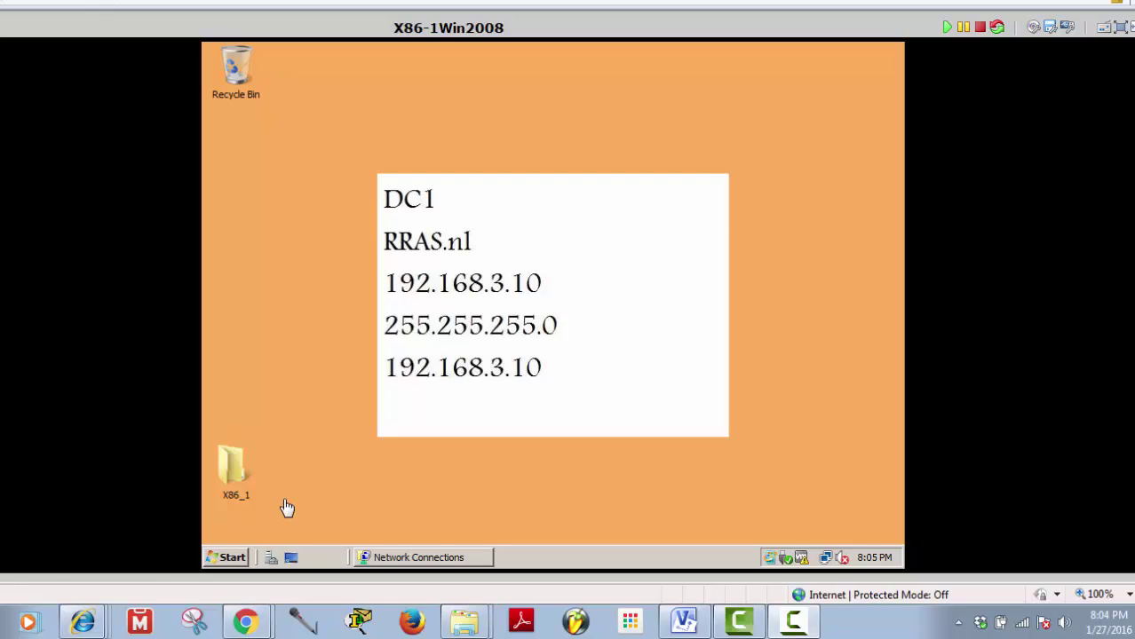
Launch ncpa.cpl to list the LAN and Intern adapters, then open the Intern connection's properties.
click(231, 561)
text(n)
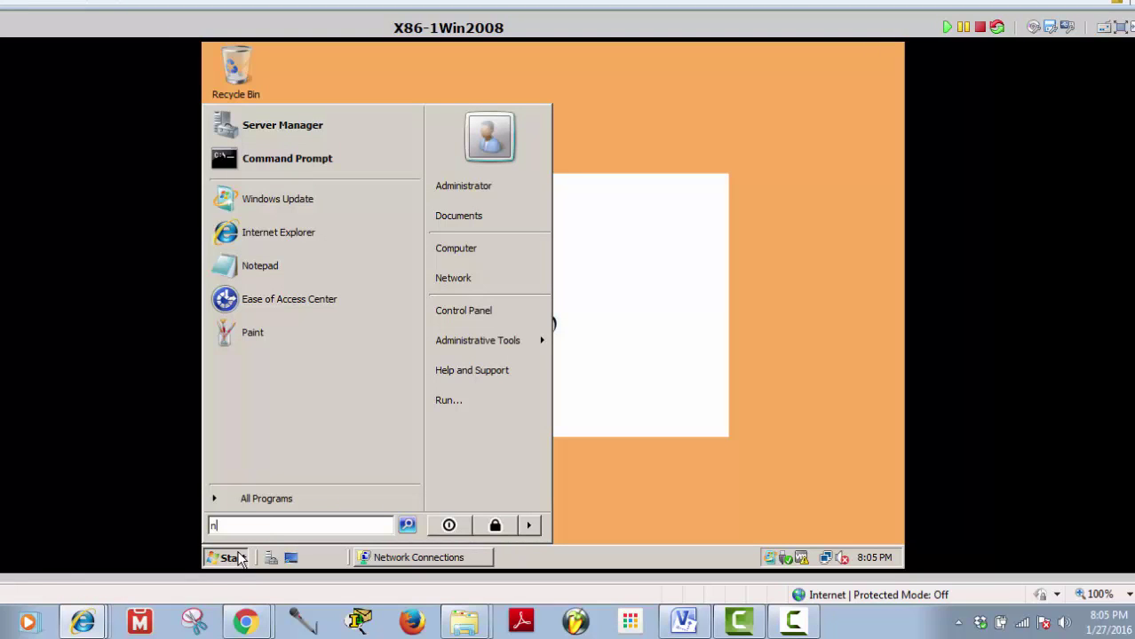
text(cpa.cpl)
key(Return)
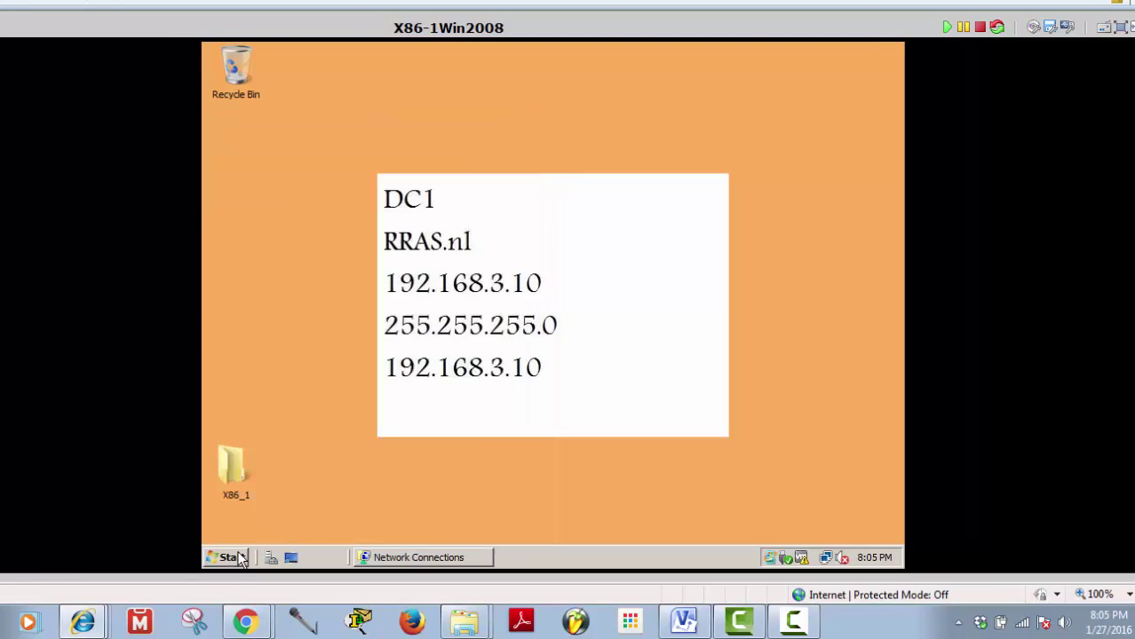
right_click(472, 213)
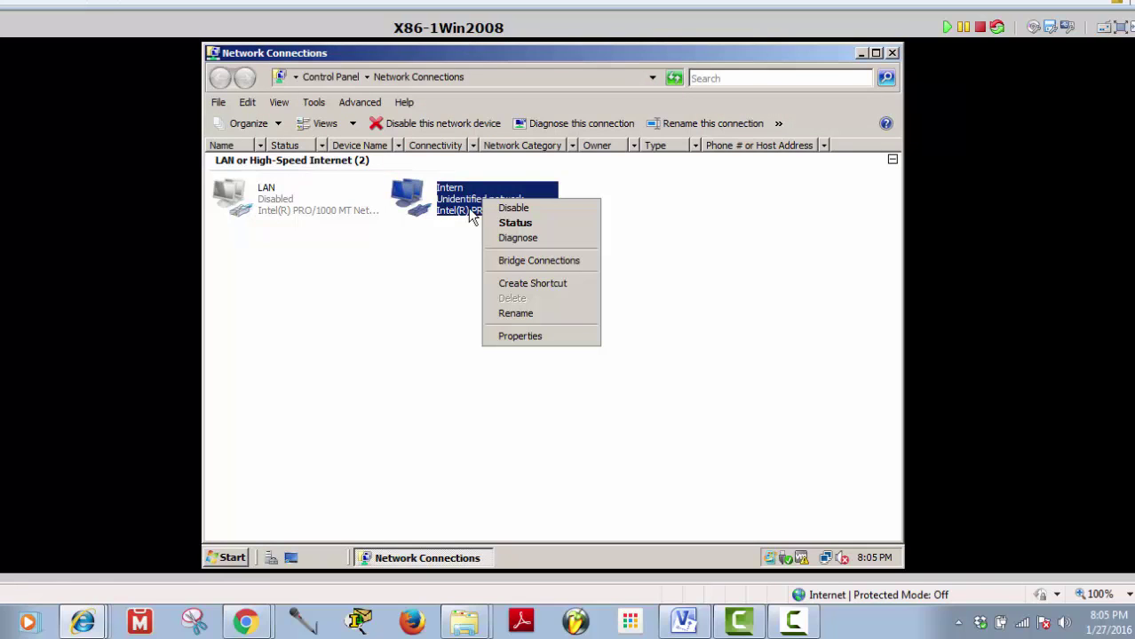
click(439, 261)
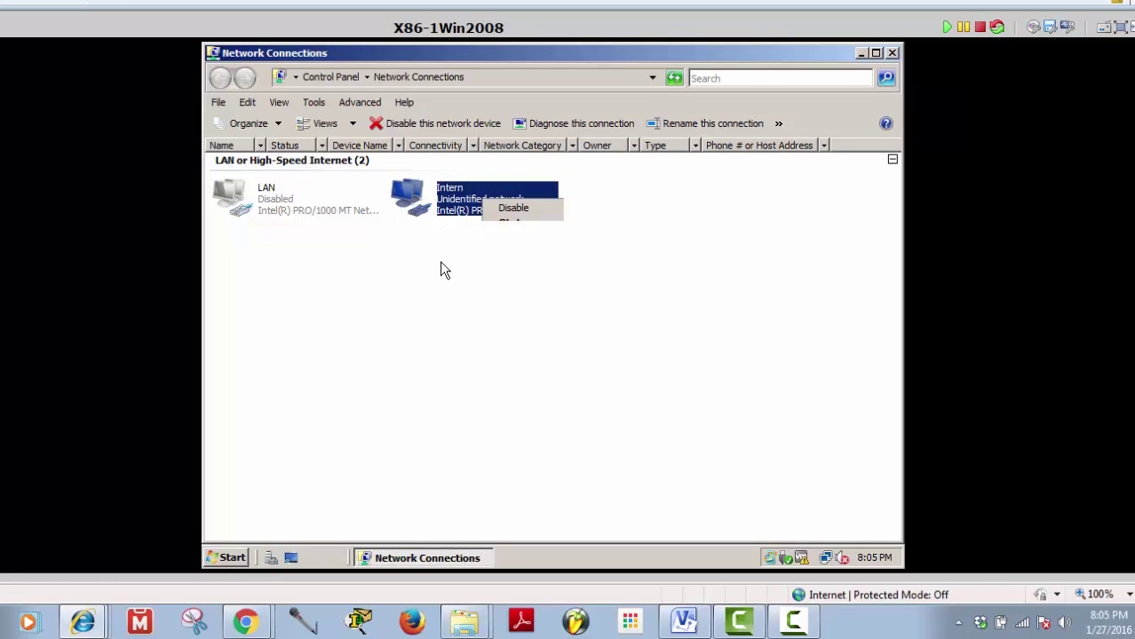
right_click(466, 206)
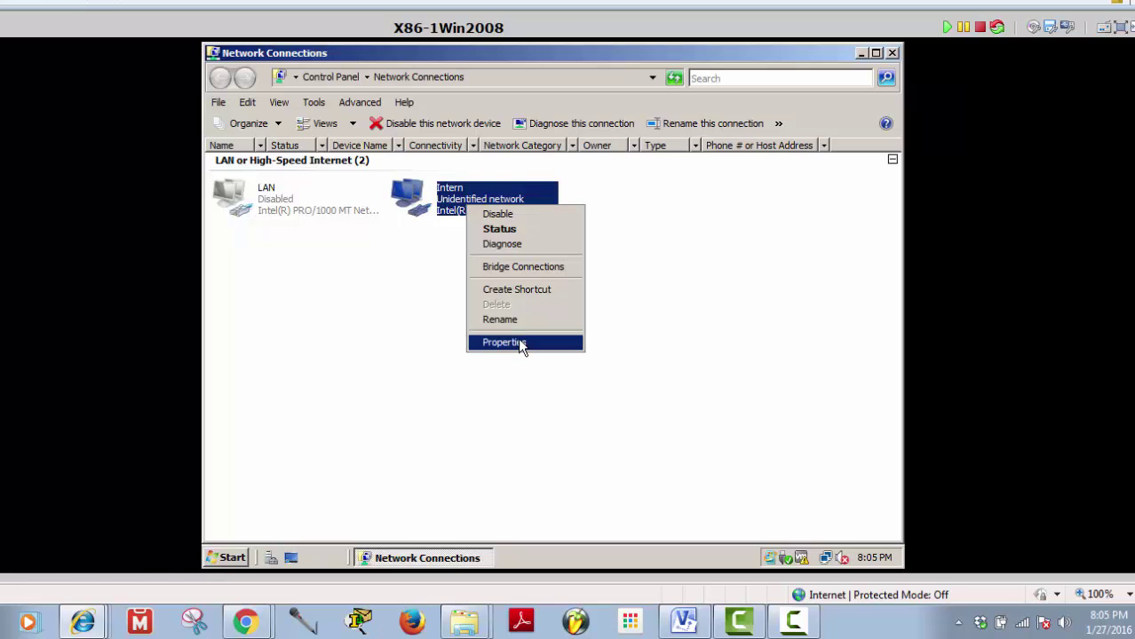
click(504, 342)
Give Intern IPv4 192.168.3.10, mask 255.255.255.0, preferred DNS 192.168.3.10.
click(358, 316)
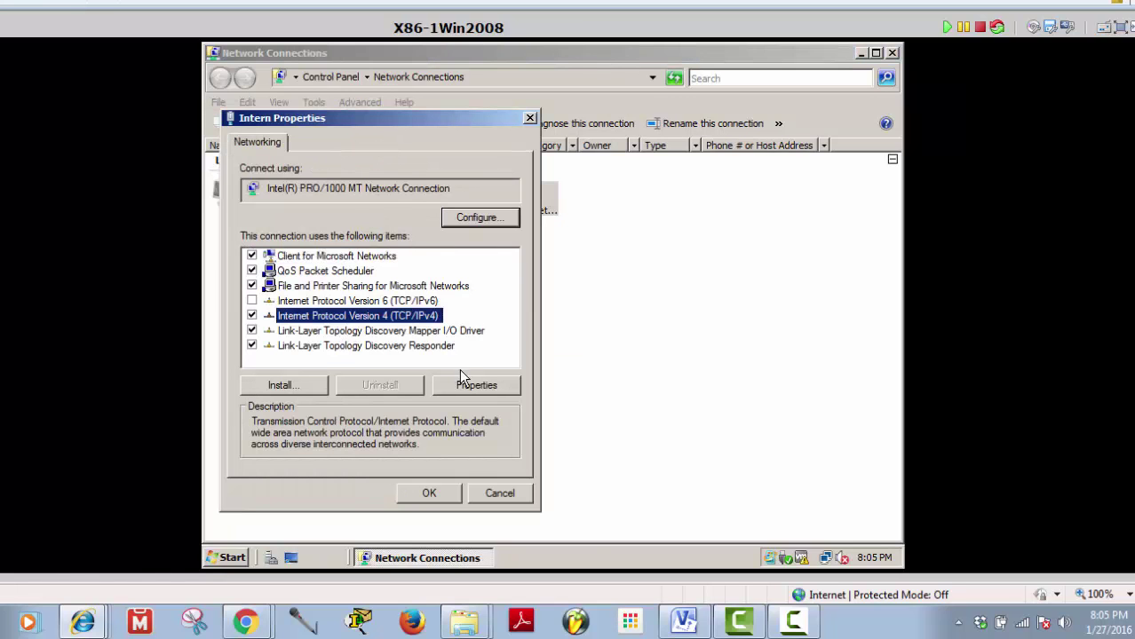
click(470, 383)
click(326, 279)
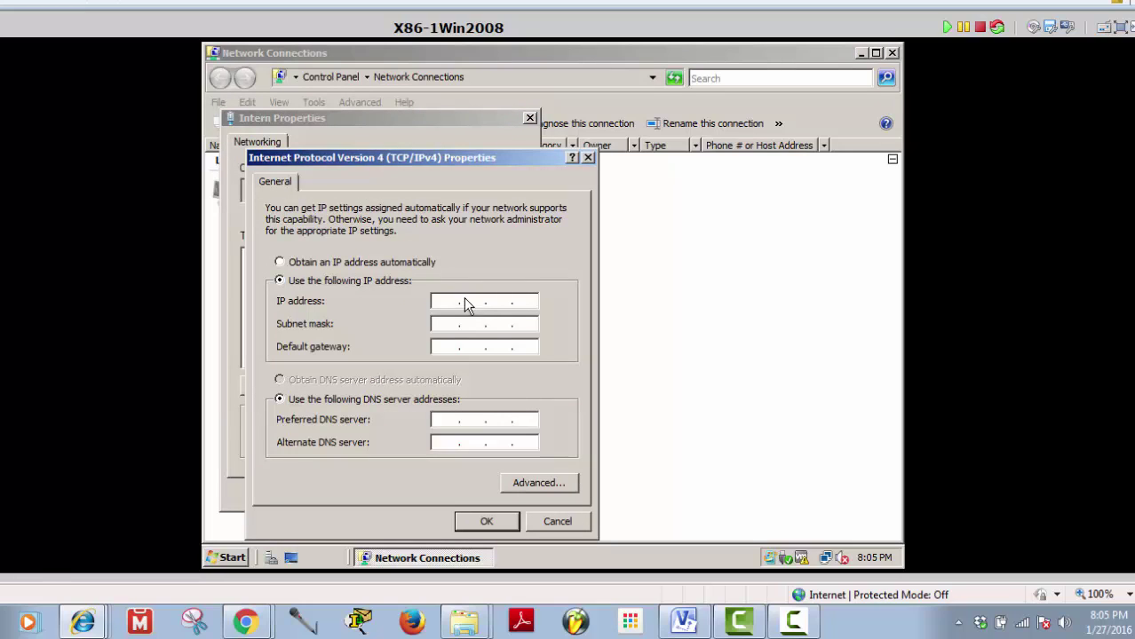
text(192 . 168 . 3 . 10)
key(Tab)
key(Tab)
key(Tab)
key(Tab)
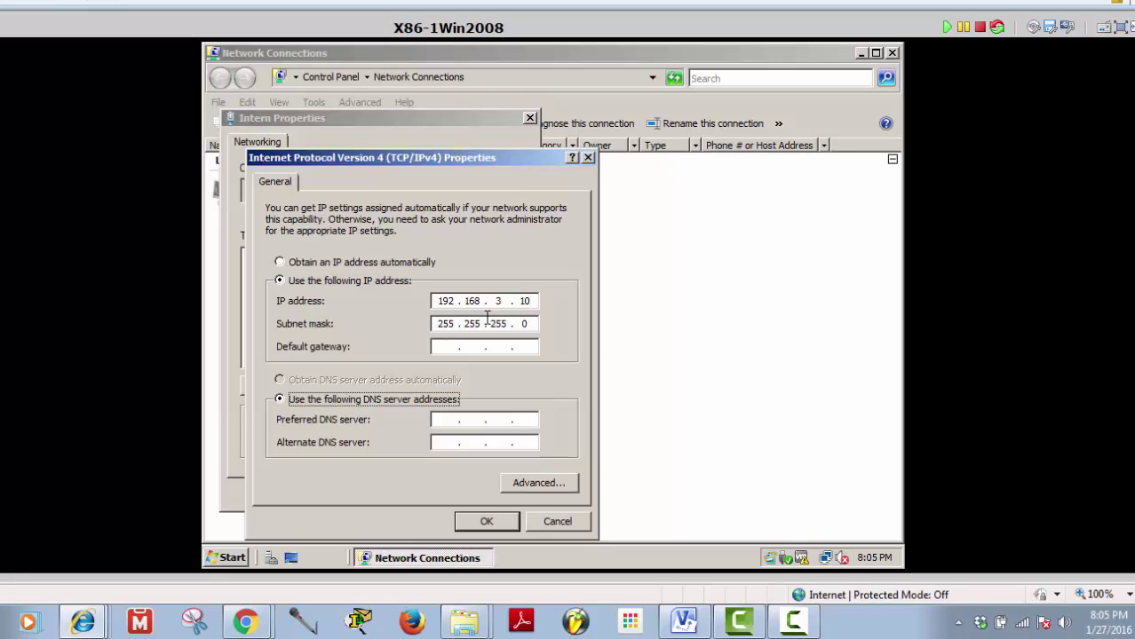
text(1 . . .)
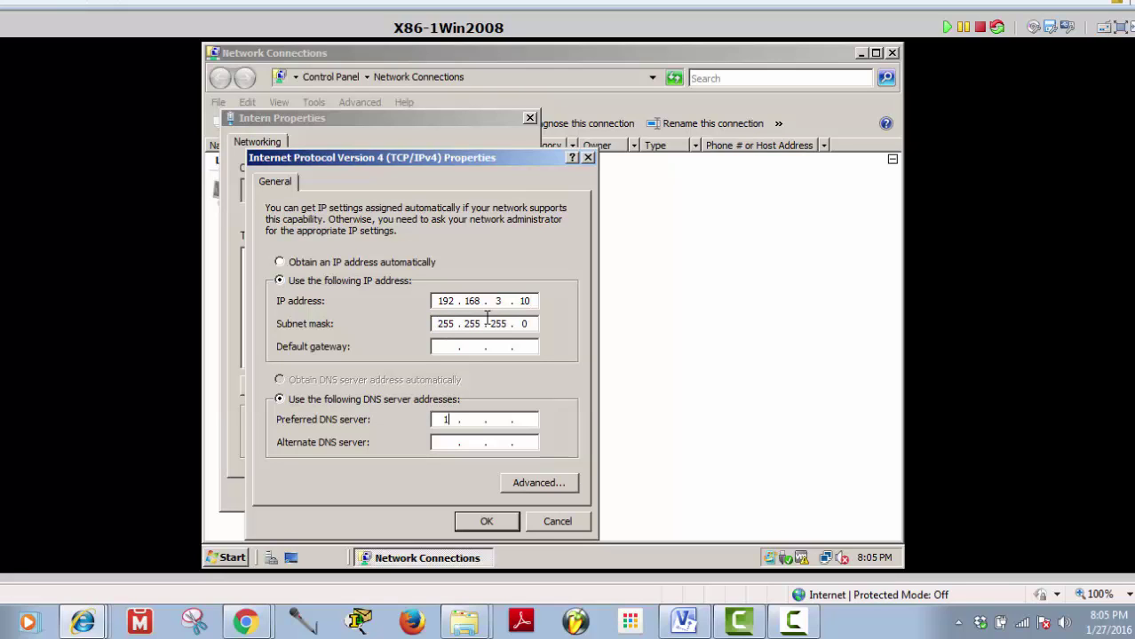
text(921683.10)
key(Return)
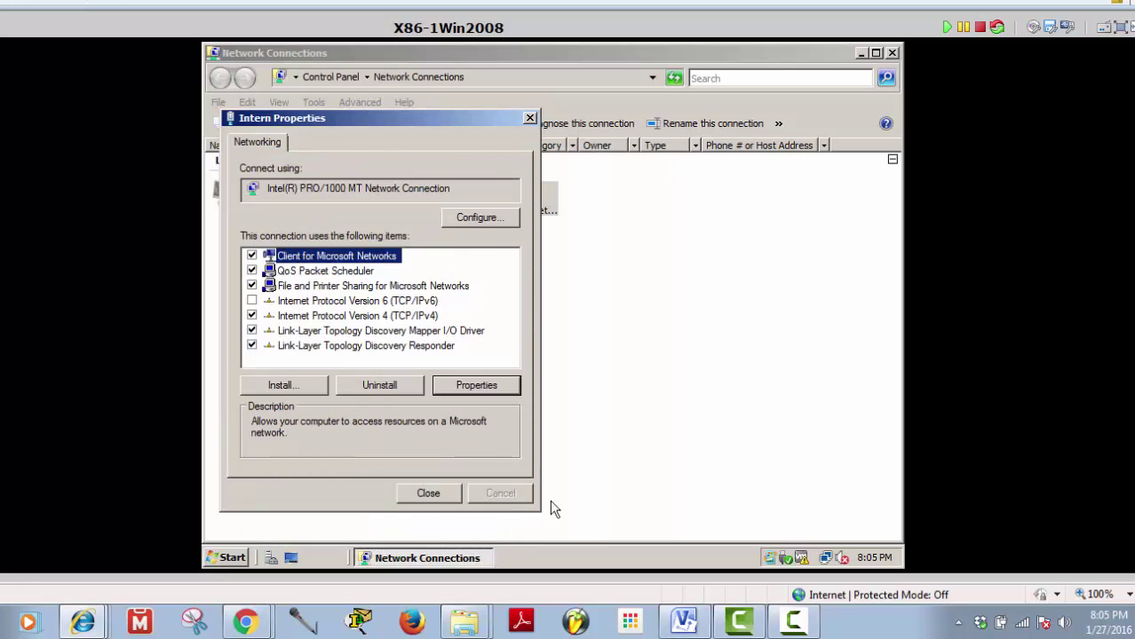
click(431, 499)
click(240, 559)
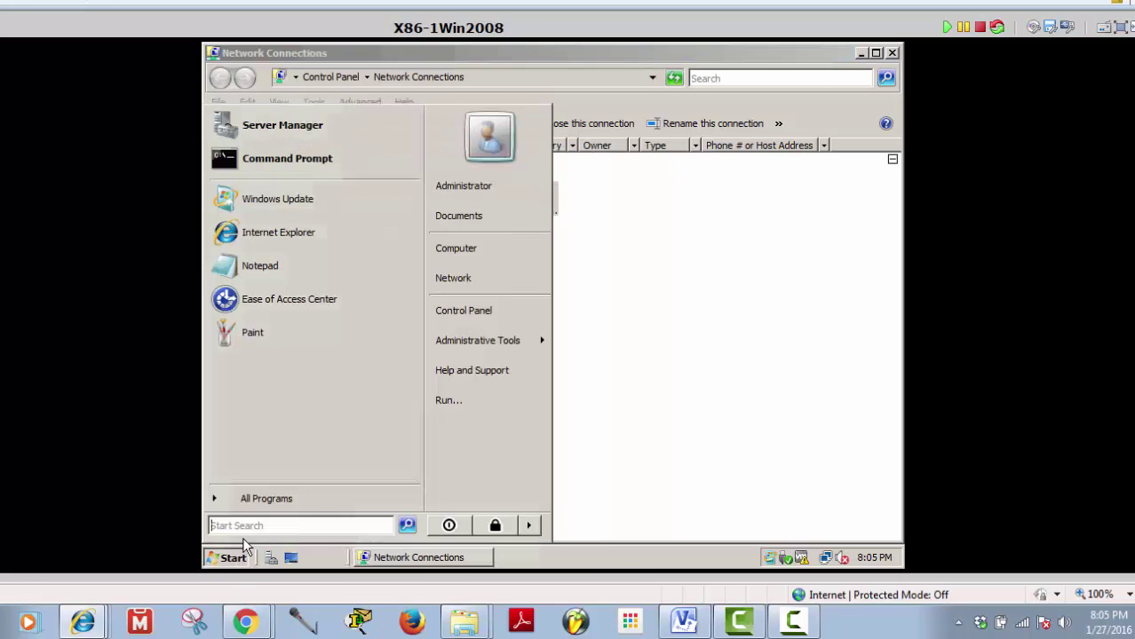
Change the computer name to DC1 in System Properties, leaving the restart pending.
right_click(451, 247)
click(530, 381)
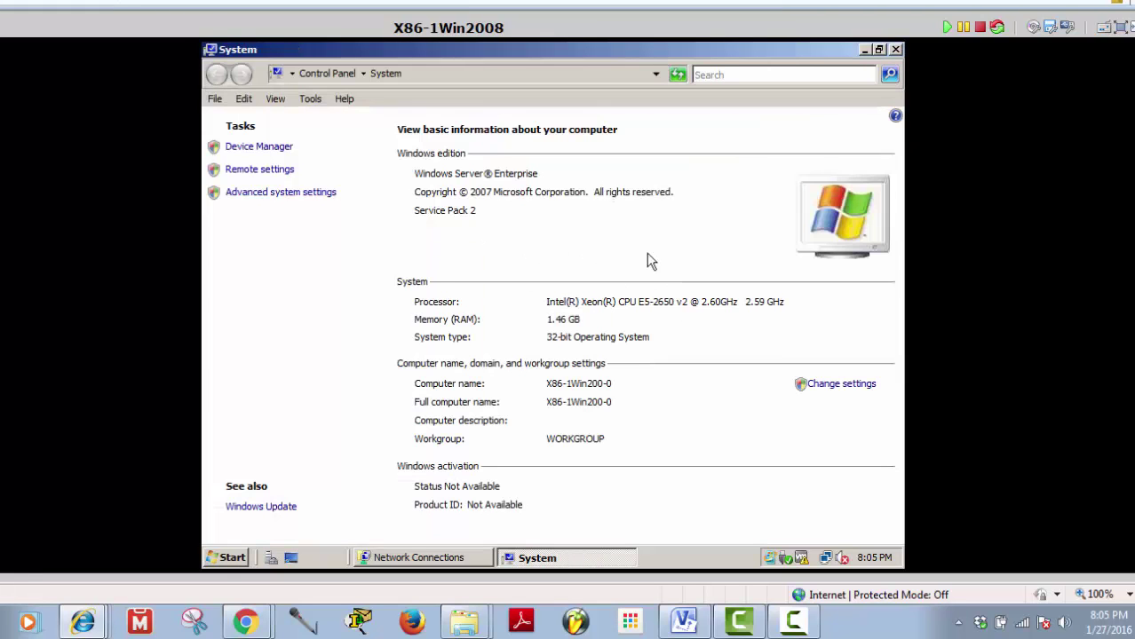
click(821, 384)
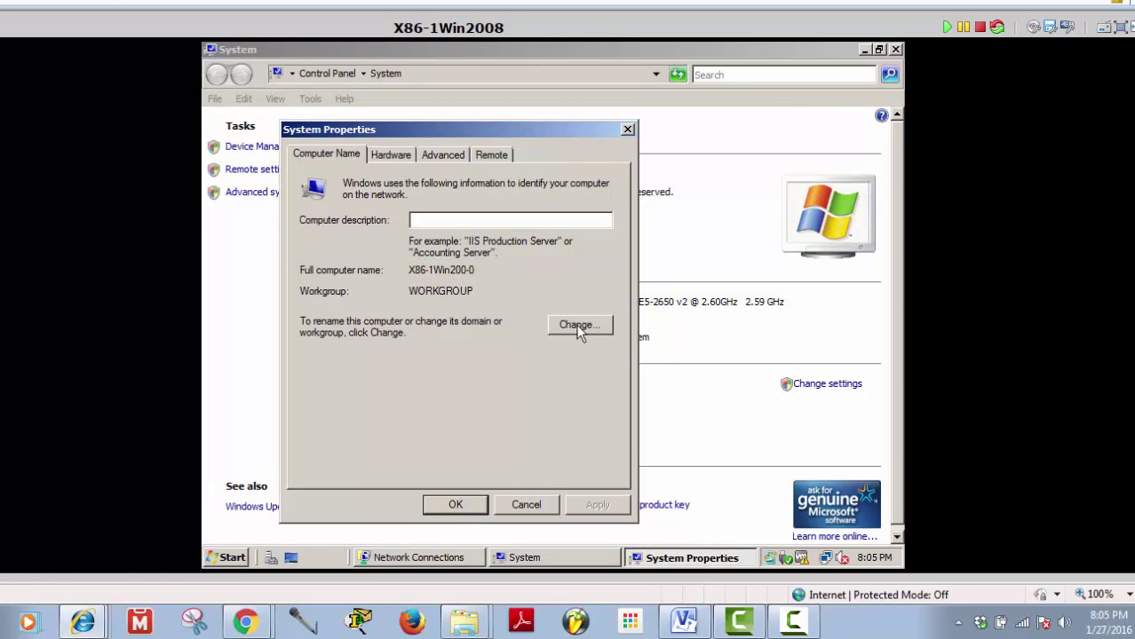
click(576, 324)
text(DC1)
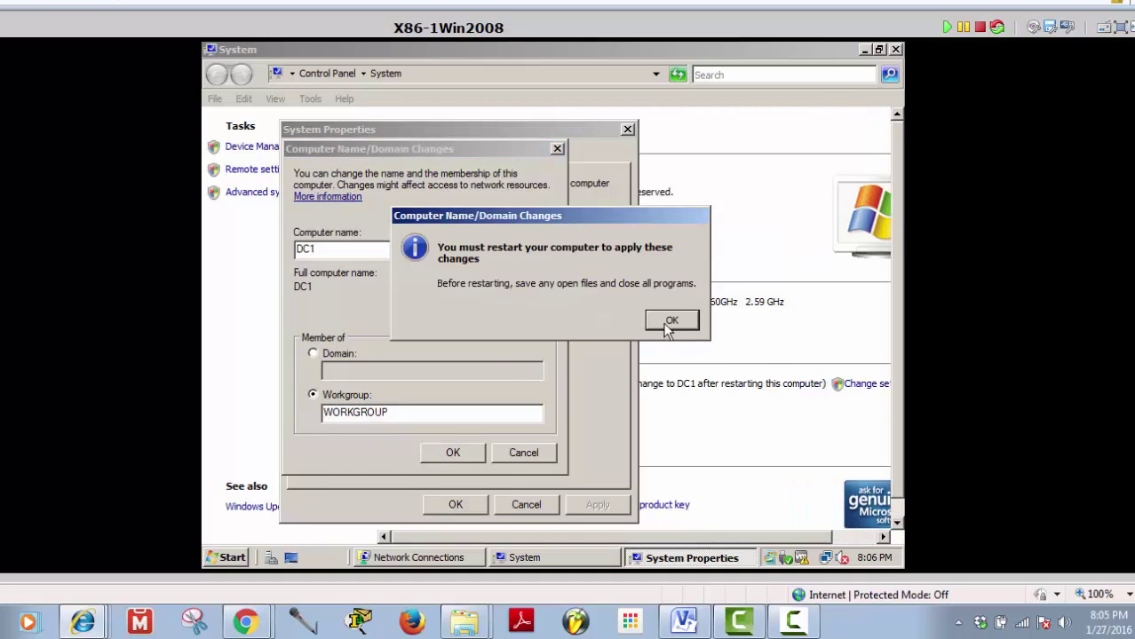
click(670, 324)
click(471, 504)
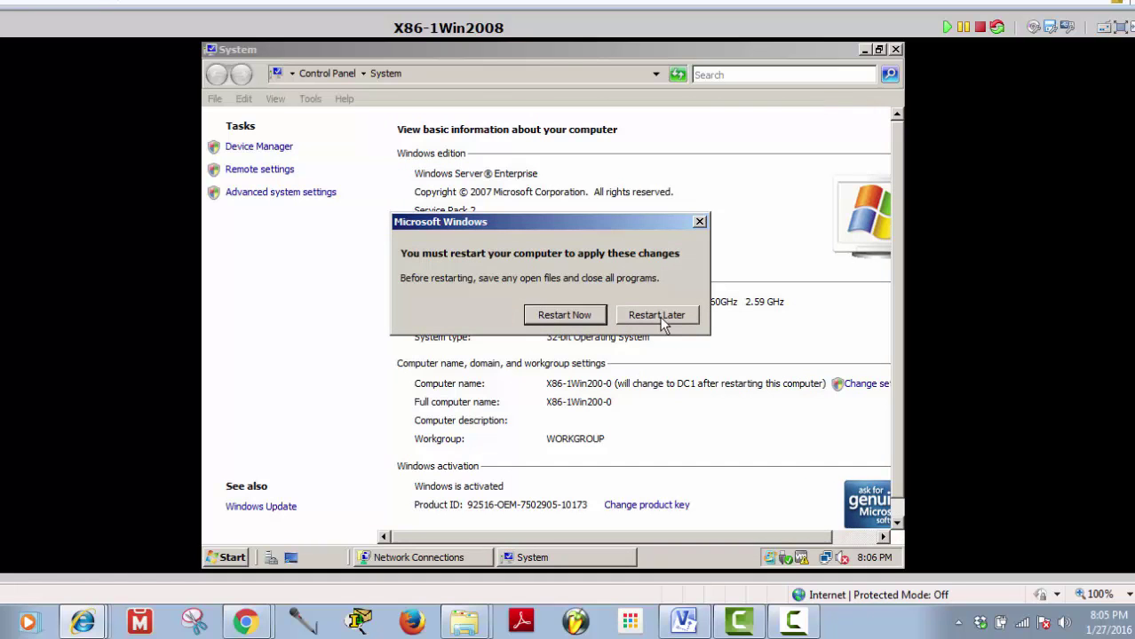
click(238, 560)
Search the Start menu for firewall tools and launch Windows Firewall with Advanced Security.
text(fi)
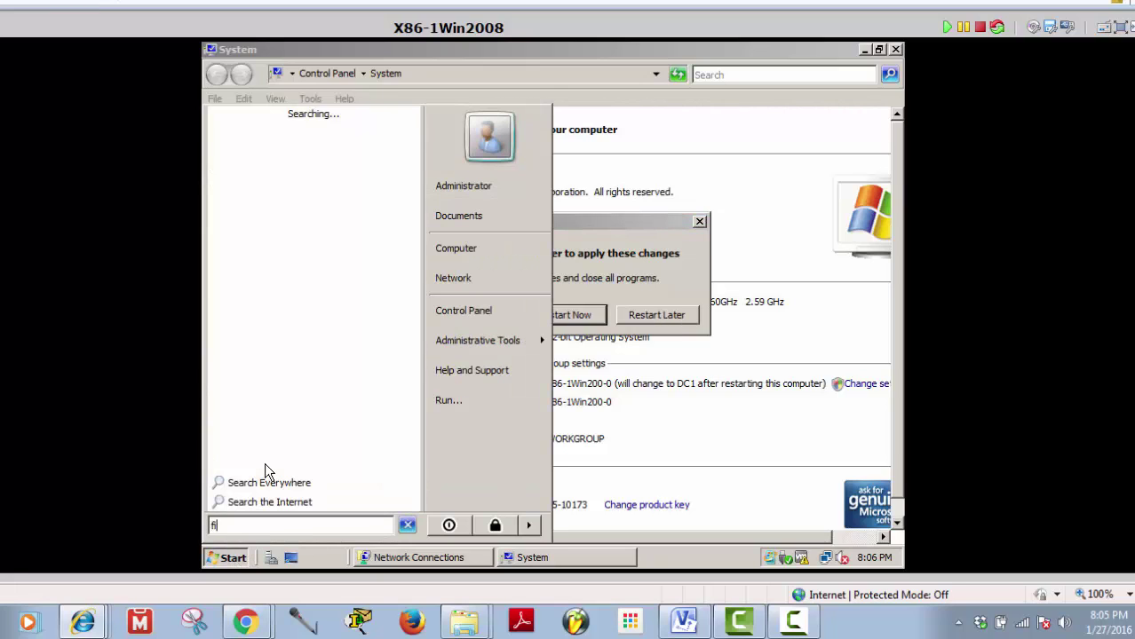
text(rewll)
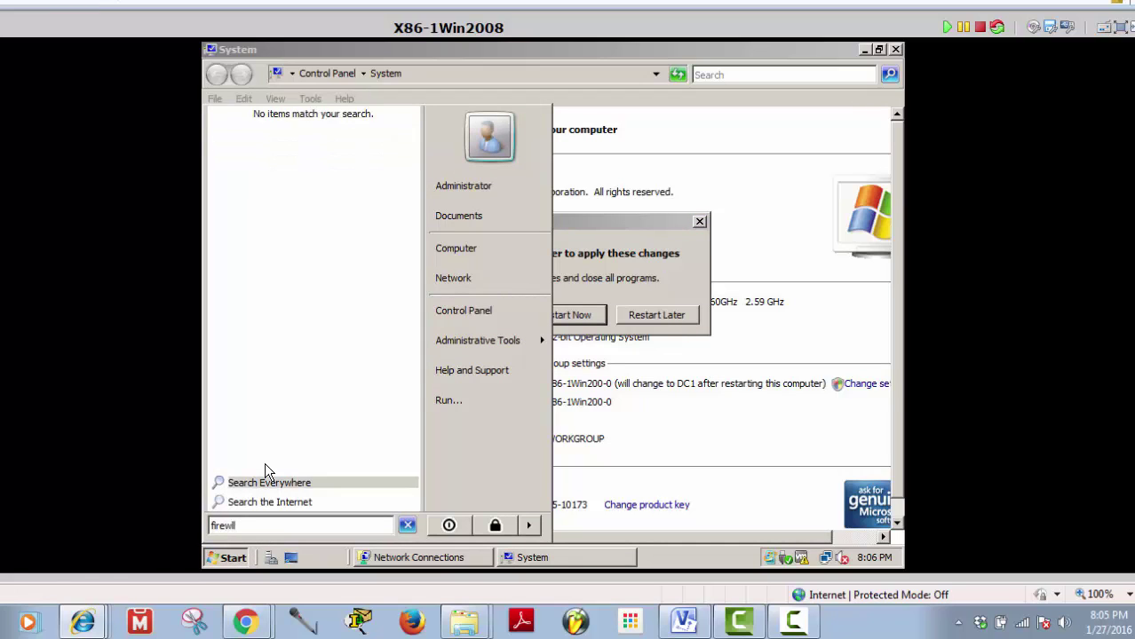
key(BackSpace)
key(BackSpace)
text(all)
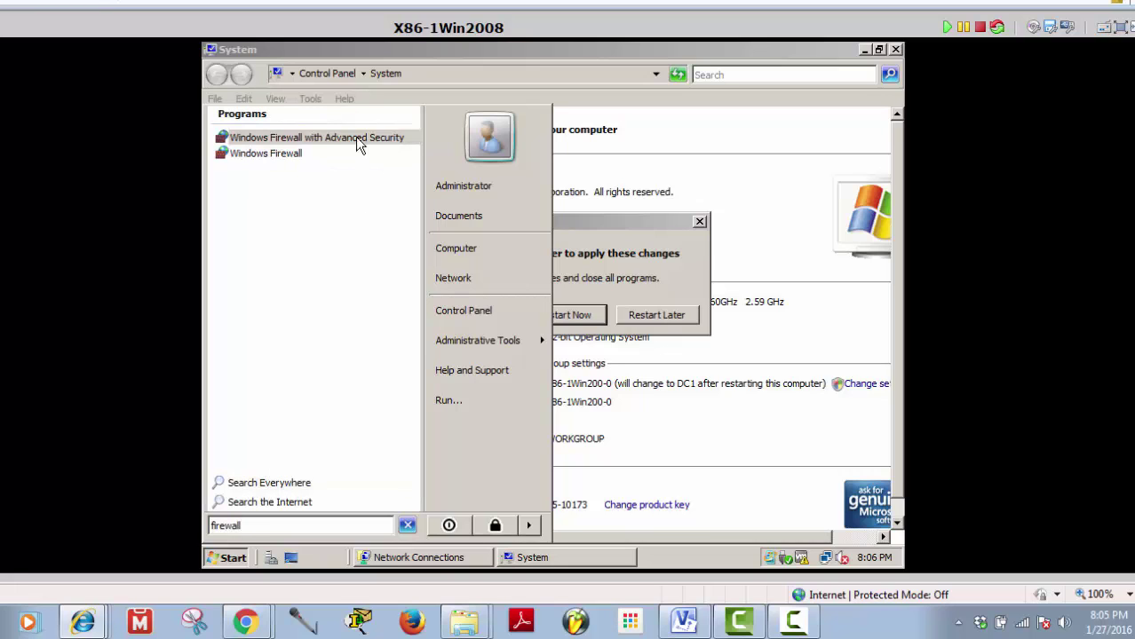
click(300, 140)
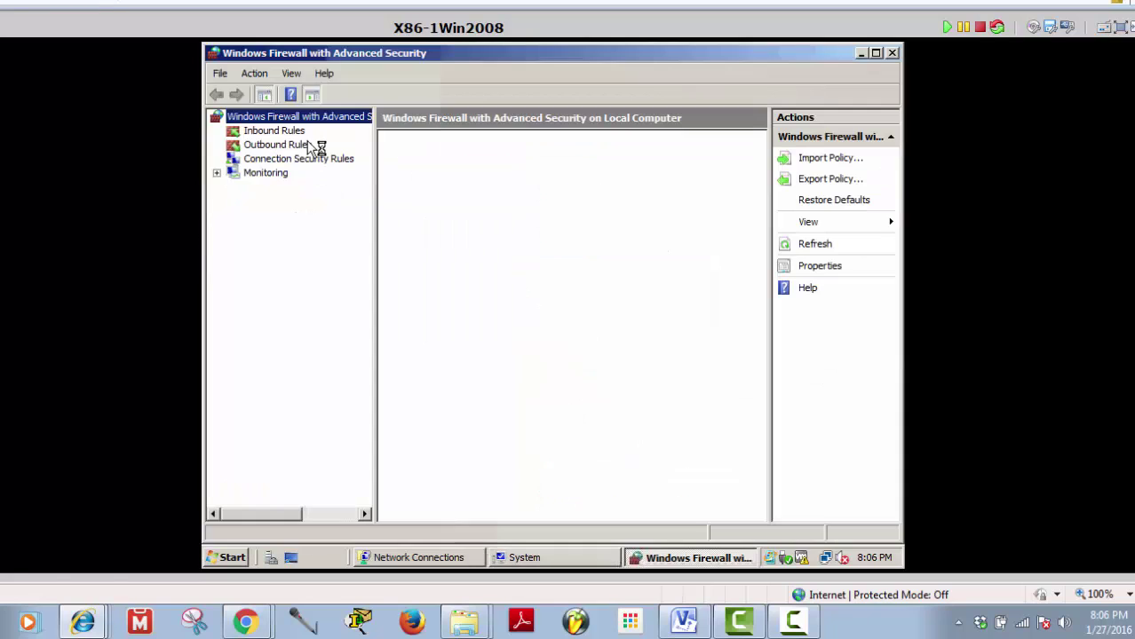
Set the firewall state to Off for the Domain, Private and Public profiles and apply.
right_click(317, 118)
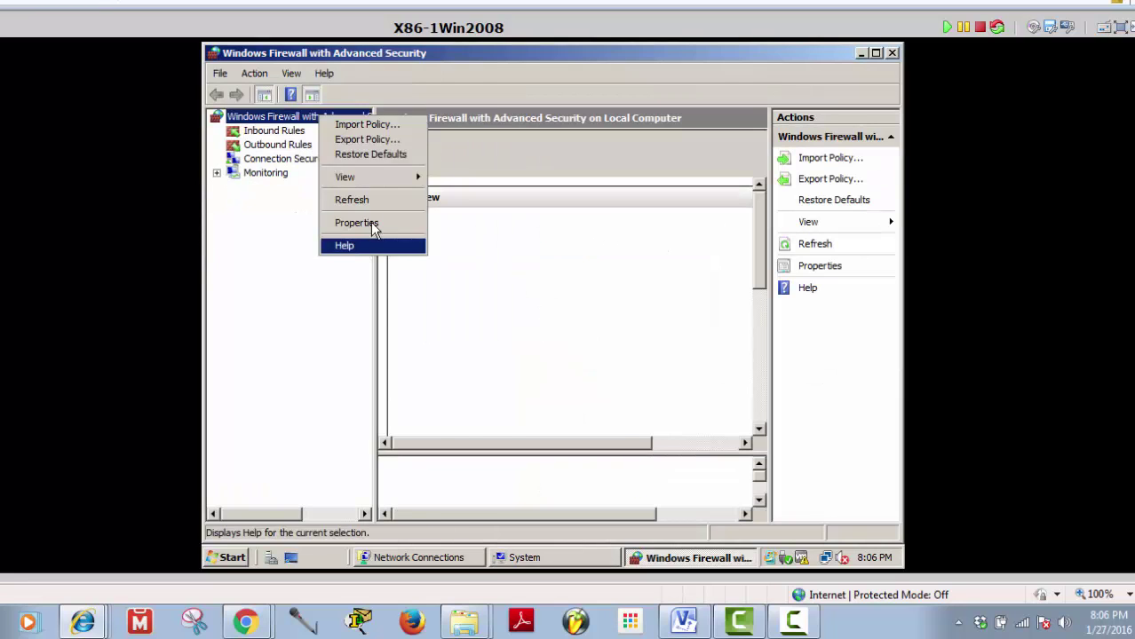
click(347, 223)
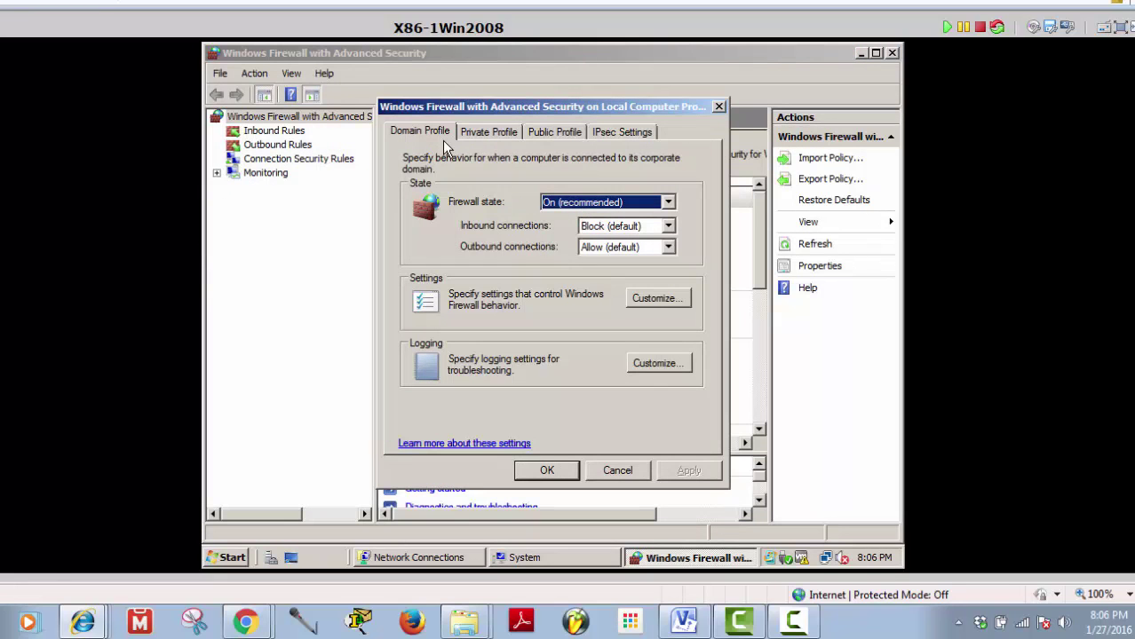
key(Down)
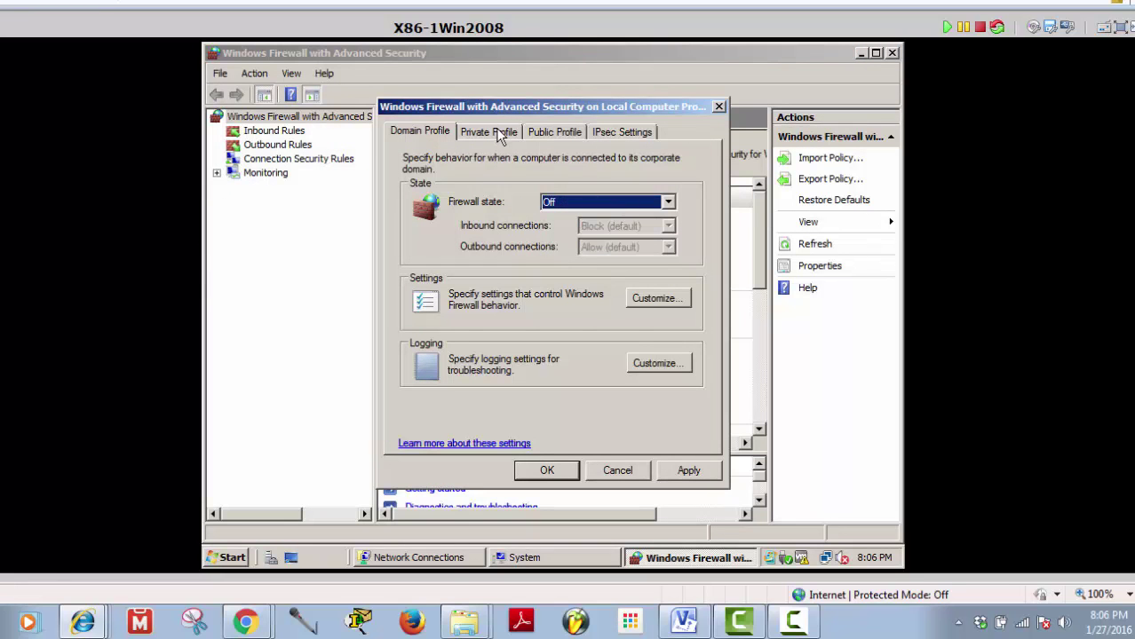
click(518, 132)
click(563, 132)
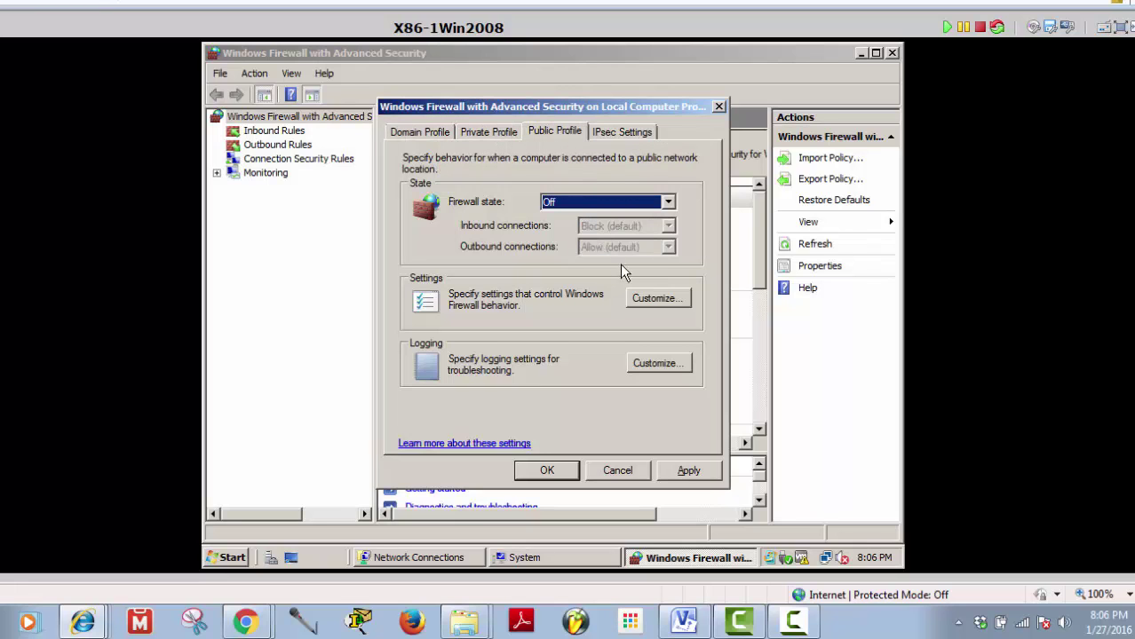
click(698, 471)
click(550, 470)
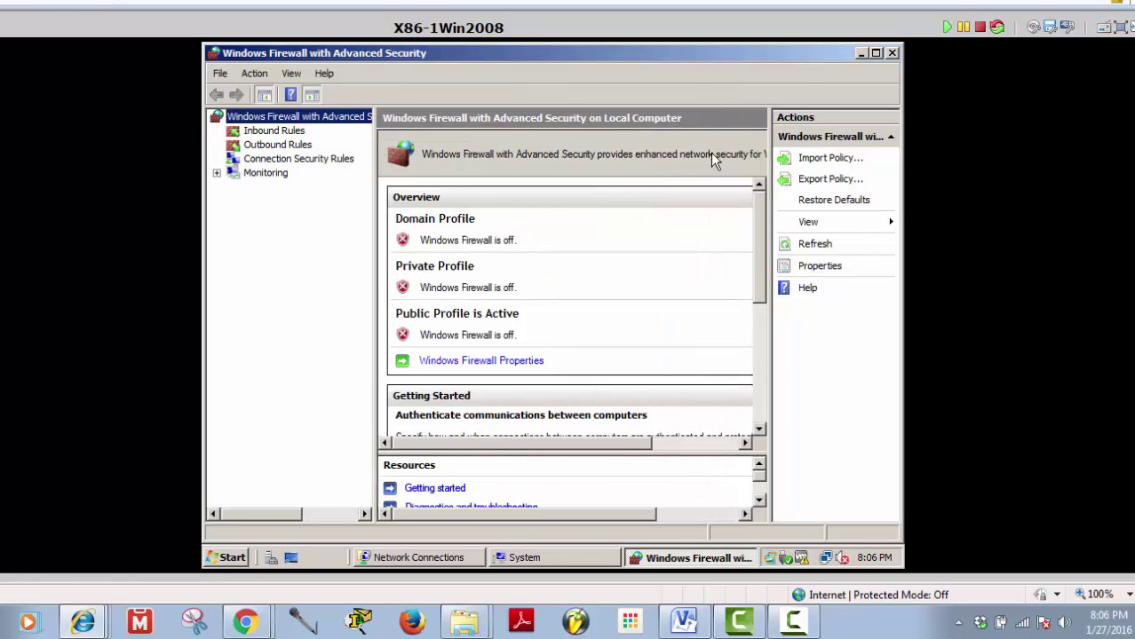
click(889, 53)
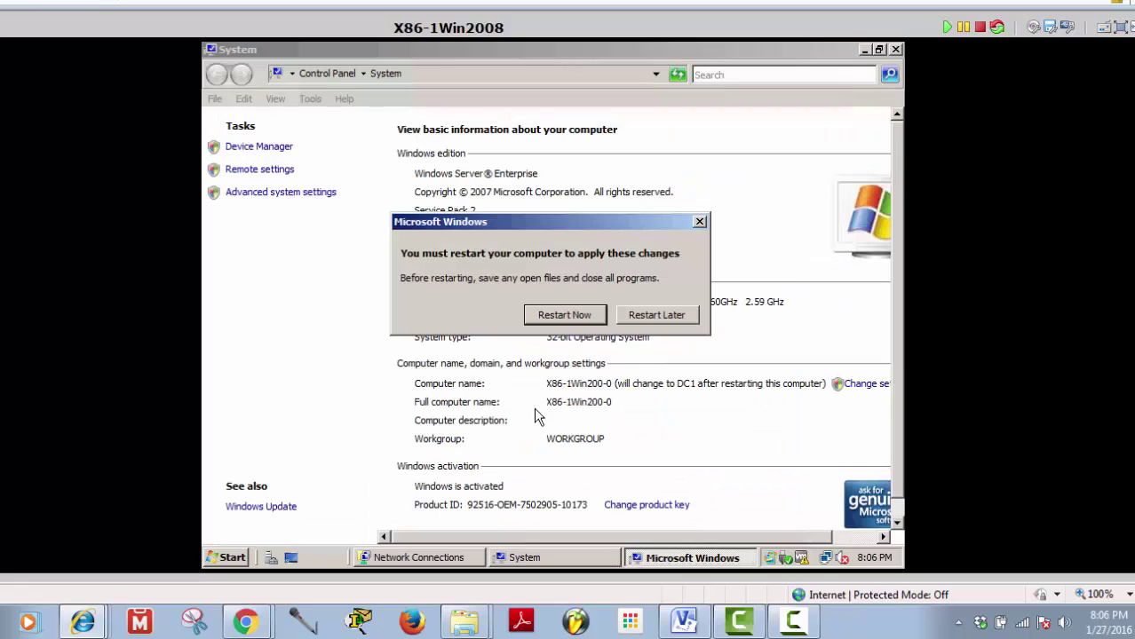
Postpone the rename prompt, then restart the server from the Start menu.
click(657, 318)
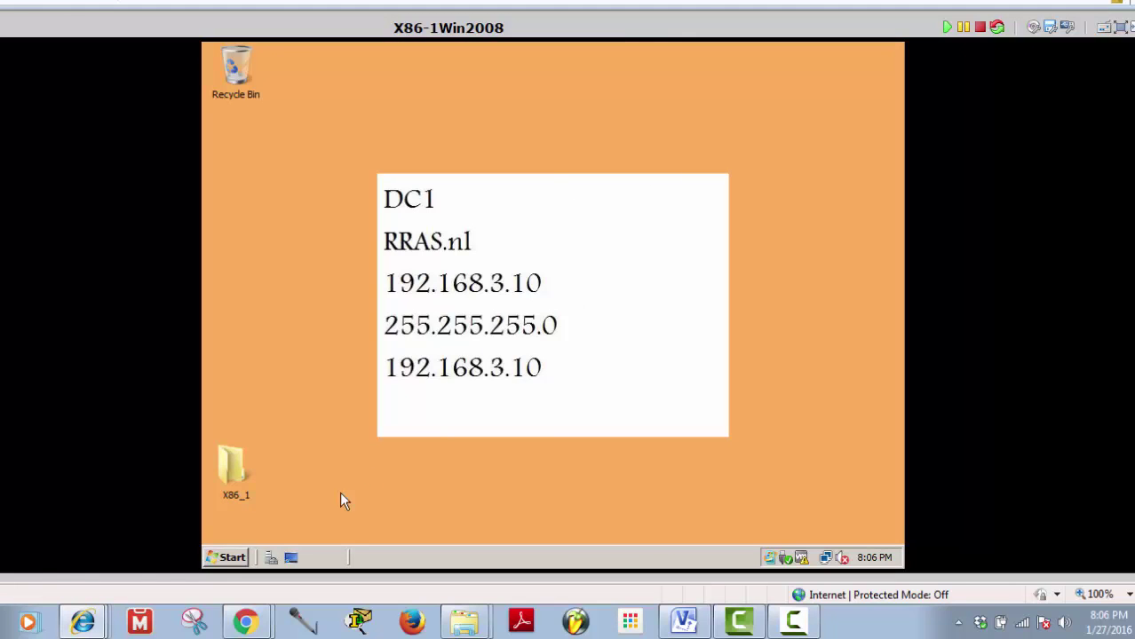
click(225, 555)
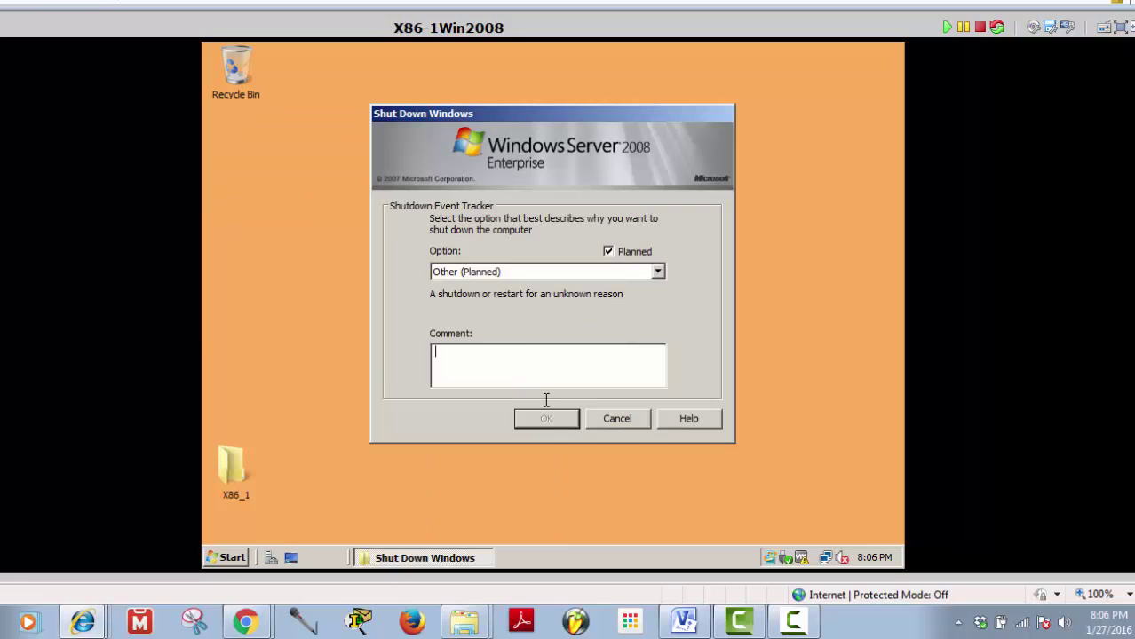
click(561, 424)
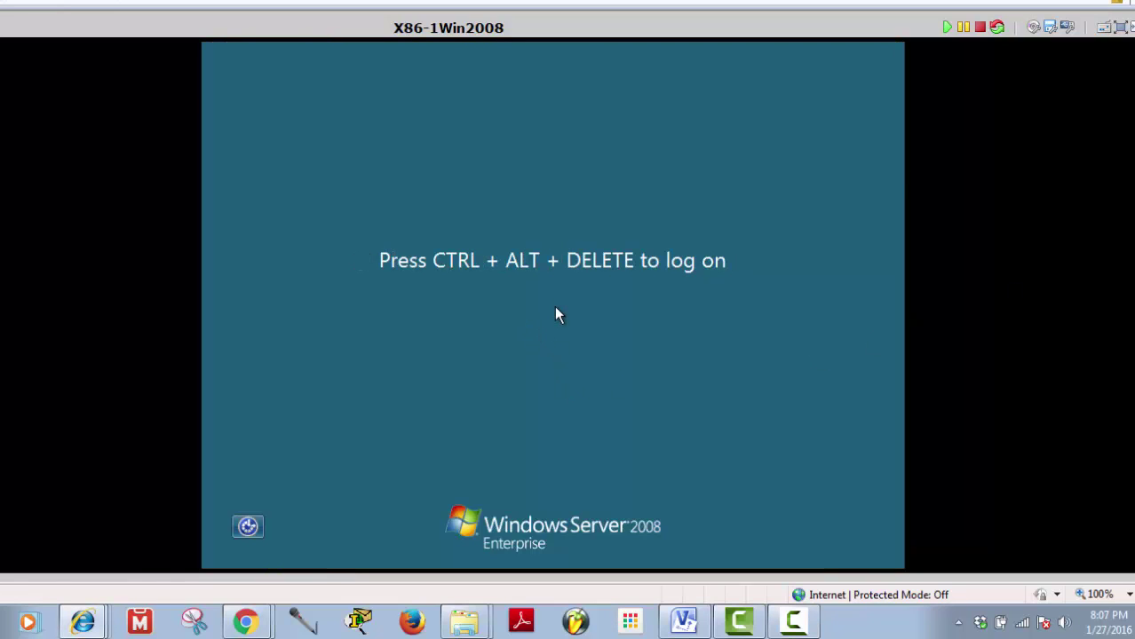
Log back on as Administrator with the account password.
key(ctrl+alt+Delete)
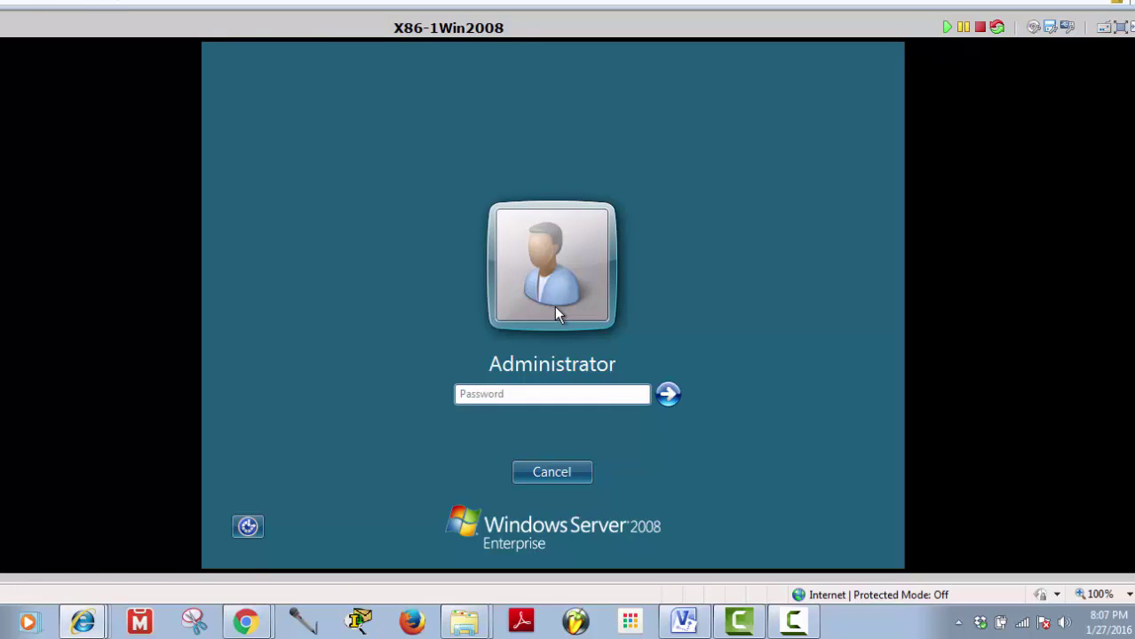
key(Return)
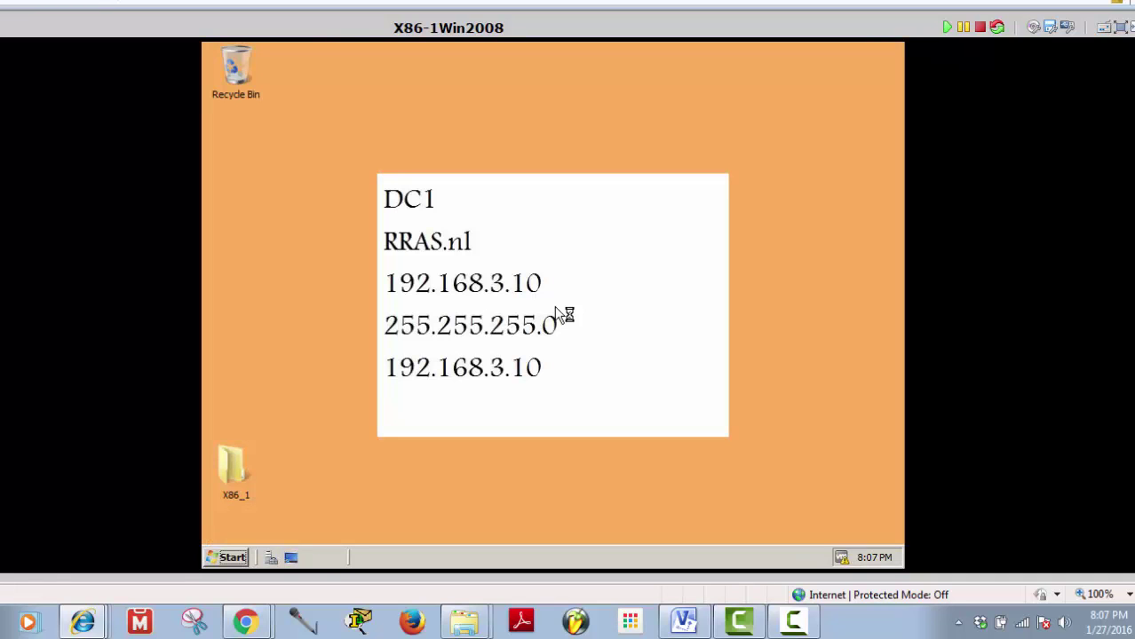
Open Server Manager on the Roles page (0 of 17 installed) and start Add Roles.
click(233, 557)
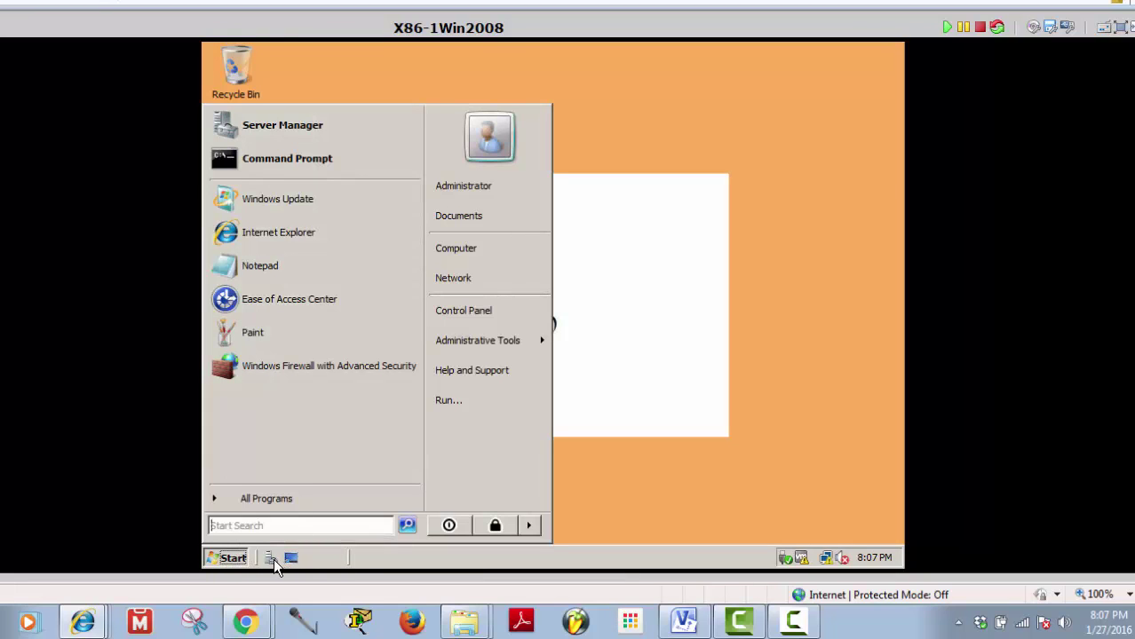
click(269, 559)
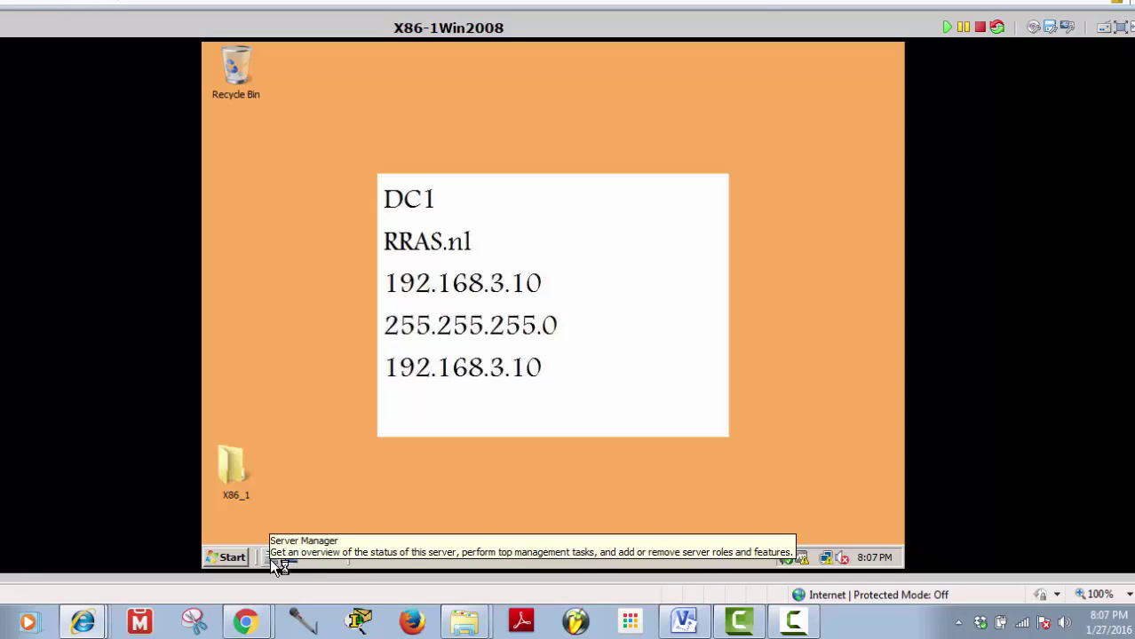
click(272, 561)
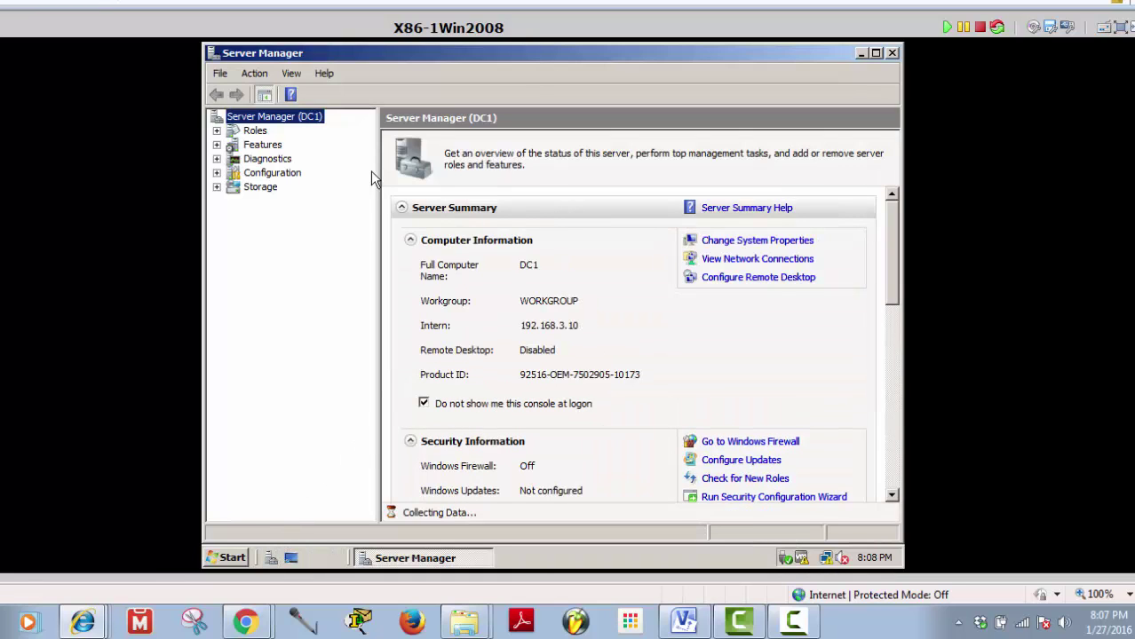
right_click(275, 125)
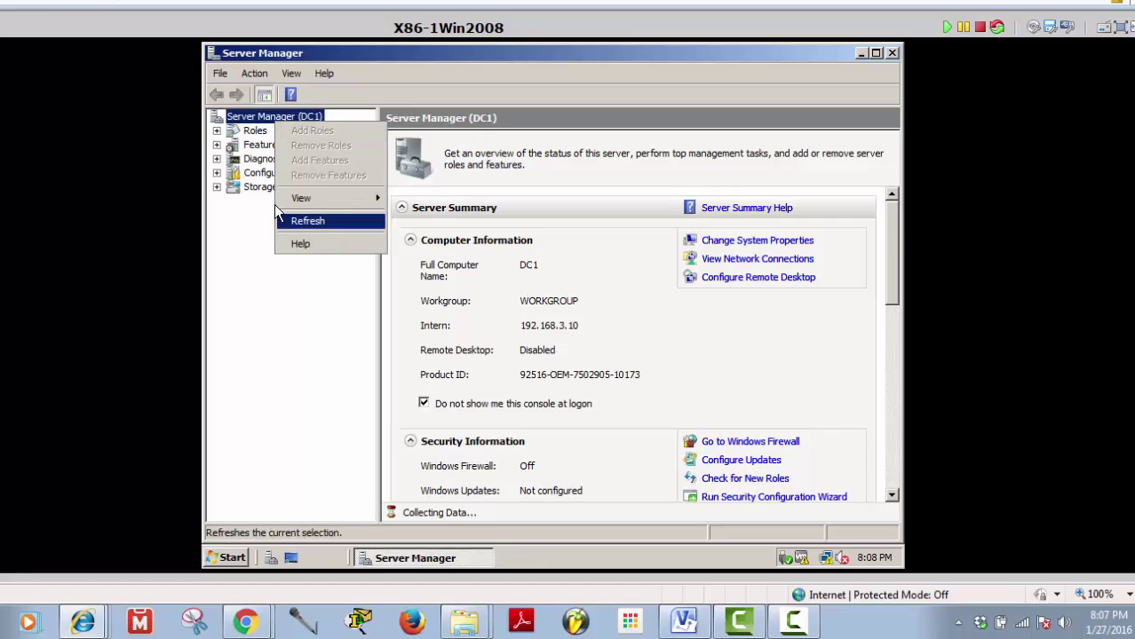
click(257, 132)
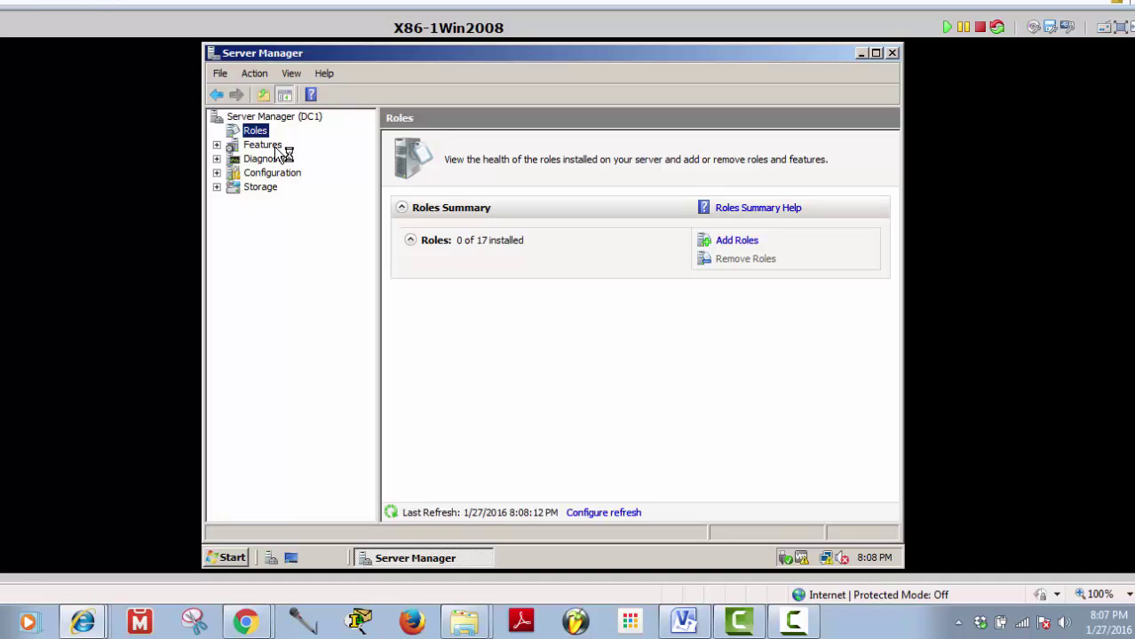
click(730, 241)
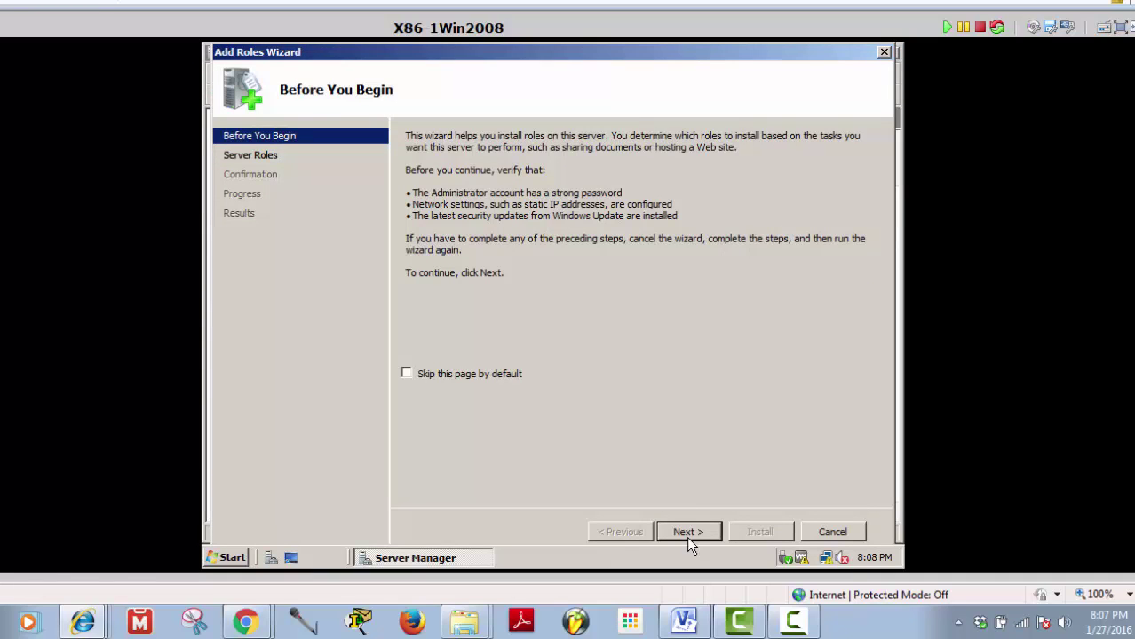
Select Active Directory Domain Services in the Add Roles Wizard, install it and close the wizard.
click(686, 532)
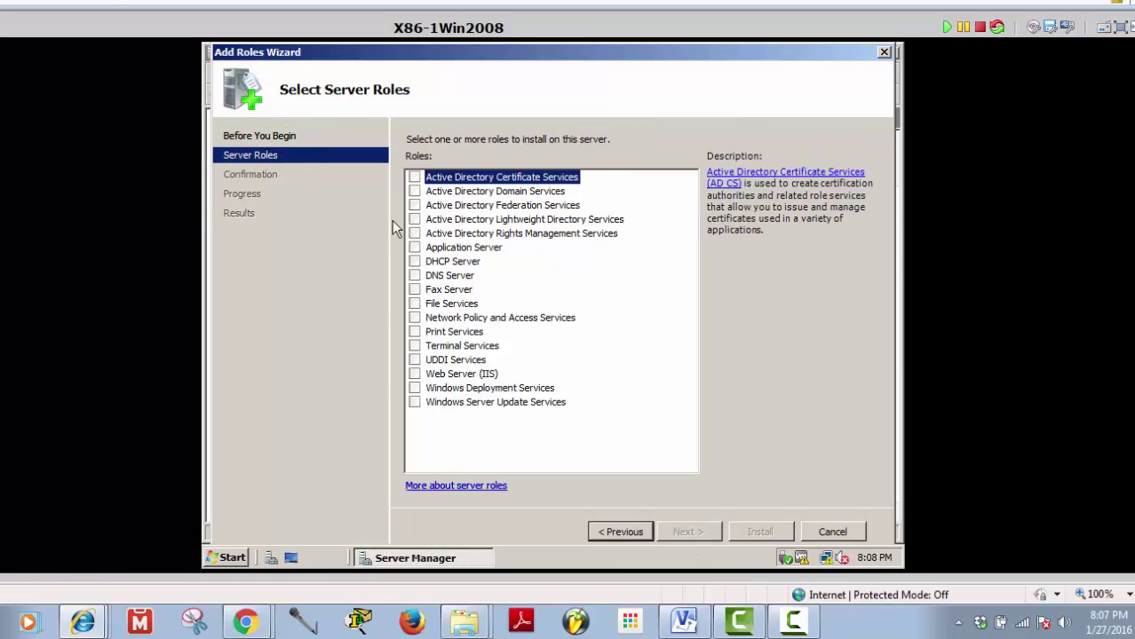
click(414, 191)
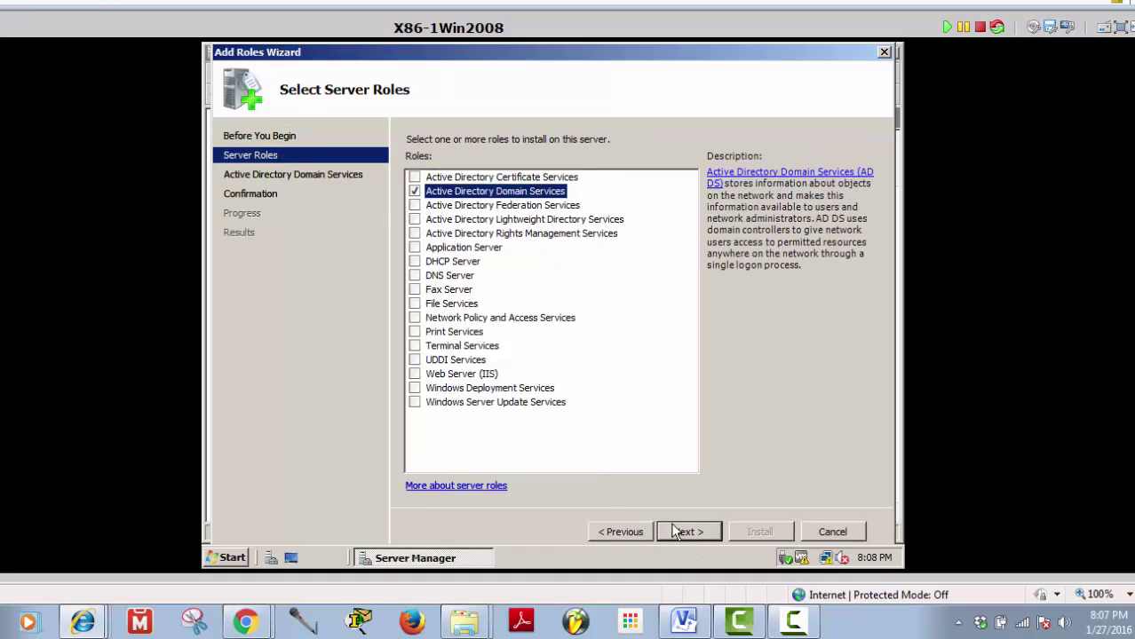
click(684, 532)
click(685, 532)
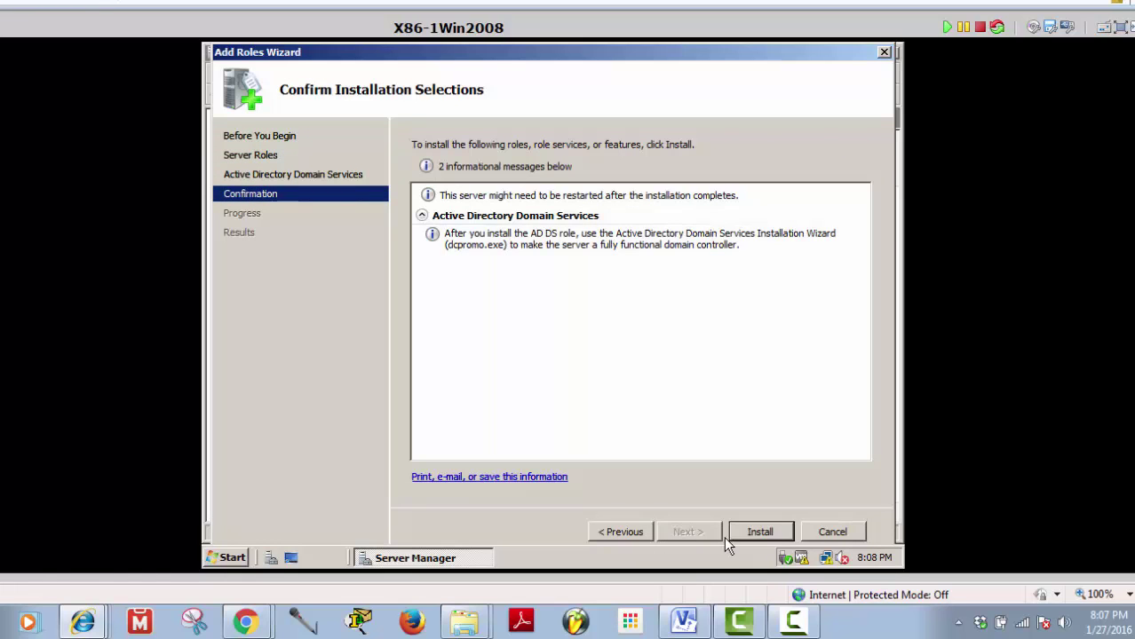
click(762, 530)
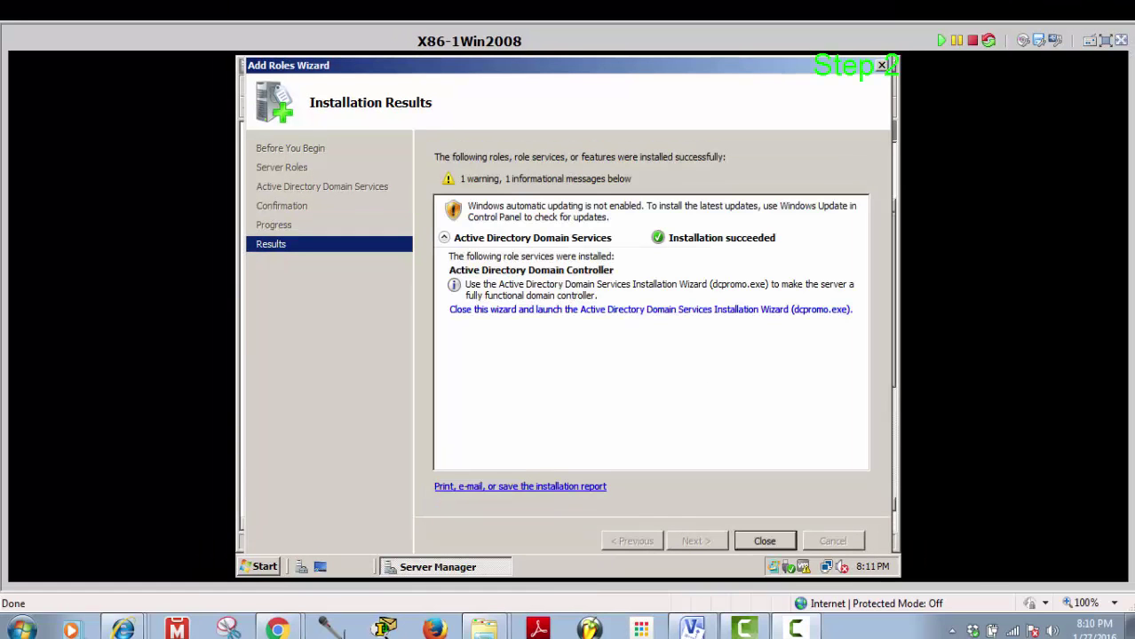
click(764, 539)
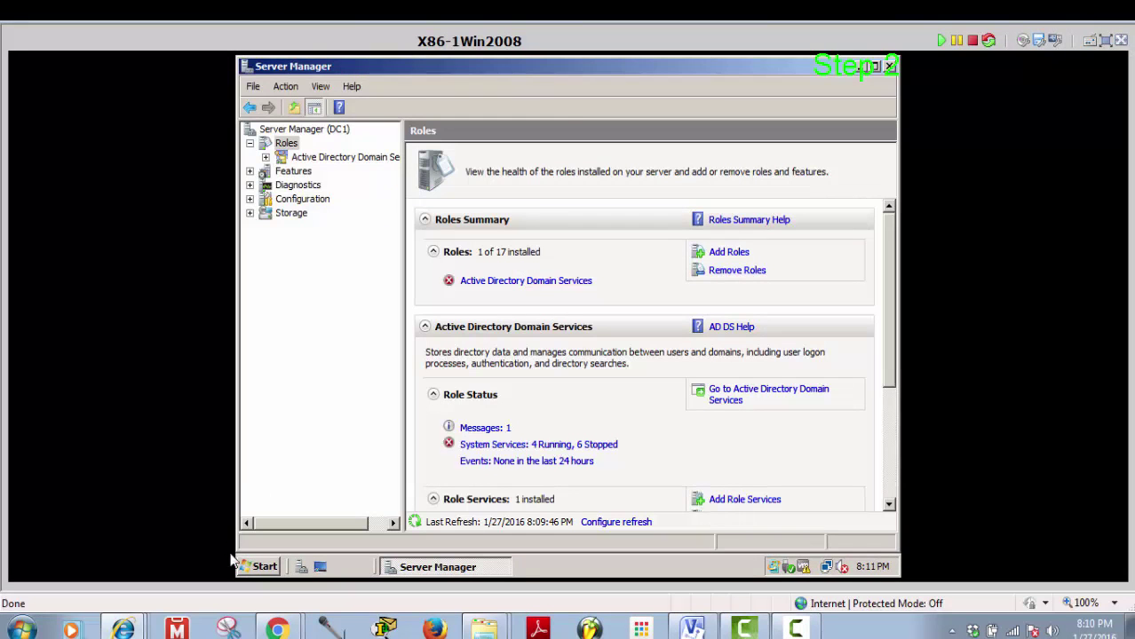
click(262, 568)
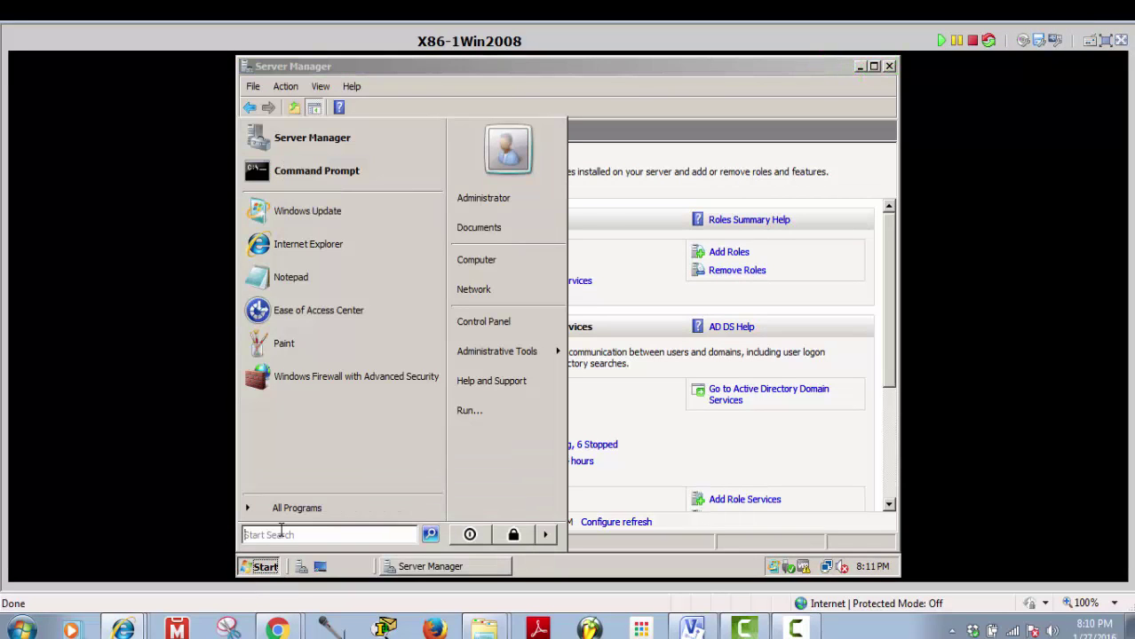
Run dcpromo and create a new domain in a new forest named RRAS.nl.
click(280, 533)
text(dcpromo)
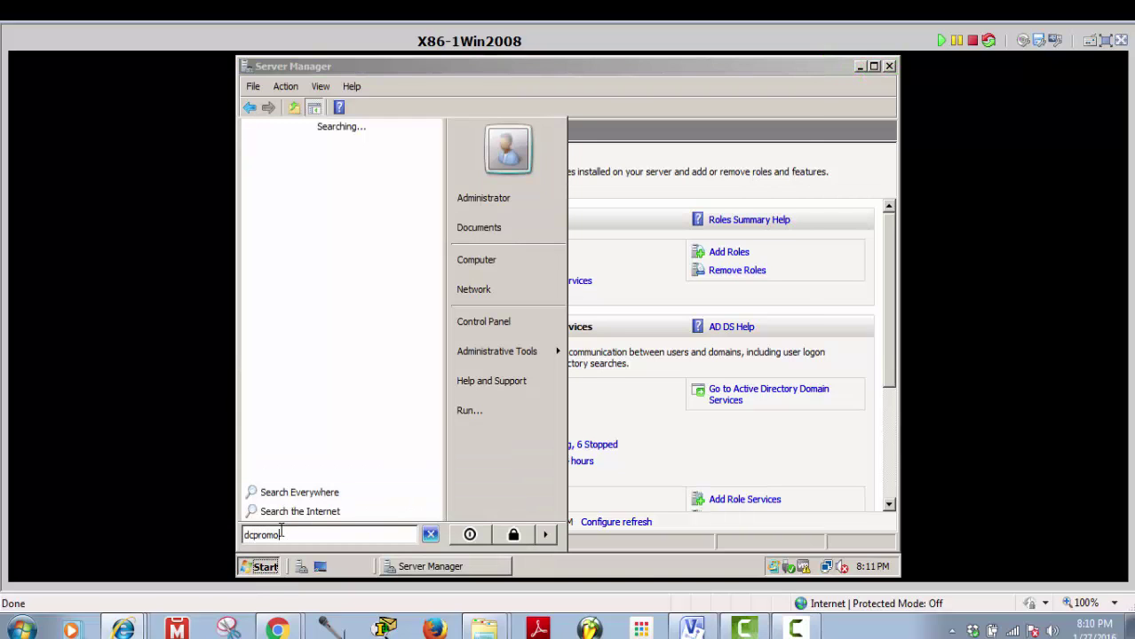
key(Return)
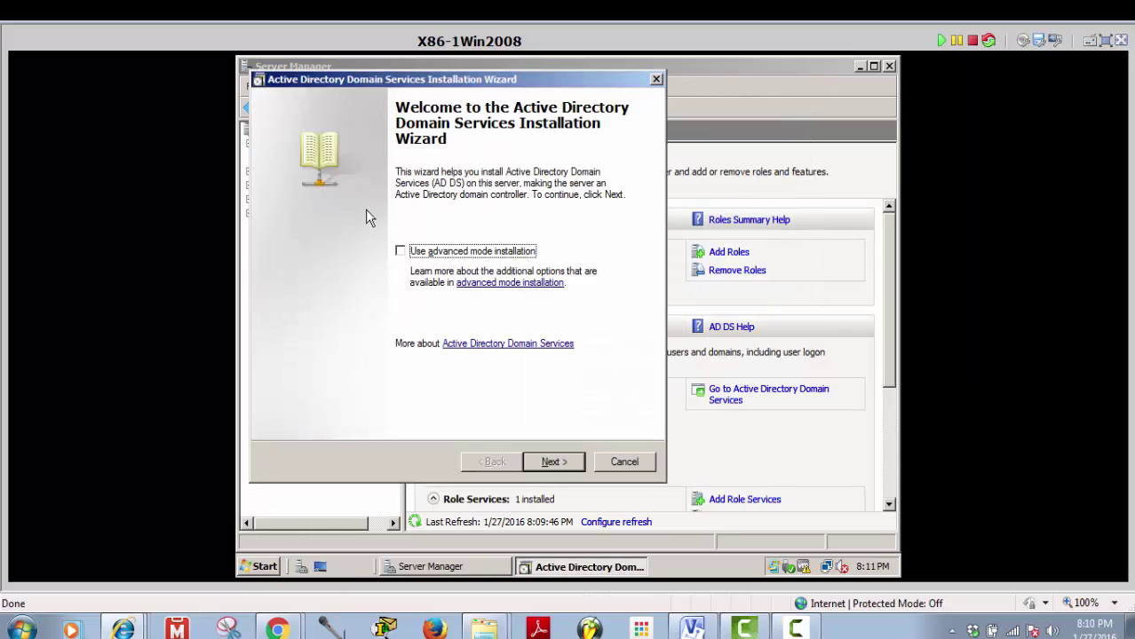
click(547, 461)
click(551, 462)
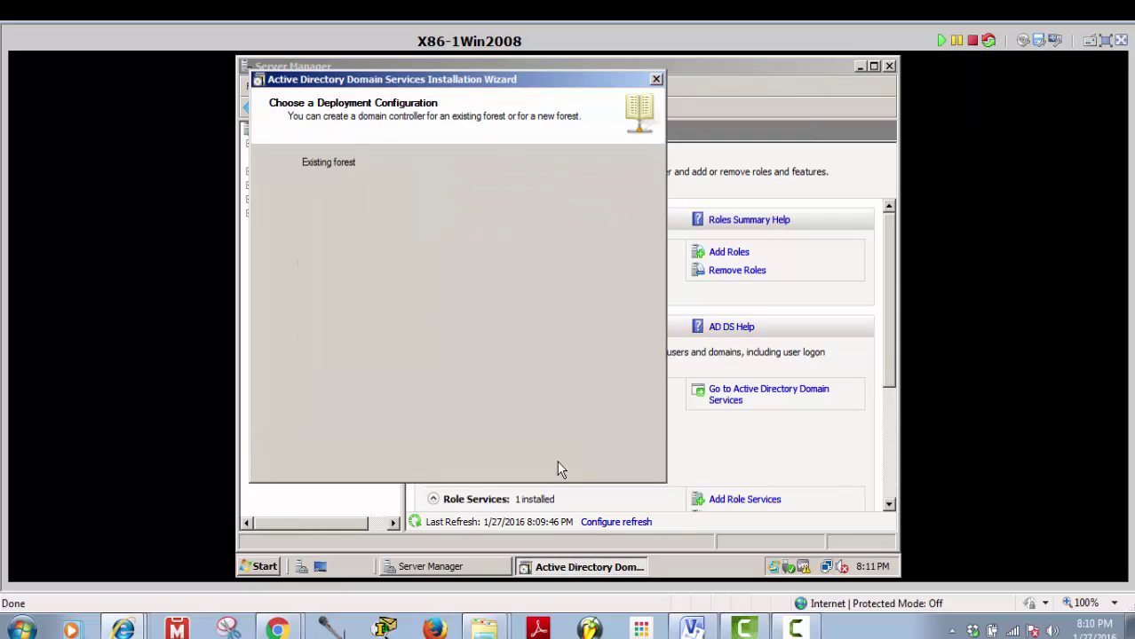
click(318, 290)
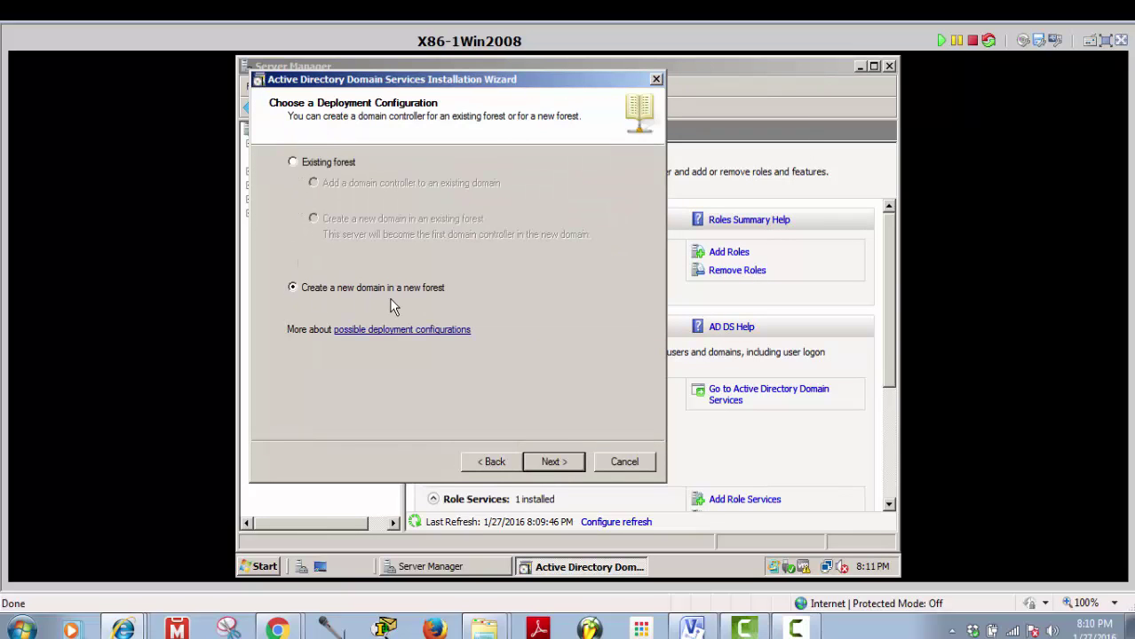
click(545, 462)
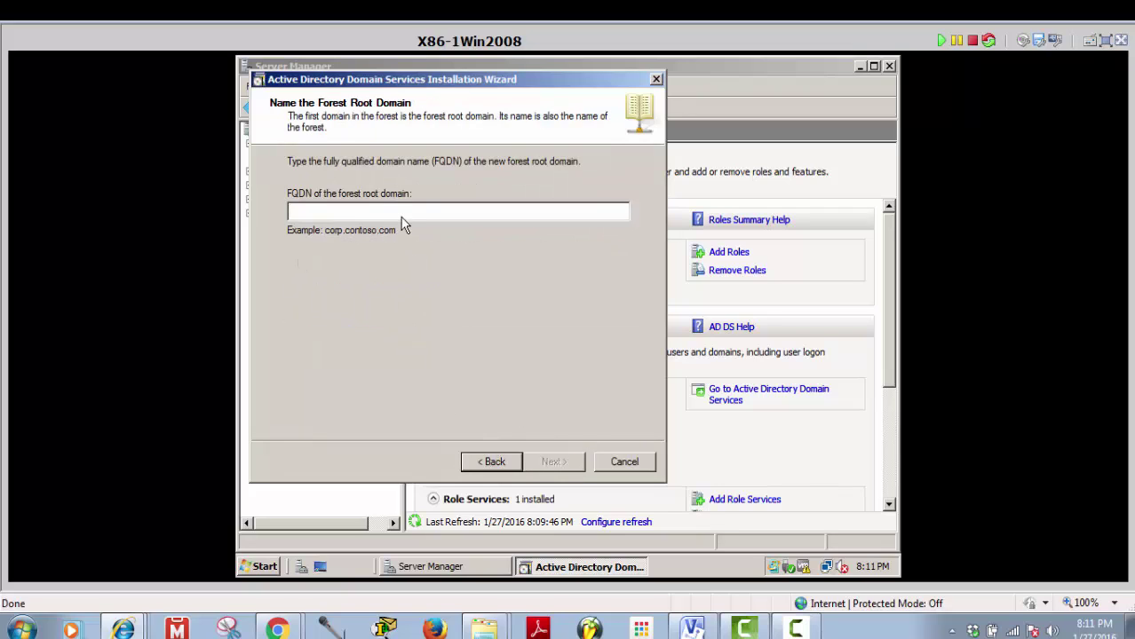
text(RRAS.nl)
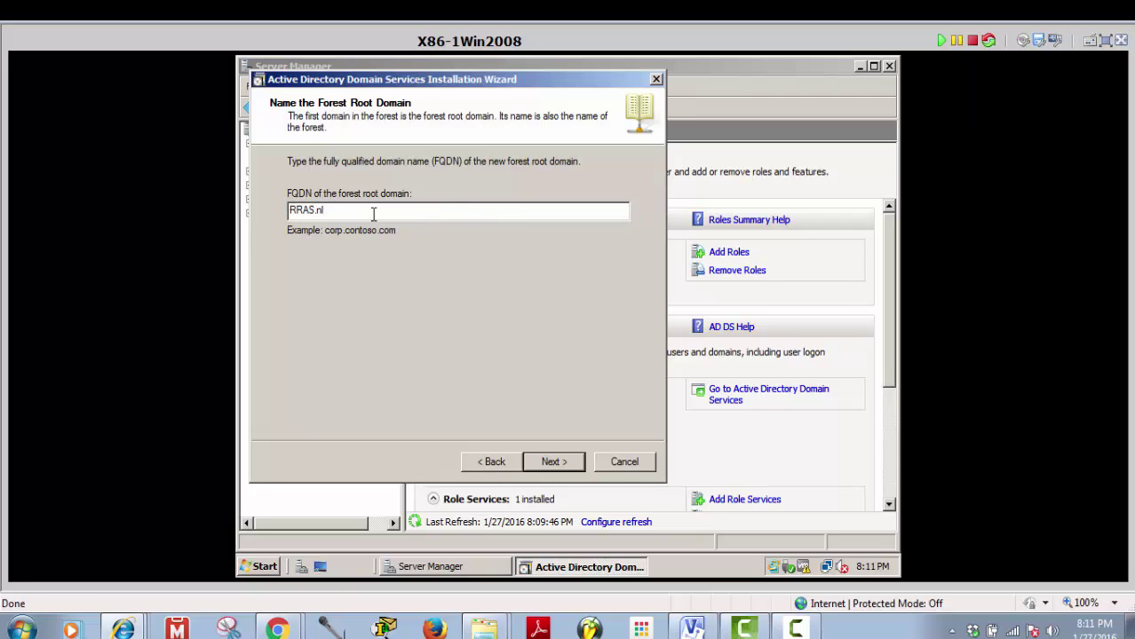
click(552, 463)
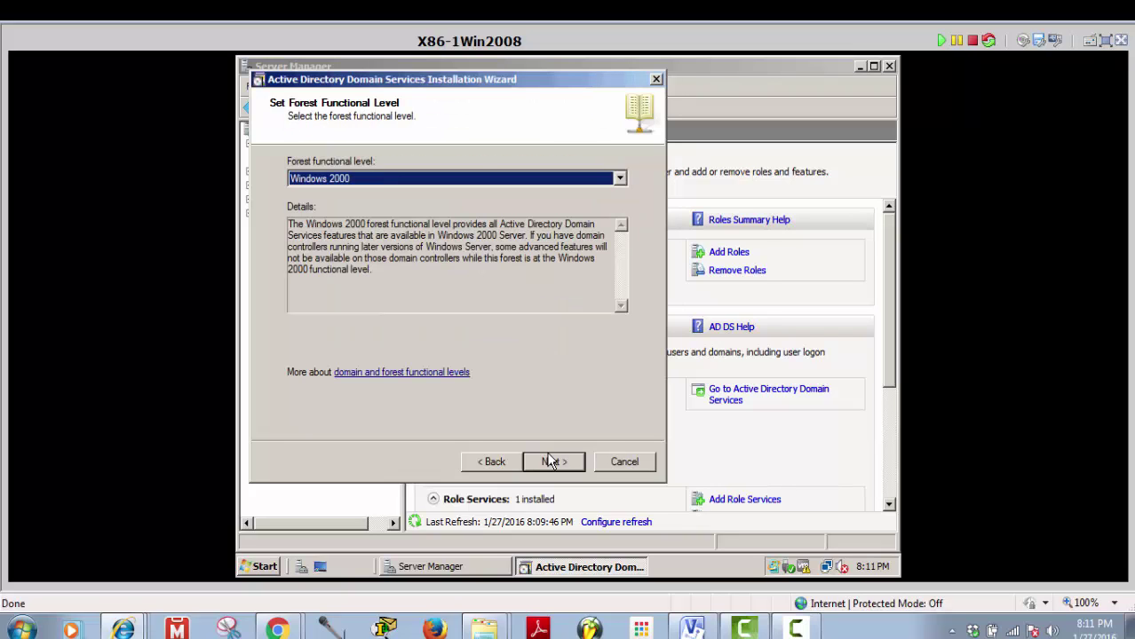
Set forest level Windows Server 2008, keep the DNS server, accept the delegation warning and default locations.
click(465, 185)
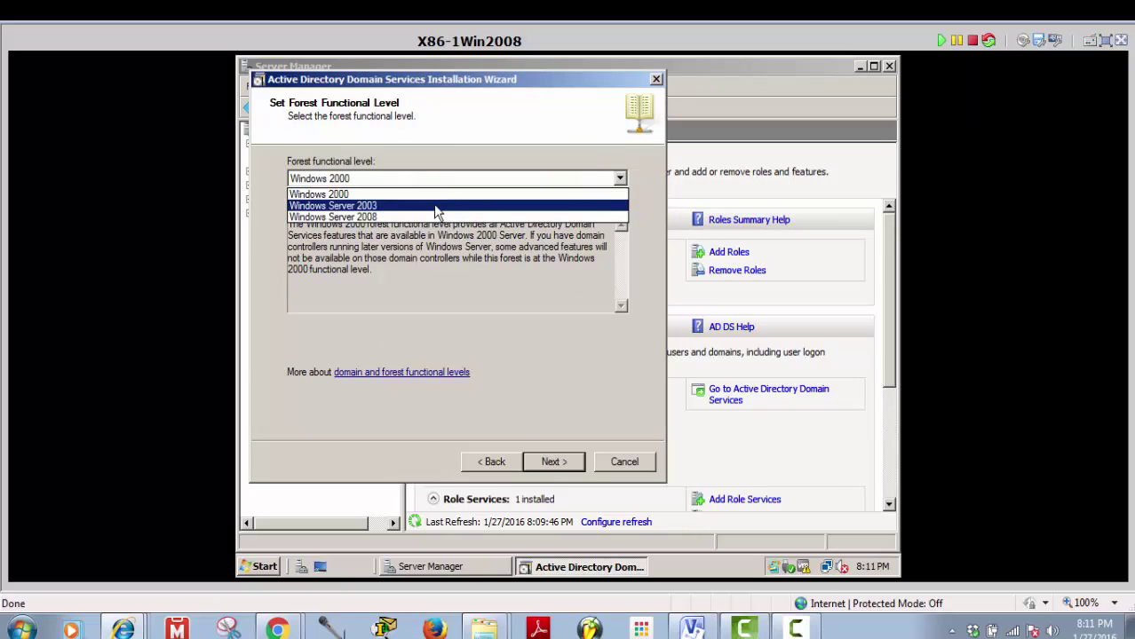
click(418, 215)
click(547, 468)
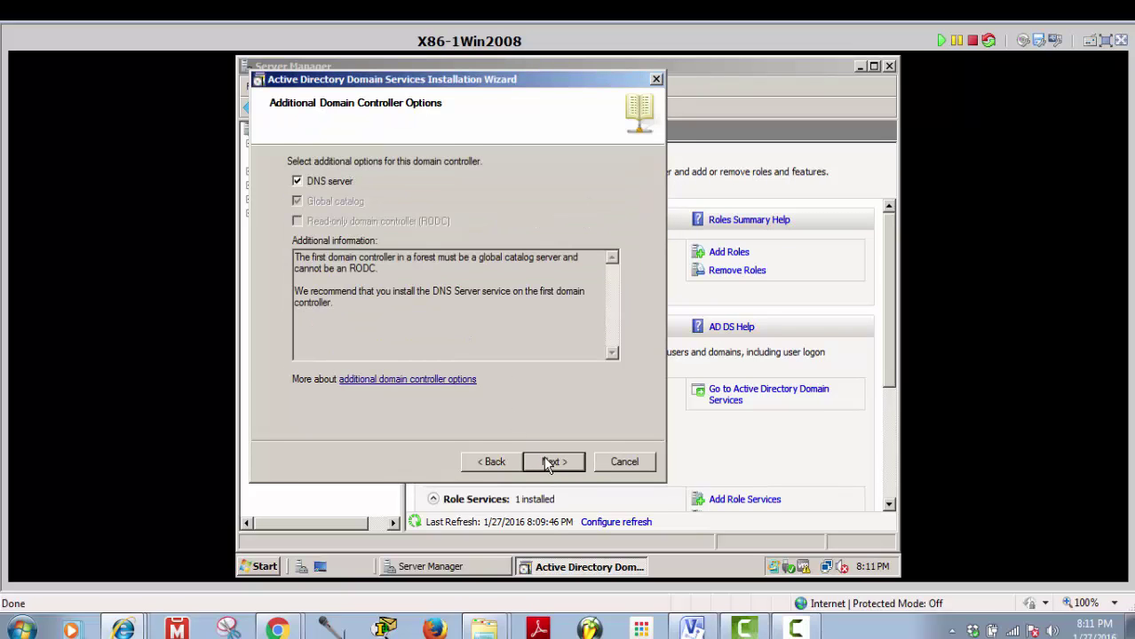
click(551, 462)
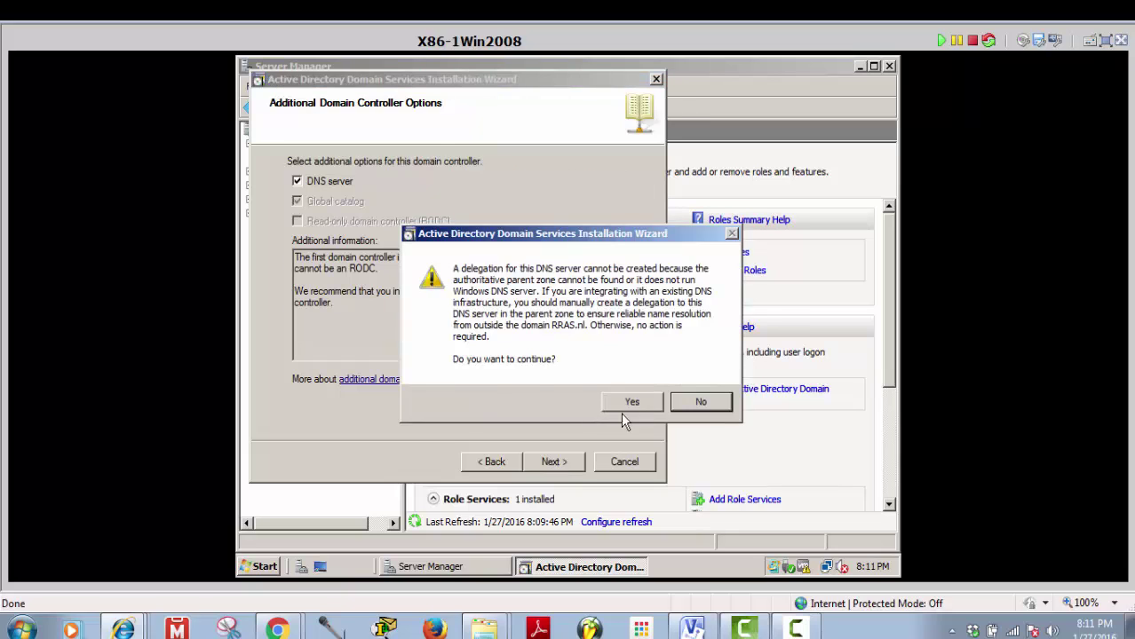
click(629, 404)
click(541, 464)
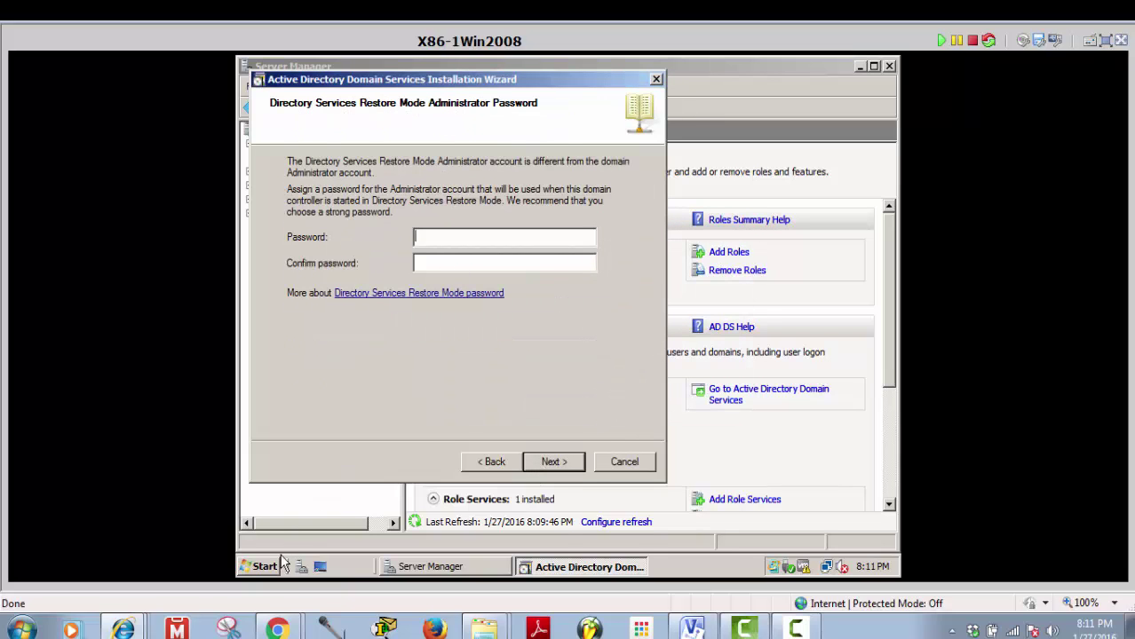
Clear the password accidentally typed into Start search and return to the promotion wizard.
click(265, 567)
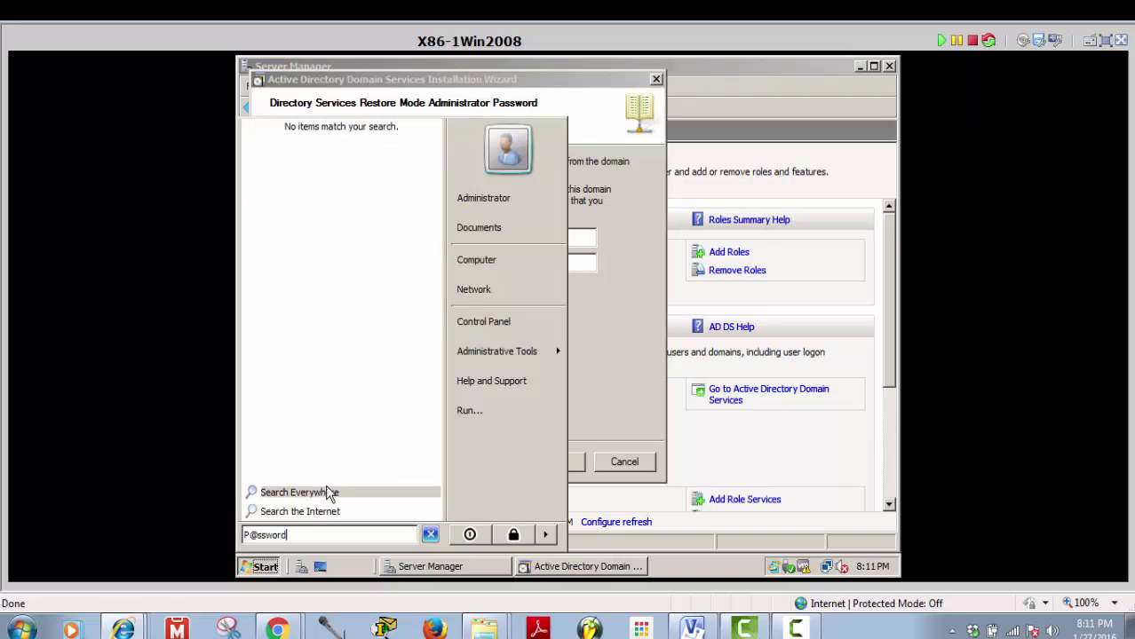
key(ctrl+a)
key(BackSpace)
key(Escape)
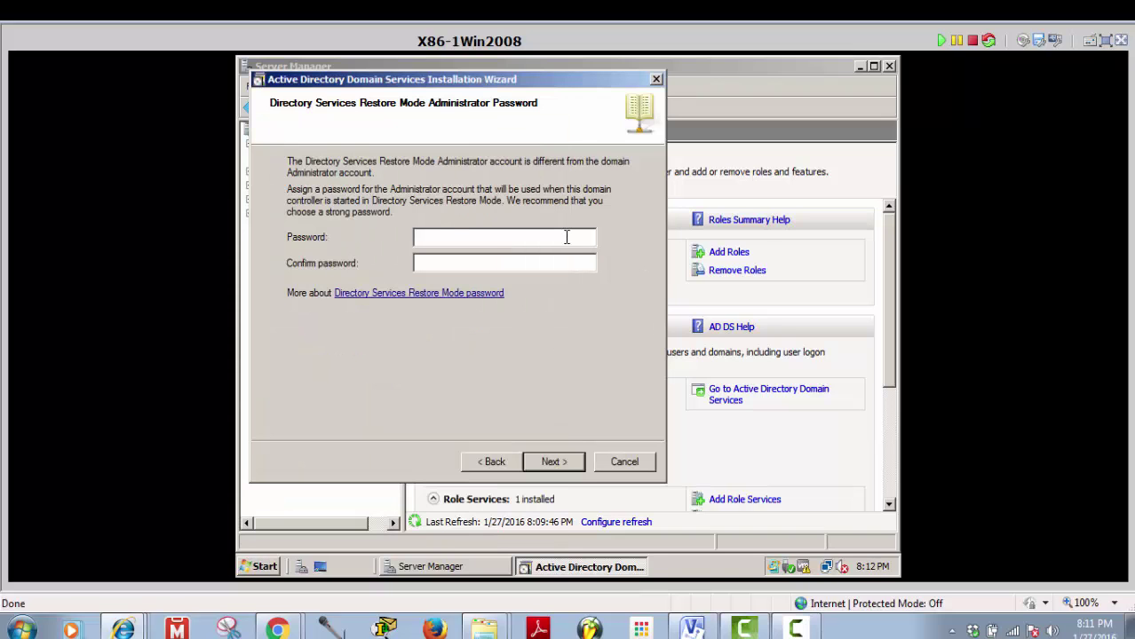
Enter and confirm the restore-mode password, then begin promotion with reboot on completion.
click(550, 261)
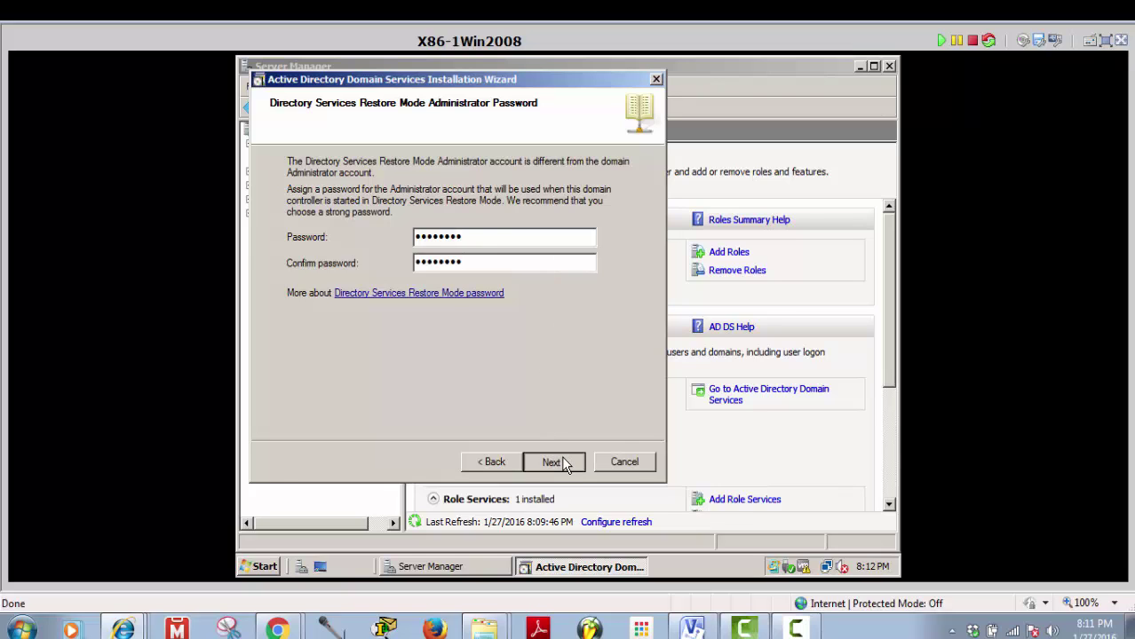
click(557, 462)
click(557, 462)
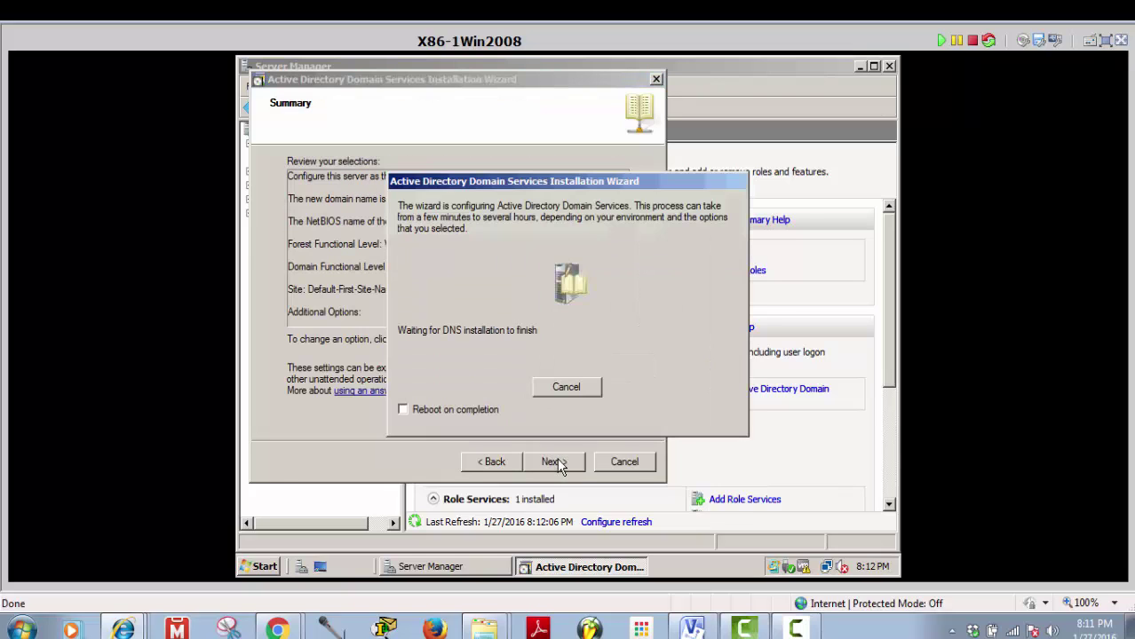
click(472, 410)
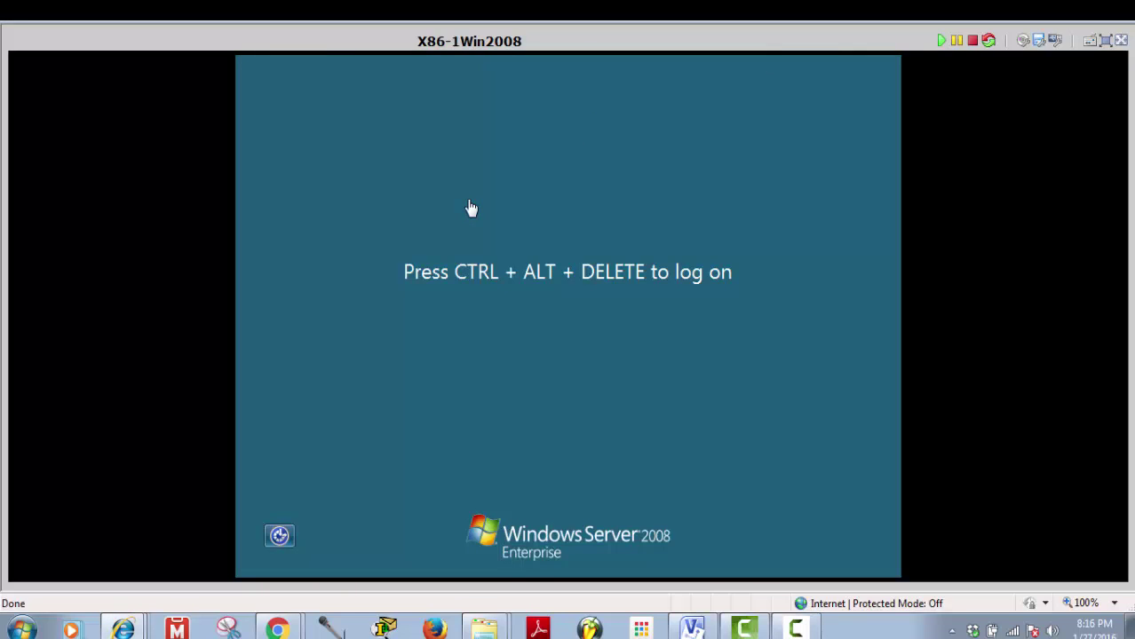
Log on to the RRAS domain as Administrator with the account password.
key(ctrl+alt+Insert)
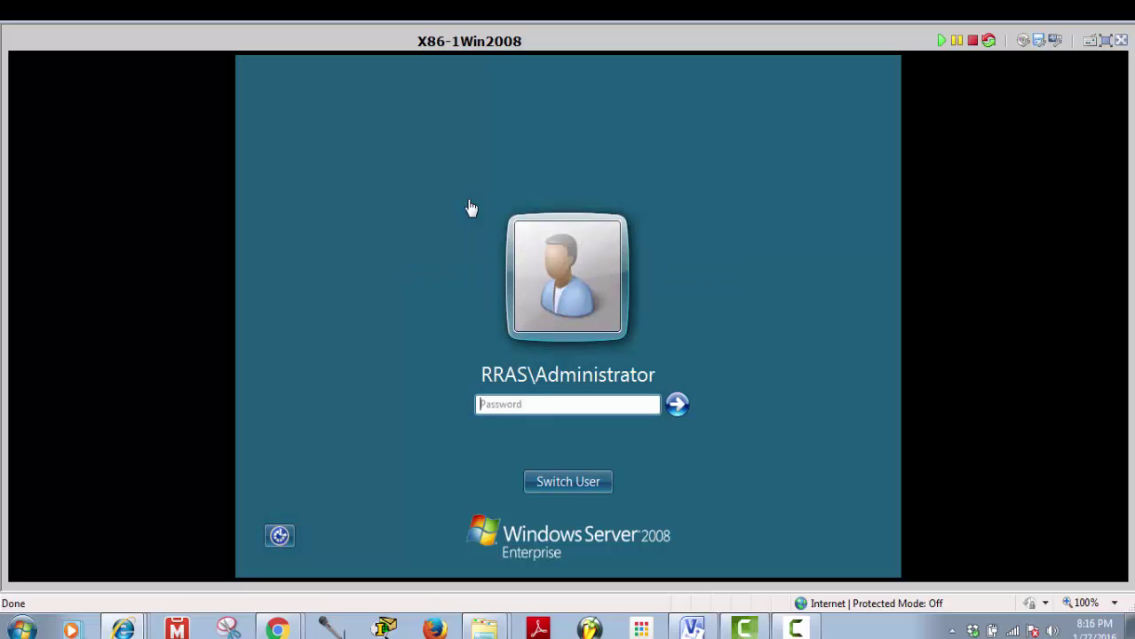
key(Return)
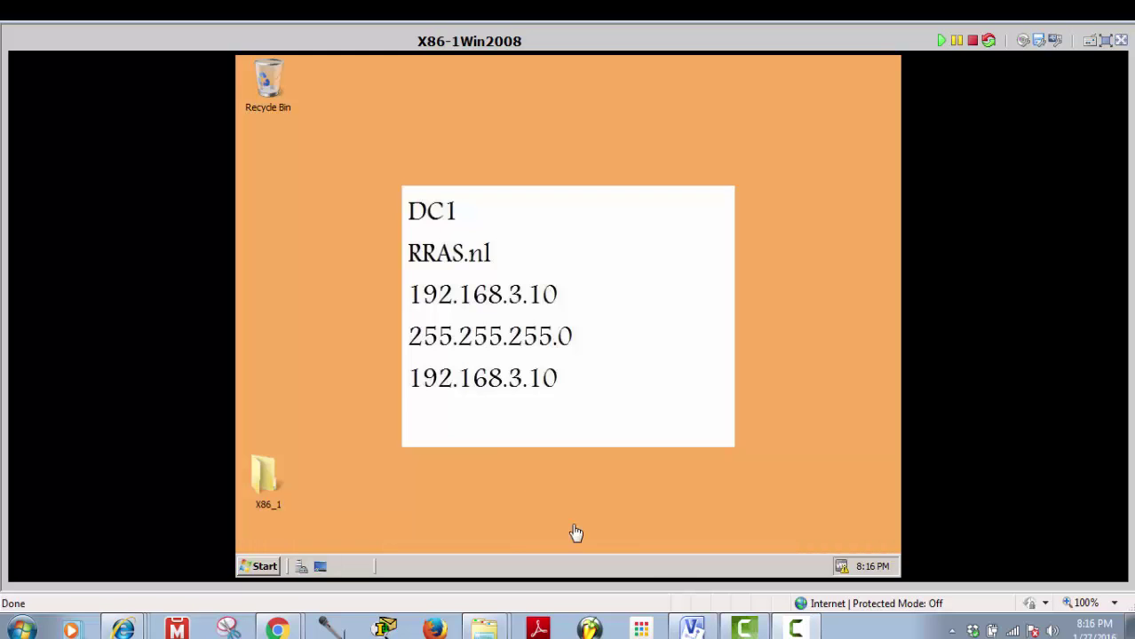
Open the network connections list from the Network and Sharing Center.
click(262, 567)
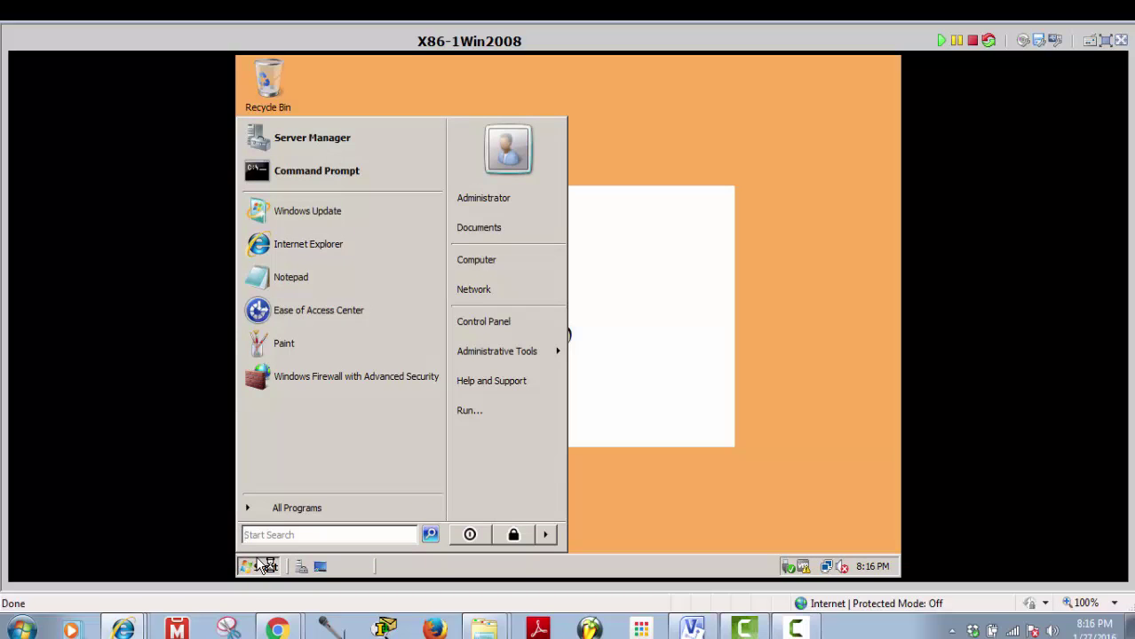
click(826, 572)
right_click(825, 573)
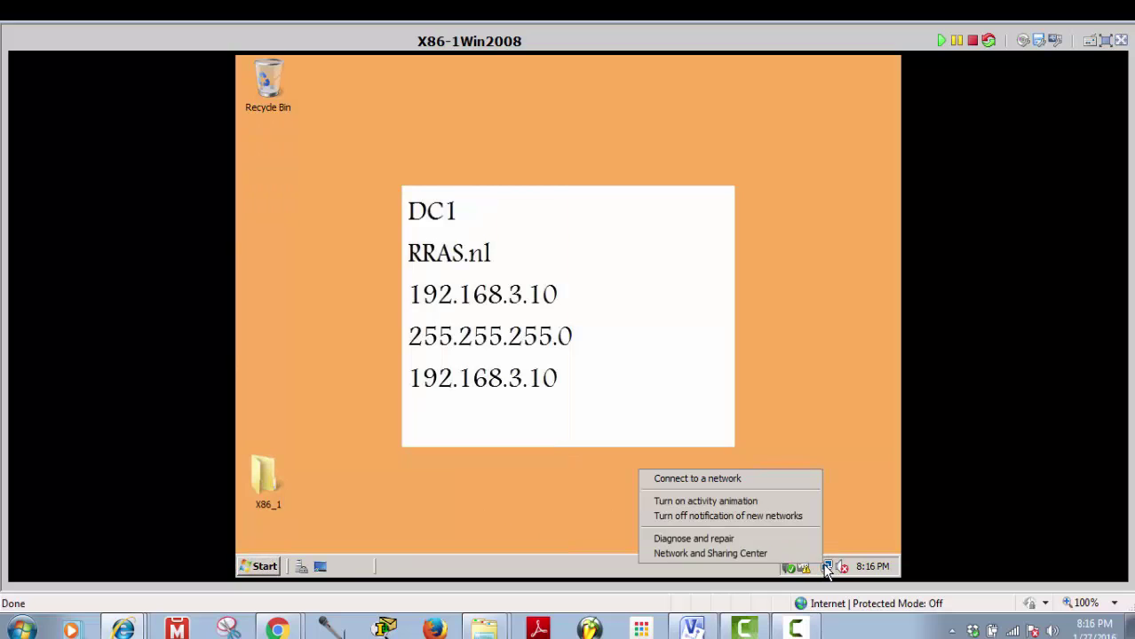
click(712, 552)
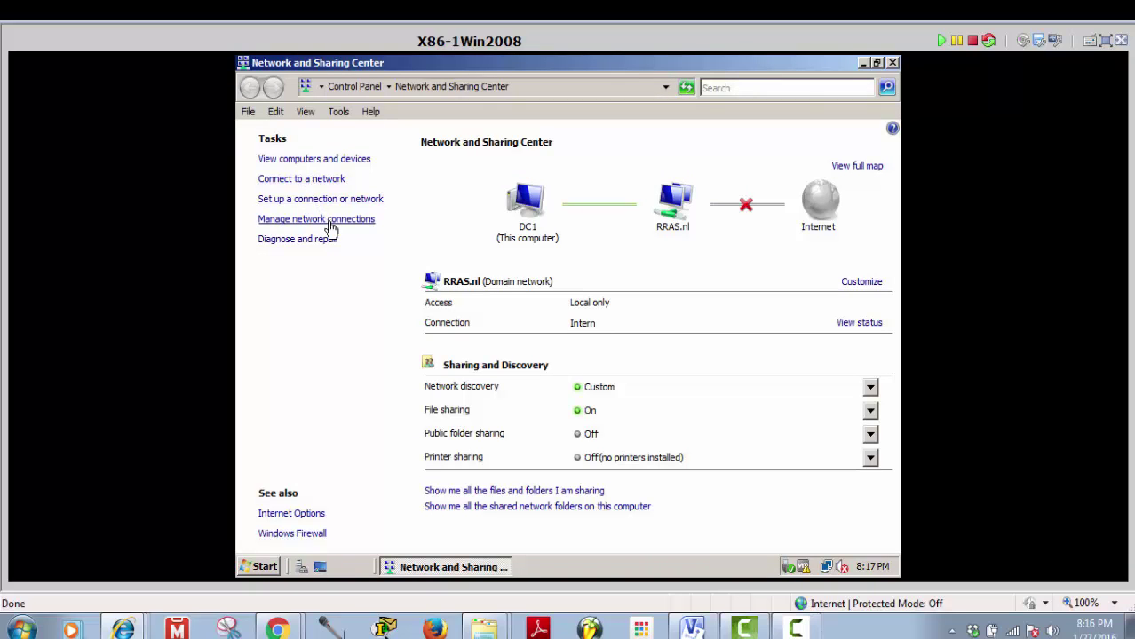
click(329, 223)
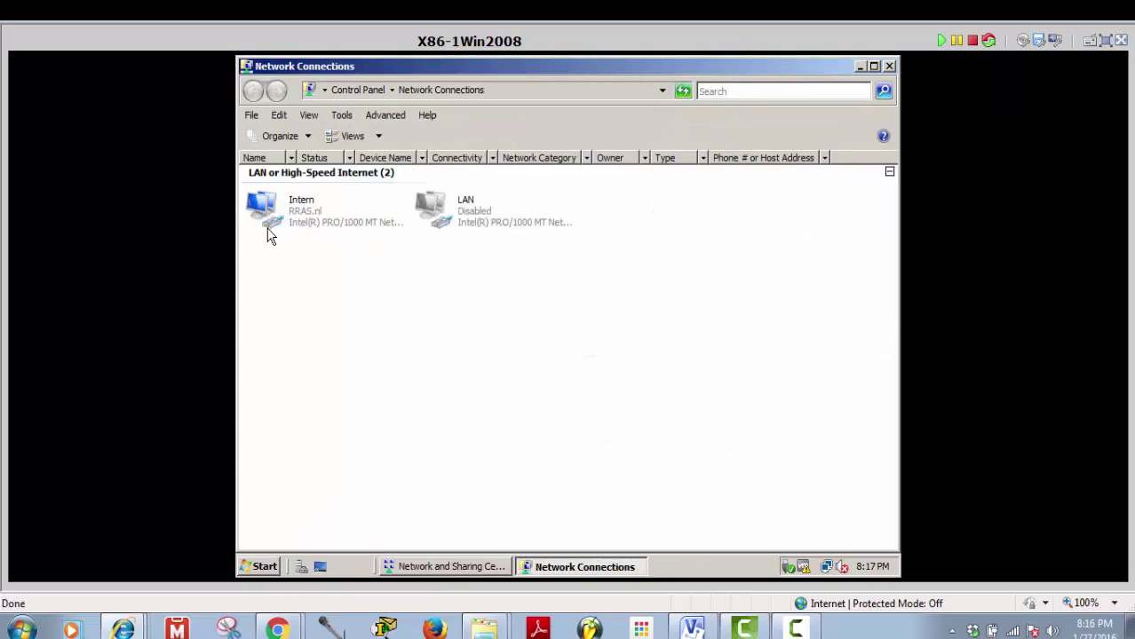
Change the Intern connection's preferred DNS server from 127.0.0.1 to 192.168.3.10 and close its properties.
right_click(311, 224)
click(366, 348)
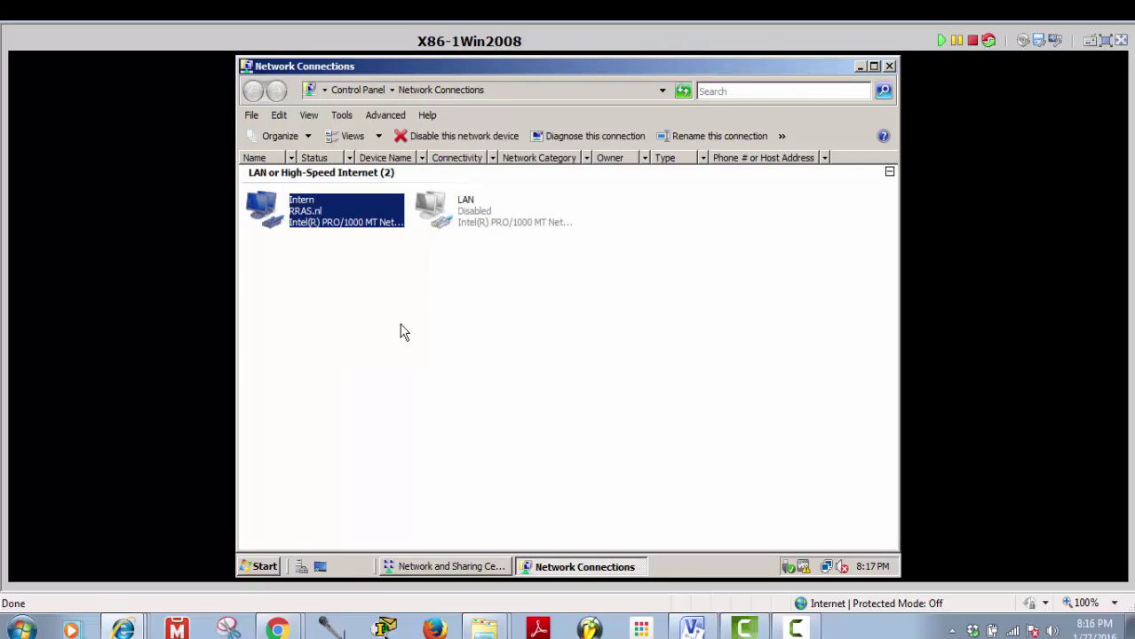
click(427, 325)
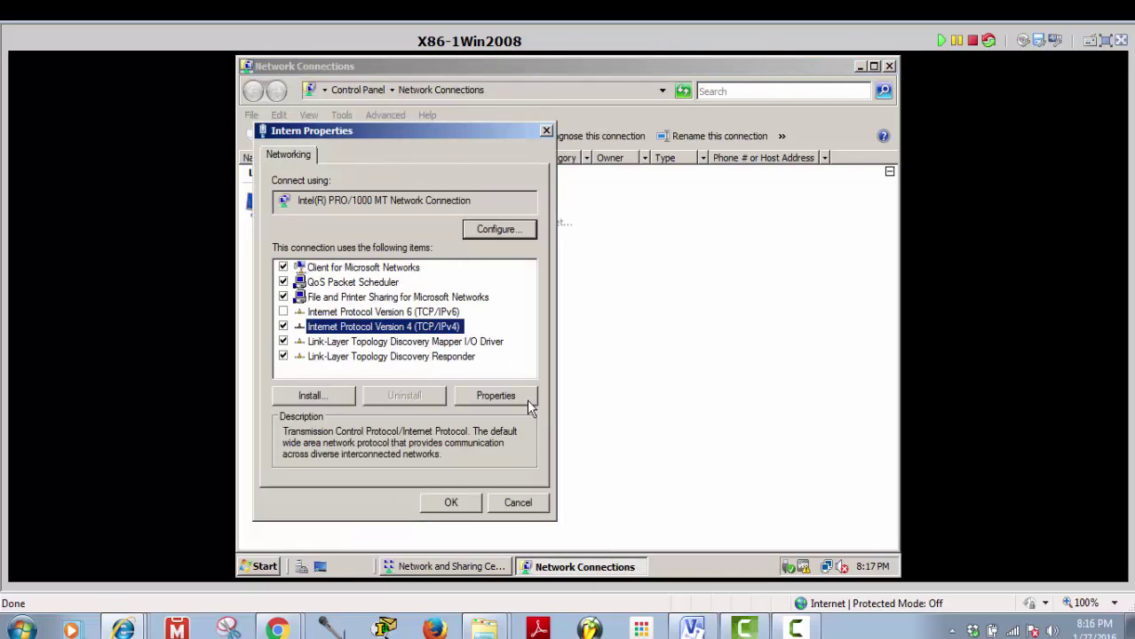
click(525, 397)
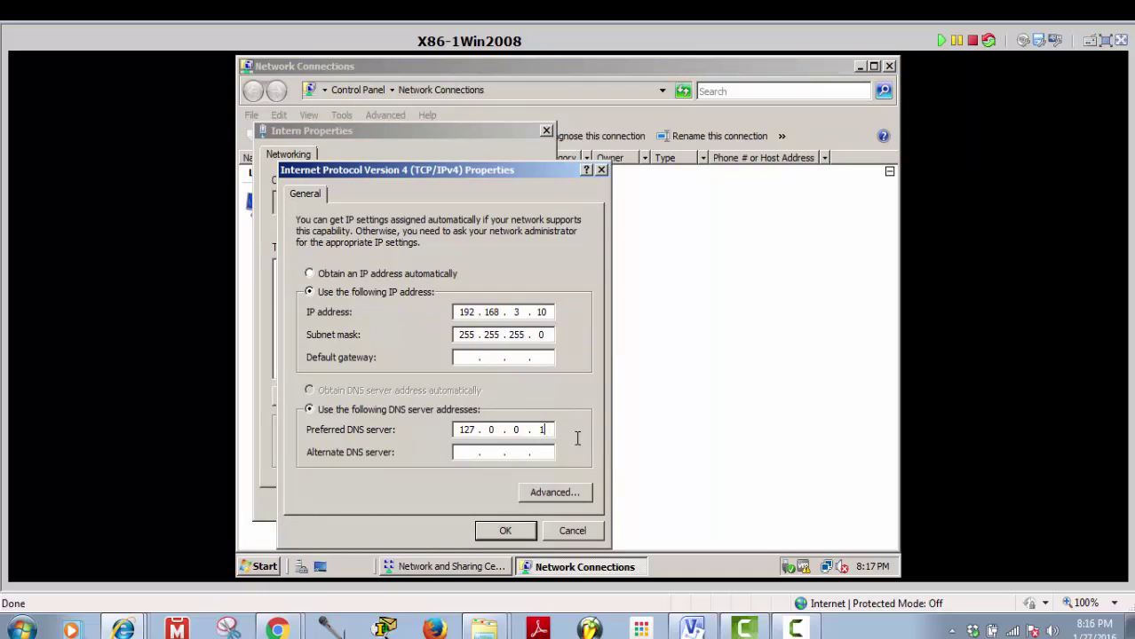
key(BackSpace)
key(BackSpace)
key(BackSpace)
key(BackSpace)
key(BackSpace)
text(1921683.10)
key(Return)
key(alt+c)
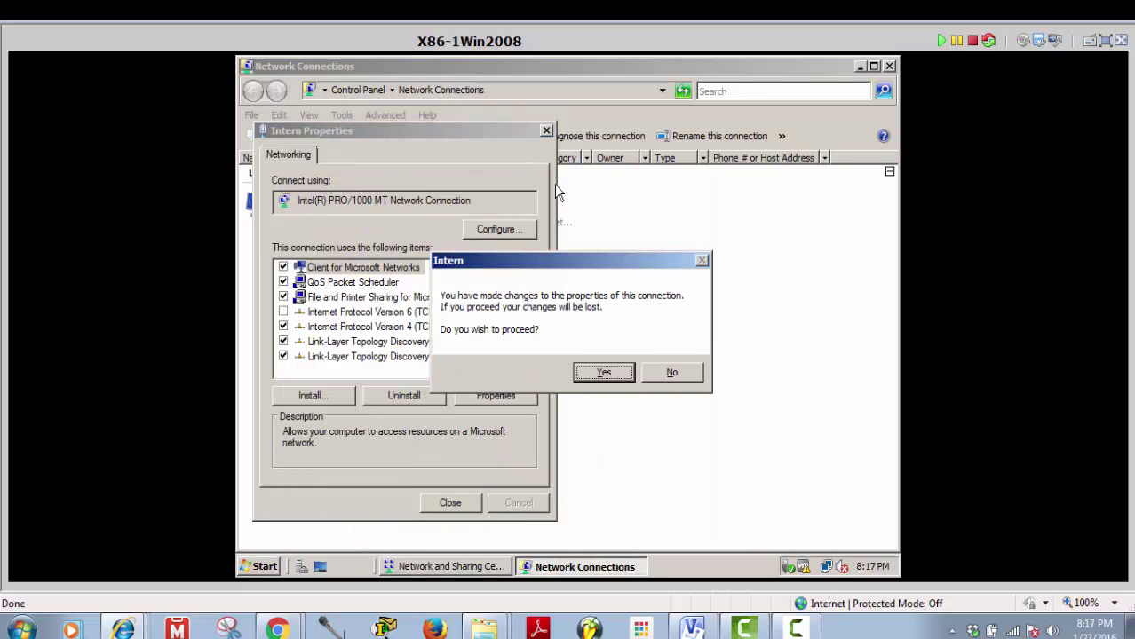
click(680, 372)
click(445, 504)
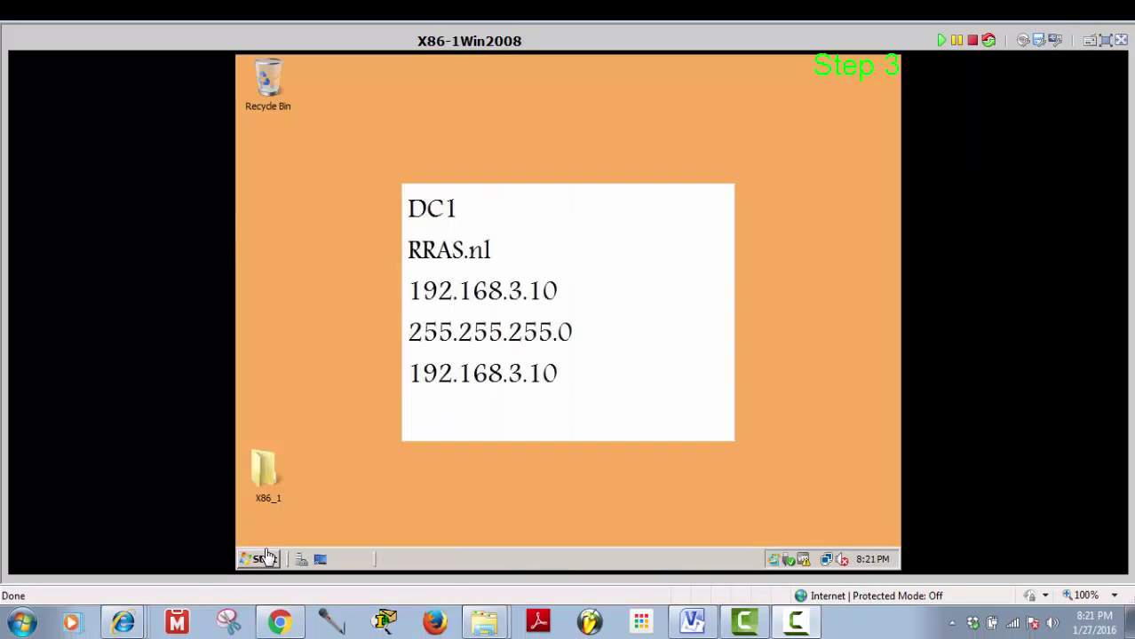
Open the network connections panel with ncpa.cpl, then close it again.
click(264, 559)
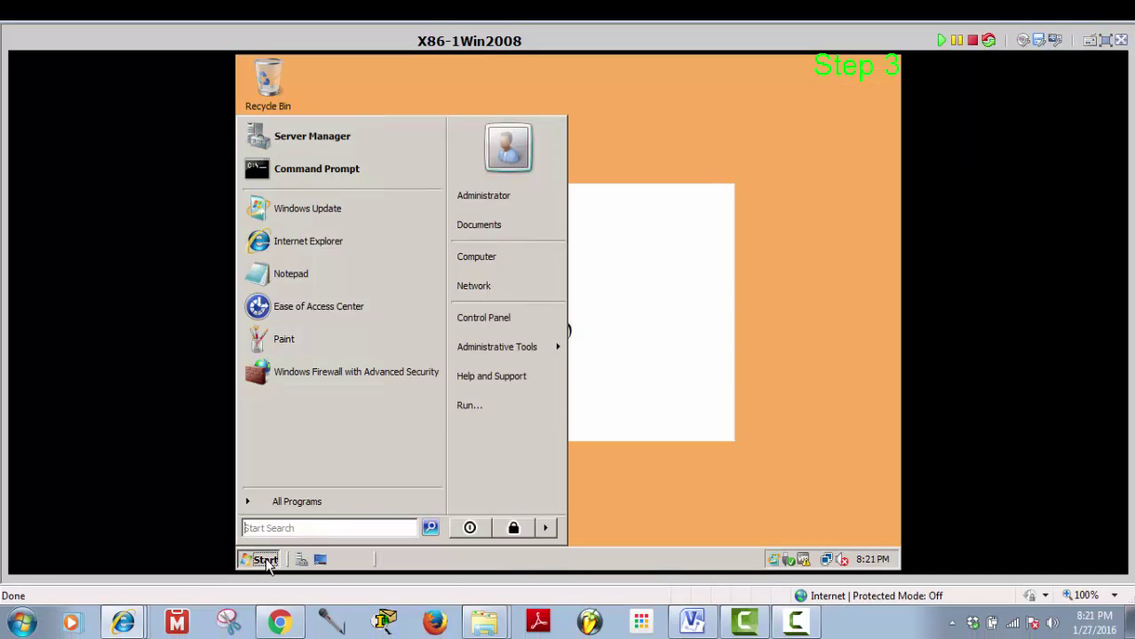
text(ncpa.cpl)
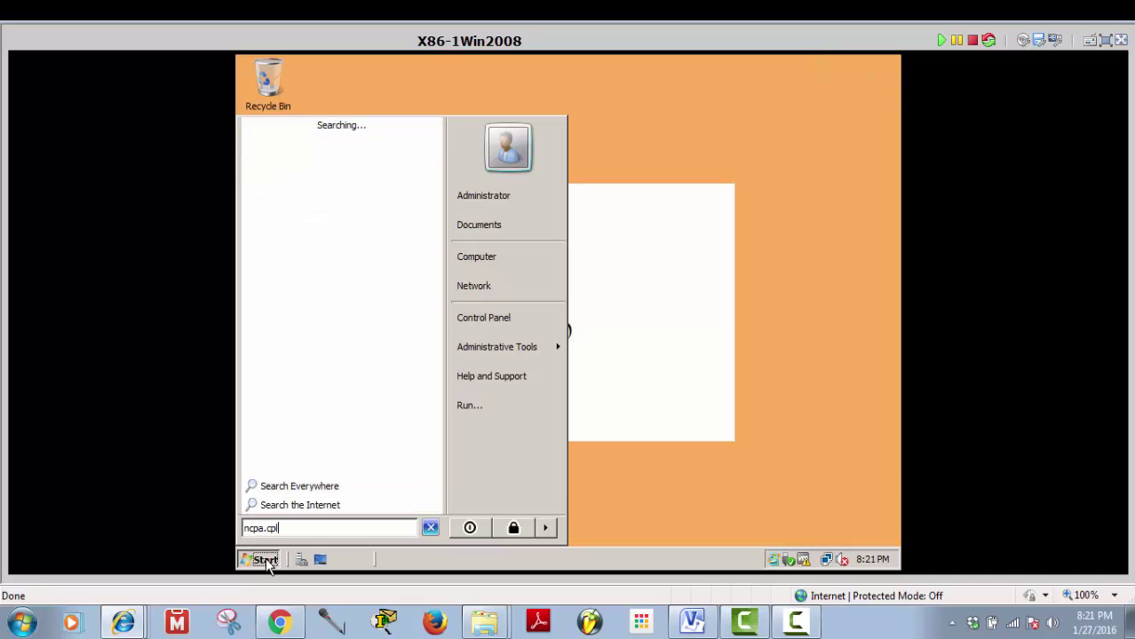
key(Return)
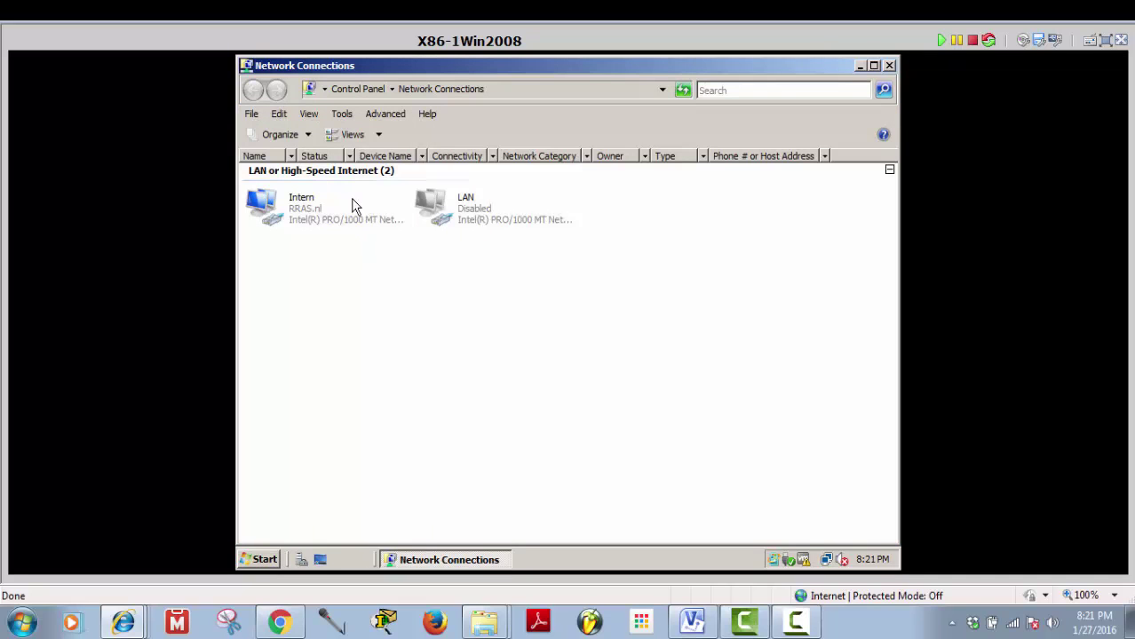
click(889, 66)
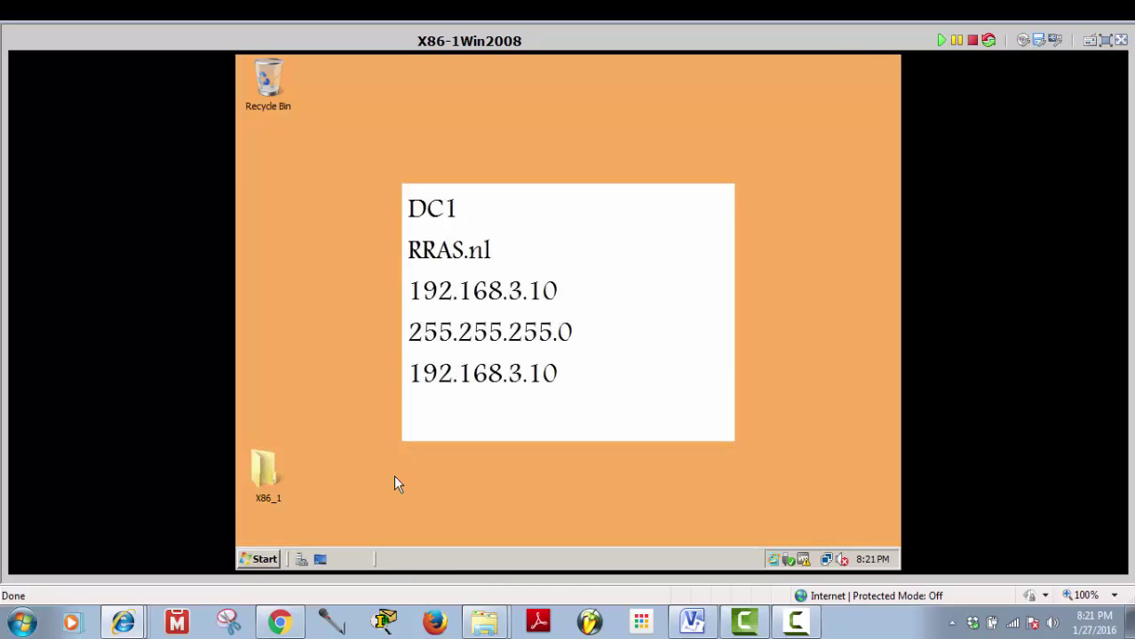
Launch the Add Roles wizard from Server Manager's Roles page.
click(254, 557)
click(300, 560)
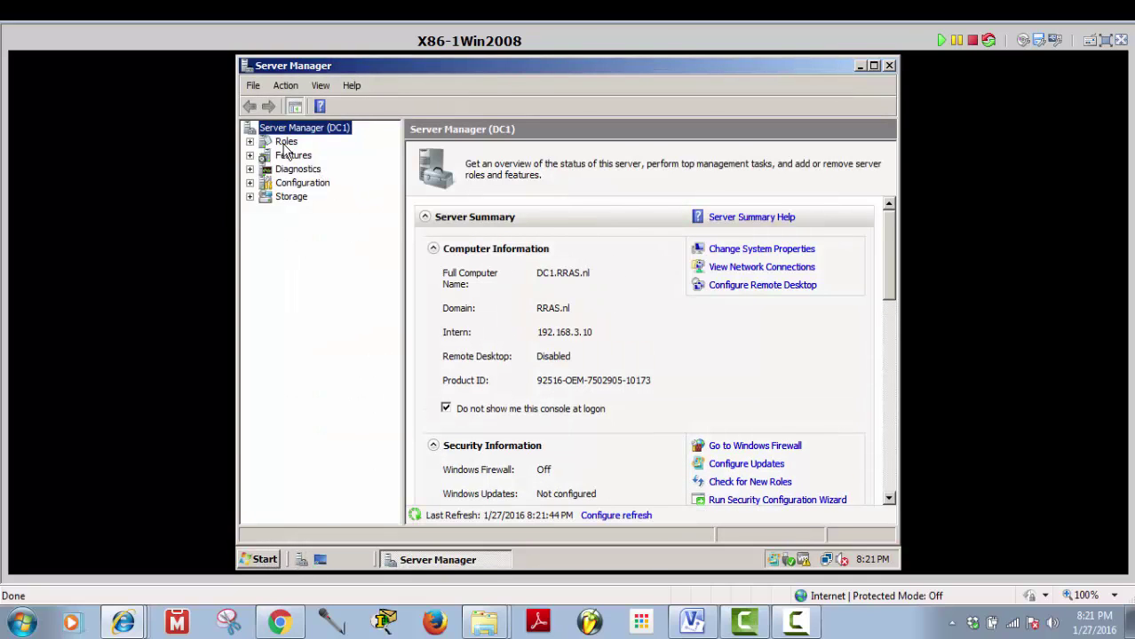
click(285, 142)
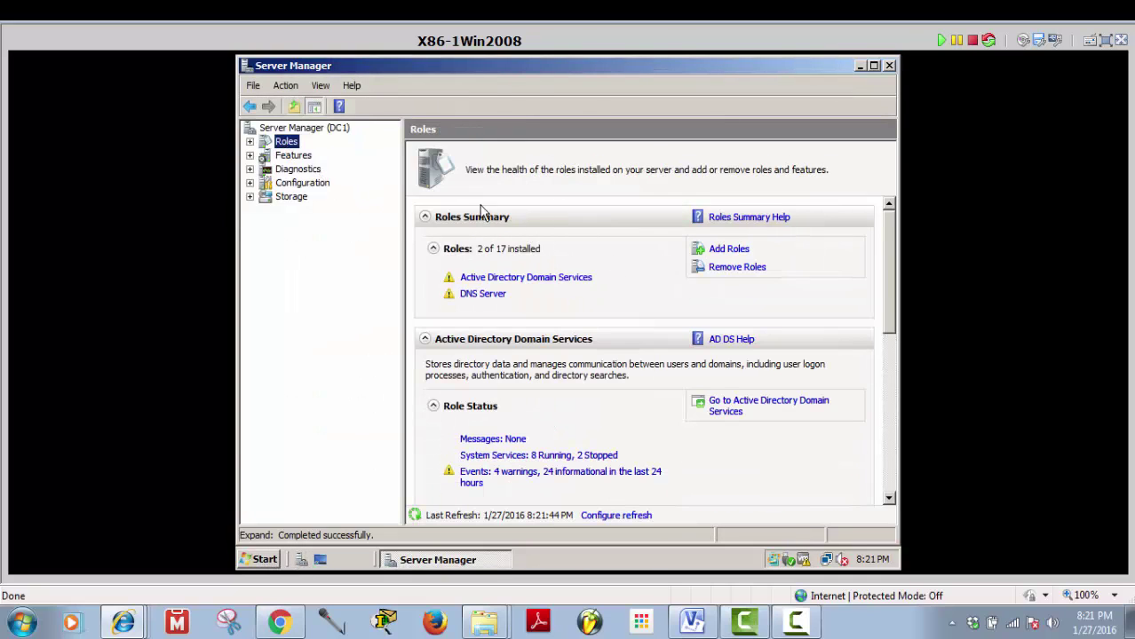
click(715, 248)
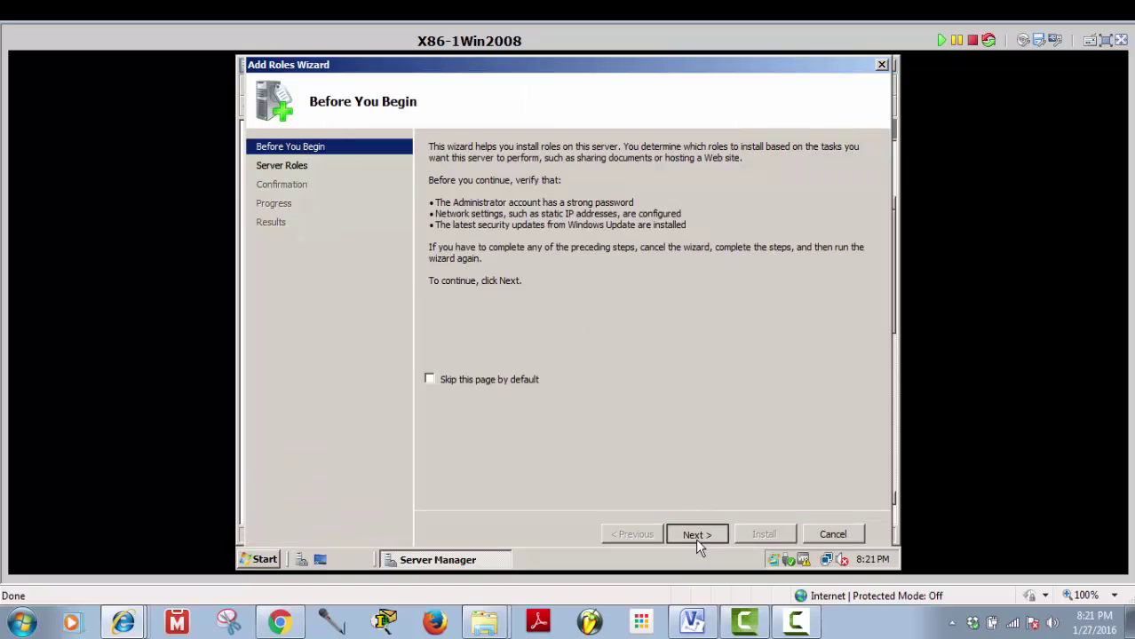
Select the DHCP Server role, keep the 192.168.3.10 binding and validate DNS server 192.168.3.10.
click(695, 534)
click(436, 269)
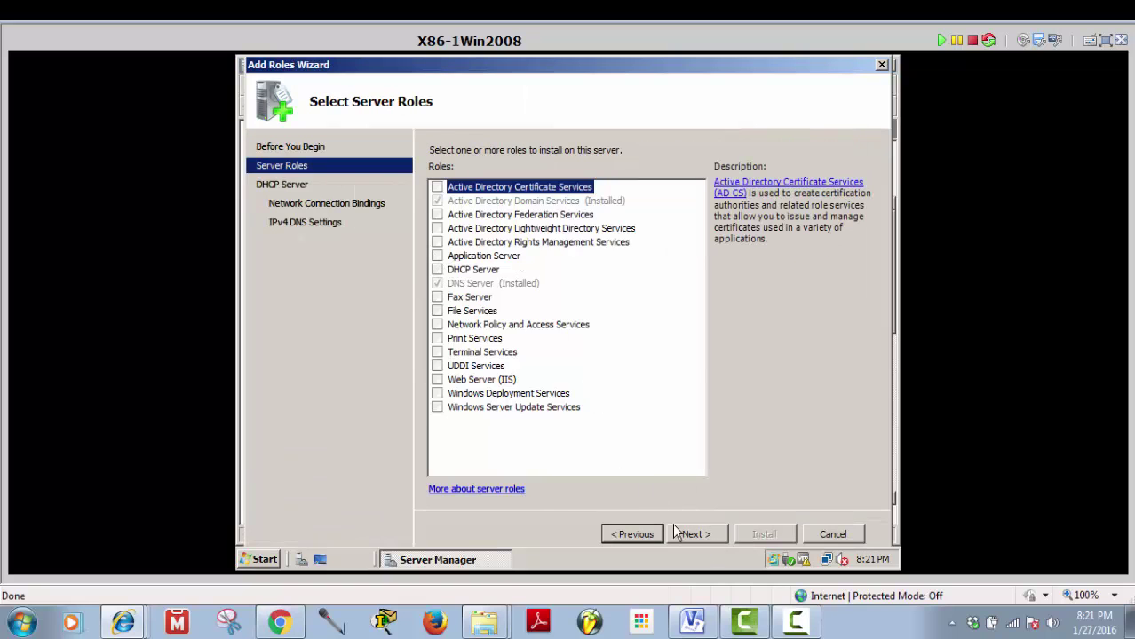
click(695, 535)
click(693, 536)
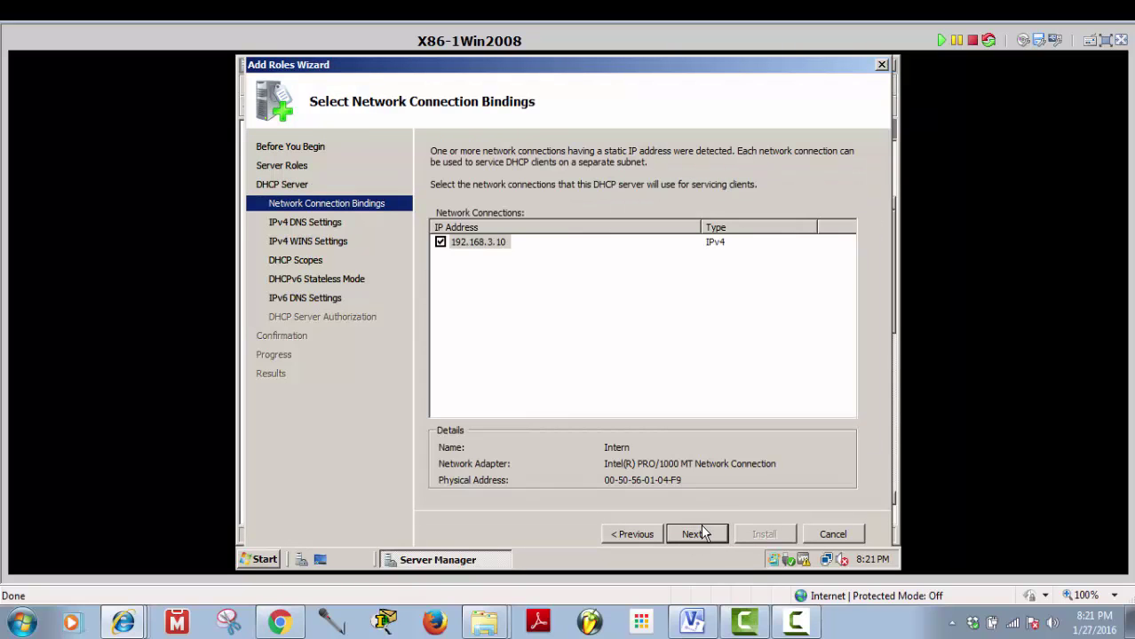
click(698, 533)
click(690, 350)
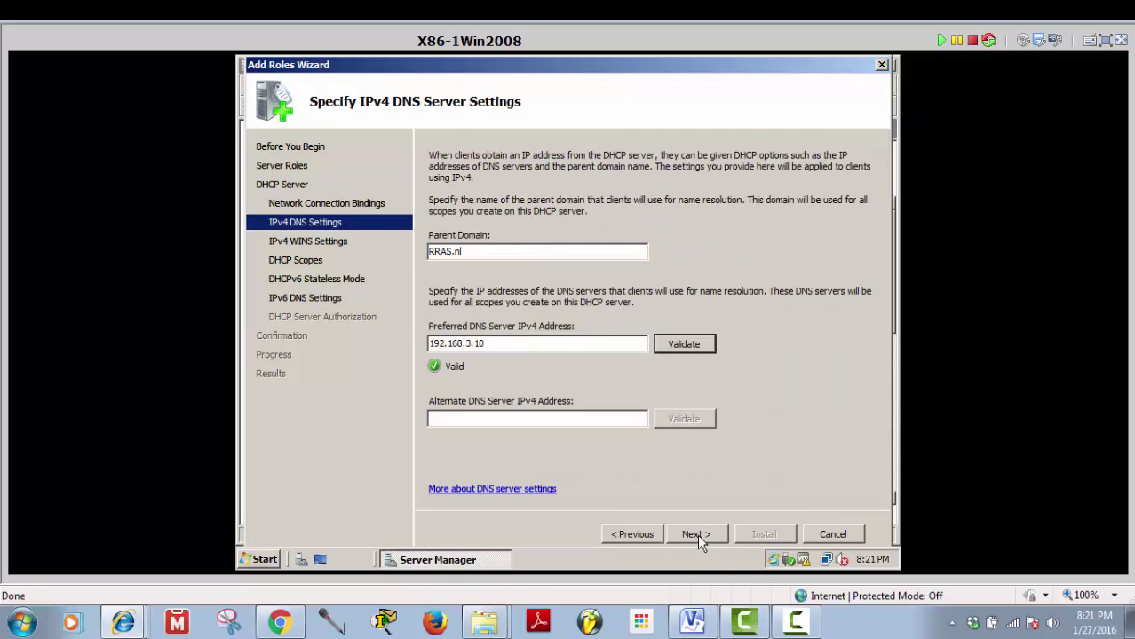
click(697, 534)
click(697, 534)
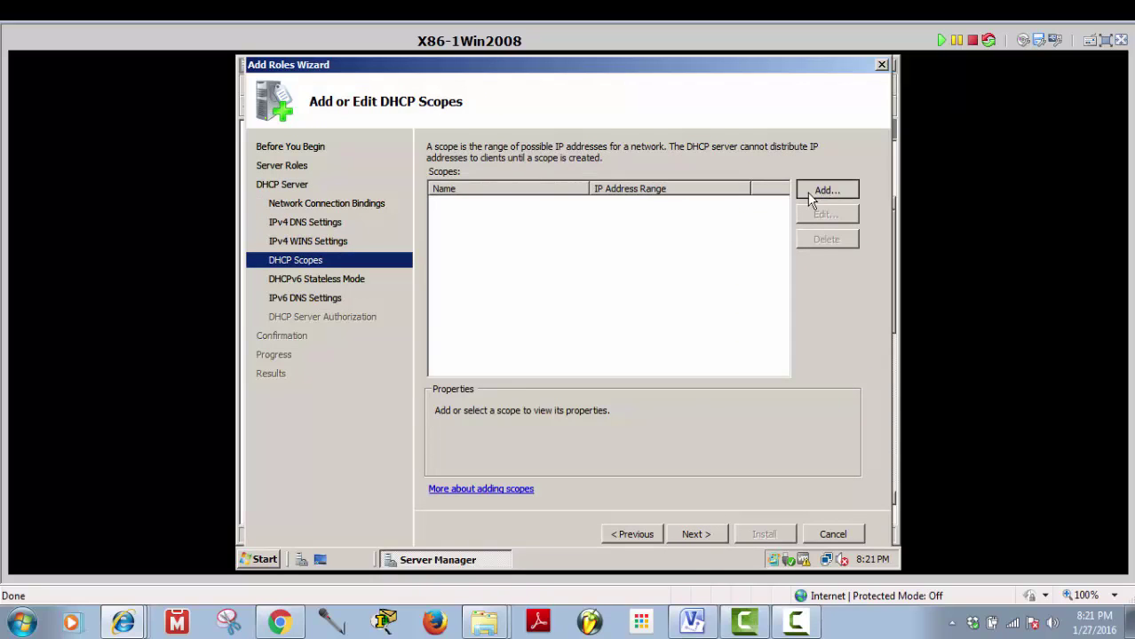
Add scope 'RRAS Scope' for 192.168.3.20–192.168.3.100, mask 255.255.255.0, gateway 192.168.3.10.
click(811, 195)
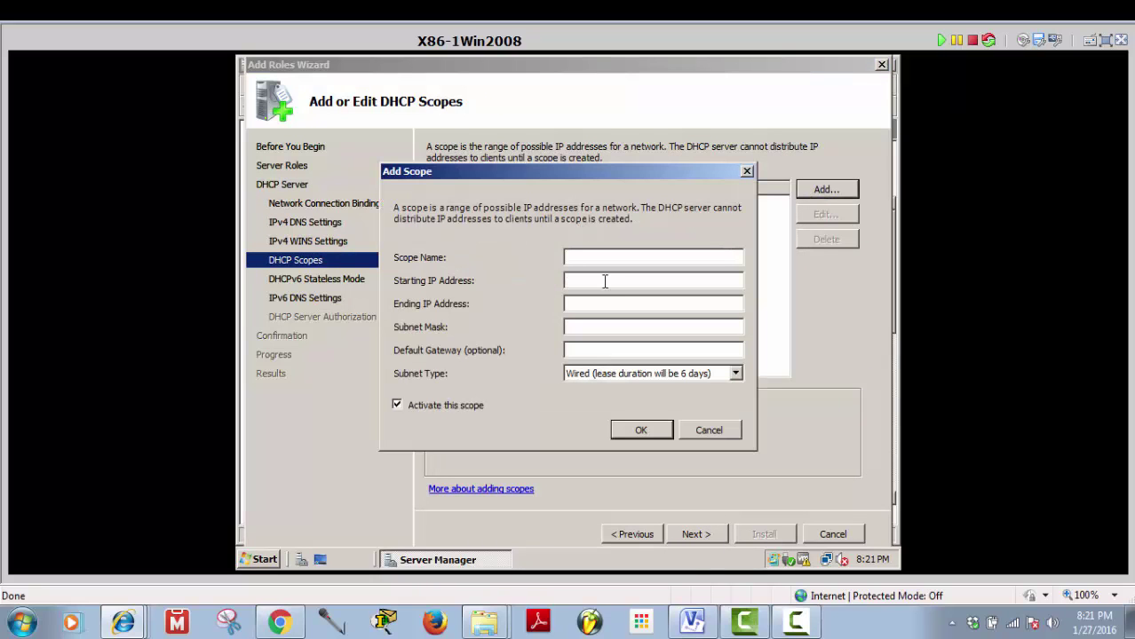
text(RRAS Scope)
click(592, 283)
text(192.168.3.20)
key(Tab)
text(192.168.3.100255.25)
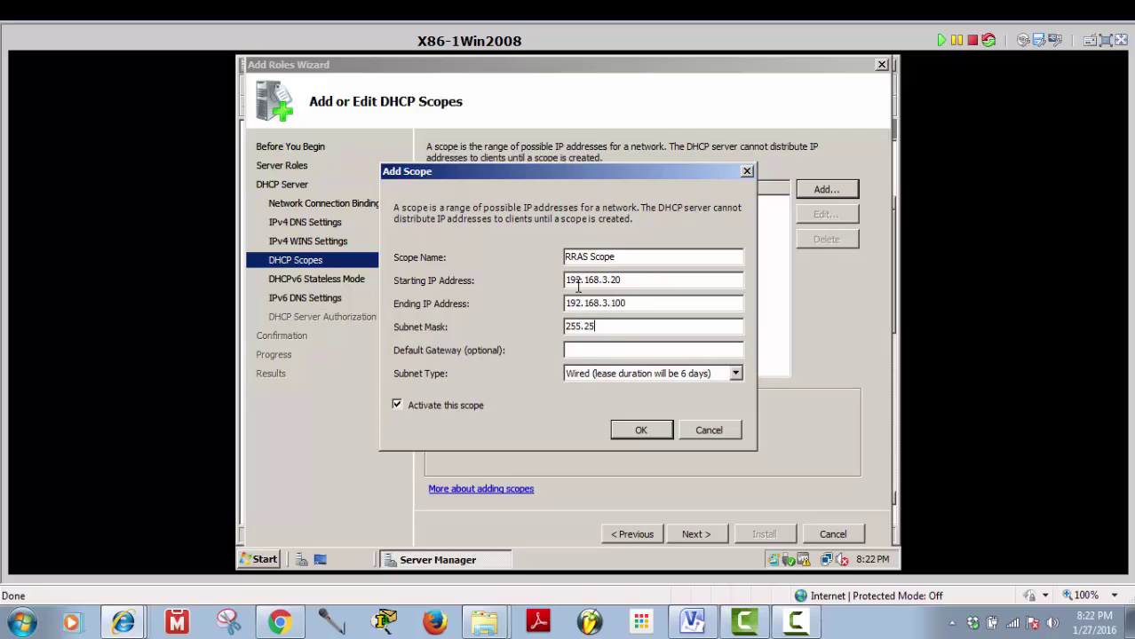
text(5.255.0)
text(192.168)
text(.3.)
text(10)
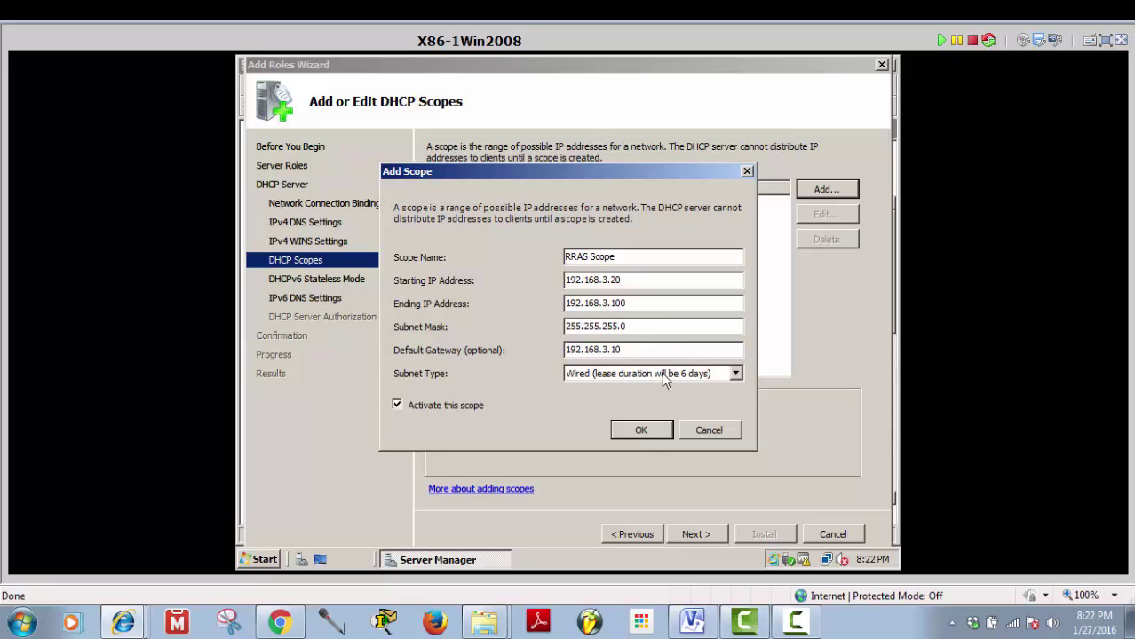
click(641, 434)
Disable DHCPv6 stateless mode and authorize DHCP with domain administrator credentials.
click(695, 534)
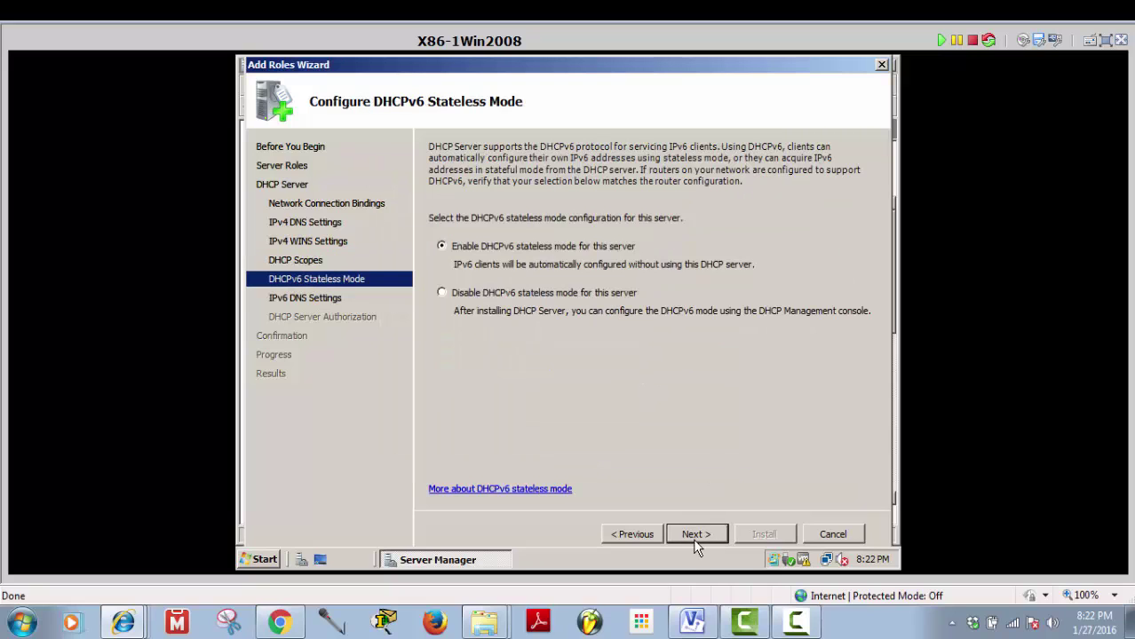
click(488, 296)
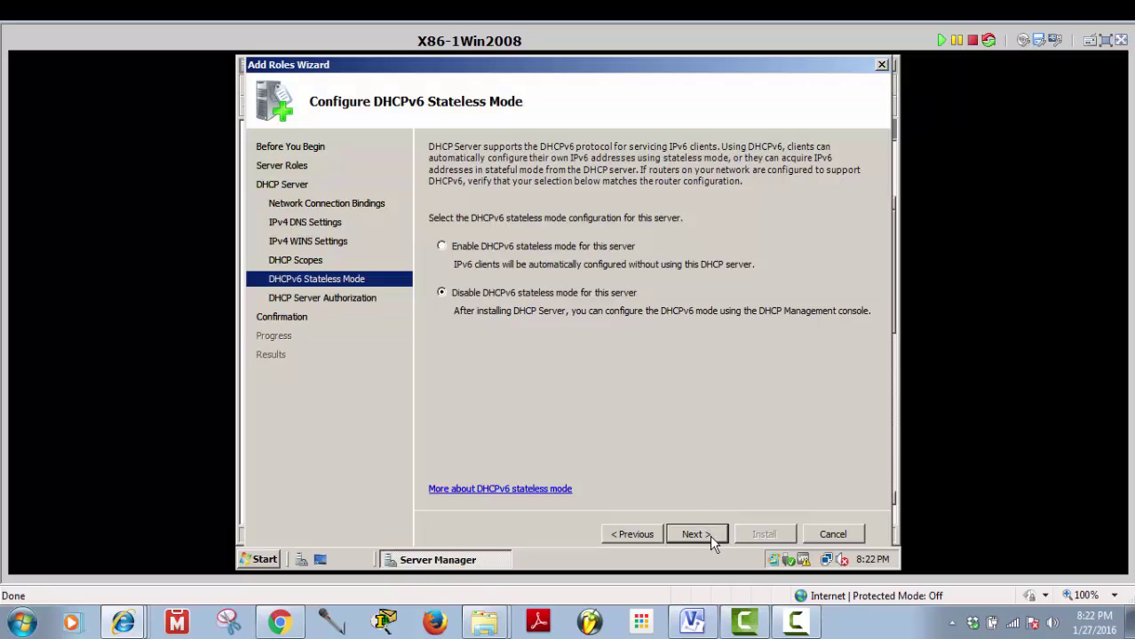
click(710, 535)
click(832, 373)
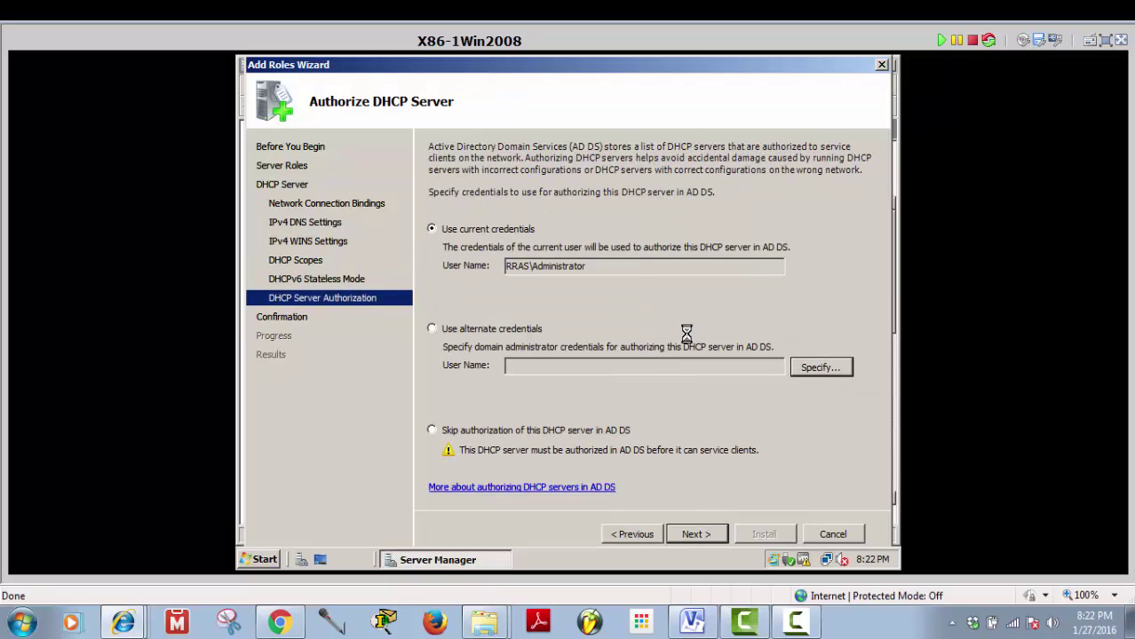
text(administrator)
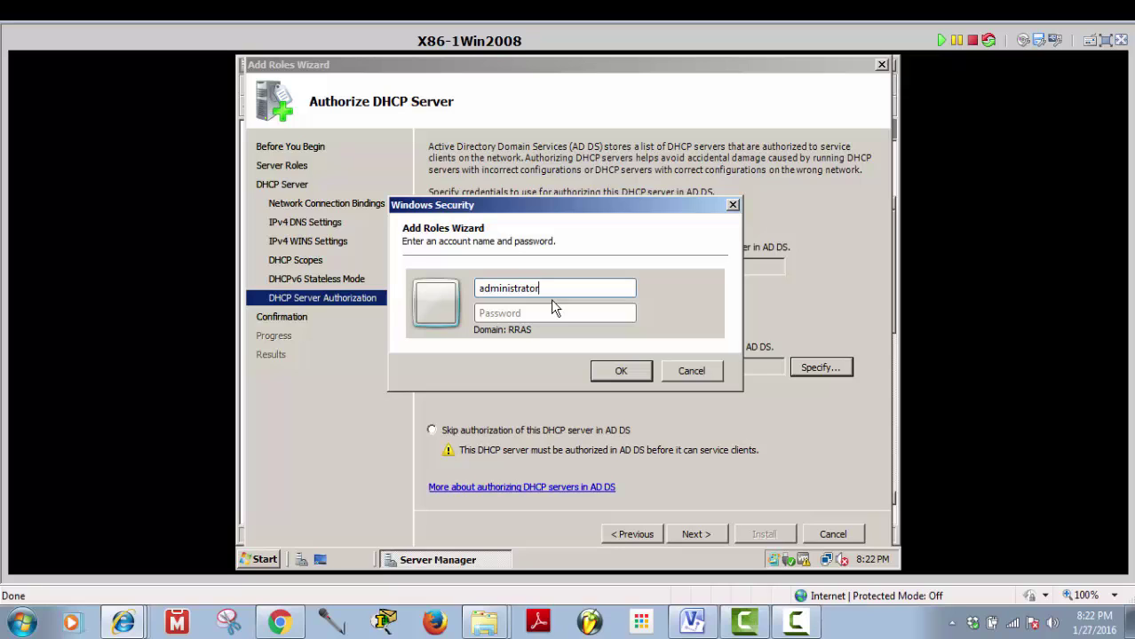
key(Tab)
text(********)
key(Return)
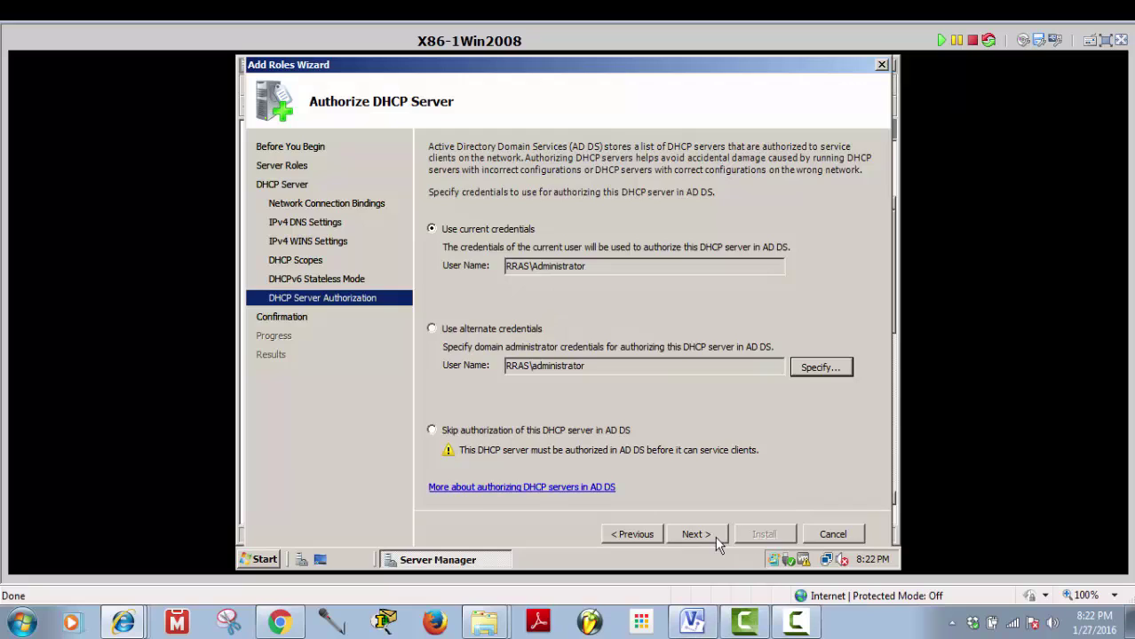
Install the DHCP Server role and close the wizard when it finishes.
click(697, 533)
click(755, 534)
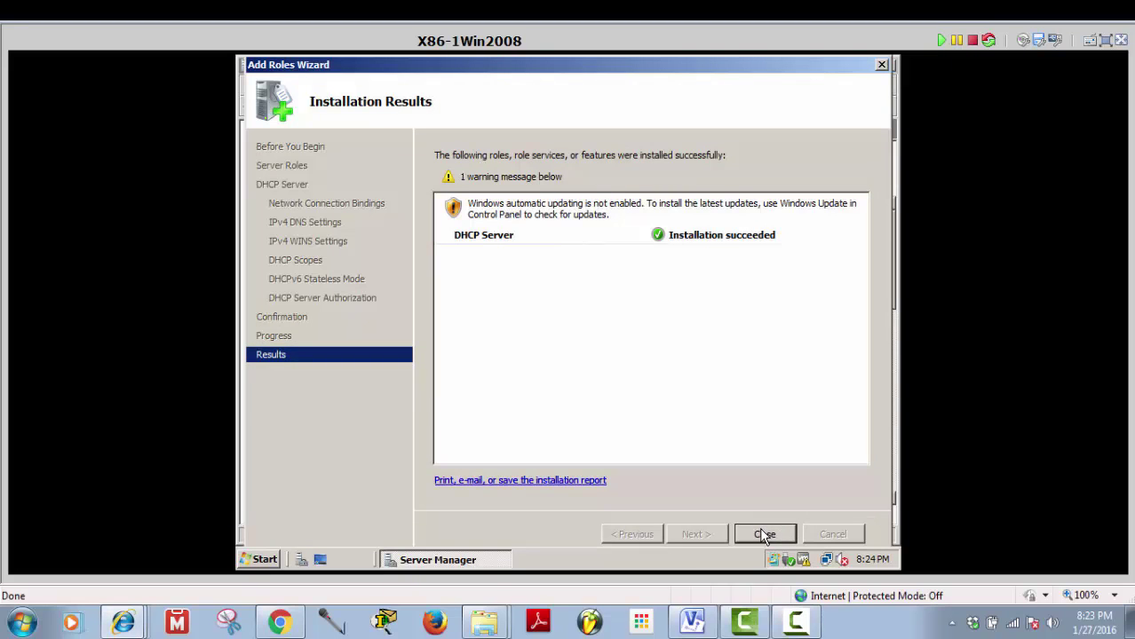
click(764, 532)
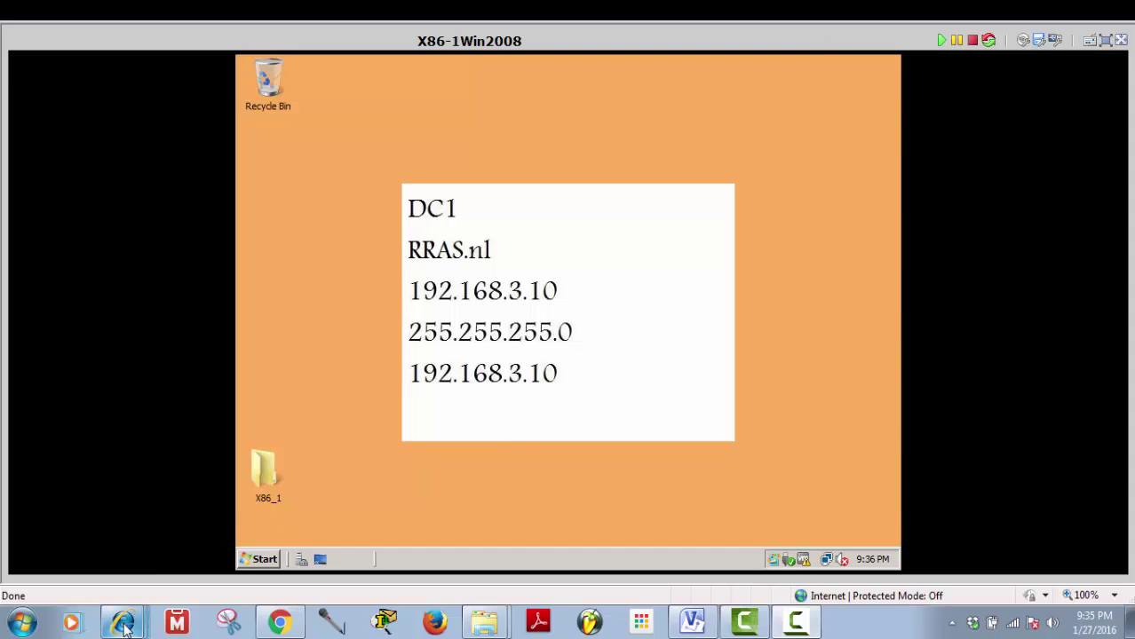
Switch to the VPN - X86-2-Win2008 server window from the taskbar.
mouse_move(125, 627)
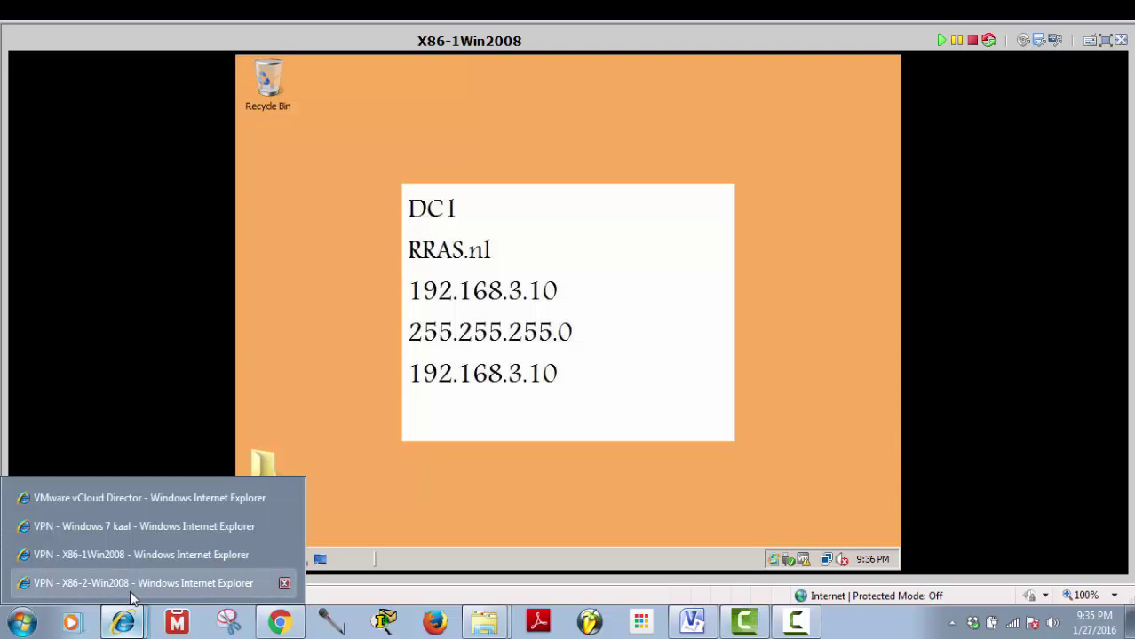
click(132, 583)
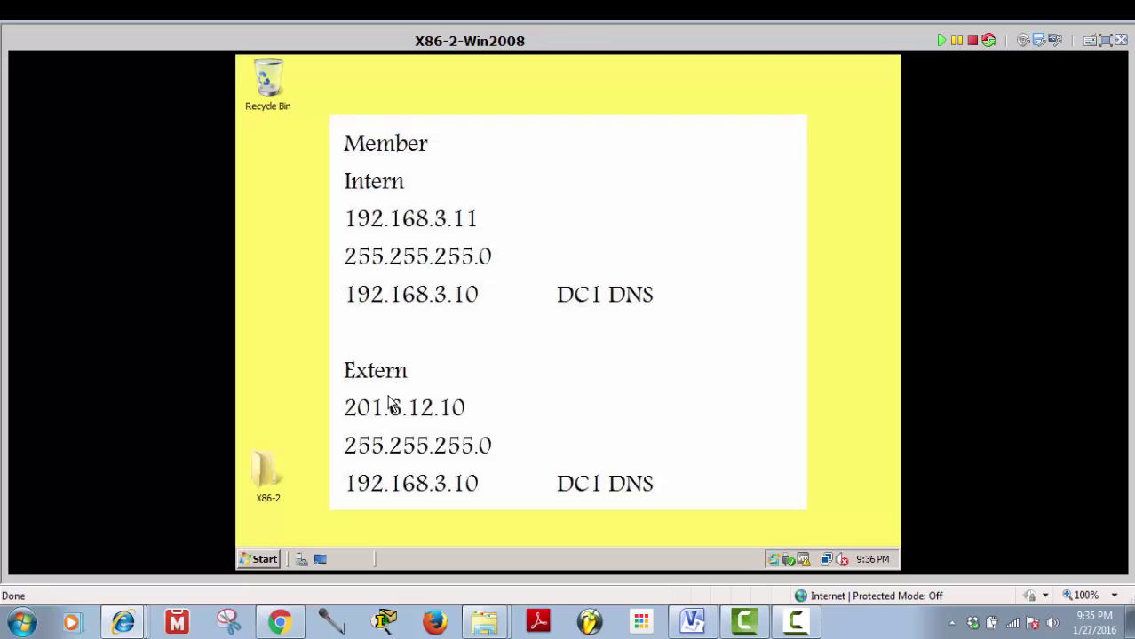
Open the computer name settings in System Properties on the second server.
click(266, 559)
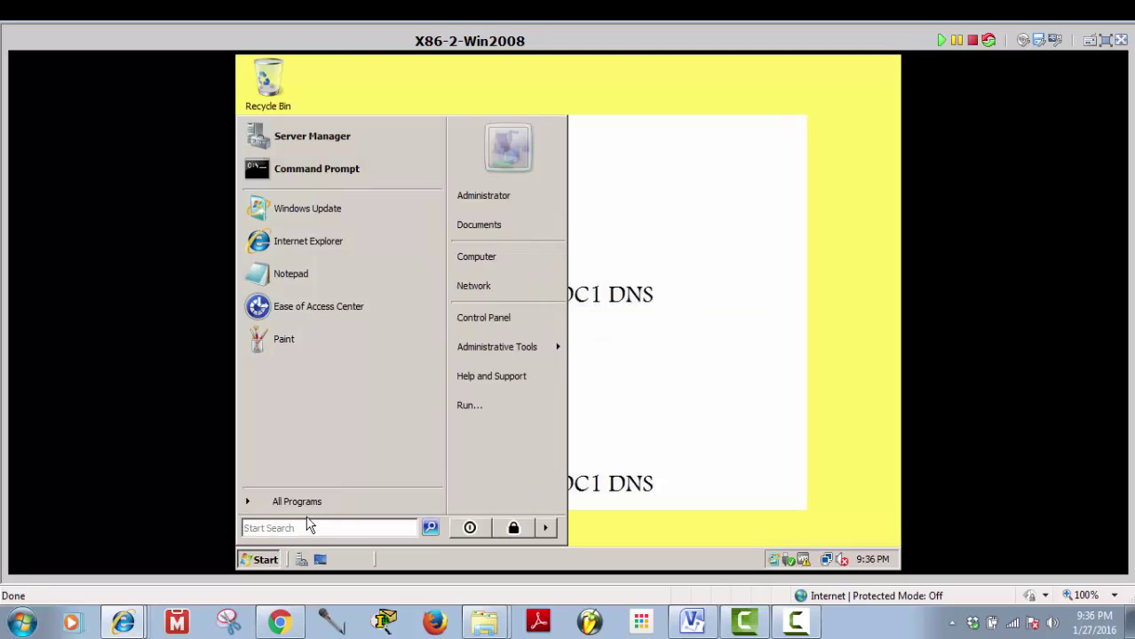
right_click(516, 257)
click(550, 391)
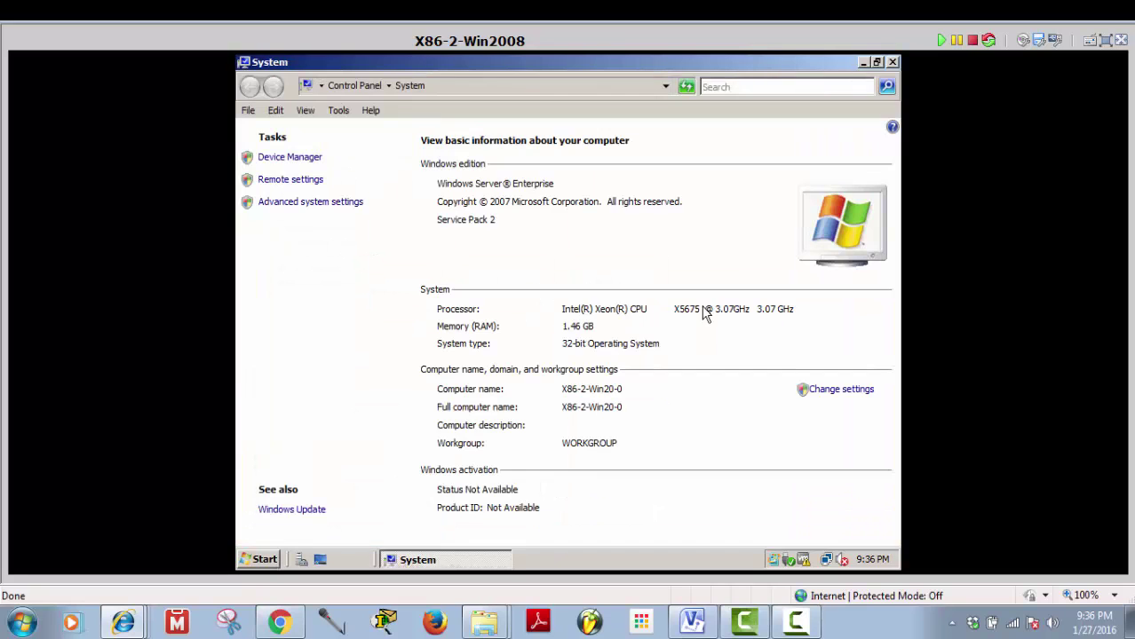
click(839, 391)
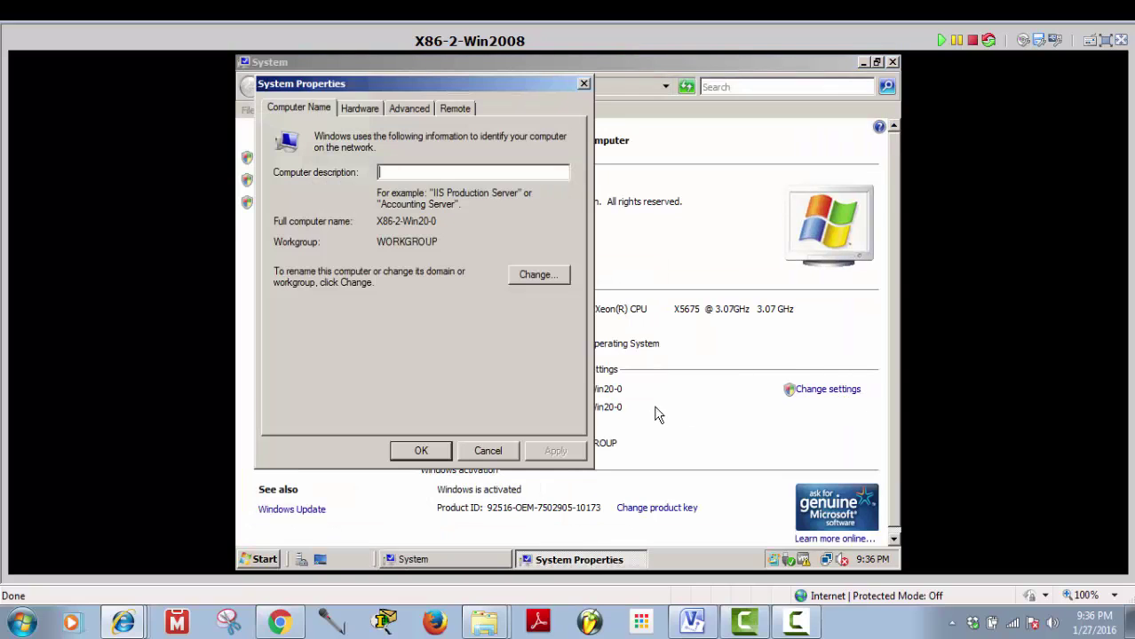
Change the computer name to Member and choose Restart Later.
click(537, 275)
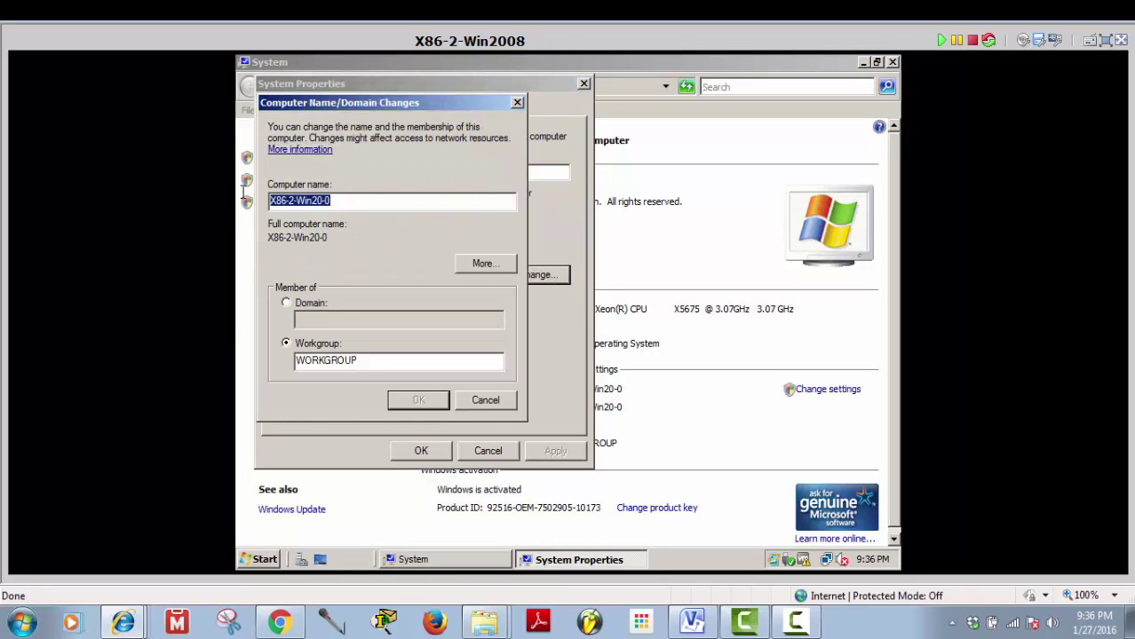
text(PC)
key(BackSpace)
key(BackSpace)
text(M)
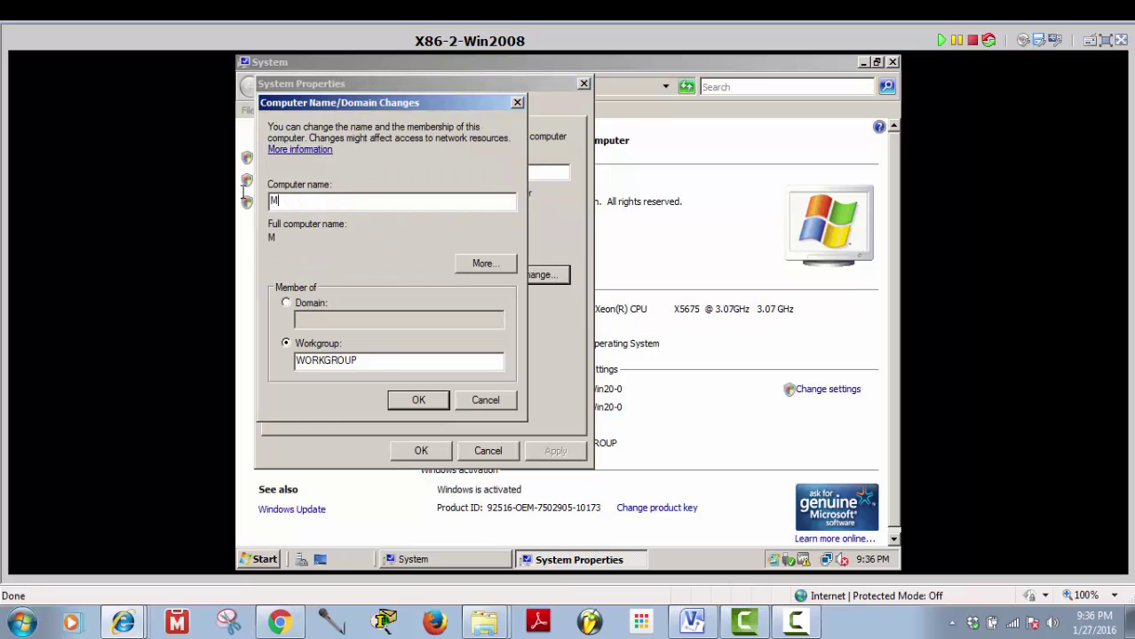
text(ember)
click(440, 397)
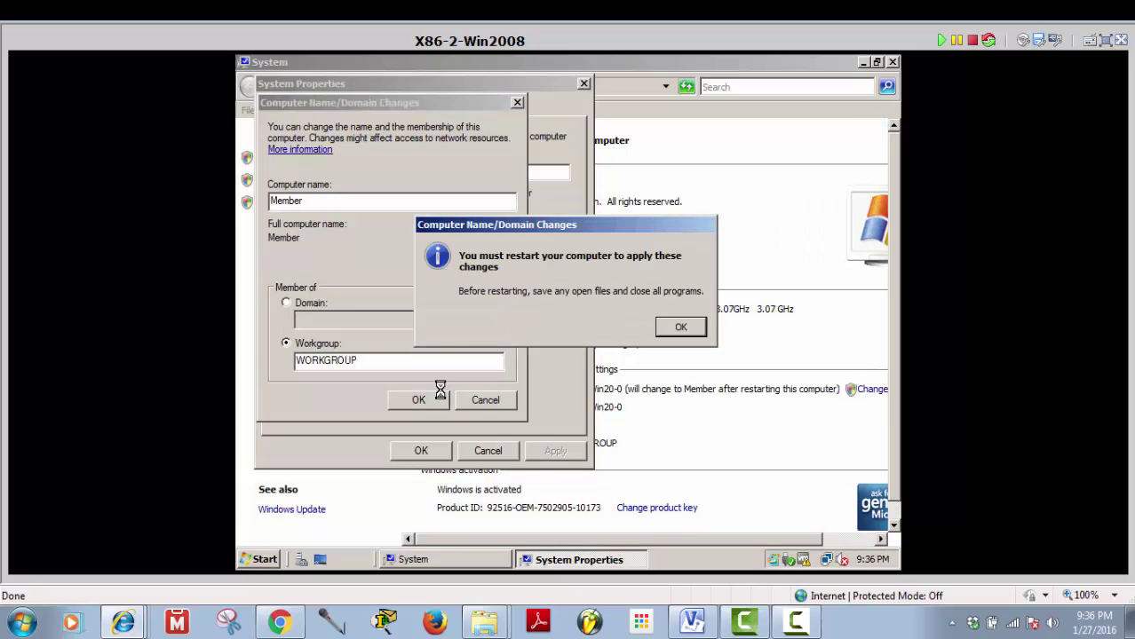
click(680, 326)
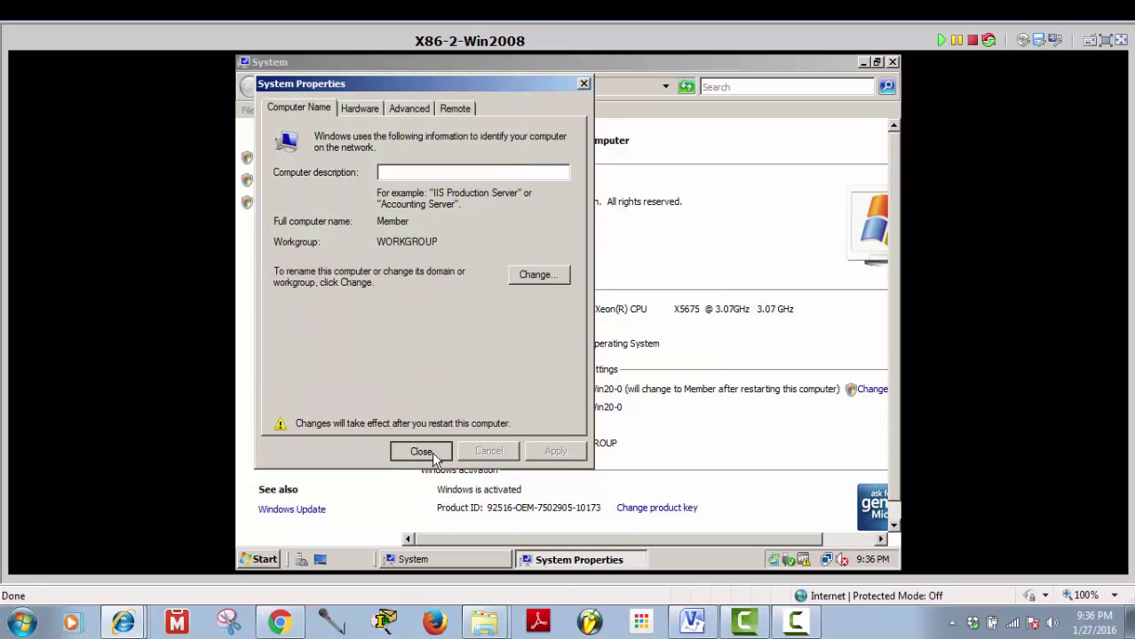
click(422, 451)
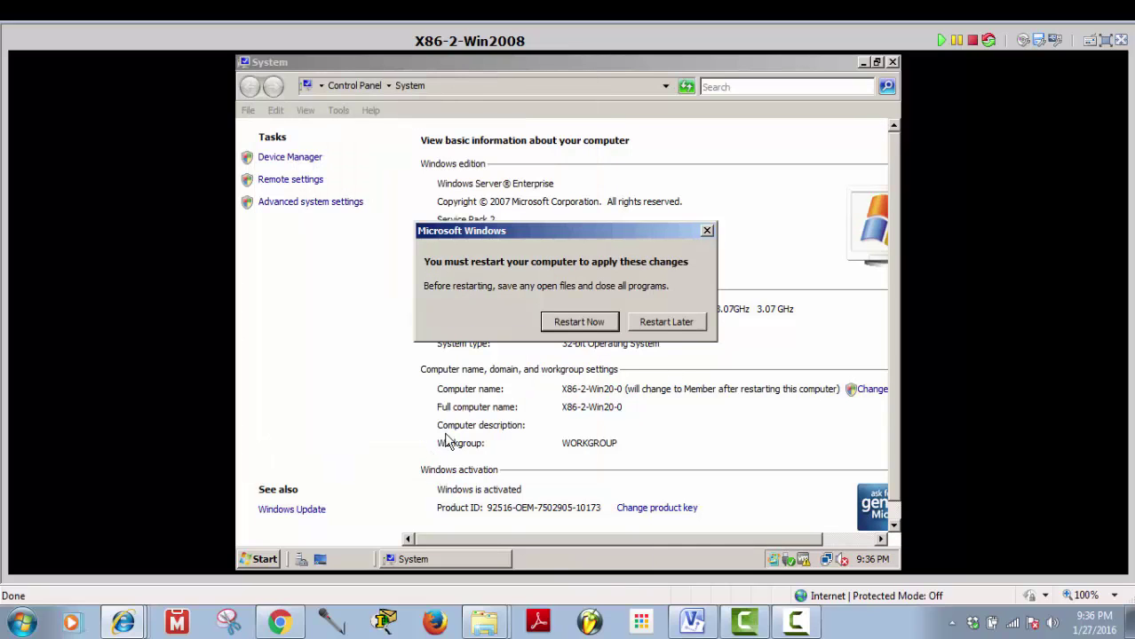
click(678, 321)
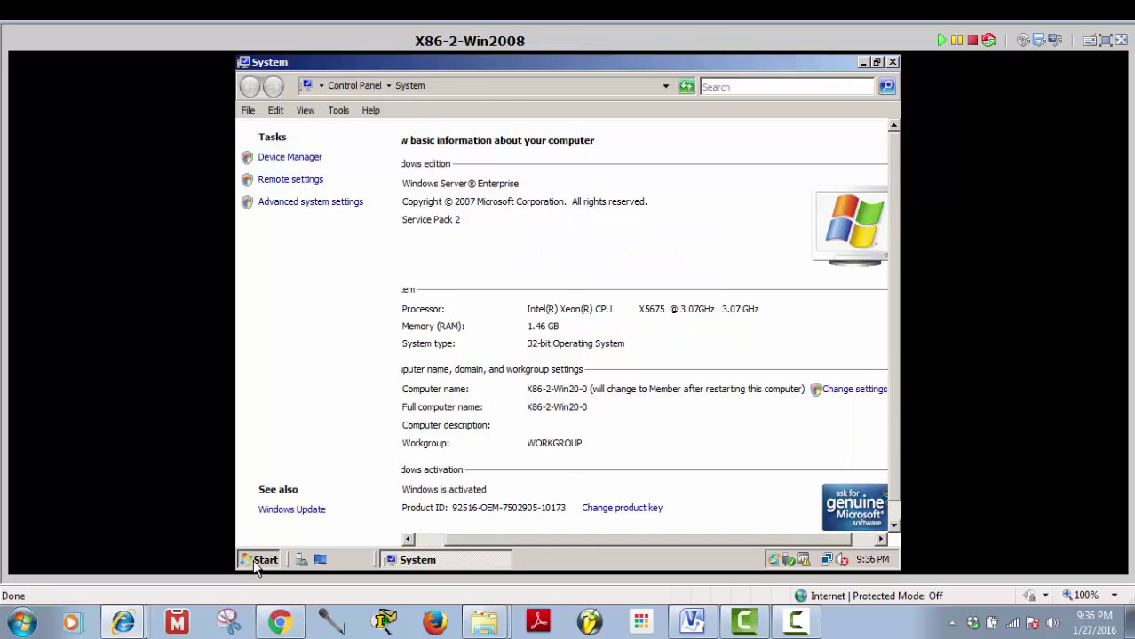
Rename the WAN connection to Intern in the ncpa.cpl network connections panel.
click(258, 560)
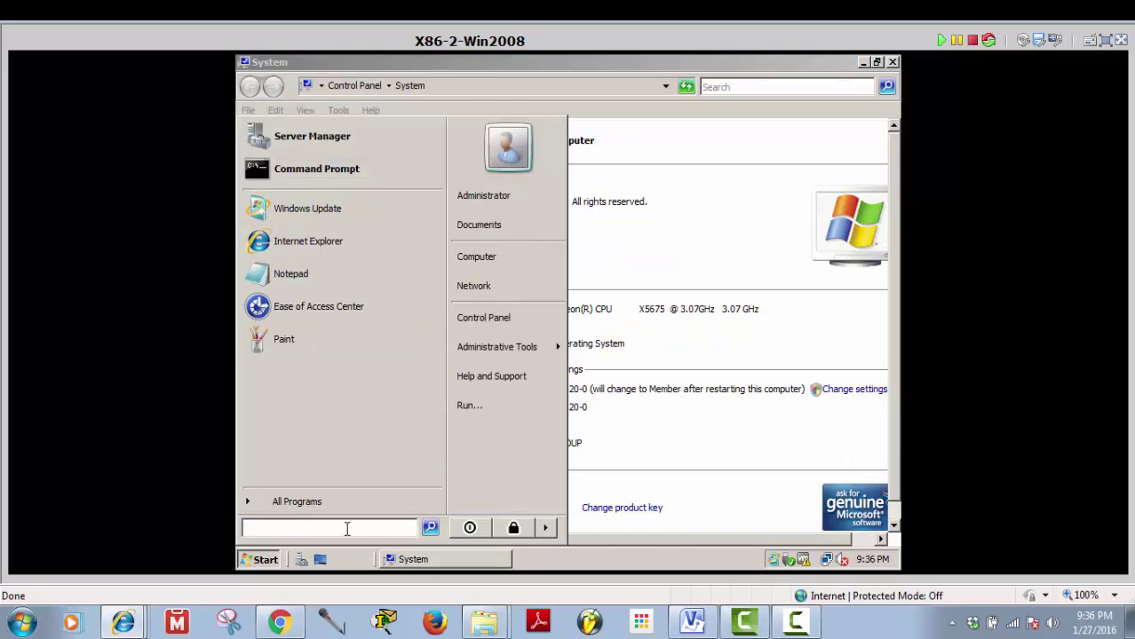
text(ncpa.cpl)
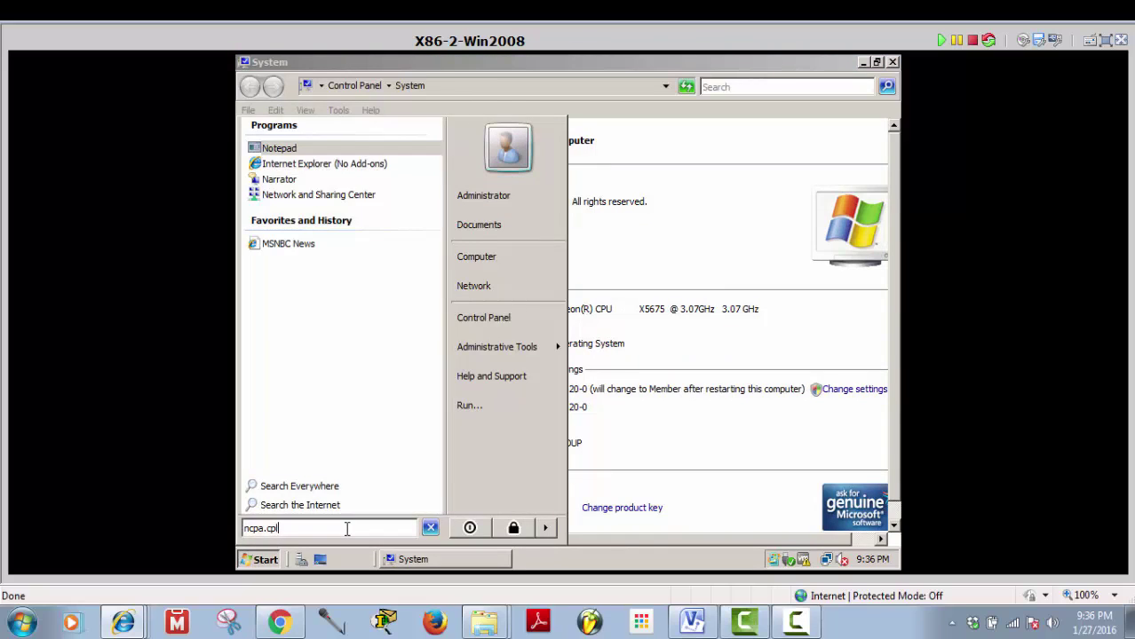
key(Return)
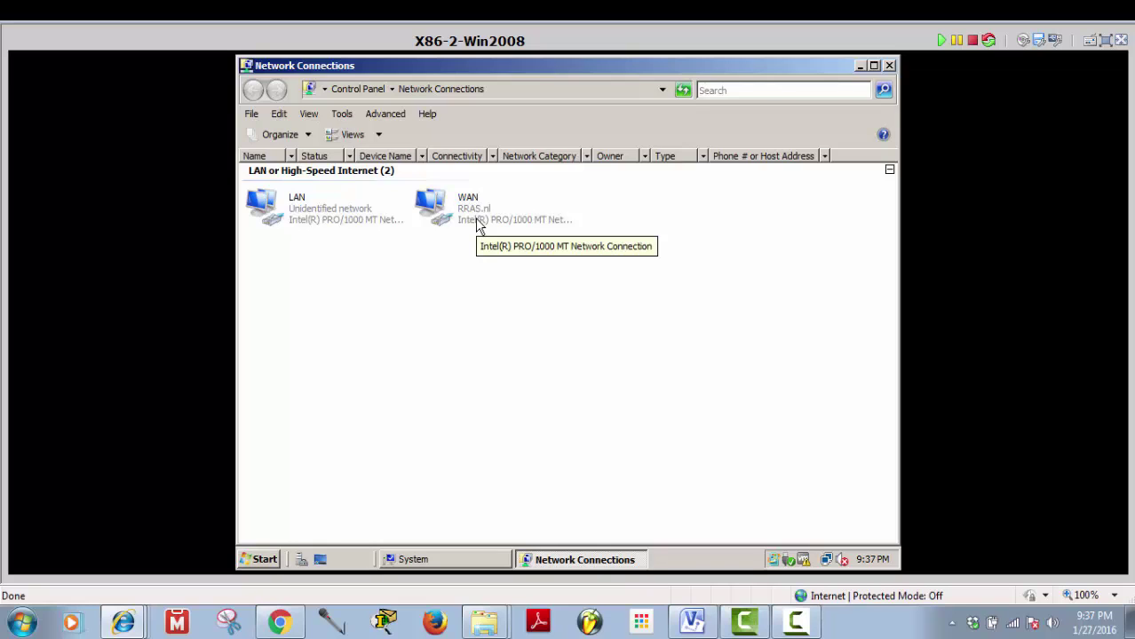
click(466, 215)
right_click(467, 211)
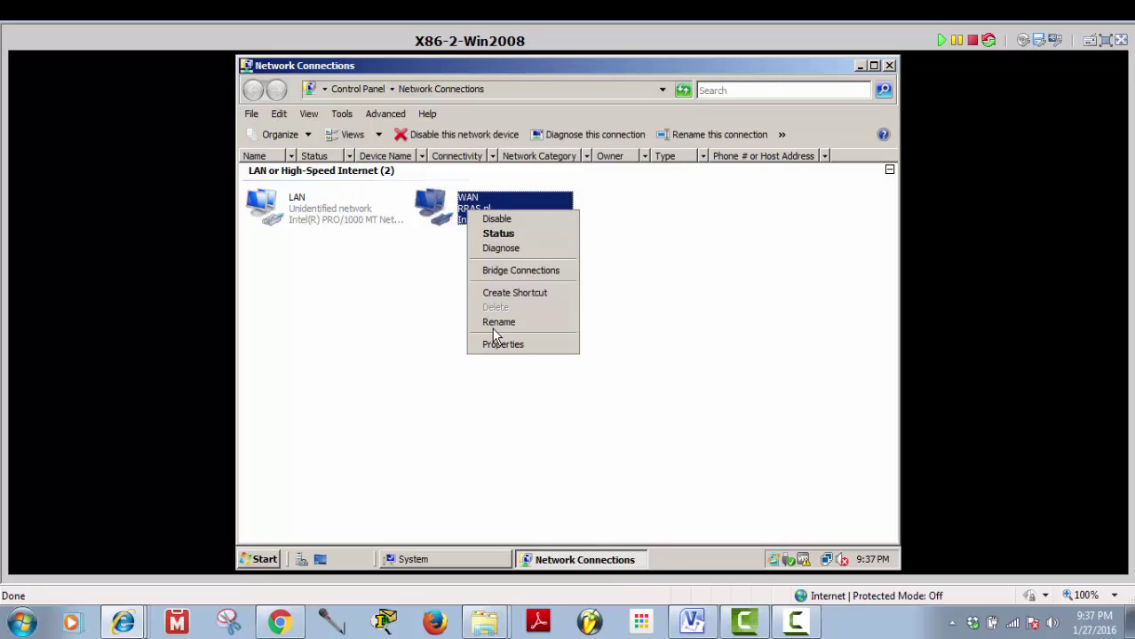
click(496, 323)
text(Int)
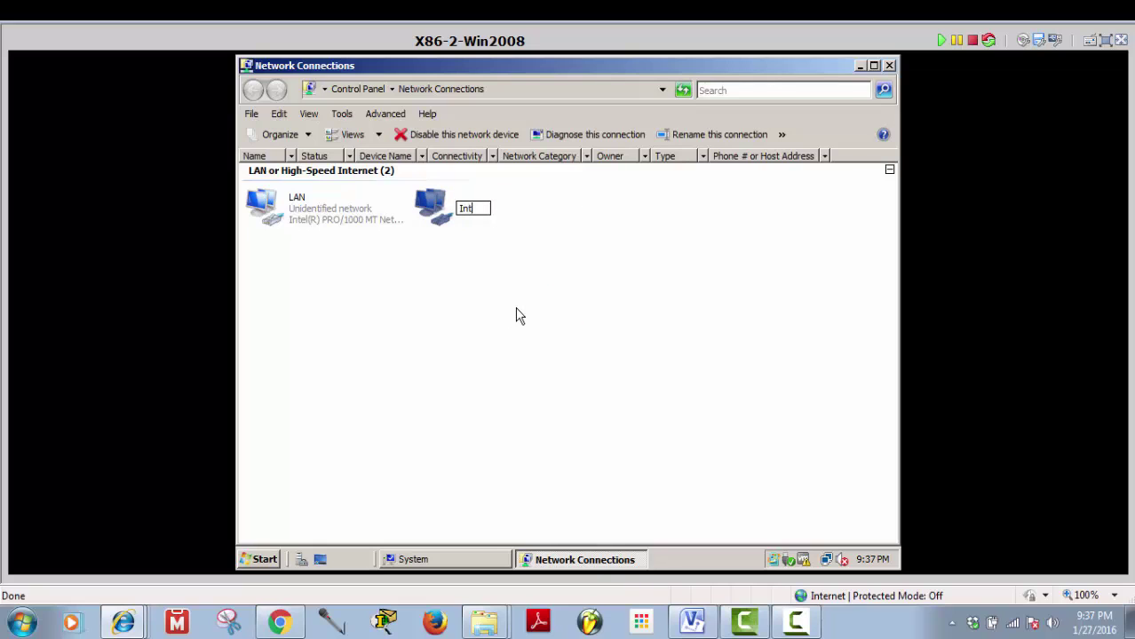
text(ern)
key(Return)
Give Intern static IPv4 192.168.3.11, mask 255.255.255.0, preferred DNS 192.168.3.10.
right_click(483, 211)
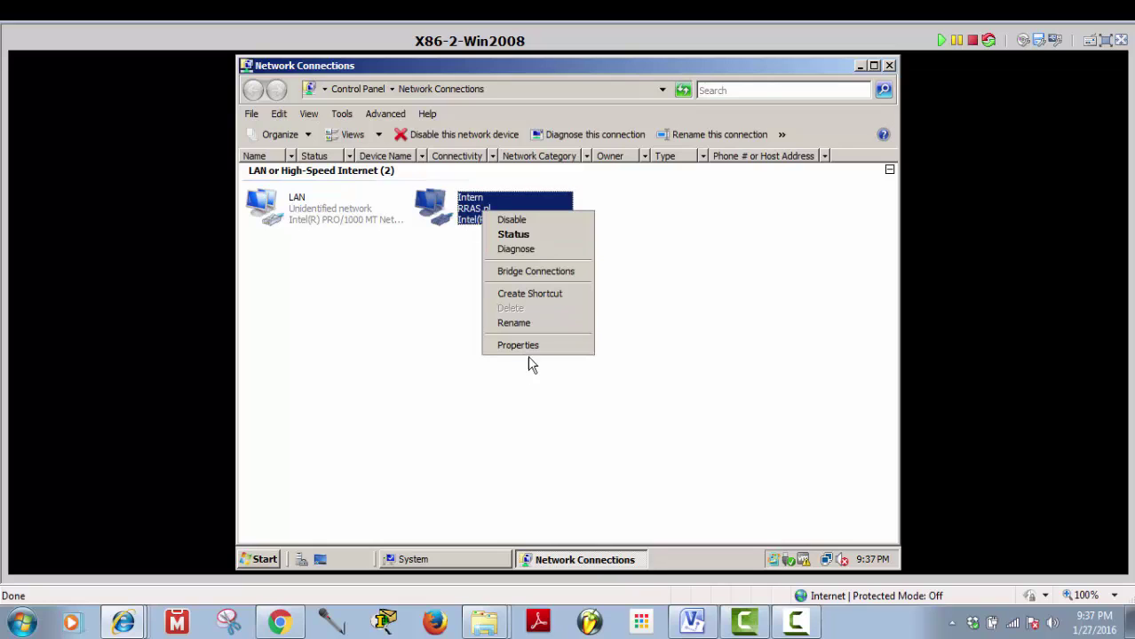
click(517, 346)
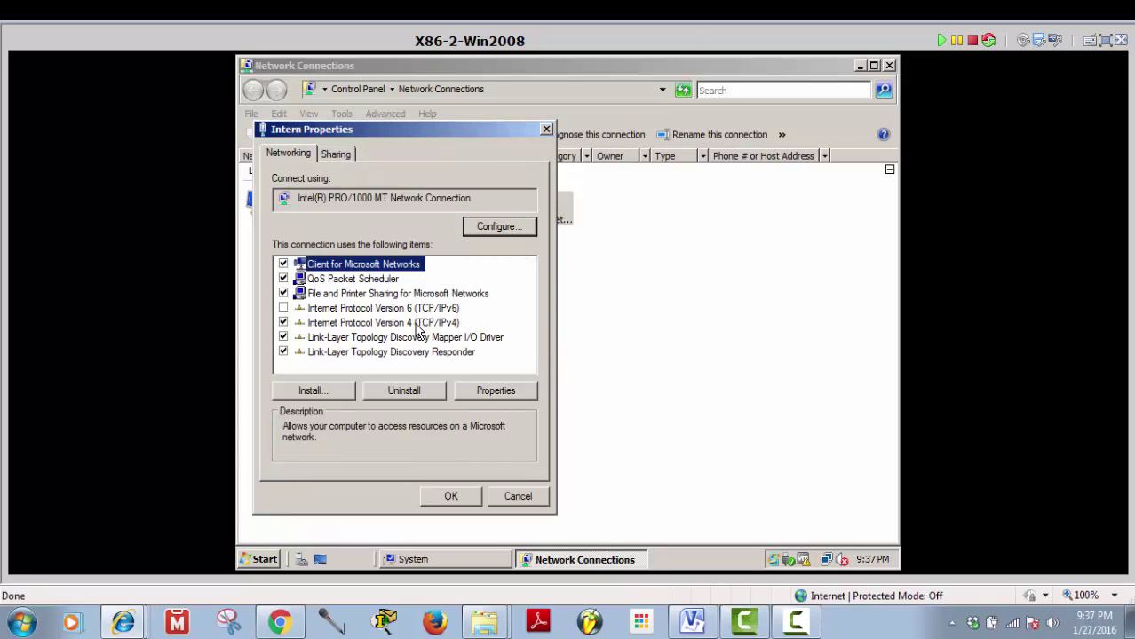
click(417, 322)
click(497, 398)
click(375, 288)
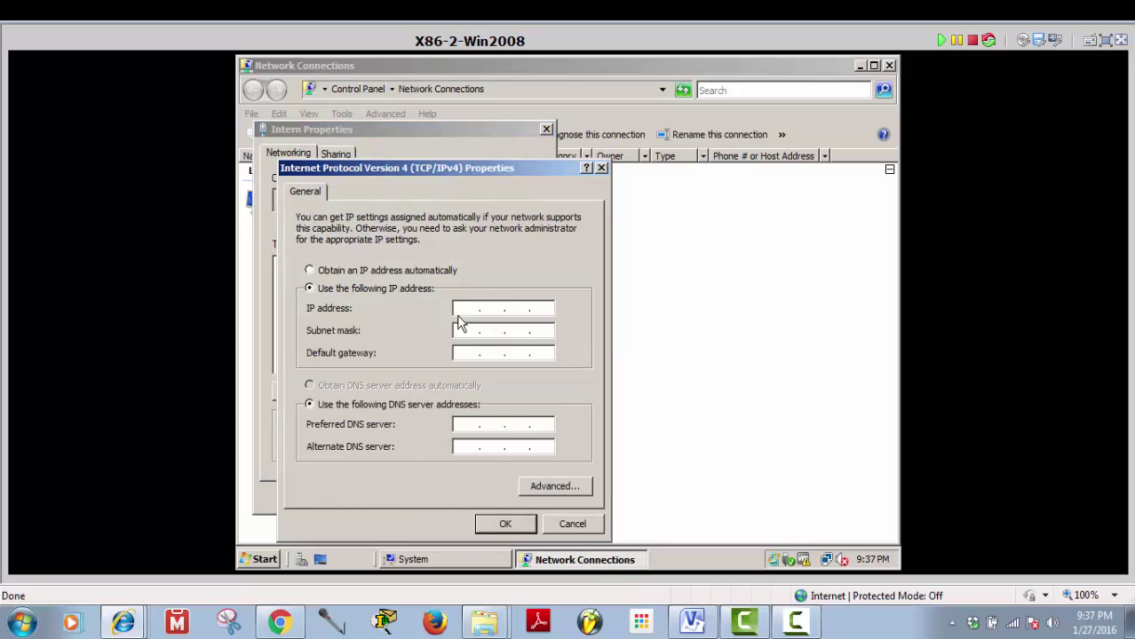
text(192168)
text(2)
text(.11)
key(Tab)
key(Tab)
key(Tab)
key(Tab)
text(192 . 168 . 3 . 10)
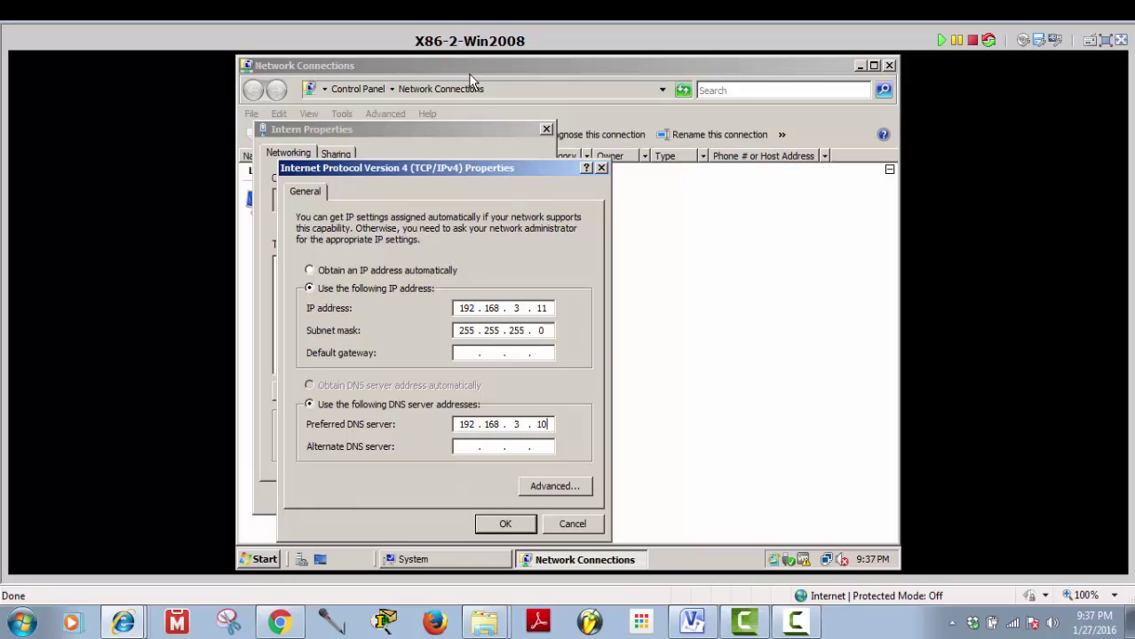
double_click(541, 308)
double_click(545, 427)
click(506, 525)
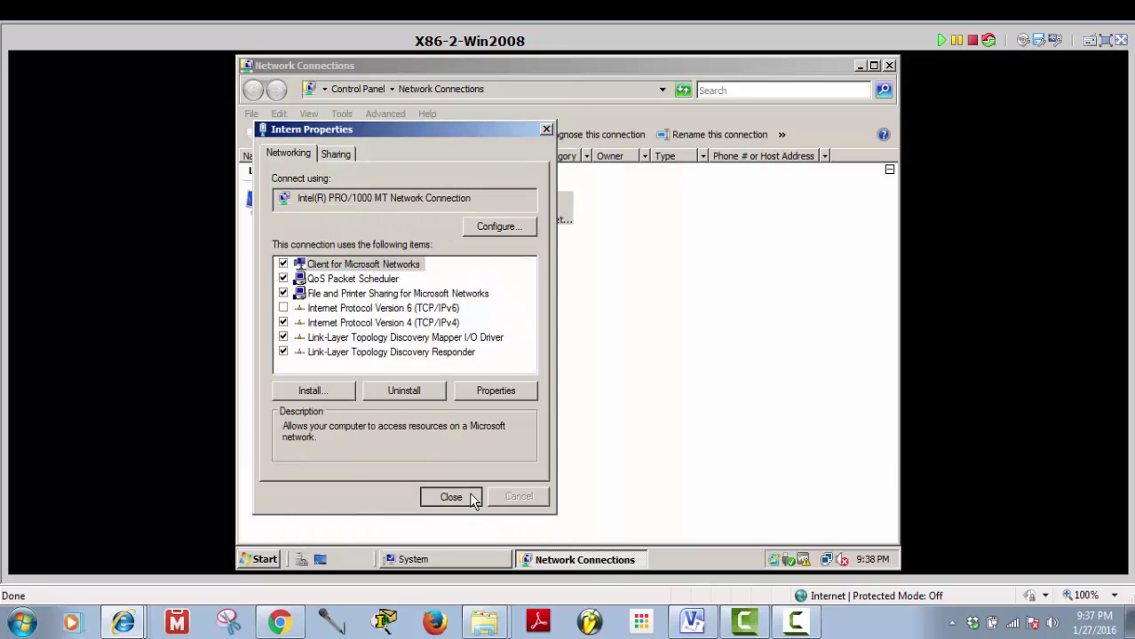
click(466, 496)
Rename the LAN connection to External.
click(312, 220)
right_click(310, 216)
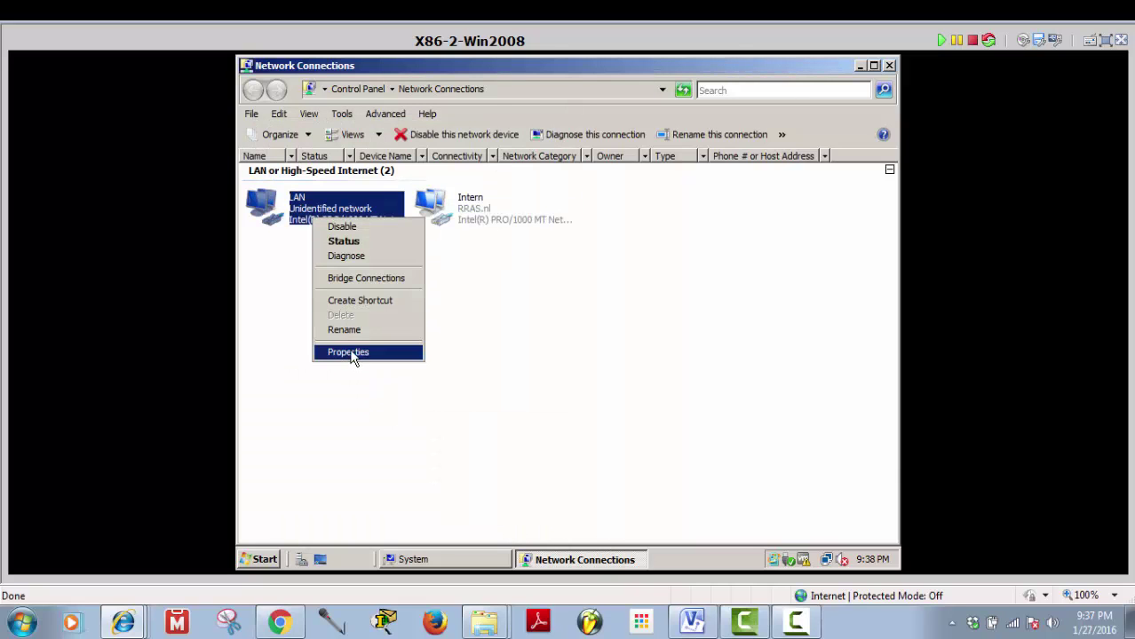
click(352, 327)
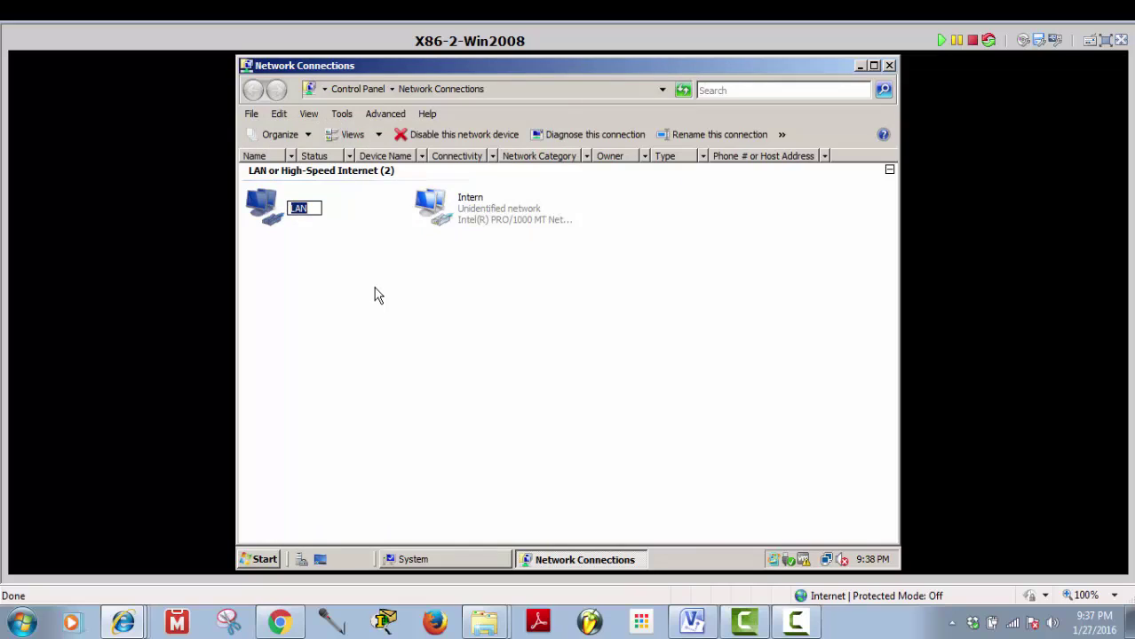
text(External)
key(Return)
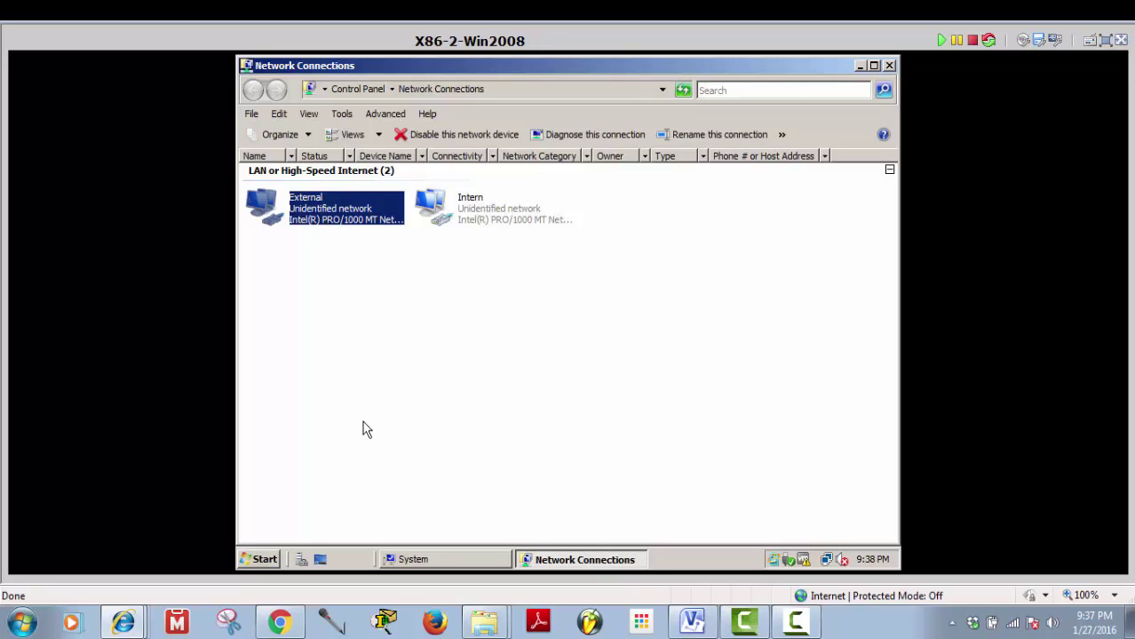
Give External static IPv4 201.6.12.10, mask 255.255.255.0, preferred DNS 192.168.3.10.
key(shift+F10)
click(356, 344)
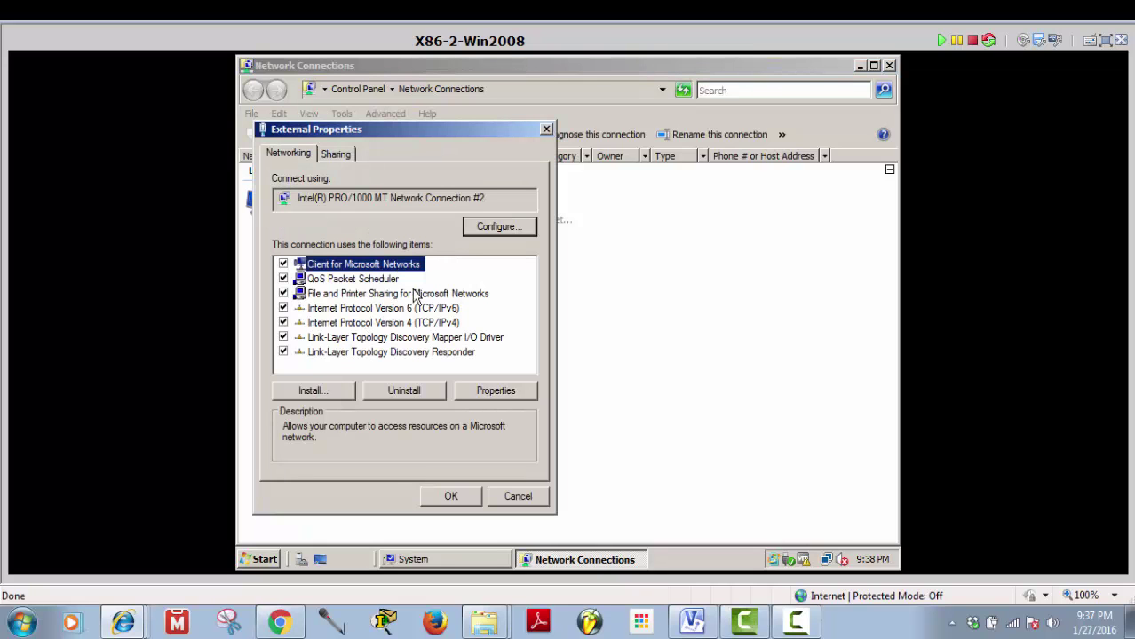
click(424, 325)
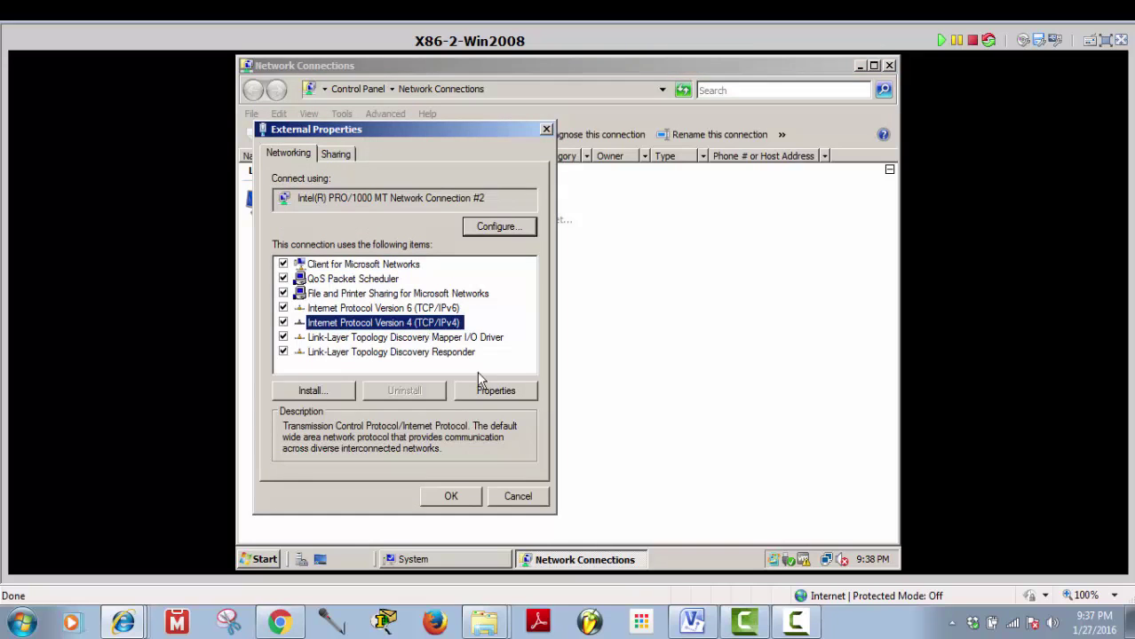
click(490, 391)
click(396, 293)
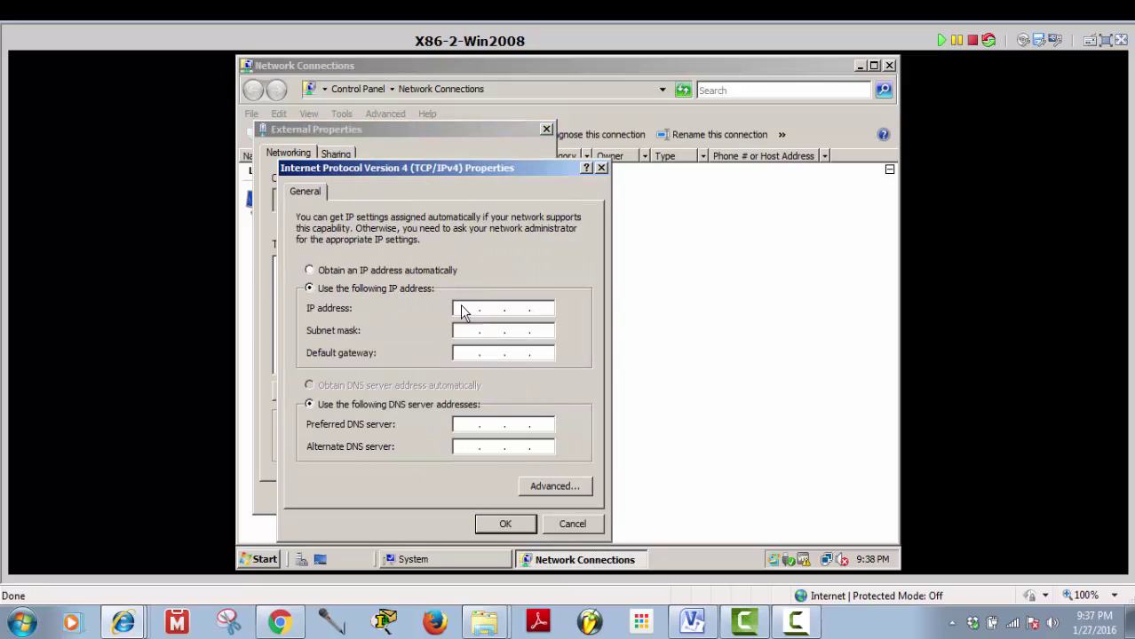
text(201)
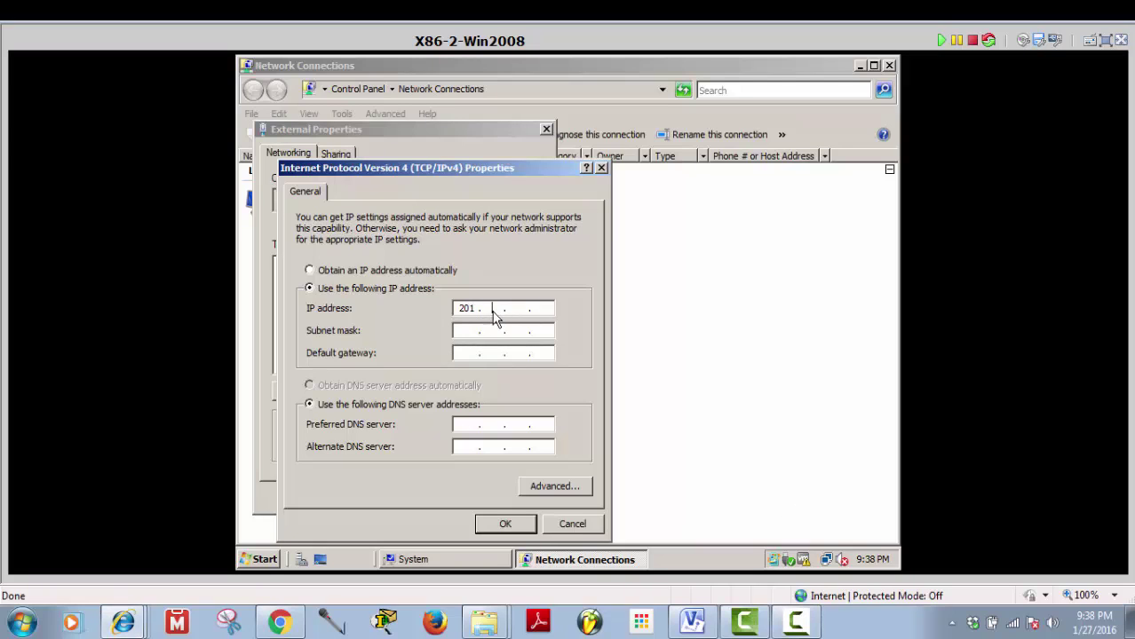
text(6.12.10)
key(Tab)
key(Tab)
key(Tab)
key(Tab)
text(192.168.3.)
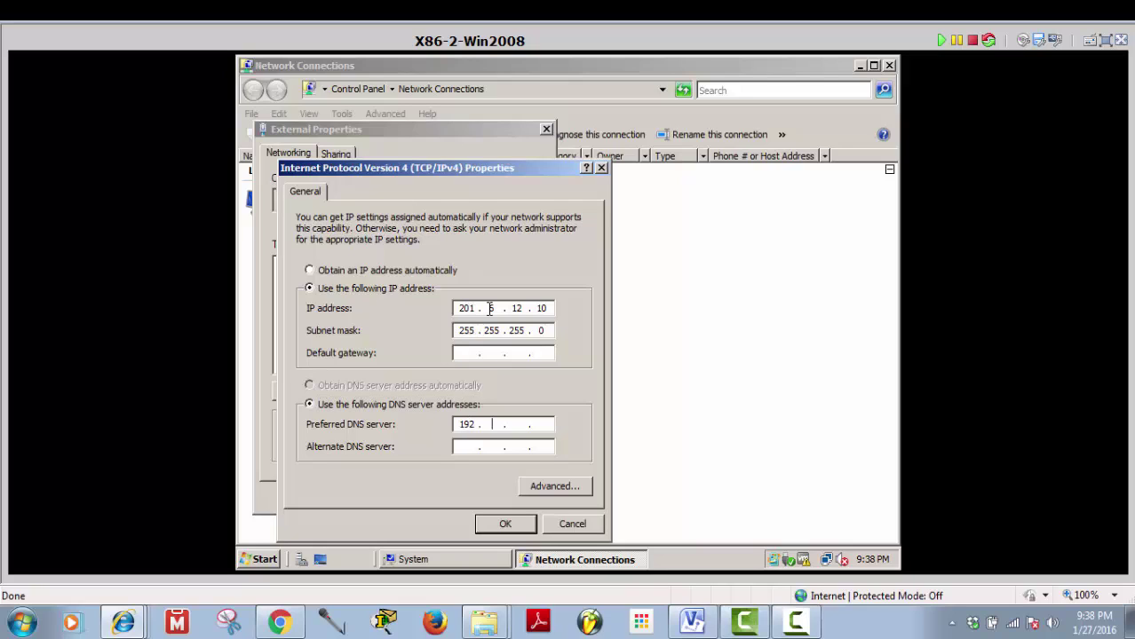
text(10)
click(506, 525)
click(451, 495)
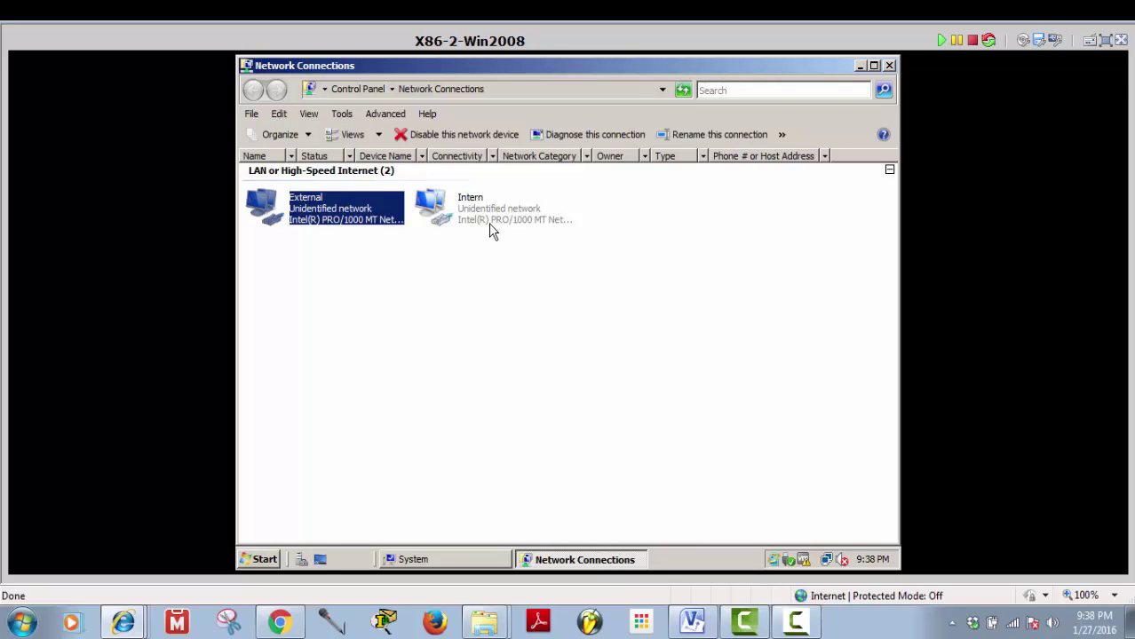
click(264, 559)
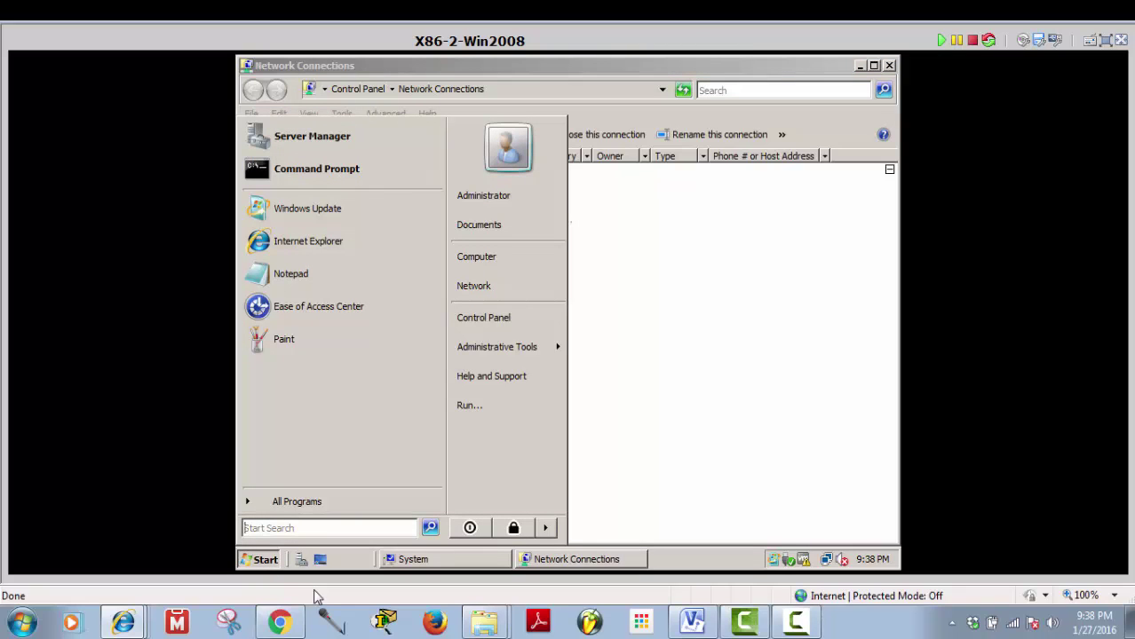
Launch Windows Firewall with Advanced Security by searching for 'firew'.
click(333, 524)
text(firew)
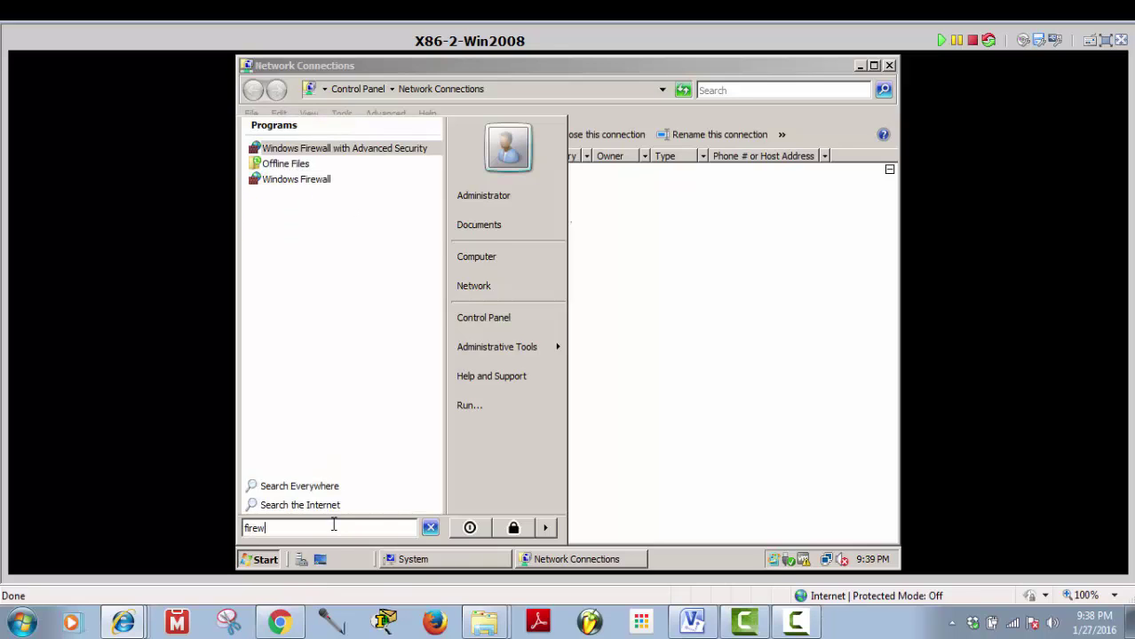
click(399, 153)
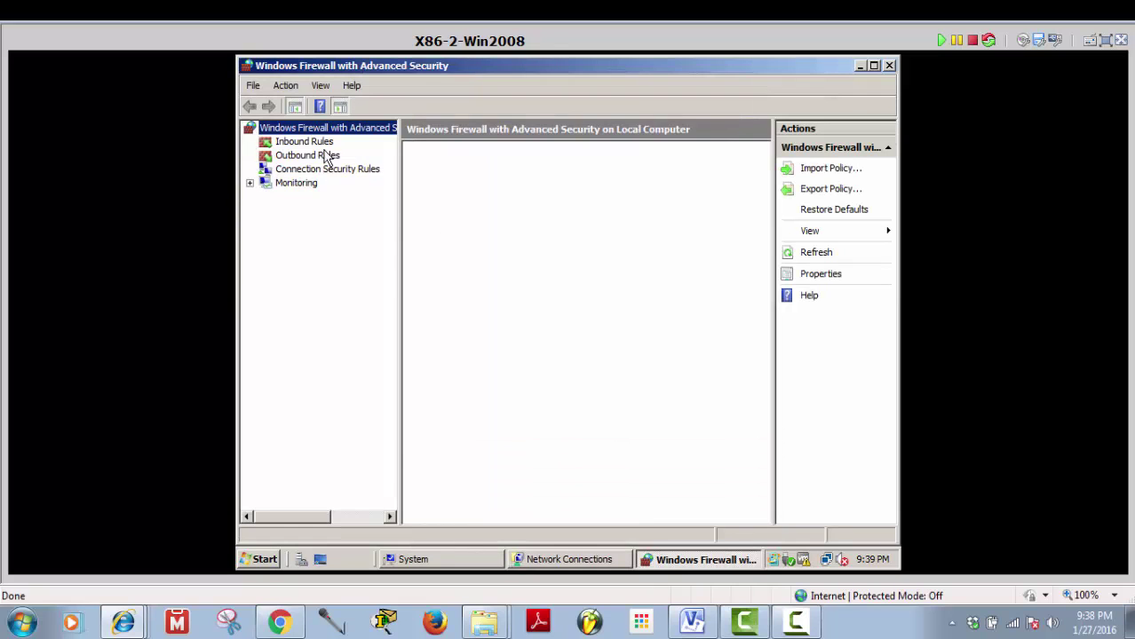
Turn the firewall off for the Domain, Private and Public profiles, then close the window.
right_click(325, 129)
click(371, 233)
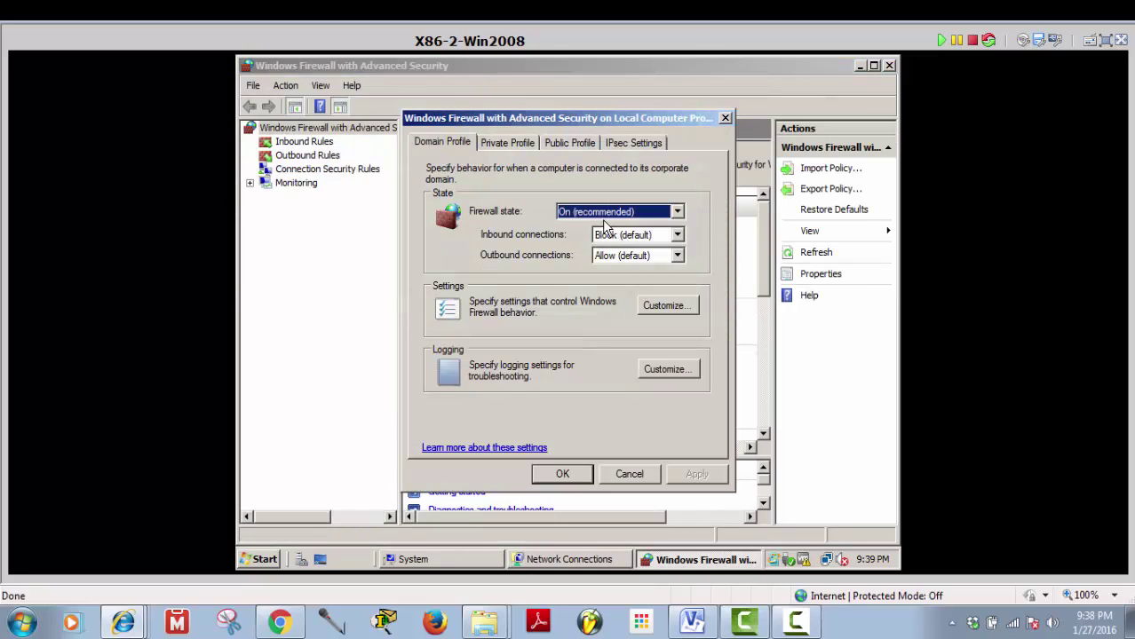
key(Down)
click(507, 143)
key(Down)
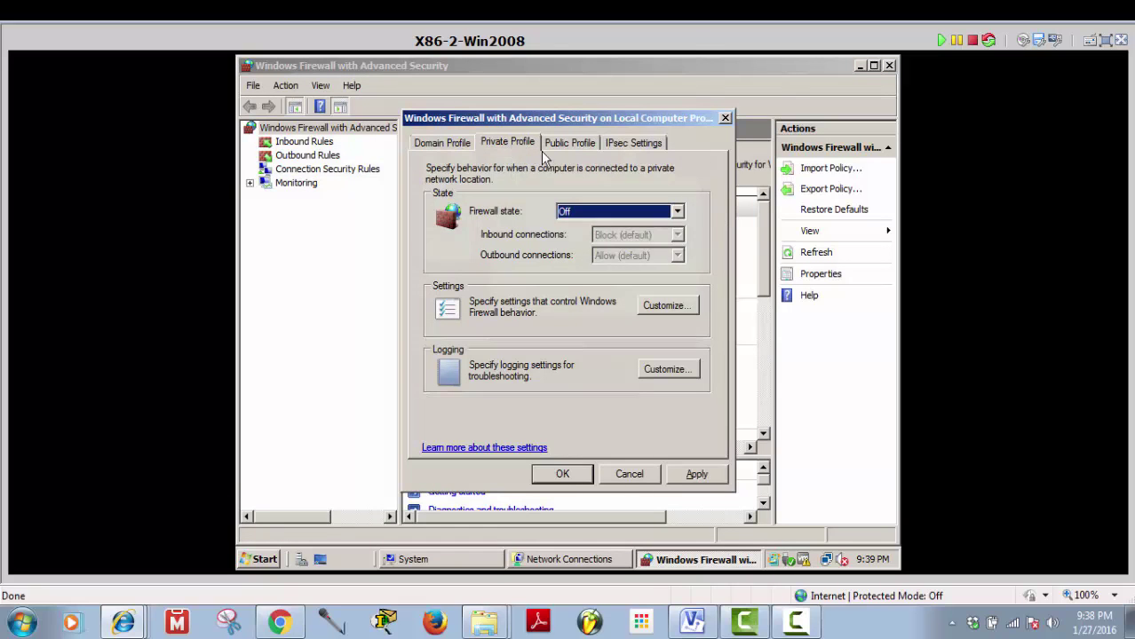
click(569, 143)
key(Down)
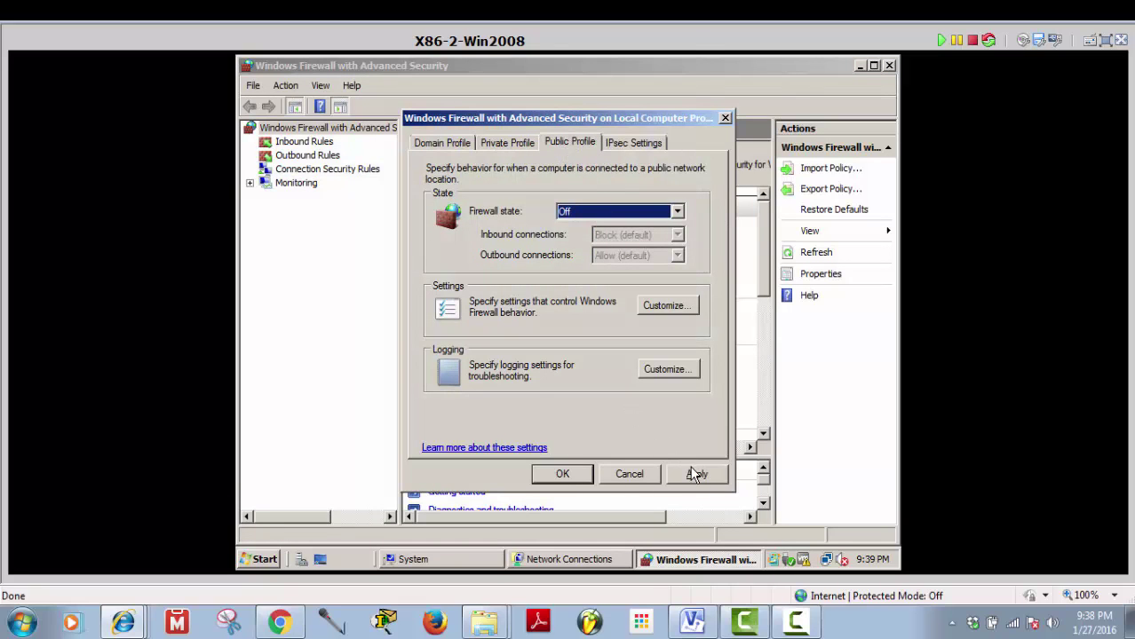
click(696, 475)
click(560, 473)
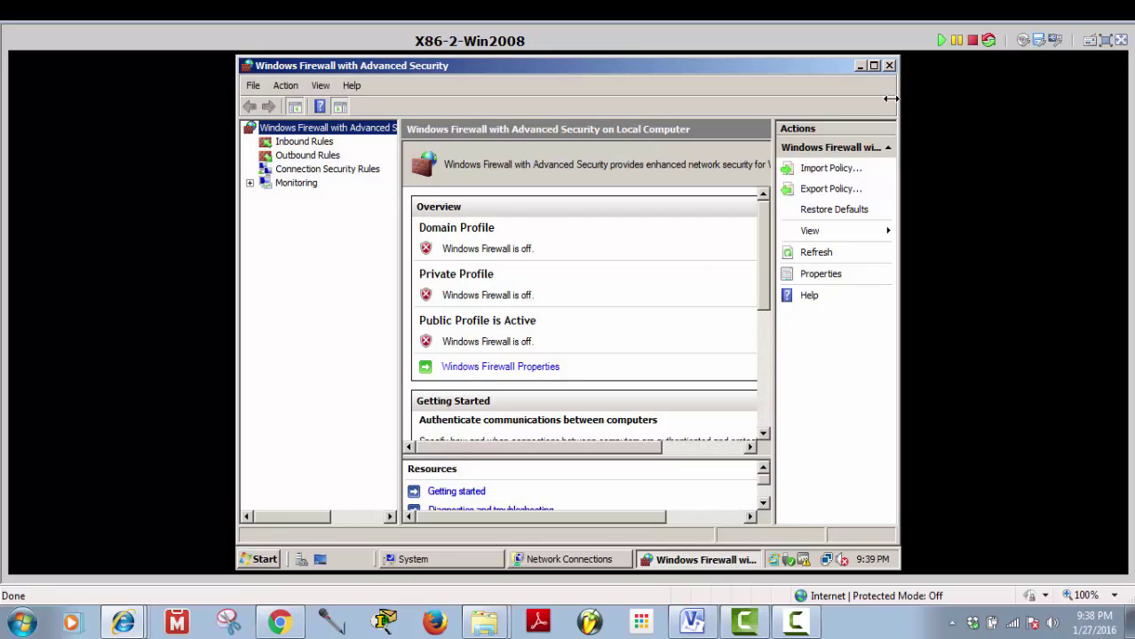
click(888, 66)
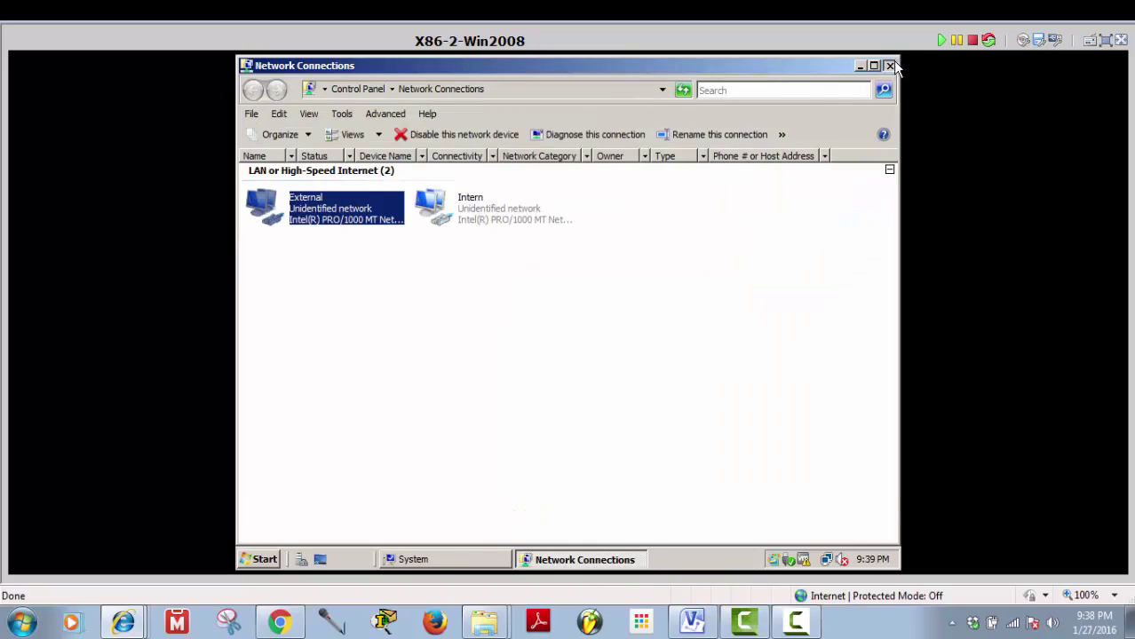
Close the Network Connections and System windows and restart the server with a shutdown comment.
click(891, 66)
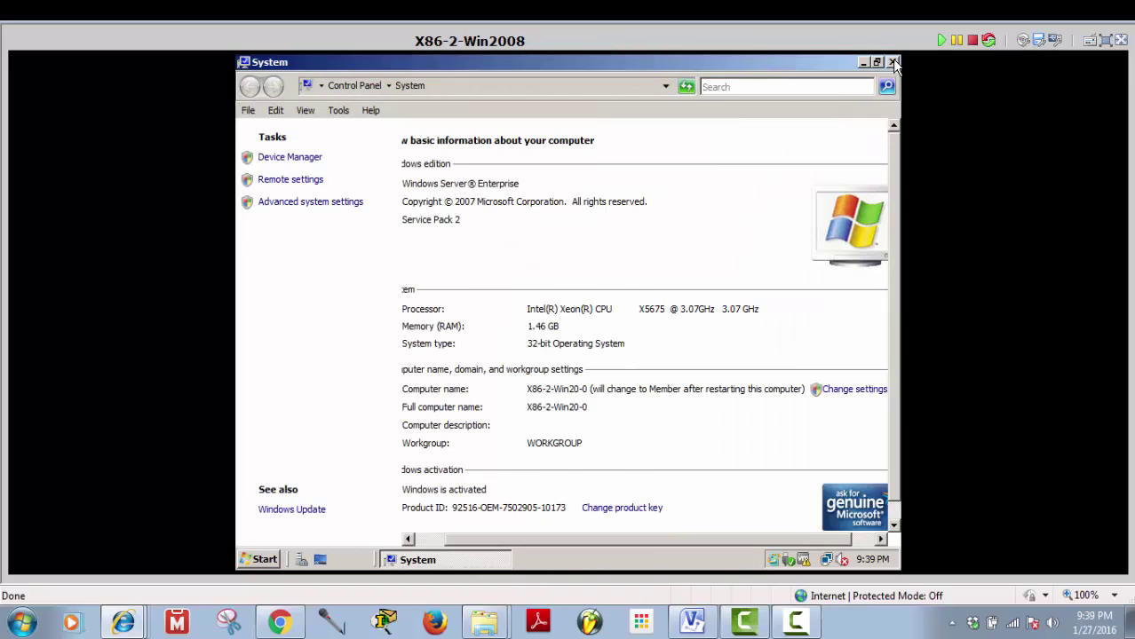
click(892, 62)
click(260, 559)
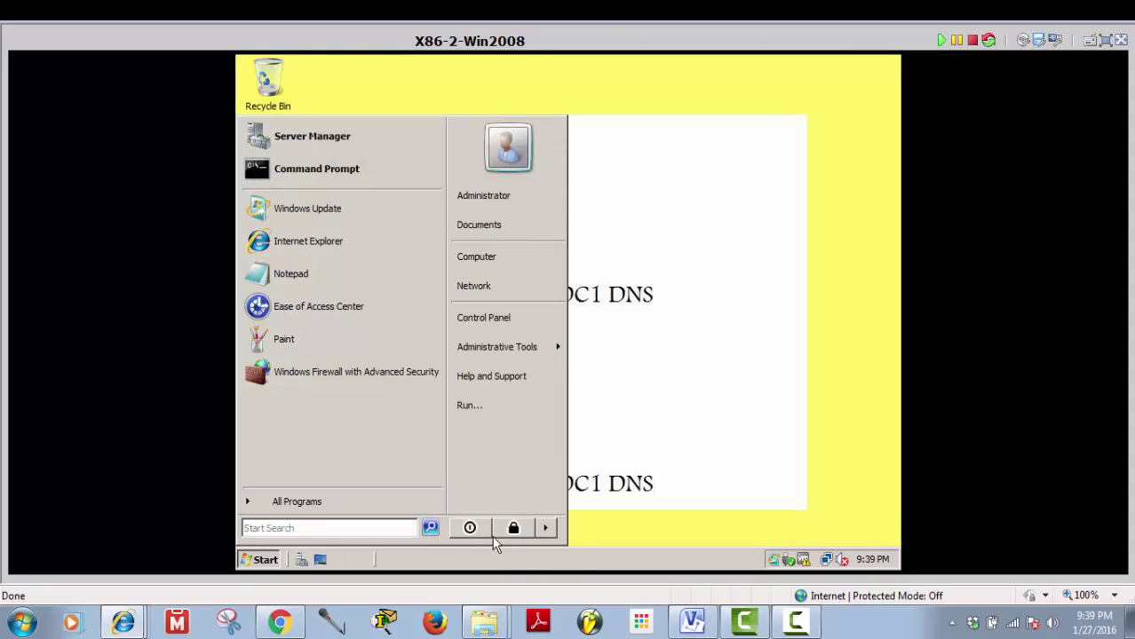
click(545, 528)
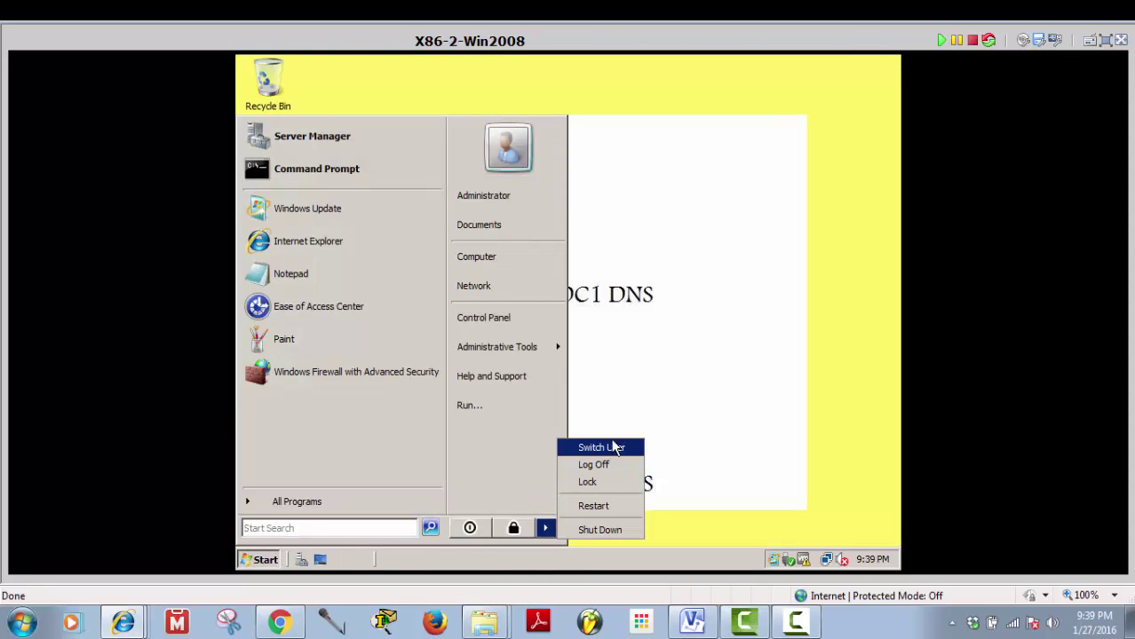
click(606, 503)
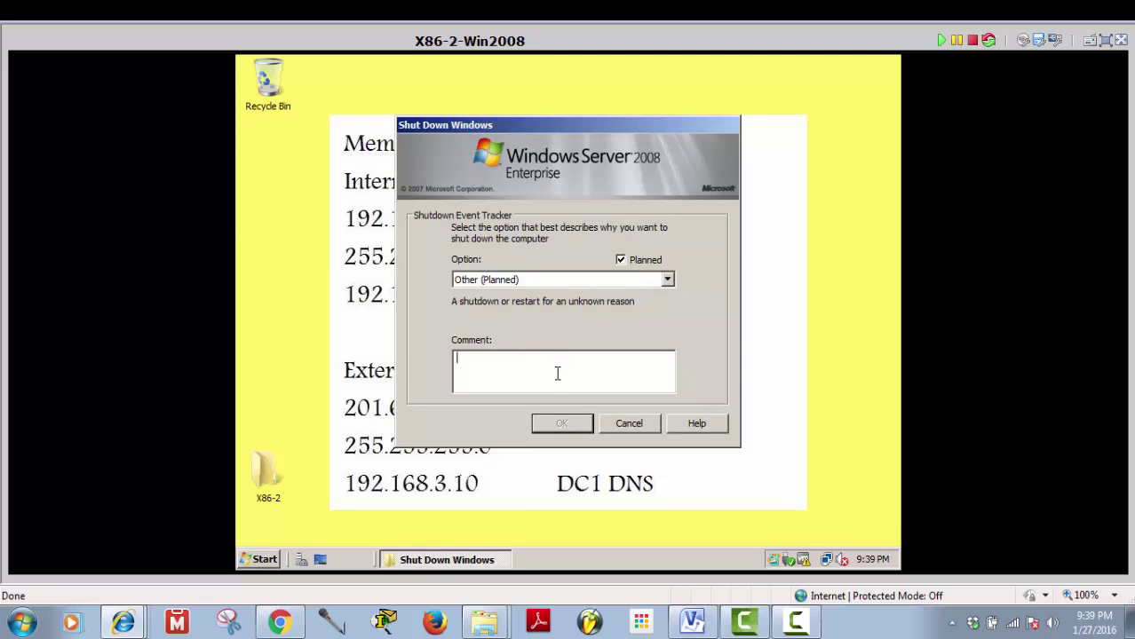
text(c)
click(562, 423)
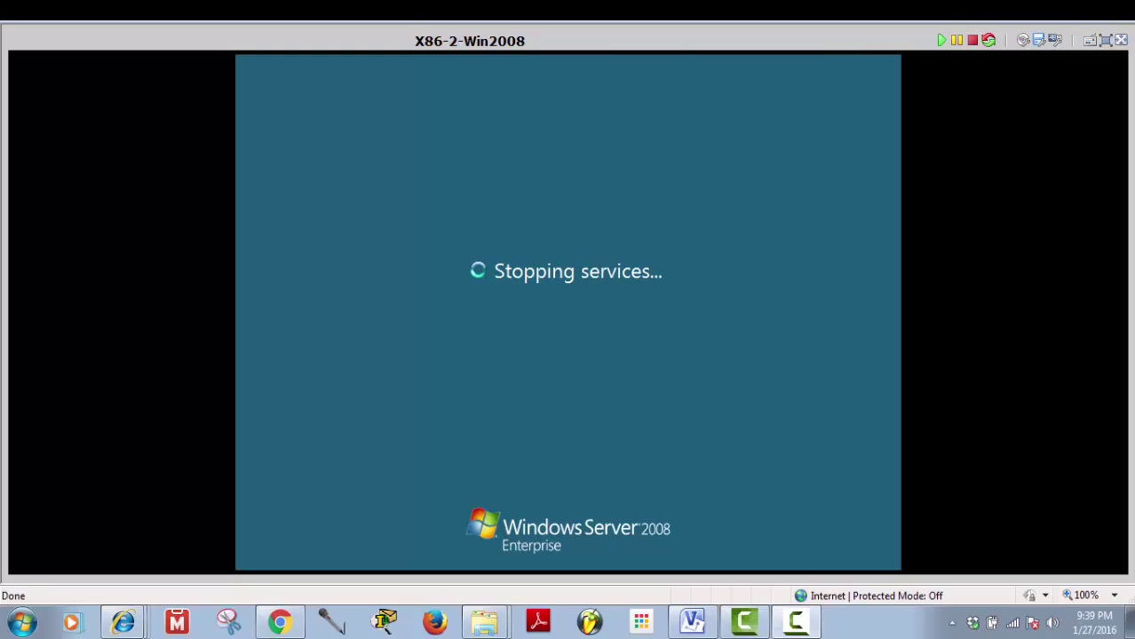
On the DC1 console, open Network Policy Server from Administrative Tools.
mouse_move(123, 621)
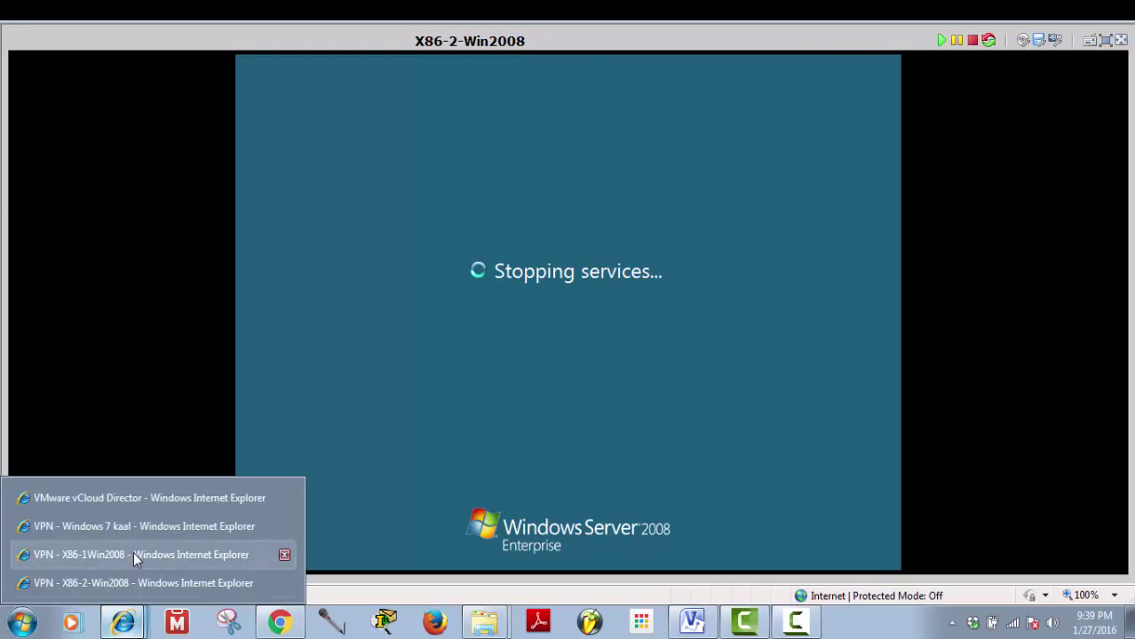
click(133, 553)
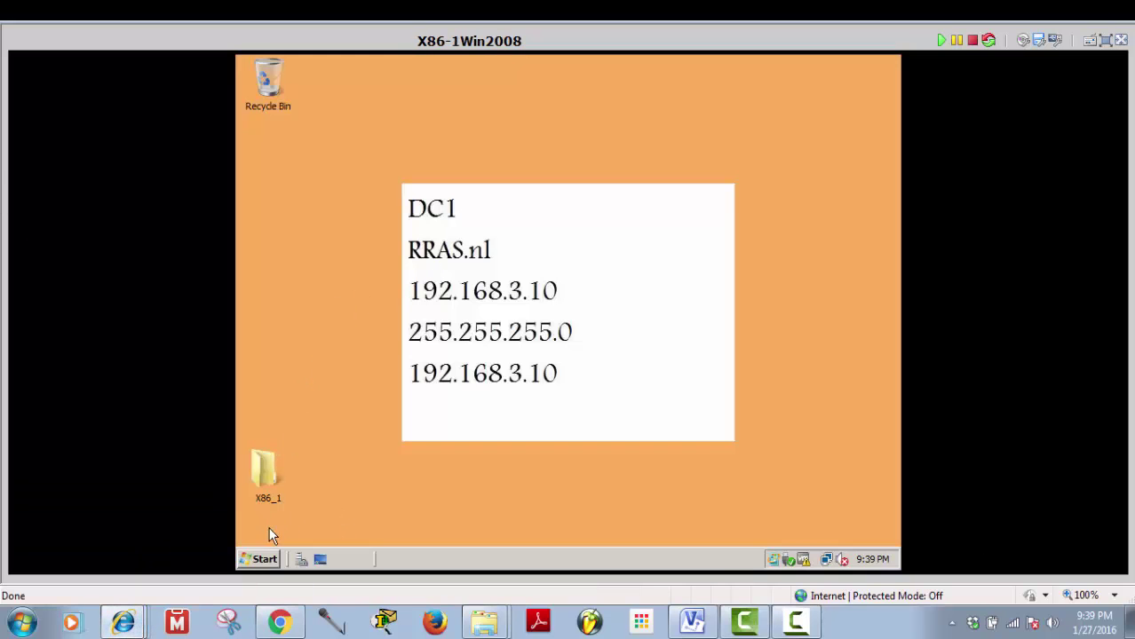
click(273, 561)
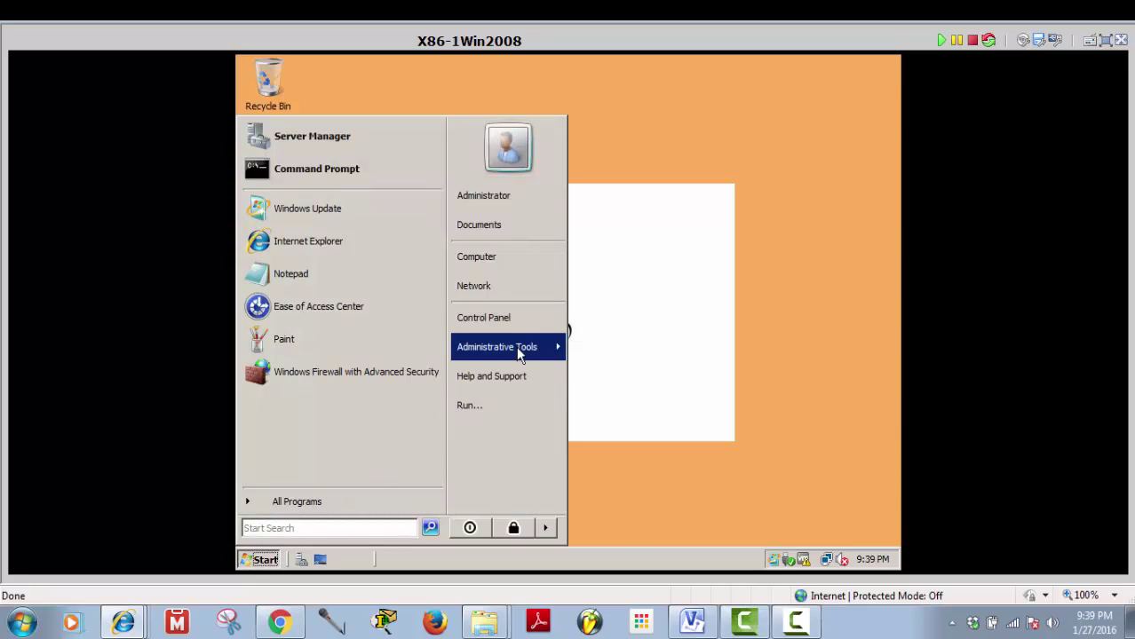
mouse_move(516, 346)
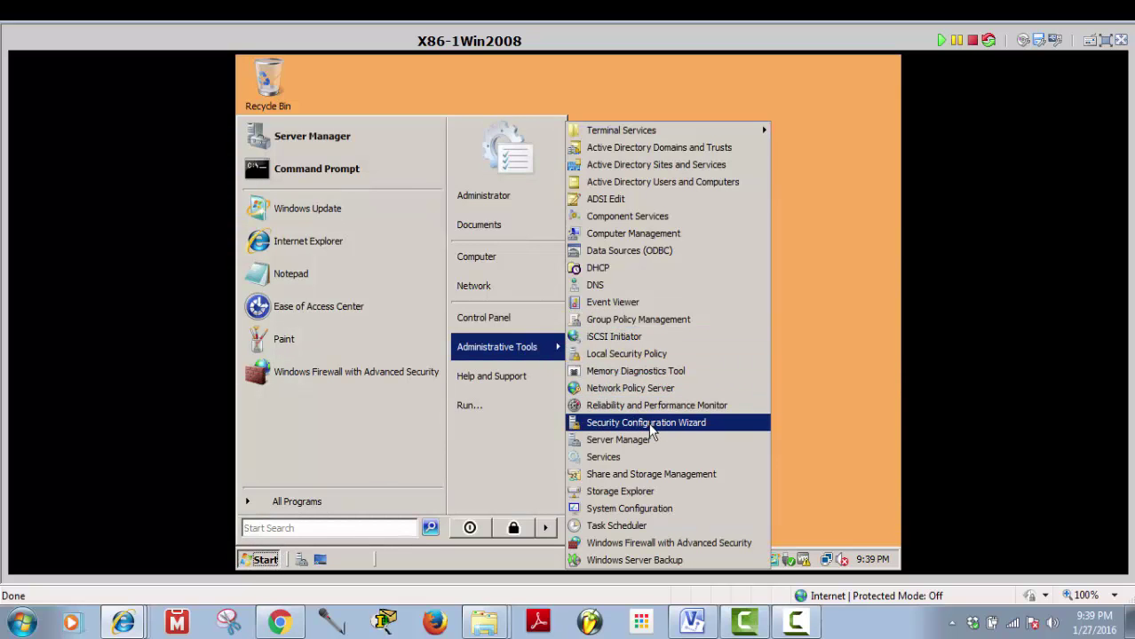
click(653, 389)
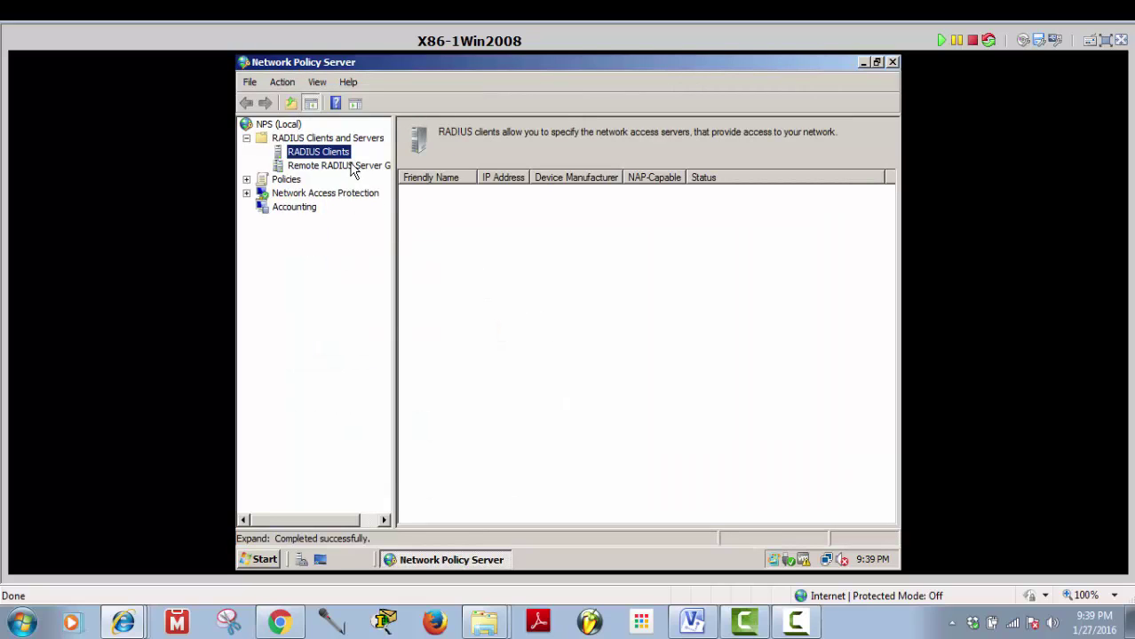
Start a new RADIUS client named member; resolving 'member' as an address fails.
right_click(338, 155)
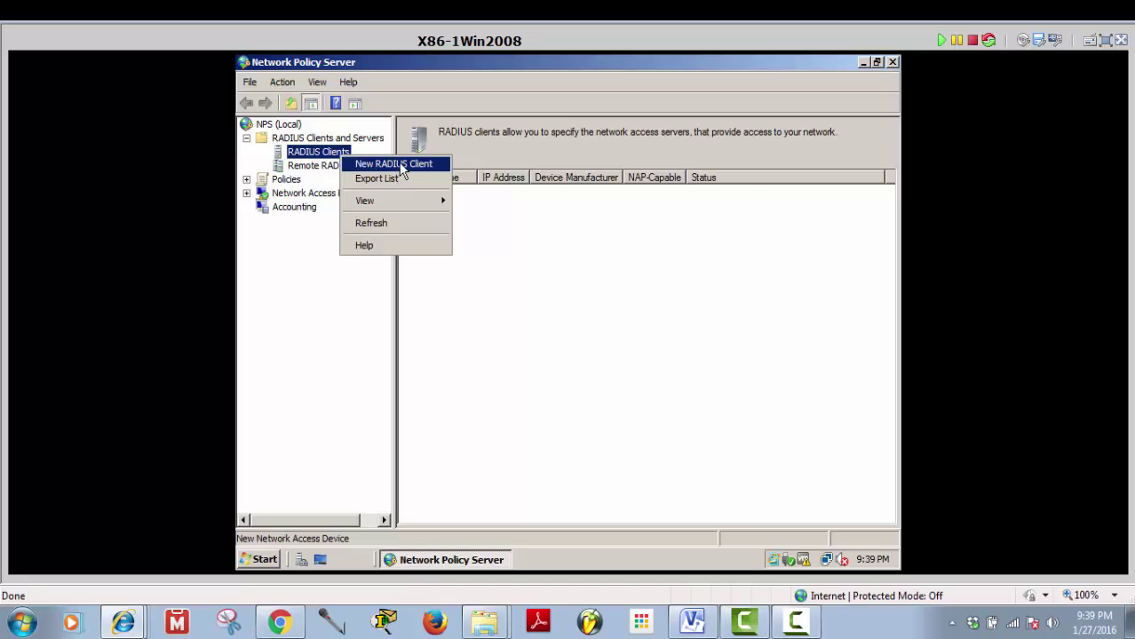
click(396, 164)
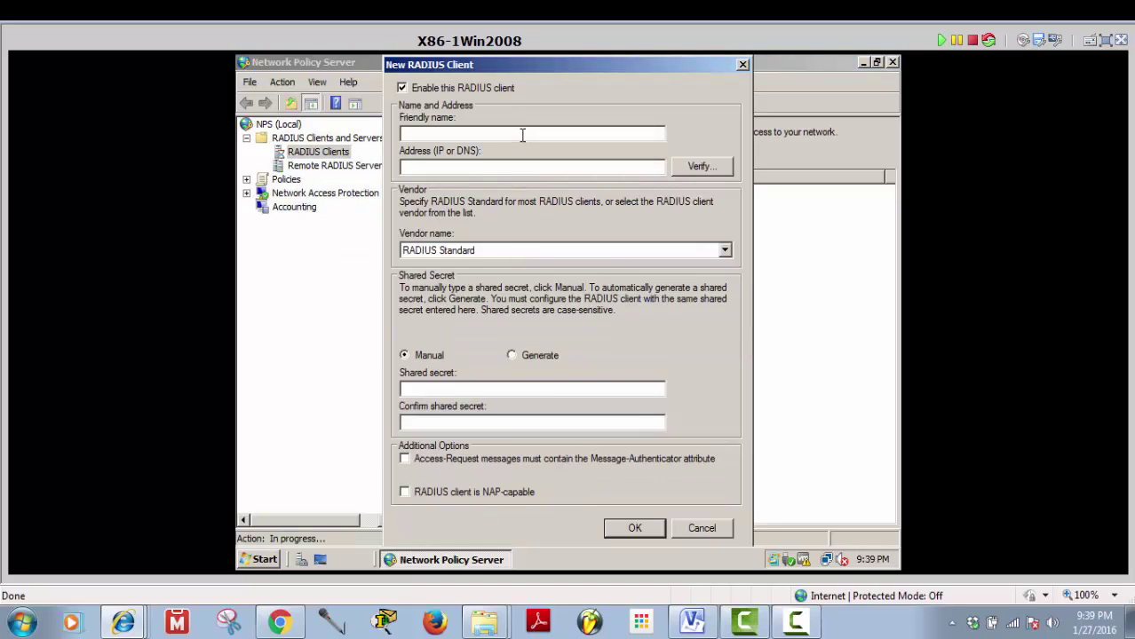
text(member)
click(700, 166)
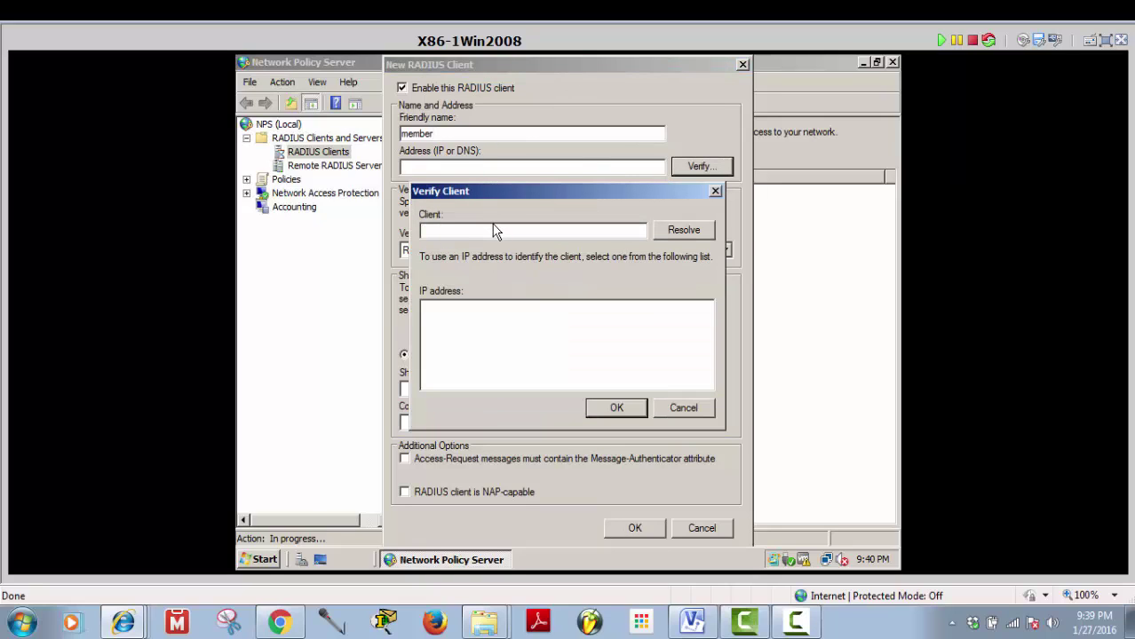
text(member)
click(684, 230)
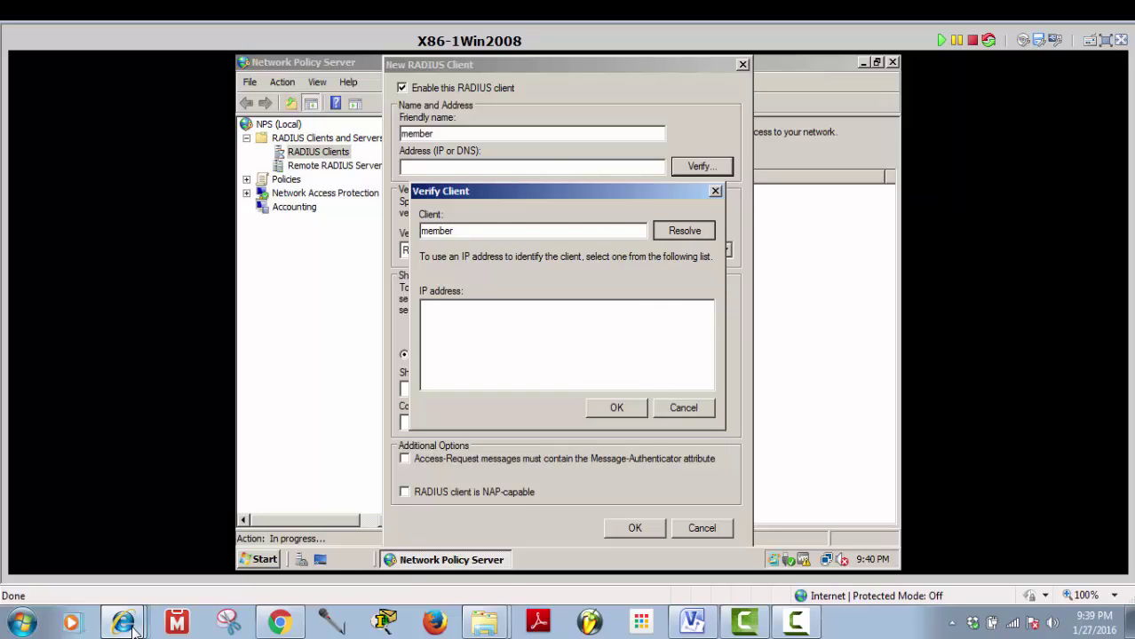
mouse_move(122, 622)
click(590, 355)
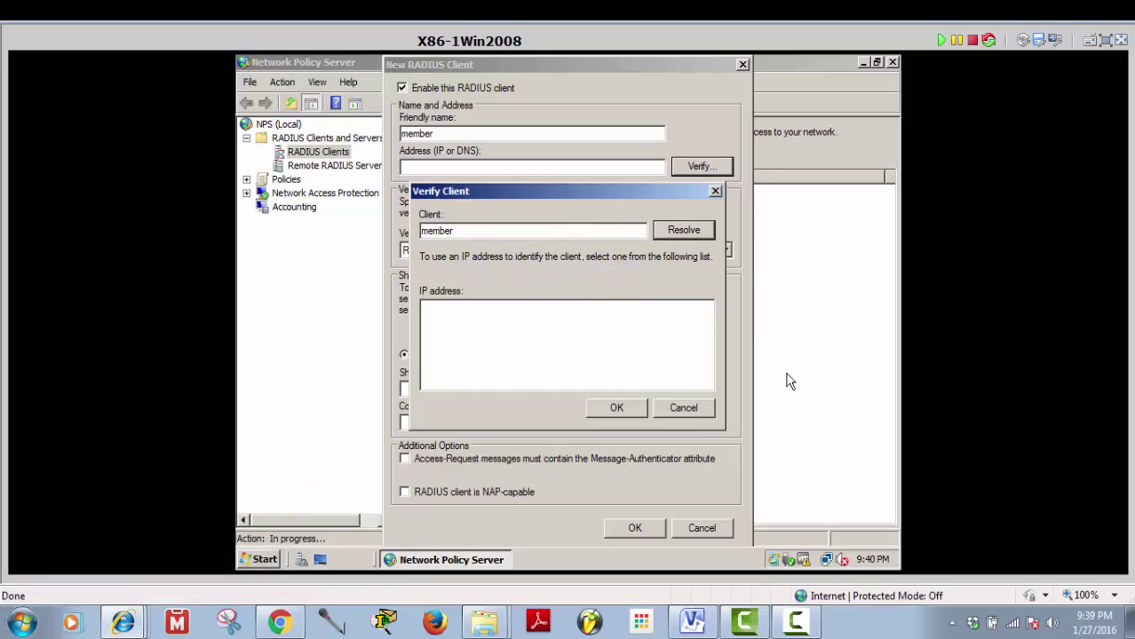
click(479, 230)
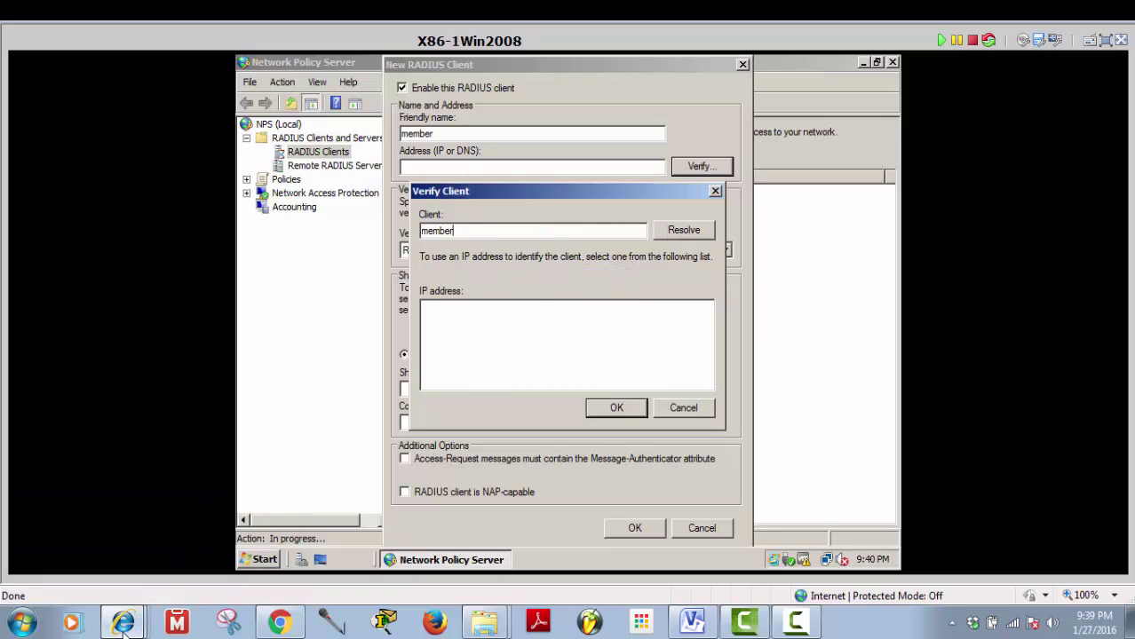
Check the restarting second server, then return to DC1 and cancel address verification.
mouse_move(122, 621)
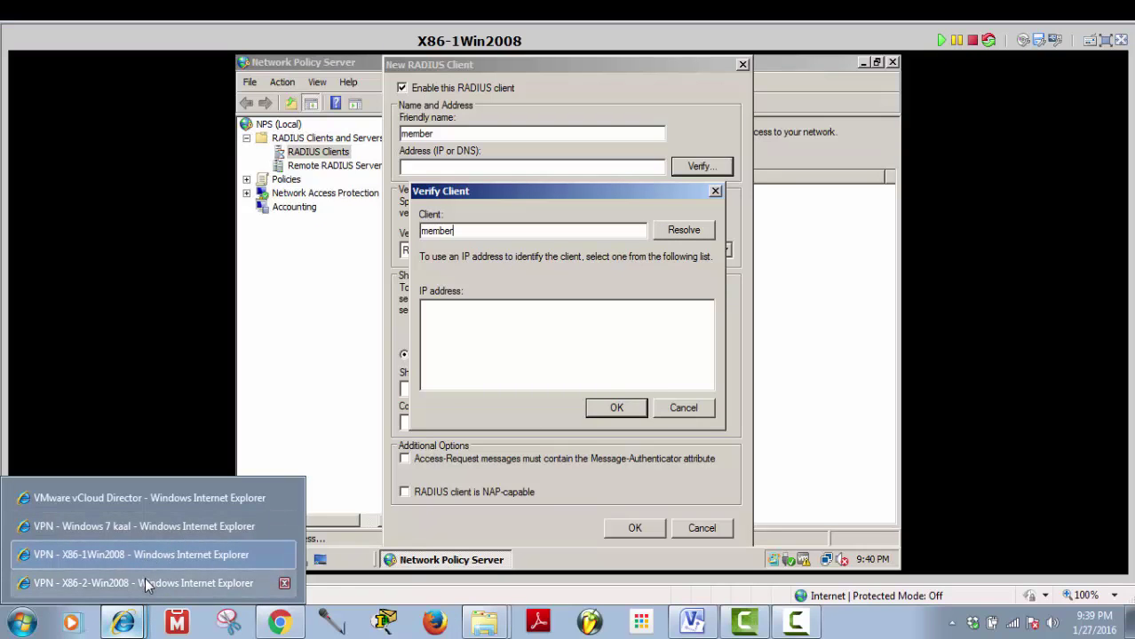
click(145, 582)
mouse_move(122, 621)
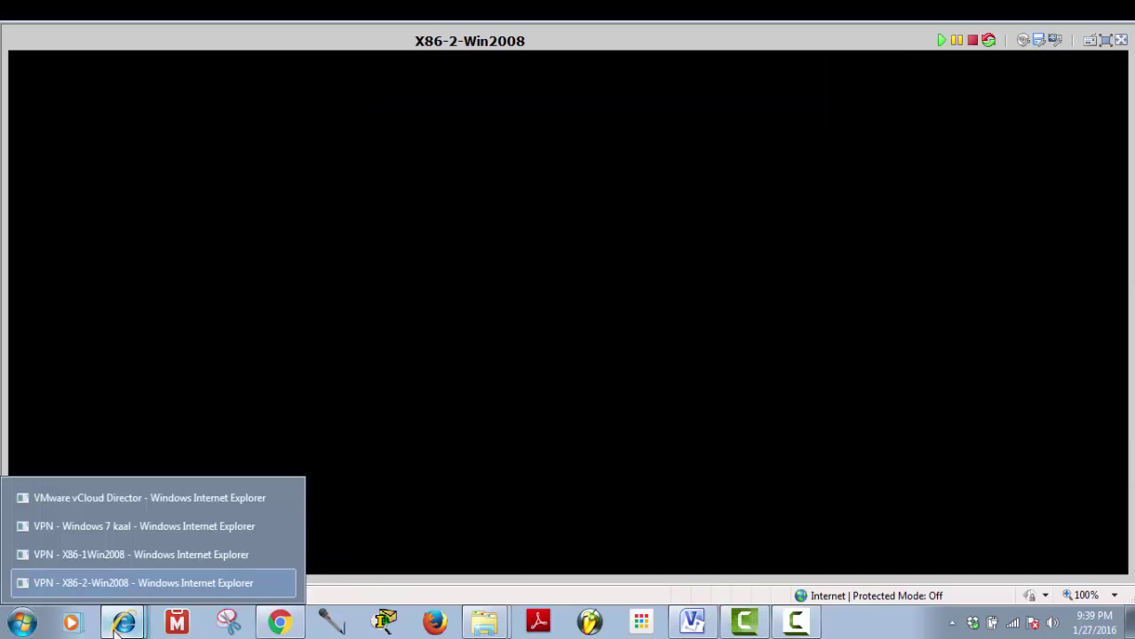
click(141, 550)
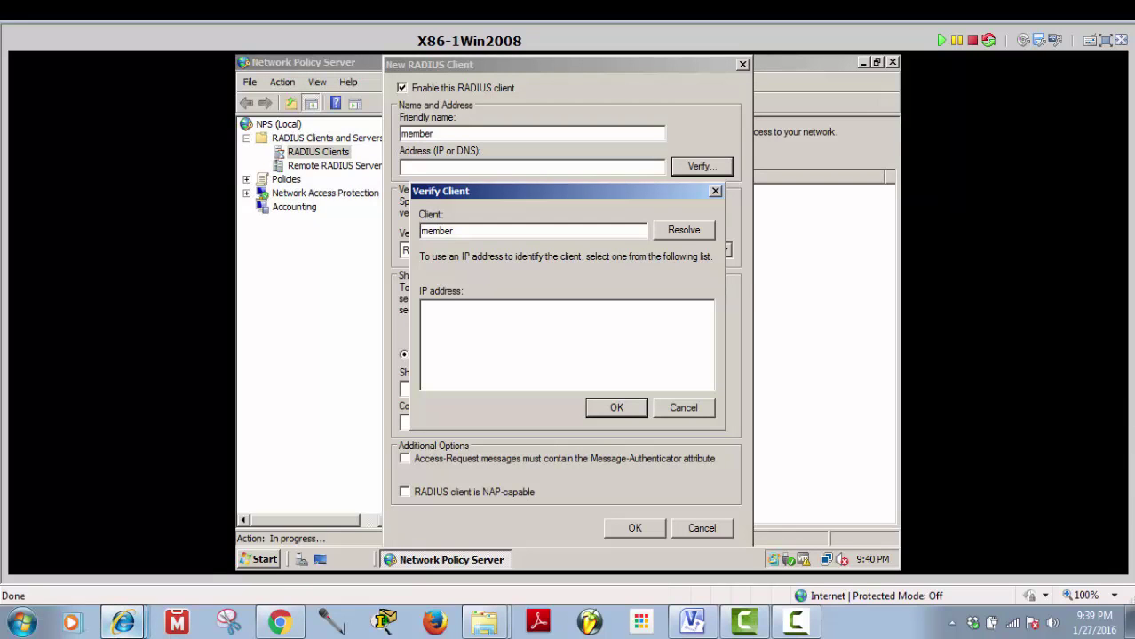
mouse_move(122, 621)
click(140, 581)
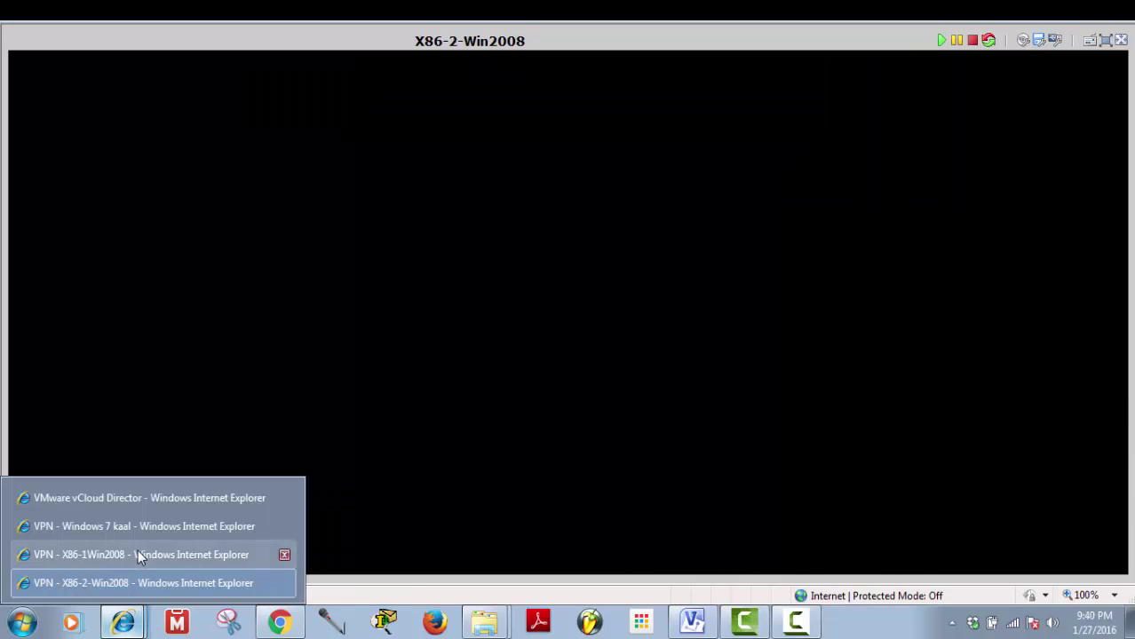
click(138, 549)
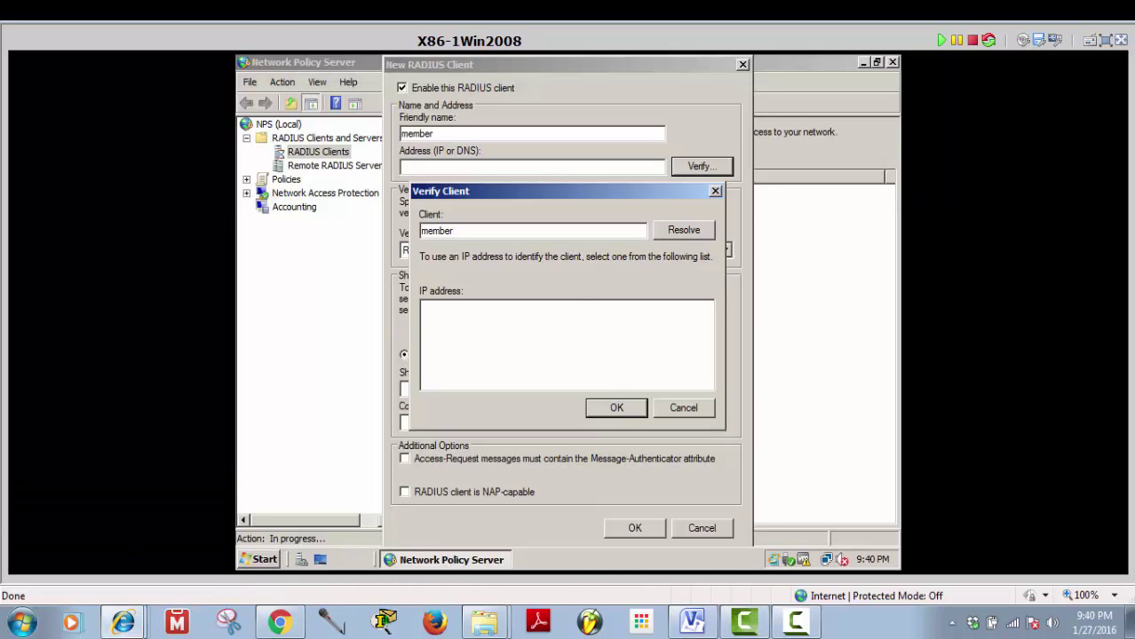
key(Escape)
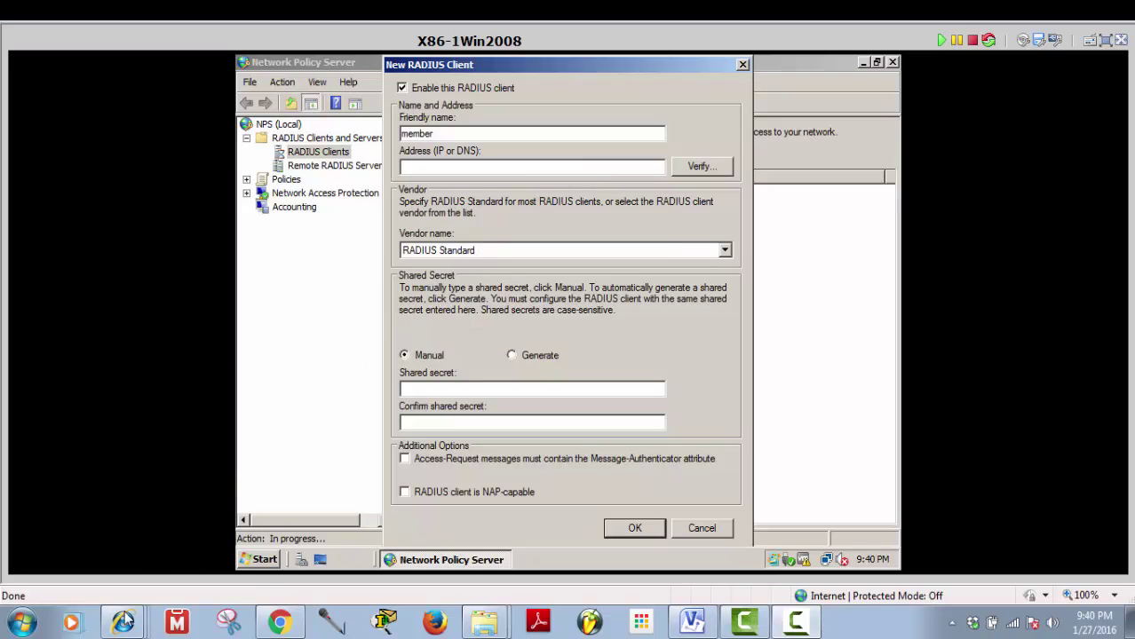
mouse_move(123, 621)
click(133, 579)
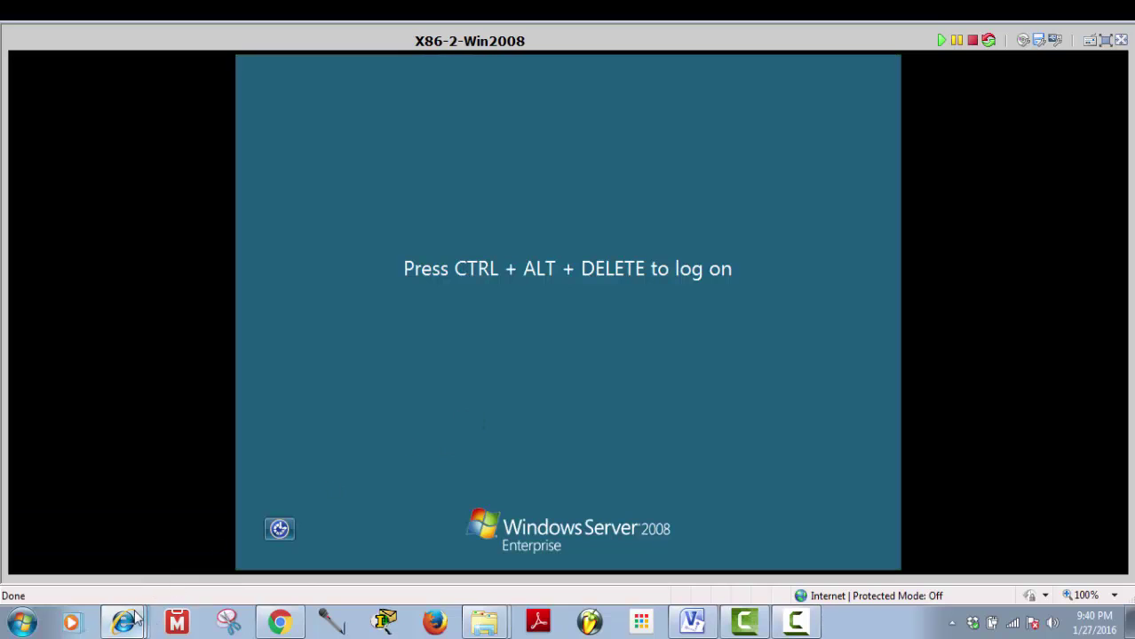
click(122, 552)
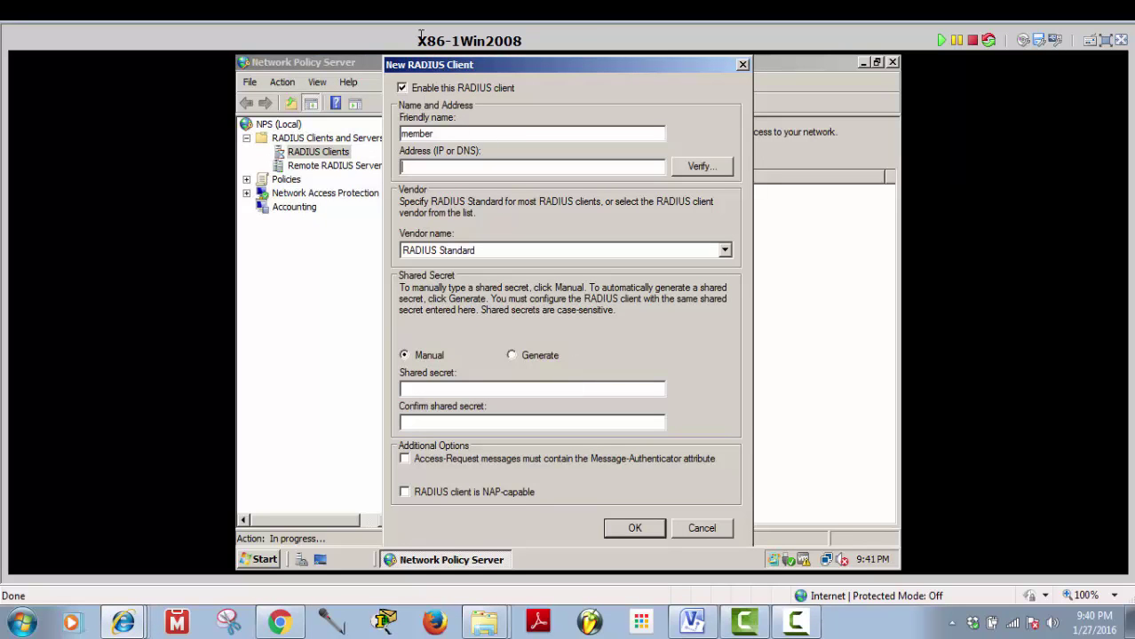
Enter 192.168.3.11 as the client address and verify it resolves.
triple_click(515, 42)
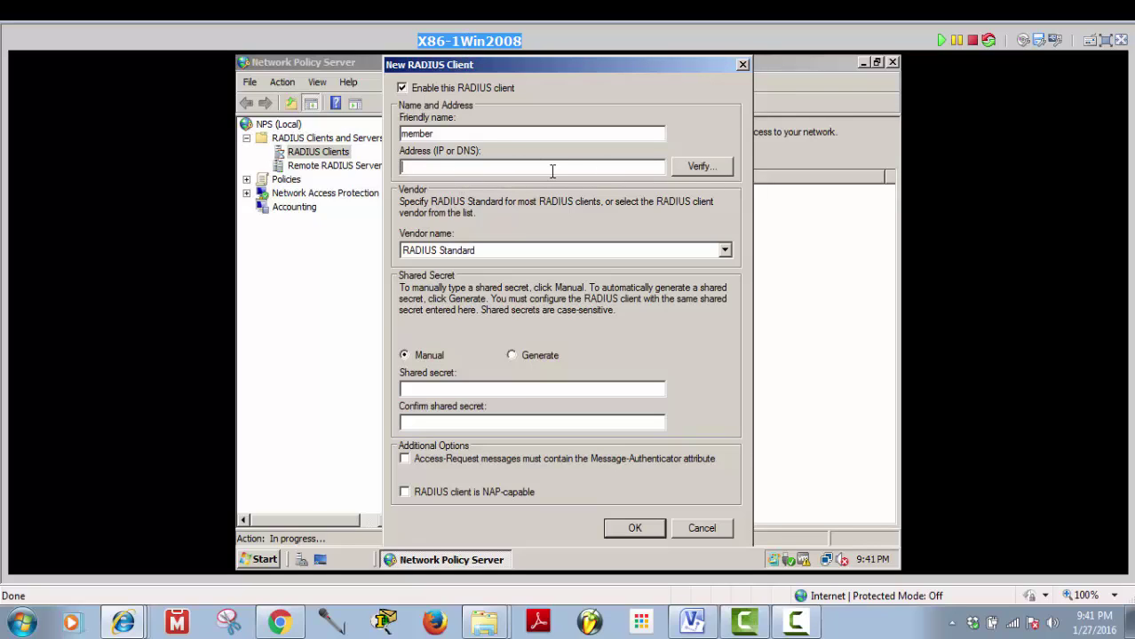
text(192.168.3.11)
drag(456, 169, 394, 169)
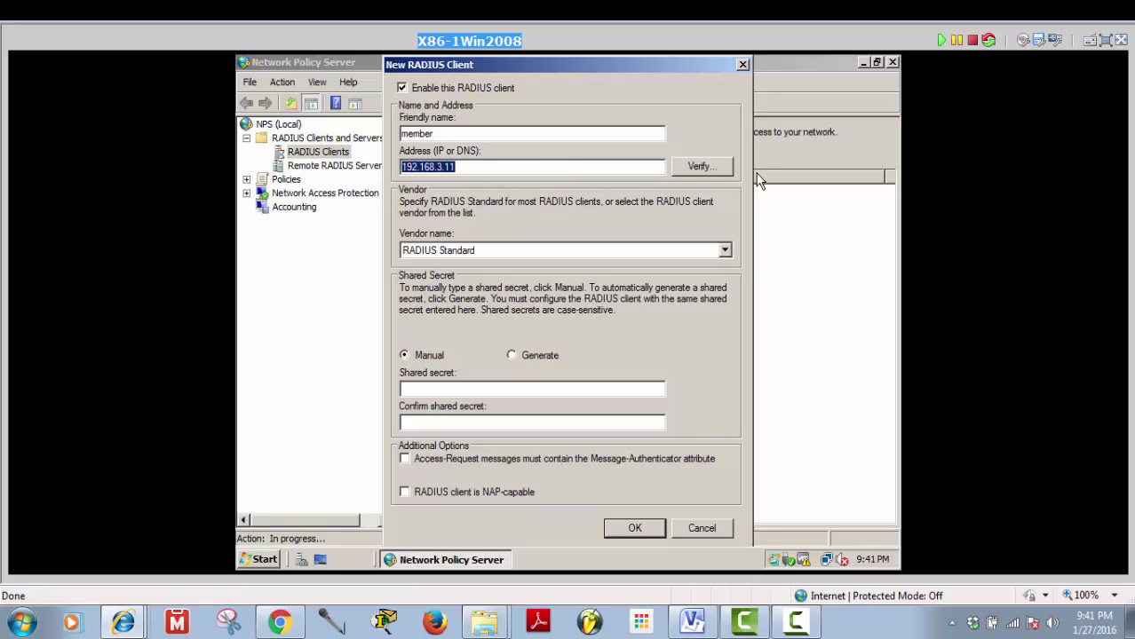
click(715, 168)
click(684, 230)
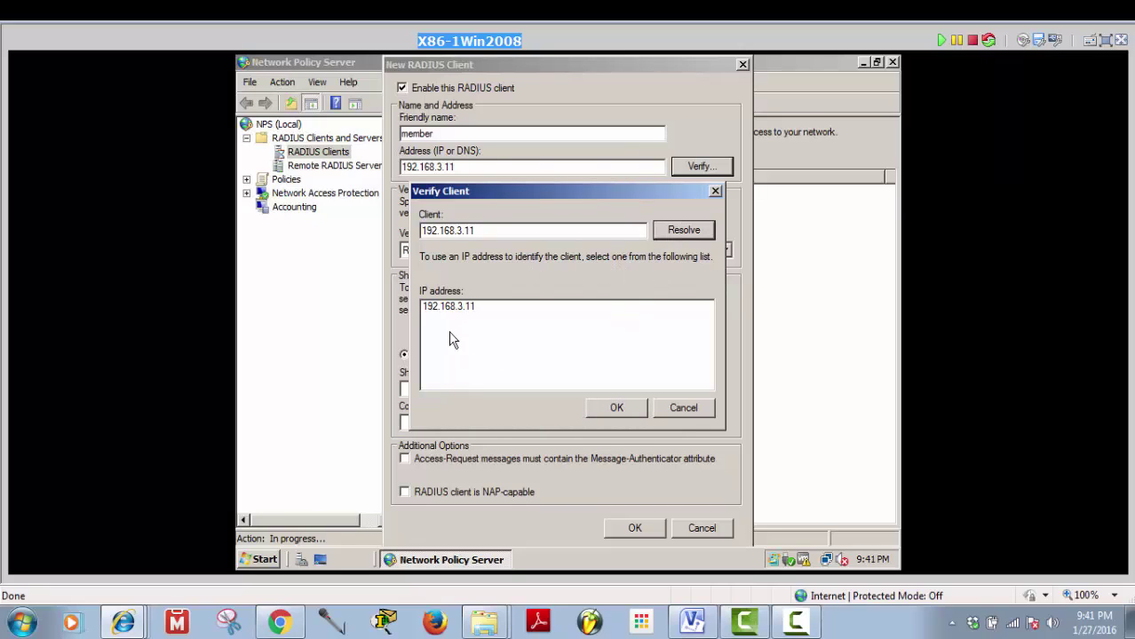
click(629, 408)
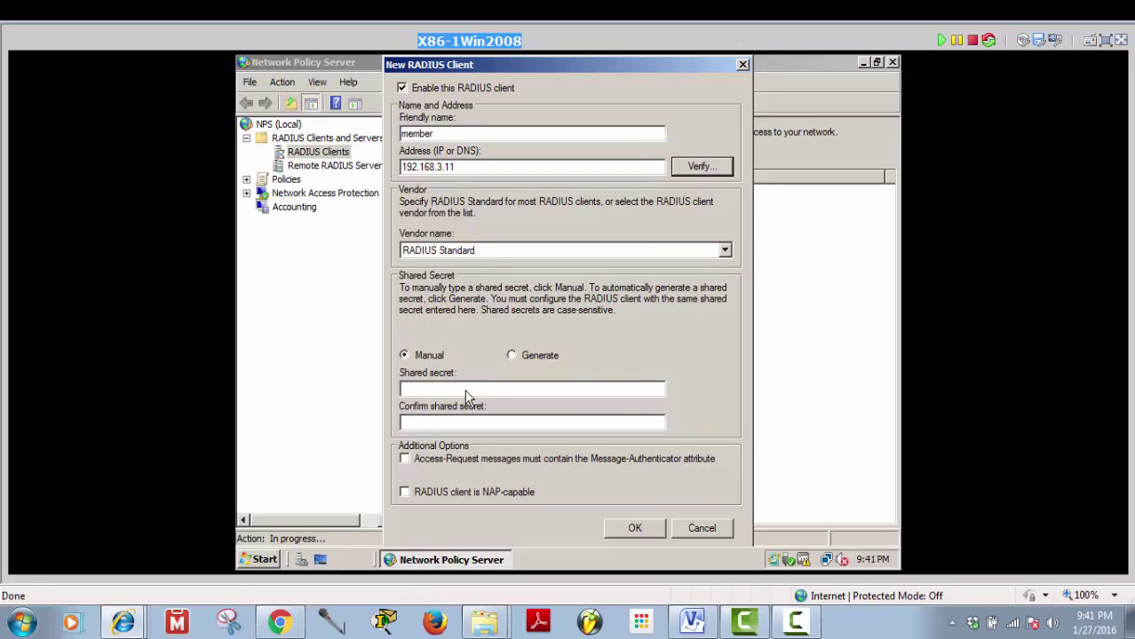
Enter and confirm the shared secret, then save the RADIUS client member.
click(469, 391)
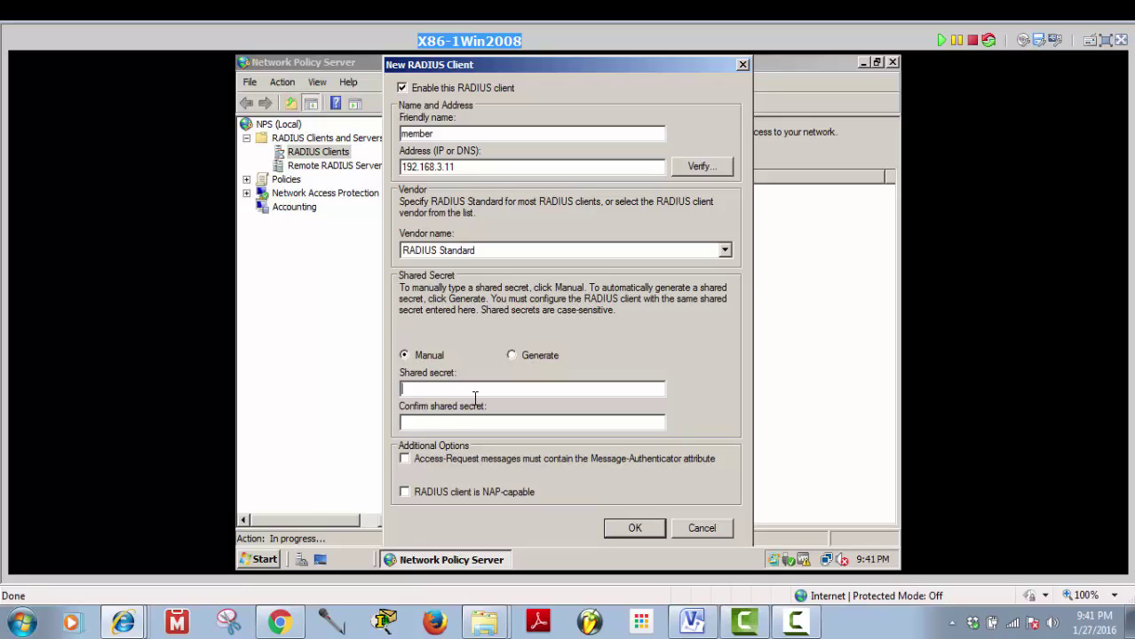
text(password)
key(Tab)
text(password)
click(635, 528)
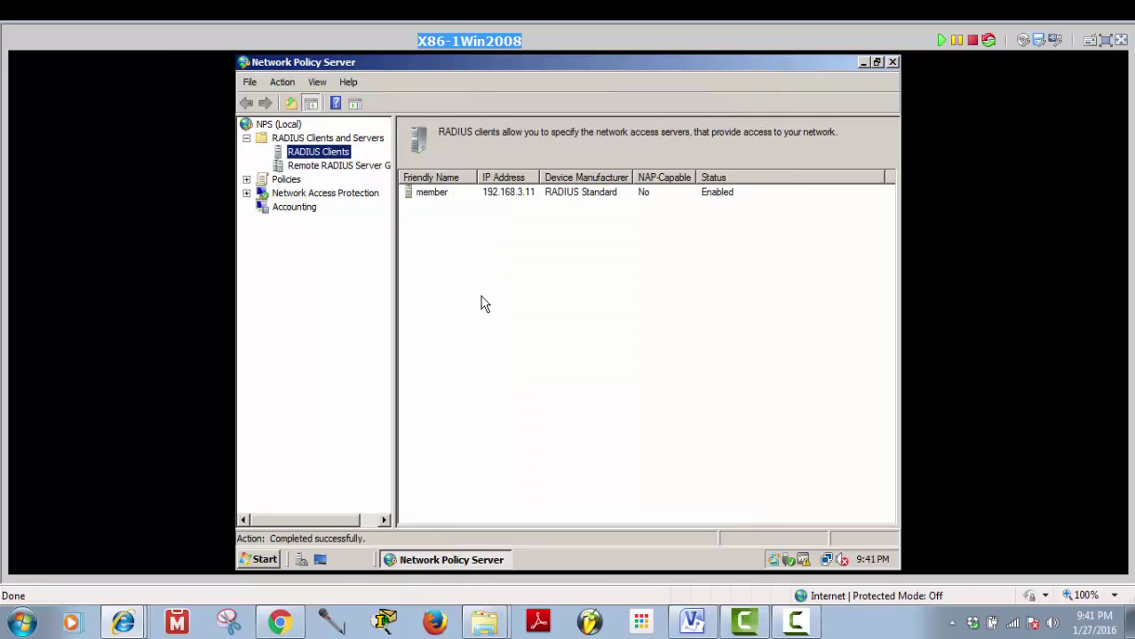
Start a connection request policy named Raduis for Remote Access Server (VPN-Dial up).
click(283, 182)
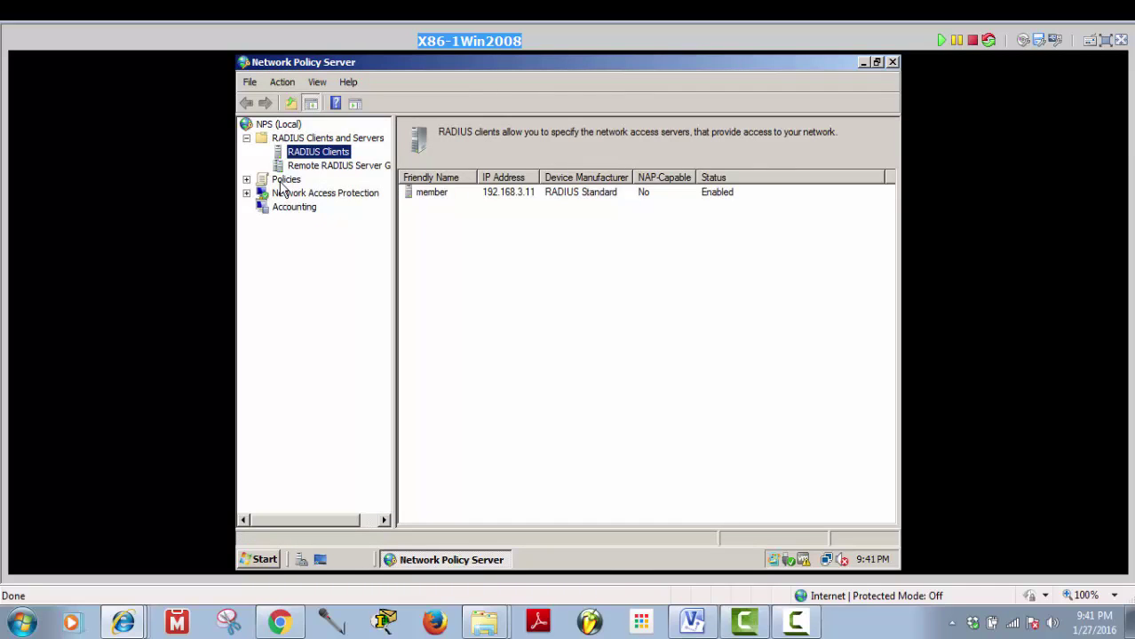
click(247, 179)
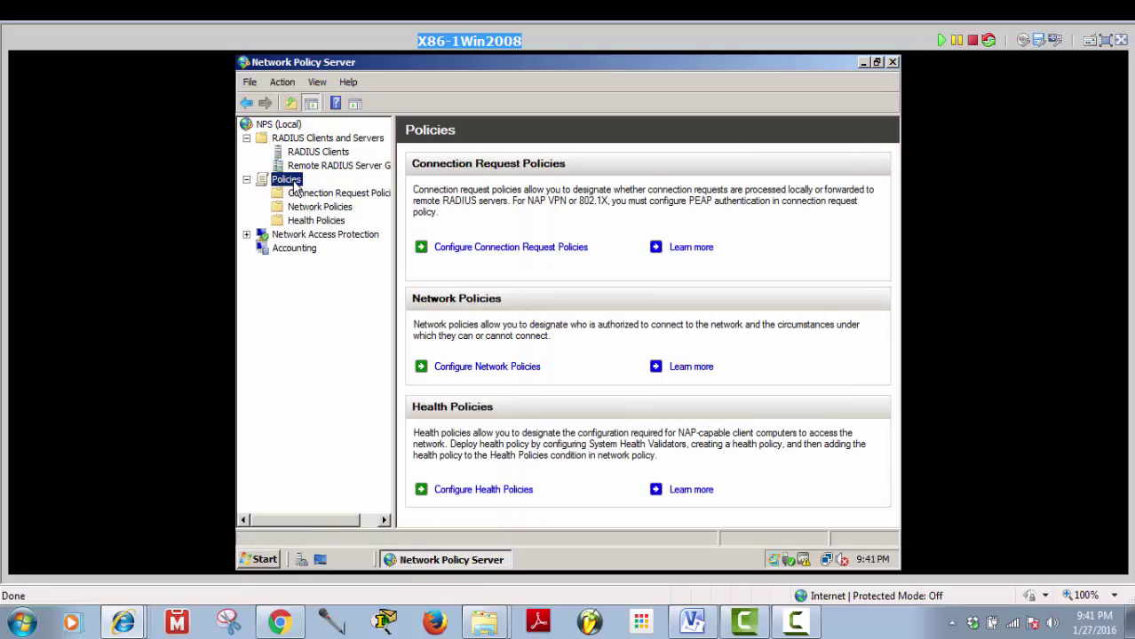
right_click(316, 195)
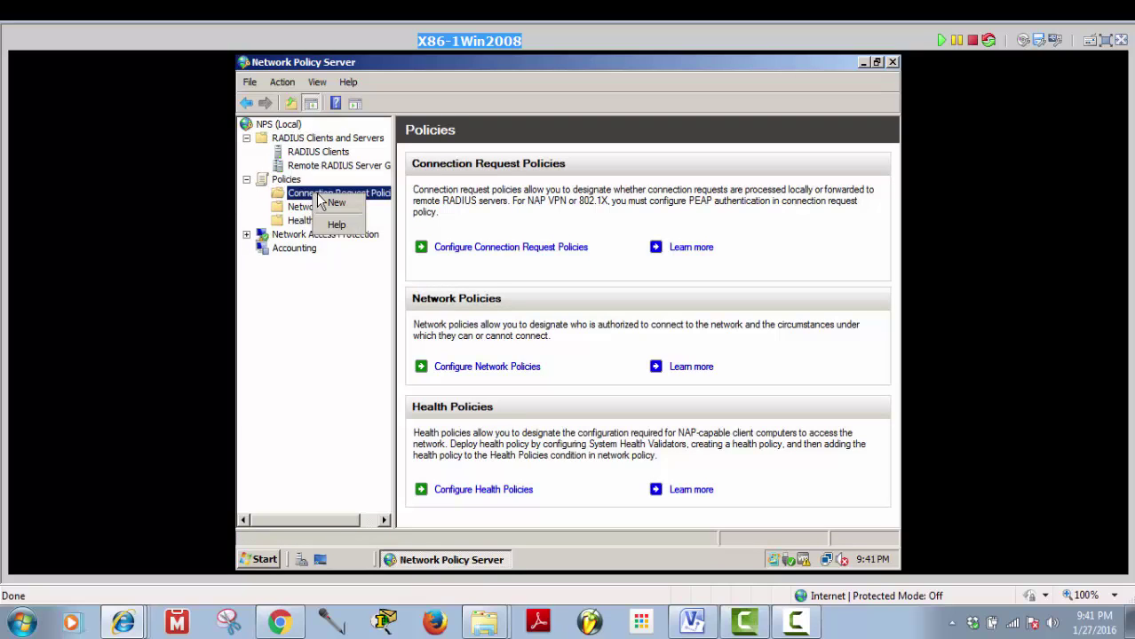
click(336, 210)
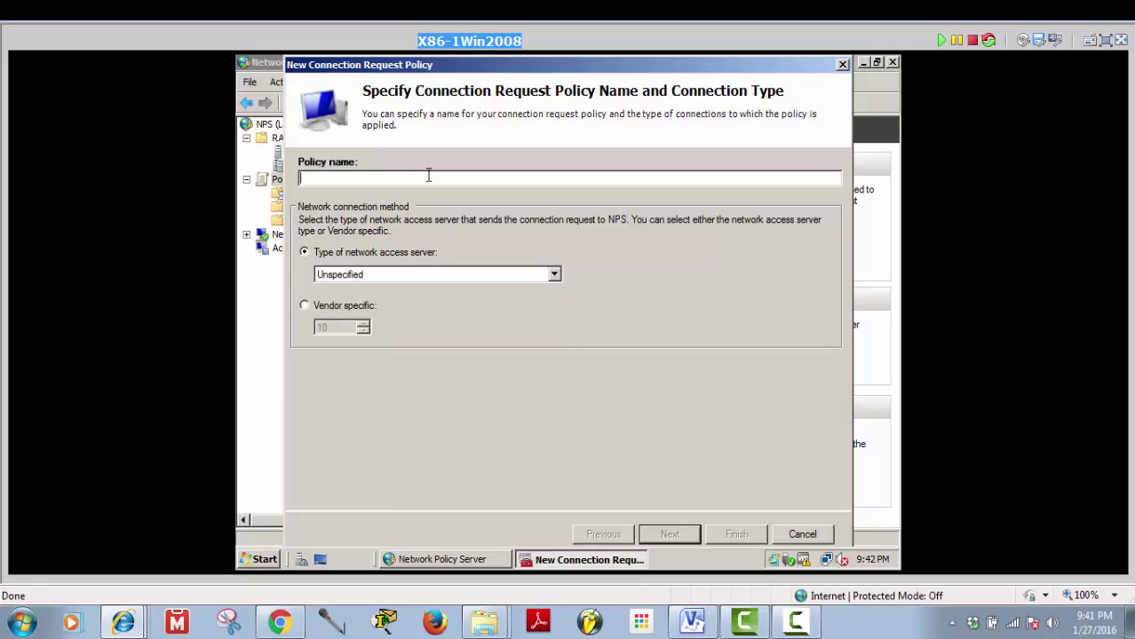
text(V)
key(BackSpace)
text(Raduis)
click(464, 276)
click(420, 315)
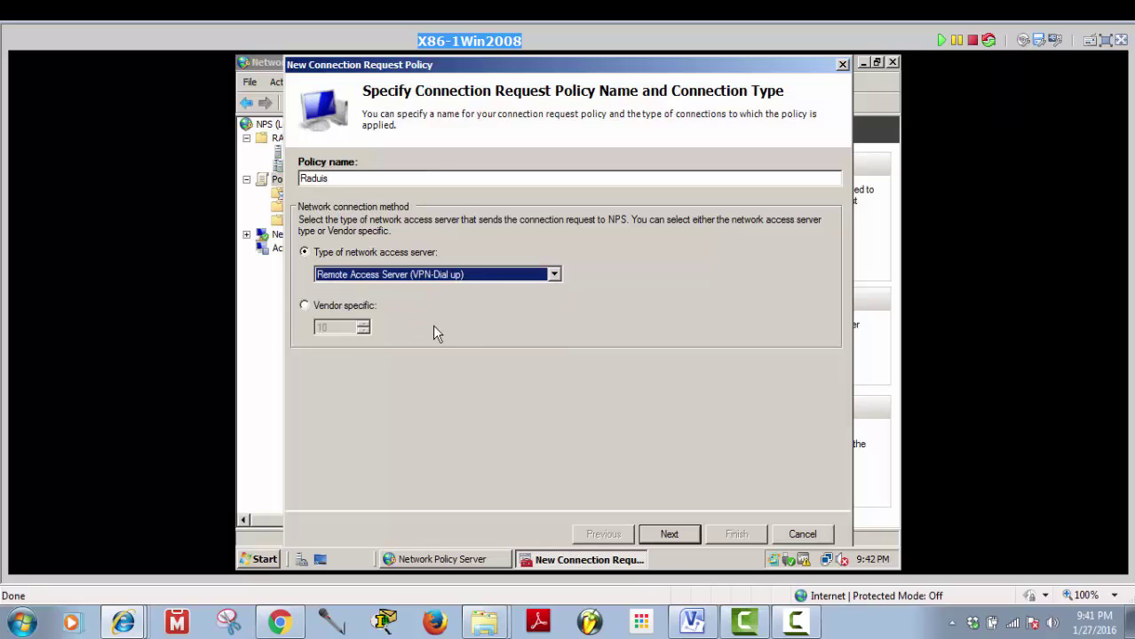
click(670, 535)
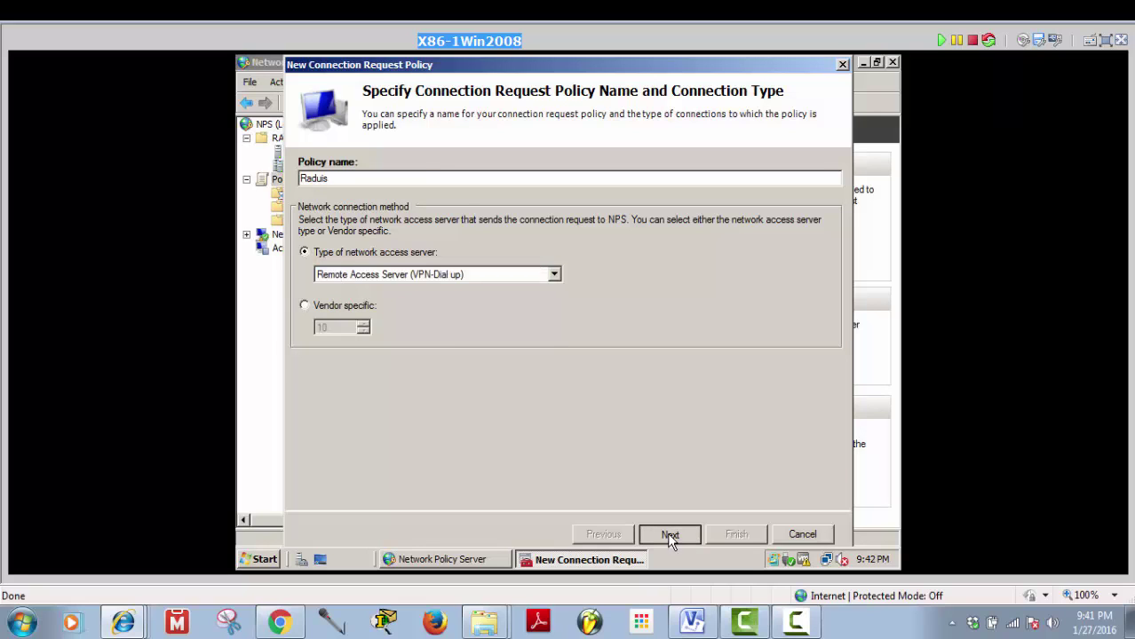
Add a Day and Time Restrictions condition permitting all days and times.
click(664, 463)
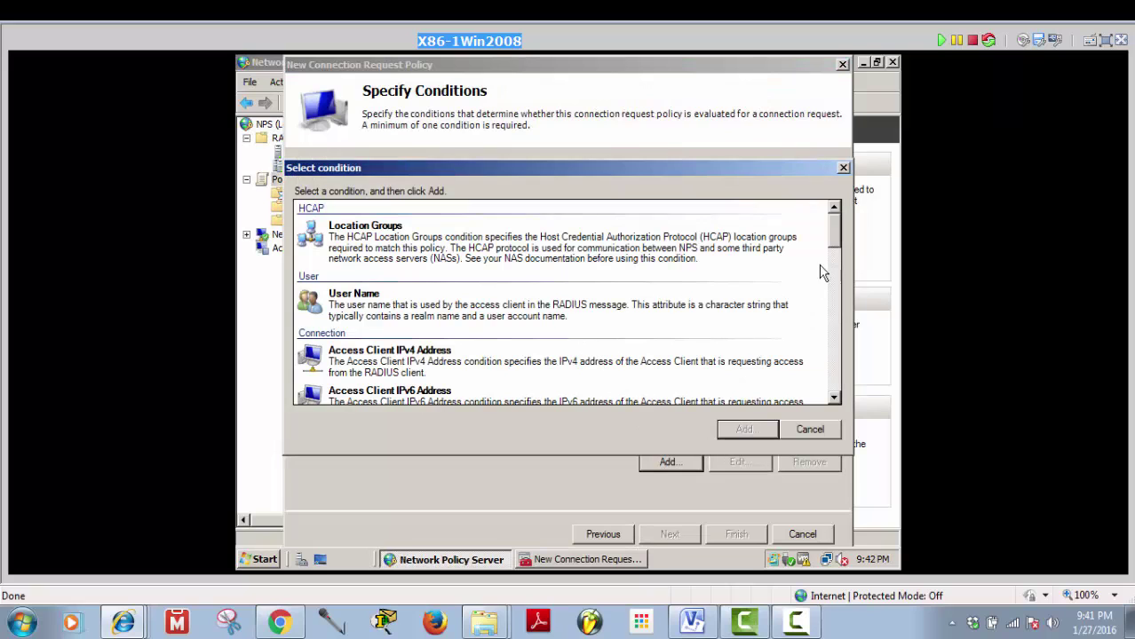
drag(834, 227, 825, 285)
click(399, 317)
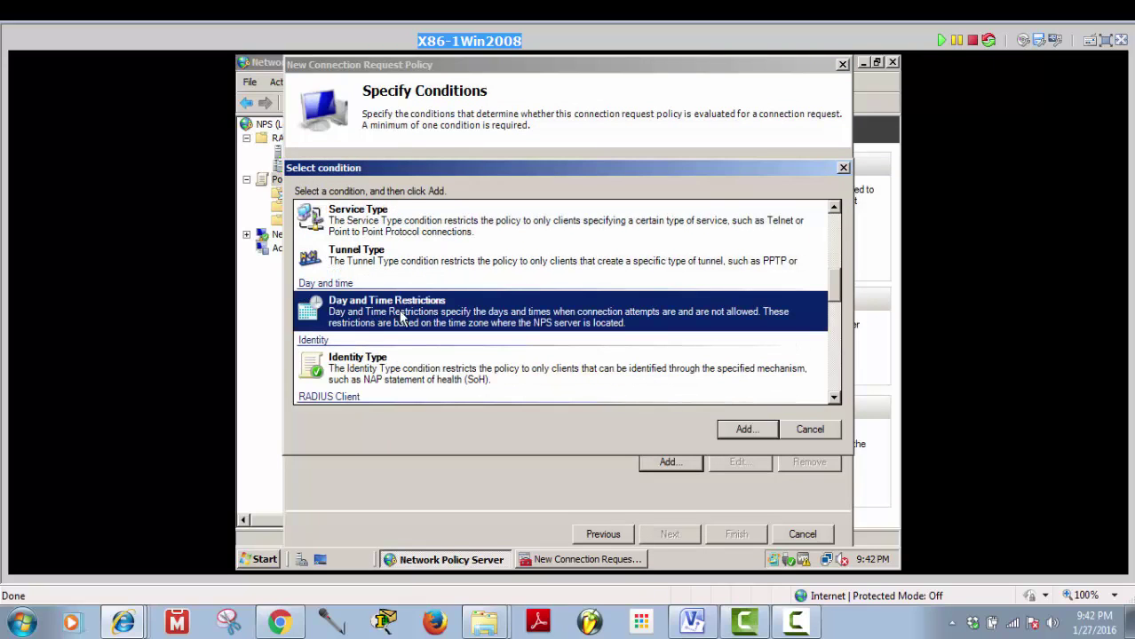
click(757, 431)
click(680, 300)
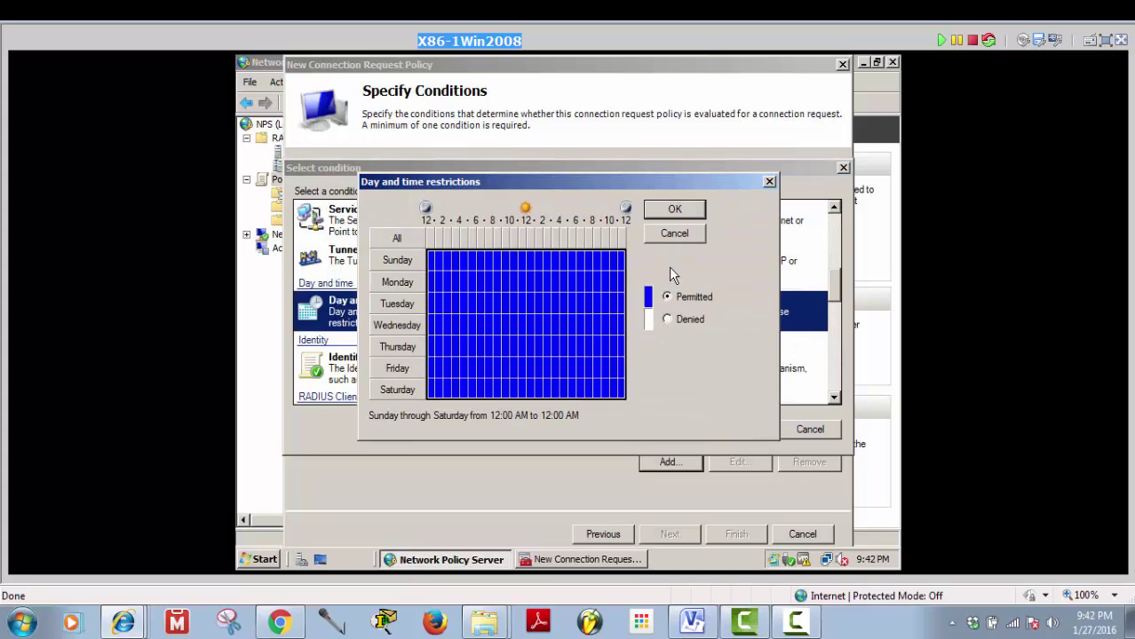
click(673, 211)
Keep local authentication and default settings, and finish the Raduis policy wizard.
click(673, 529)
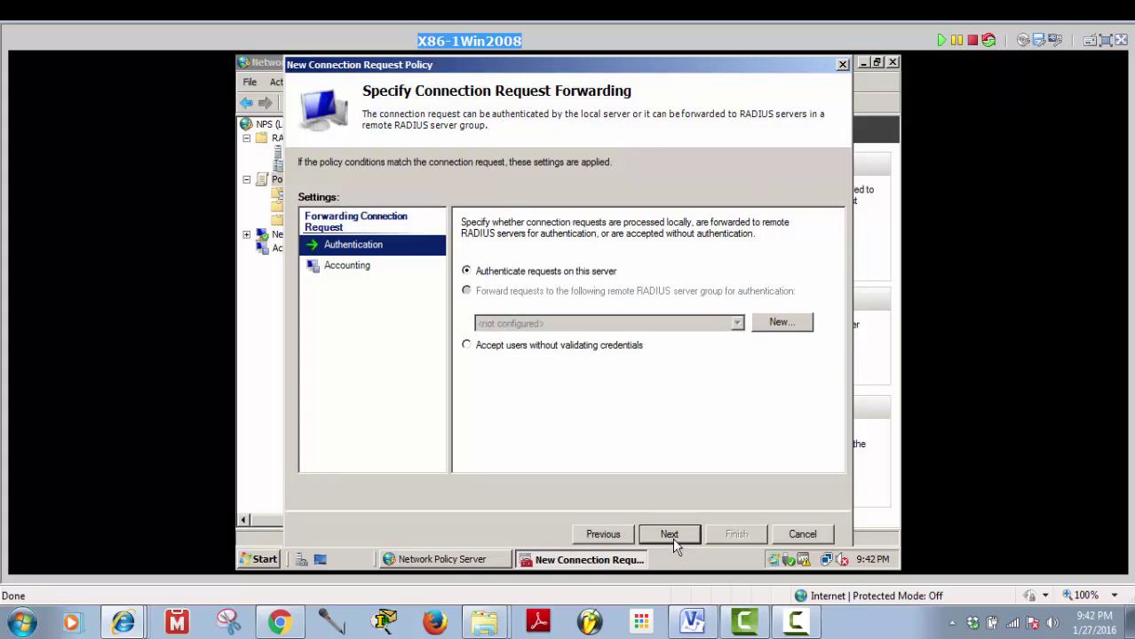
click(670, 535)
click(672, 533)
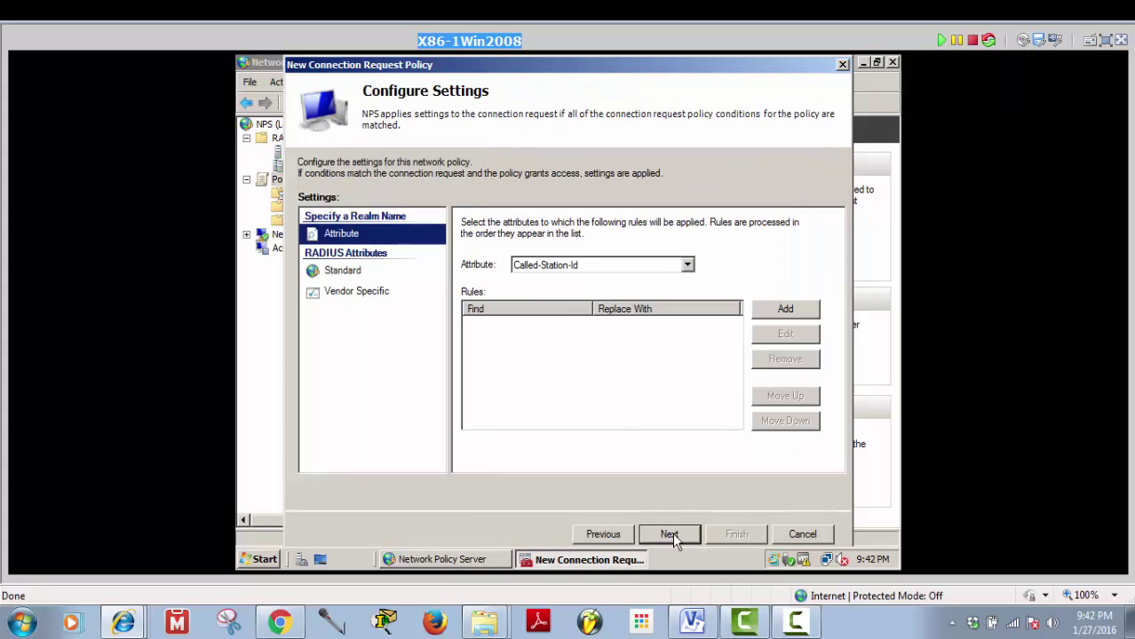
click(673, 533)
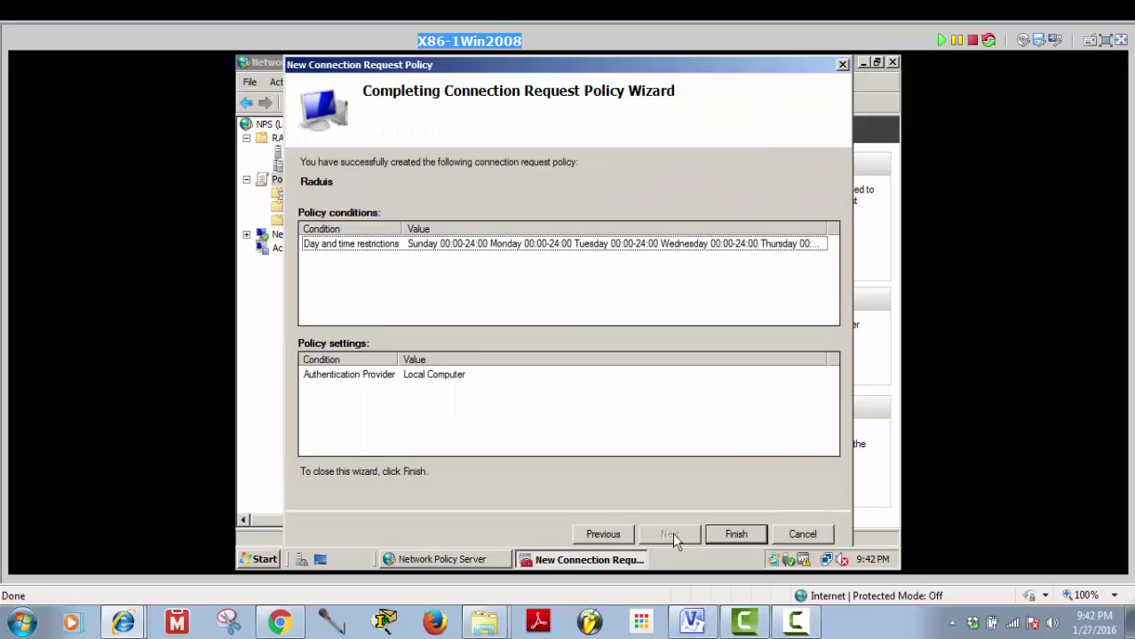
click(736, 533)
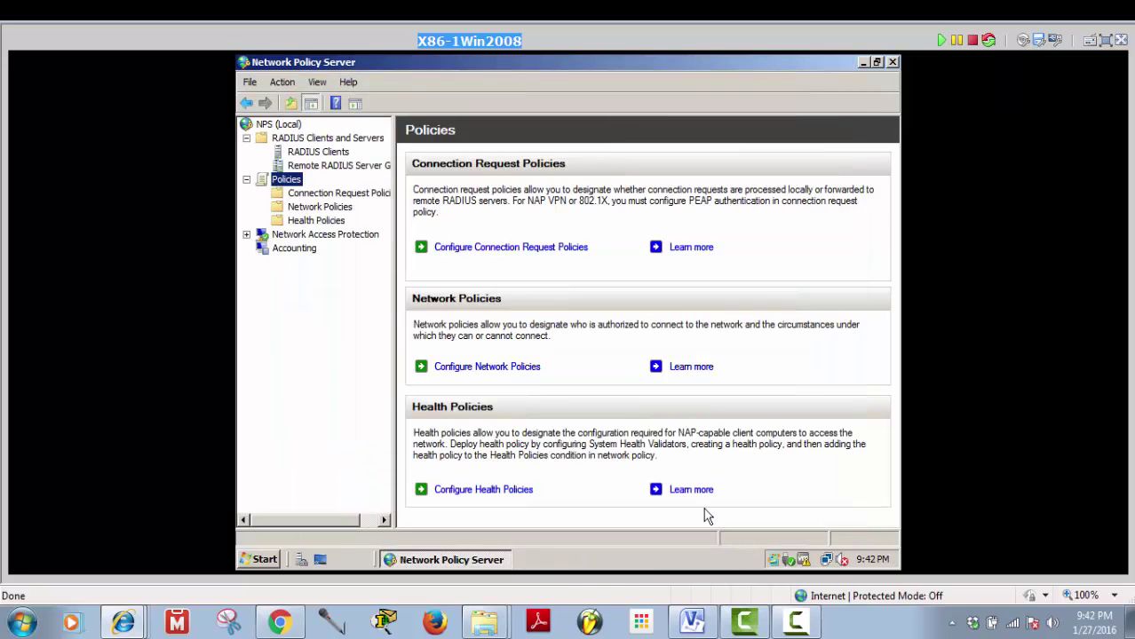
Start a network policy named Policy for Remote Access Server (VPN-Dial up).
click(332, 195)
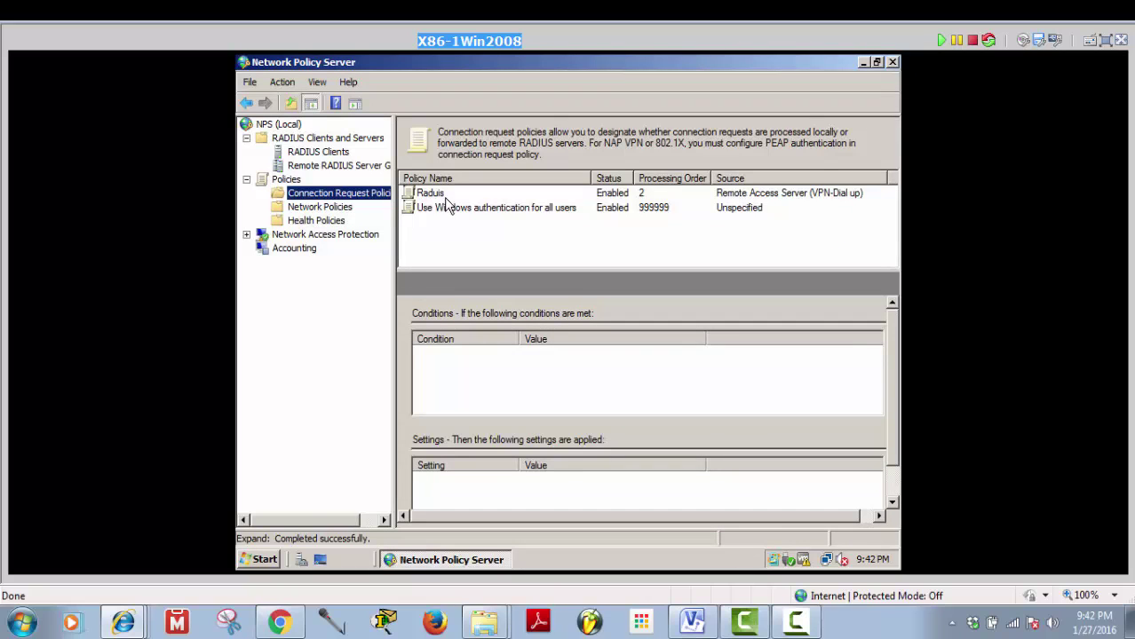
click(444, 196)
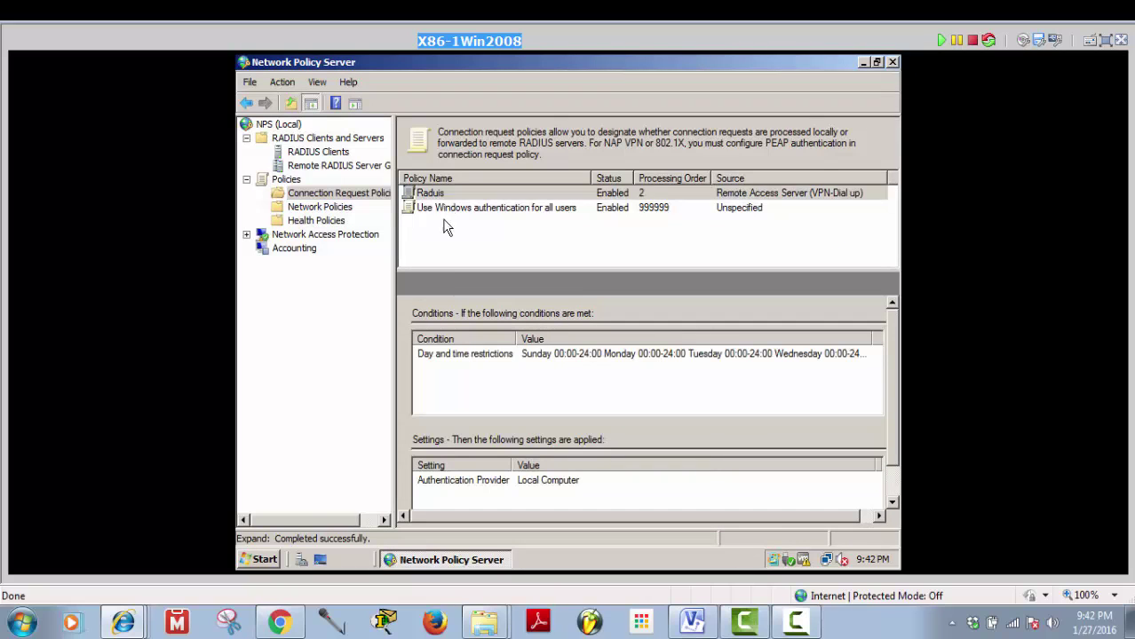
right_click(337, 211)
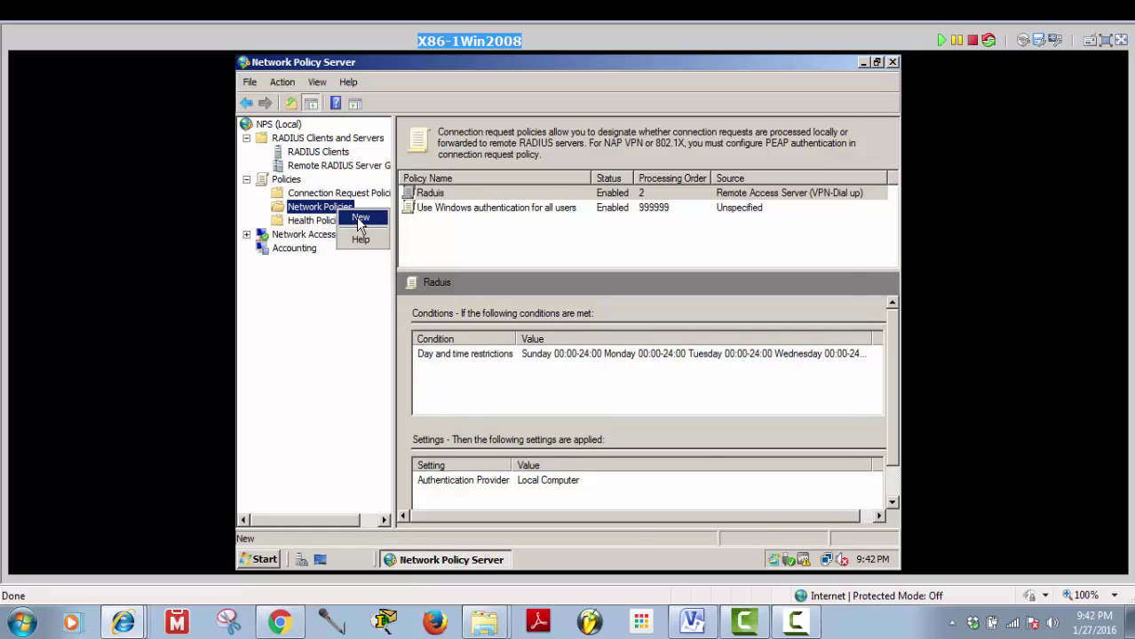
click(360, 219)
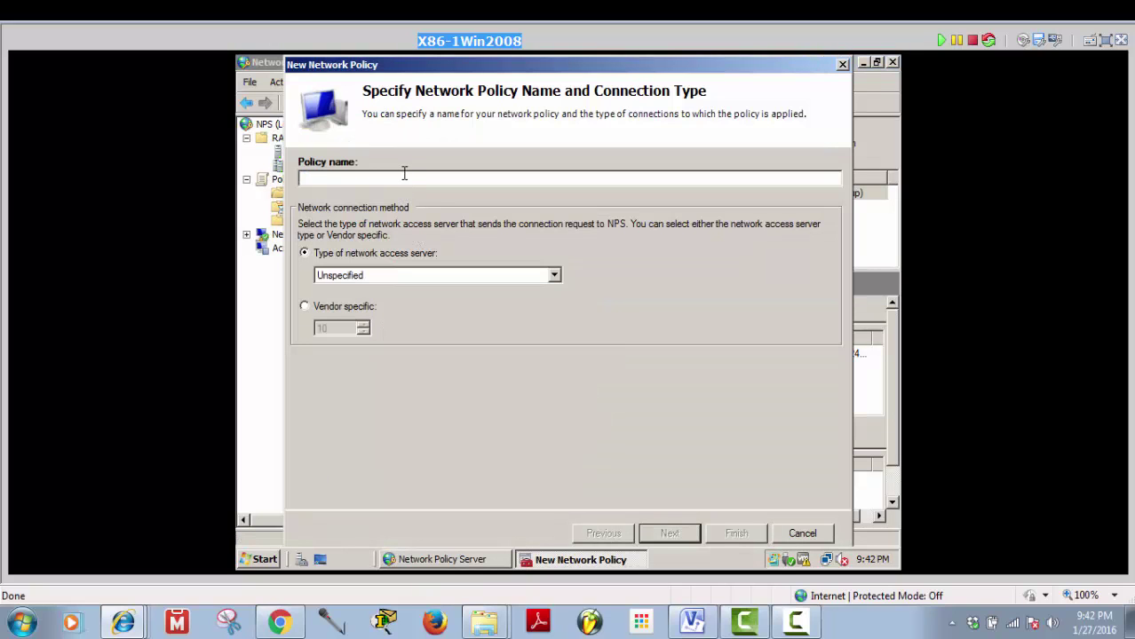
text(Pol)
key(BackSpace)
key(BackSpace)
text(ol)
key(BackSpace)
key(BackSpace)
click(485, 275)
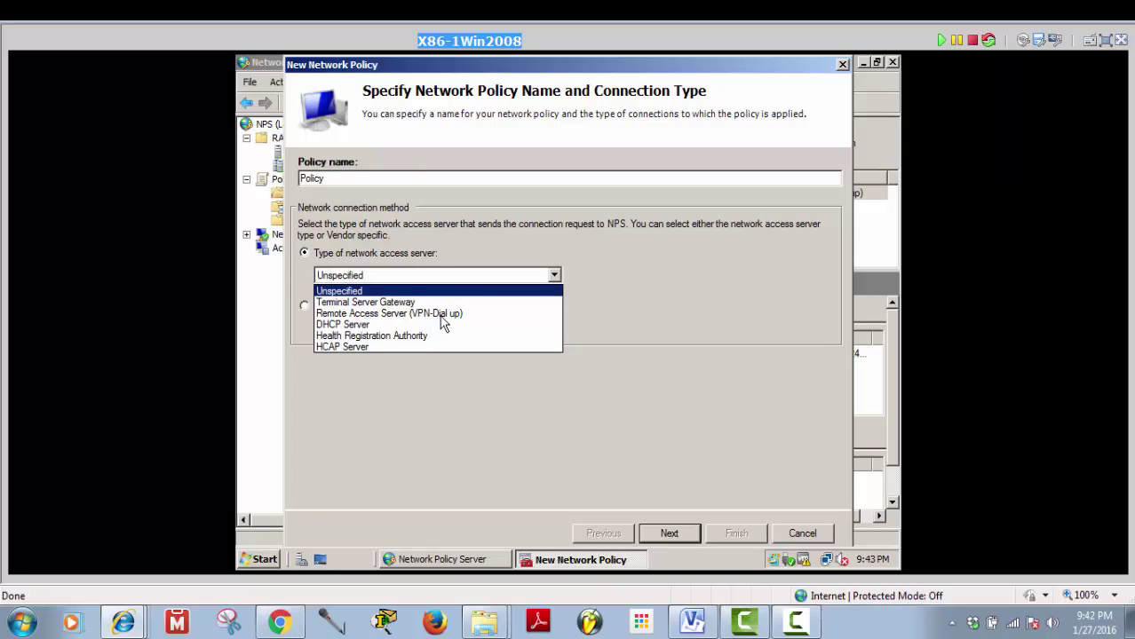
click(434, 314)
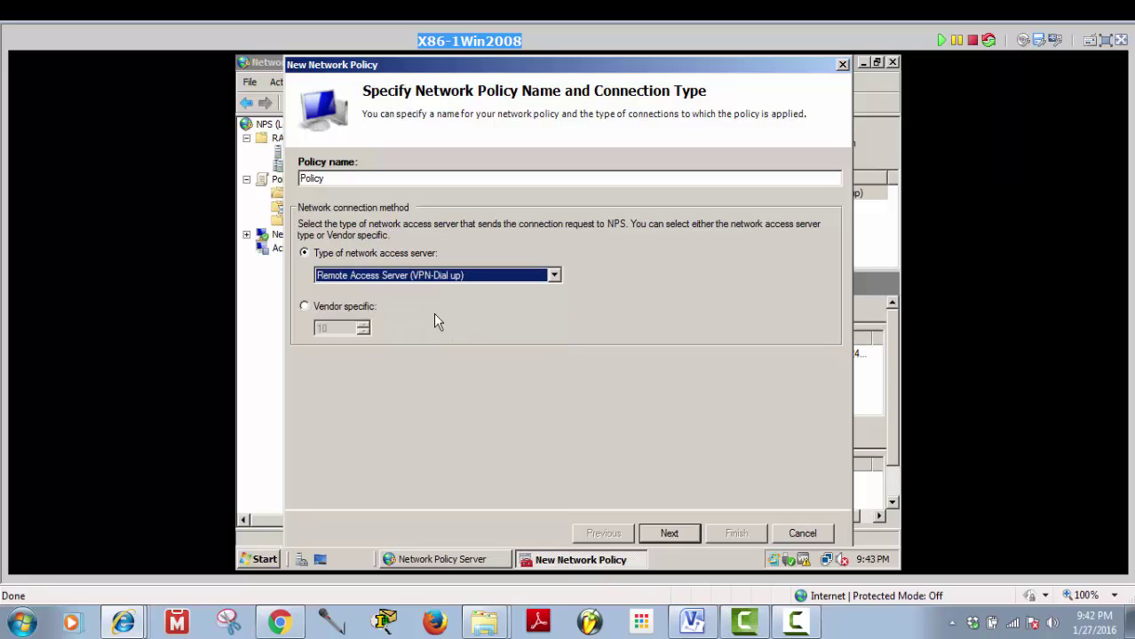
click(664, 532)
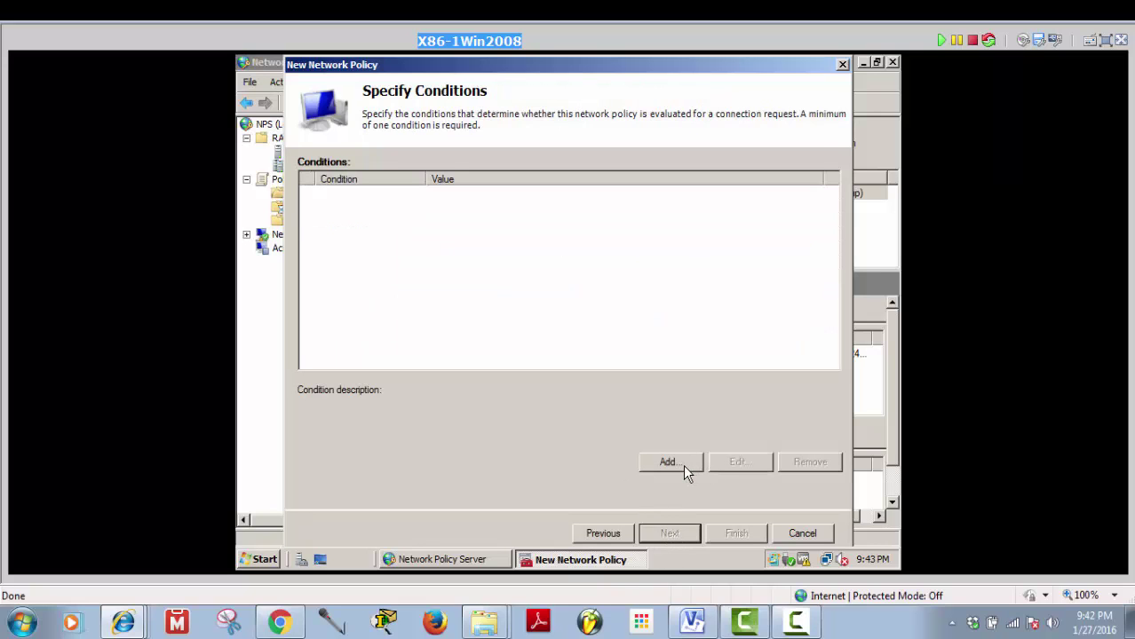
Add a Day and Time Restrictions condition allowing access at all times.
click(682, 465)
drag(832, 233, 833, 259)
click(428, 245)
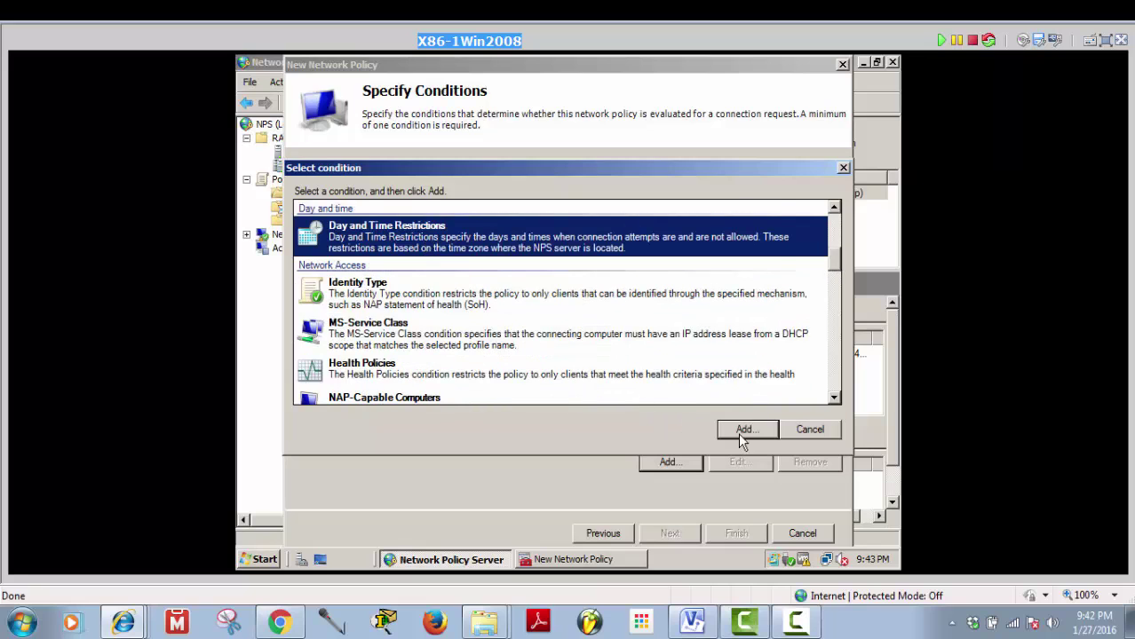
click(744, 430)
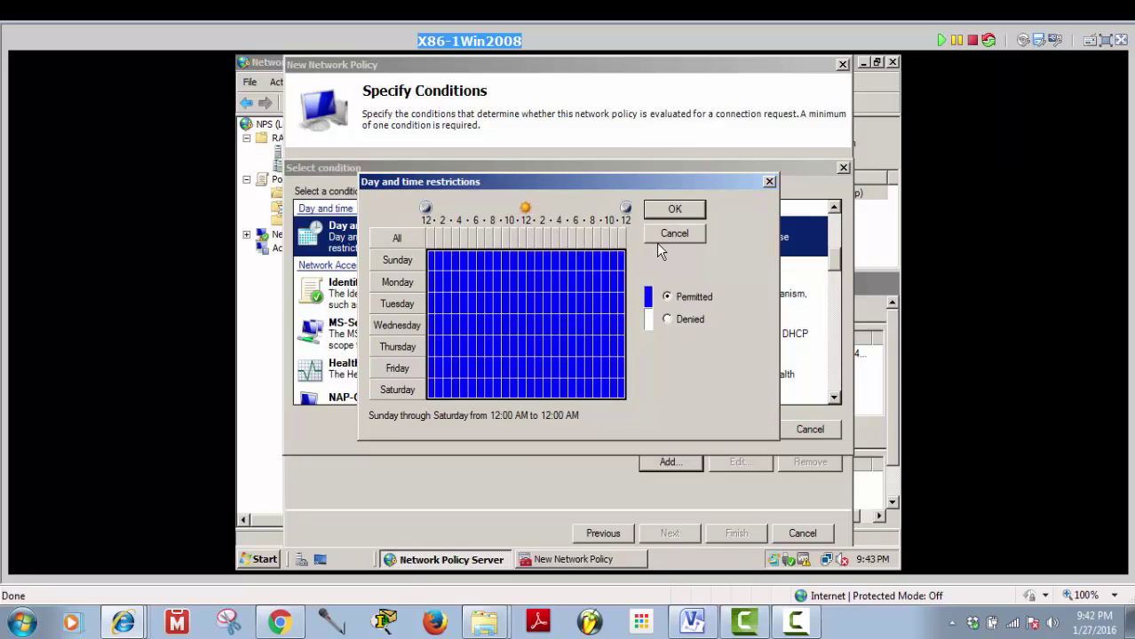
click(674, 211)
Keep Access granted with default settings, finish, and confirm Policy appears under Network Policies.
click(680, 535)
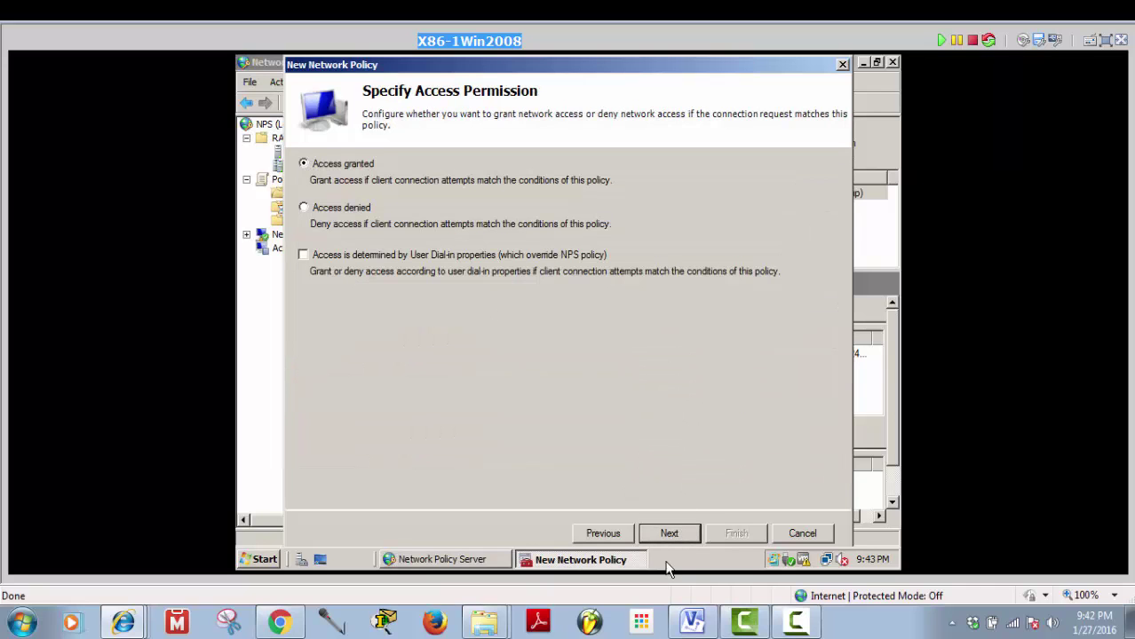
click(670, 539)
click(675, 539)
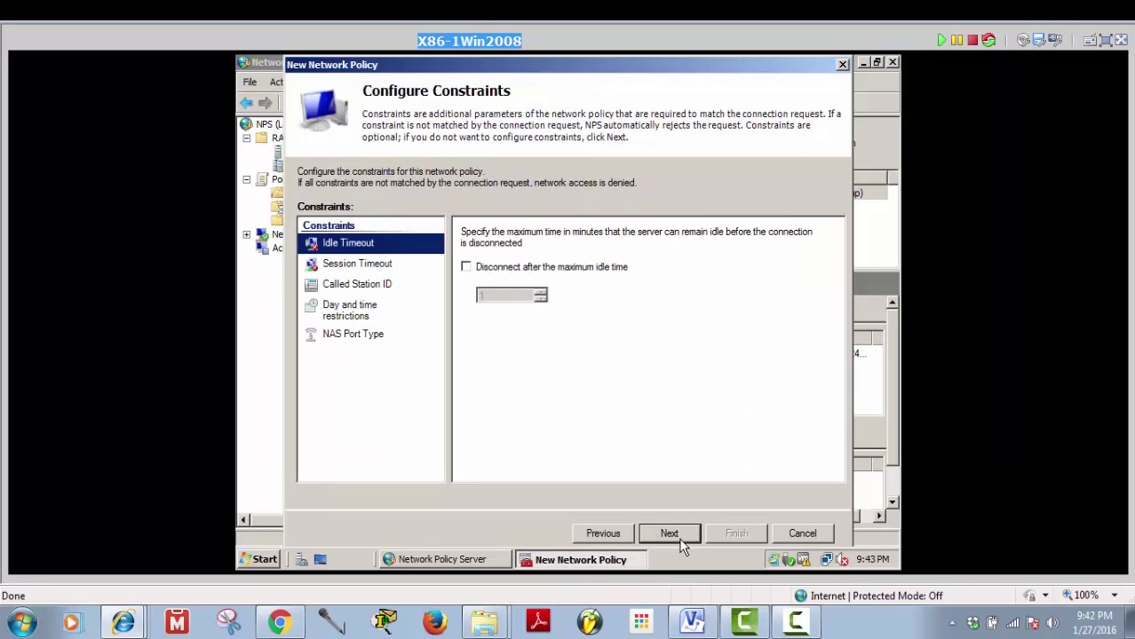
click(672, 536)
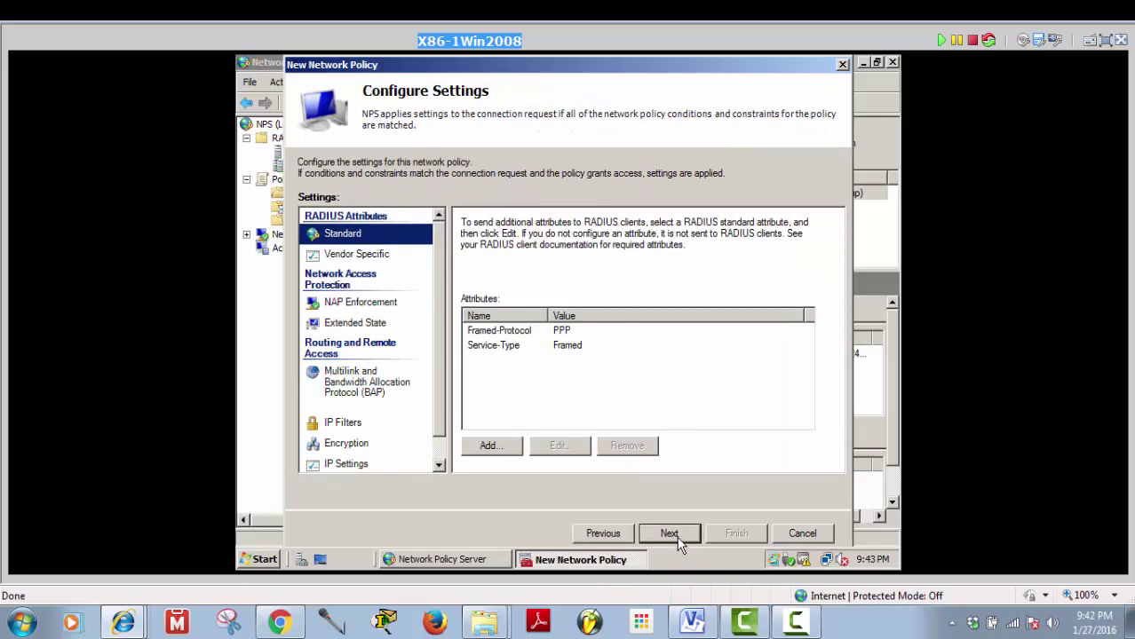
click(679, 542)
click(724, 534)
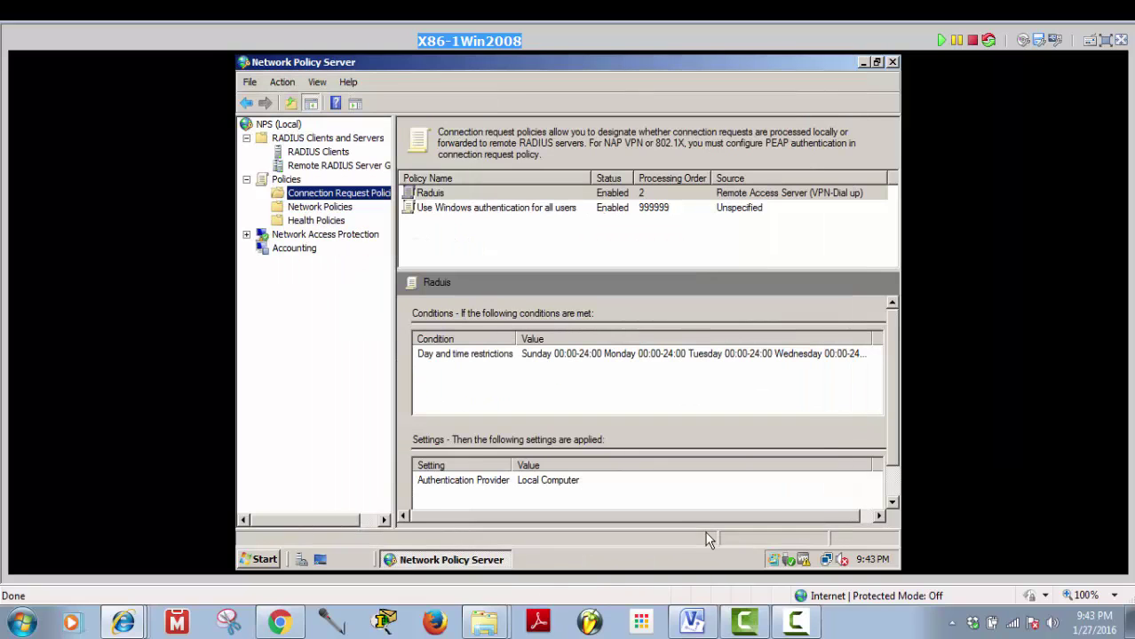
click(312, 210)
click(345, 193)
click(336, 212)
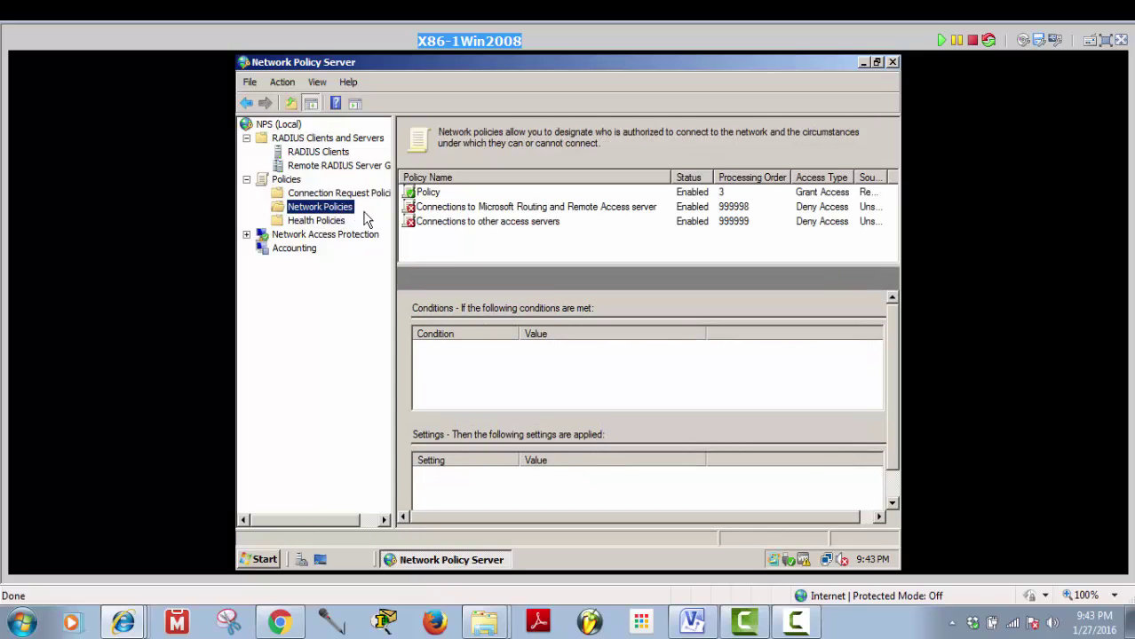
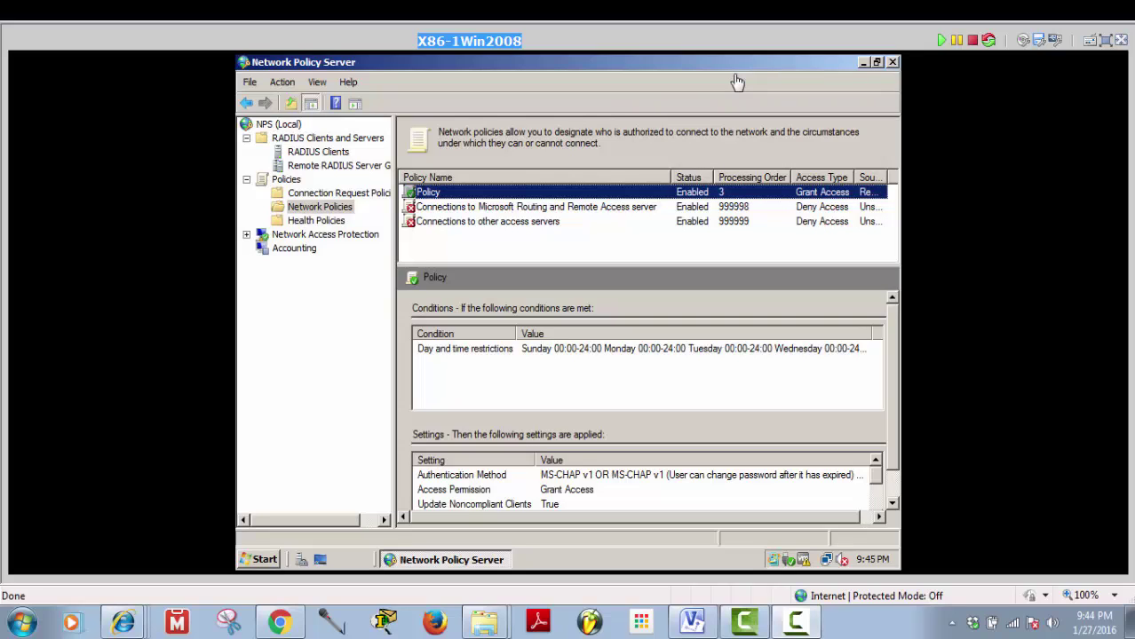
Close the Network Policy Server console on DC1 and switch to the X86-2-Win2008 member server.
click(811, 82)
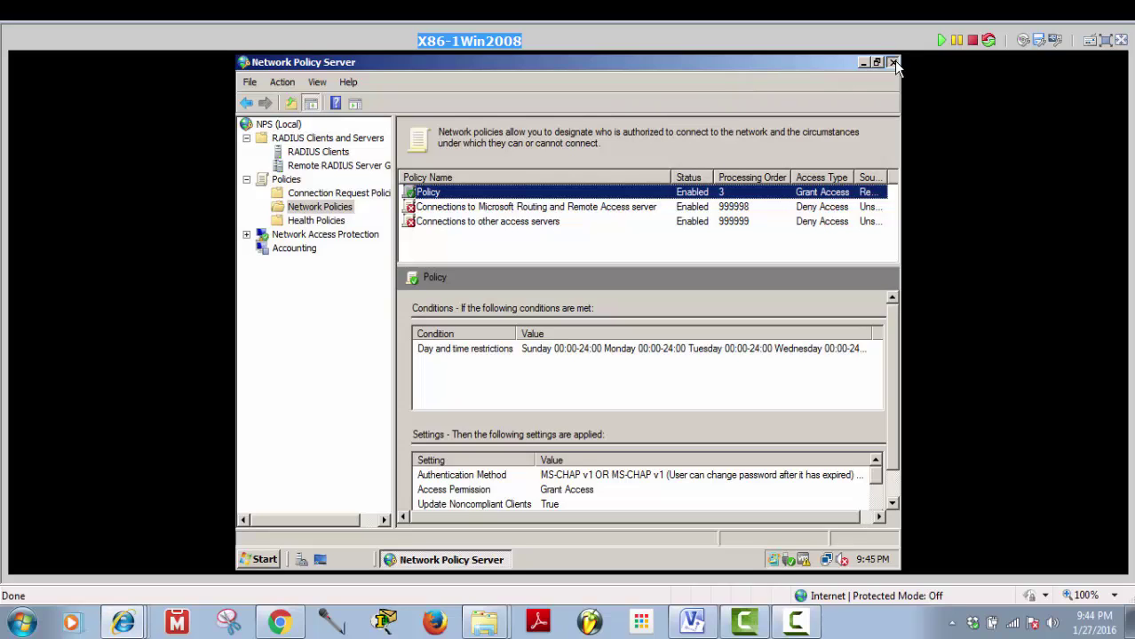
click(894, 63)
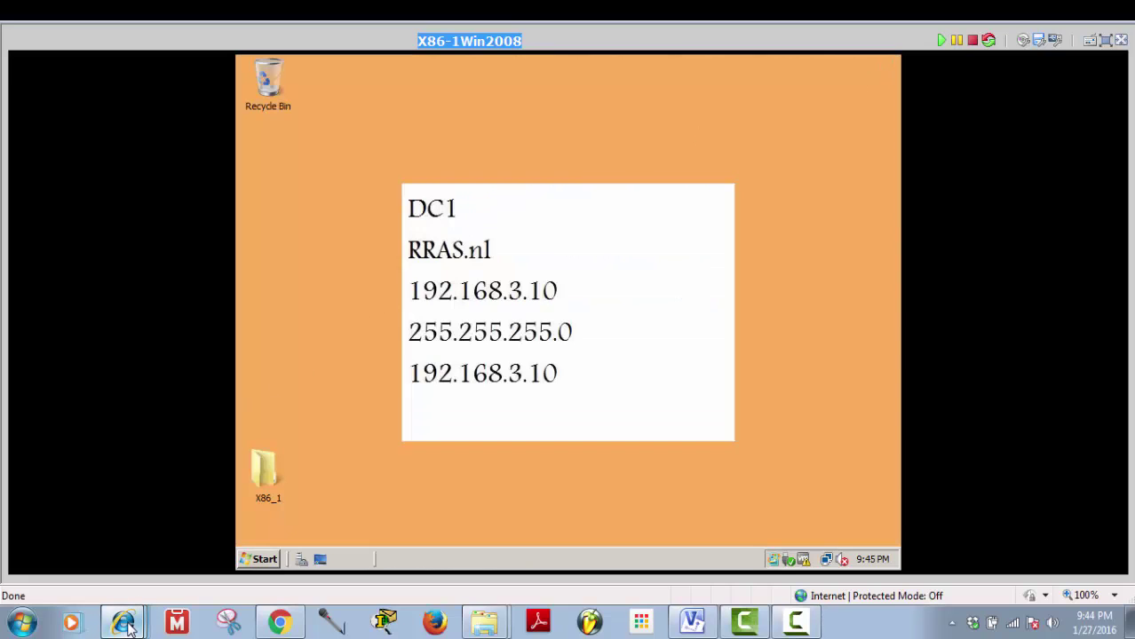
mouse_move(122, 622)
click(146, 583)
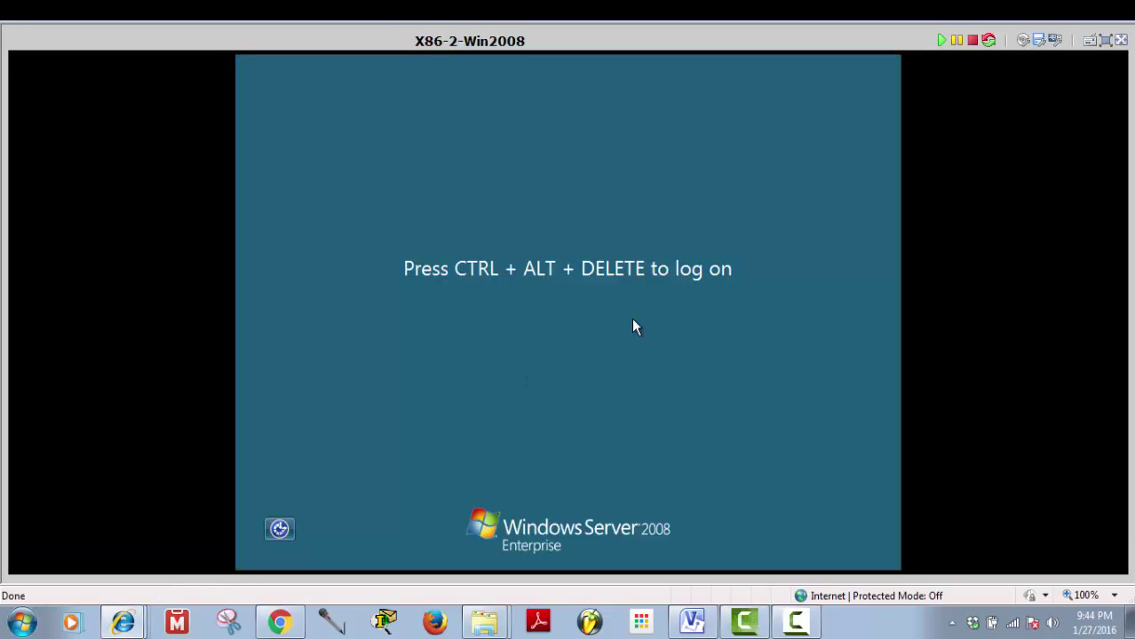
Log on to the member server as Administrator with the account password.
key(ctrl+alt+Insert)
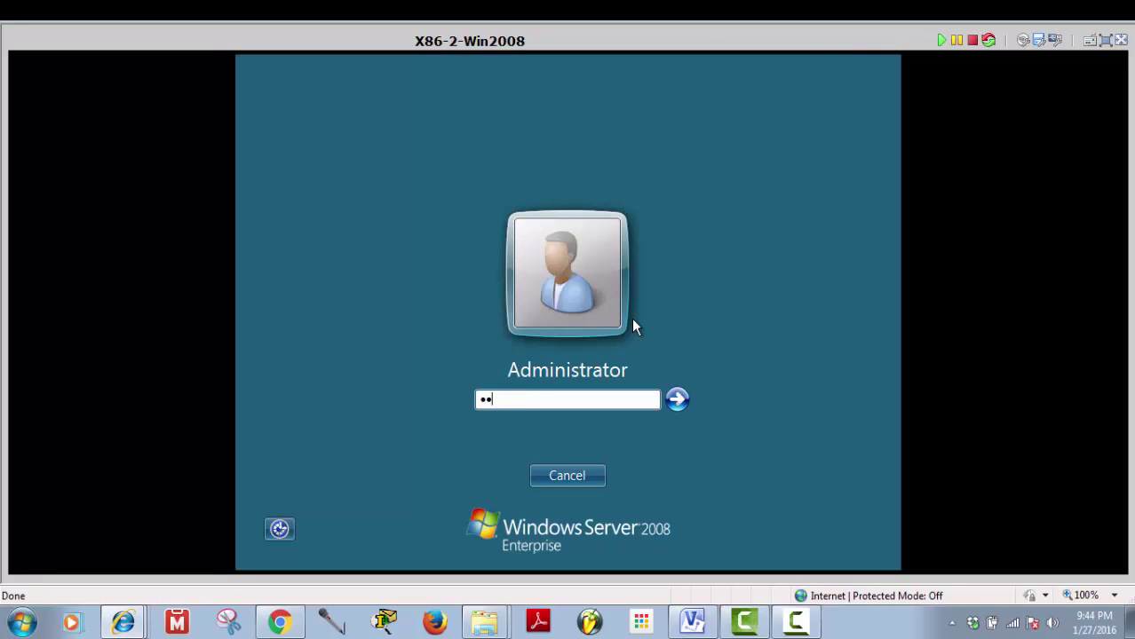
key(Return)
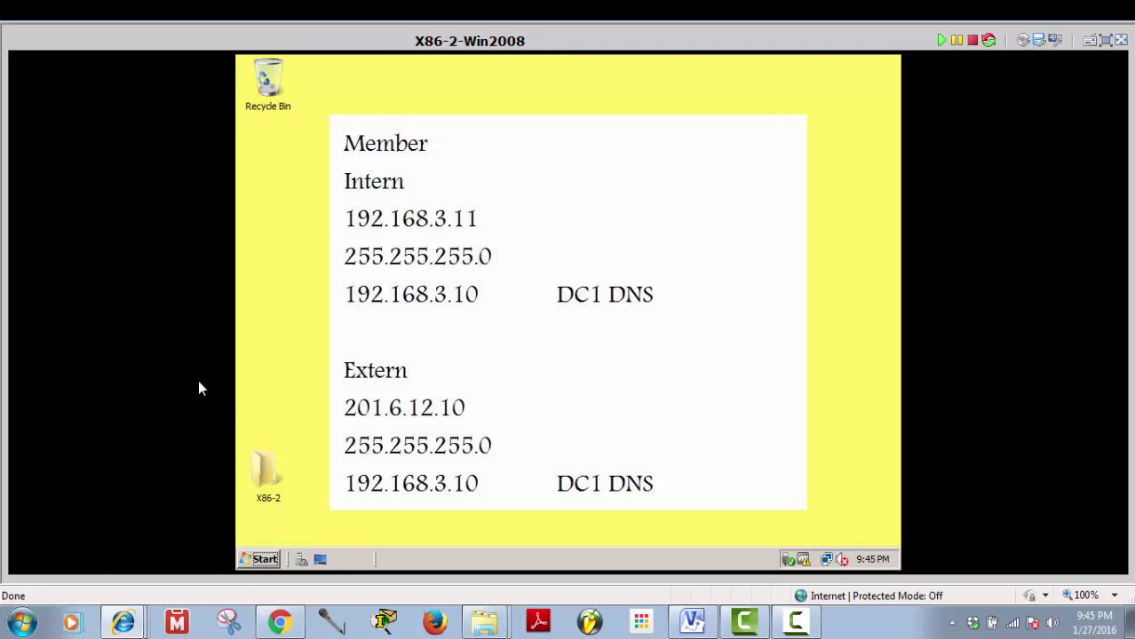
click(265, 561)
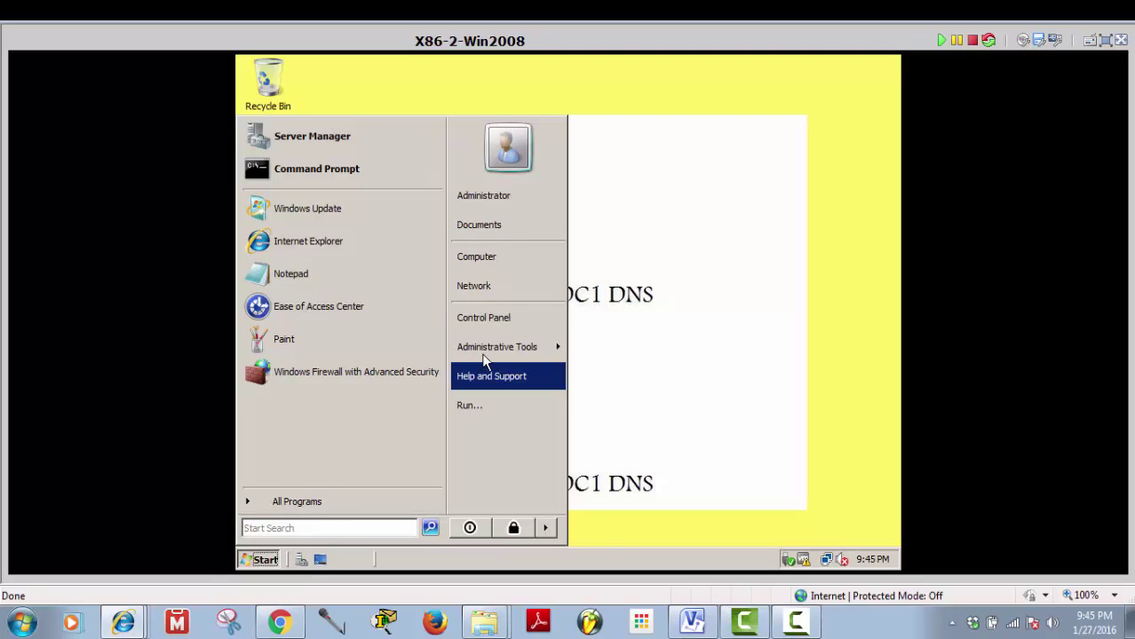
Launch Server Manager and view the Roles summary showing 0 of 17 roles installed.
click(497, 346)
click(302, 559)
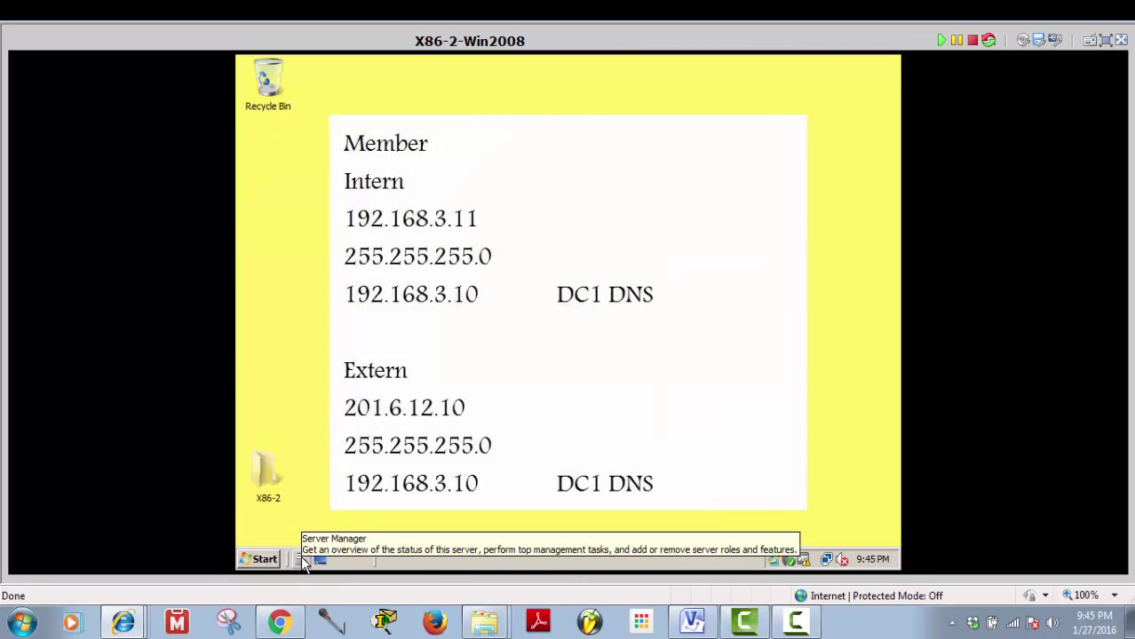
click(302, 558)
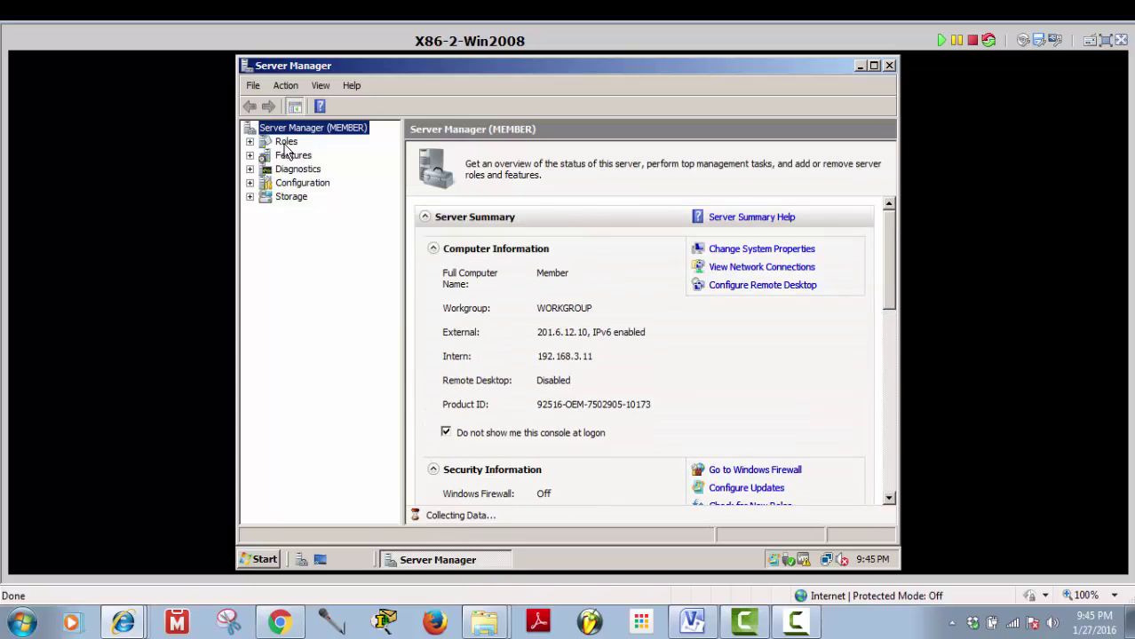
click(285, 145)
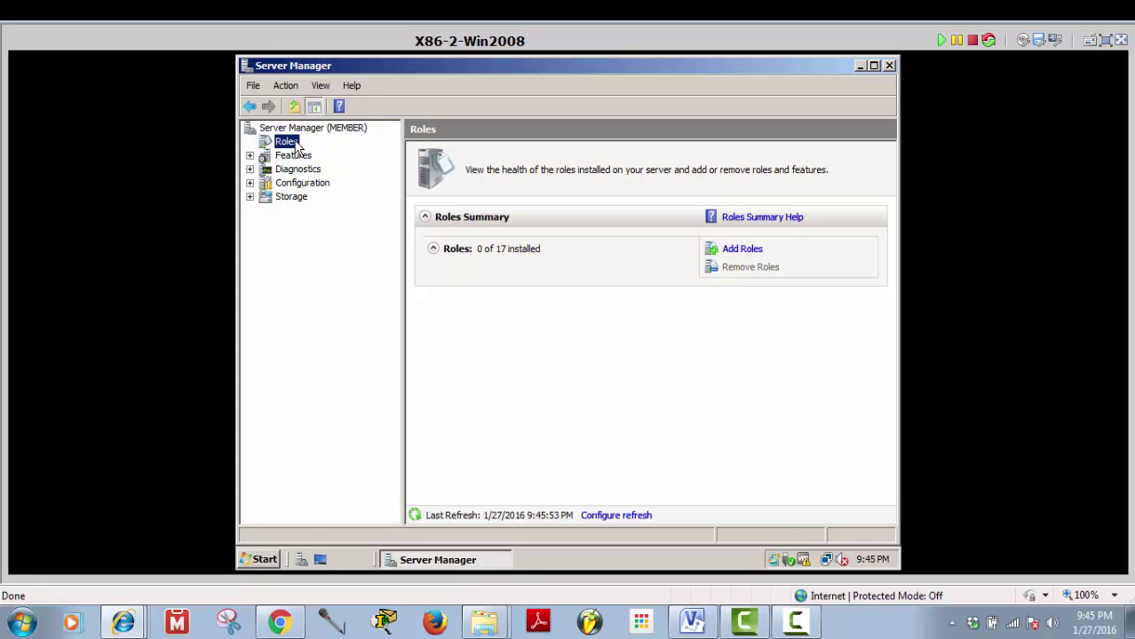
Install Network Policy and Access Services with Routing and Remote Access Services, including Remote Access Service and Routing.
click(740, 249)
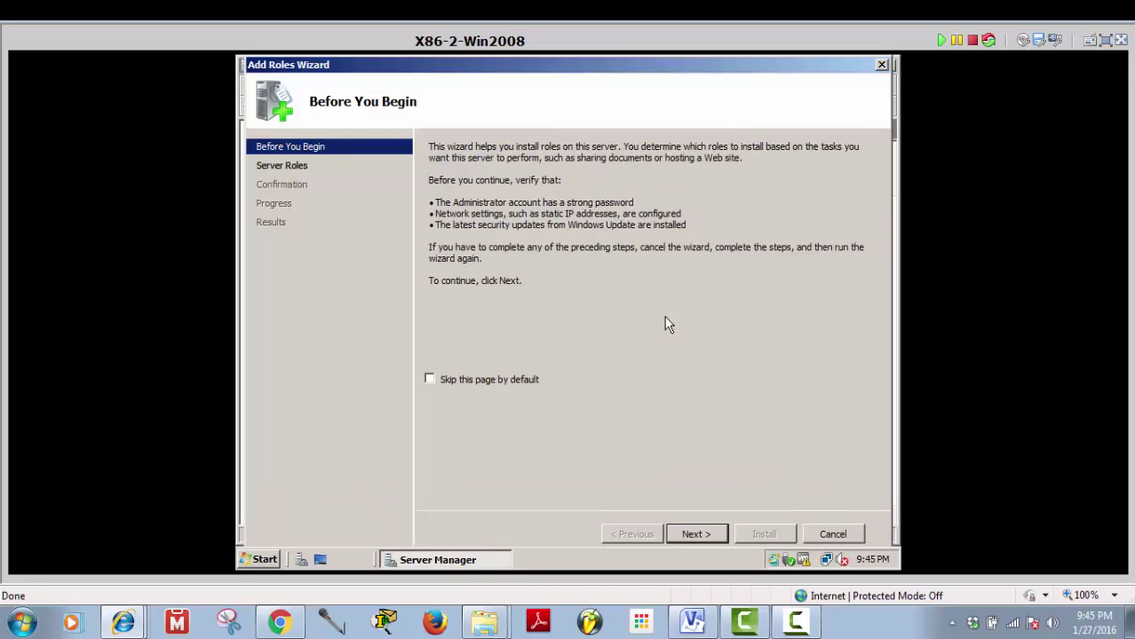
click(694, 533)
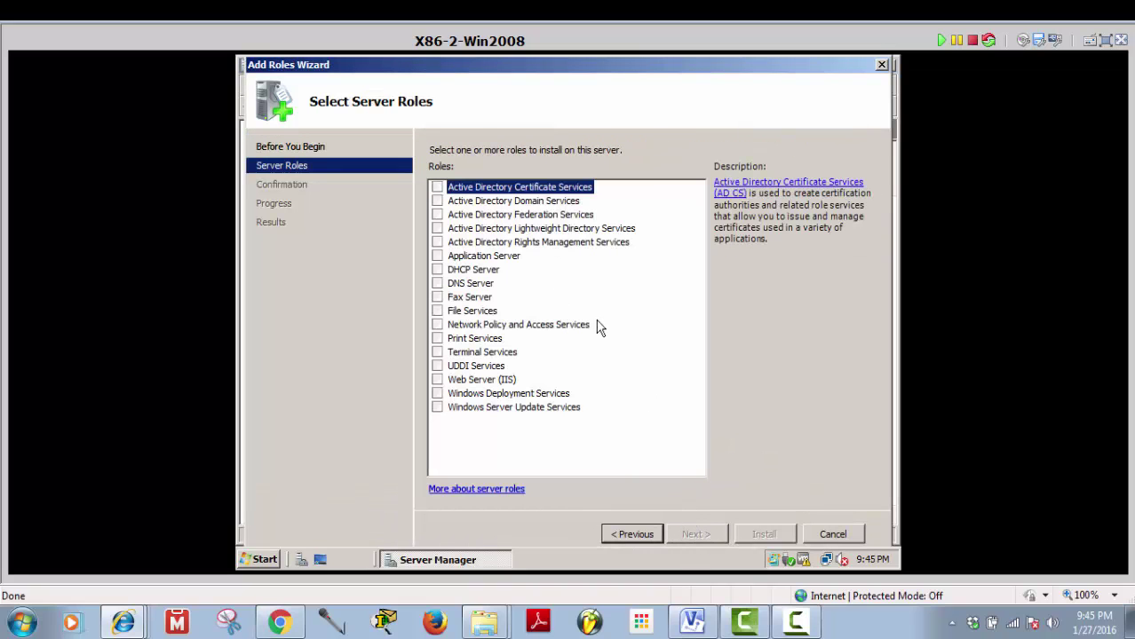
click(437, 325)
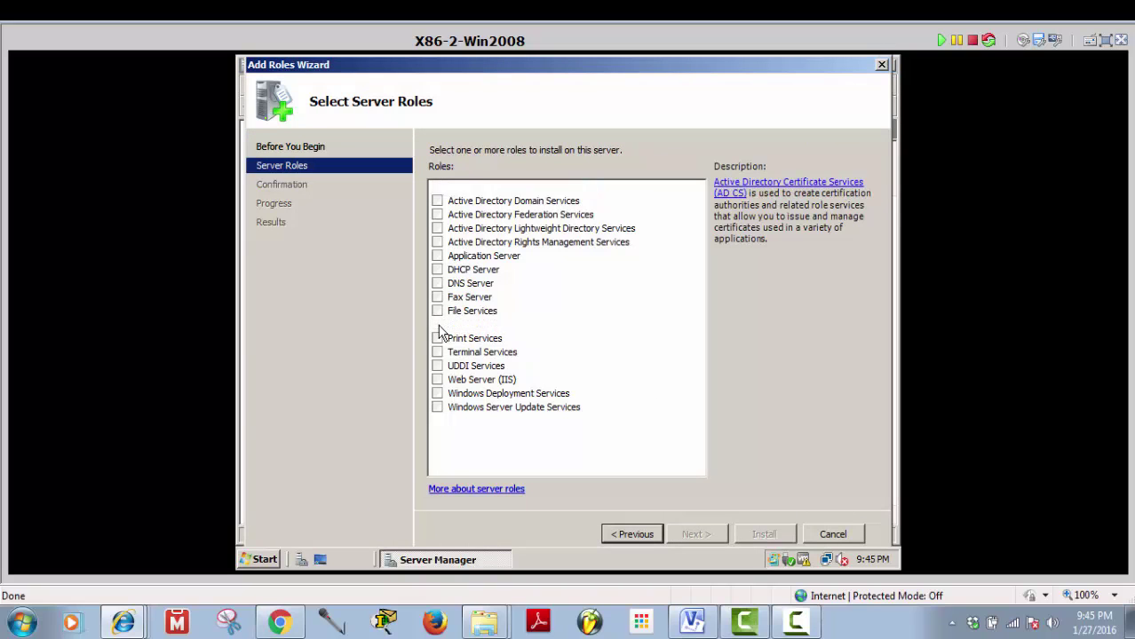
click(695, 533)
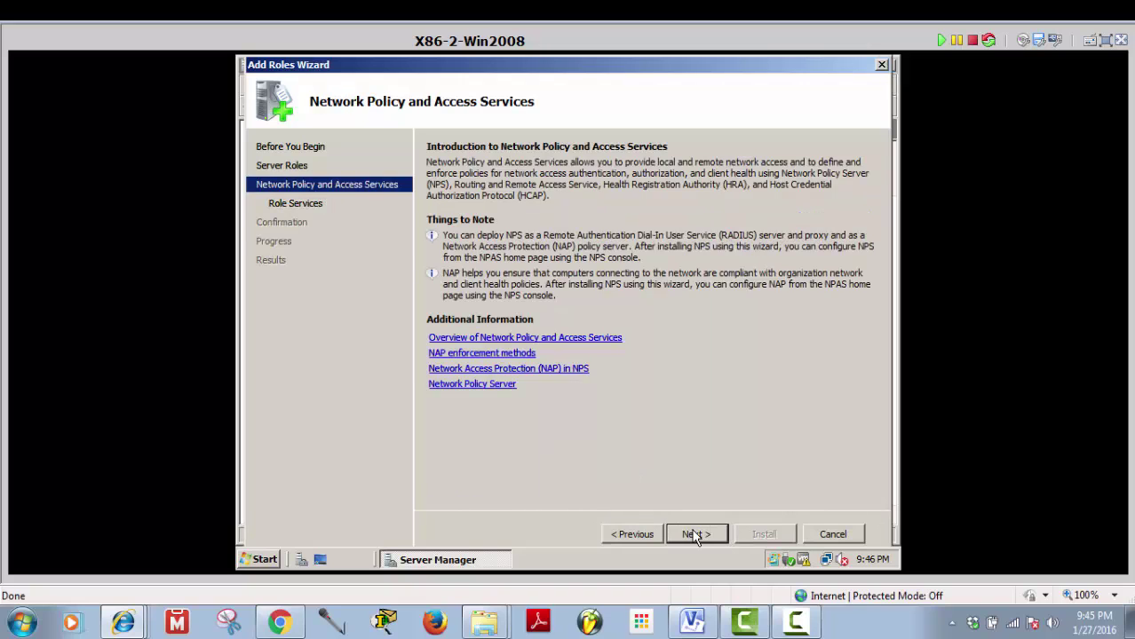
click(694, 533)
click(461, 206)
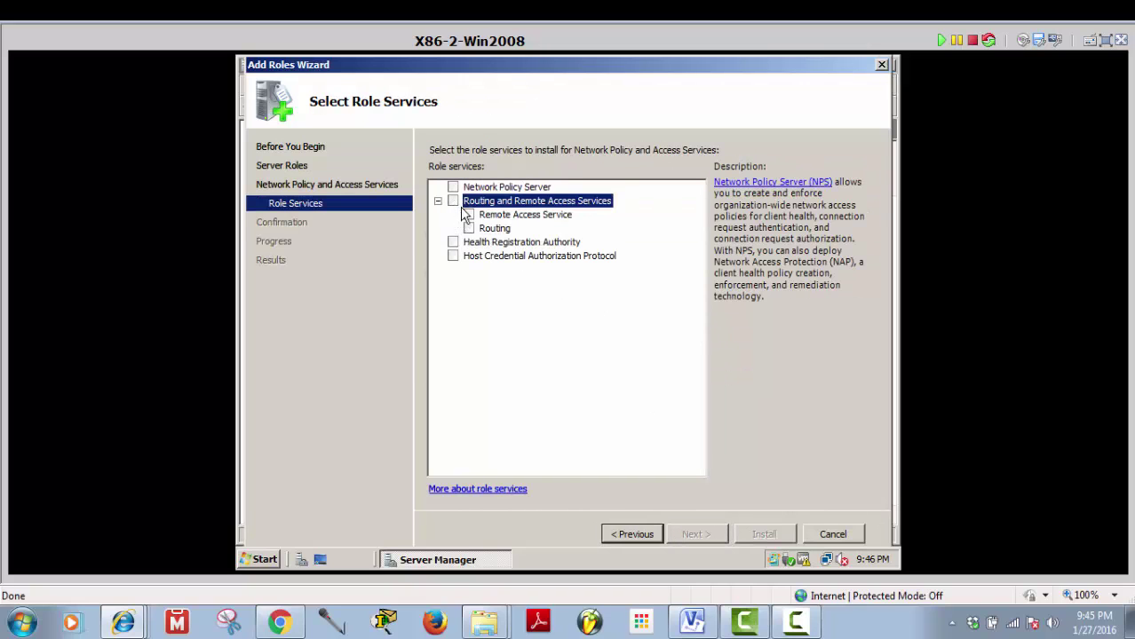
click(453, 201)
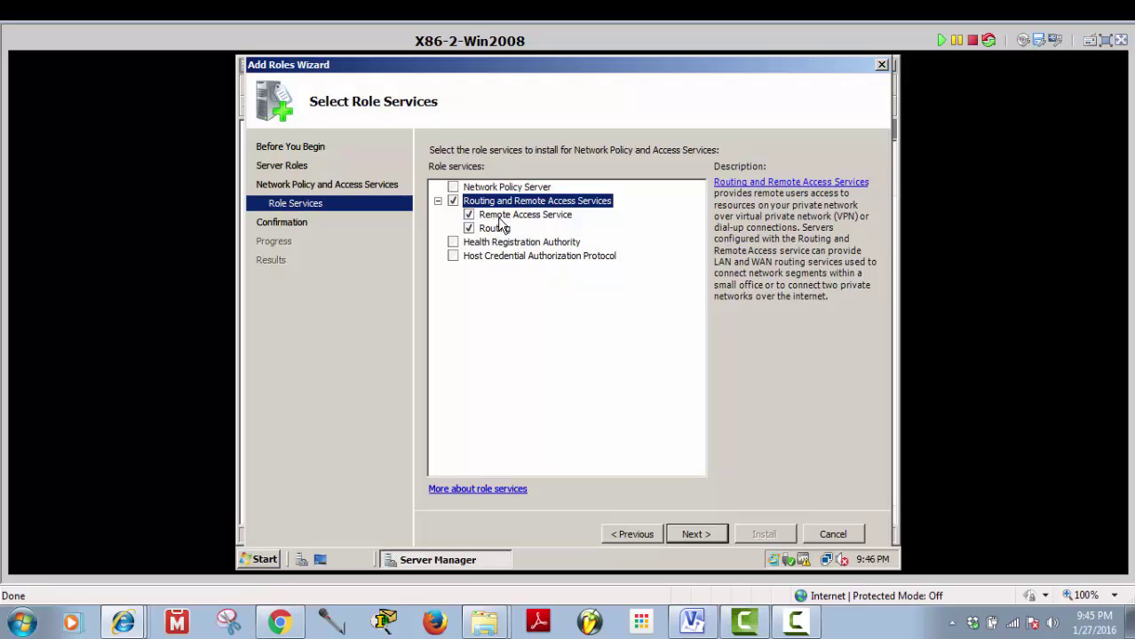
click(698, 535)
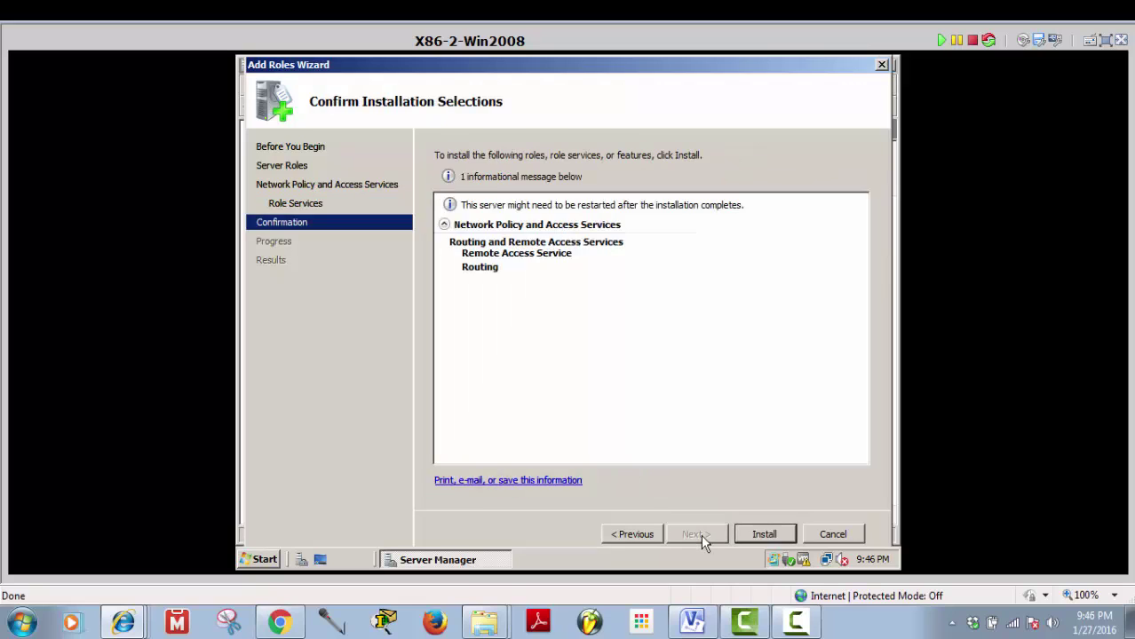
click(761, 535)
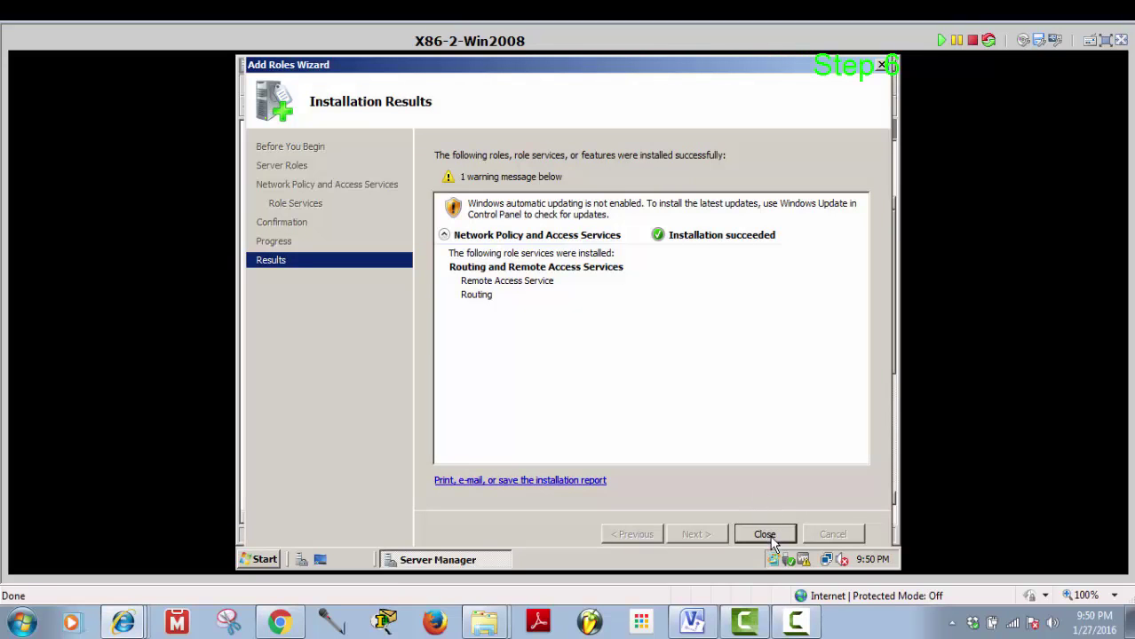
click(765, 533)
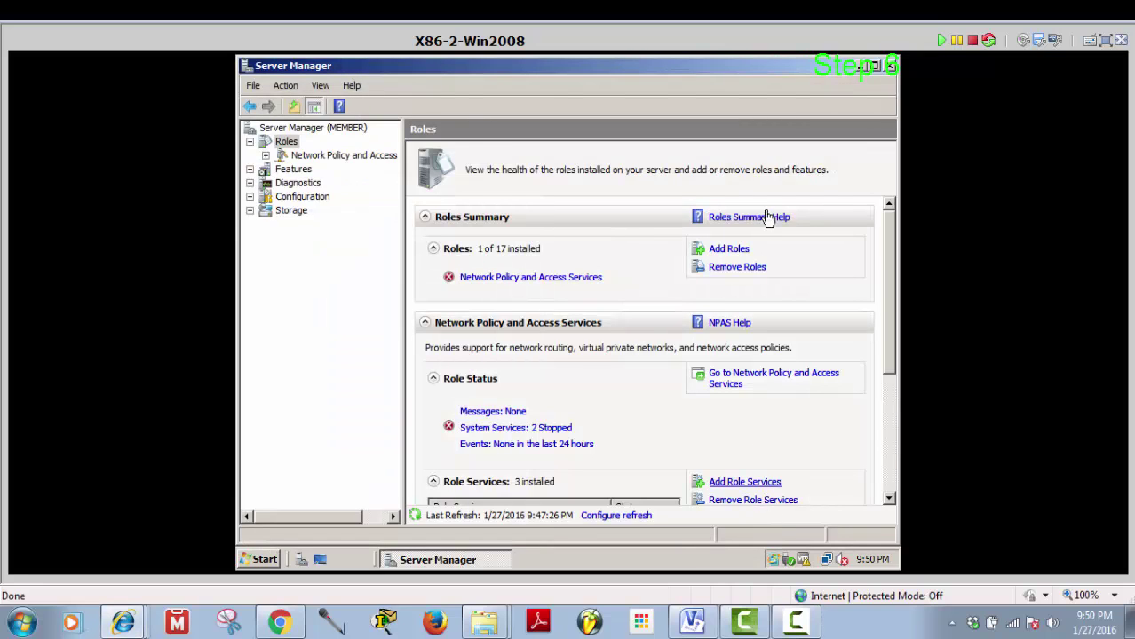
Close Server Manager and open Routing and Remote Access maximized, with MEMBER (local) selected.
click(889, 64)
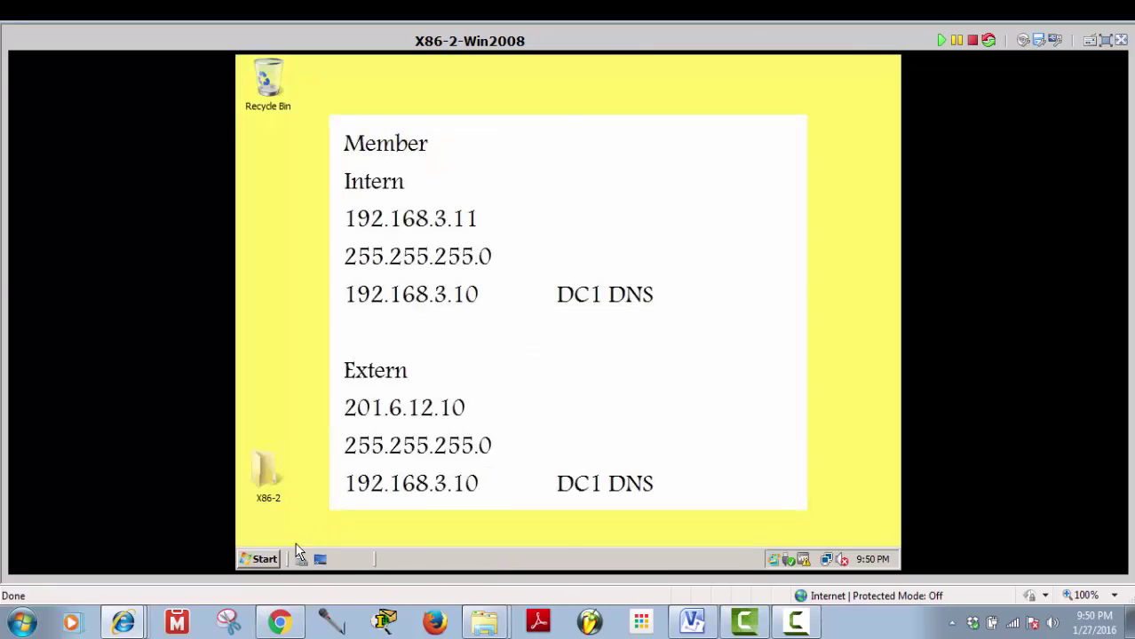
click(269, 558)
mouse_move(515, 348)
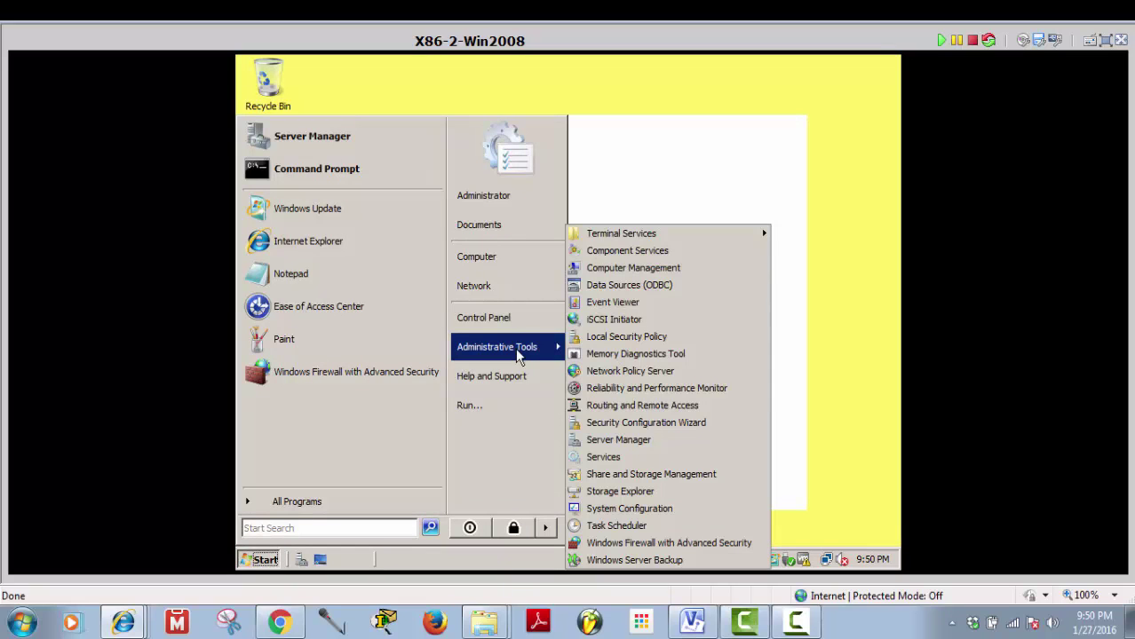
click(648, 408)
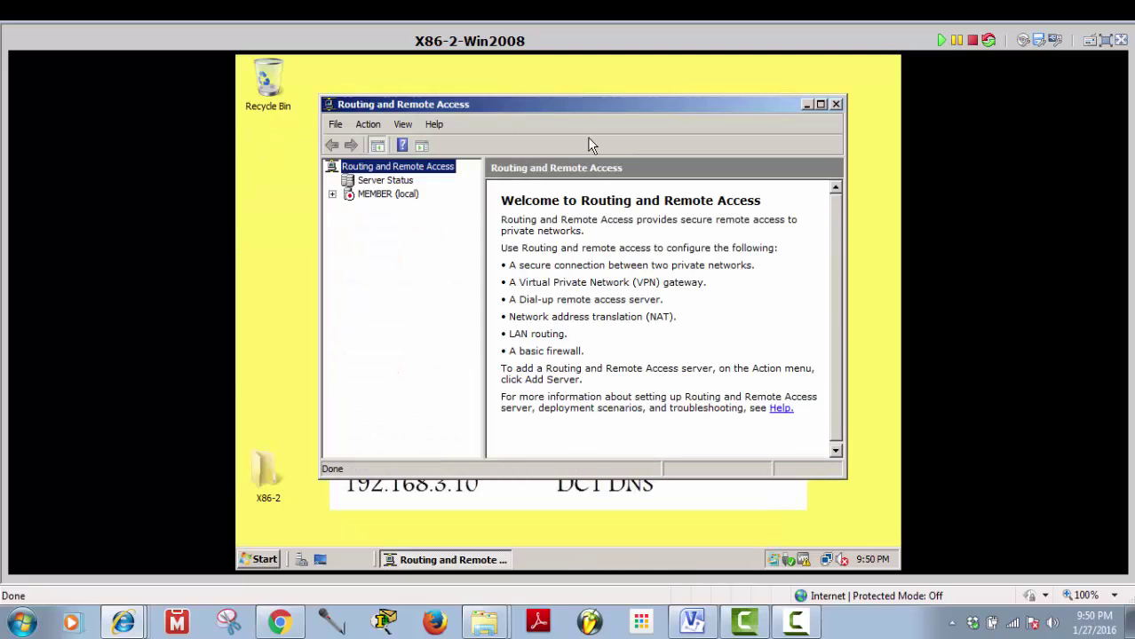
click(818, 105)
click(288, 155)
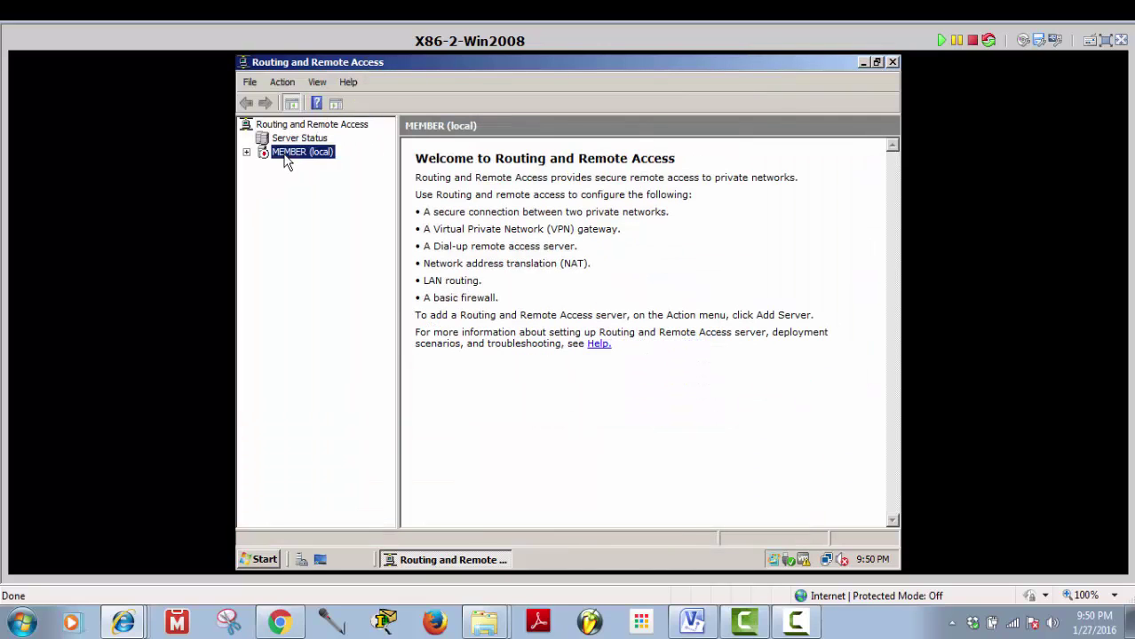
Configure MEMBER for remote access with VPN enabled, using External as the Internet interface.
right_click(300, 154)
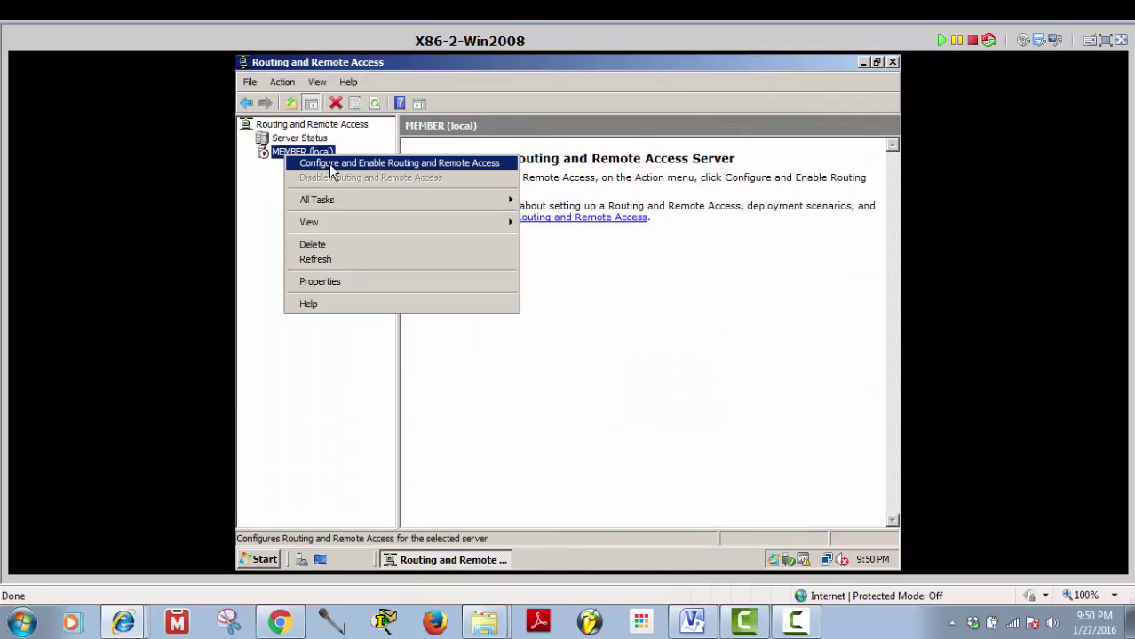
click(328, 164)
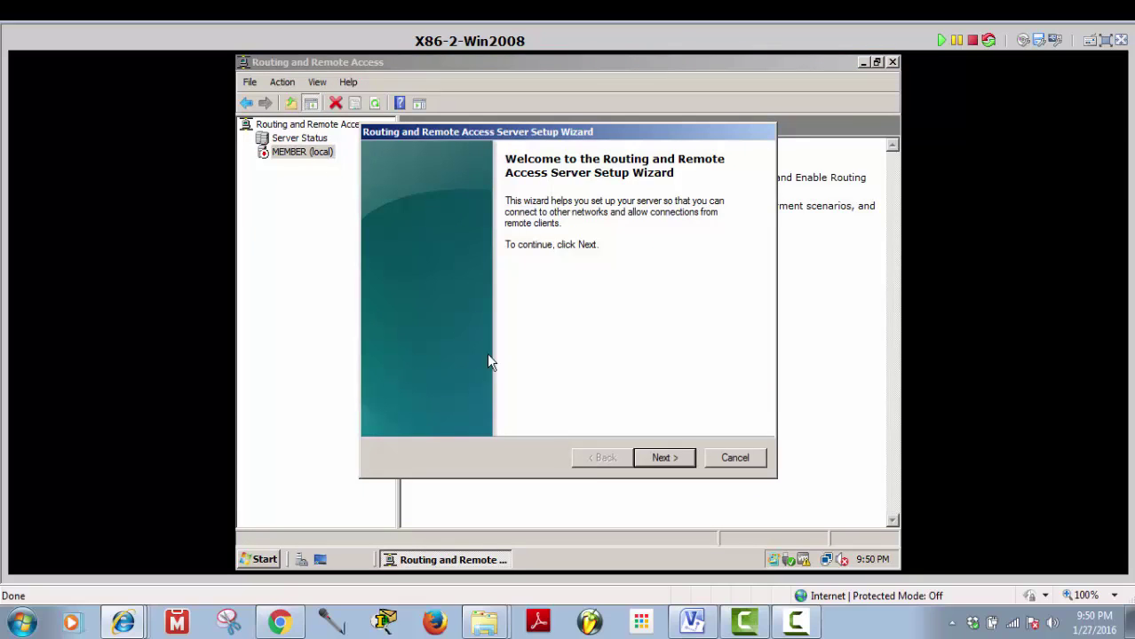
click(650, 458)
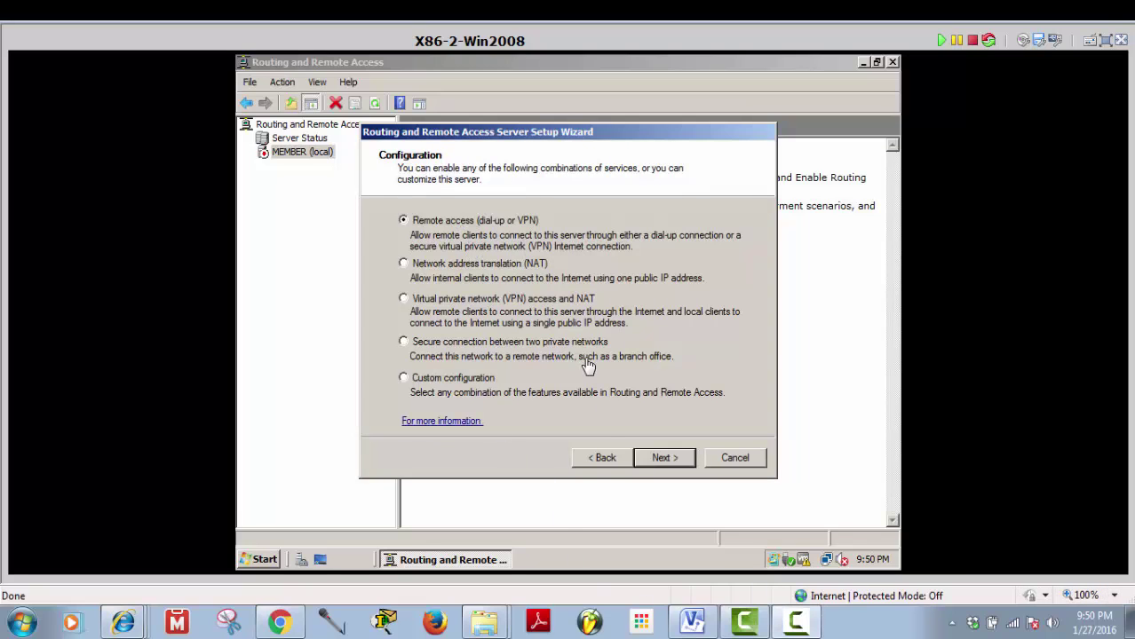
click(660, 460)
click(427, 239)
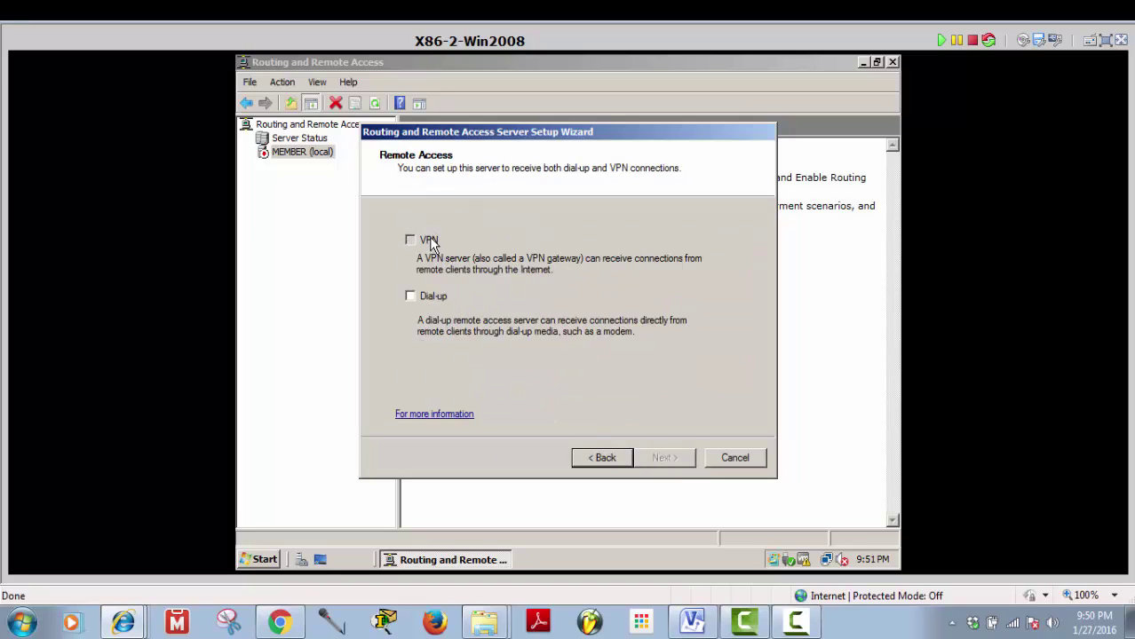
click(667, 459)
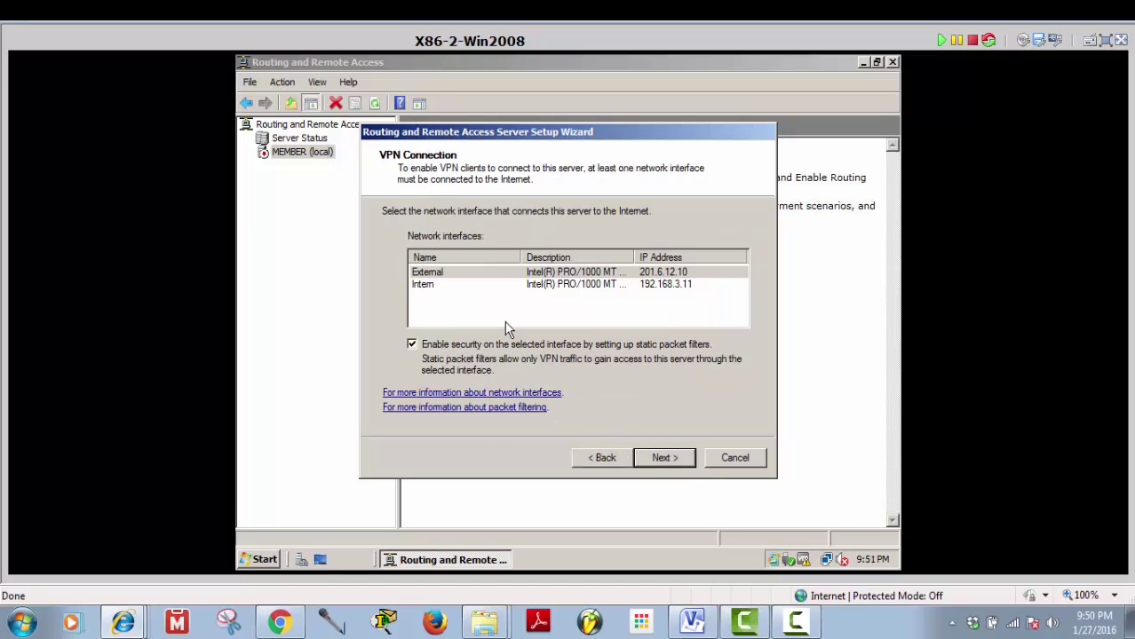
click(548, 275)
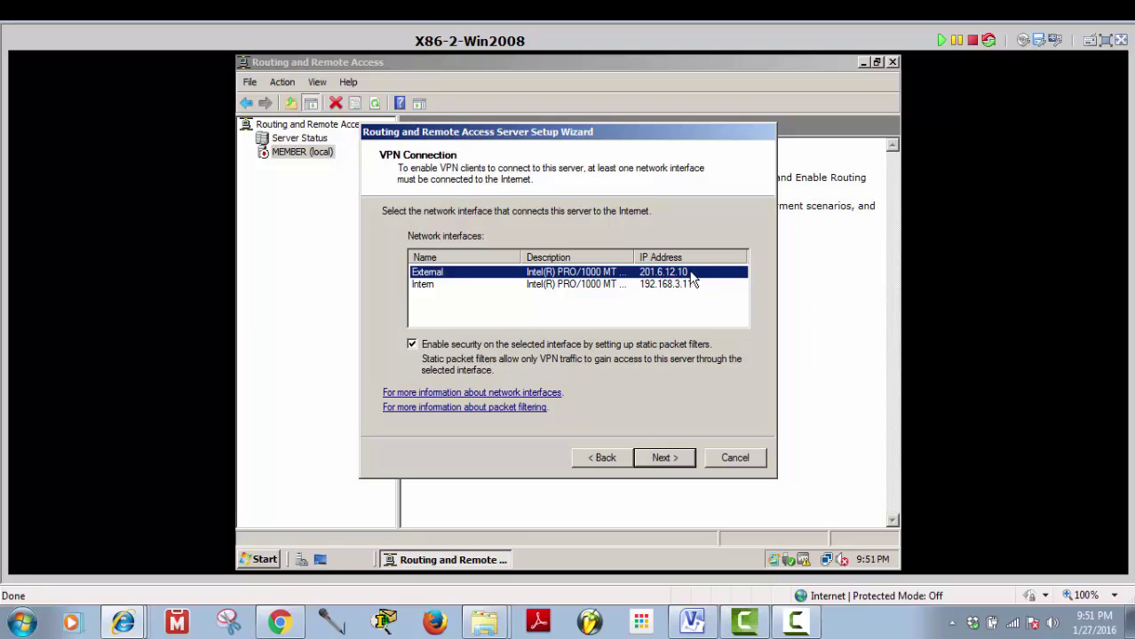
click(672, 457)
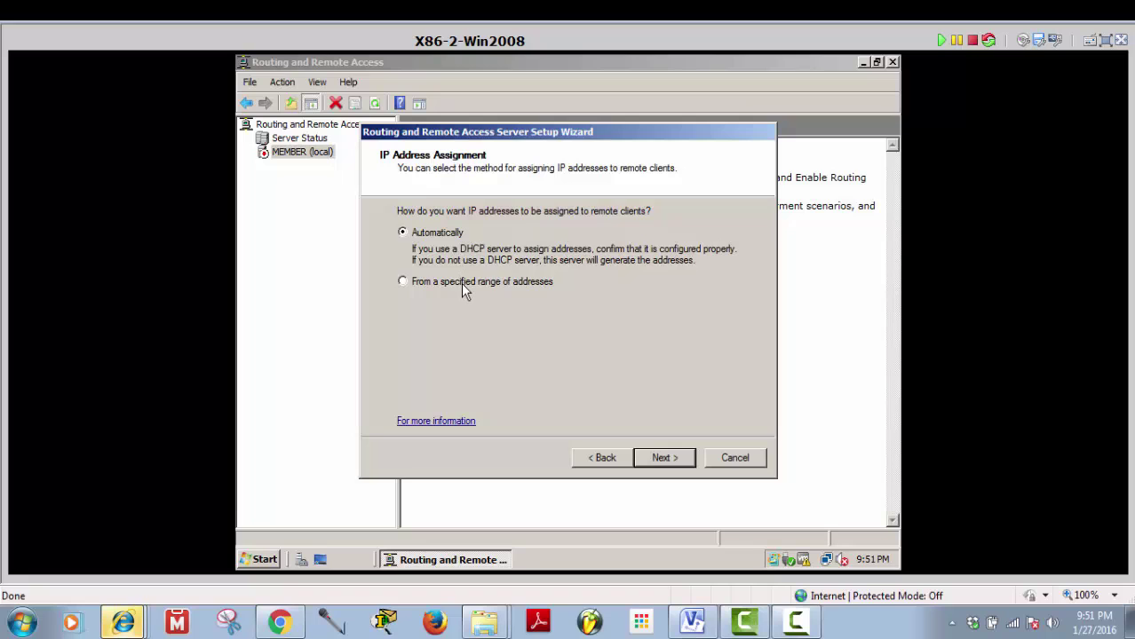
Define a client address range from 192.168.3.150 to 192.168.3.200.
click(461, 283)
click(657, 457)
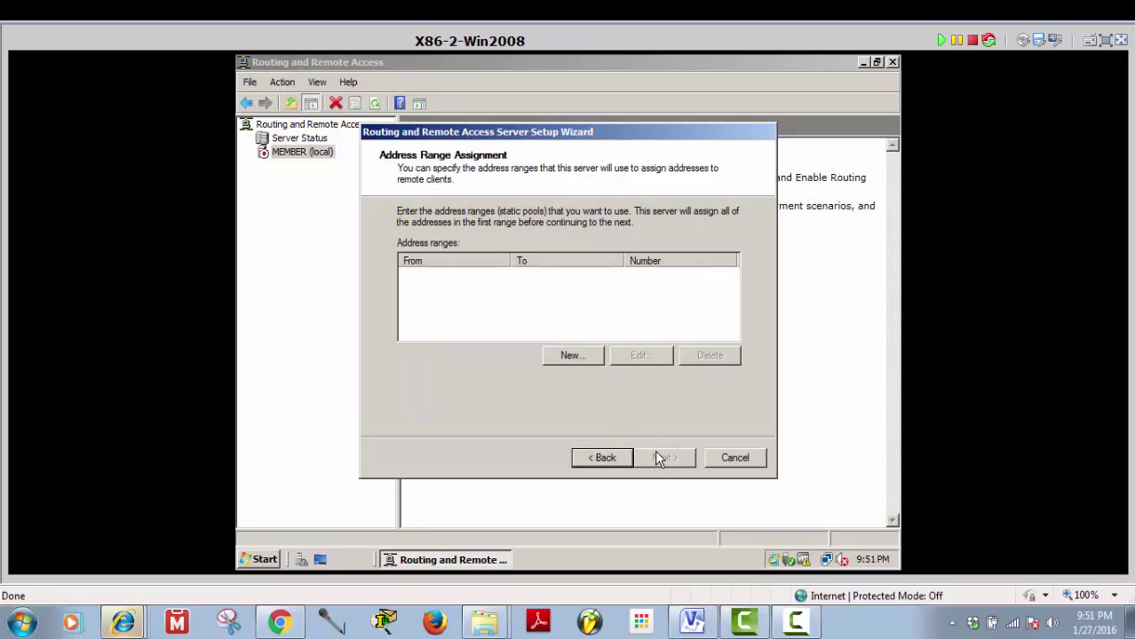
click(579, 349)
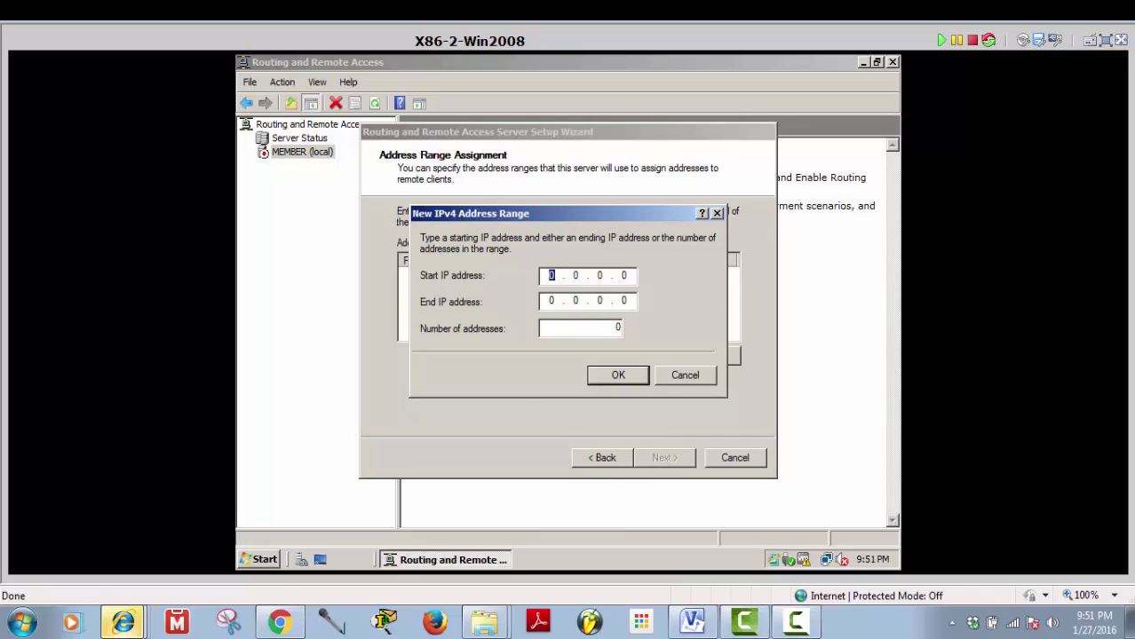
text(201.6)
key(BackSpace)
key(BackSpace)
key(BackSpace)
key(BackSpace)
key(BackSpace)
key(BackSpace)
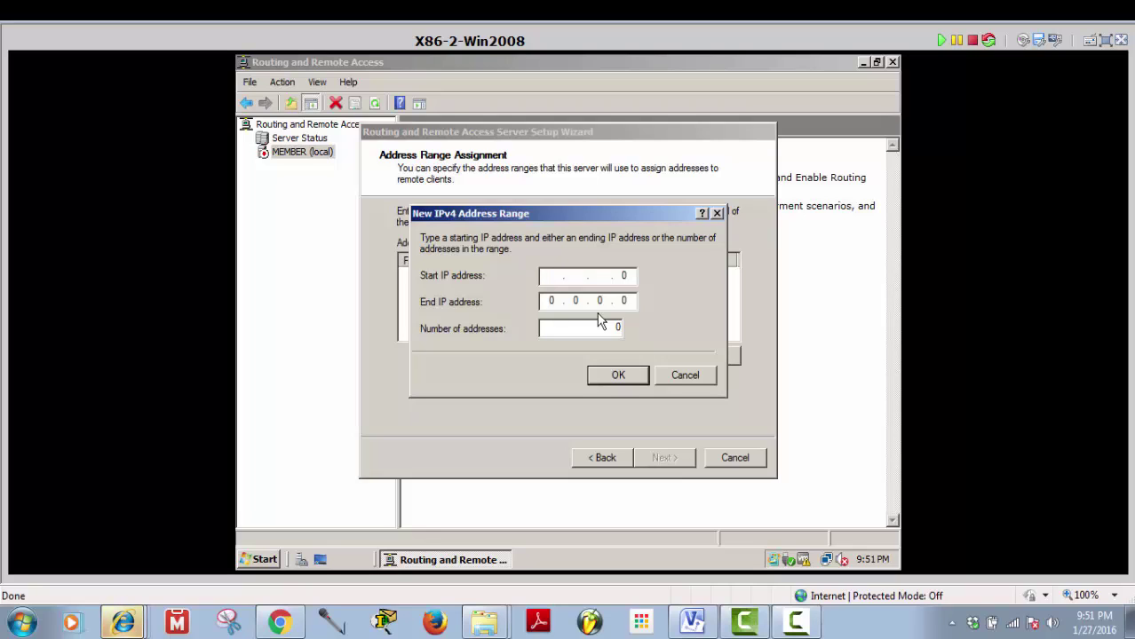
text(192)
text(168)
text(3.150)
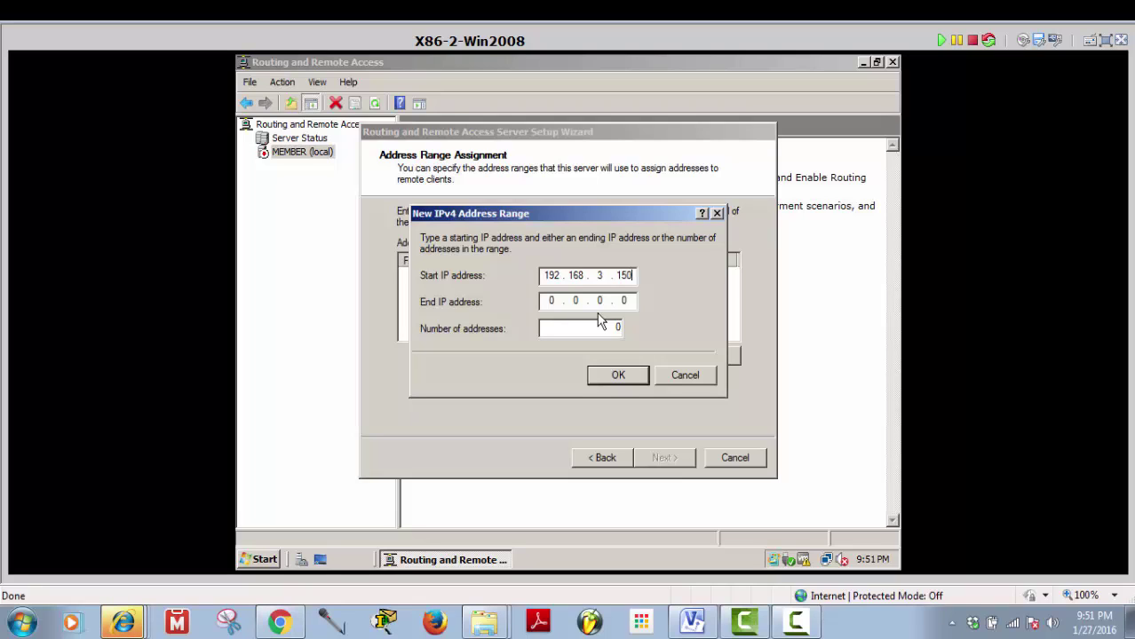
text(1921683.200)
click(615, 377)
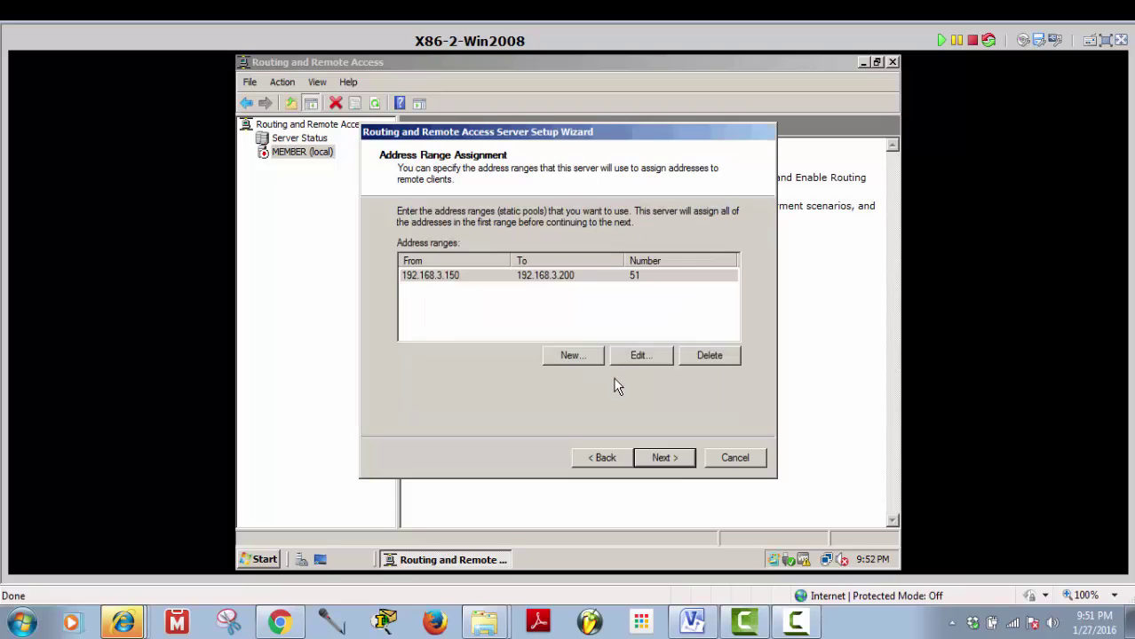
click(661, 459)
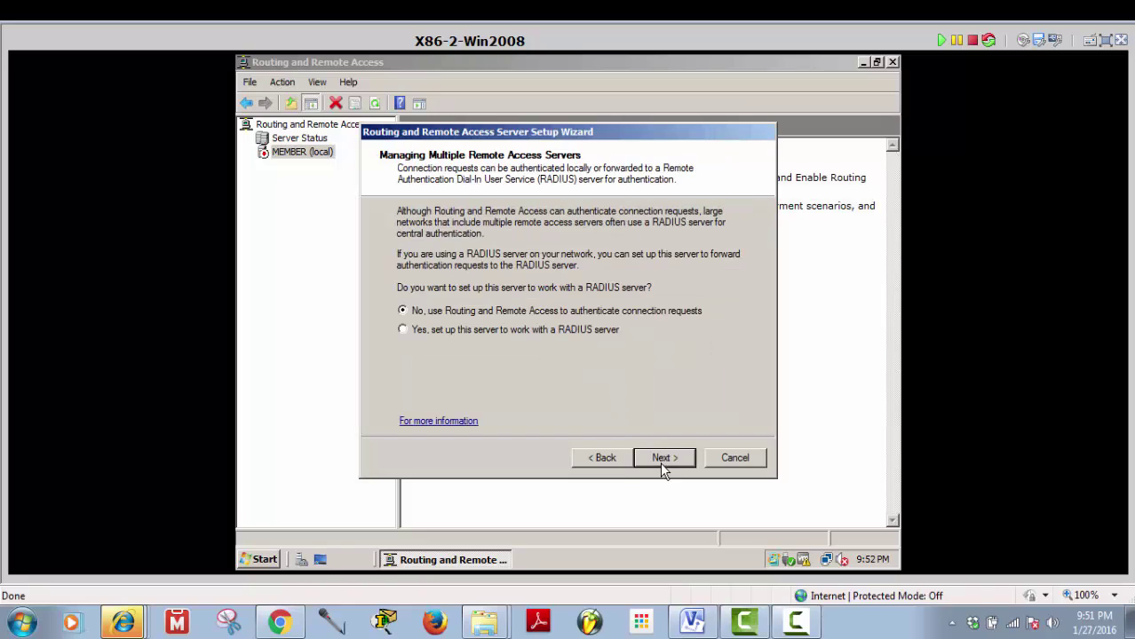
Choose RADIUS authentication with DC1 as primary RADIUS server and enter the shared secret.
click(504, 331)
click(661, 458)
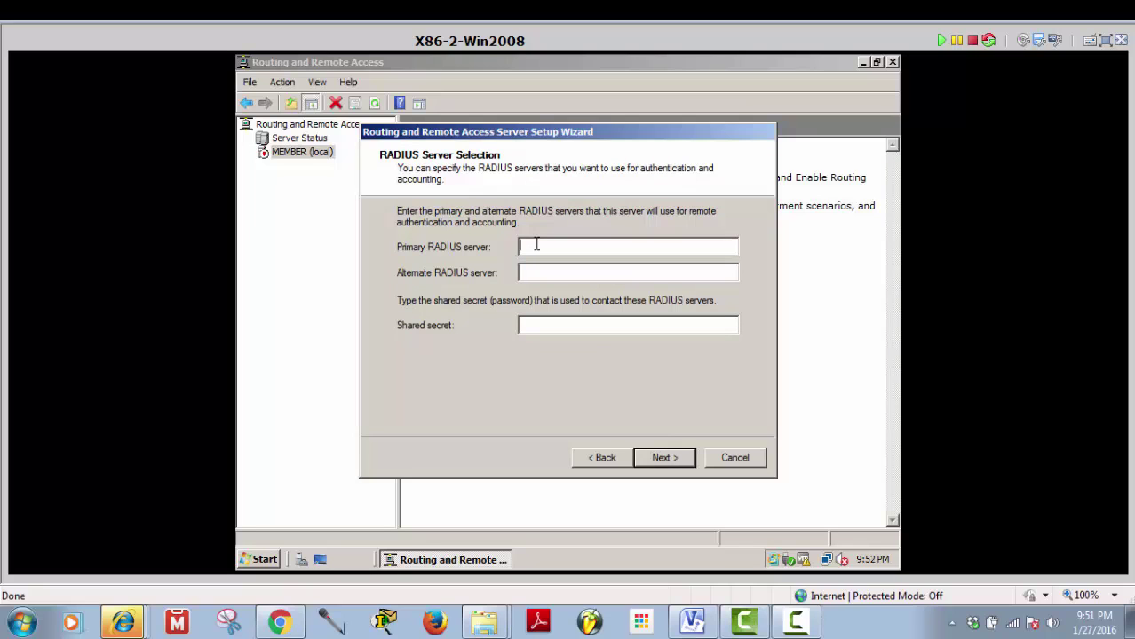
text(DC1)
drag(544, 245, 482, 247)
click(546, 325)
Finish the setup wizard, acknowledging the DHCP Relay Agent notice.
click(664, 459)
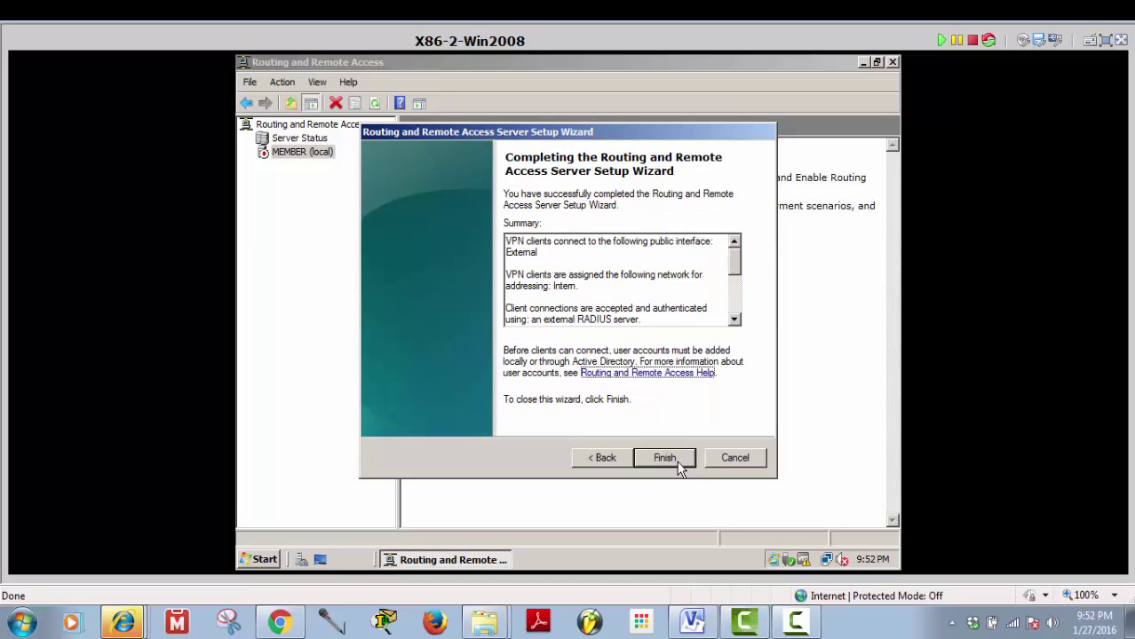
click(665, 457)
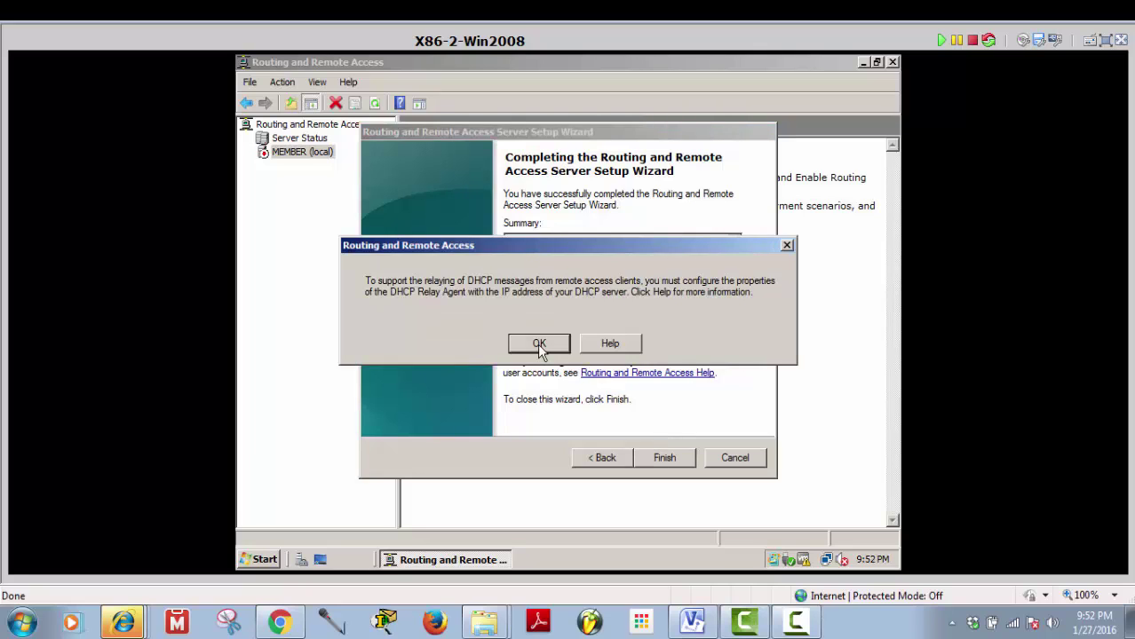
click(537, 343)
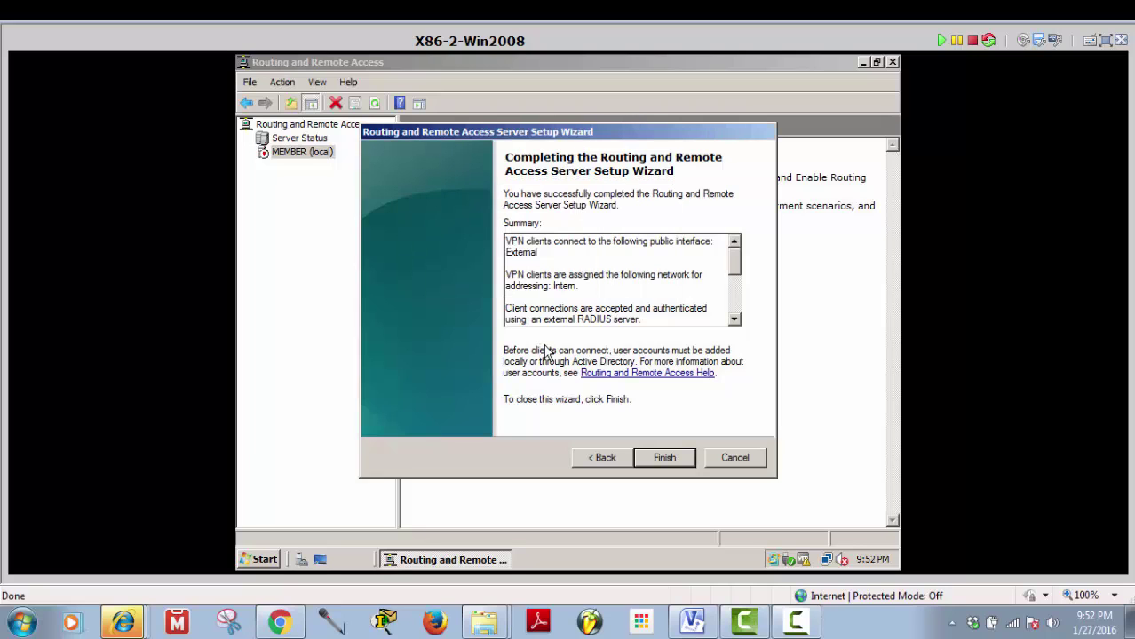
click(666, 460)
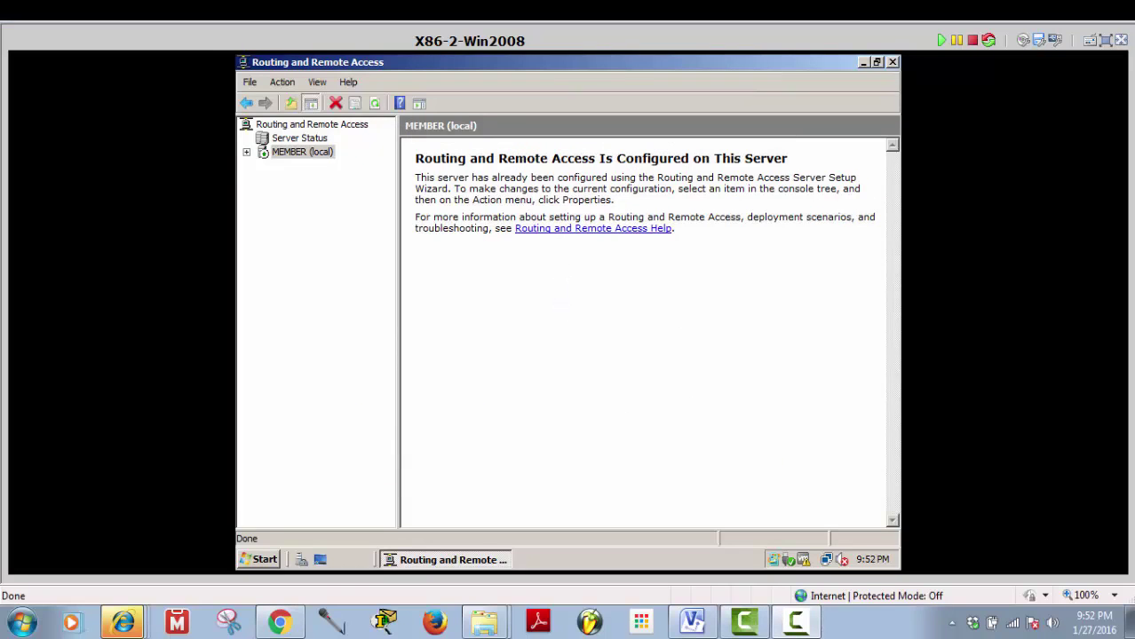
Open the Ports properties for MEMBER and inspect the PPPoE and PPTP device settings.
click(246, 152)
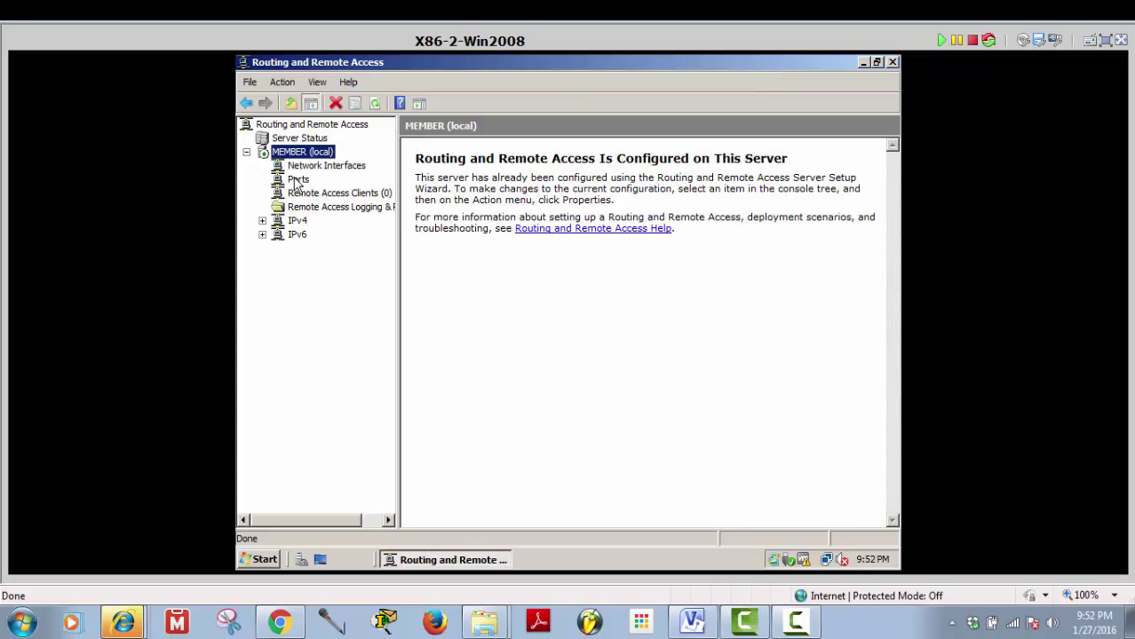
click(300, 181)
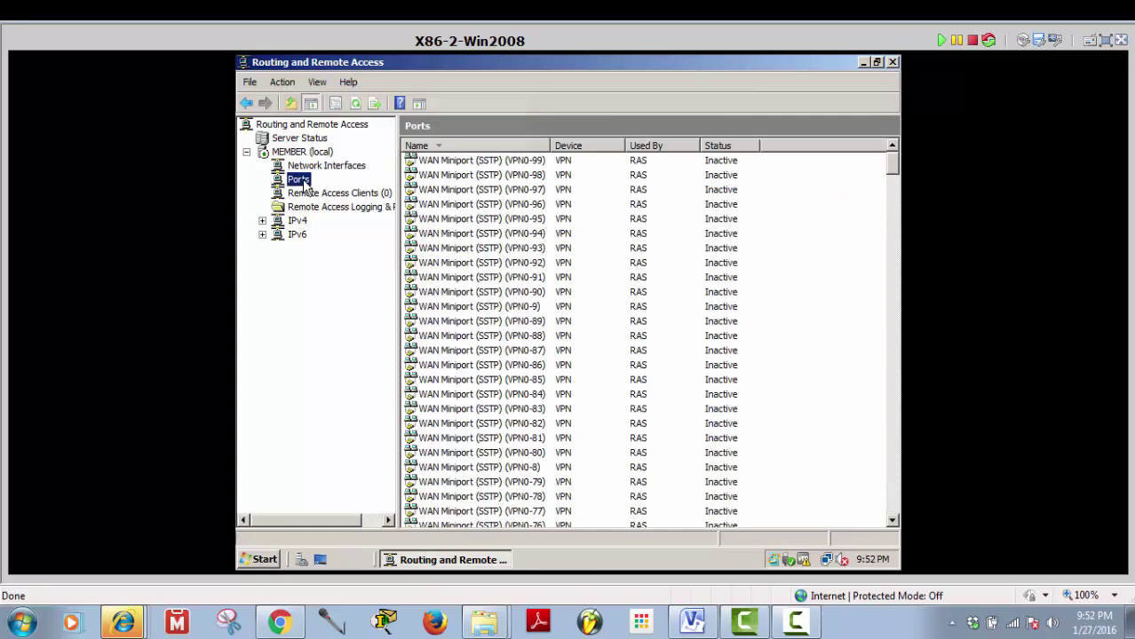
right_click(304, 181)
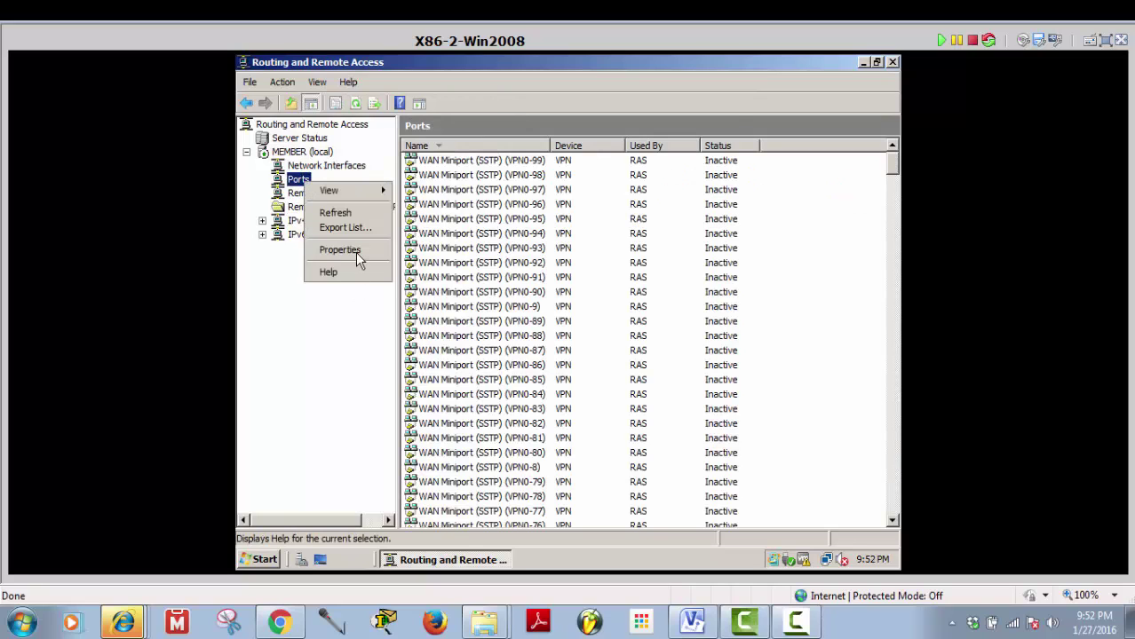
click(354, 249)
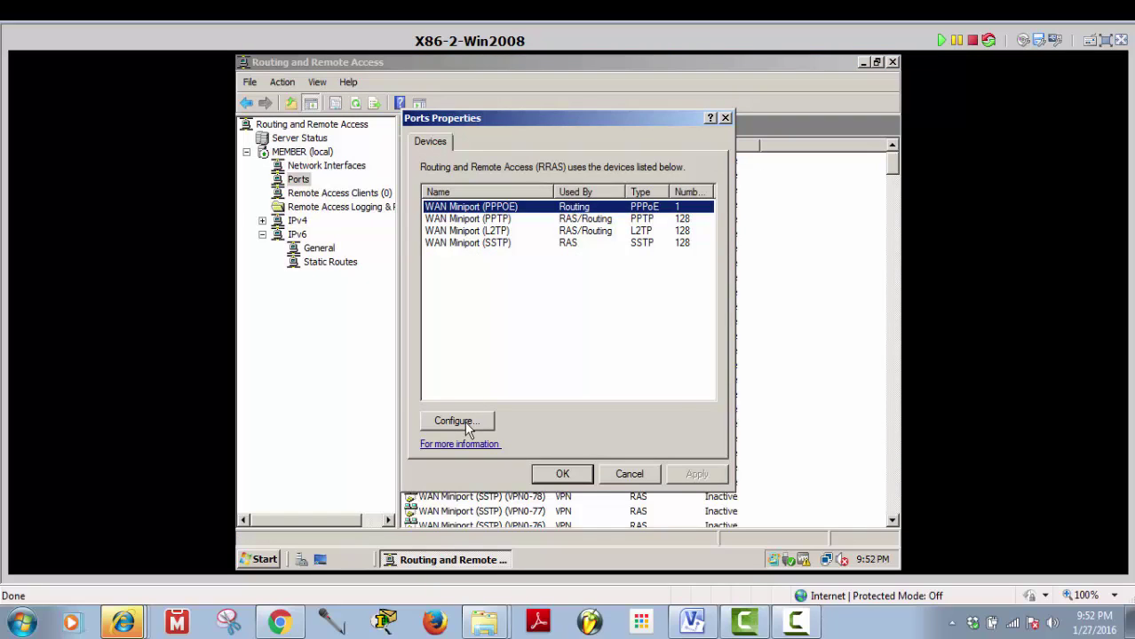
click(464, 421)
click(682, 399)
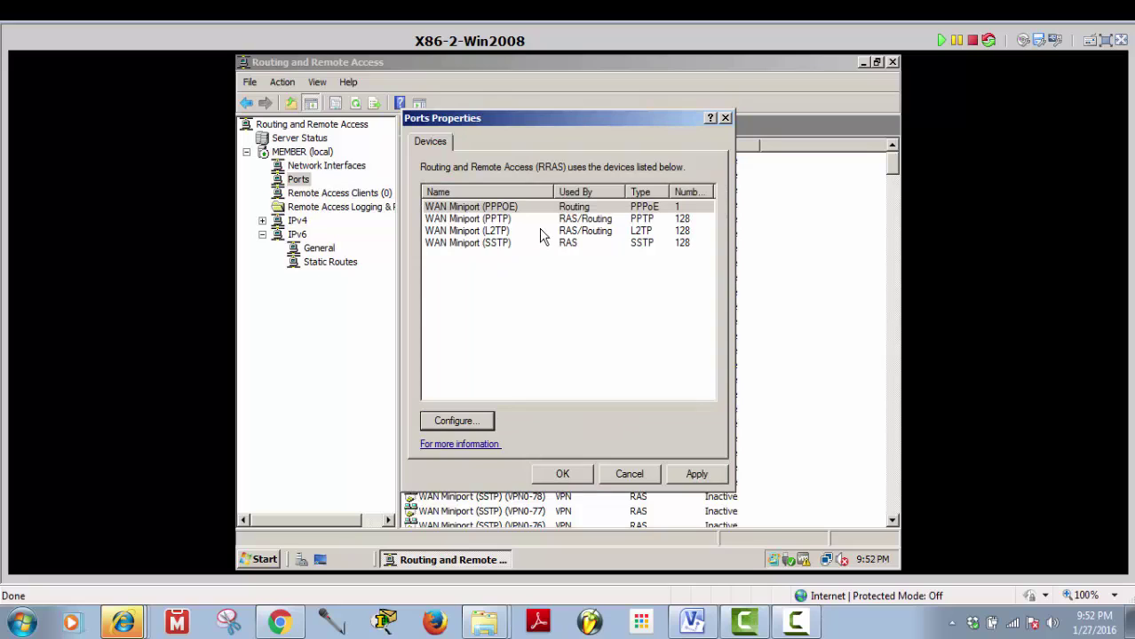
click(504, 220)
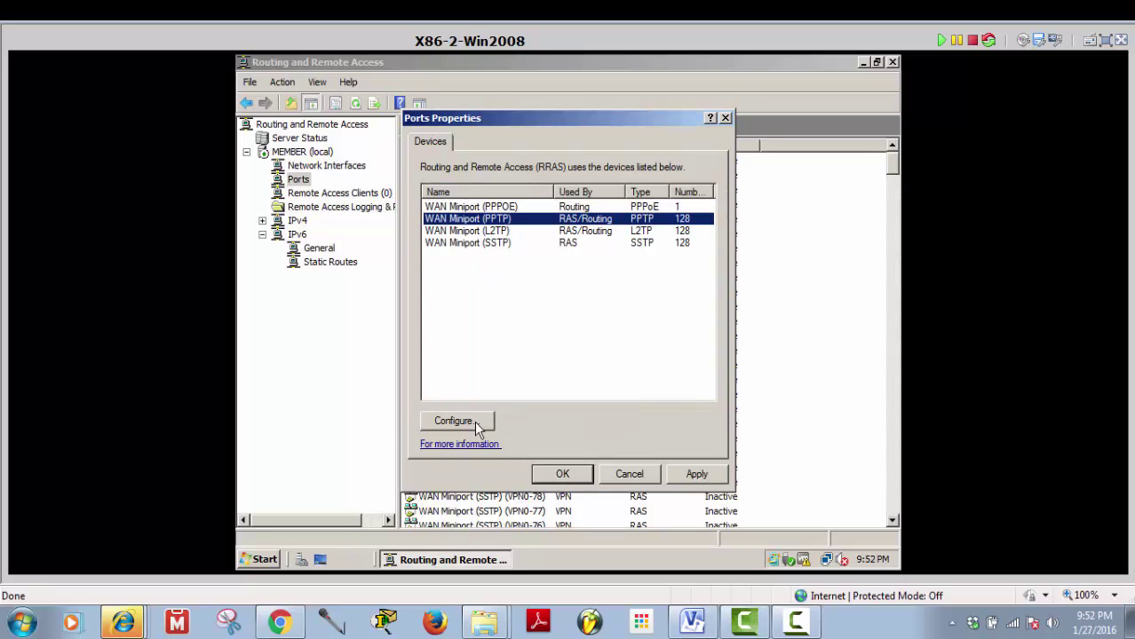
click(474, 421)
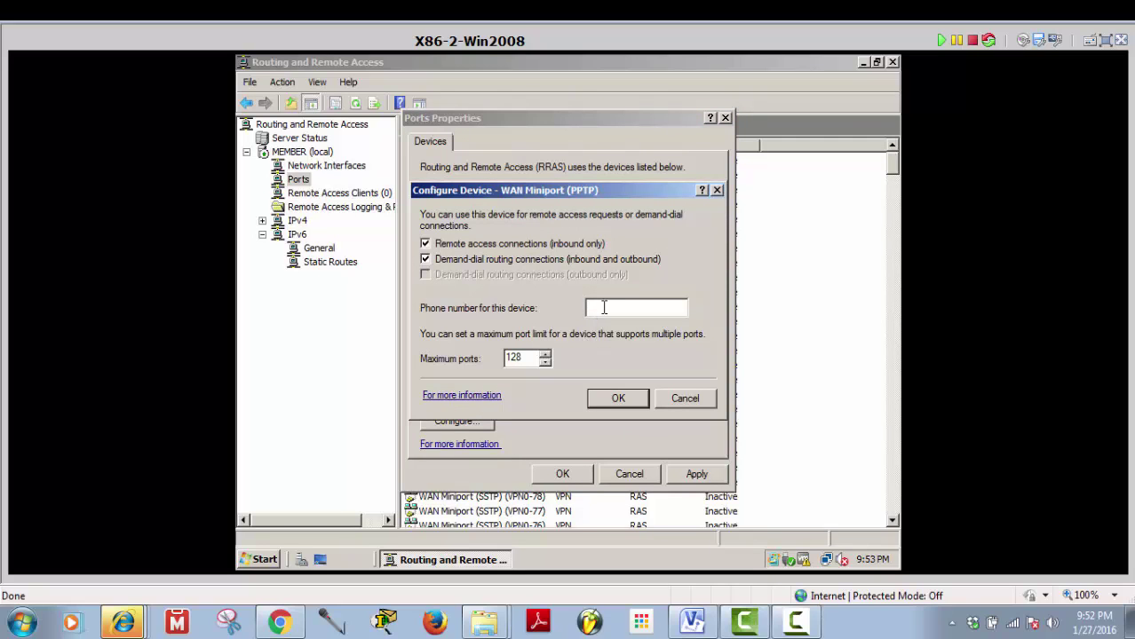
click(626, 399)
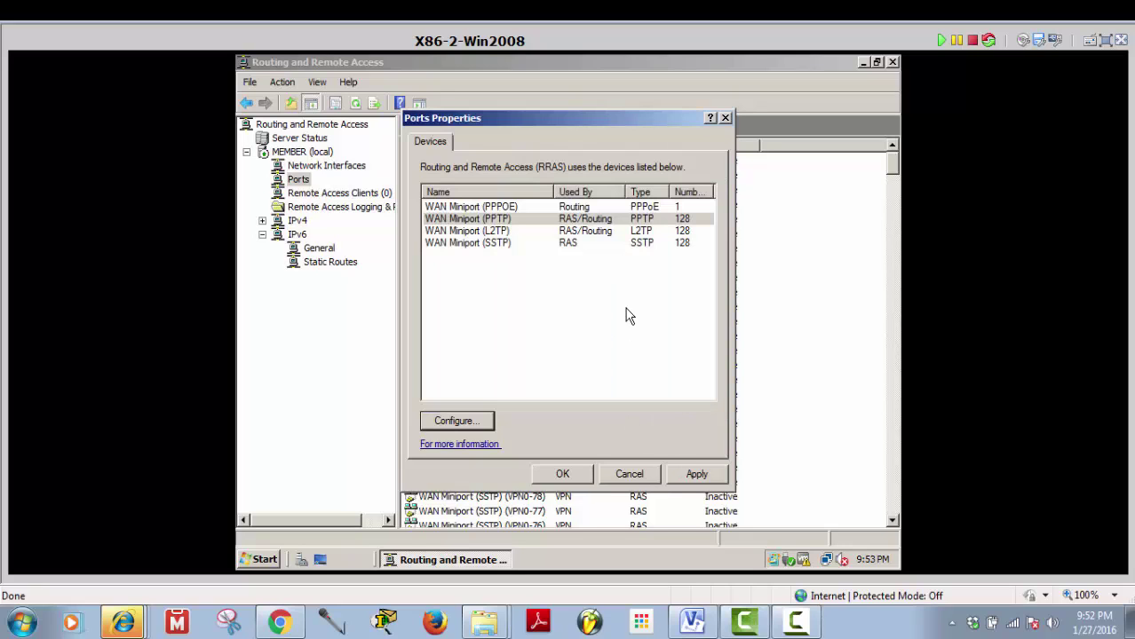
Reduce WAN Miniport (L2TP) and WAN Miniport (PPTP) to 5 maximum ports each.
click(602, 231)
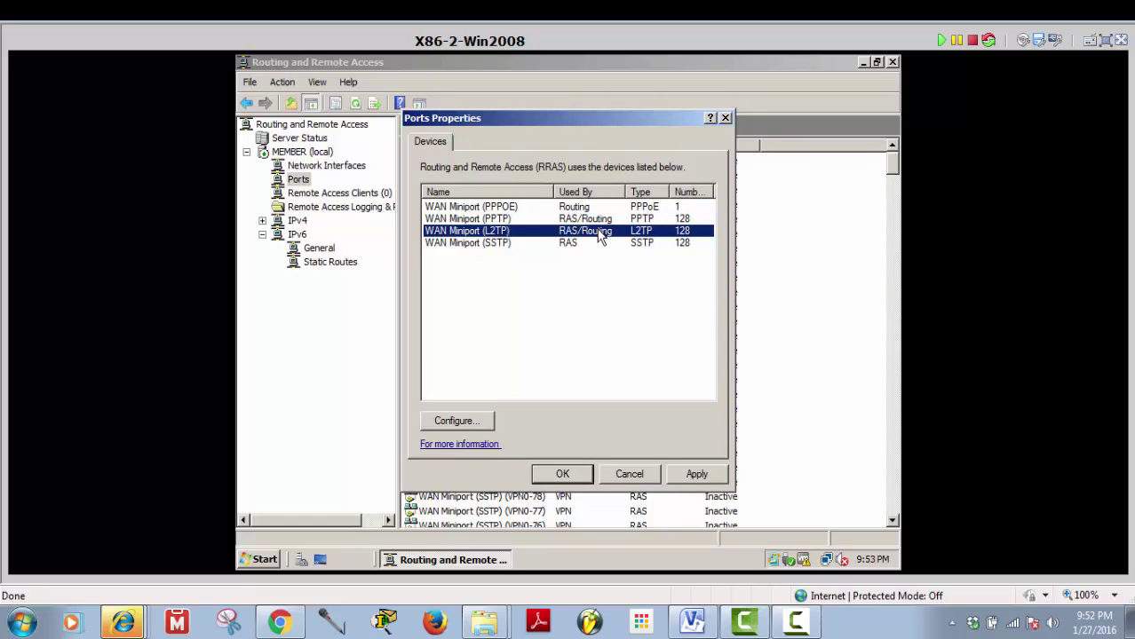
click(456, 421)
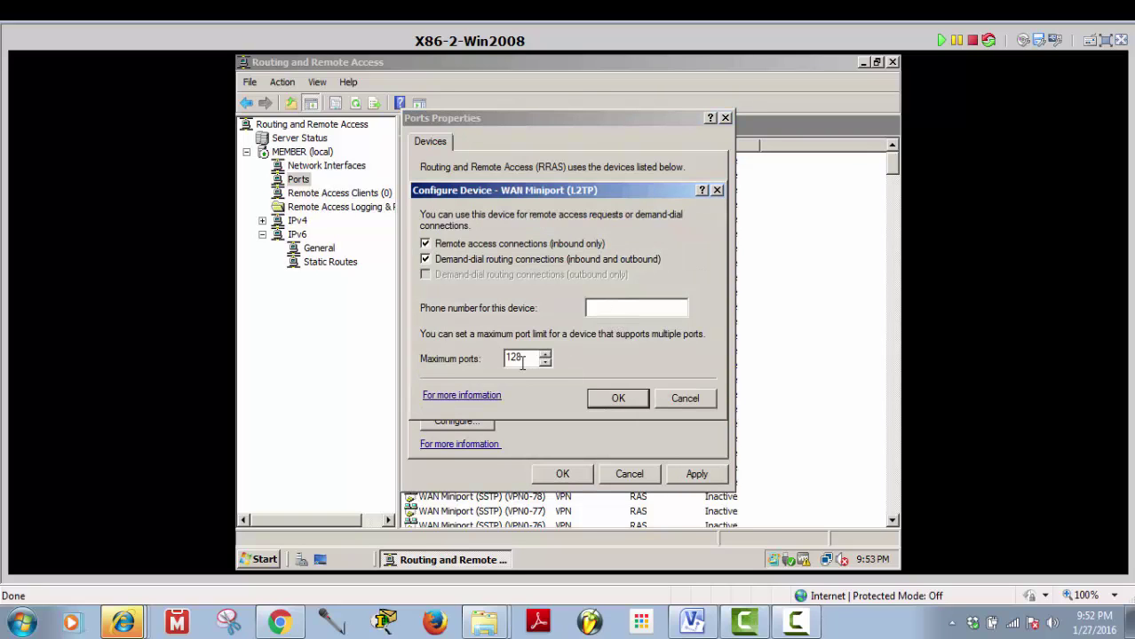
drag(524, 359, 434, 359)
text(5)
click(616, 399)
click(621, 379)
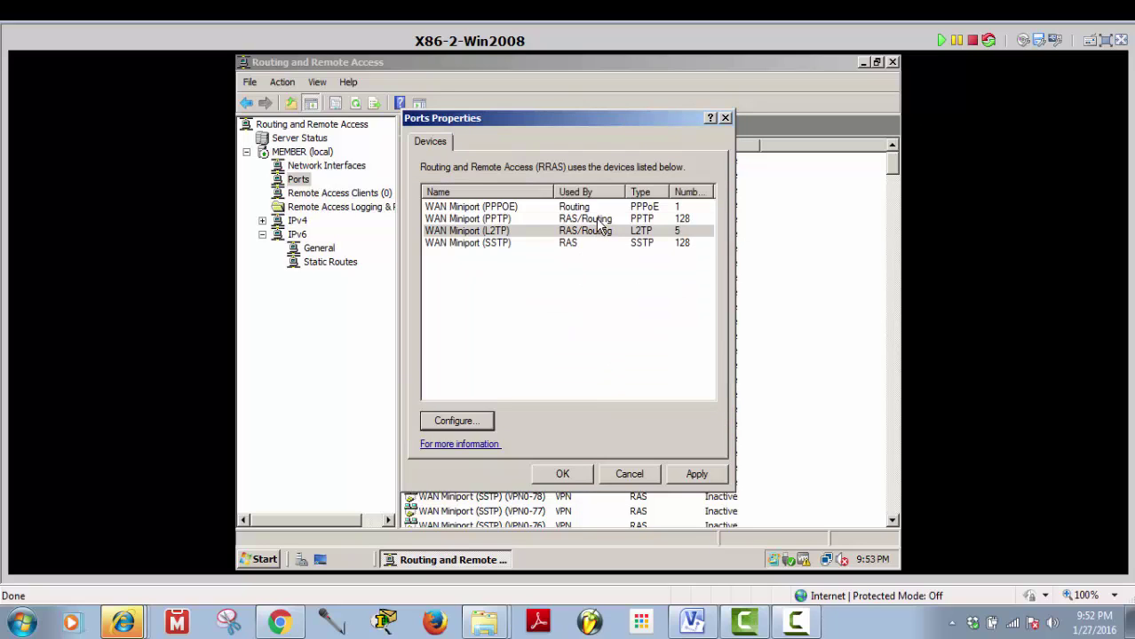
click(462, 217)
click(456, 421)
drag(523, 359, 435, 357)
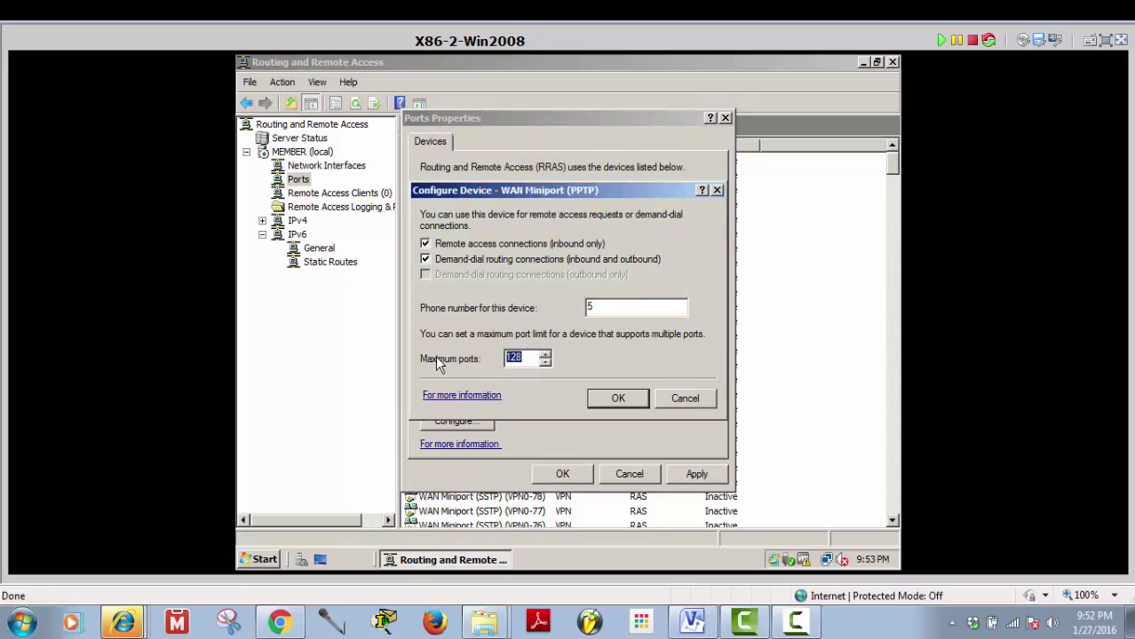
text(5)
click(619, 399)
click(638, 383)
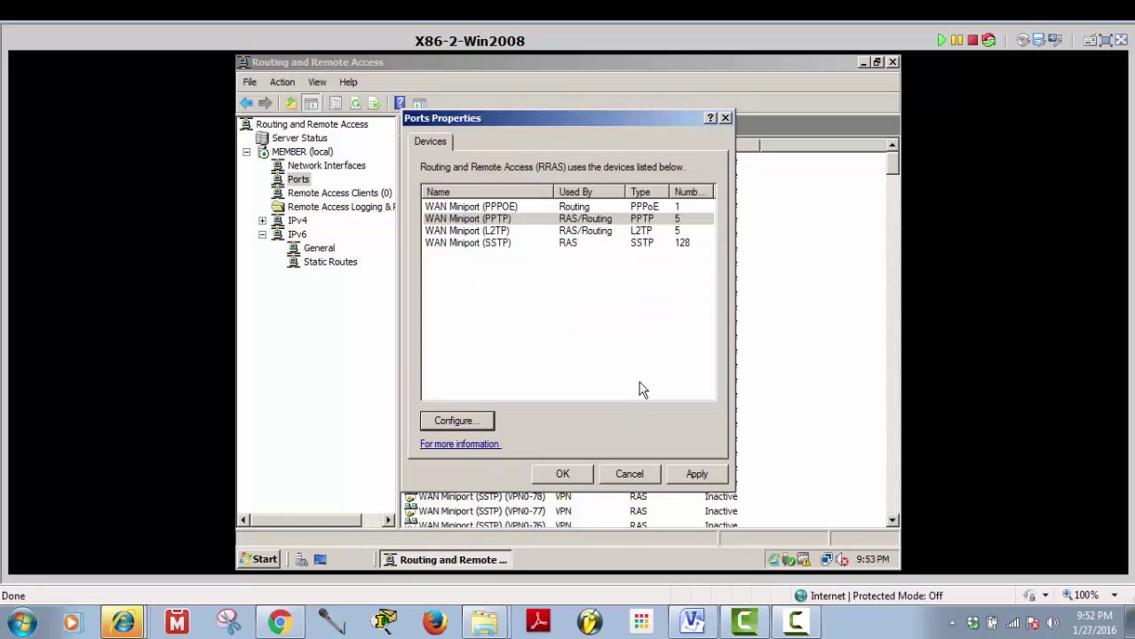
Reduce WAN Miniport (SSTP) to 5 maximum ports and apply the port changes.
click(571, 245)
click(456, 422)
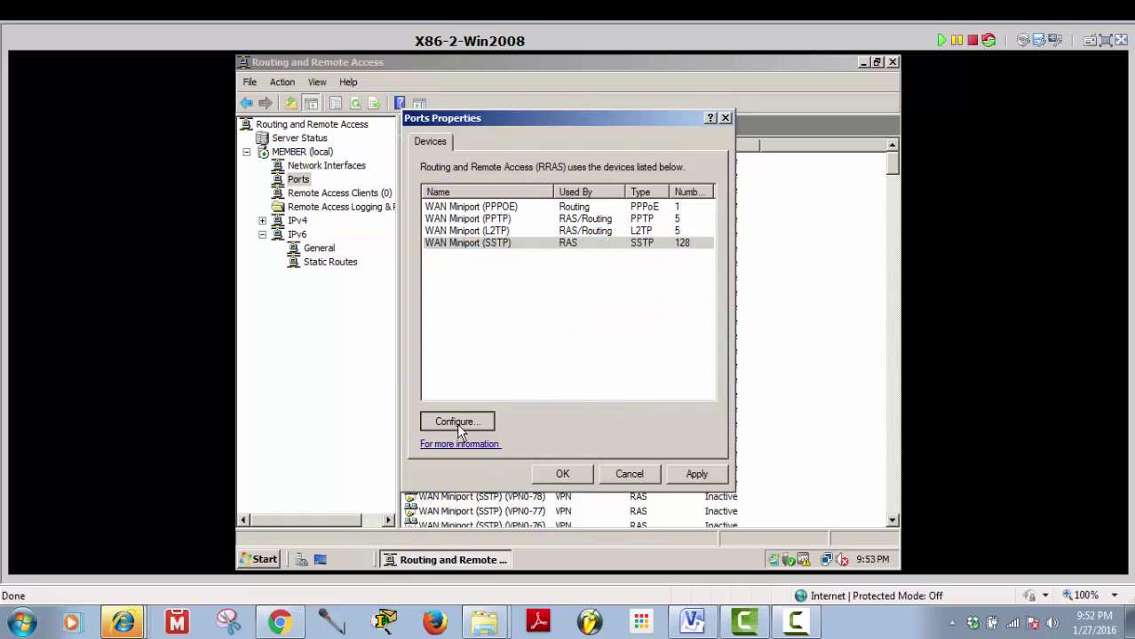
drag(524, 359, 467, 359)
text(5)
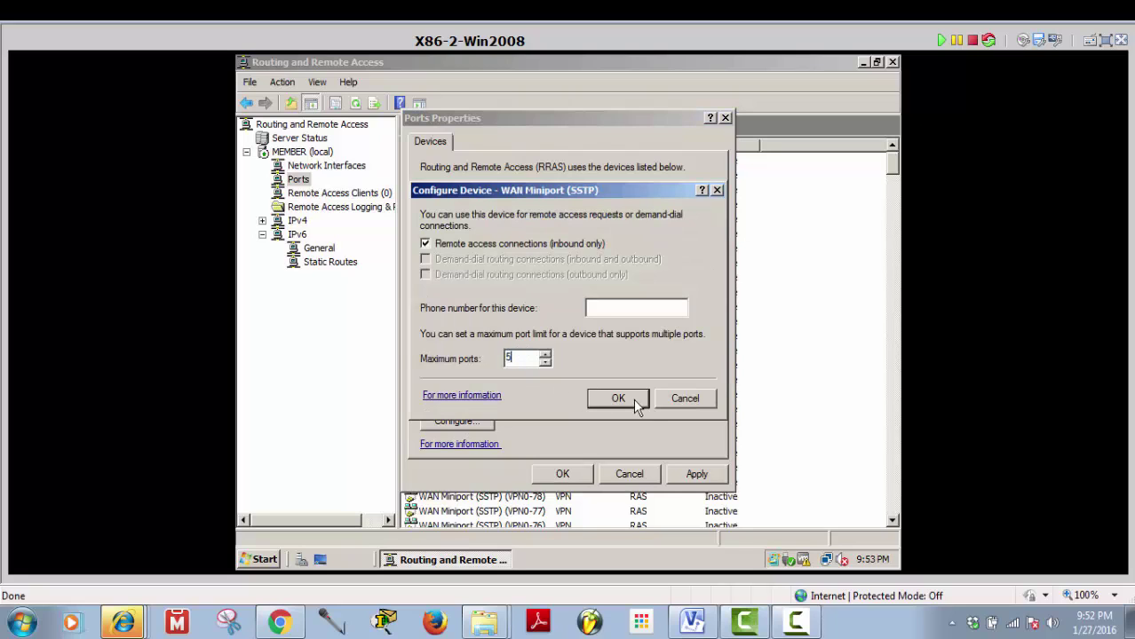
click(630, 397)
click(632, 374)
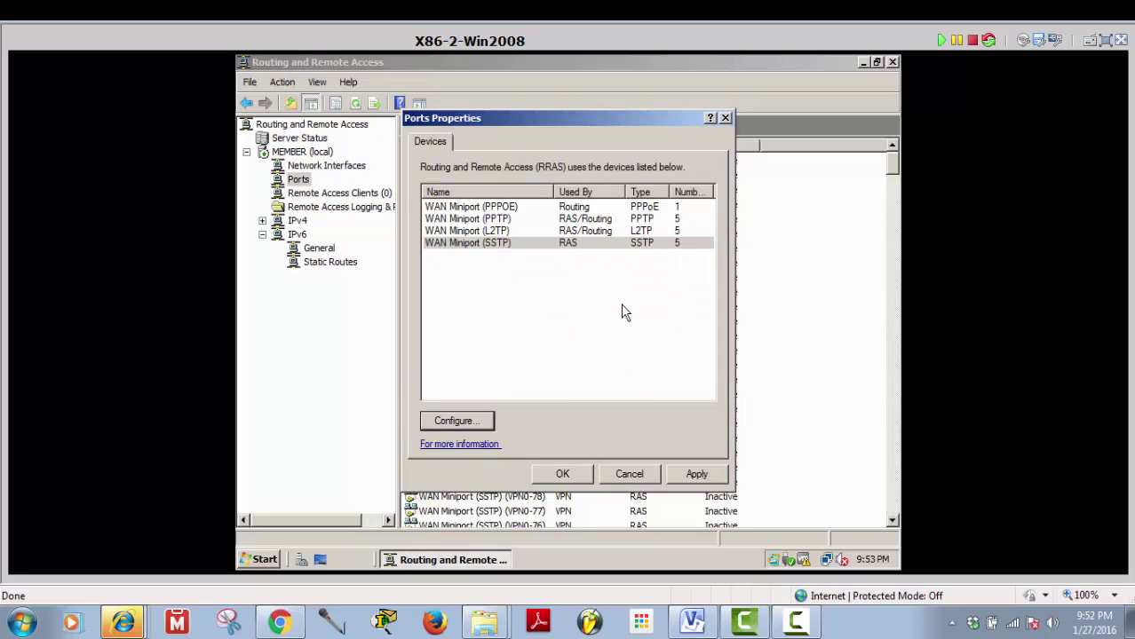
click(696, 475)
click(575, 474)
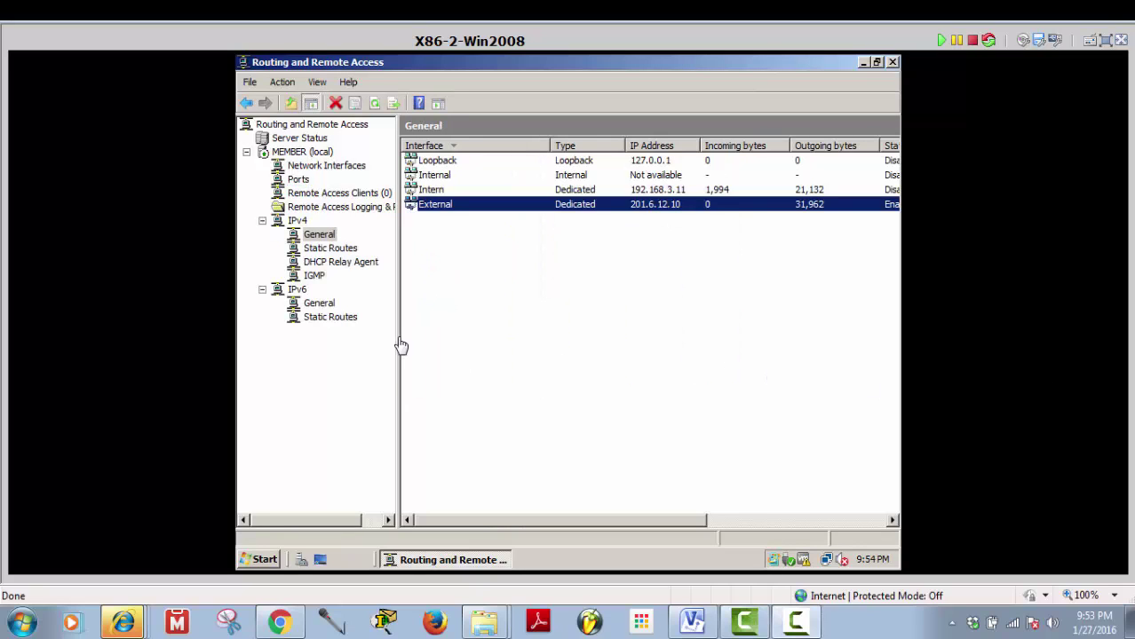
Open the properties of the External interface under IPv4 General.
click(299, 221)
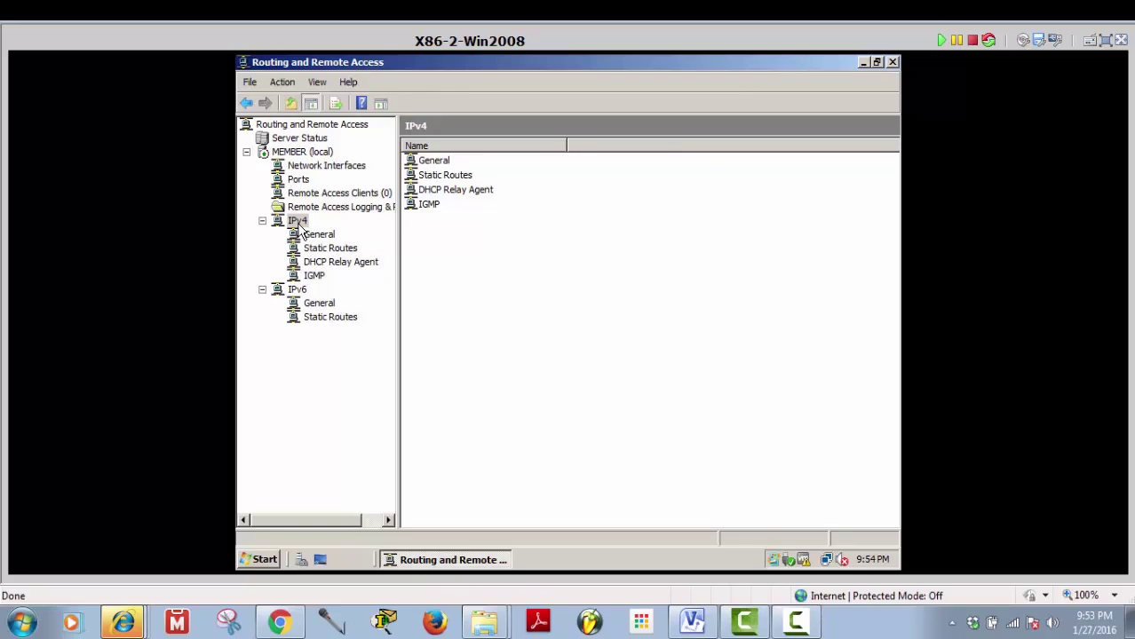
click(330, 235)
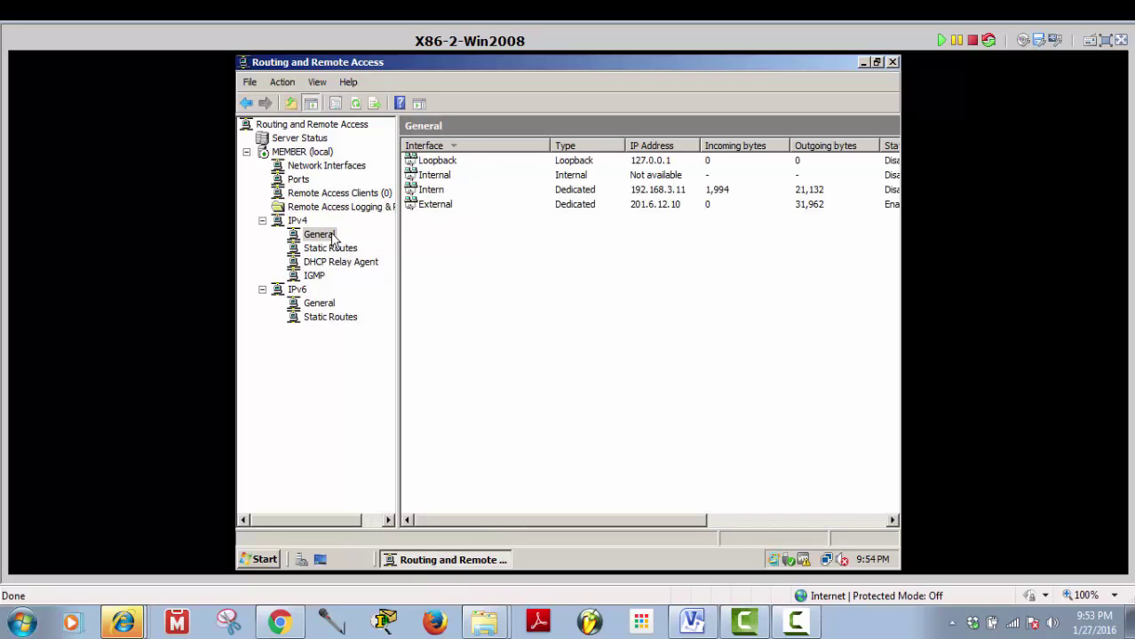
click(447, 207)
right_click(490, 205)
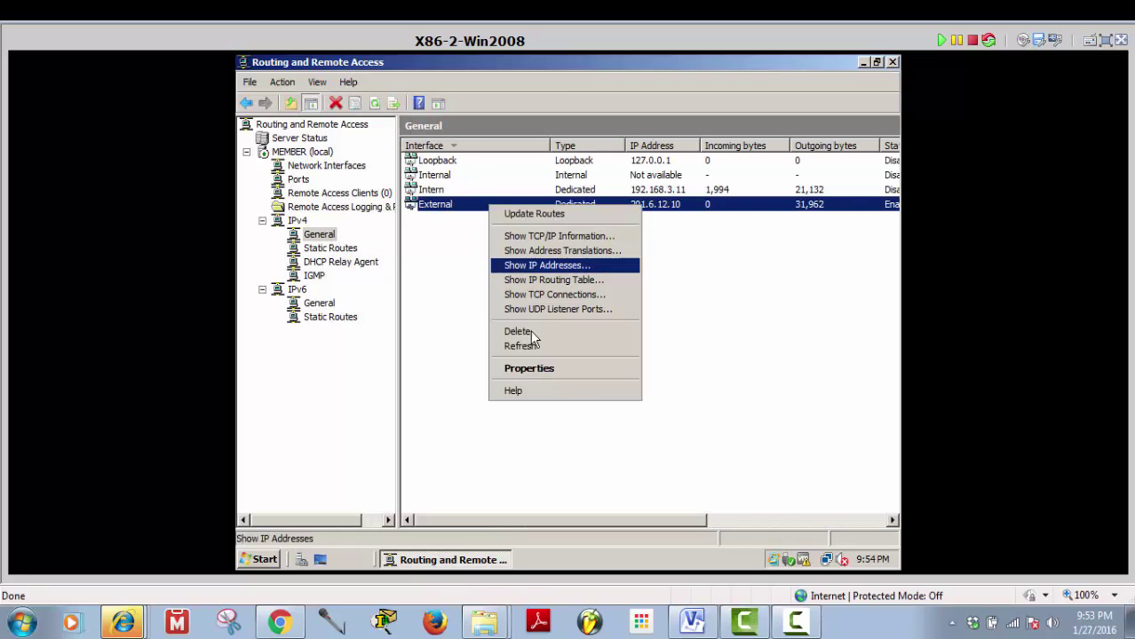
click(524, 369)
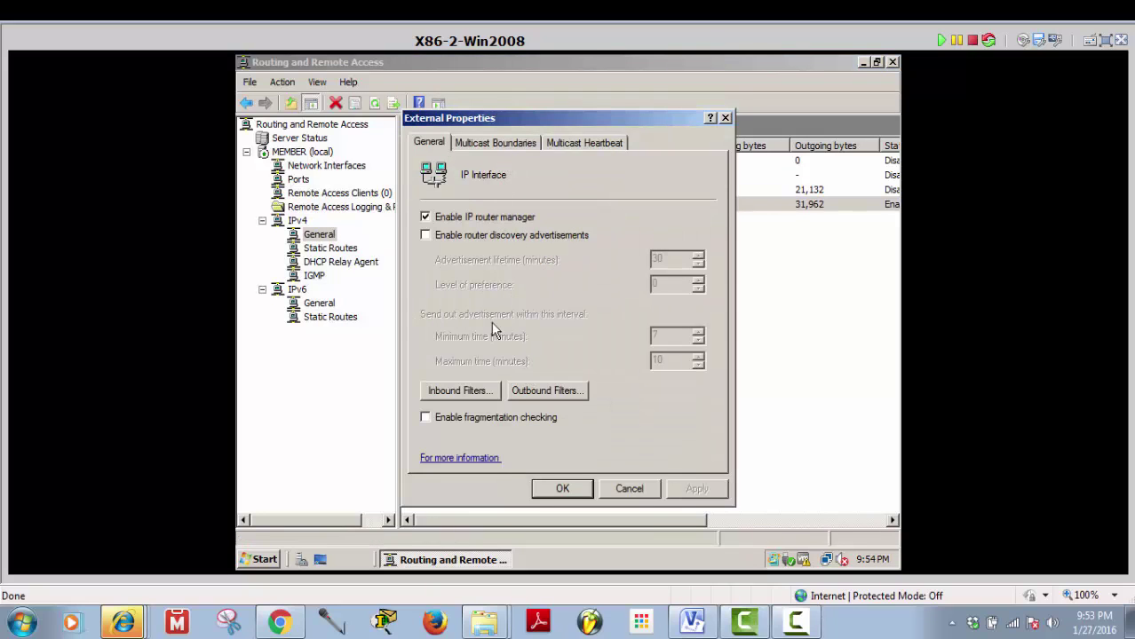
Review External's inbound and outbound drop-all-except packet filters, then close its properties.
click(457, 390)
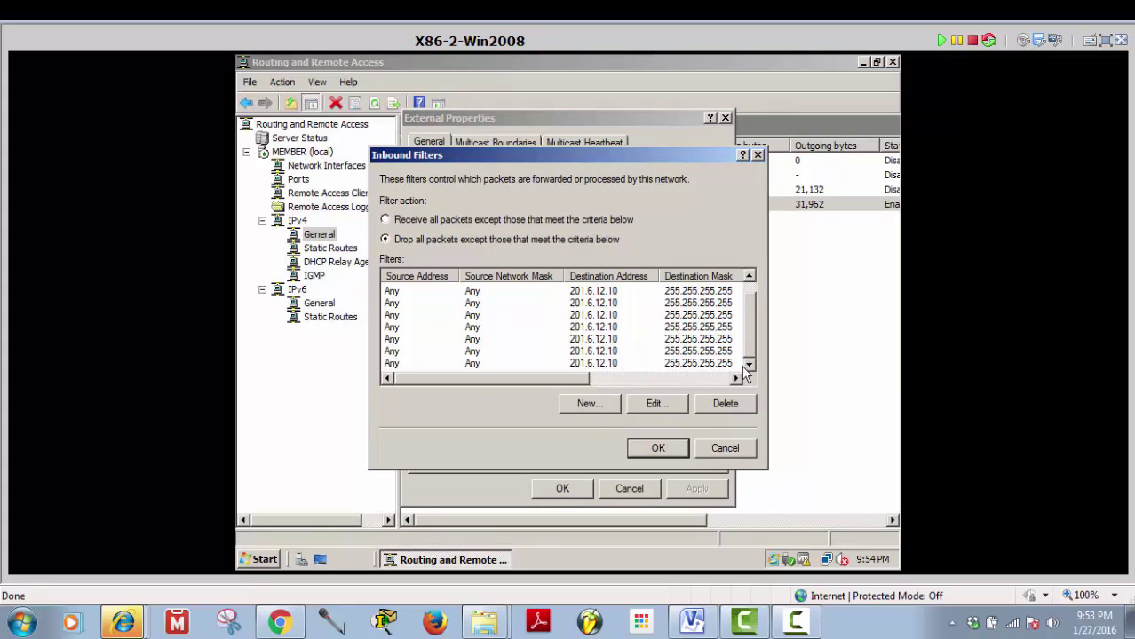
click(658, 447)
click(582, 396)
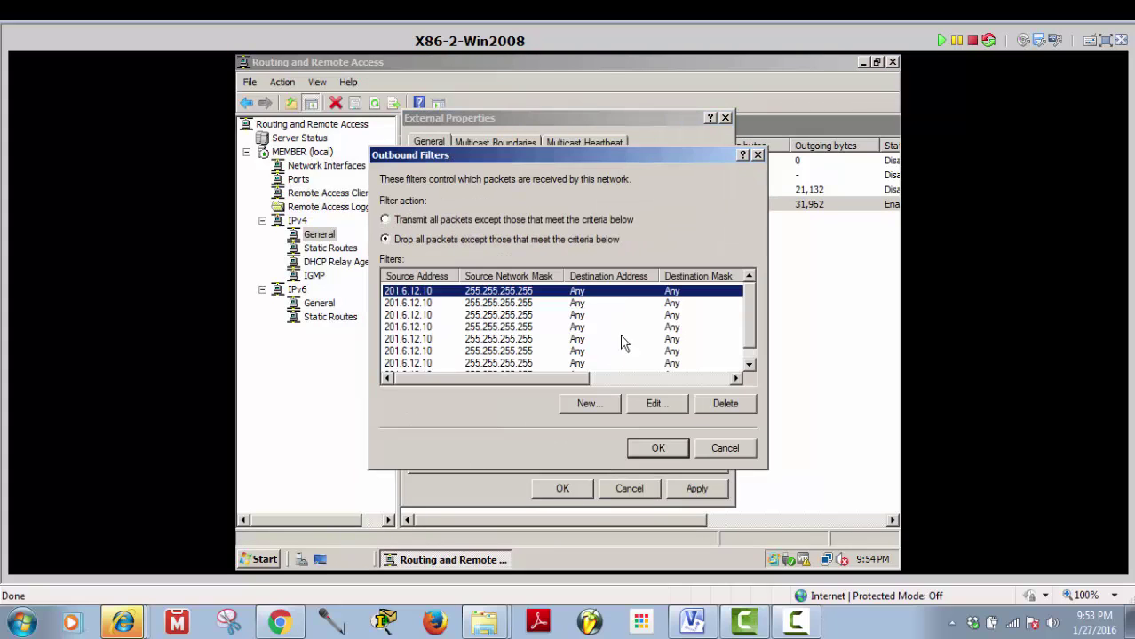
click(670, 451)
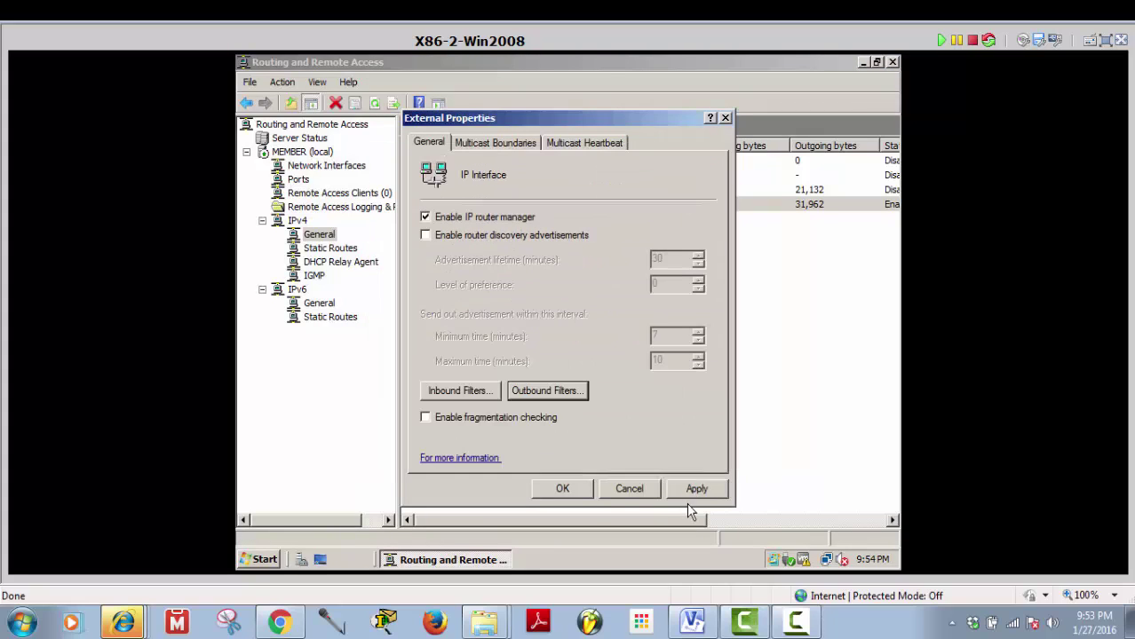
click(567, 486)
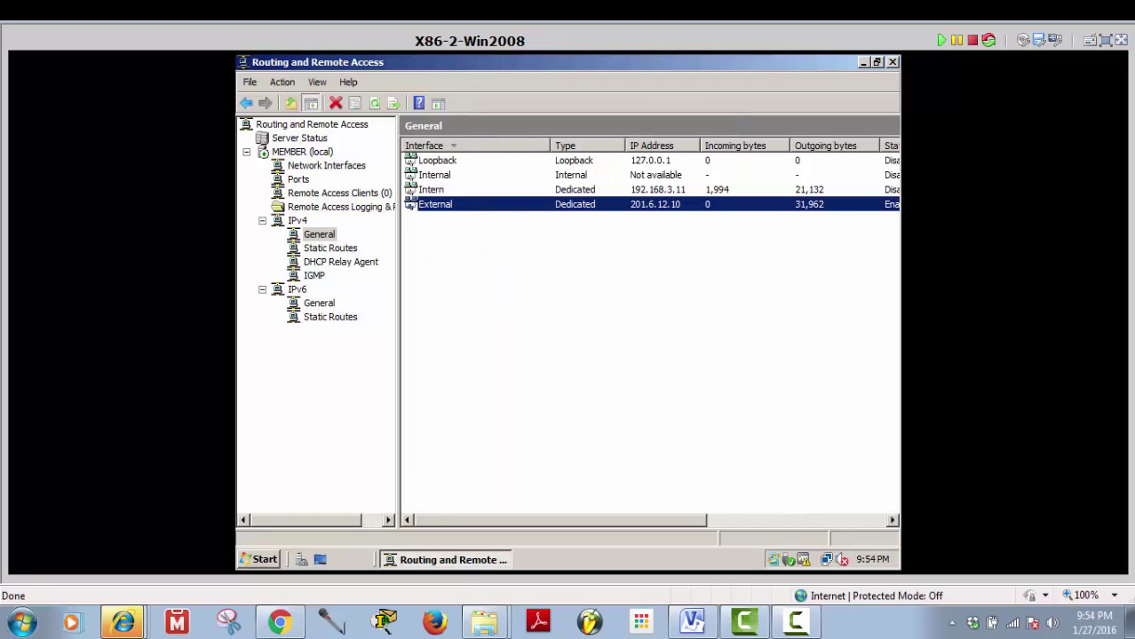
key(Tab)
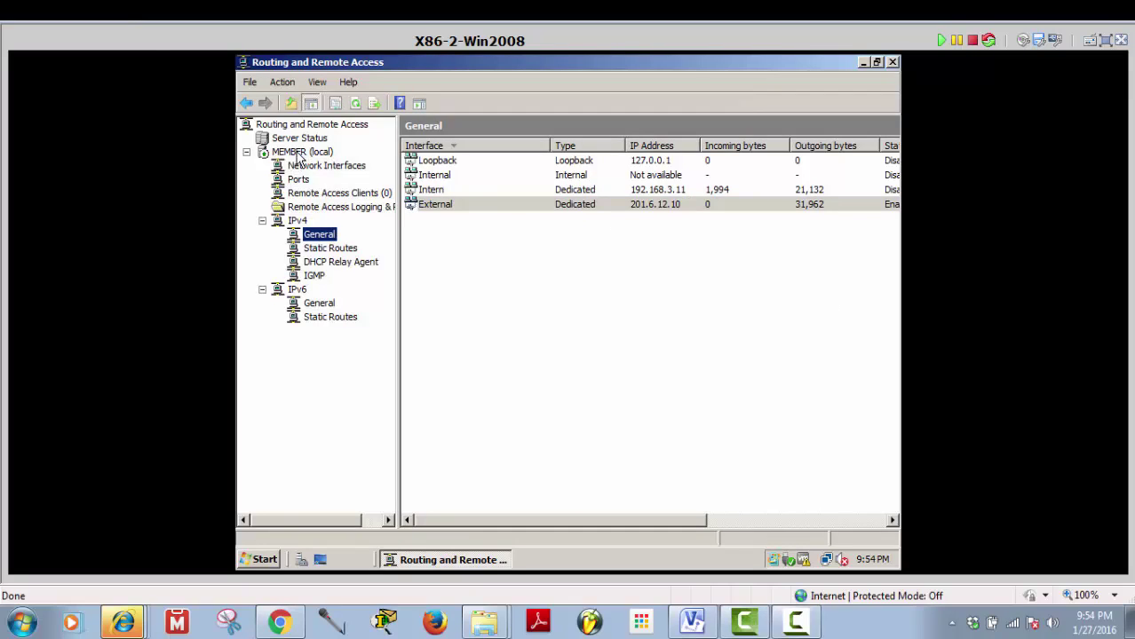
Show MEMBER (local) Security properties with RADIUS Authentication and RADIUS Accounting providers.
click(300, 152)
right_click(300, 153)
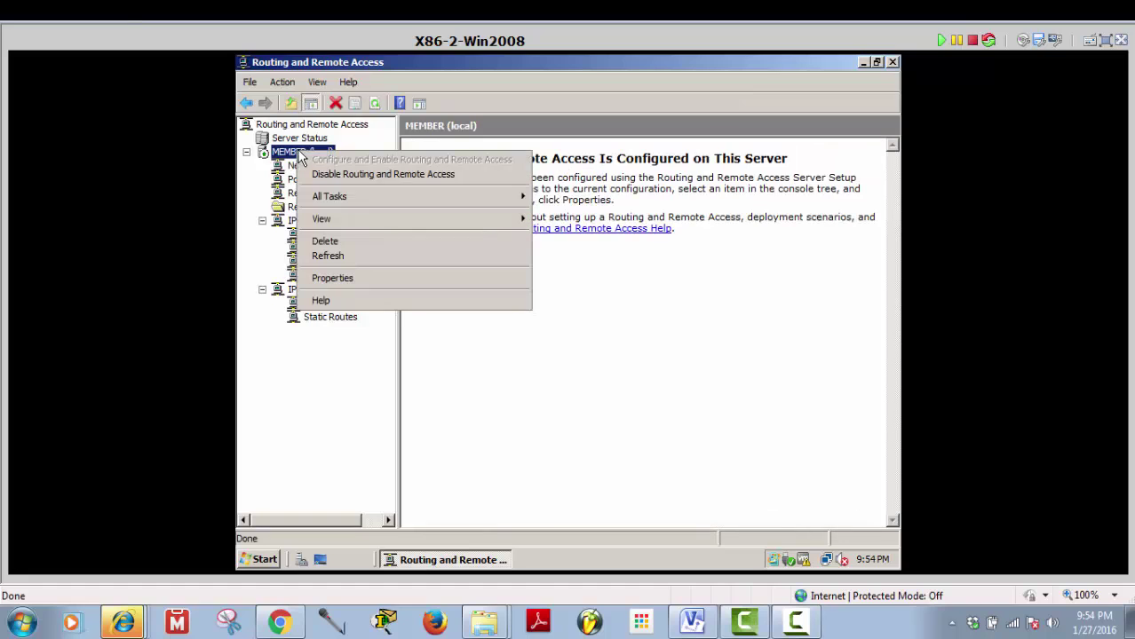
click(353, 279)
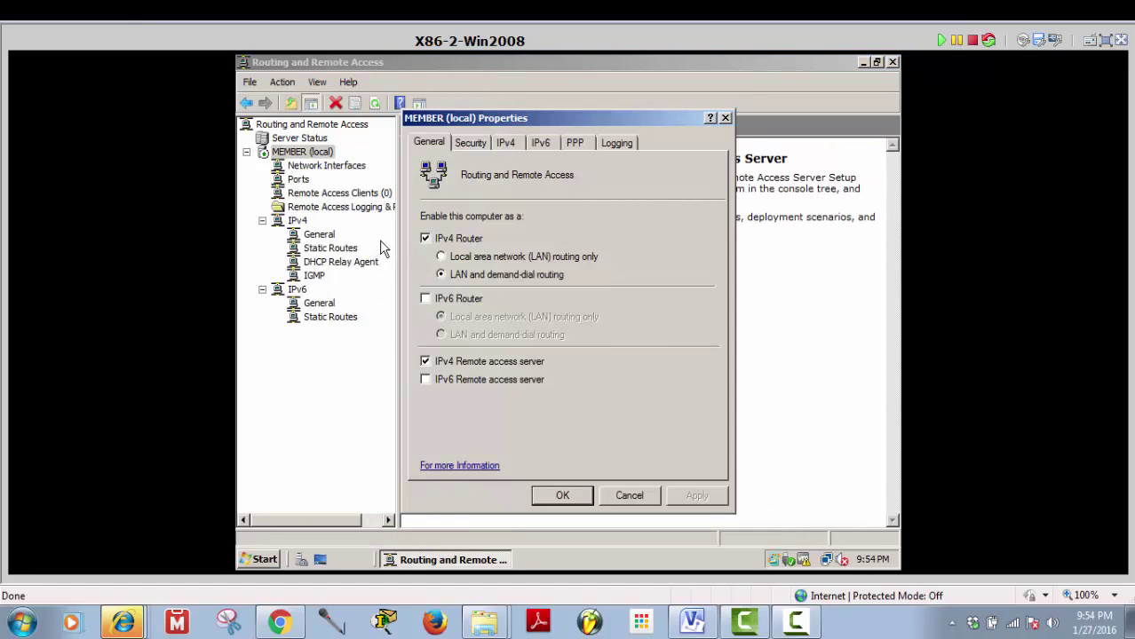
click(475, 141)
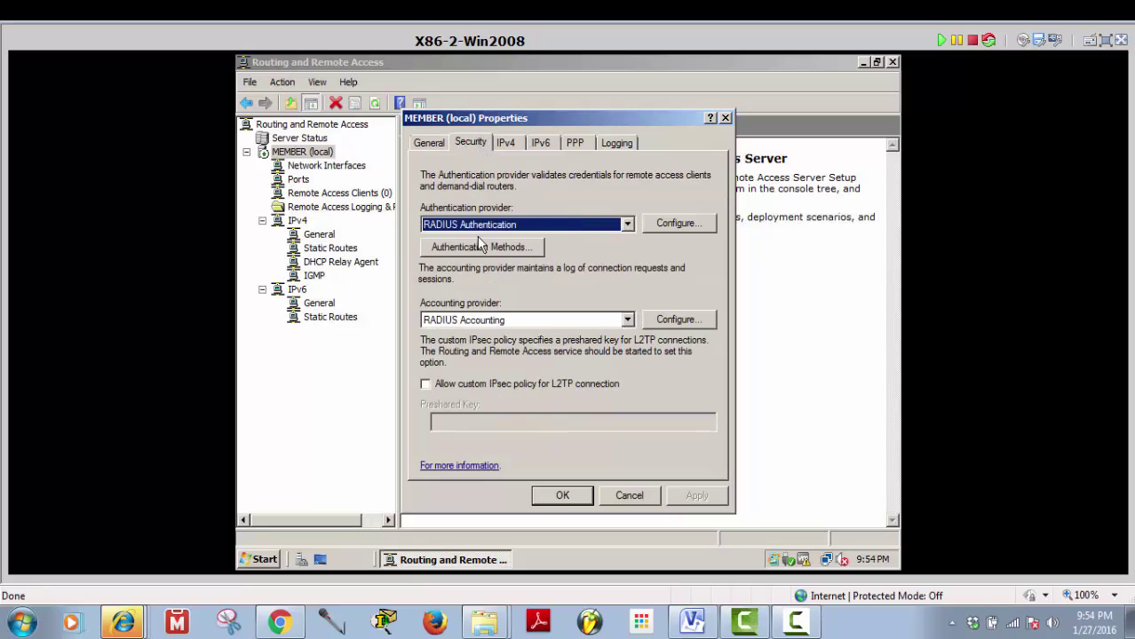
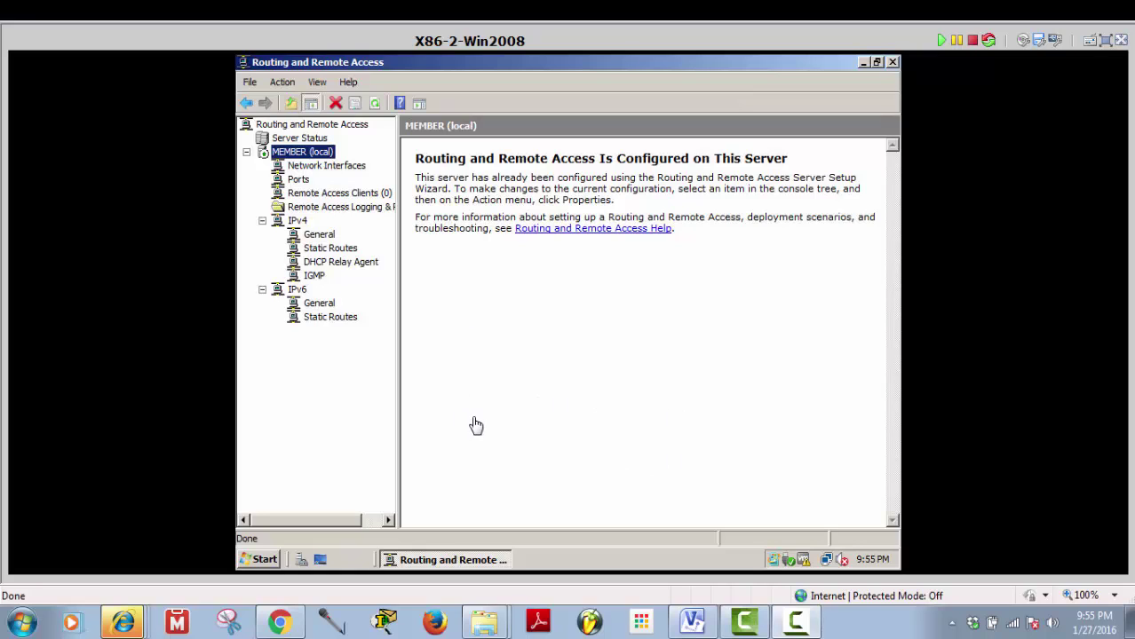
Switch to the X86-1Win2008 server VM and log in with the account password.
mouse_move(127, 627)
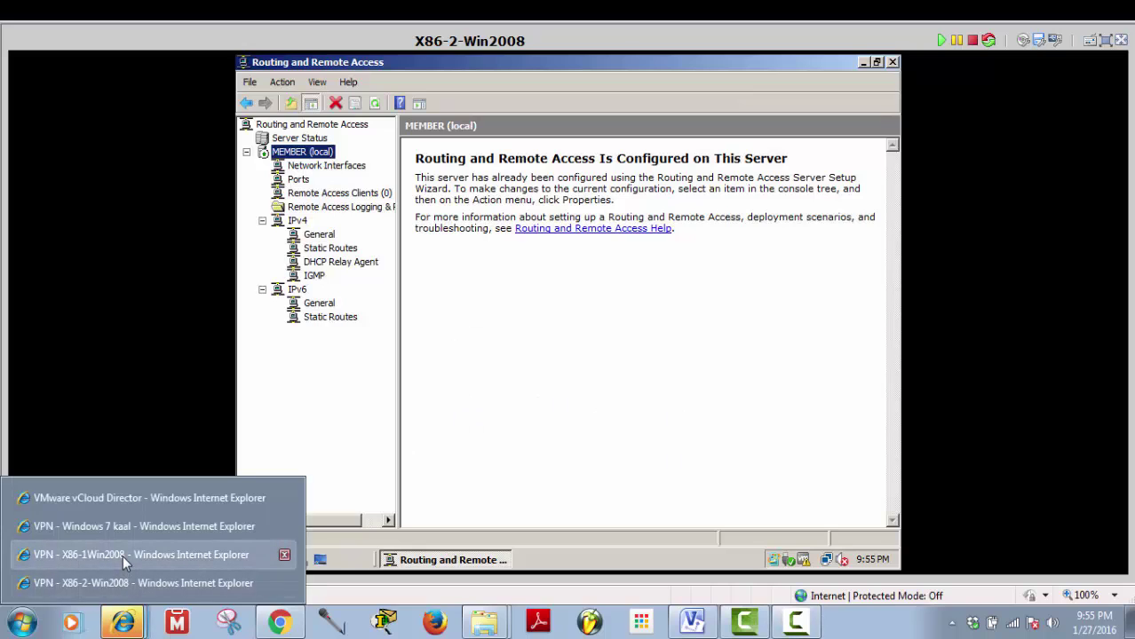
click(123, 555)
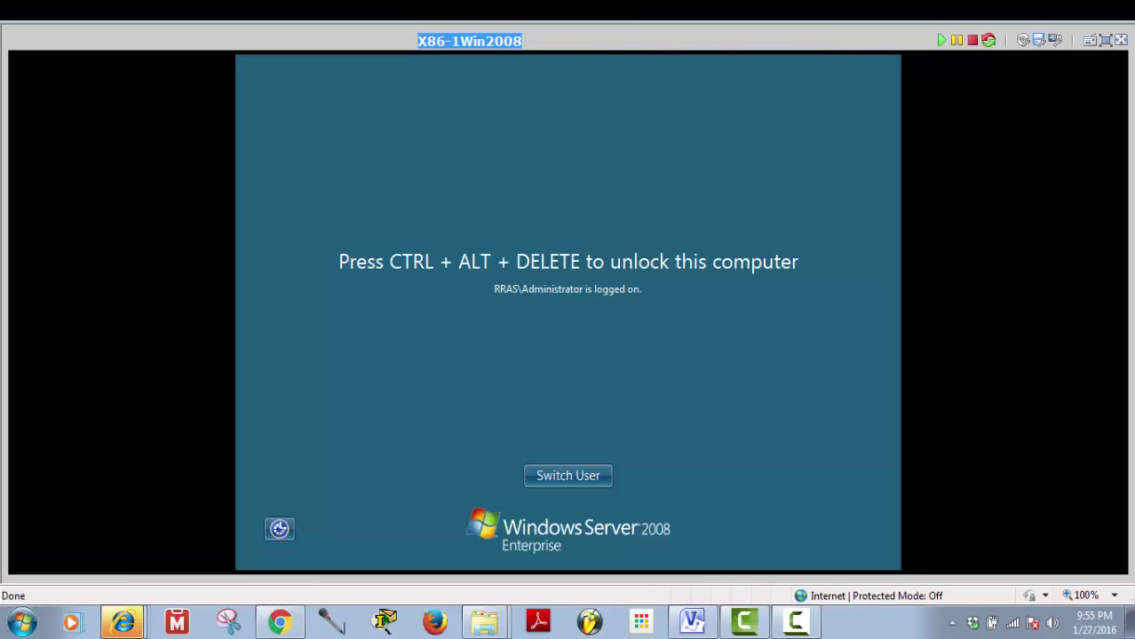
key(ctrl+alt+Delete)
text(******)
key(Return)
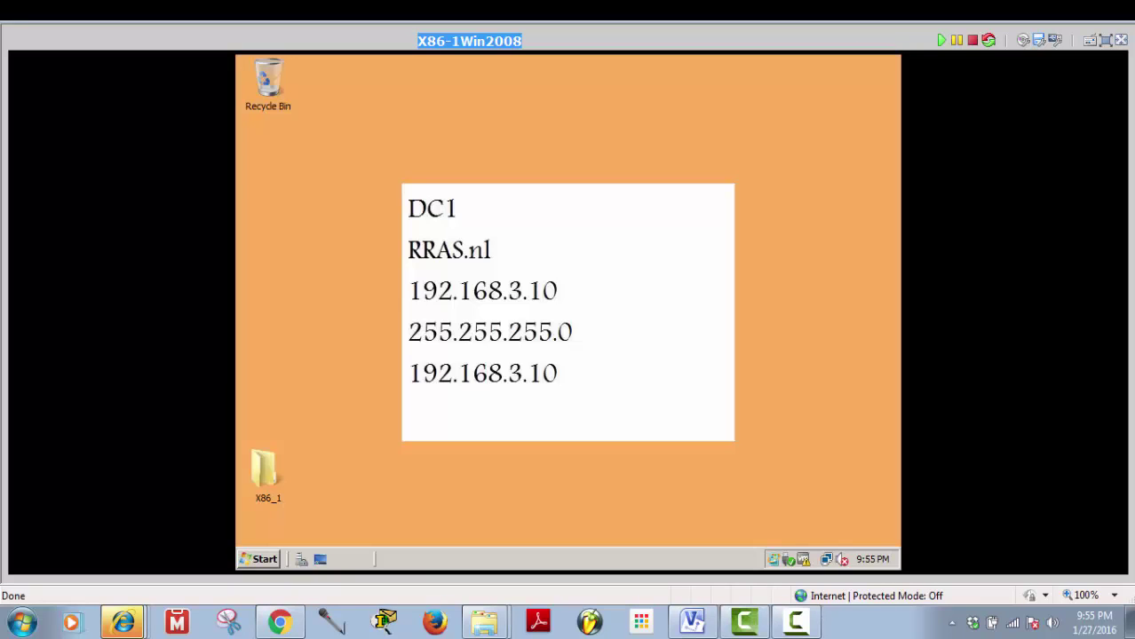
Launch the DHCP console from Administrative Tools and maximise it.
click(277, 559)
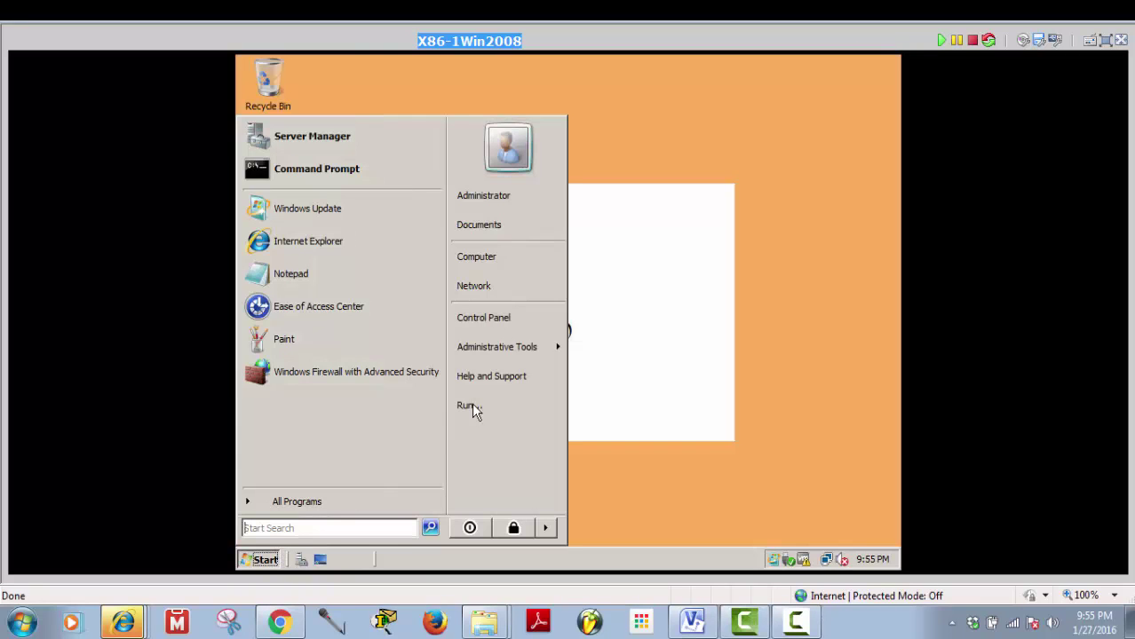
mouse_move(551, 347)
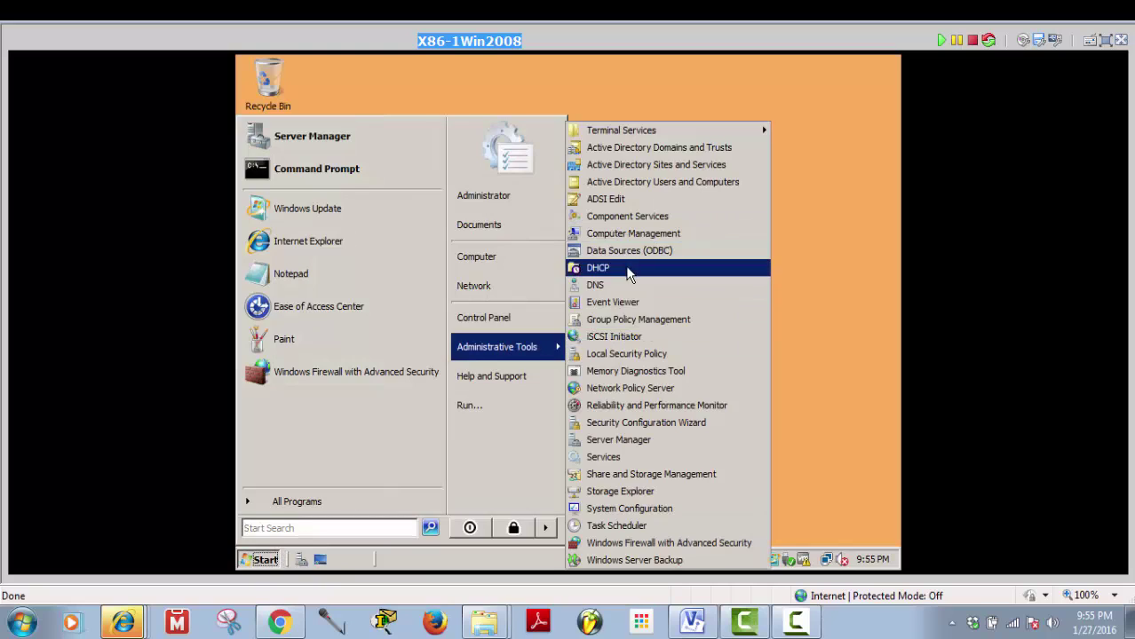
click(625, 267)
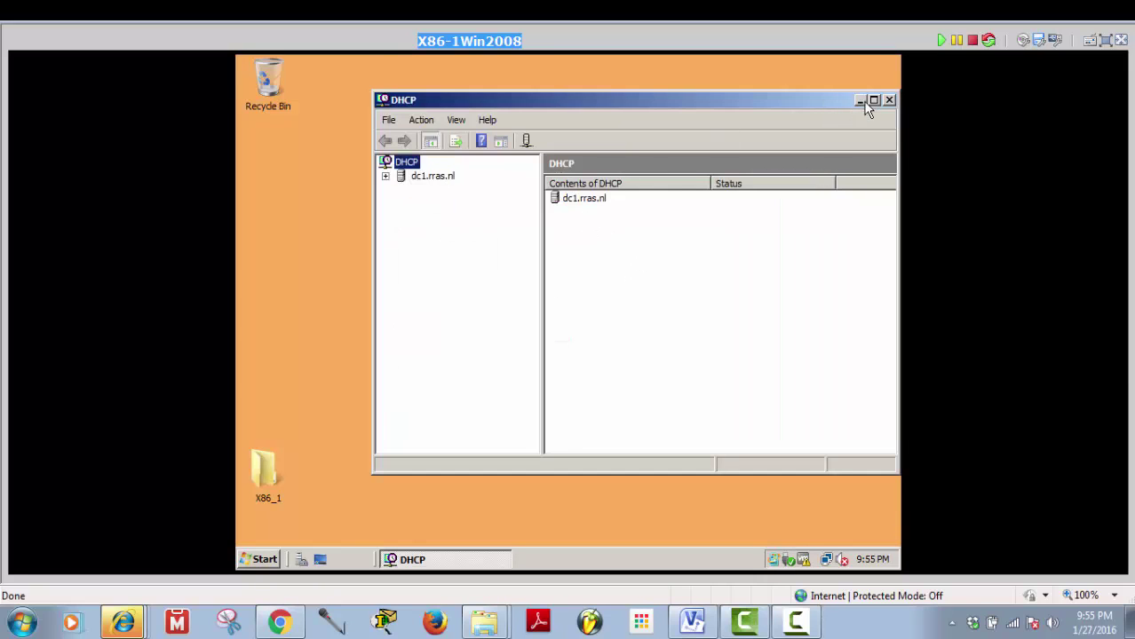
click(871, 100)
Expand dc1.rras.nl > IPv4 > 192.168.3.0 scope and show its Scope Options.
click(247, 140)
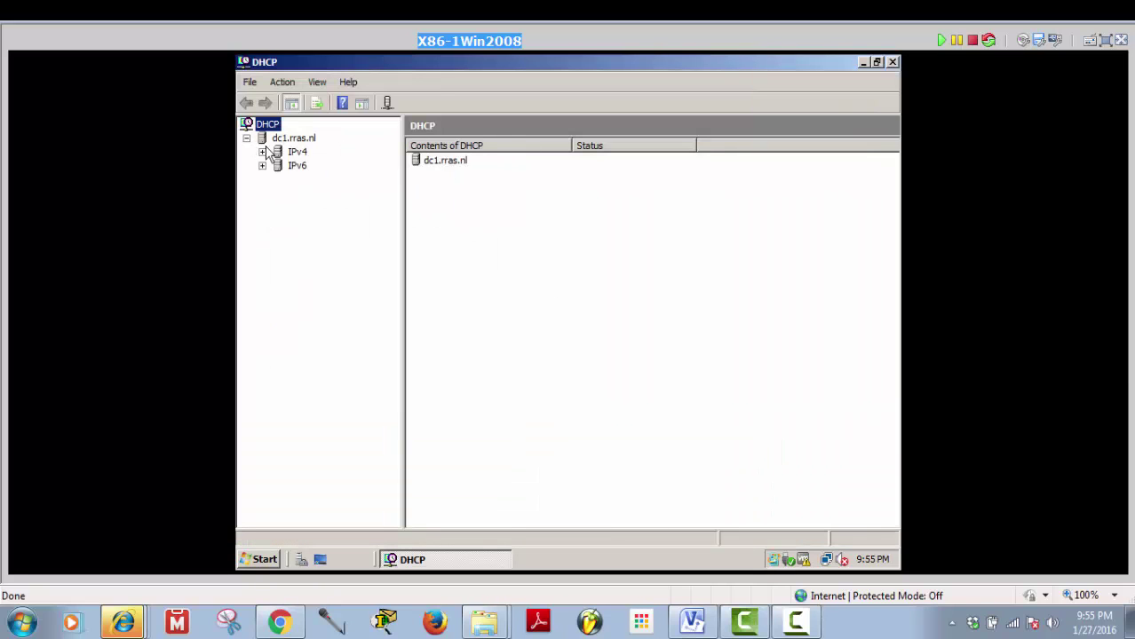
double_click(298, 152)
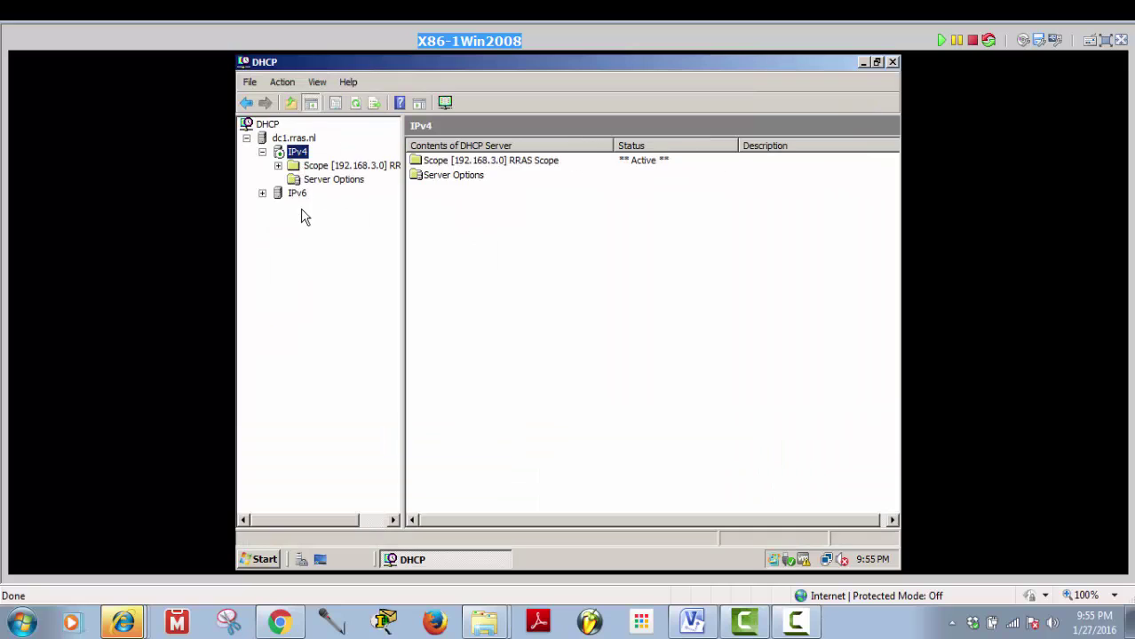
click(339, 180)
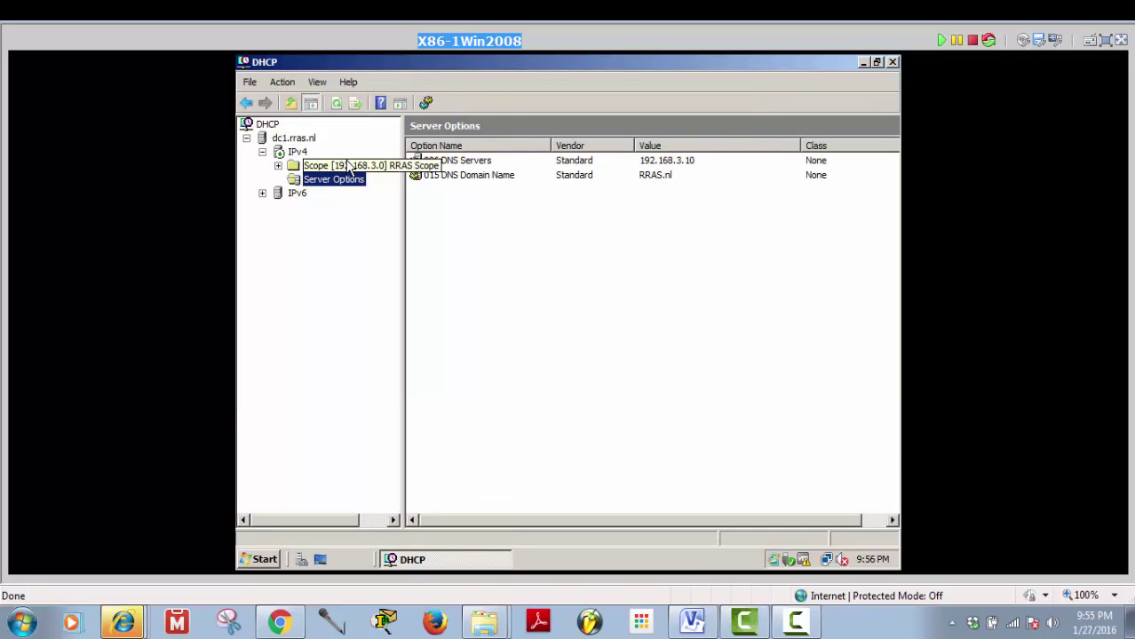
double_click(351, 166)
click(354, 224)
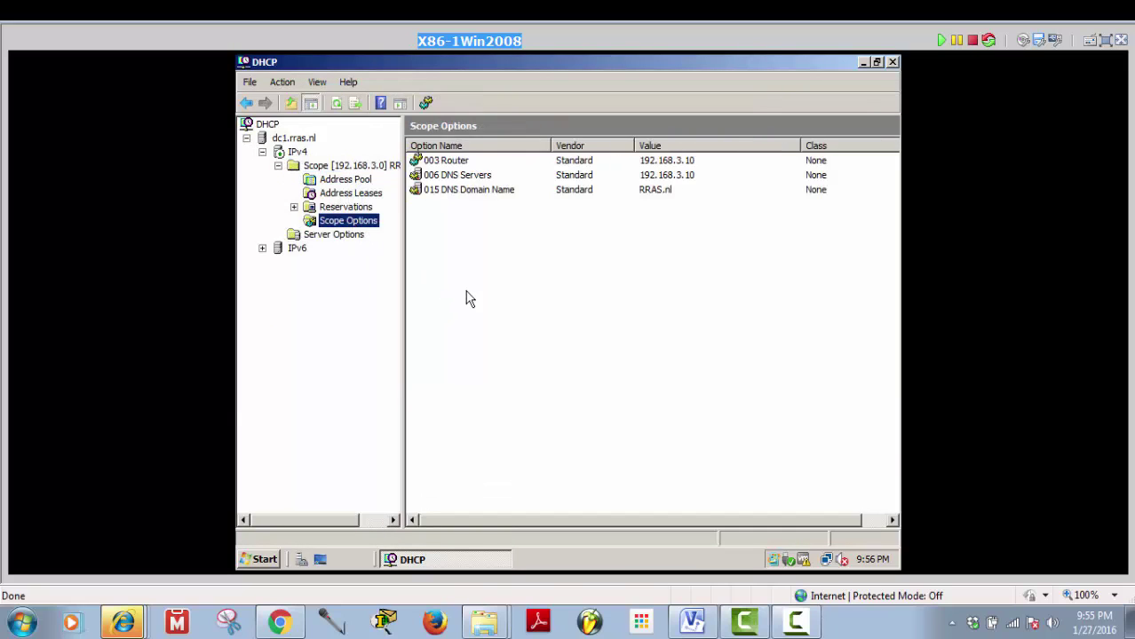
right_click(468, 227)
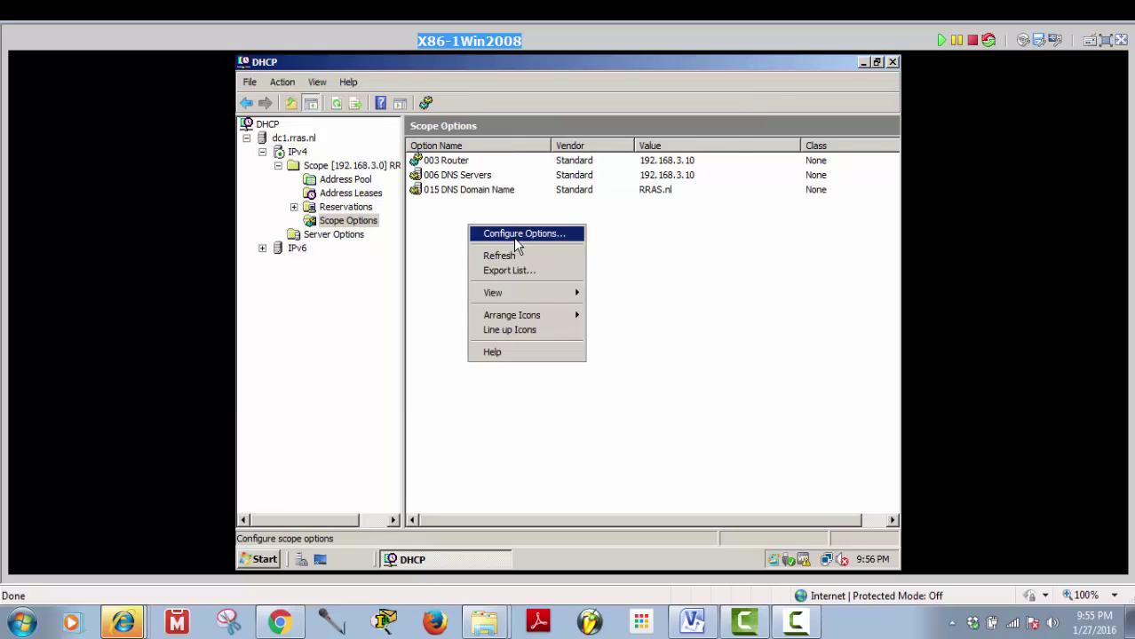
Add the 004 Time Server scope option resolving dc1 to 192.168.3.10.
click(515, 234)
click(431, 216)
click(495, 305)
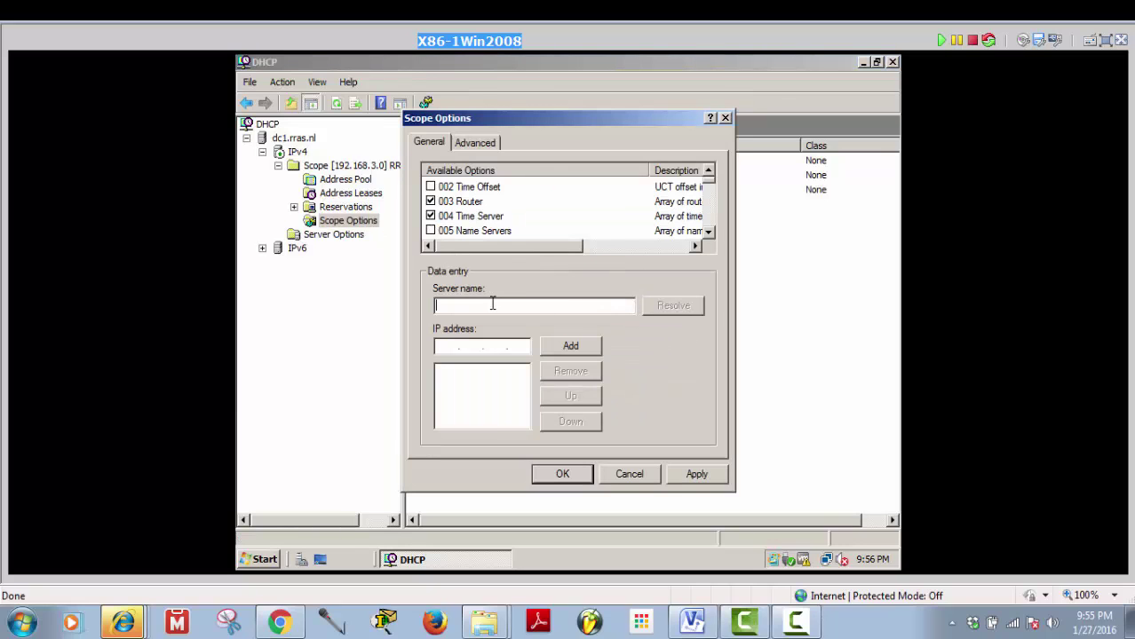
text(dc1)
click(658, 310)
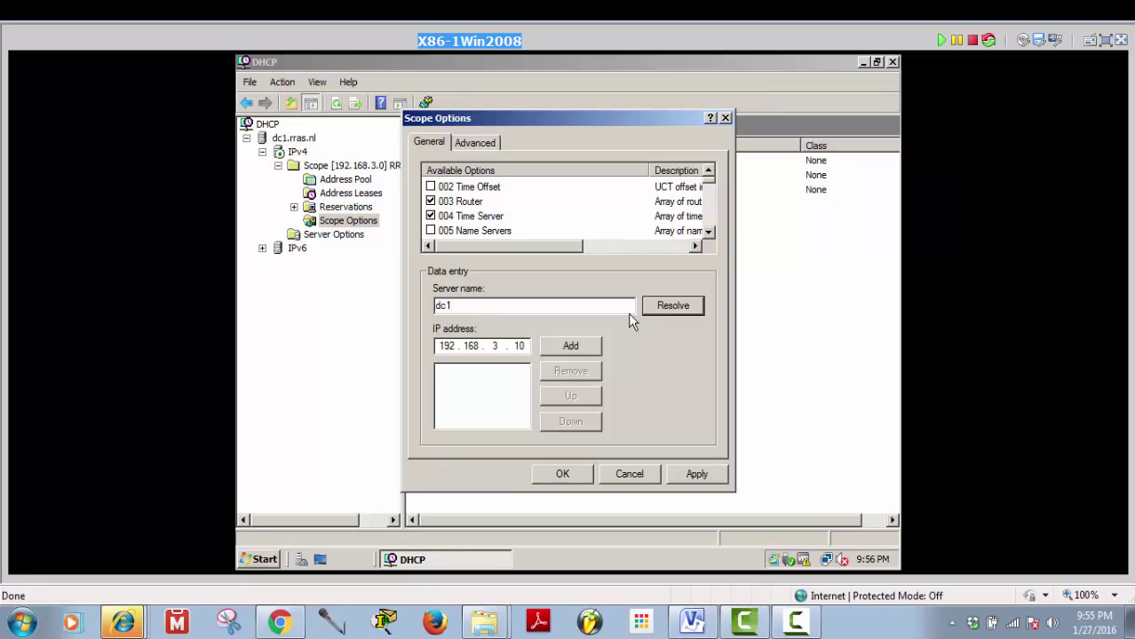
click(570, 346)
click(682, 477)
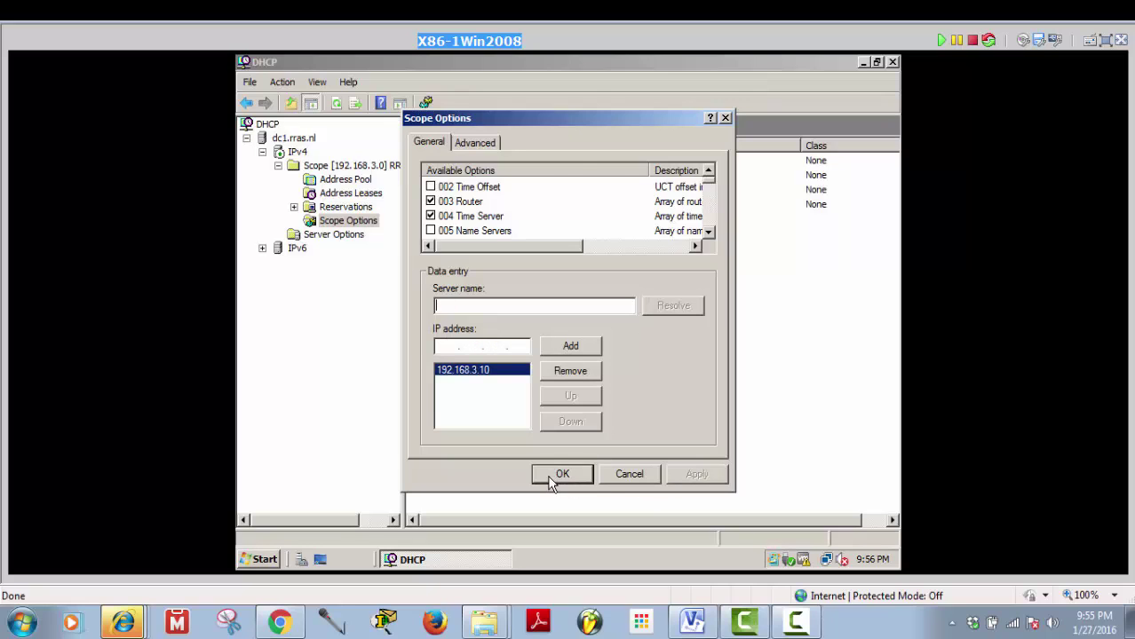
click(562, 474)
Add the 005 Name Servers scope option resolving dc1 to 192.168.3.10.
right_click(455, 236)
click(466, 234)
click(431, 230)
click(497, 306)
text(dc12)
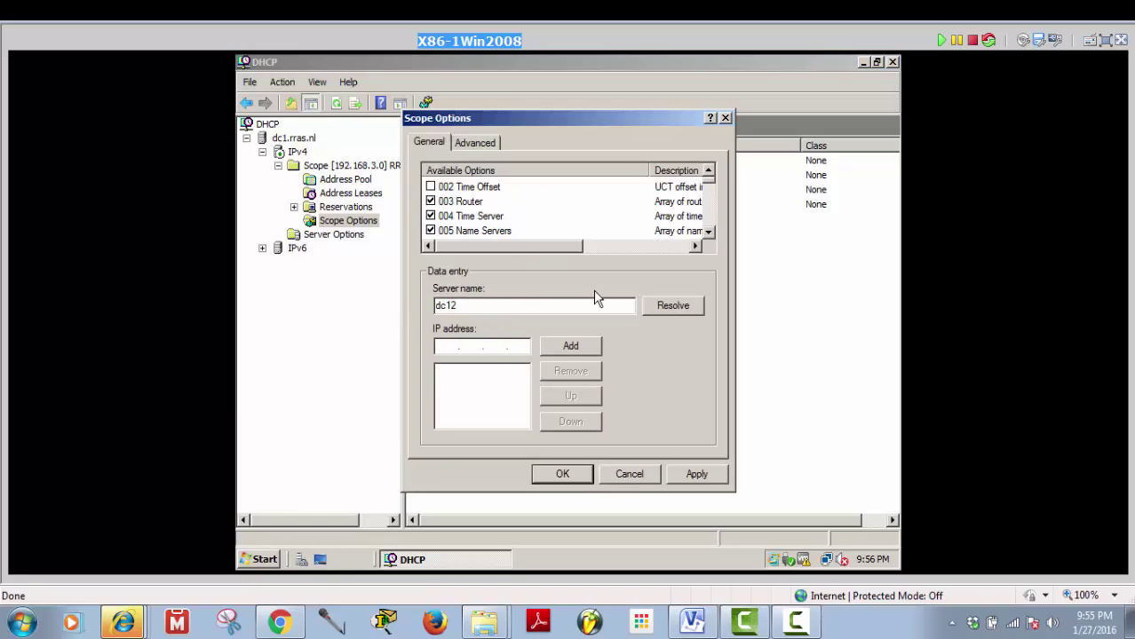
key(BackSpace)
click(672, 305)
click(569, 347)
click(697, 474)
click(562, 475)
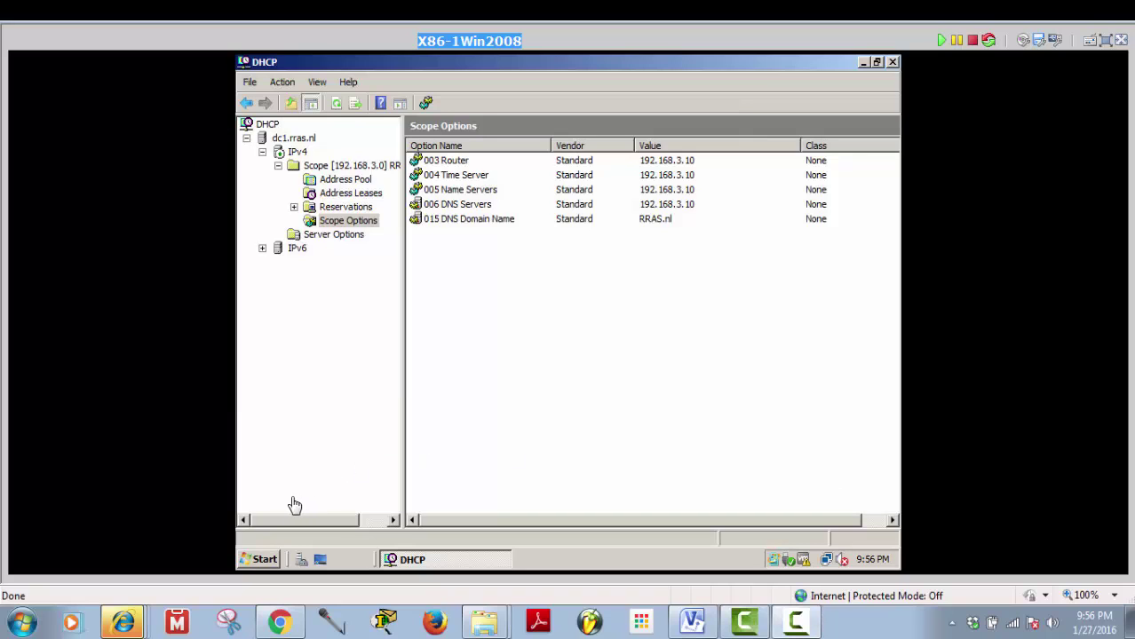
mouse_move(145, 622)
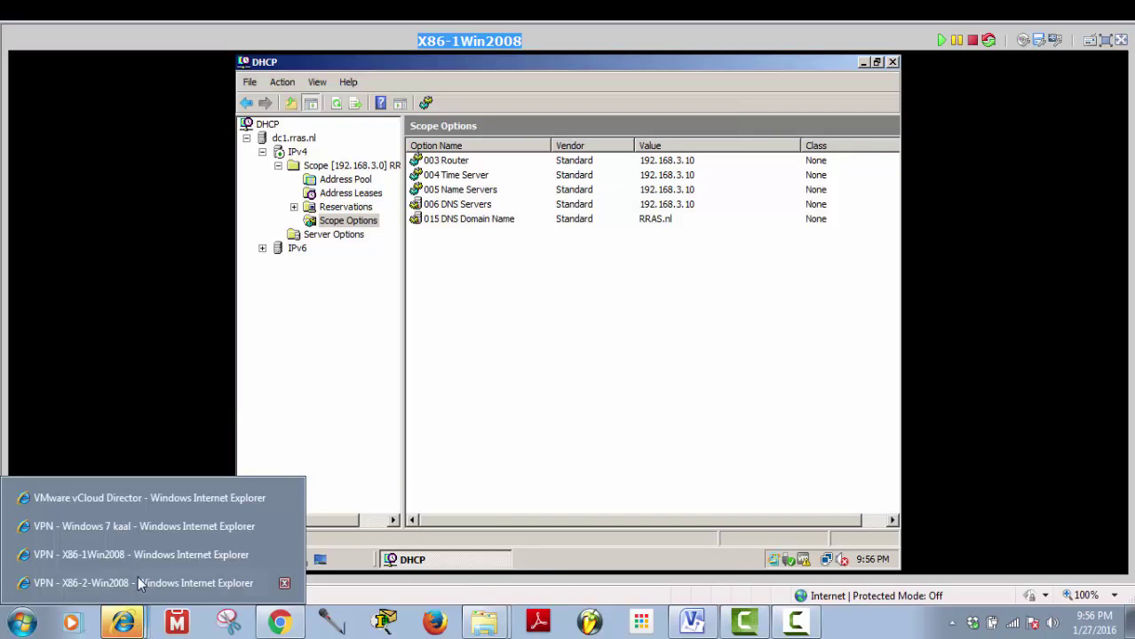
Log on to the Windows 7 client with the administrator password and choose Restart Later.
click(145, 525)
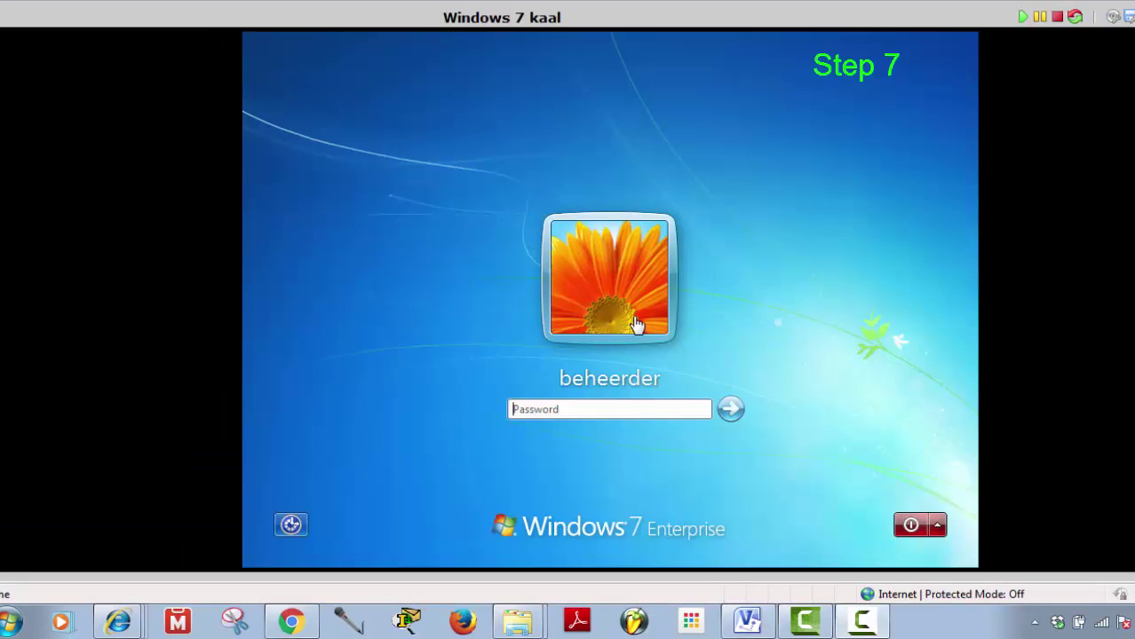
click(632, 413)
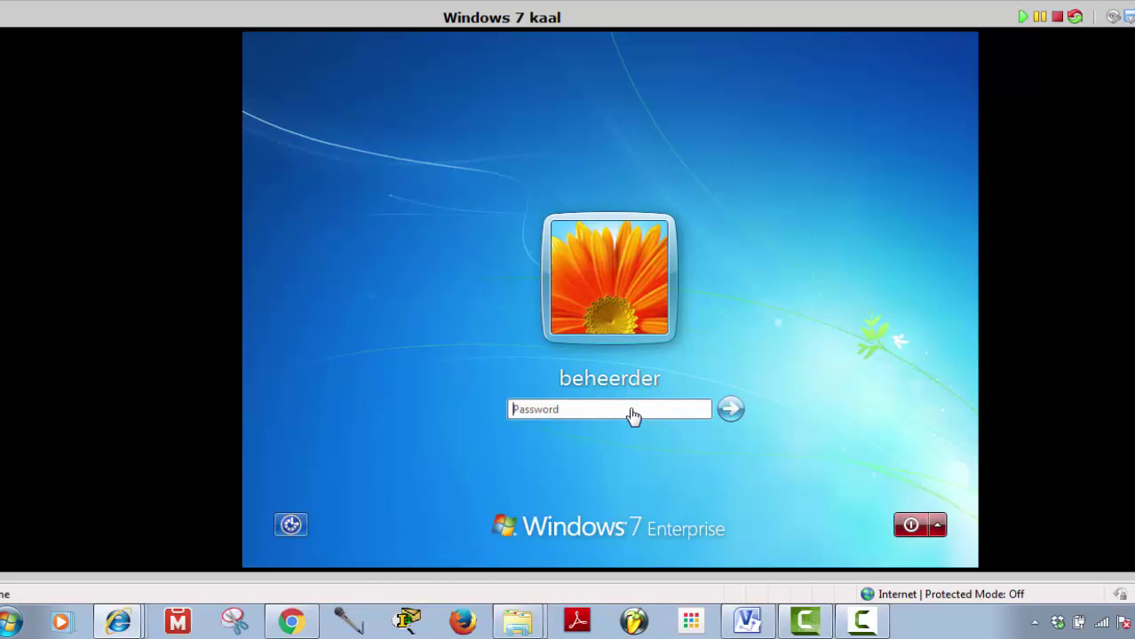
text(•••••••••)
key(Return)
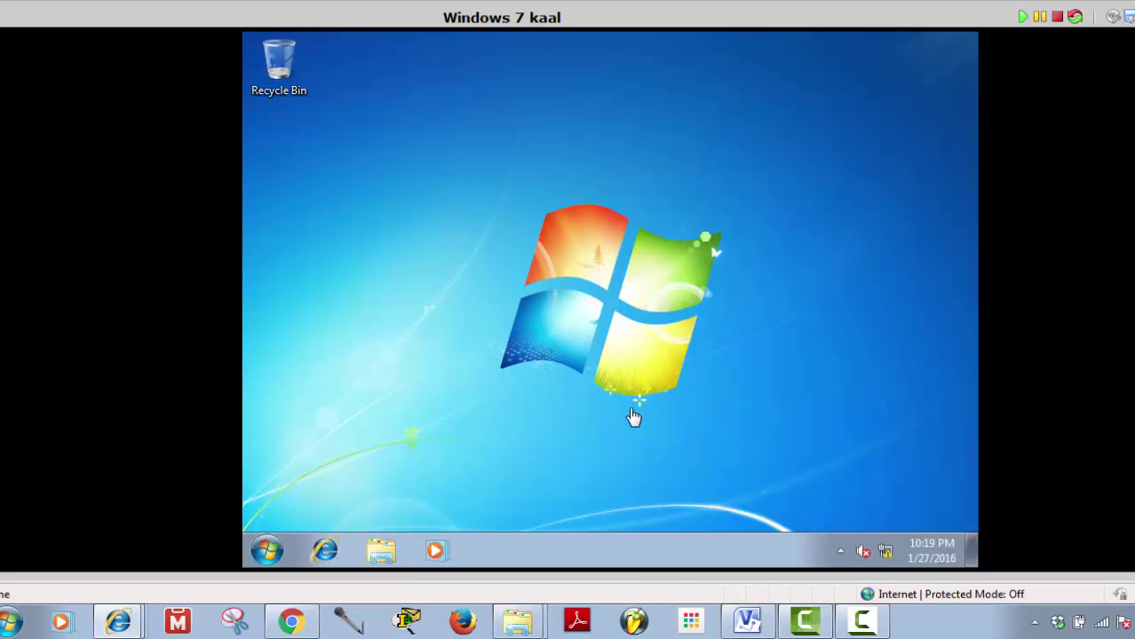
click(729, 311)
Run ncpa.cpl from Start search and inspect the Extern and Intern adapters.
click(266, 552)
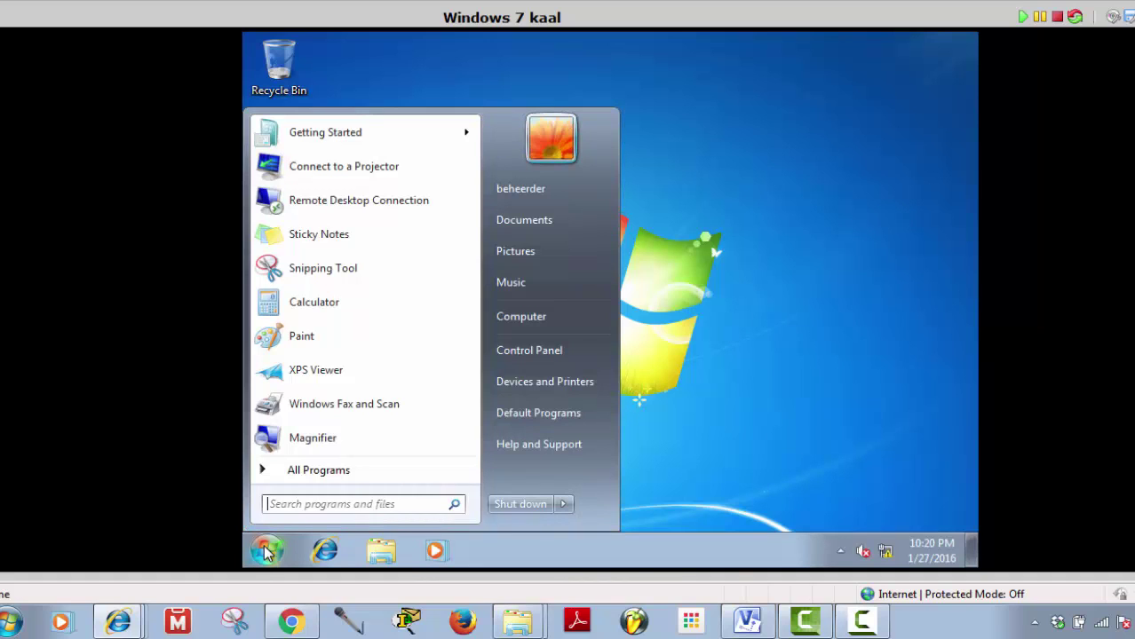
click(320, 506)
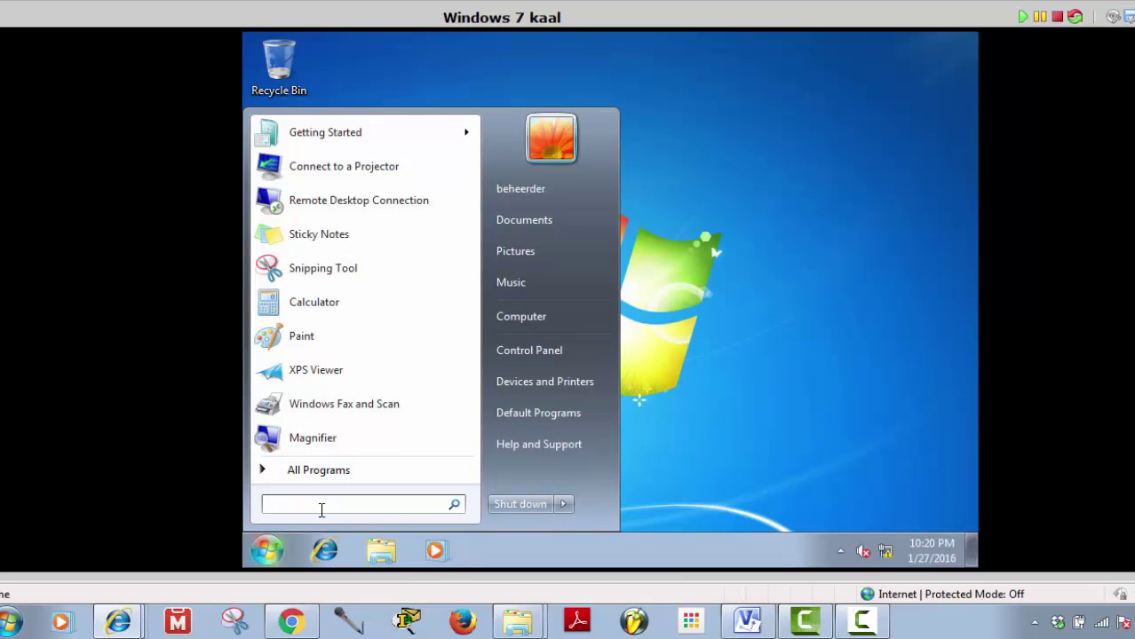
text(ncpa.cpl)
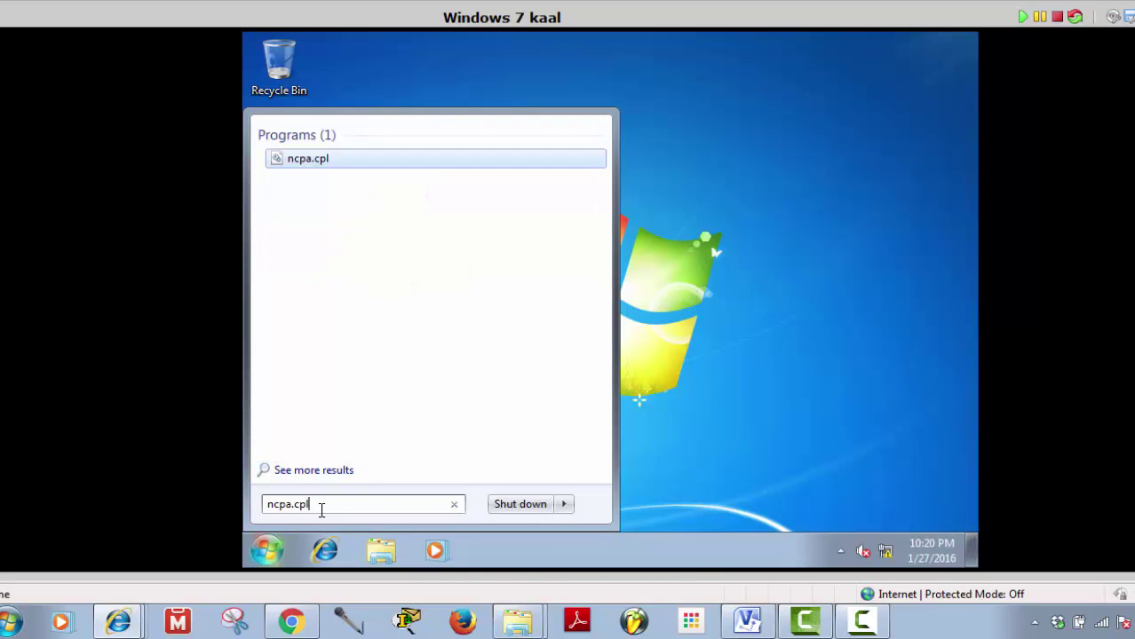
key(Return)
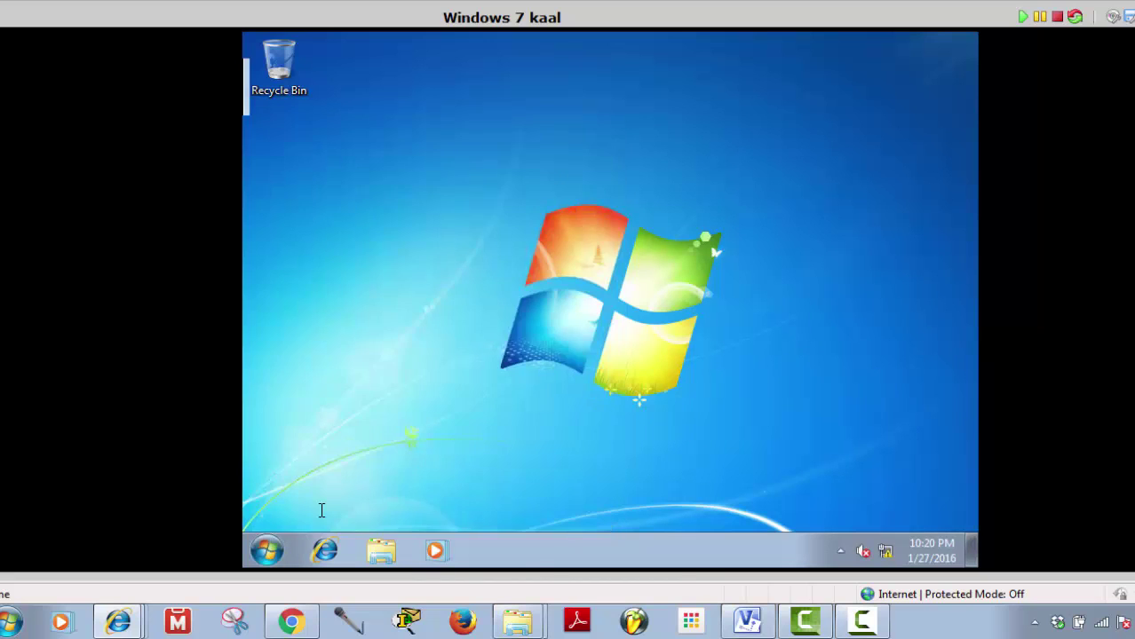
click(325, 158)
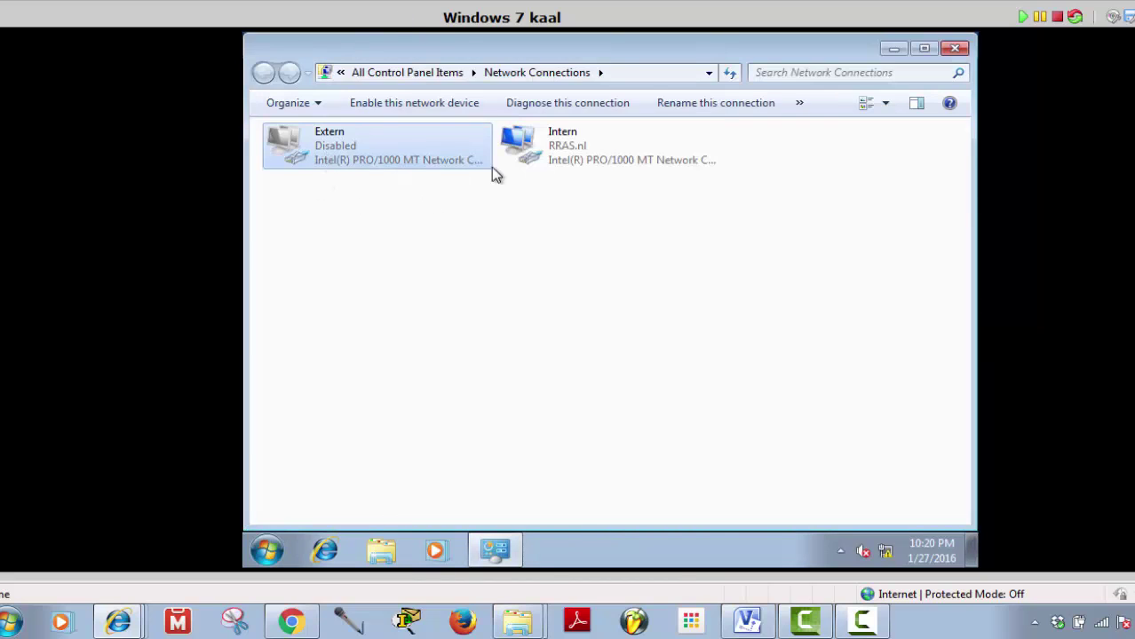
click(520, 144)
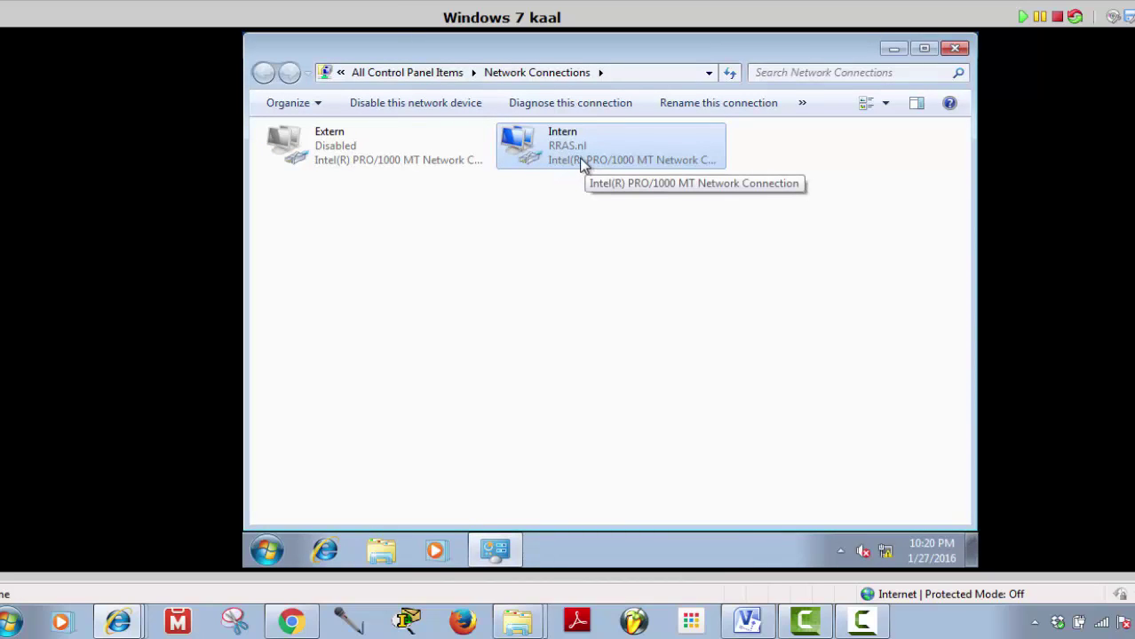
click(266, 551)
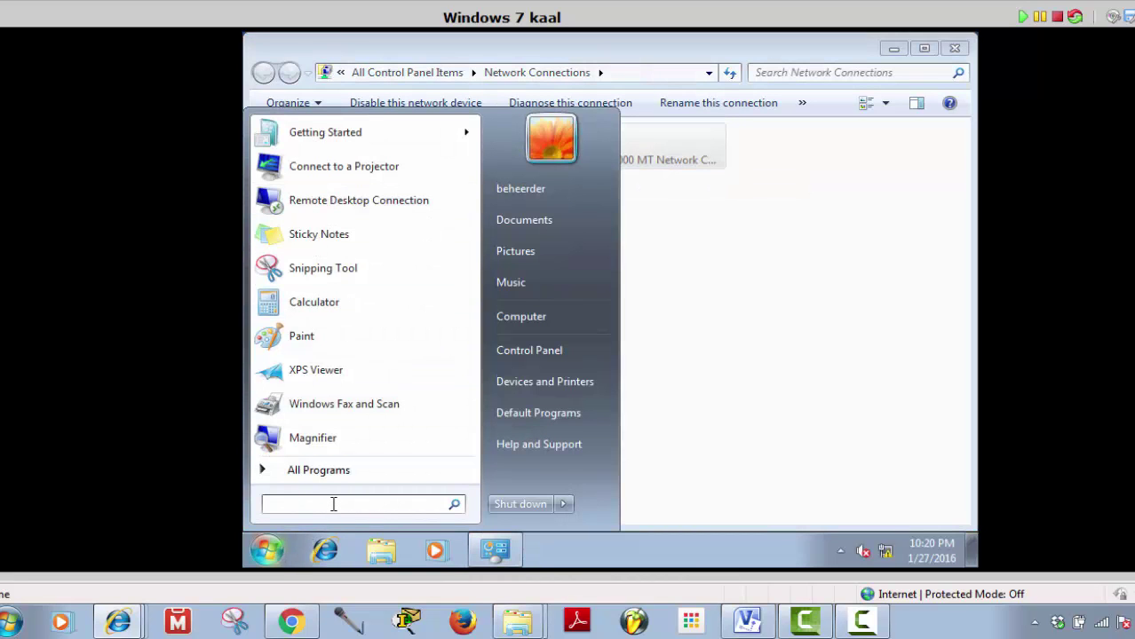
Run ipconfig in cmd to verify address 192.168.3.21, gateway 192.168.3.10, then close it.
text(cmd)
key(Return)
text(ipconfig)
key(Return)
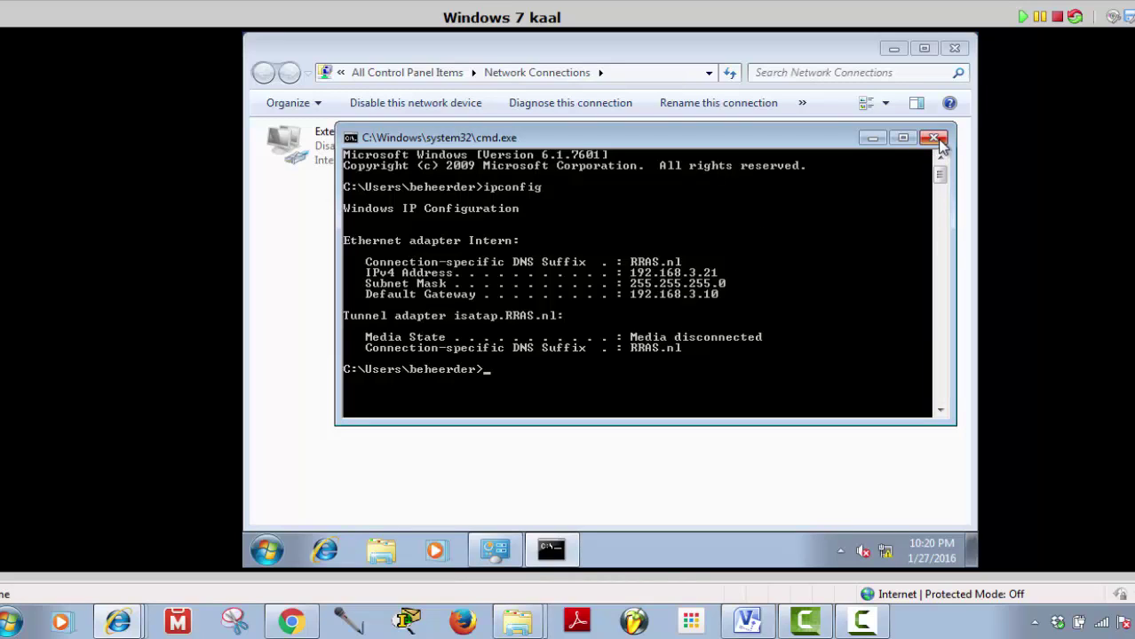
click(934, 139)
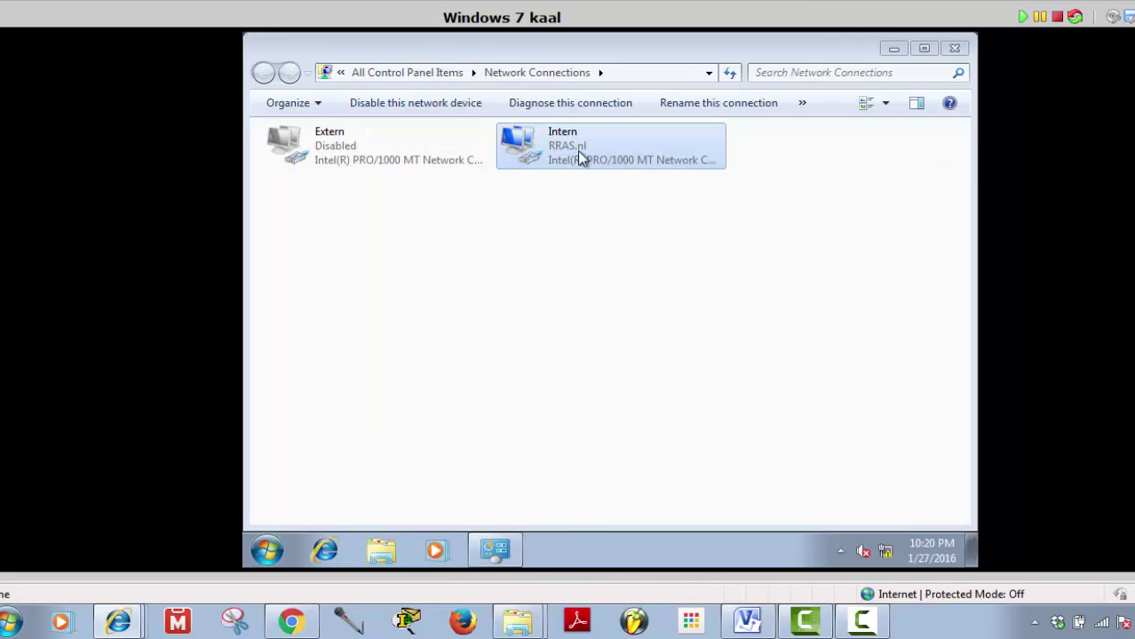
Disable the Intern adapter and enable the Extern adapter.
right_click(569, 142)
click(601, 153)
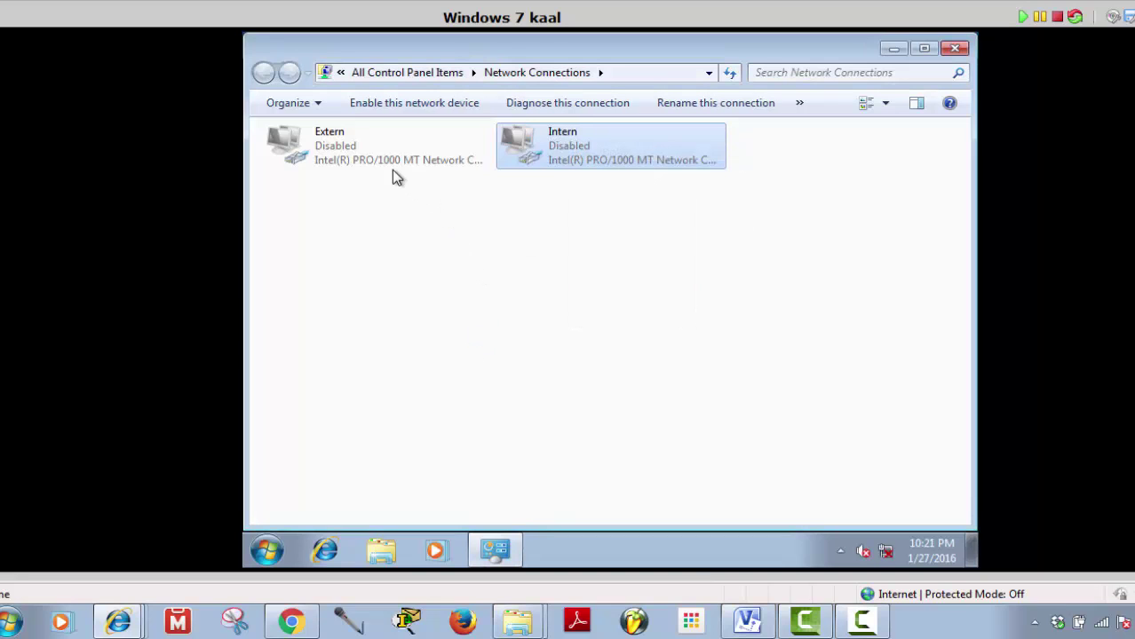
right_click(375, 158)
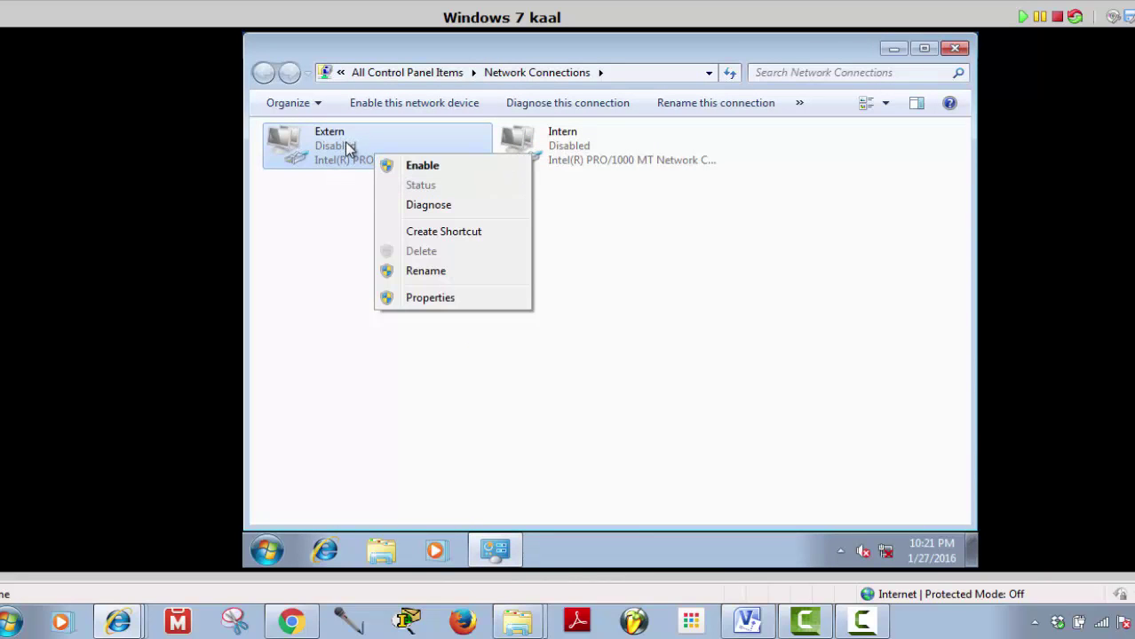
click(415, 168)
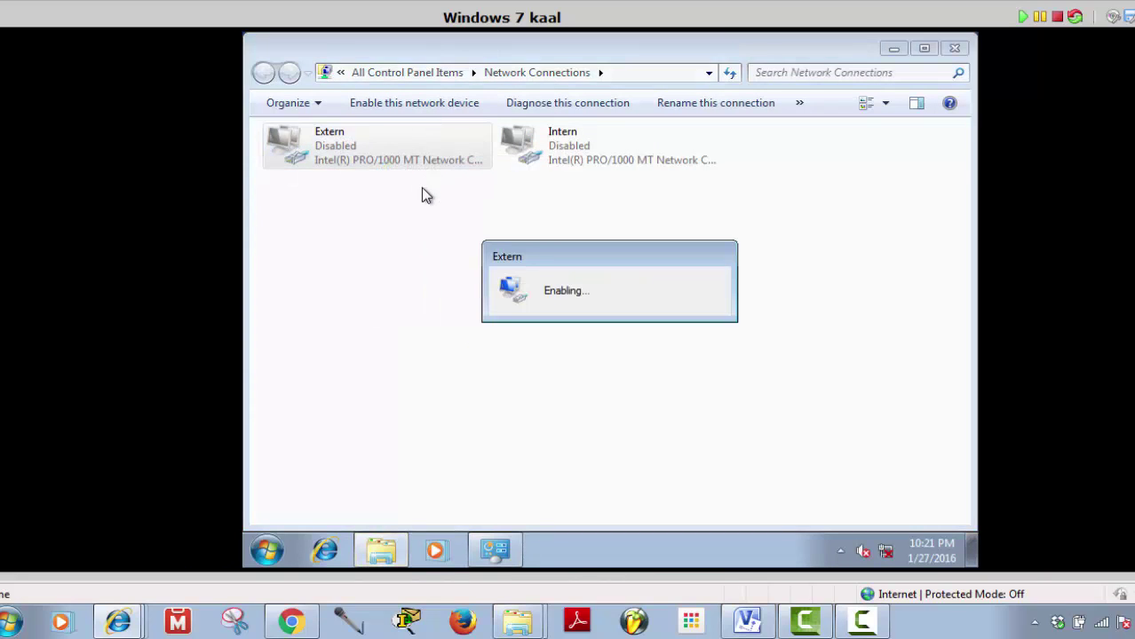
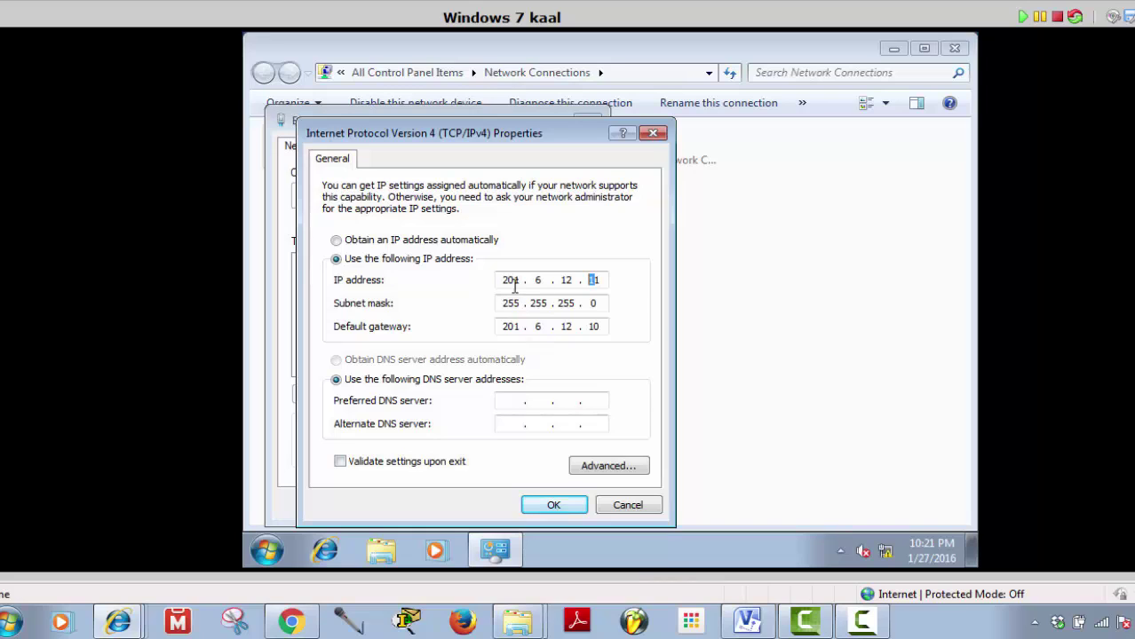
Switch to the Windows Server 2008 VM console and log on with the administrator password.
click(118, 625)
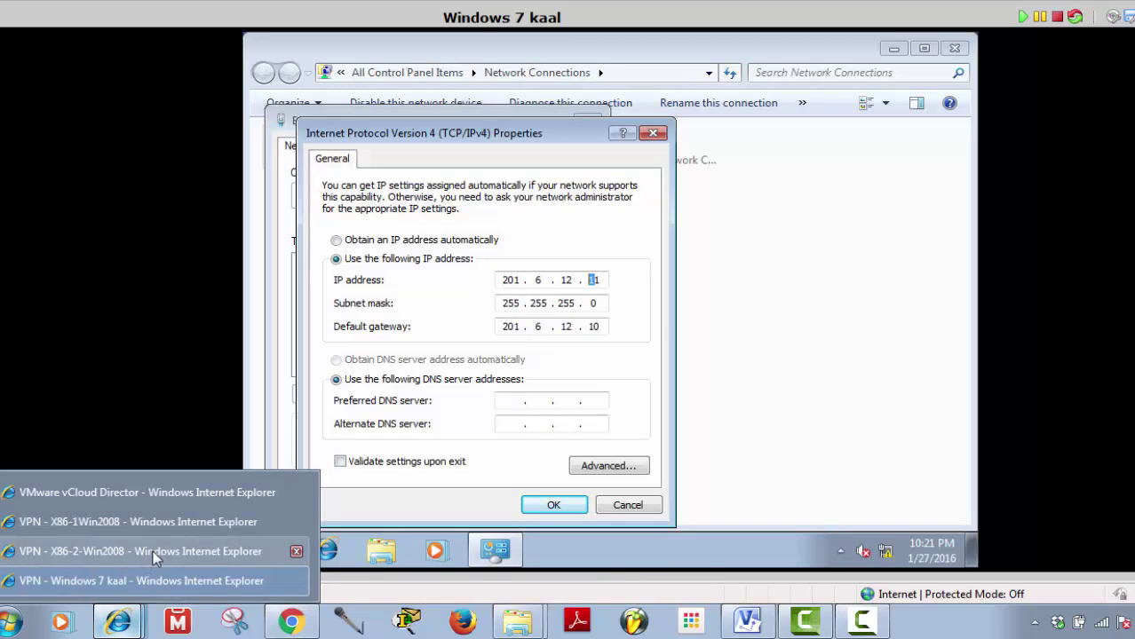
click(153, 550)
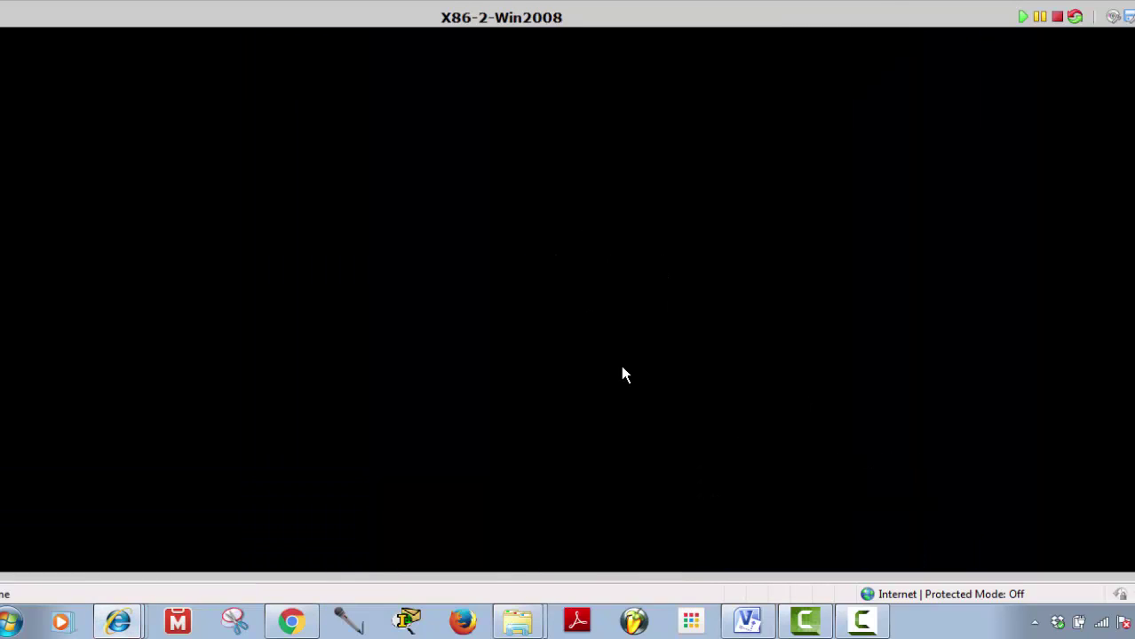
key(ctrl+alt+Delete)
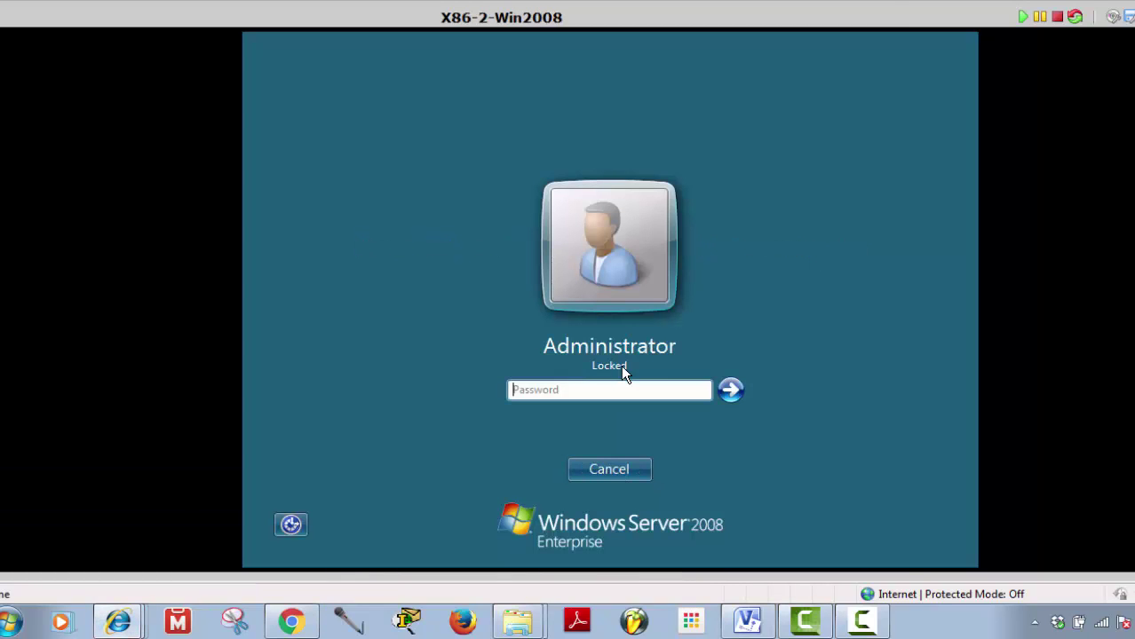
text(•••••••••)
key(Return)
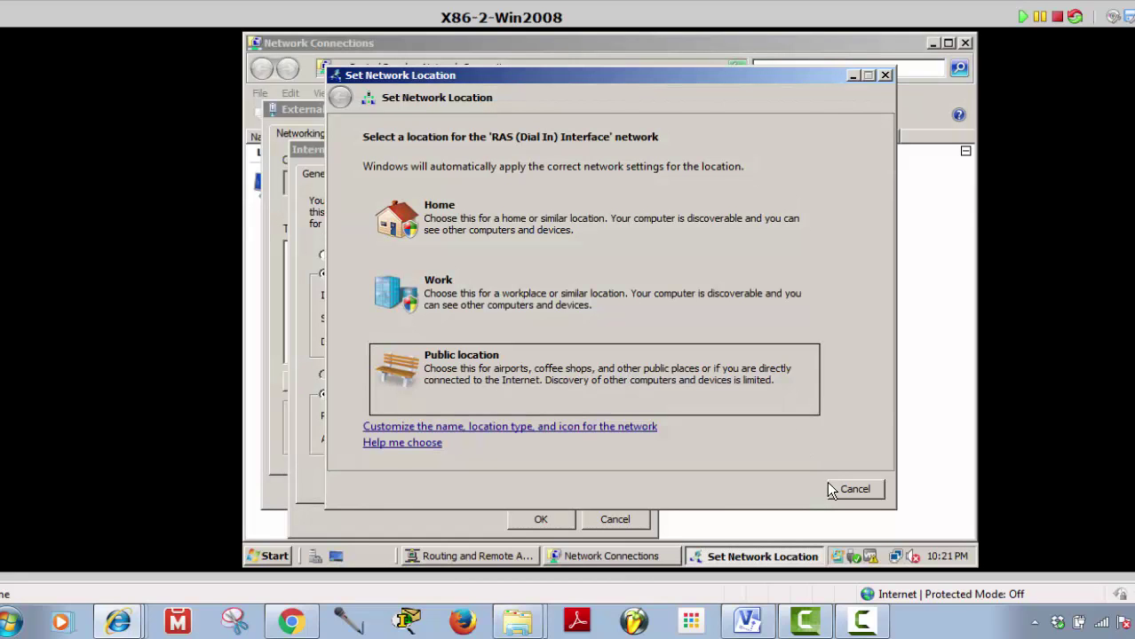
Check the server's External connection IPv4 settings, confirming address 201.6.12.10.
click(844, 488)
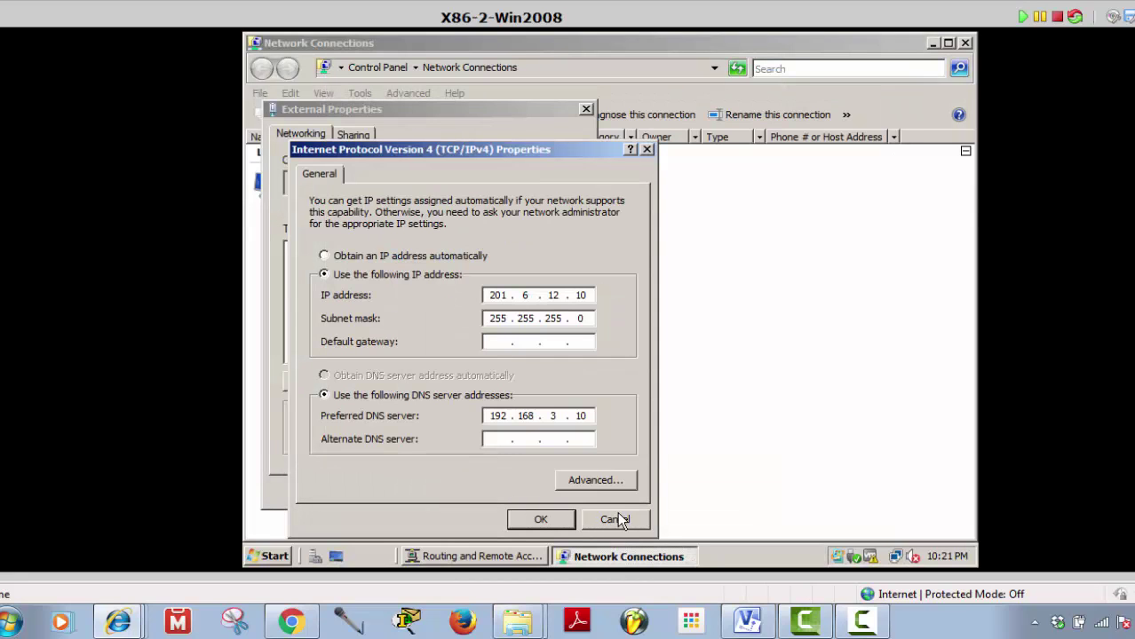
click(615, 519)
click(554, 491)
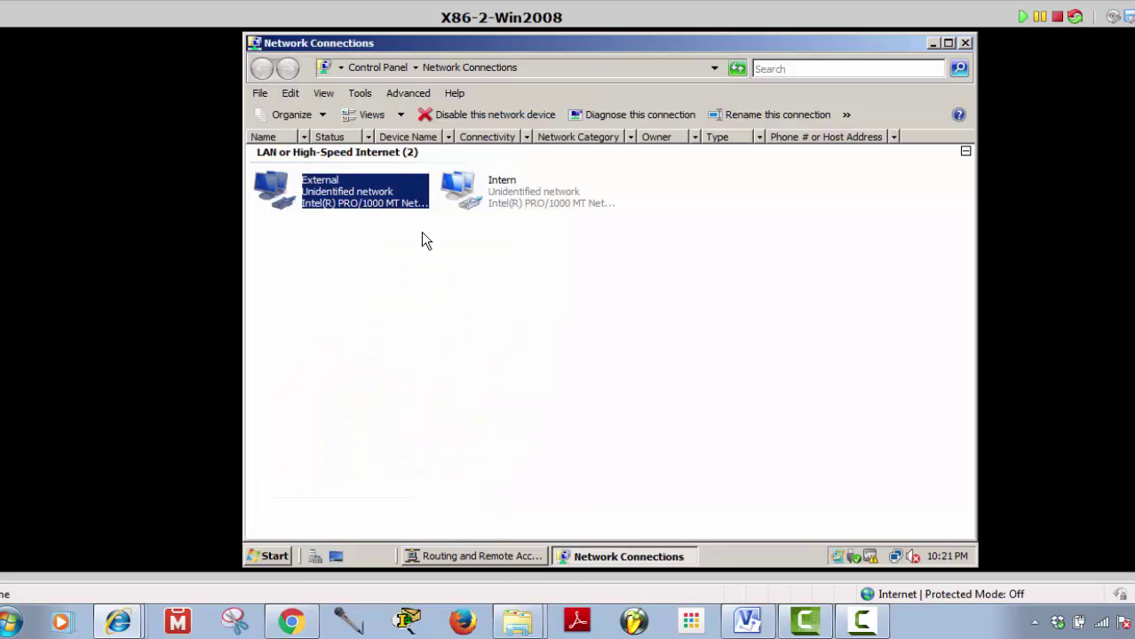
right_click(335, 201)
click(383, 343)
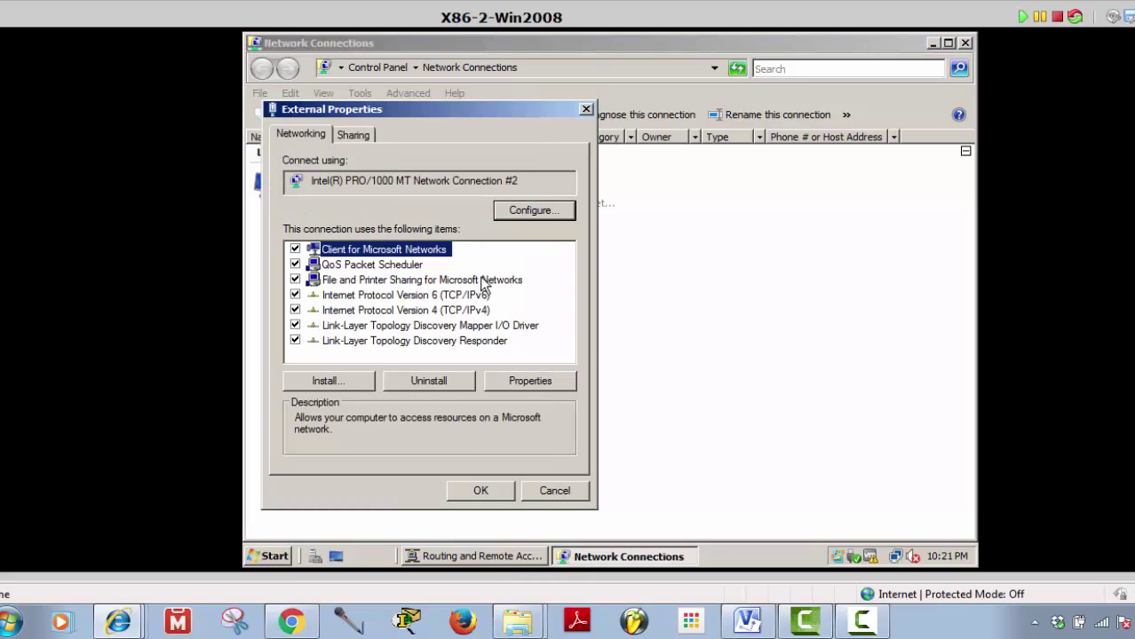
click(484, 311)
click(531, 382)
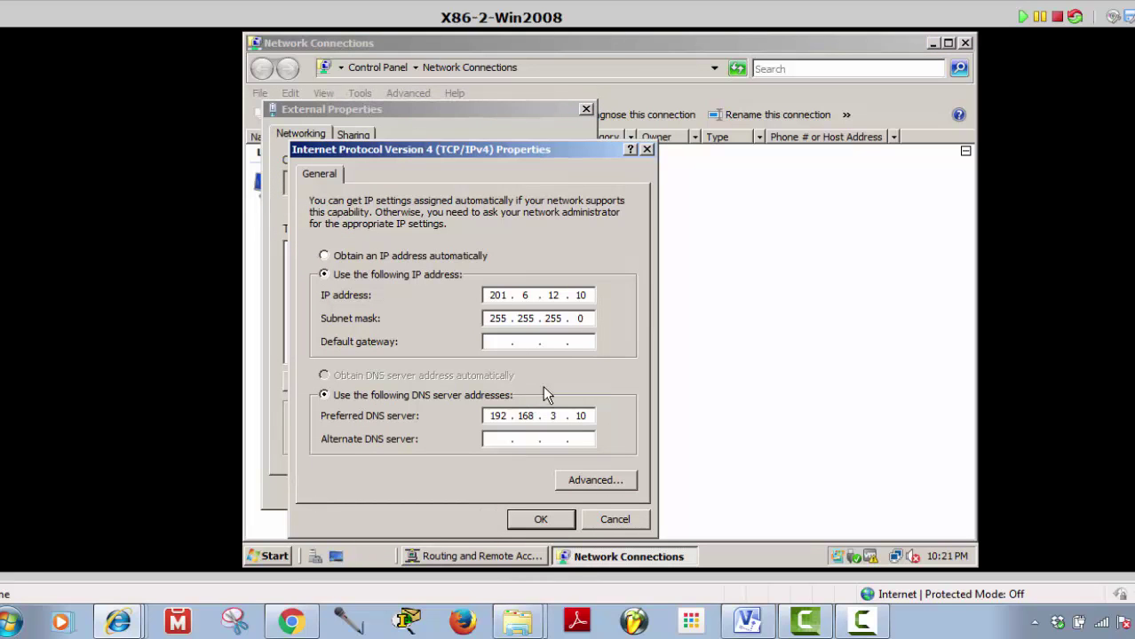
click(592, 296)
On the Windows 7 client, keep IPv4 201.6.12.11 with gateway 201.6.12.10 and close Extern Properties.
mouse_move(128, 628)
click(169, 579)
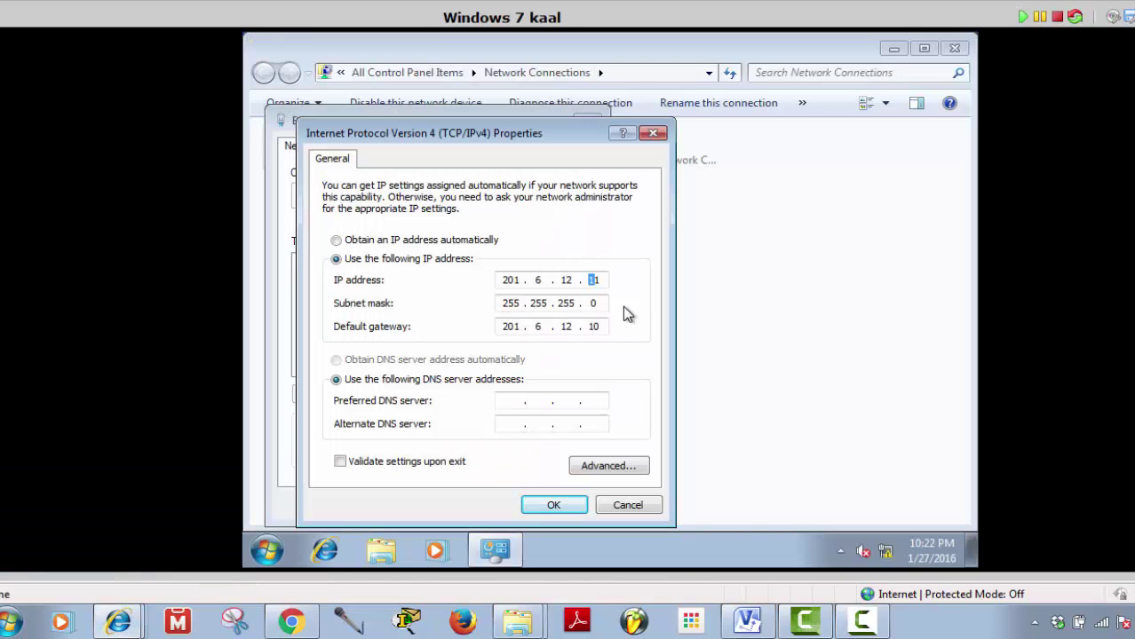
click(552, 506)
click(488, 504)
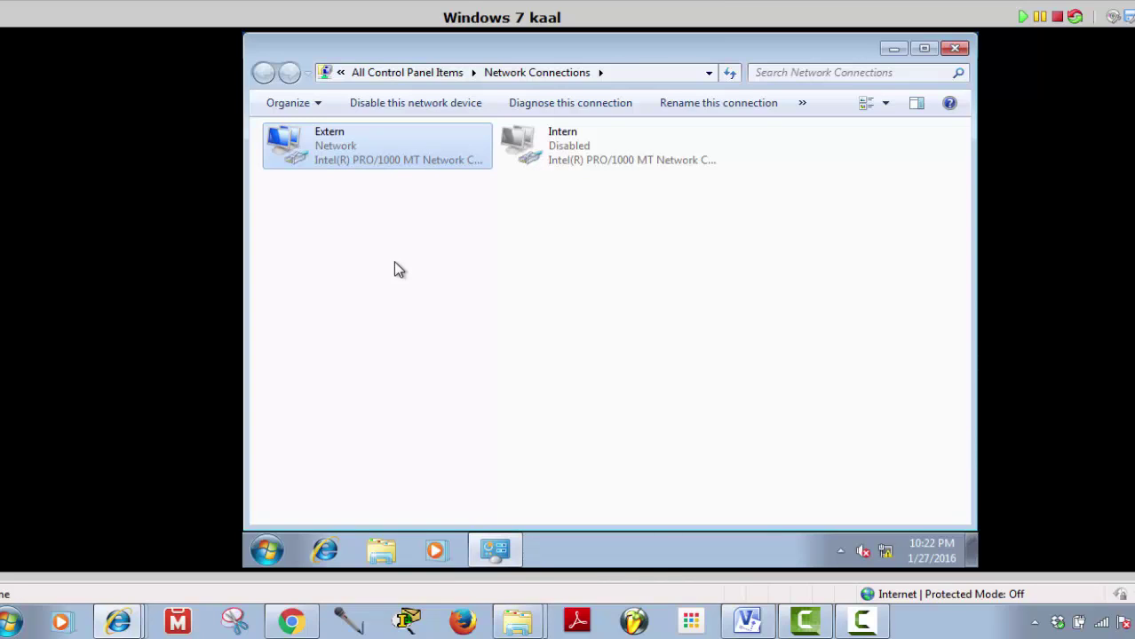
Run ipconfig in Command Prompt to confirm Extern at 201.6.12.11, gateway 201.6.12.10, then close it.
click(954, 48)
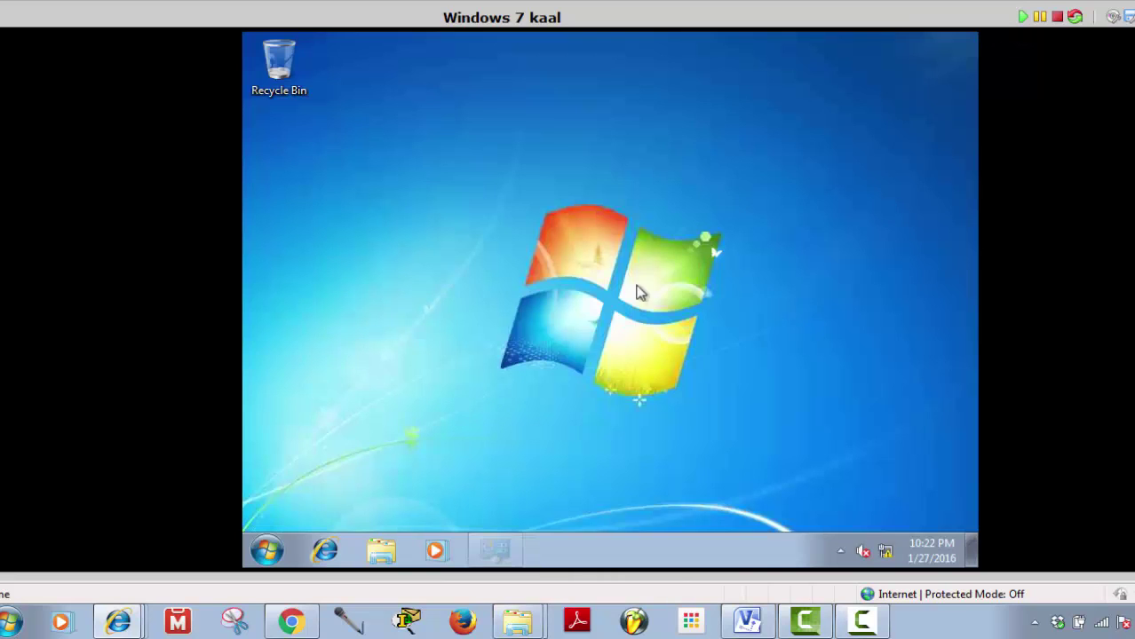
click(266, 551)
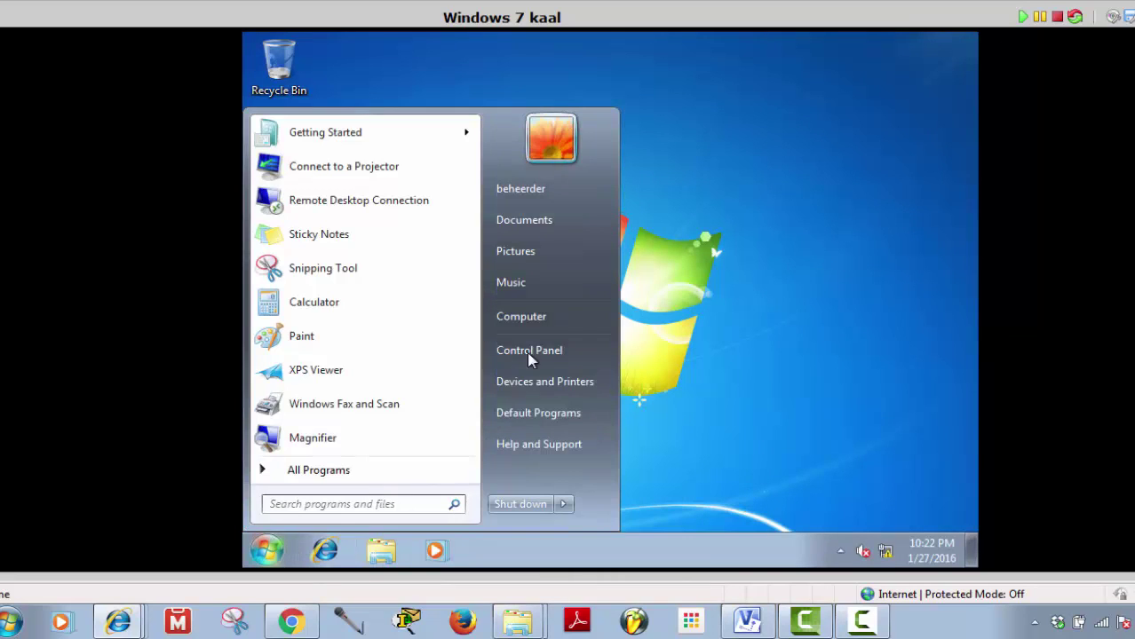
click(380, 503)
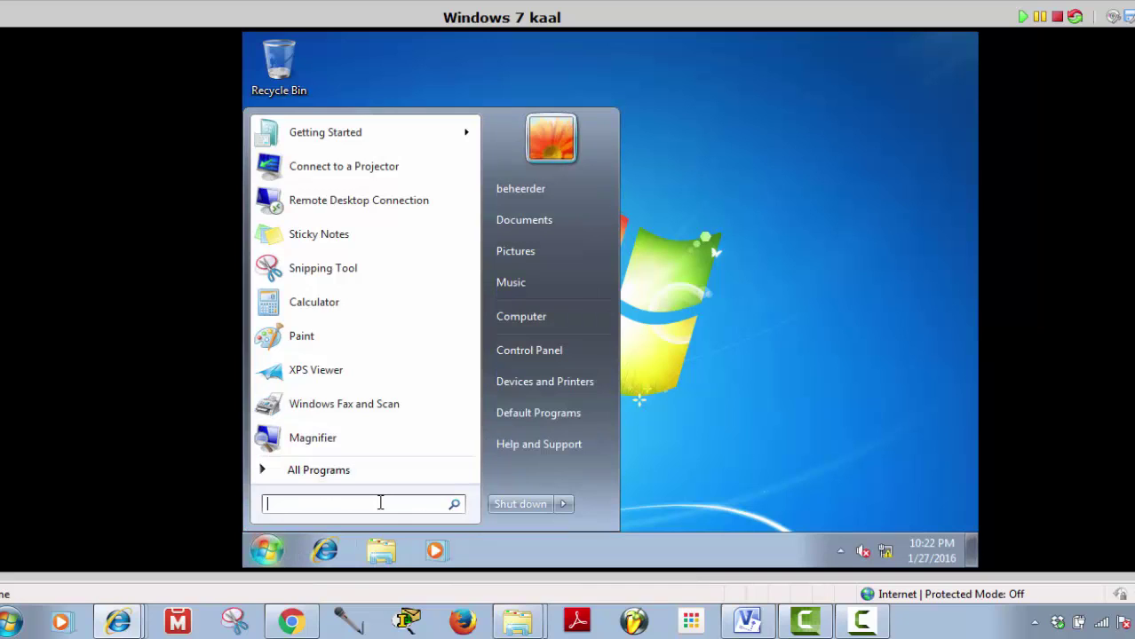
text(cmd)
key(Return)
text(ip)
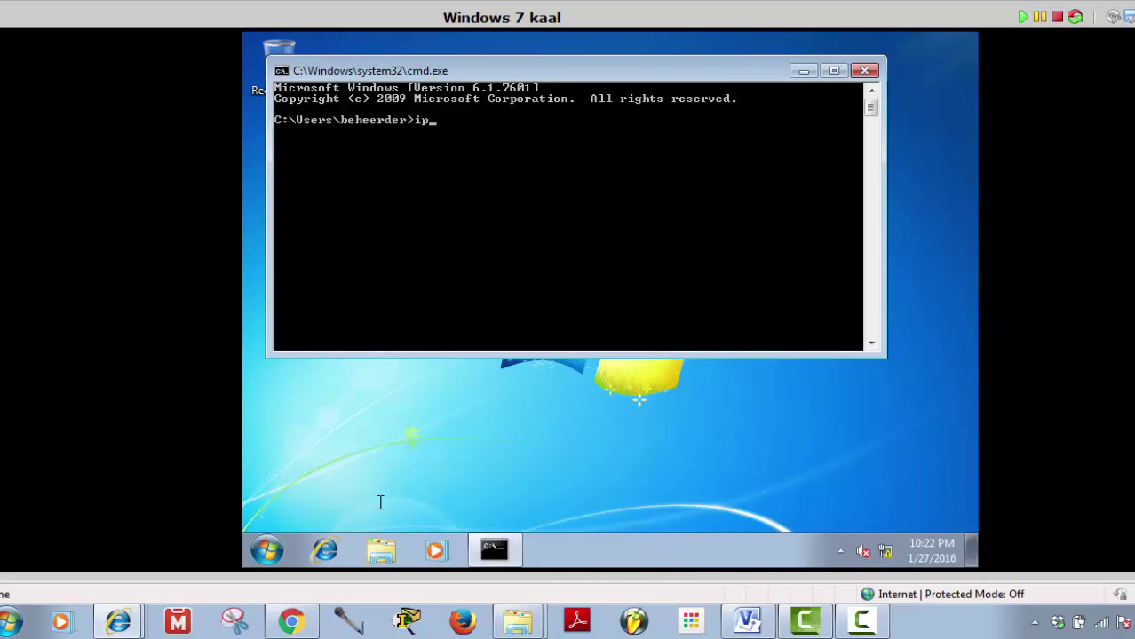
text(config)
key(Return)
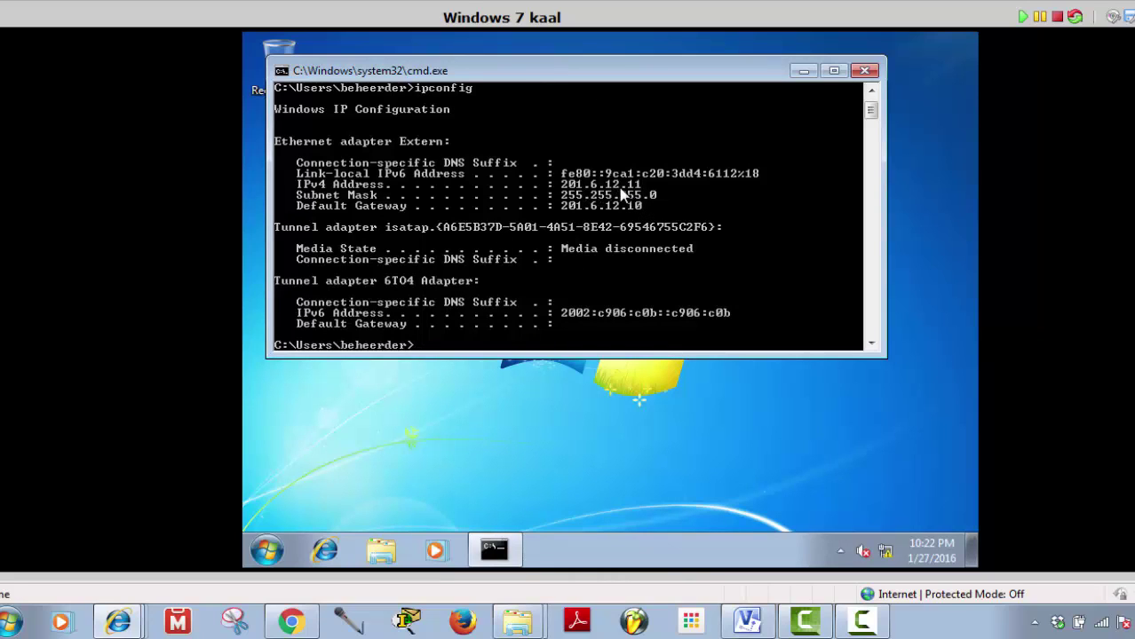
click(867, 72)
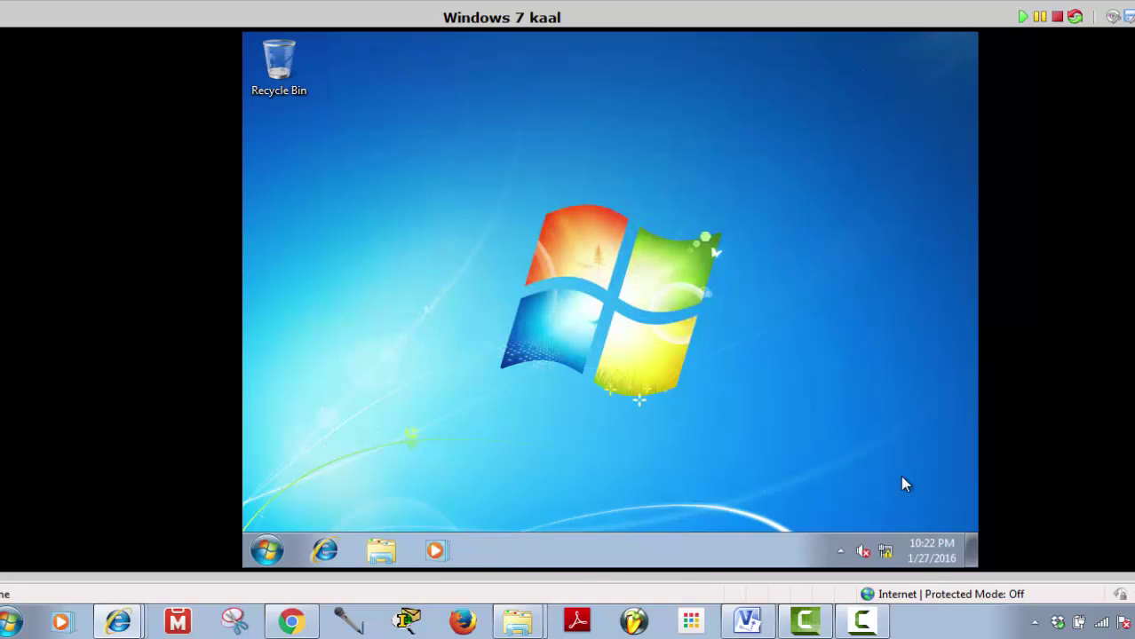
From Network and Sharing Center, start a workplace VPN connection setup without an Internet connection first.
right_click(885, 554)
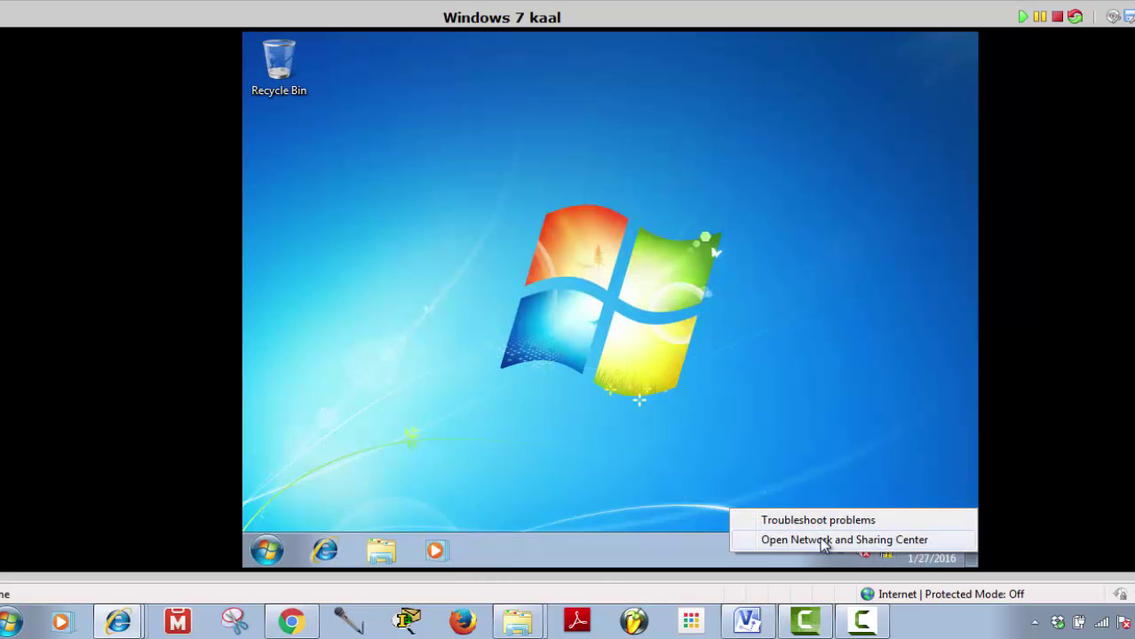
click(862, 540)
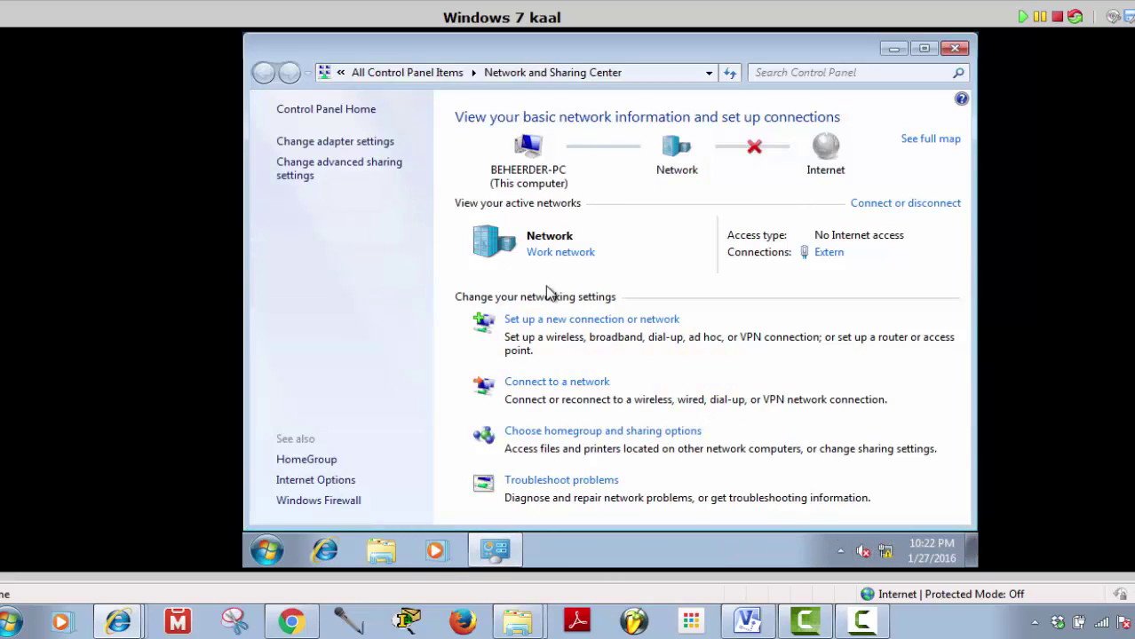
click(346, 144)
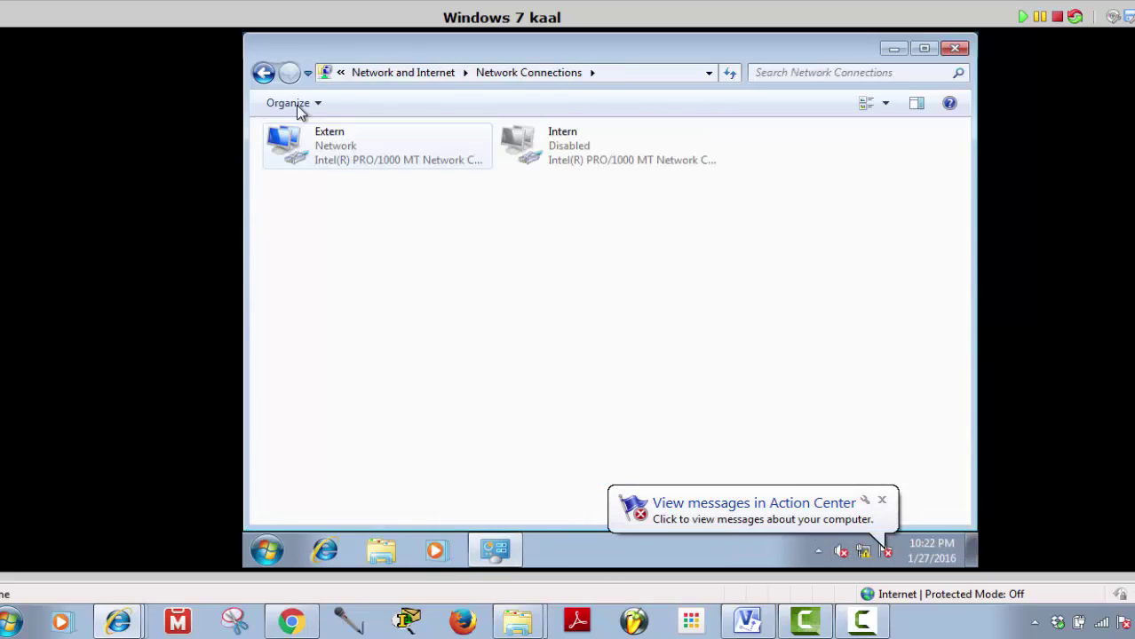
click(264, 73)
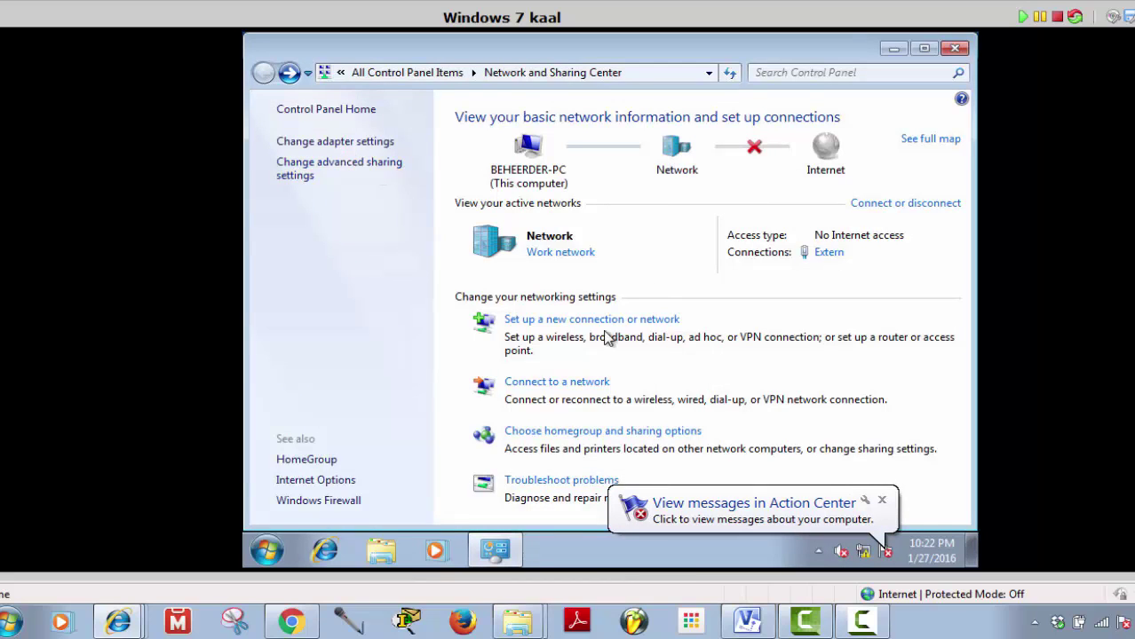
click(554, 321)
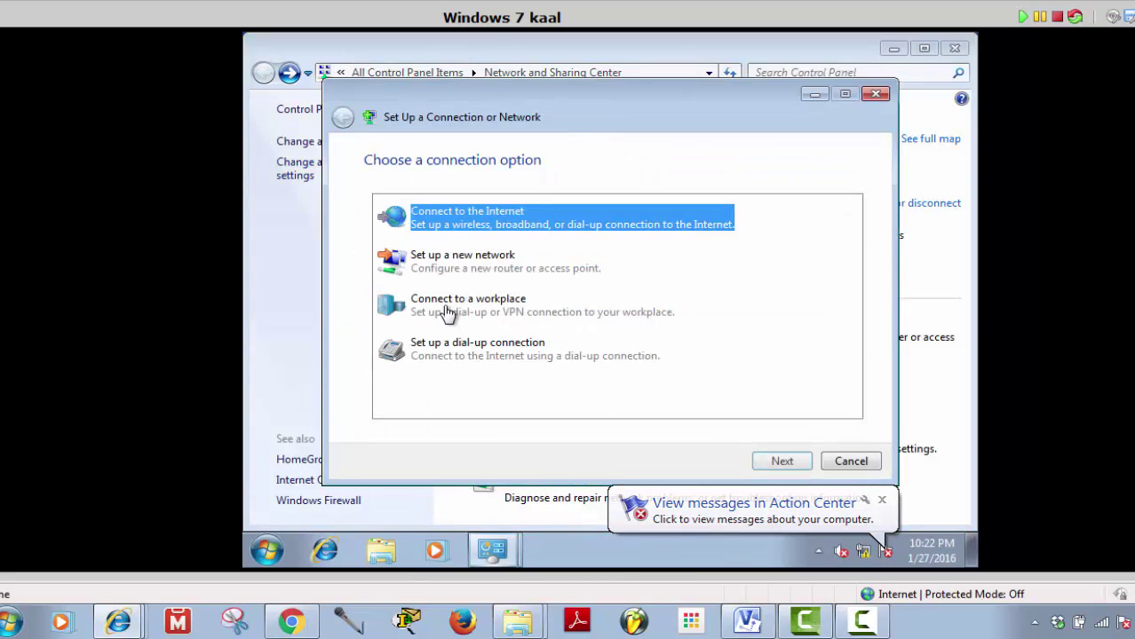
click(449, 312)
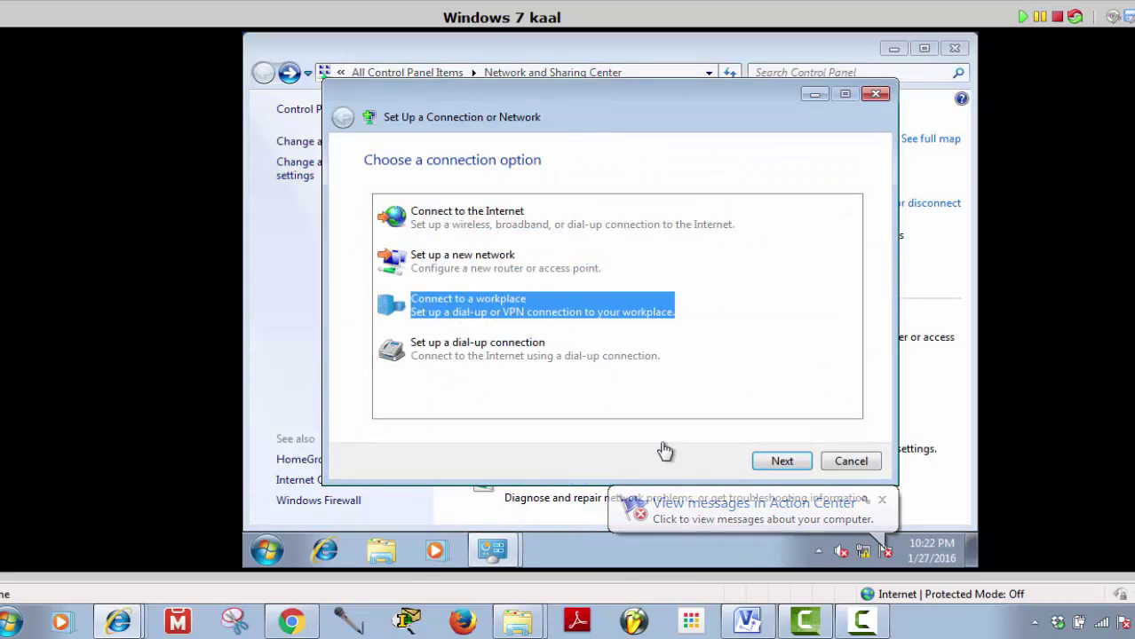
click(791, 462)
click(456, 225)
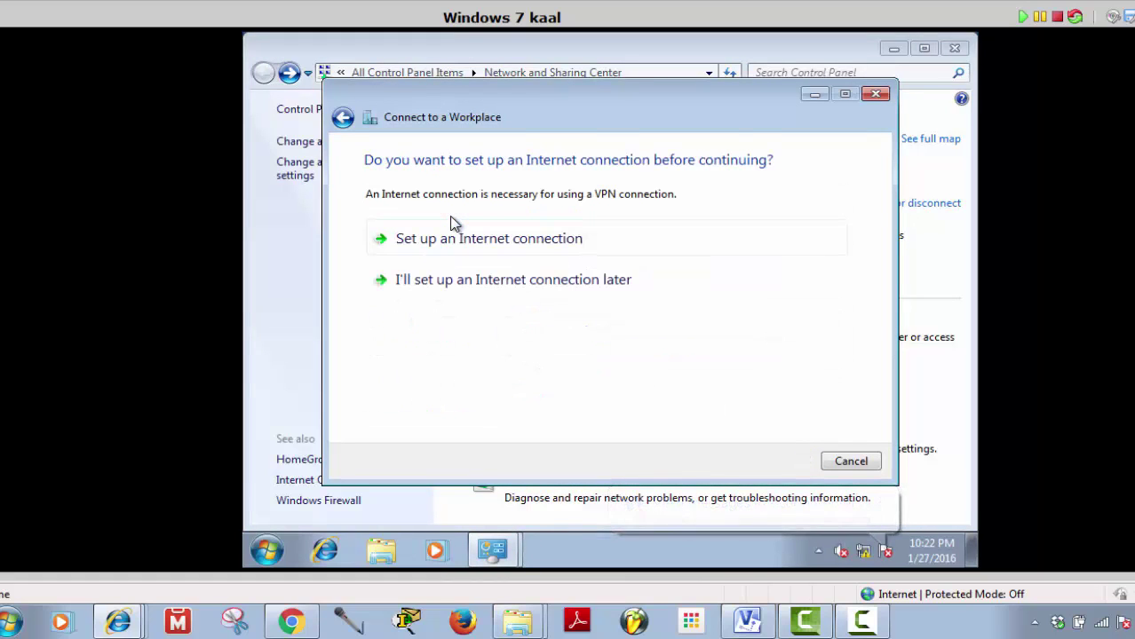
click(469, 282)
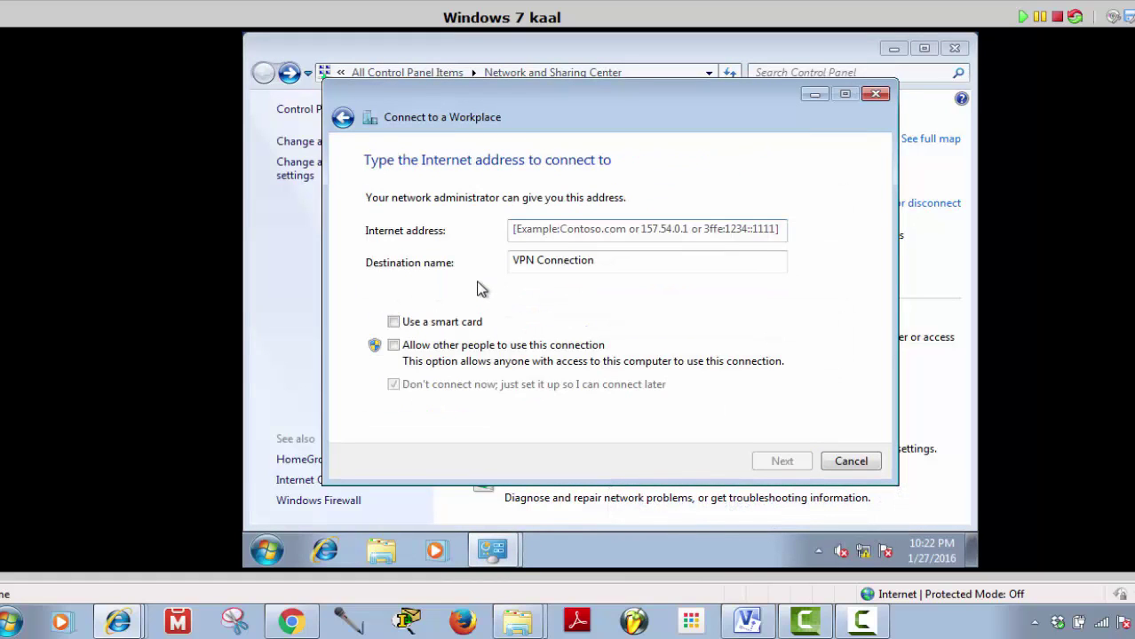
Enter VPN server address 201.6.12.10 and name the connection VPN.
click(567, 228)
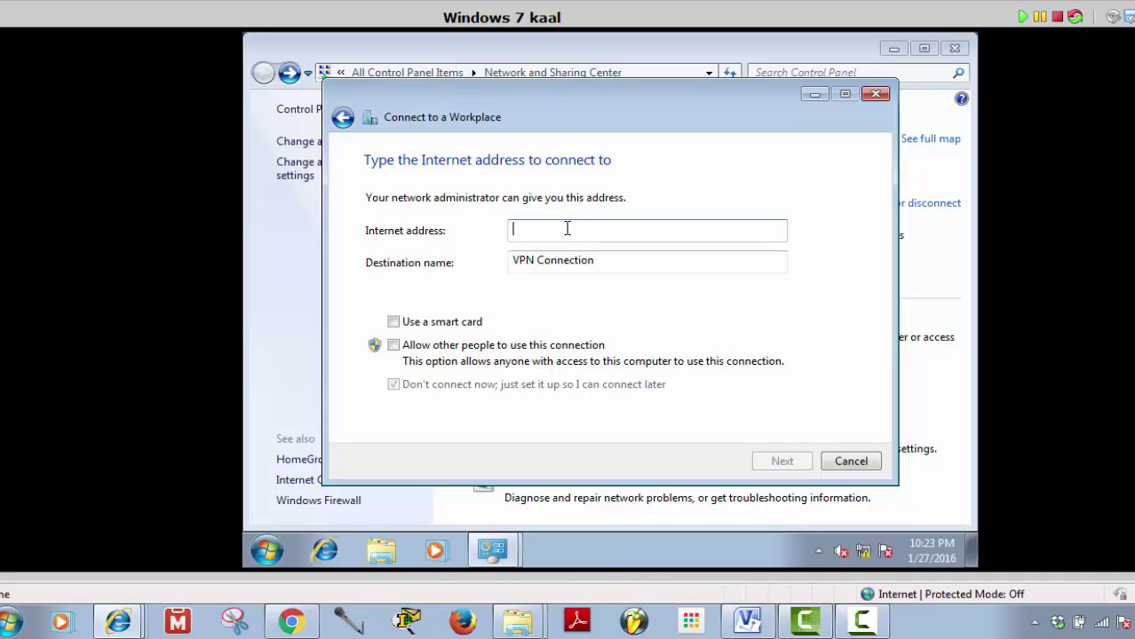
mouse_move(118, 621)
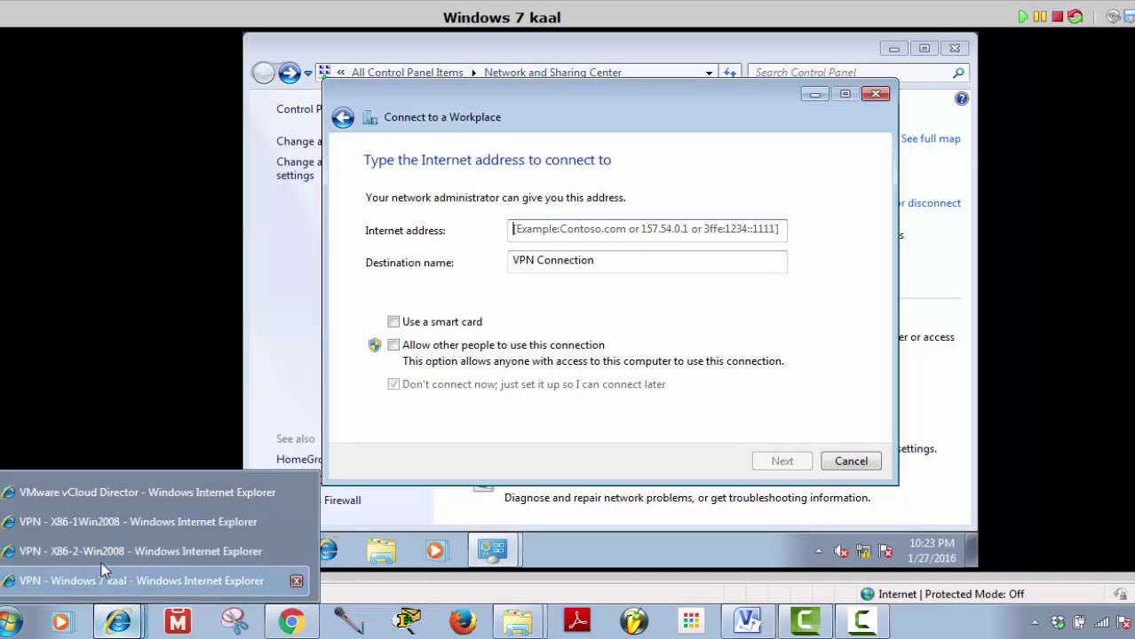
click(133, 580)
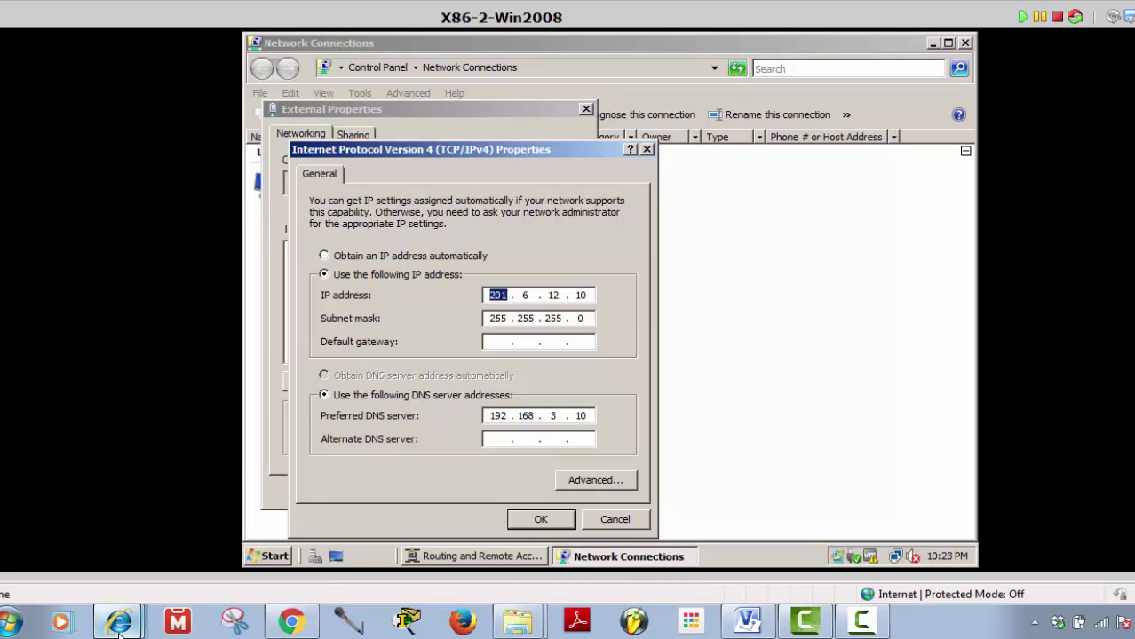
click(128, 581)
click(587, 233)
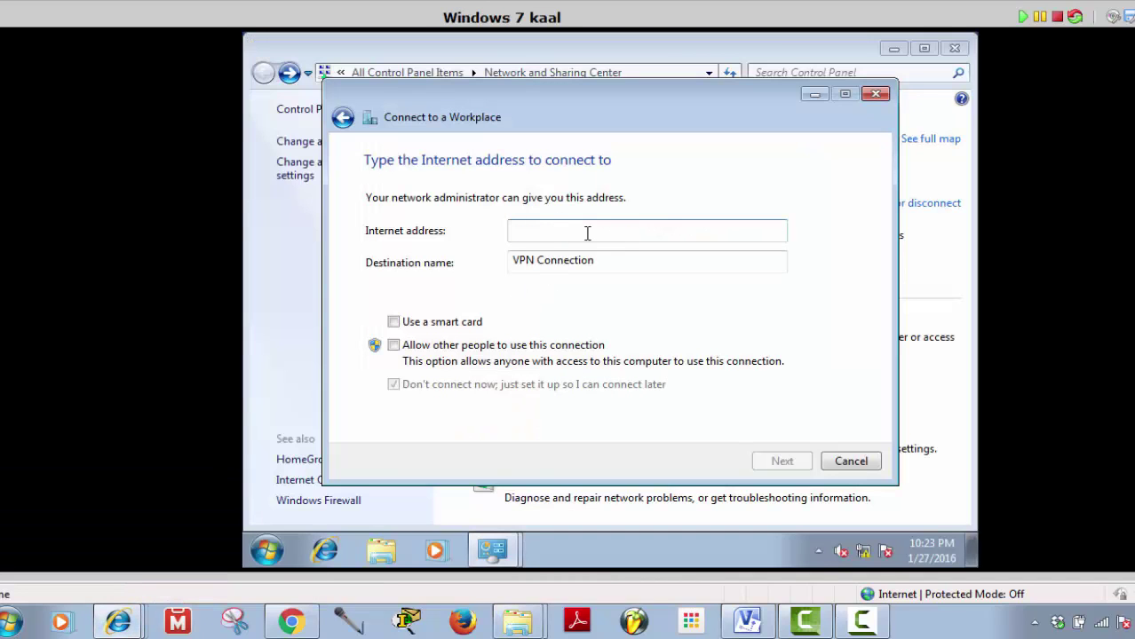
text(201)
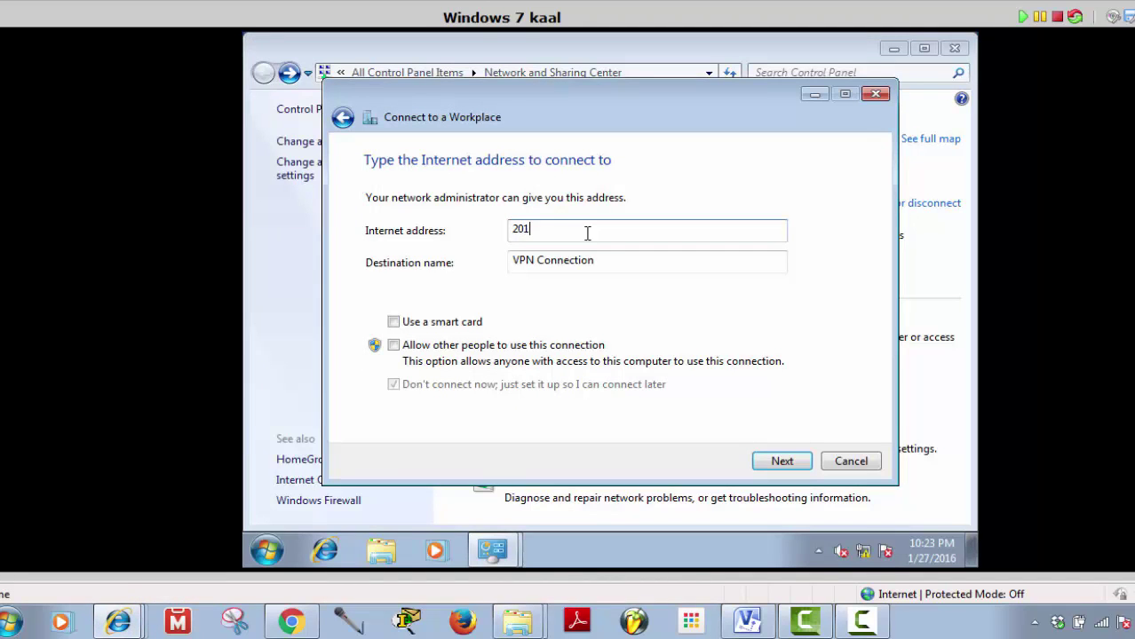
text(.6)
text(.12)
text(.1)
text(0)
key(Tab)
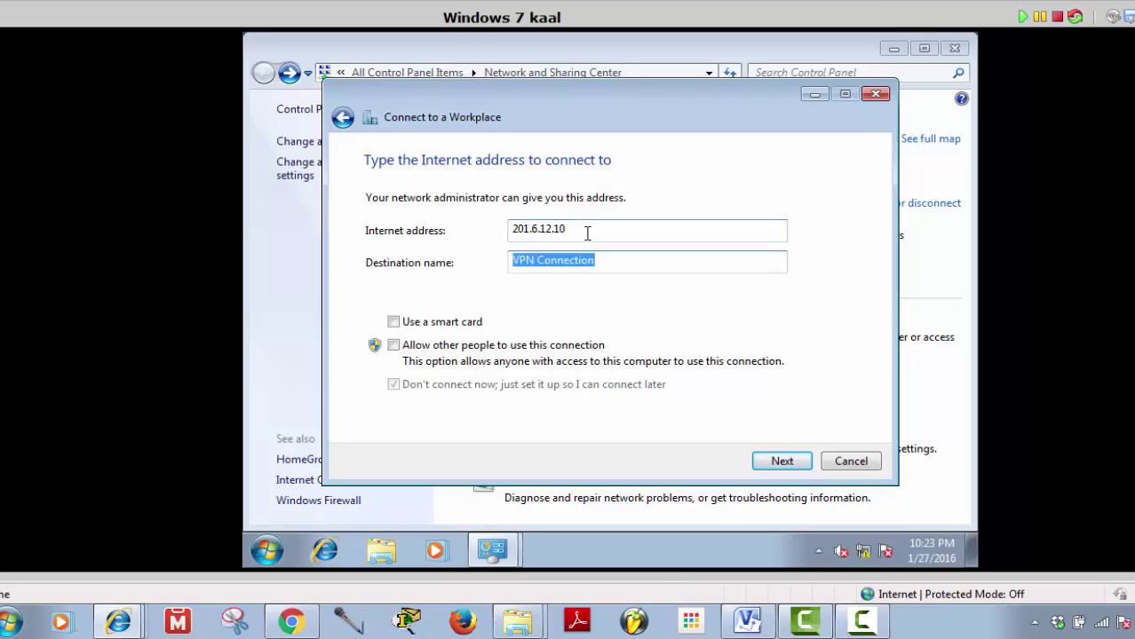
text(VPN)
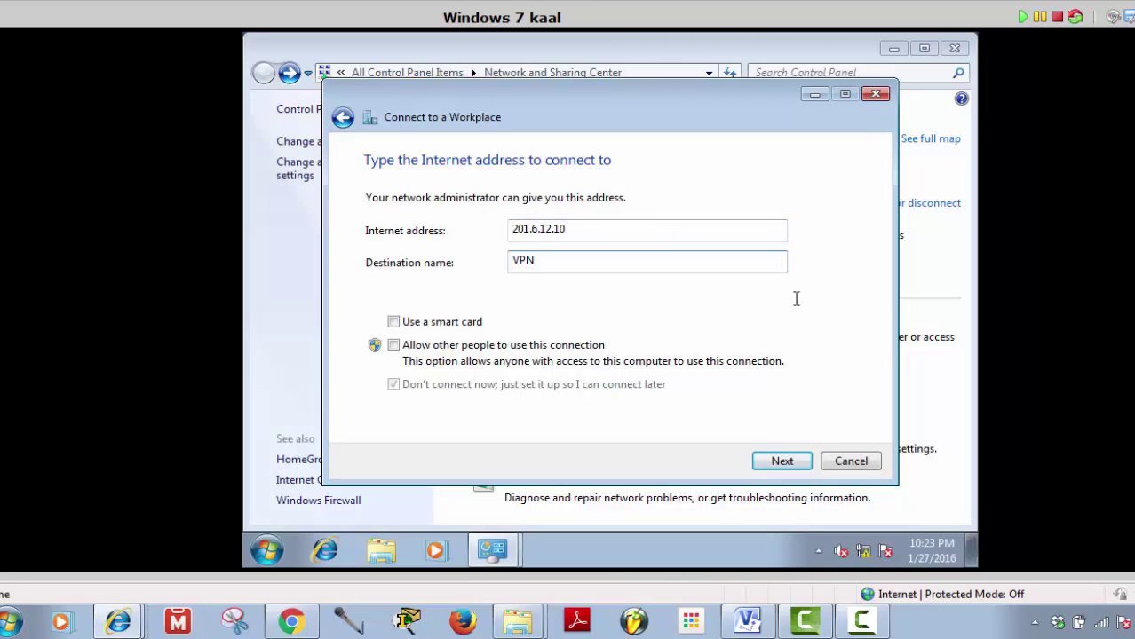
Enter the rras domain administrator's user name and password, remember the password, and create the connection.
click(792, 463)
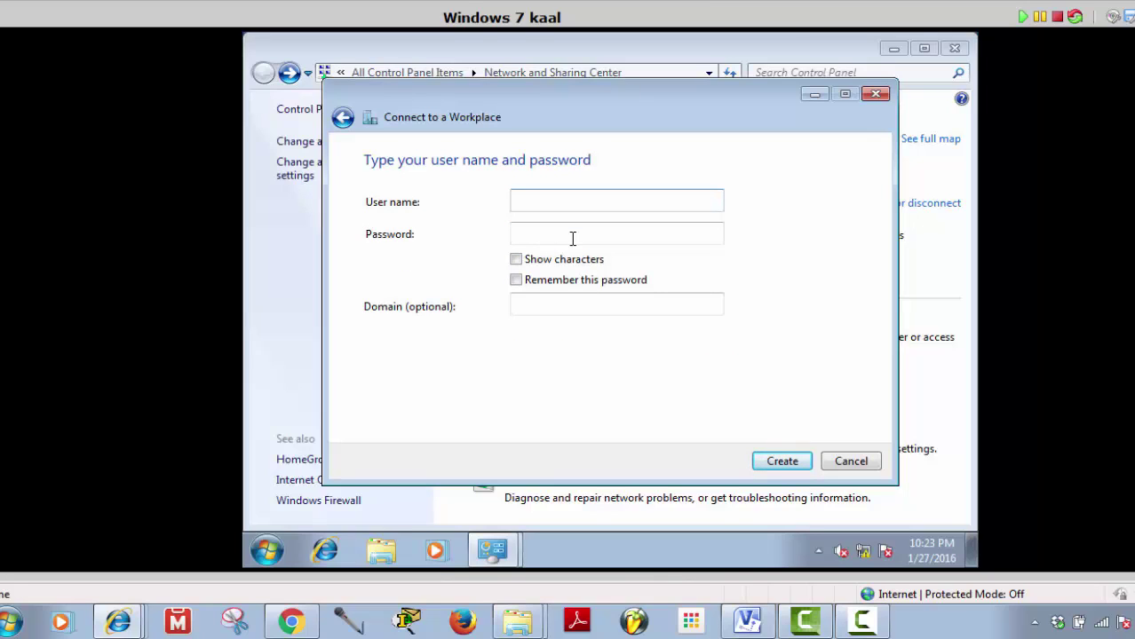
text(rras\adminis)
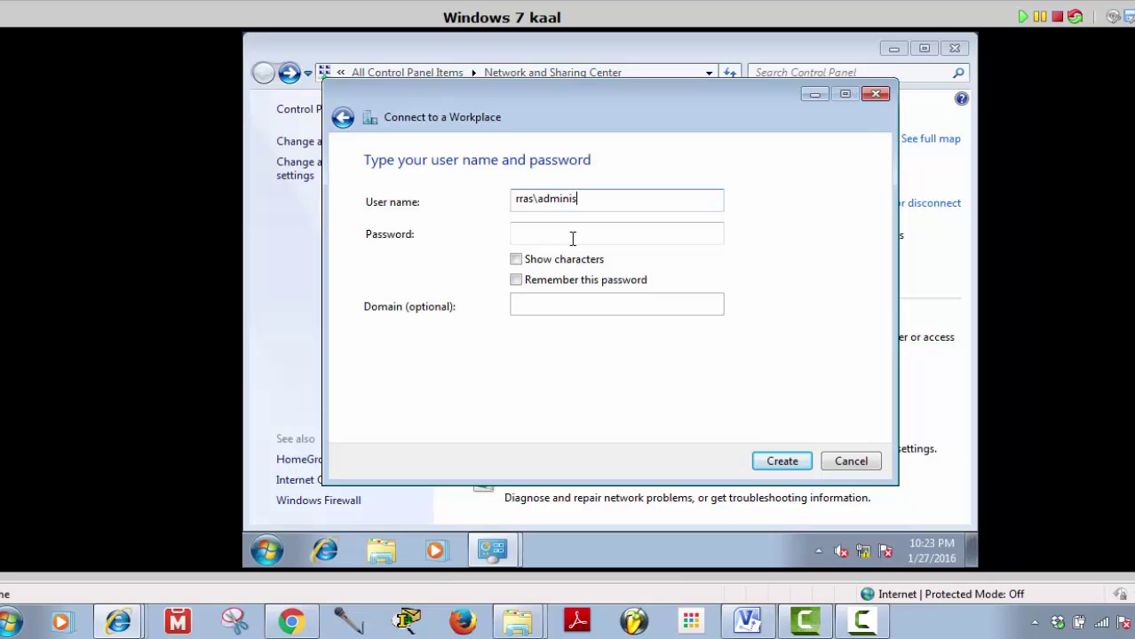
text(trator)
key(Tab)
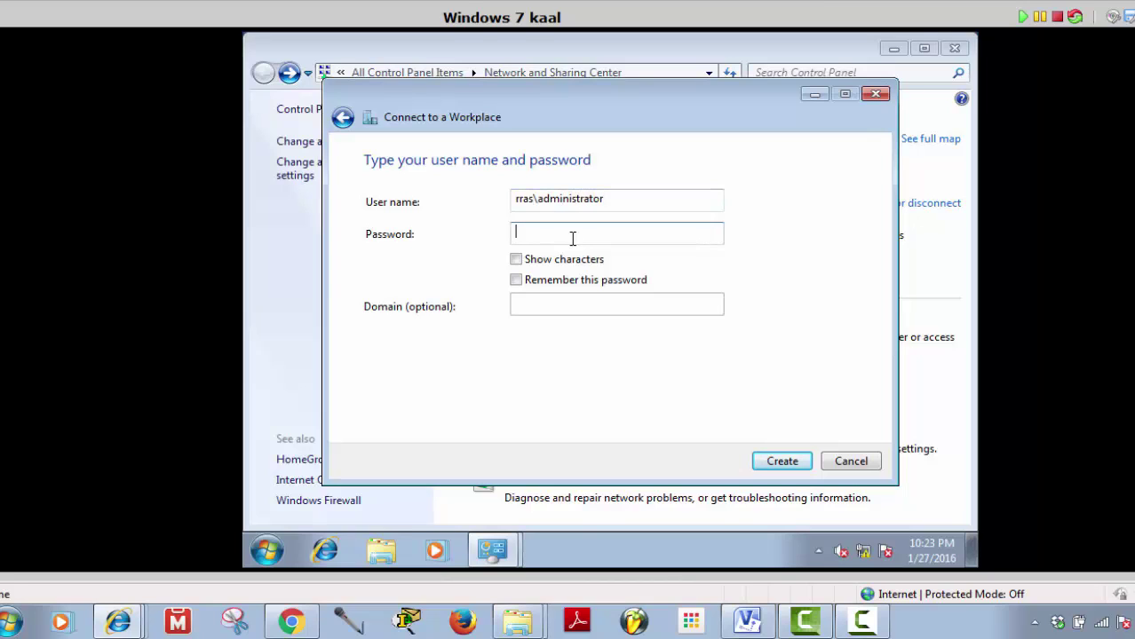
text(••••••••)
click(539, 260)
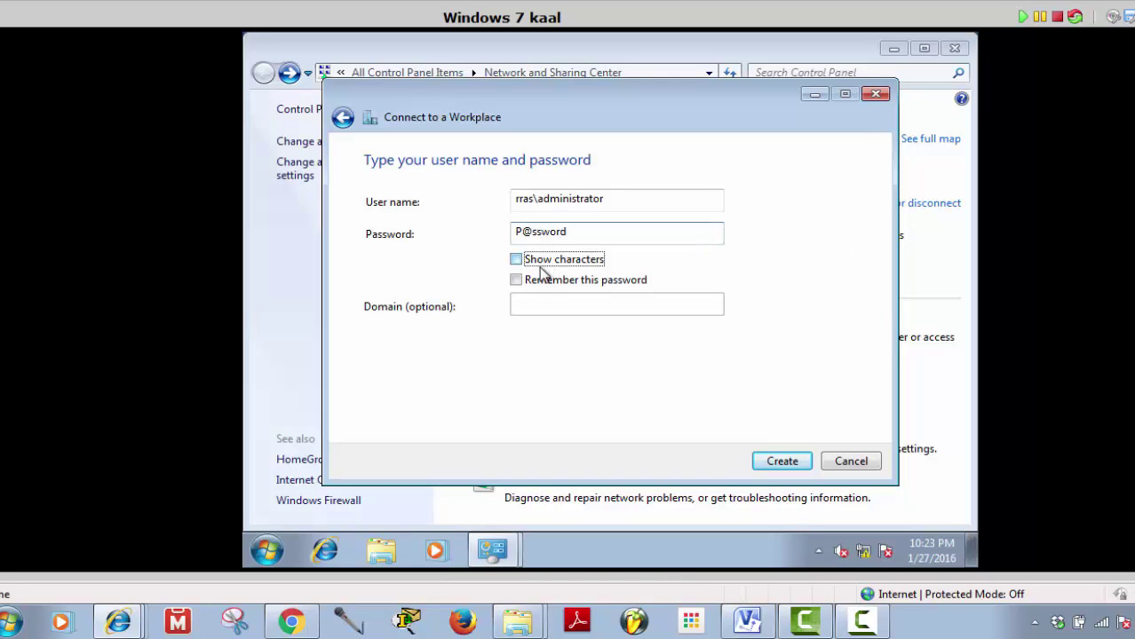
click(537, 285)
click(780, 461)
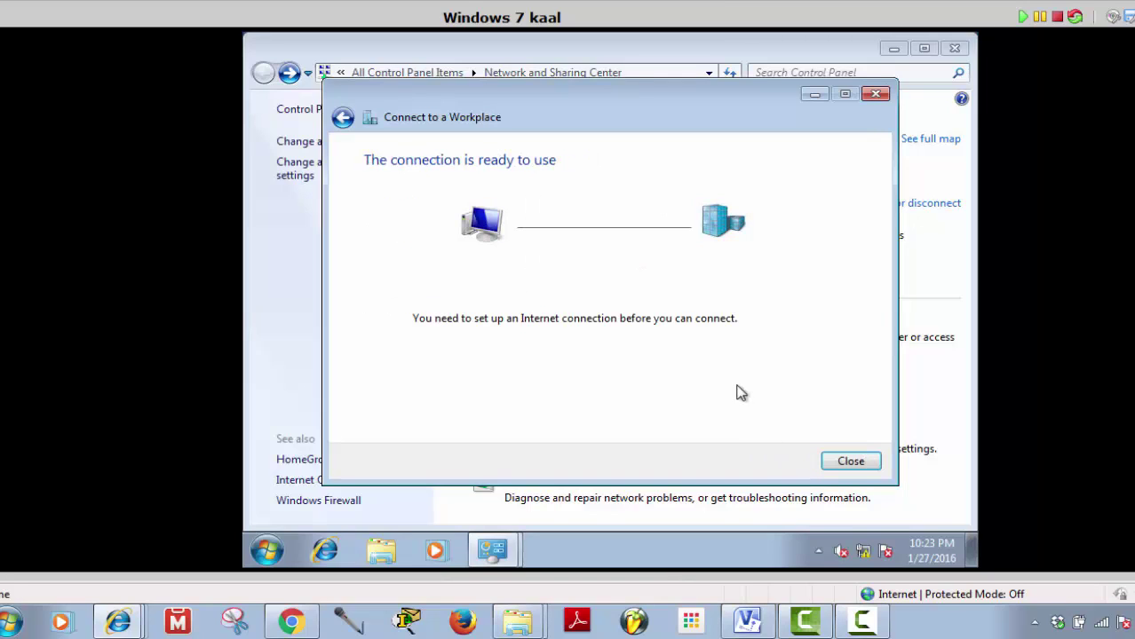
click(863, 464)
Connect the VPN connection from the tray network list using the saved administrator credentials.
click(955, 48)
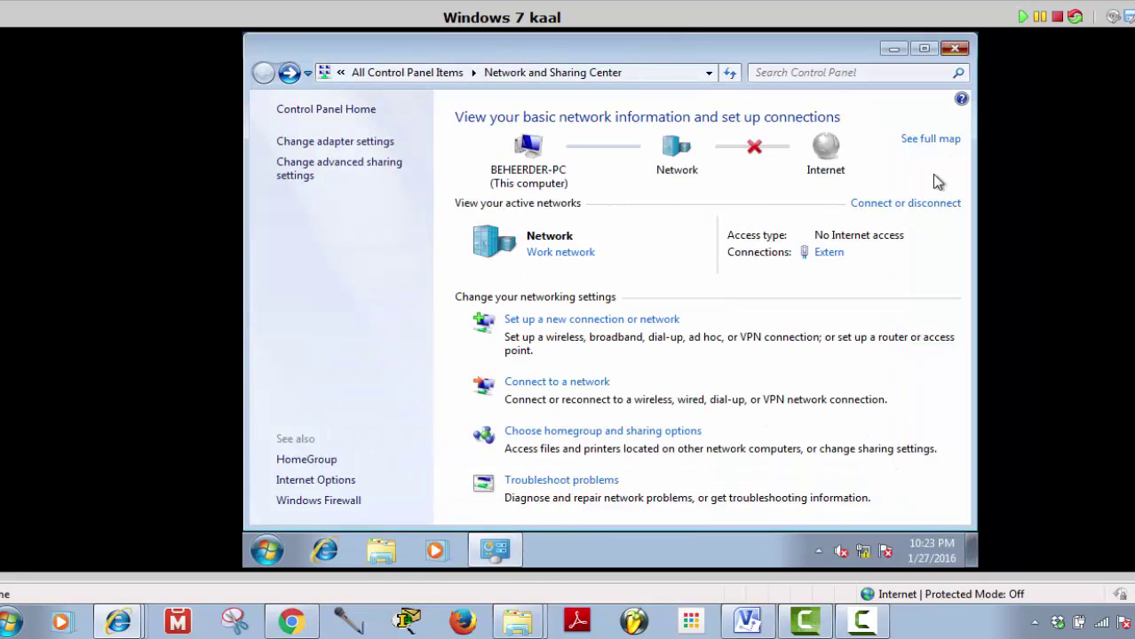
click(863, 551)
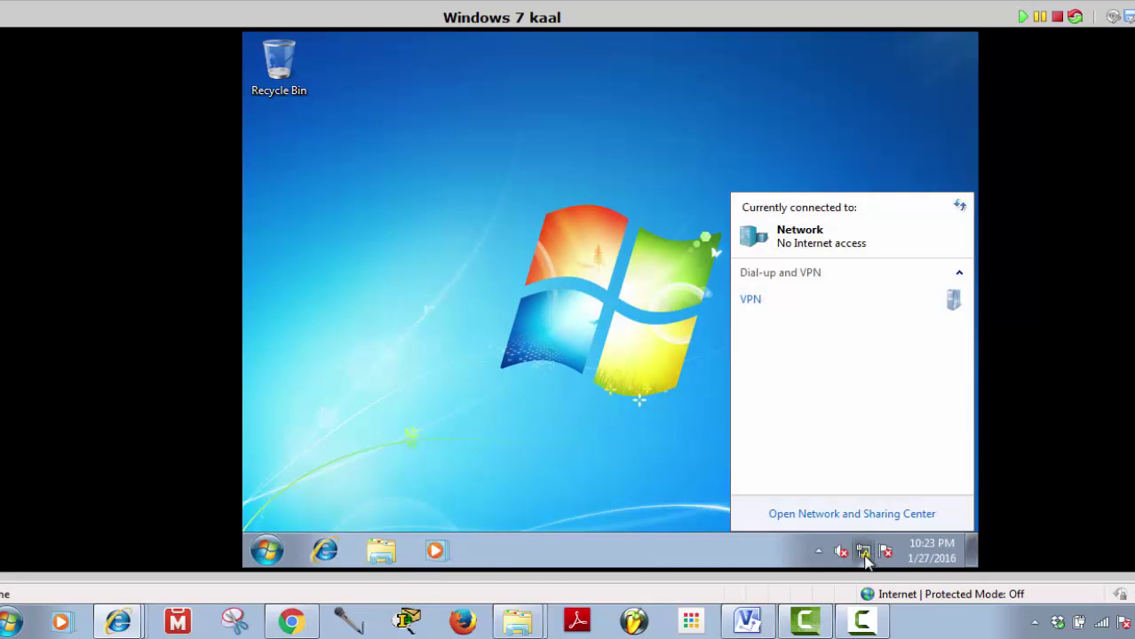
right_click(797, 307)
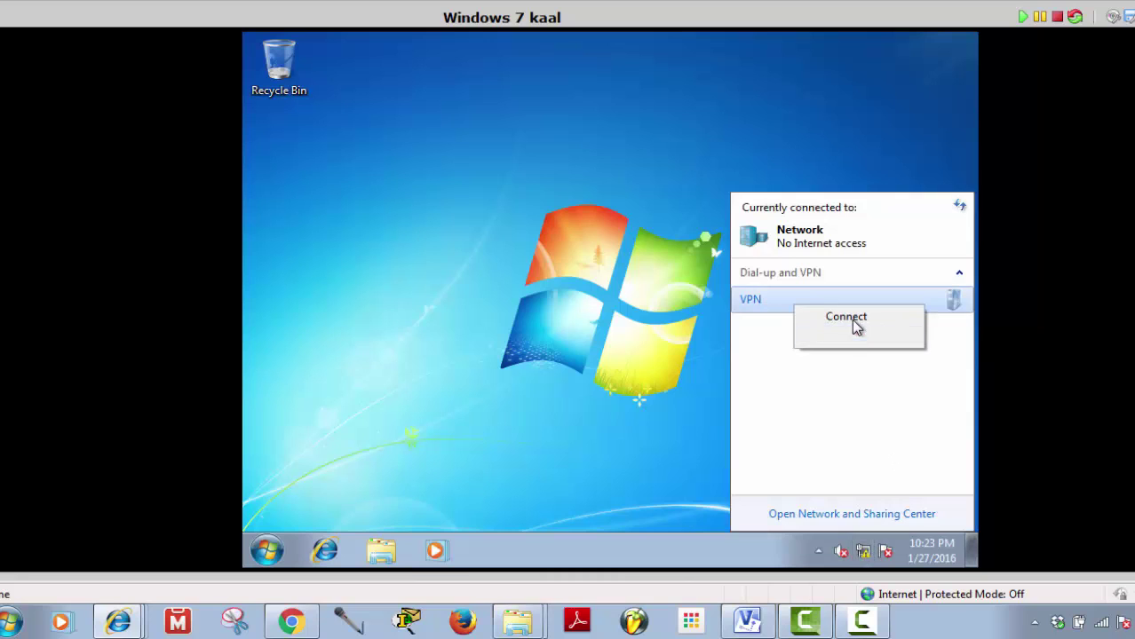
click(843, 315)
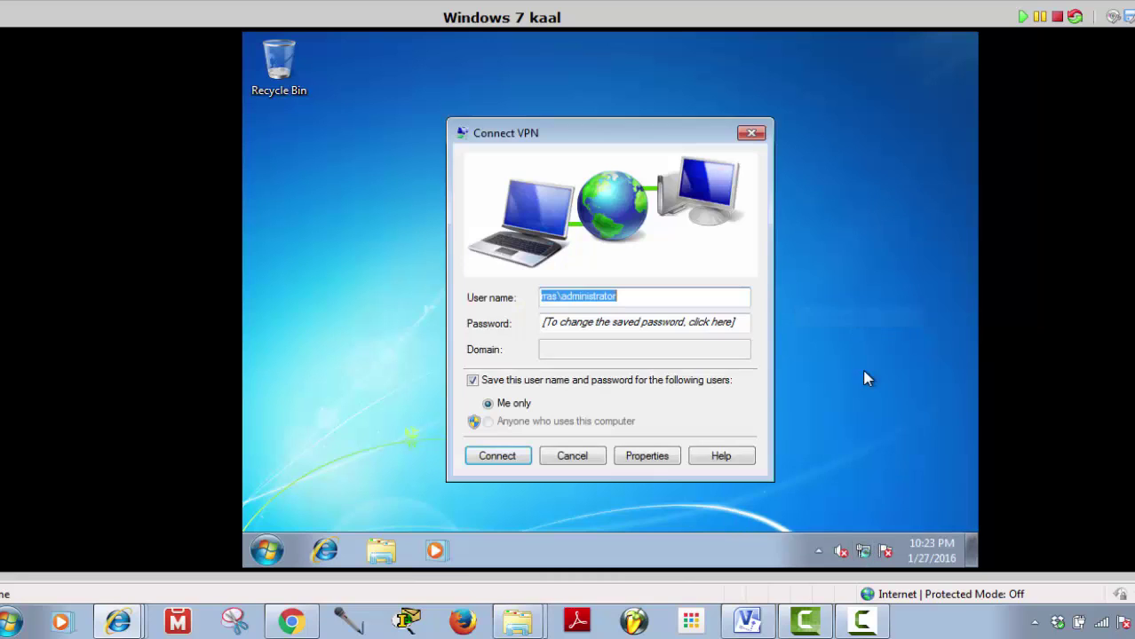
click(515, 457)
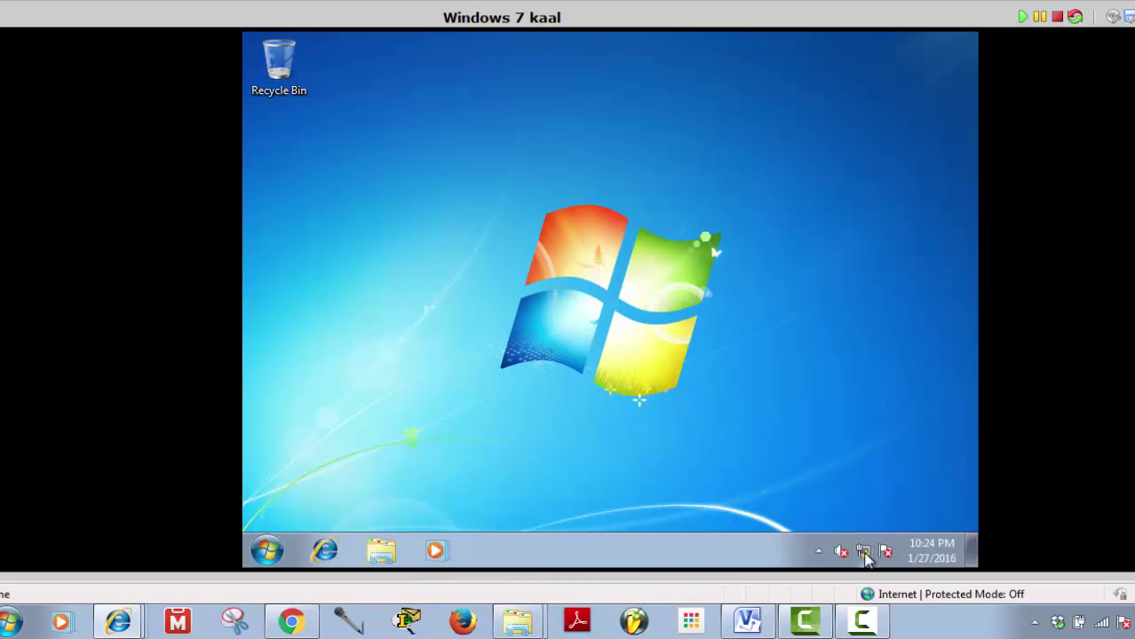
mouse_move(867, 556)
Switch to the X86-1Win2008 console and unlock it with the administrator password.
mouse_move(138, 622)
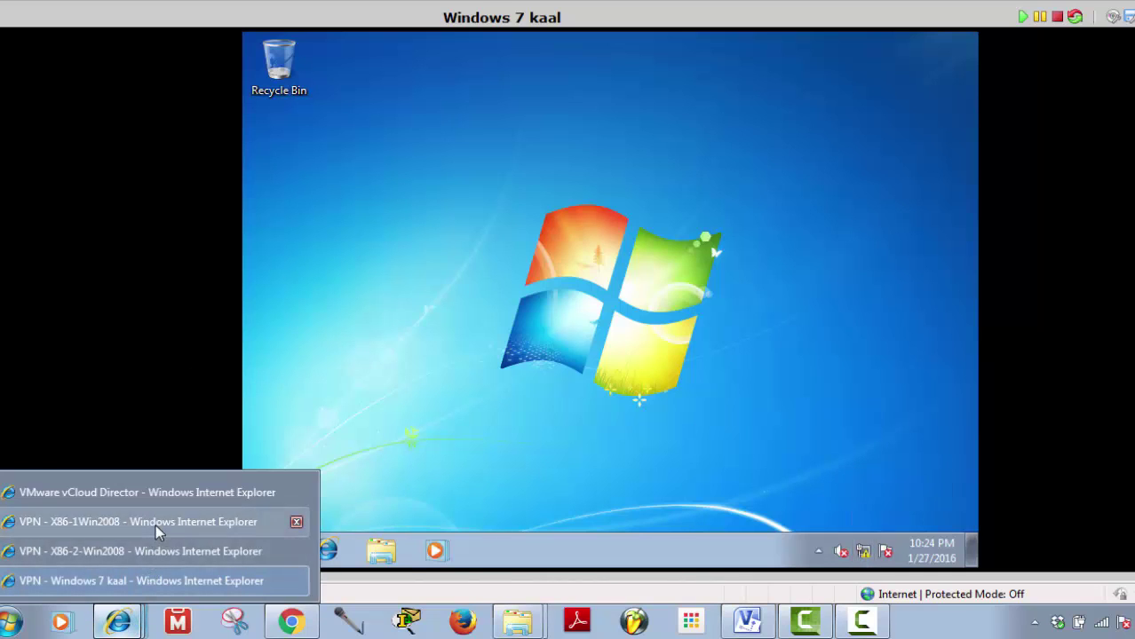
click(155, 525)
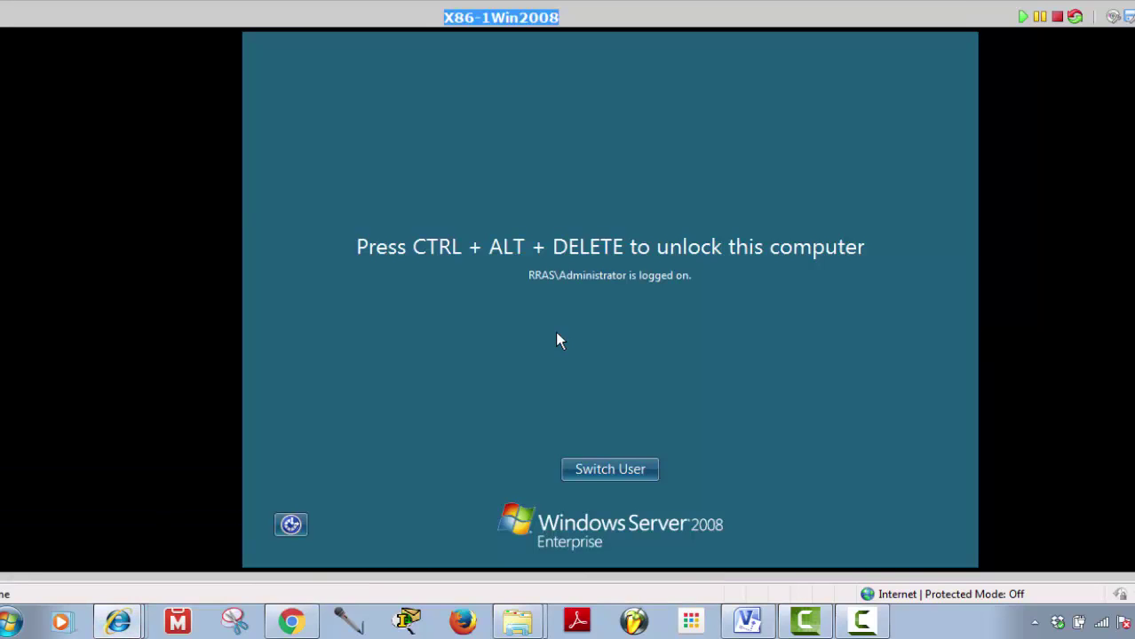
key(ctrl+alt+Delete)
text(•••)
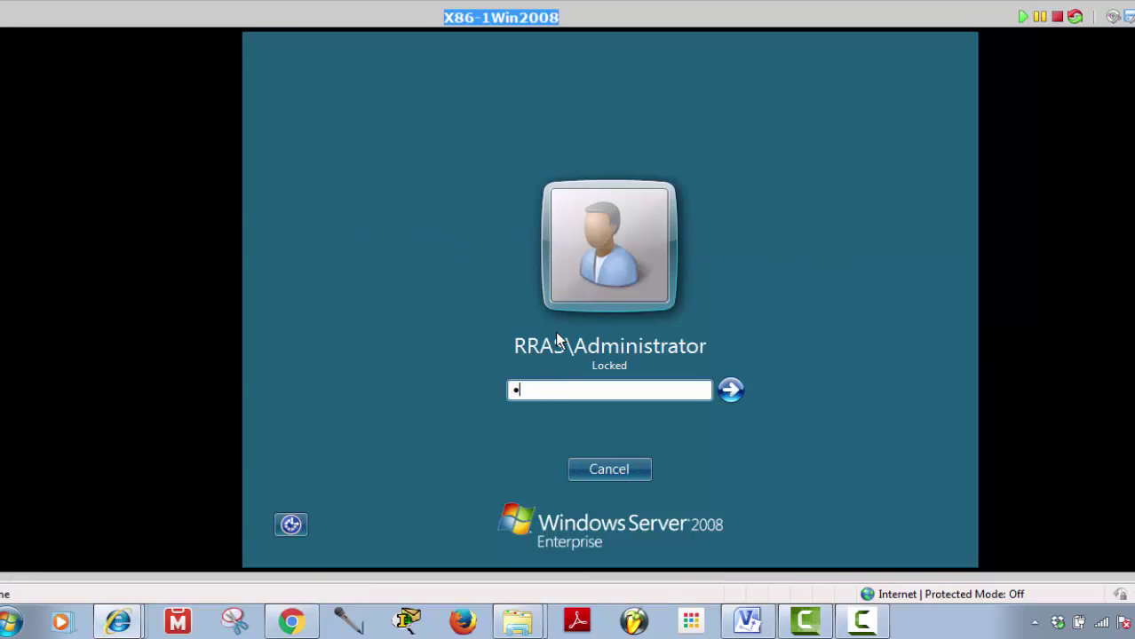
text(•••••)
key(Return)
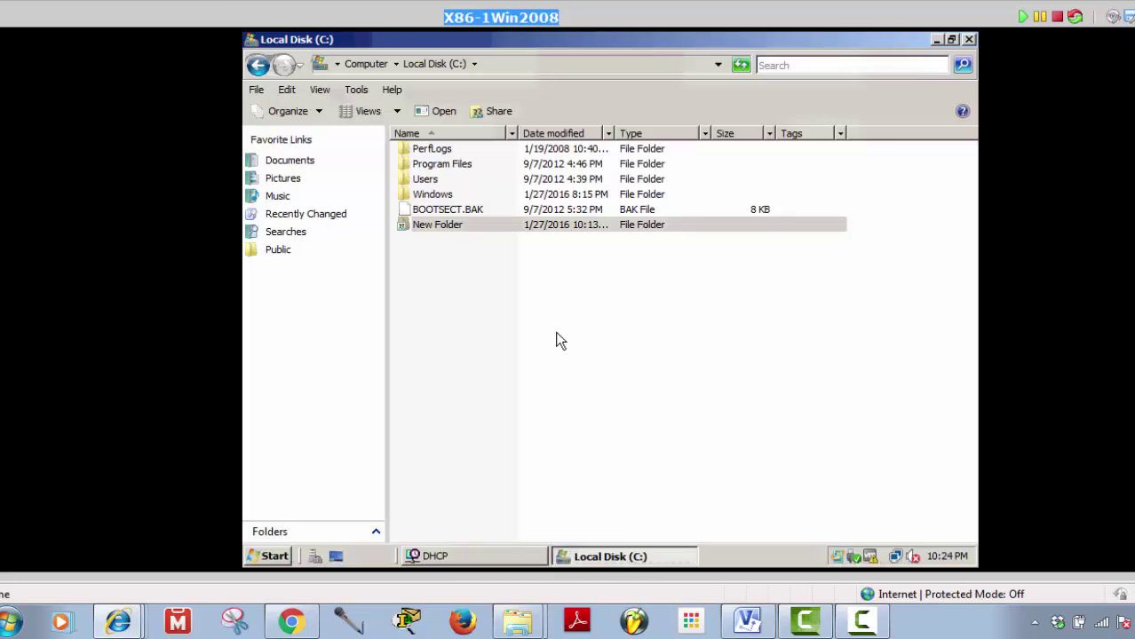
Check the Administrator account's Dial-in settings in Active Directory Users and Computers.
click(279, 558)
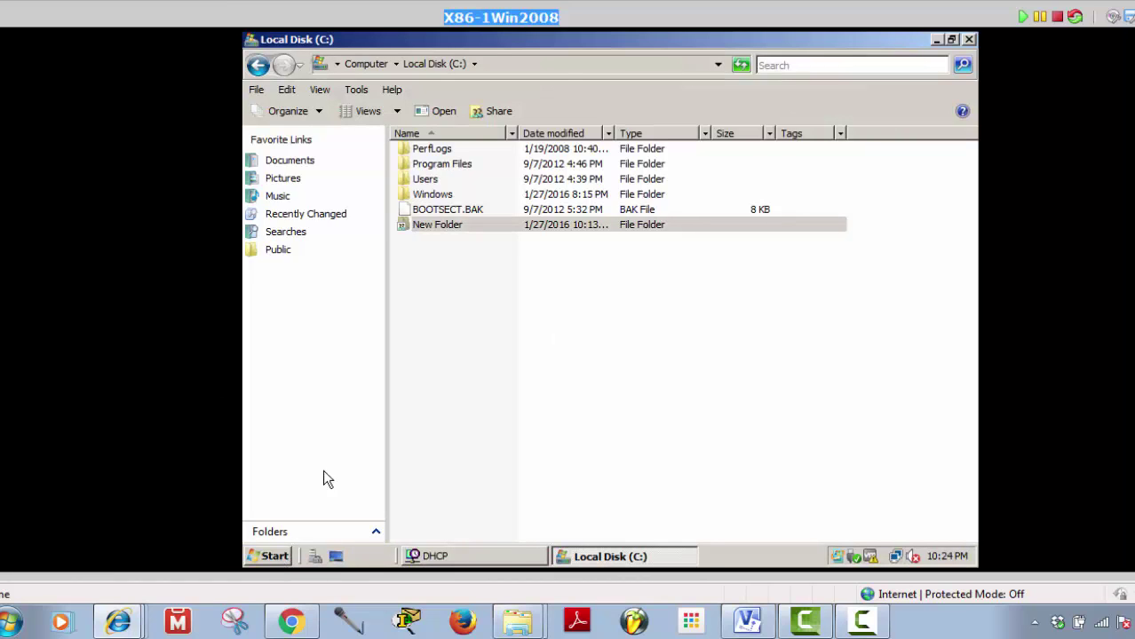
mouse_move(528, 338)
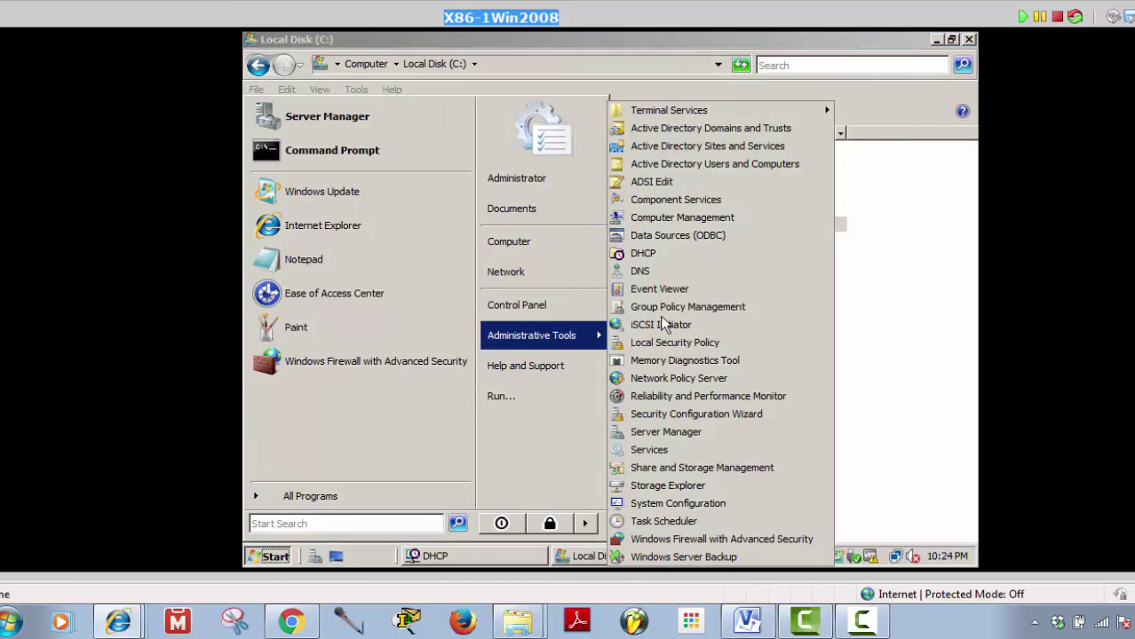
click(710, 165)
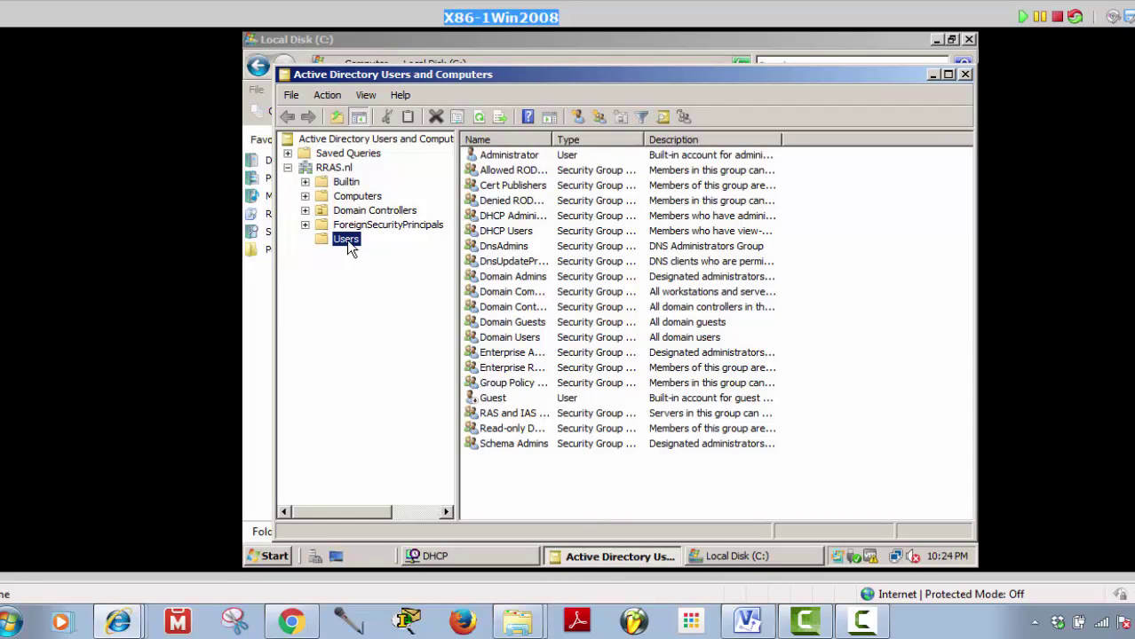
right_click(527, 159)
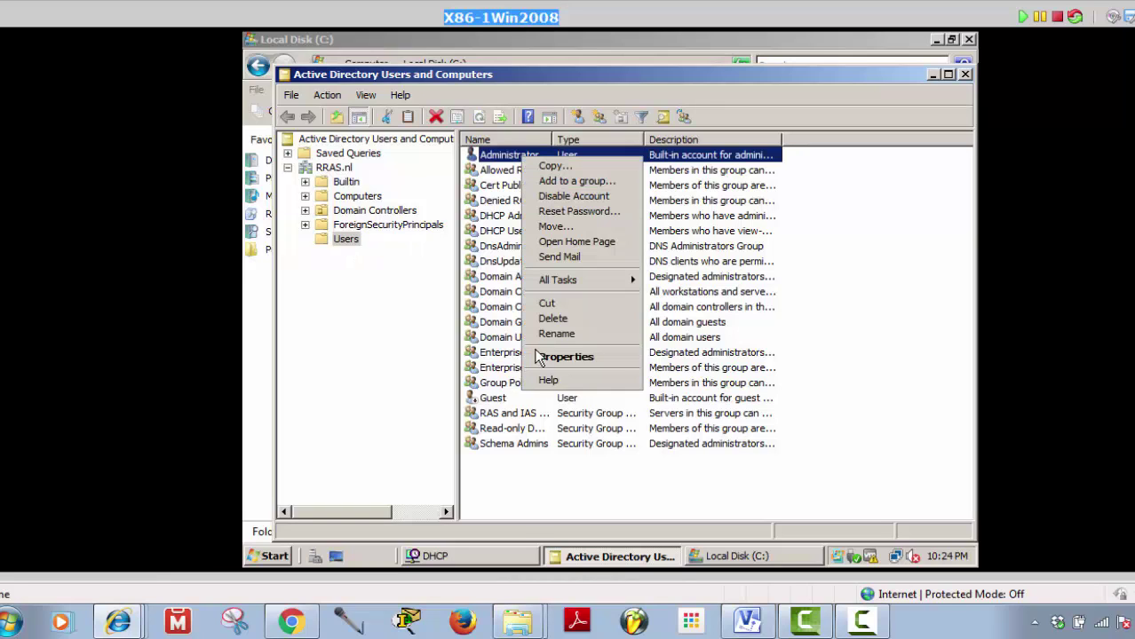
click(569, 358)
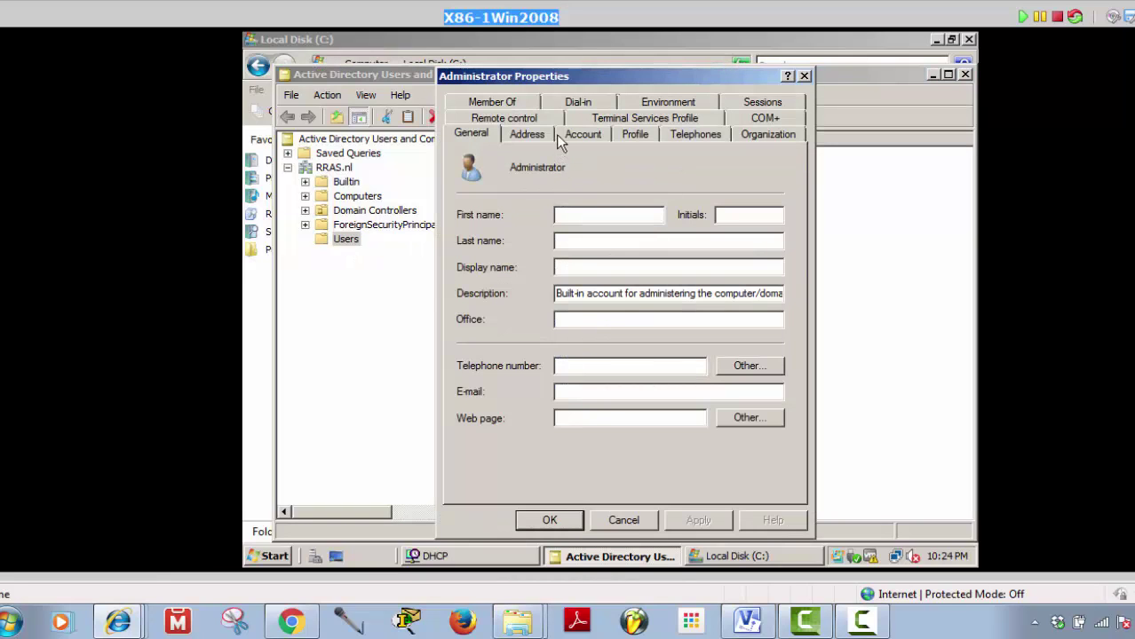
click(578, 103)
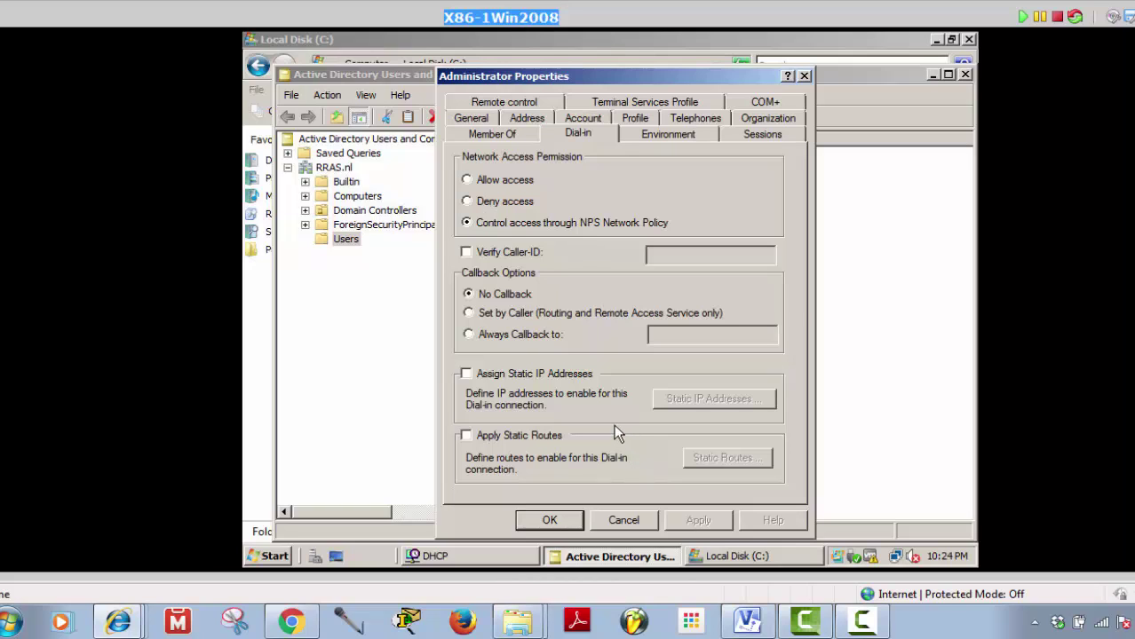
click(550, 520)
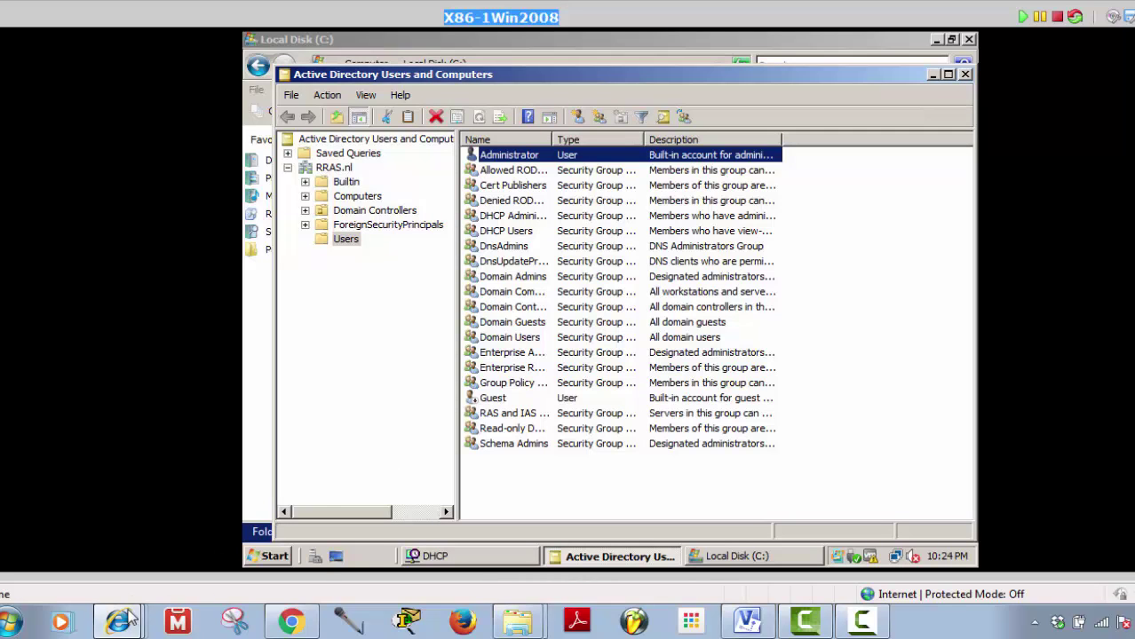
Look at the X86-2-Win2008 console, then return to the Windows 7 client.
mouse_move(120, 621)
click(162, 555)
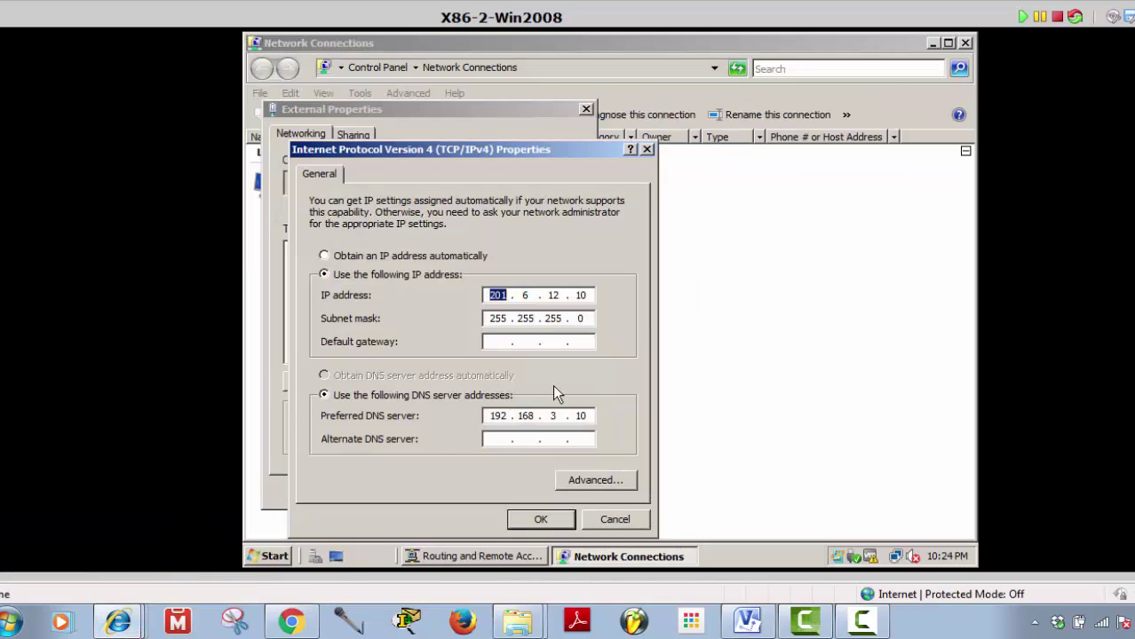
mouse_move(120, 622)
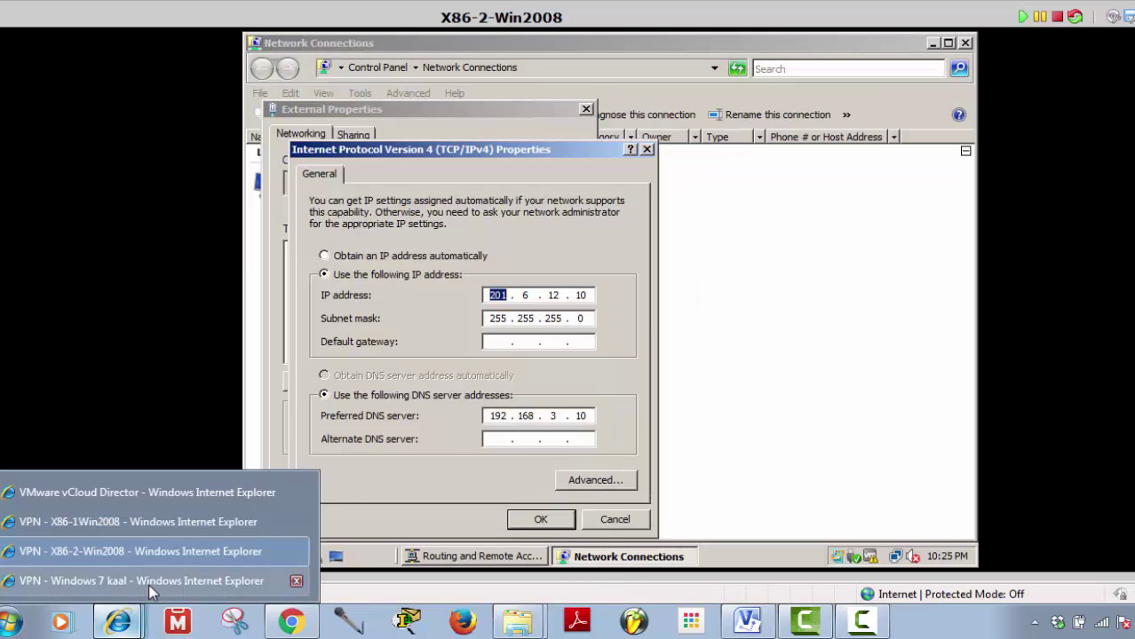
click(98, 581)
click(267, 551)
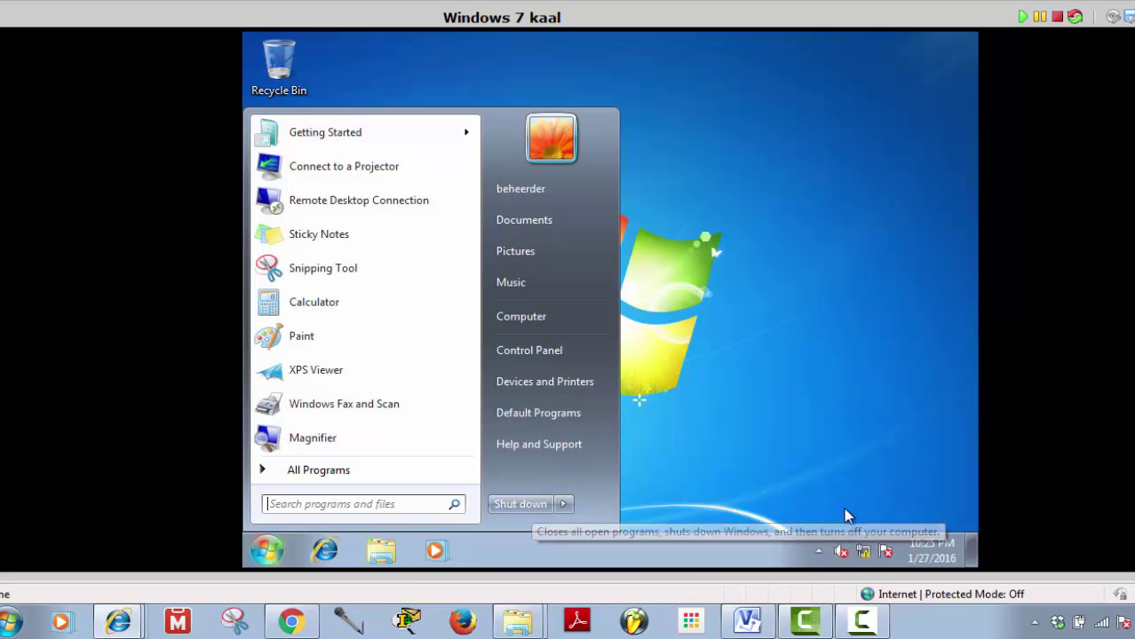
click(863, 551)
View VPN Status details: client 192.168.3.152, server 192.168.3.150, destination 201.6.12.10.
click(863, 552)
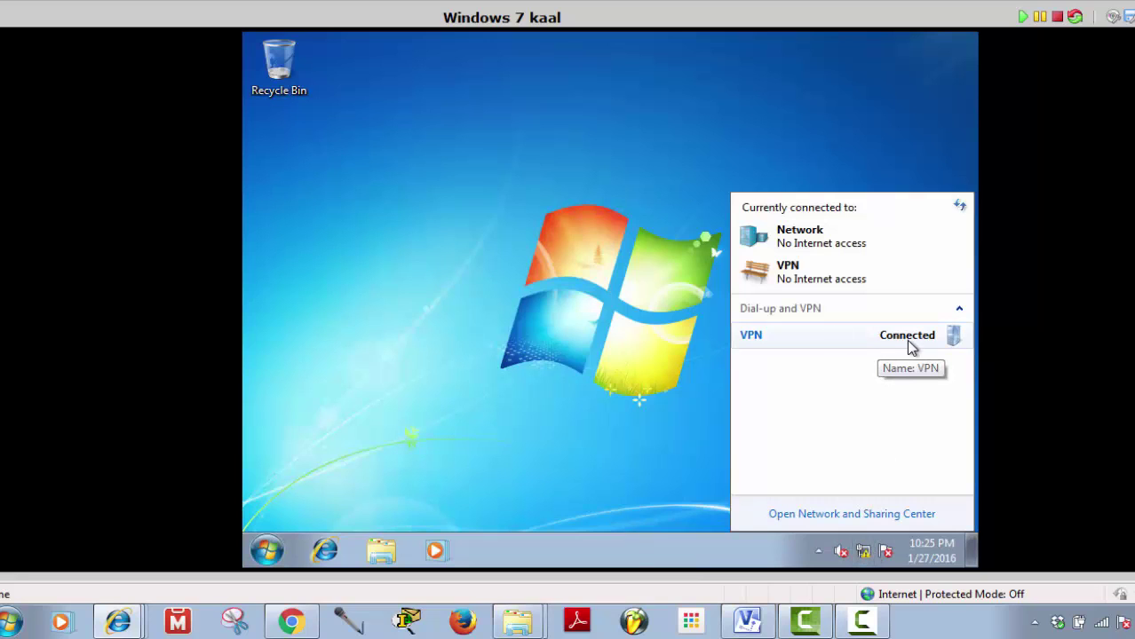
click(909, 347)
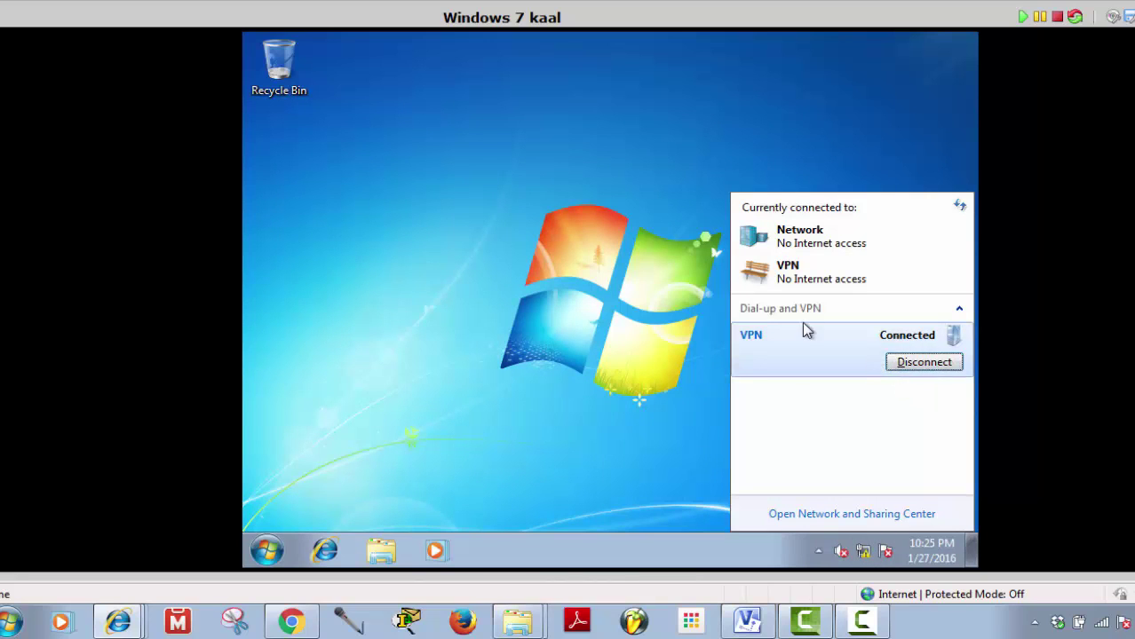
right_click(798, 369)
click(826, 390)
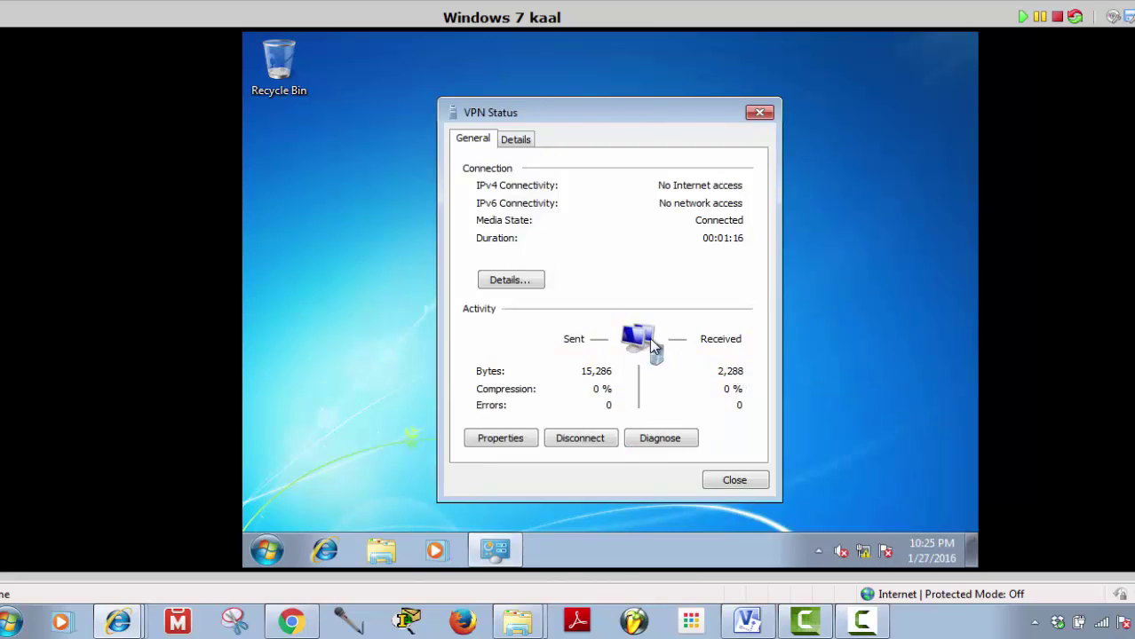
click(524, 142)
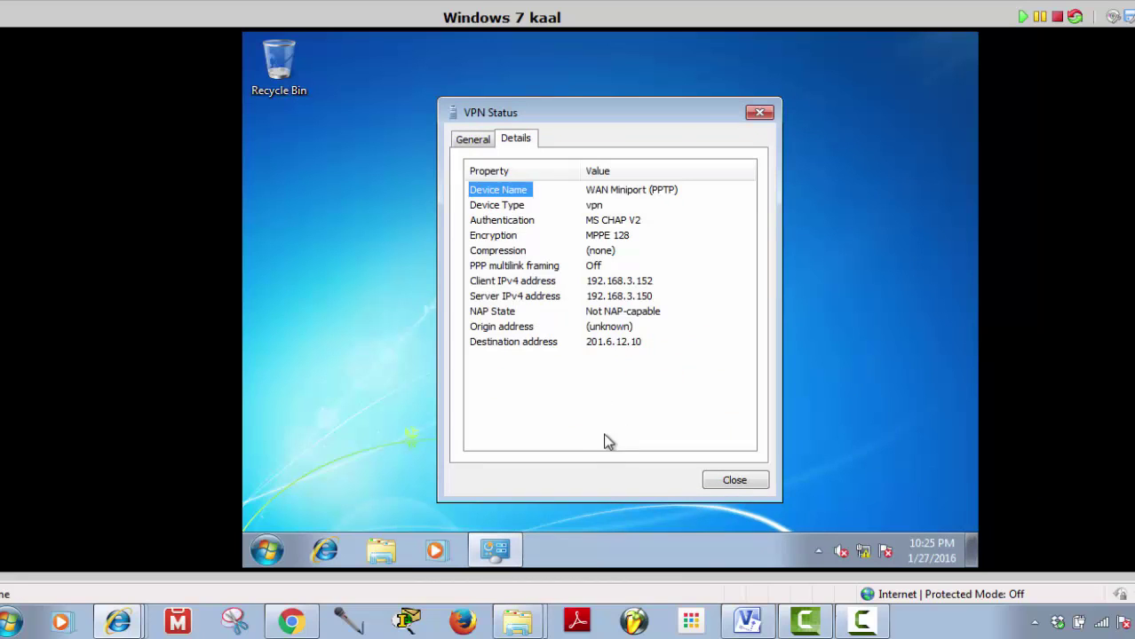
click(625, 295)
click(541, 283)
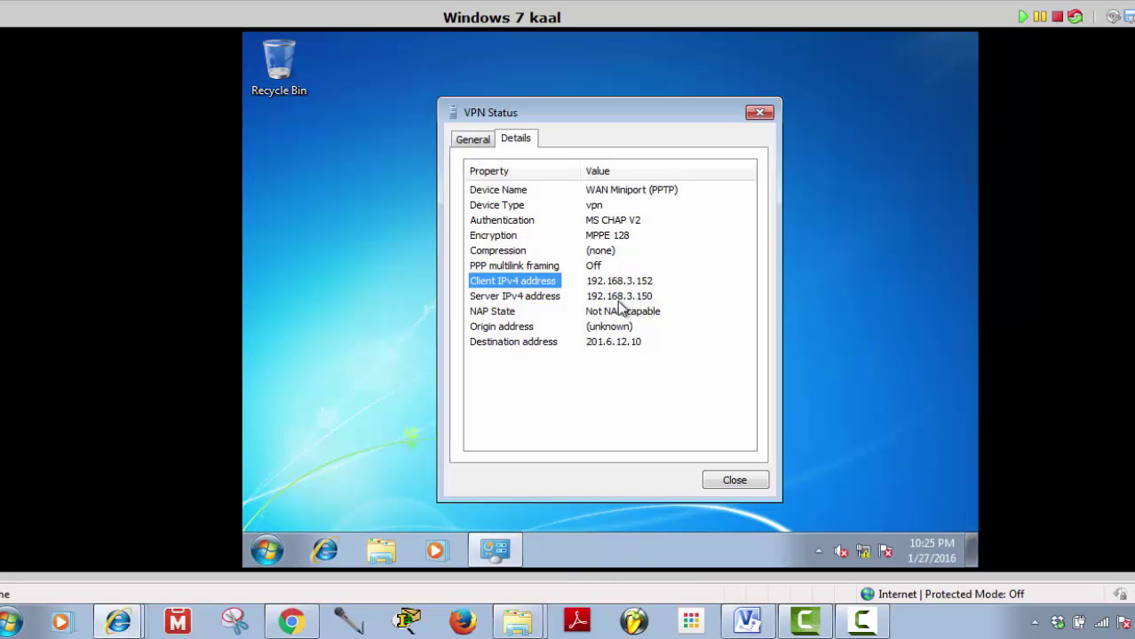
click(267, 551)
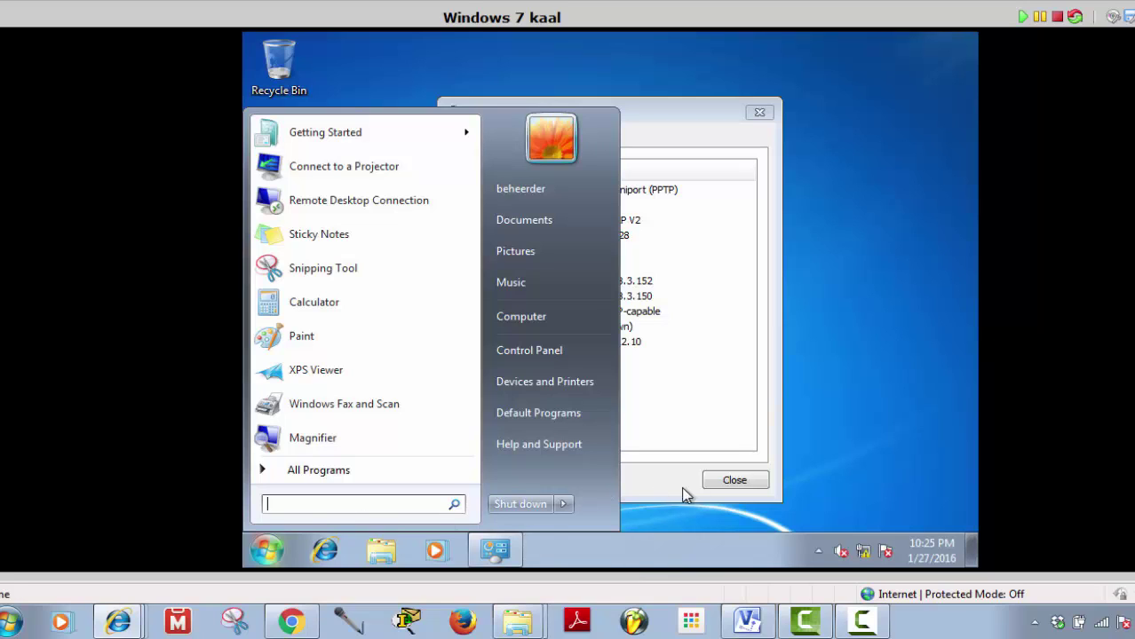
Run ipconfig /all and find the PPP adapter VPN at 192.168.3.152 with DNS 192.168.3.10.
text(cmd)
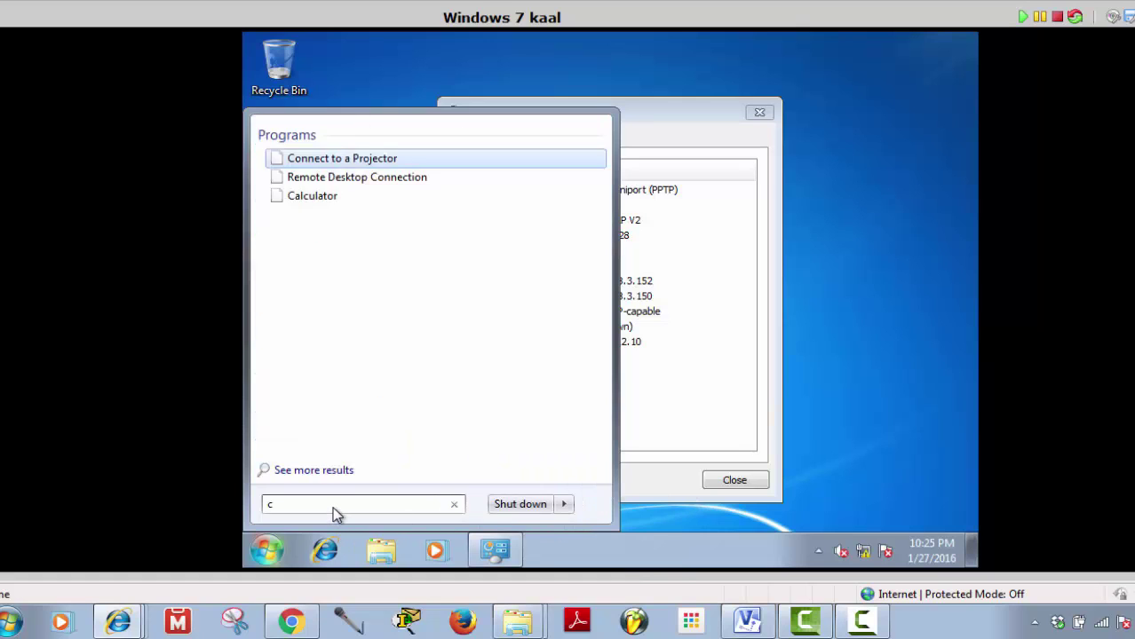
key(Return)
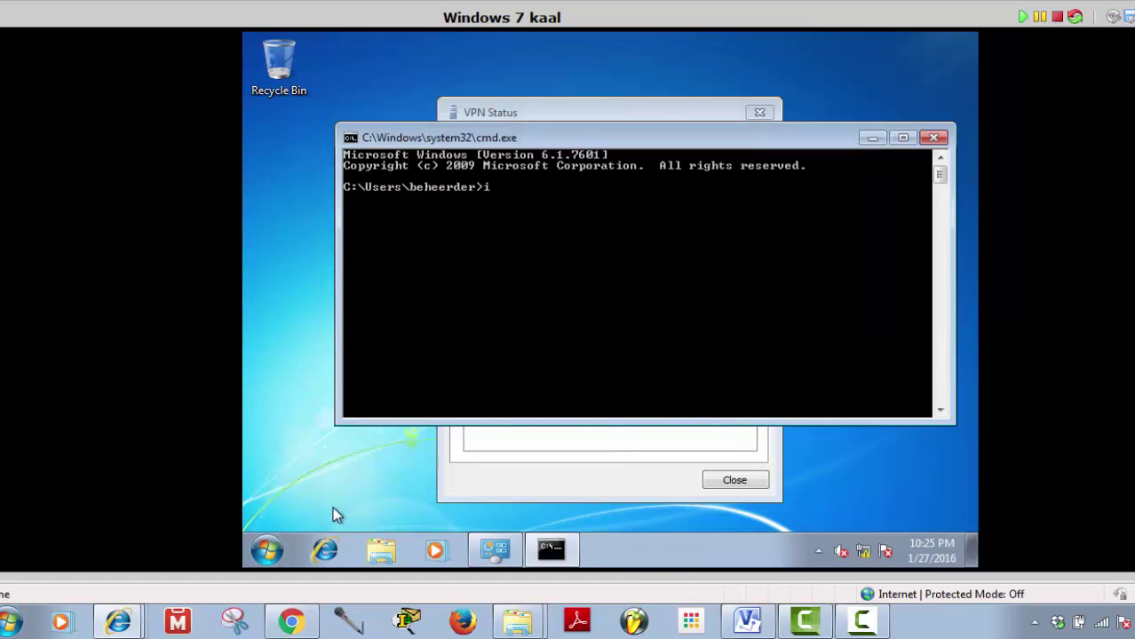
text(ipconfig /all)
key(Return)
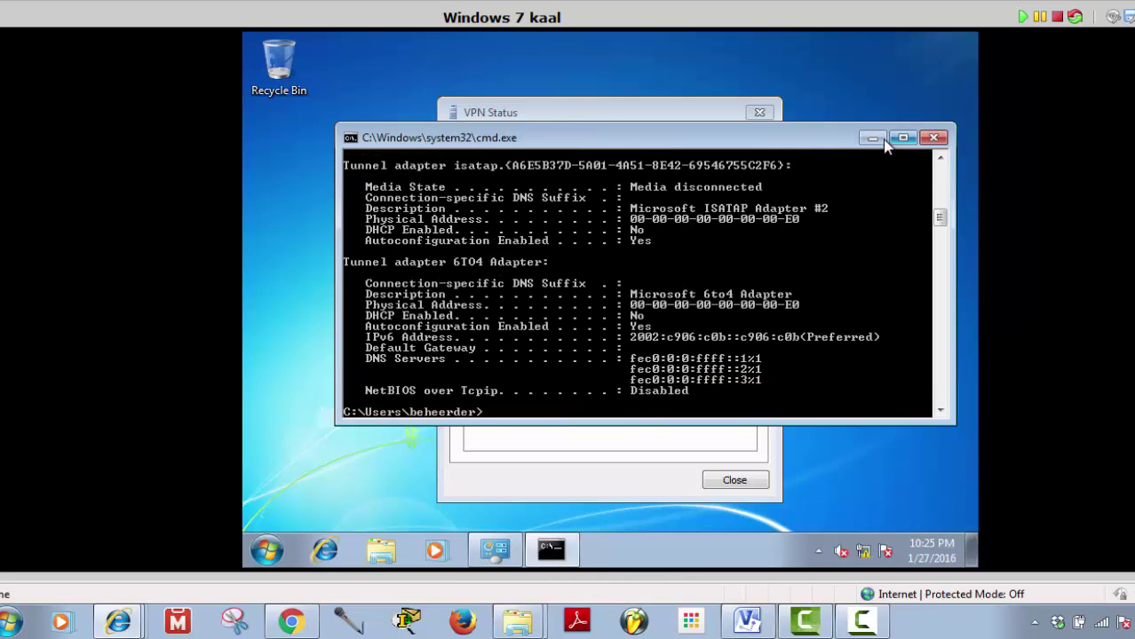
click(901, 139)
scroll(760, 280, up, 10)
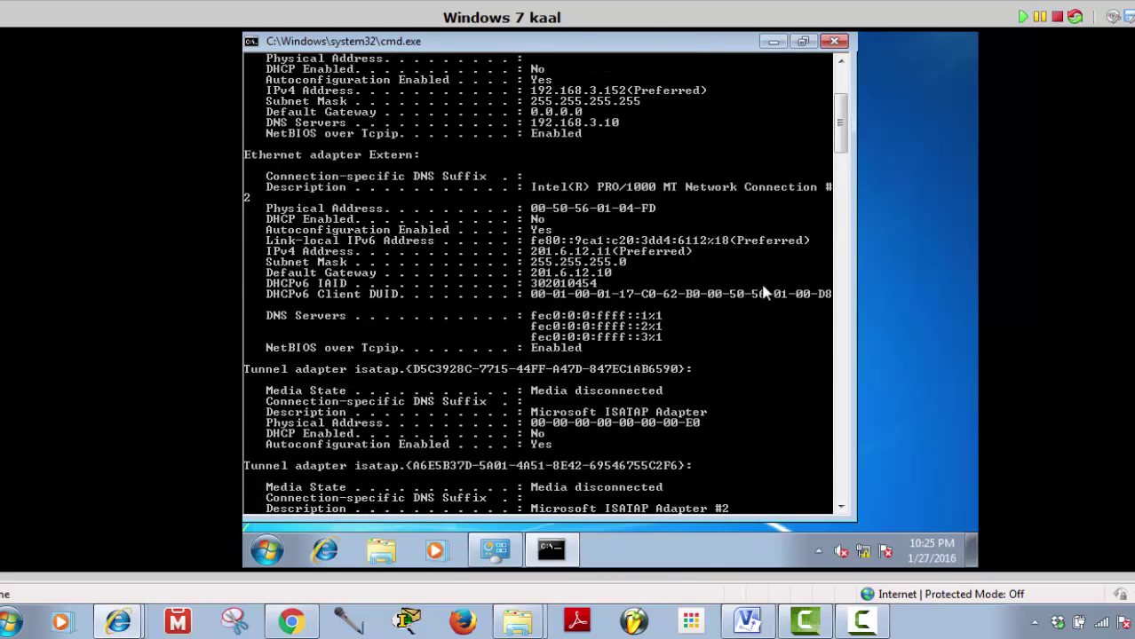
scroll(762, 291, up, 6)
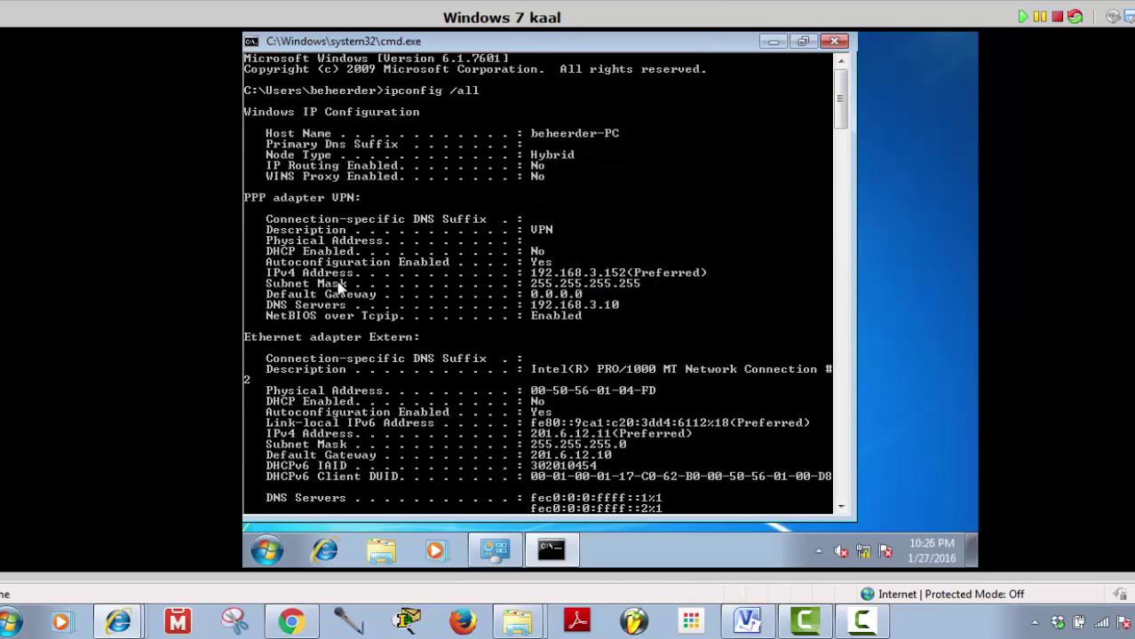
scroll(342, 291, down, 4)
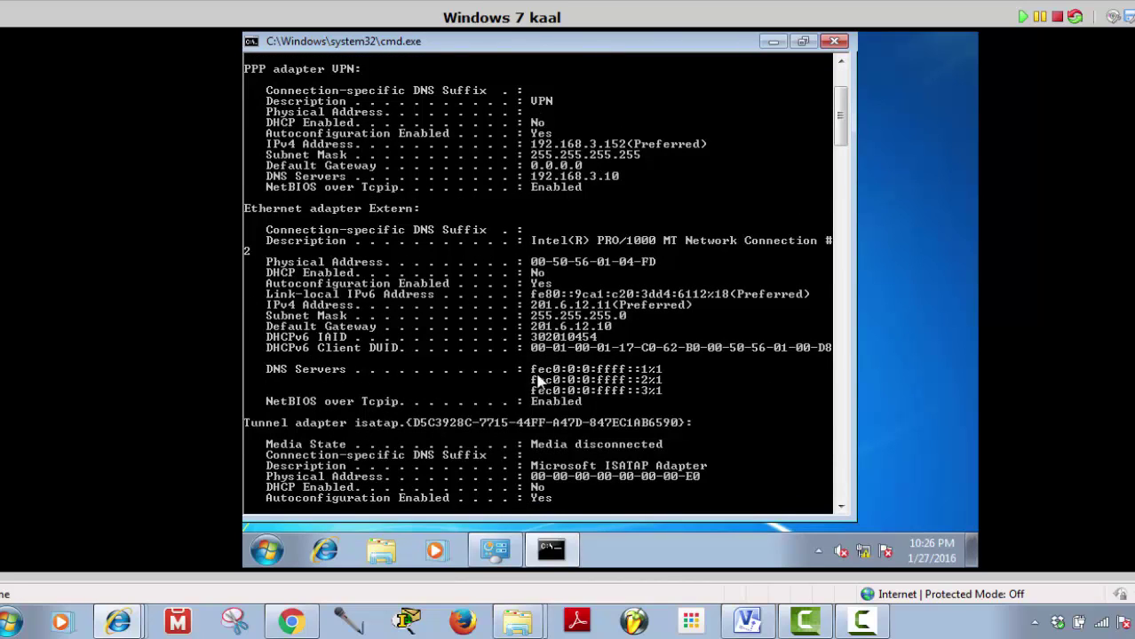
click(268, 554)
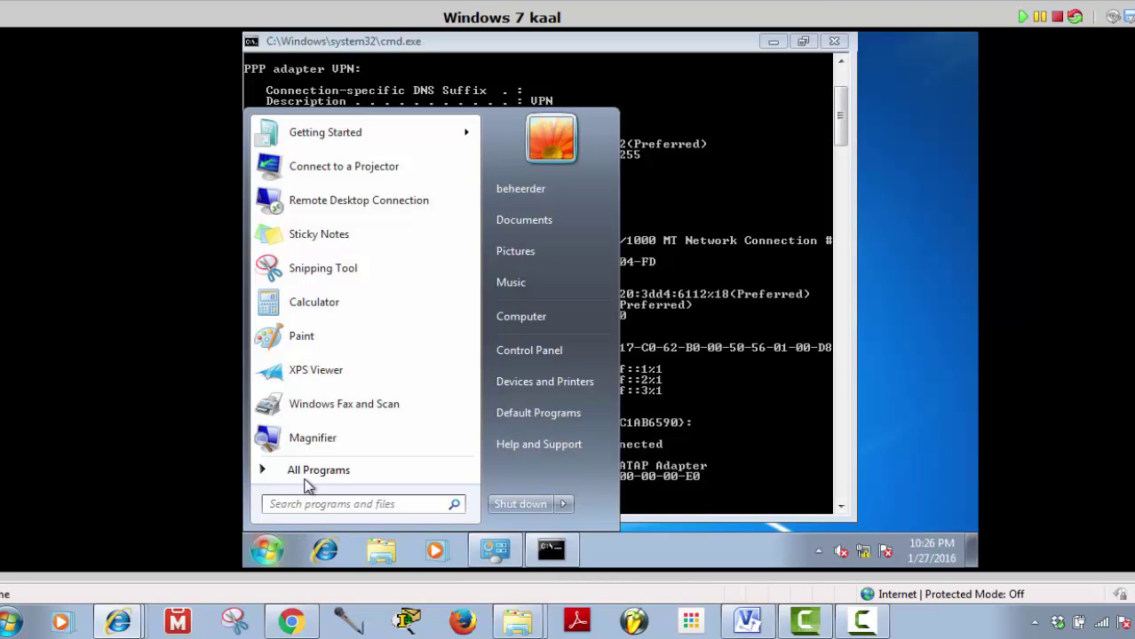
Open \\dc1.rras.nl\ from the Run dialog to list its NETLOGON, New Folder and SYSVOL shares.
click(318, 504)
text(run)
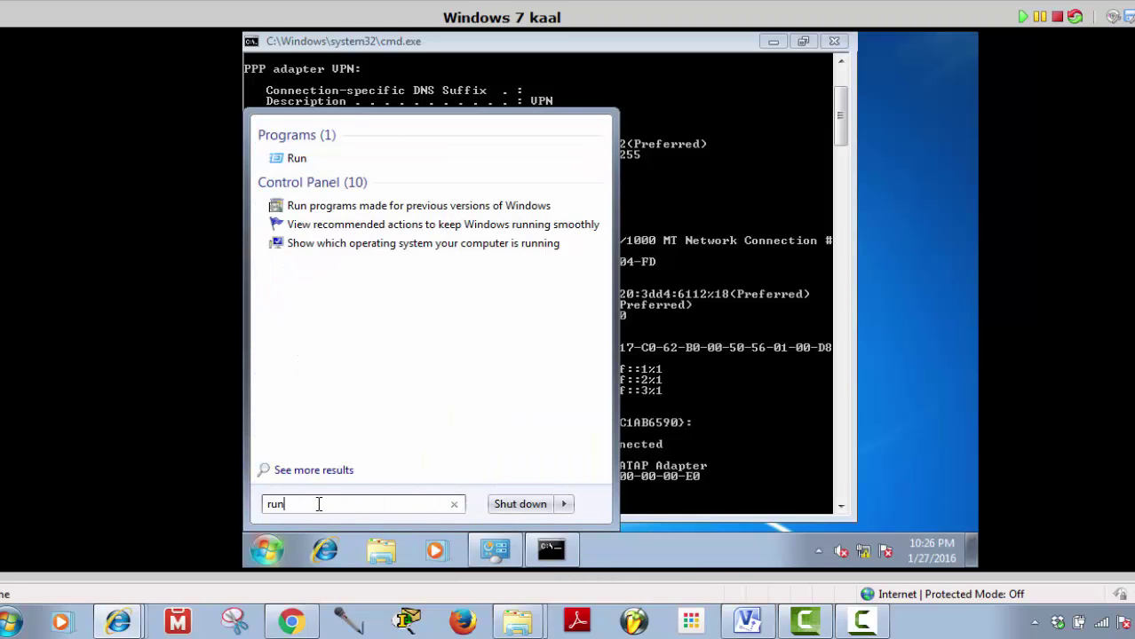
key(Return)
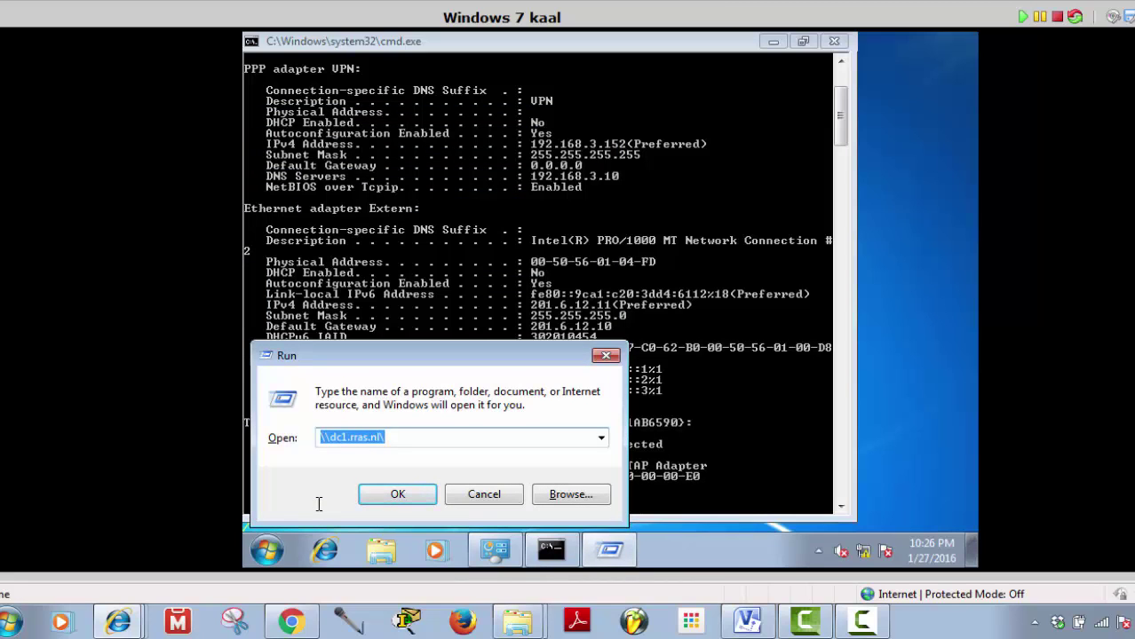
key(End)
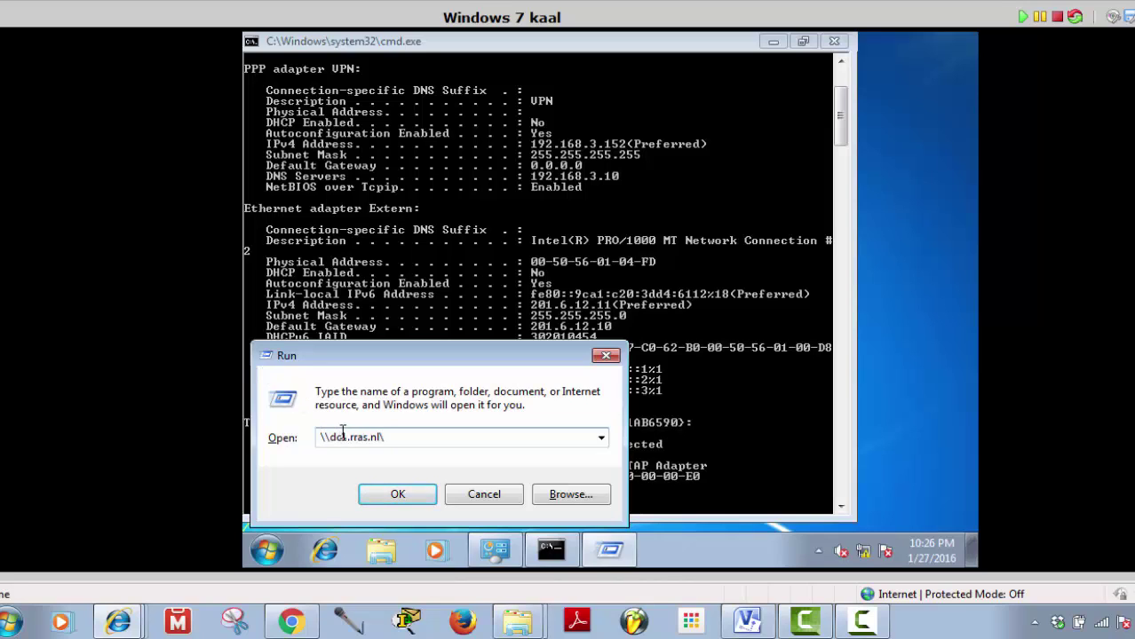
drag(349, 442, 375, 436)
click(396, 436)
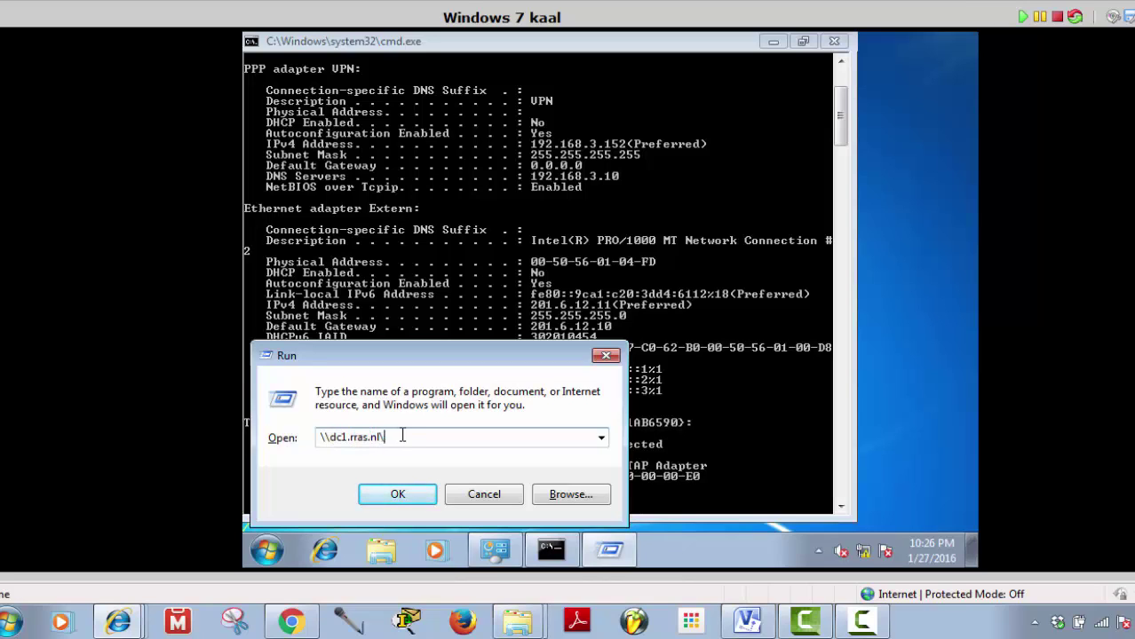
click(416, 496)
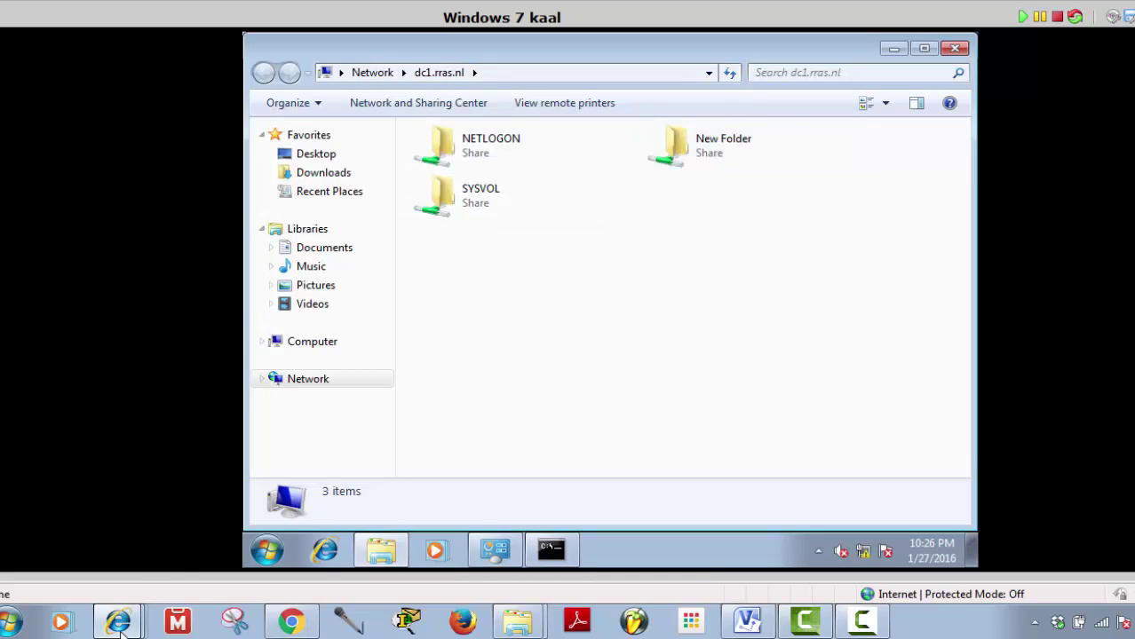
On X86-1Win2008, create a folder named New Folder (2) on the C: drive.
mouse_move(132, 616)
click(139, 521)
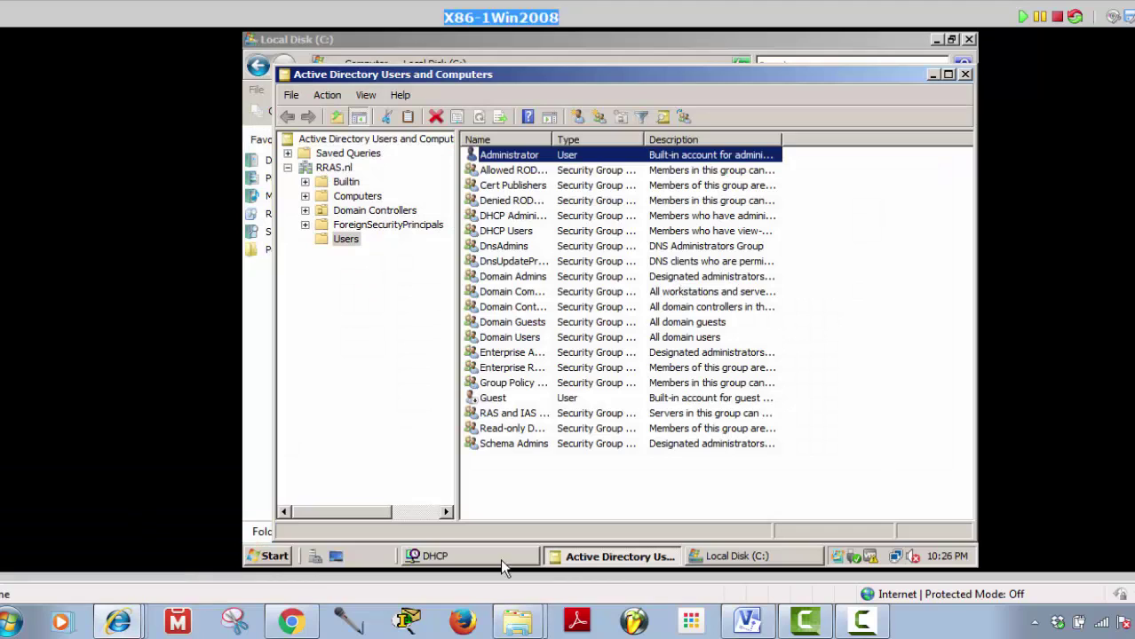
click(736, 557)
right_click(462, 246)
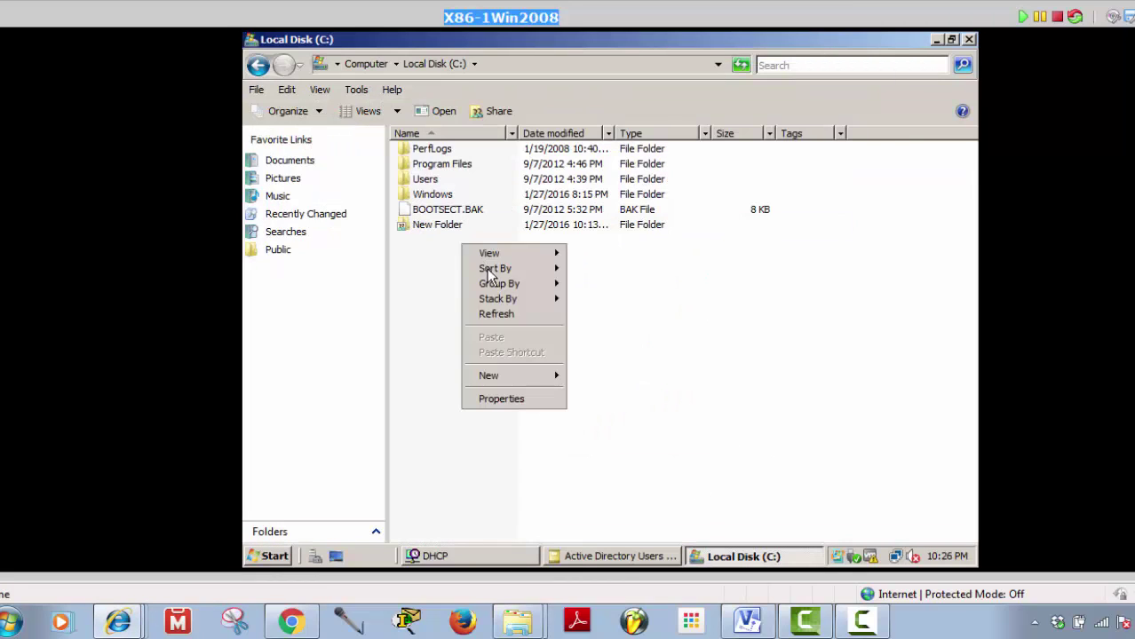
mouse_move(515, 376)
click(613, 380)
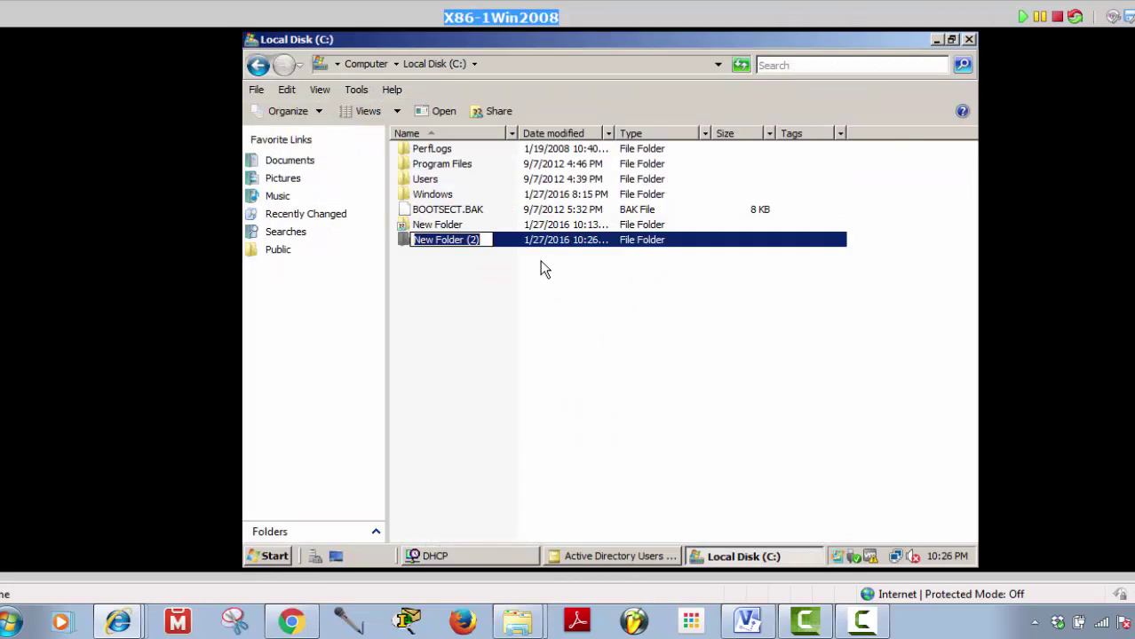
click(512, 116)
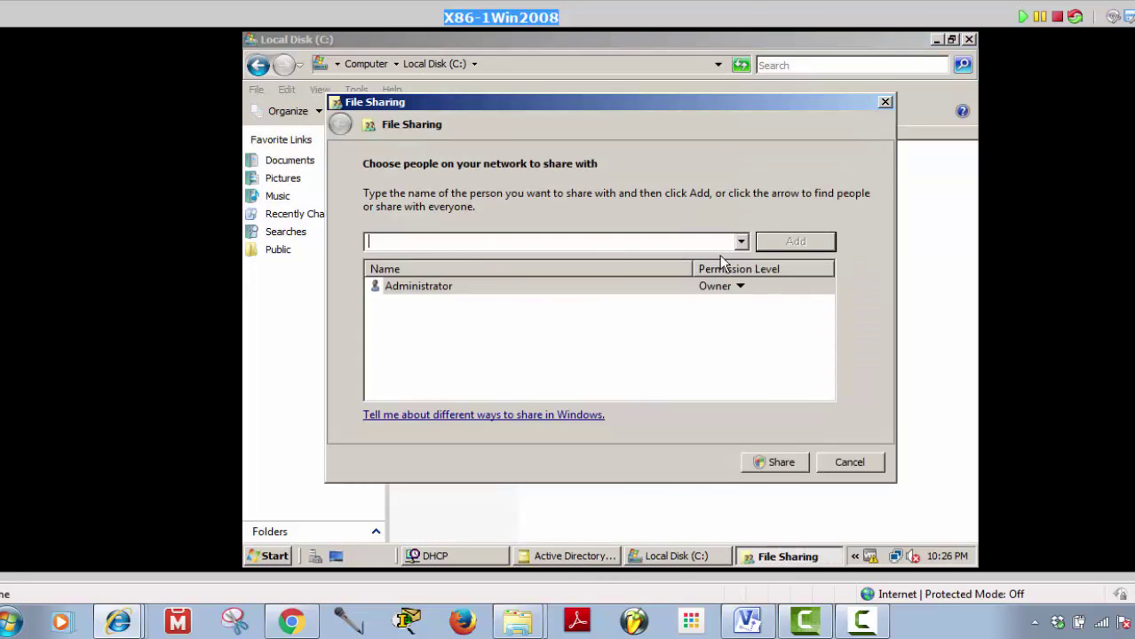
Share New Folder (2) with Everyone through File Sharing.
click(740, 242)
click(552, 258)
click(788, 242)
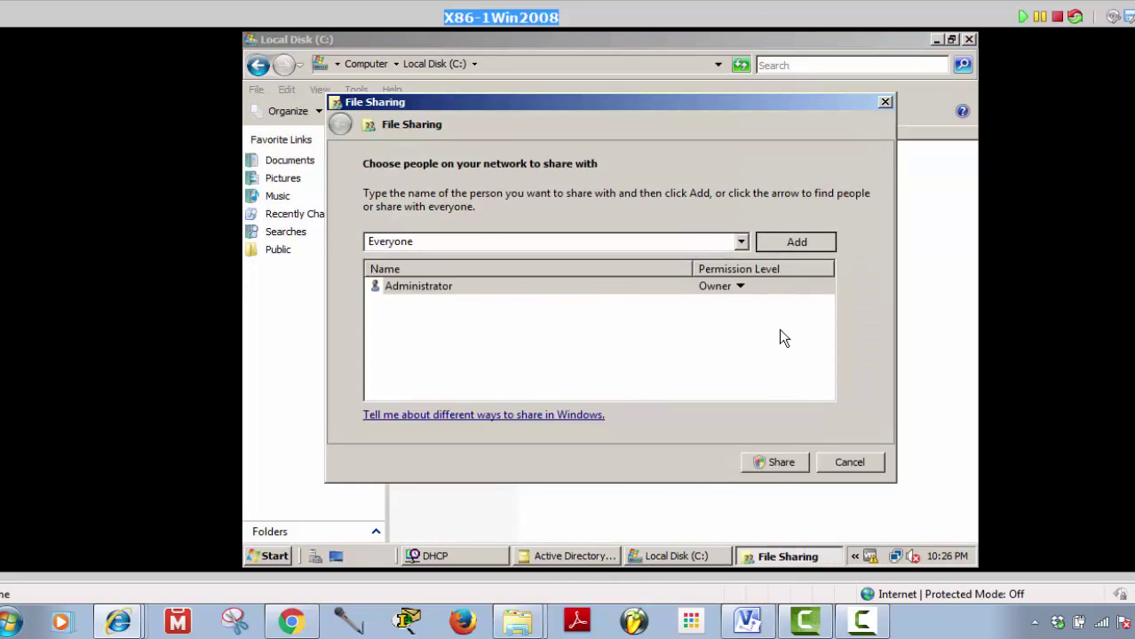
click(770, 462)
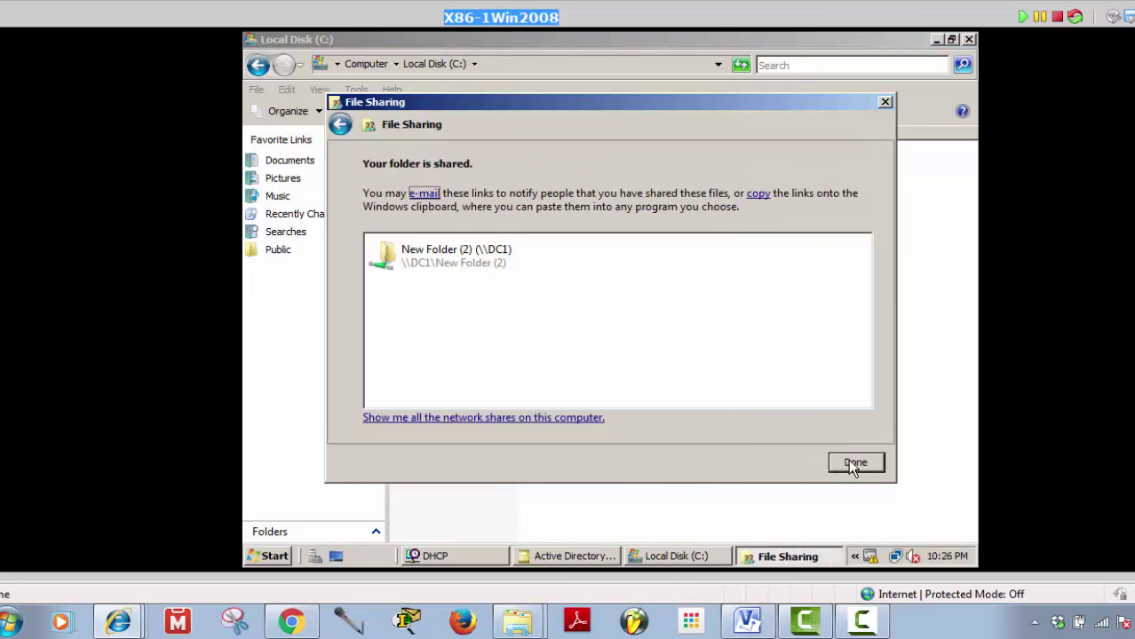
click(854, 462)
On Windows 7, refresh dc1's shares and open the new New Folder (2) share.
mouse_move(118, 622)
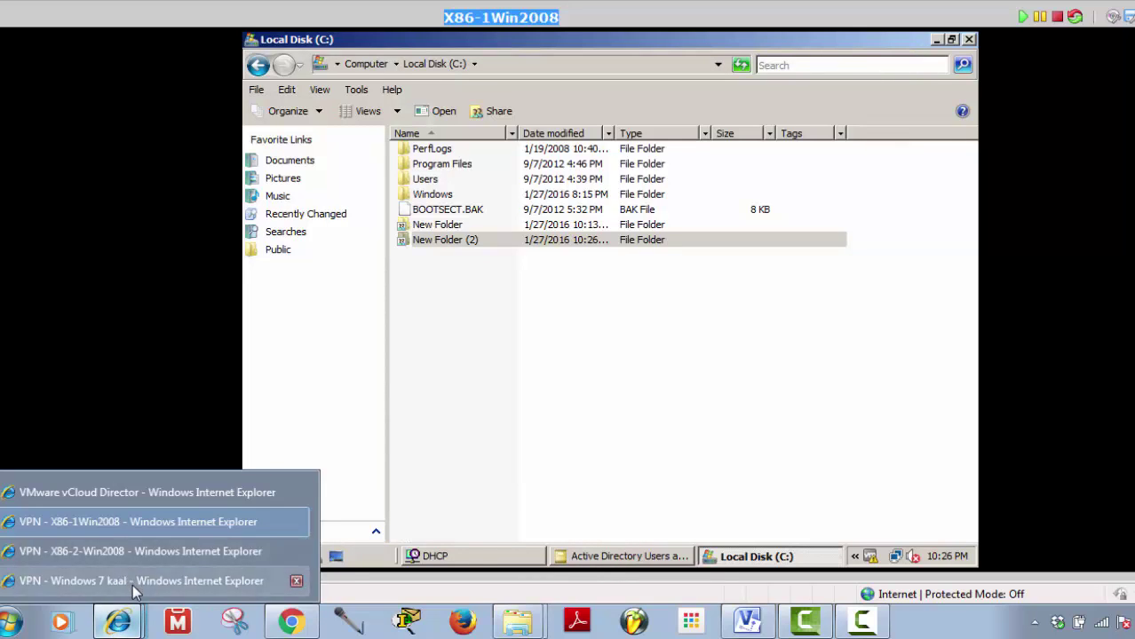
click(129, 581)
click(728, 75)
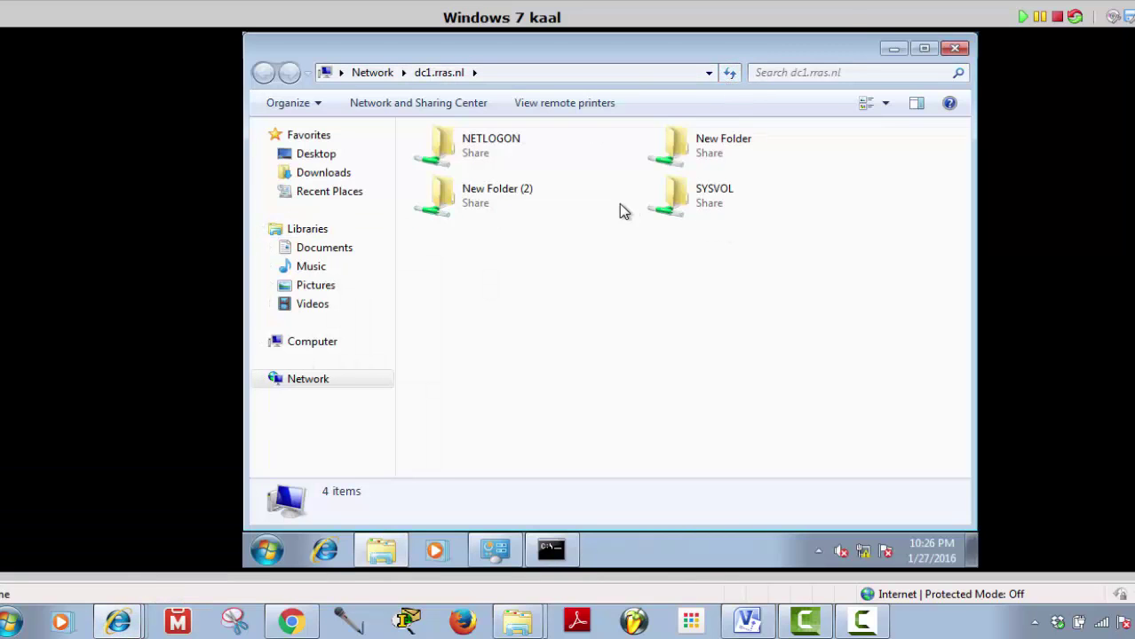
click(513, 203)
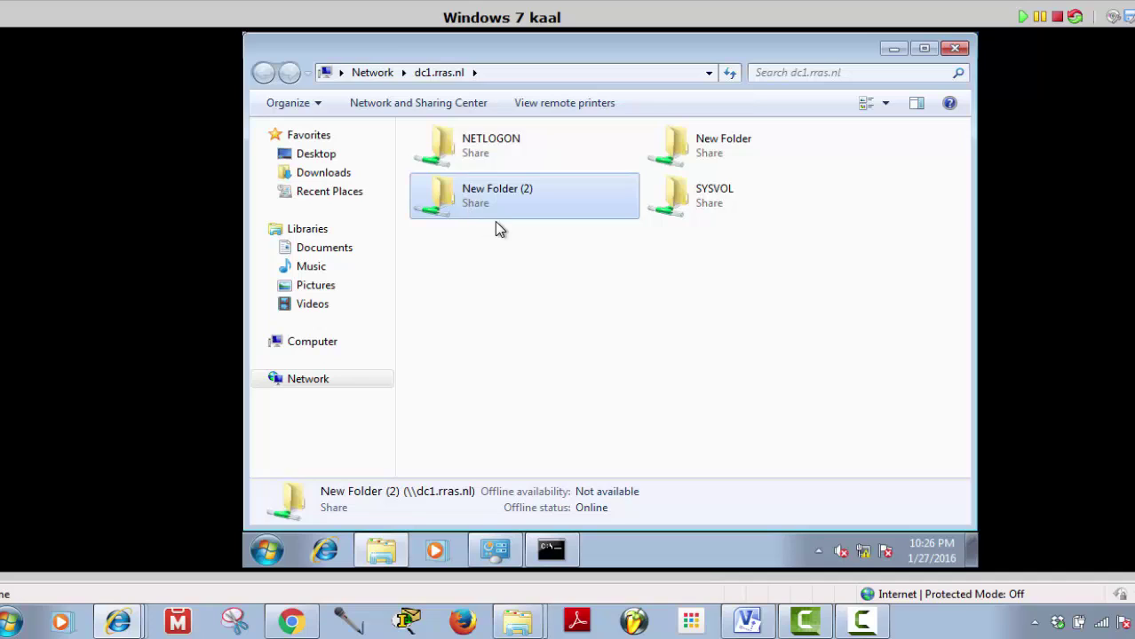
double_click(524, 195)
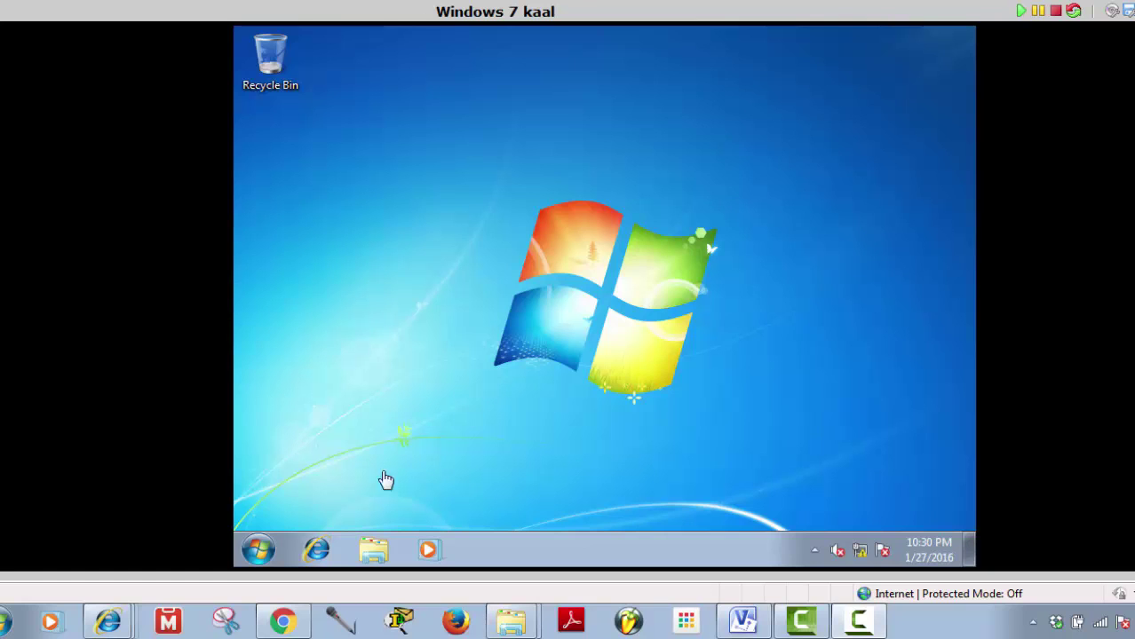
click(255, 549)
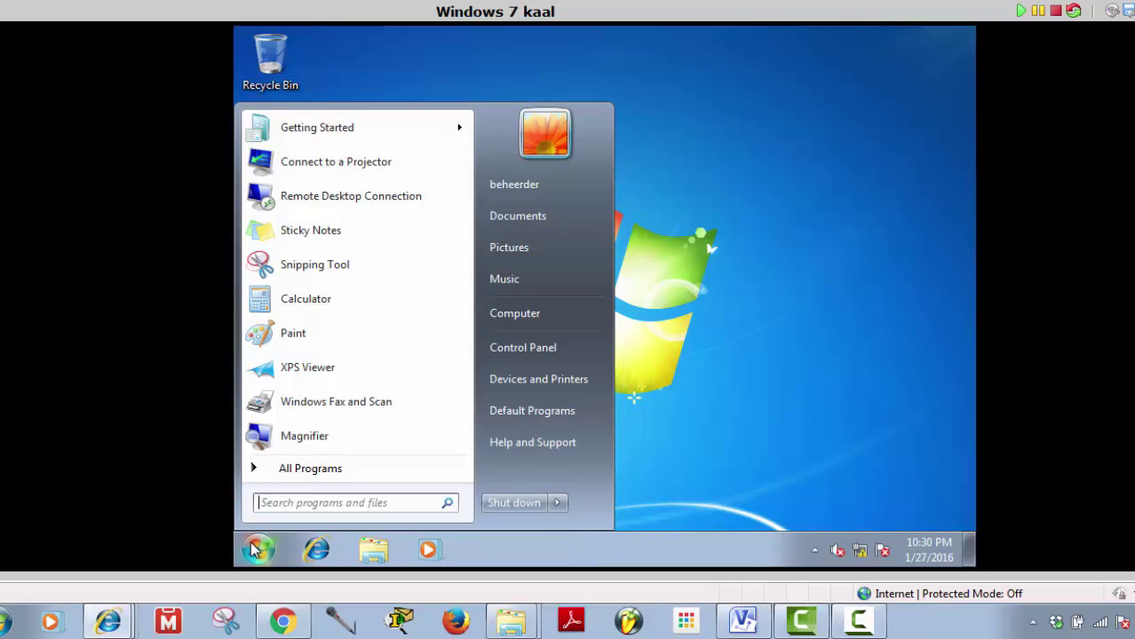
Launch mmc, allow it to run, and maximize the Console1 window.
text(mmc)
key(Return)
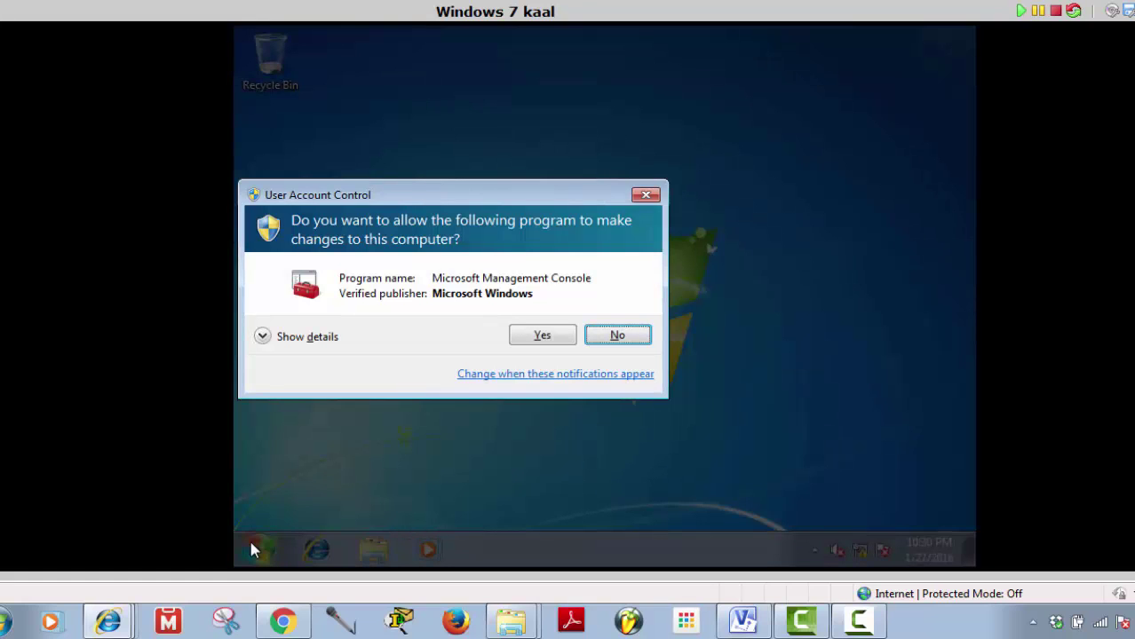
key(alt+y)
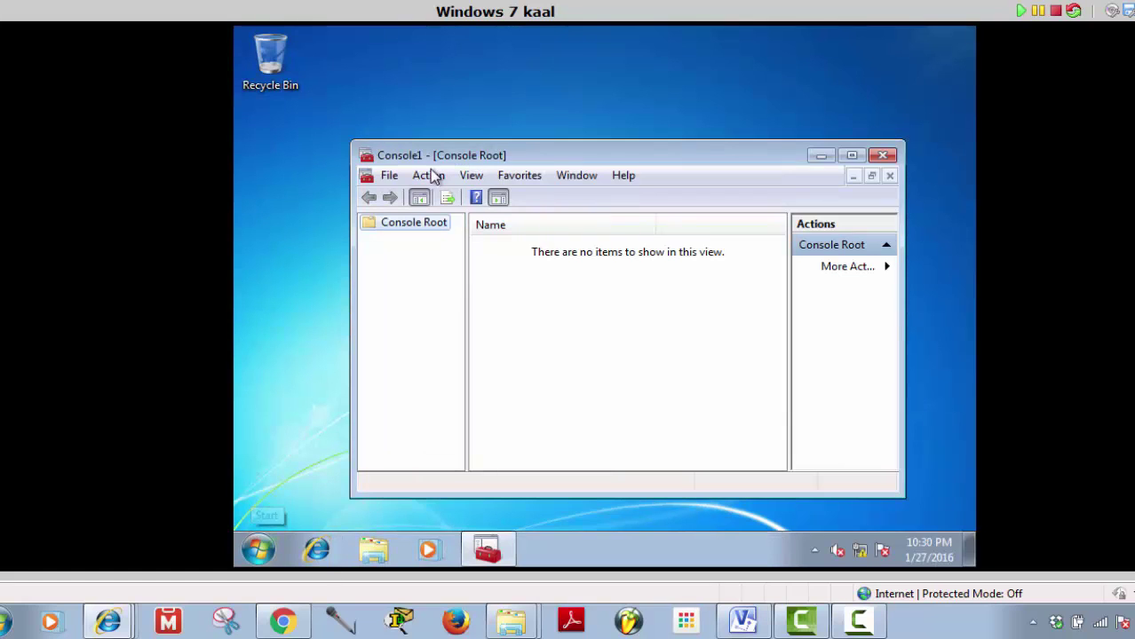
double_click(564, 156)
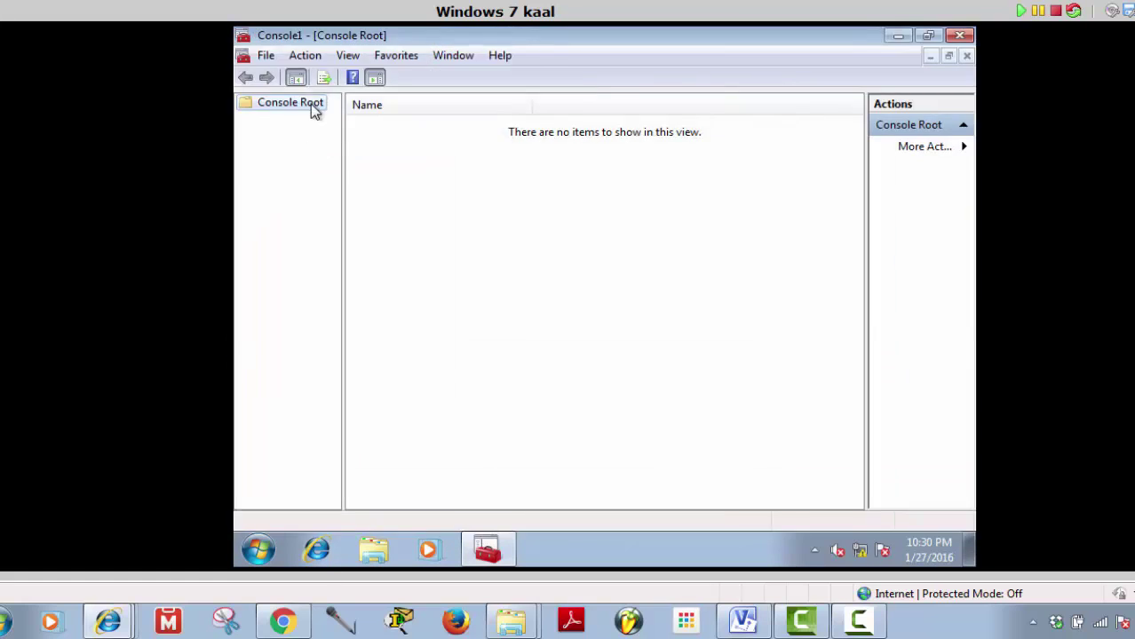
Browse the Add or Remove Snap-ins list and close it without adding anything.
click(258, 55)
click(311, 173)
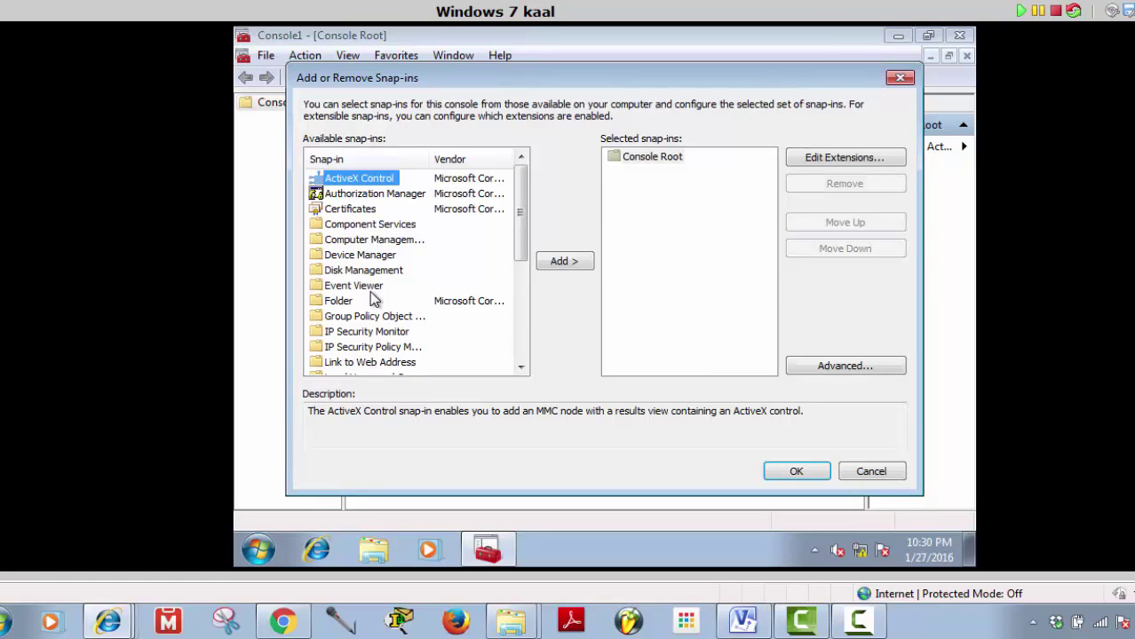
click(363, 270)
scroll(351, 296, down, 1)
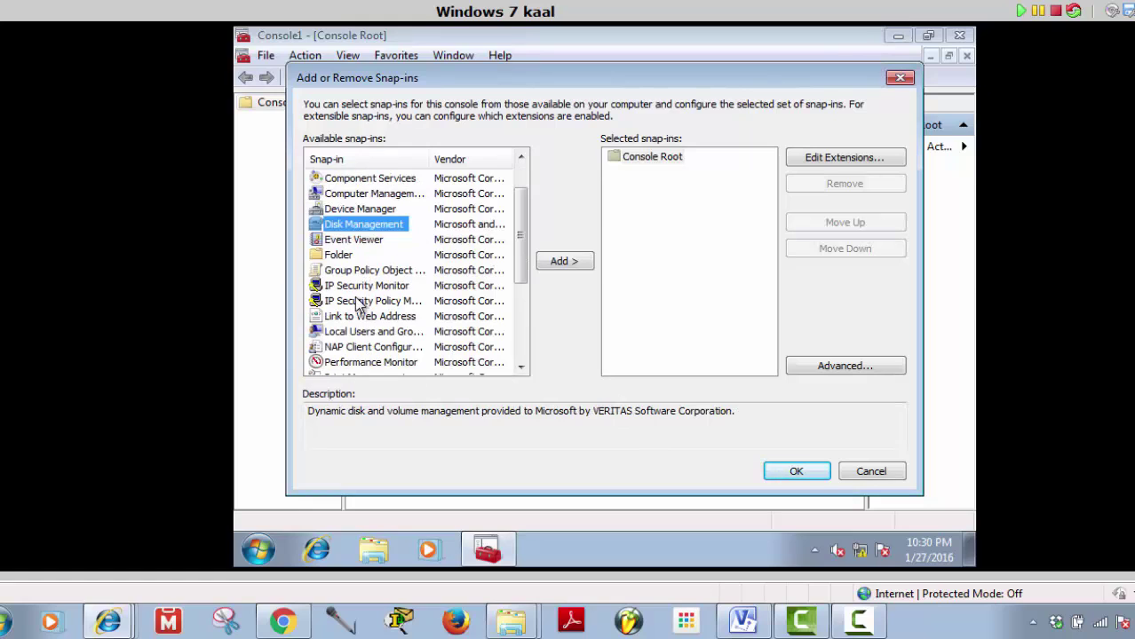
click(368, 332)
click(796, 470)
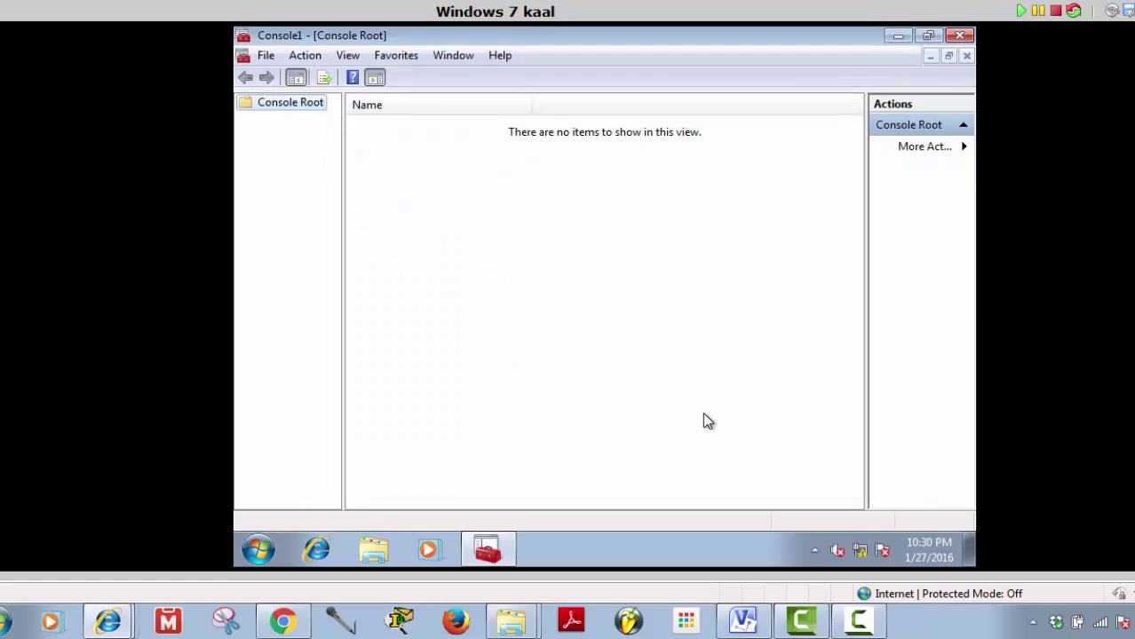
Add the Local Users and Groups snap-in for the local computer and apply it.
click(266, 56)
click(311, 162)
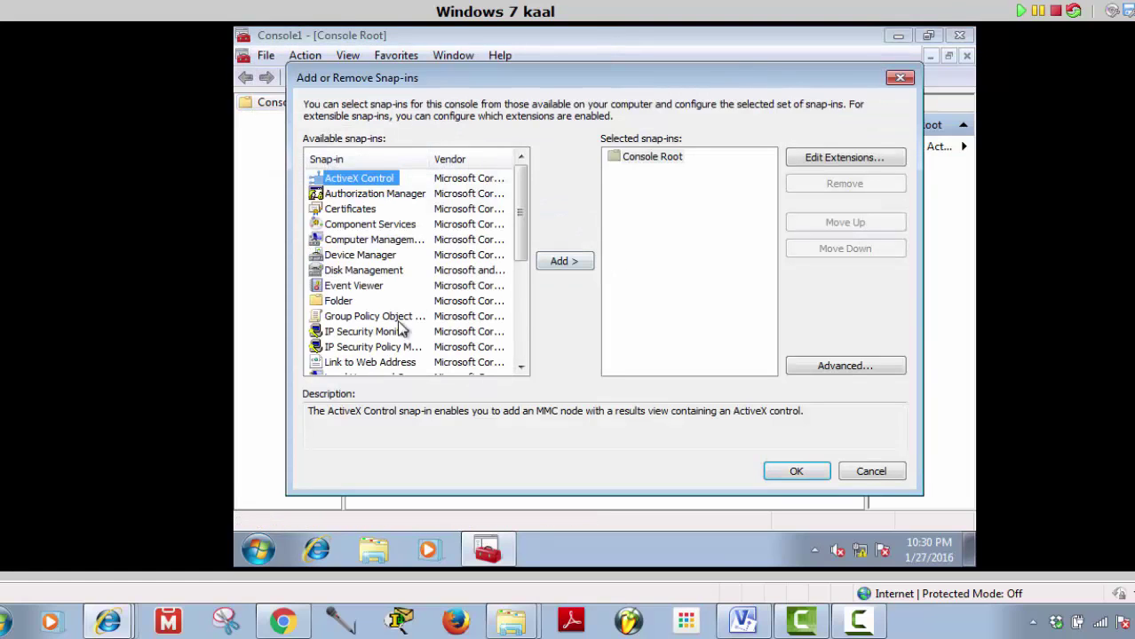
click(360, 331)
scroll(352, 322, down, 3)
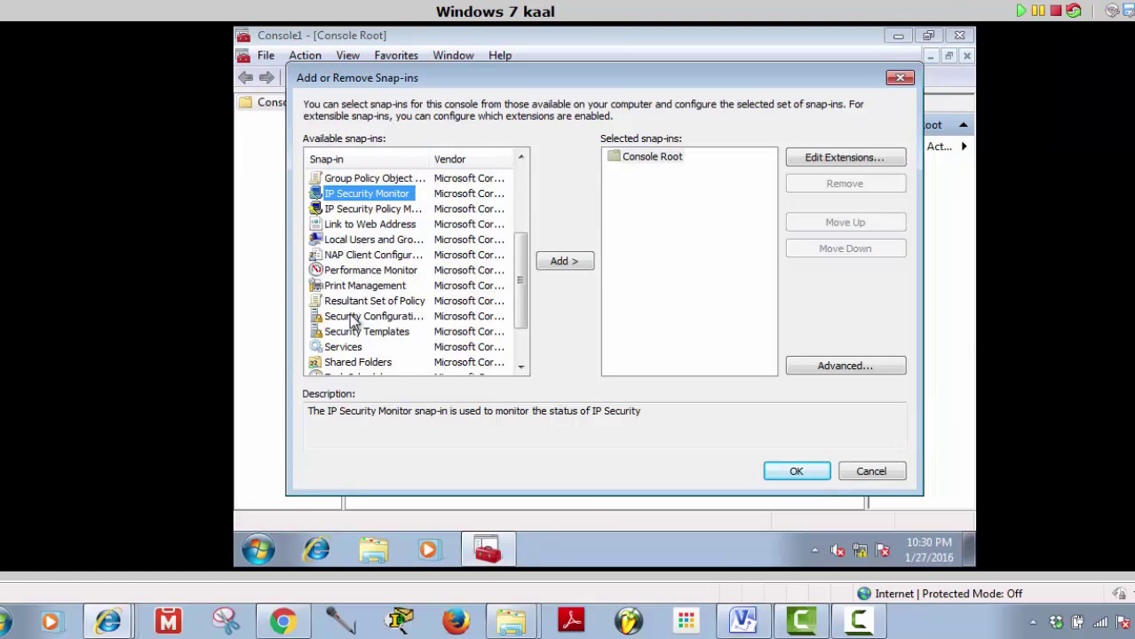
click(336, 239)
click(565, 261)
click(636, 371)
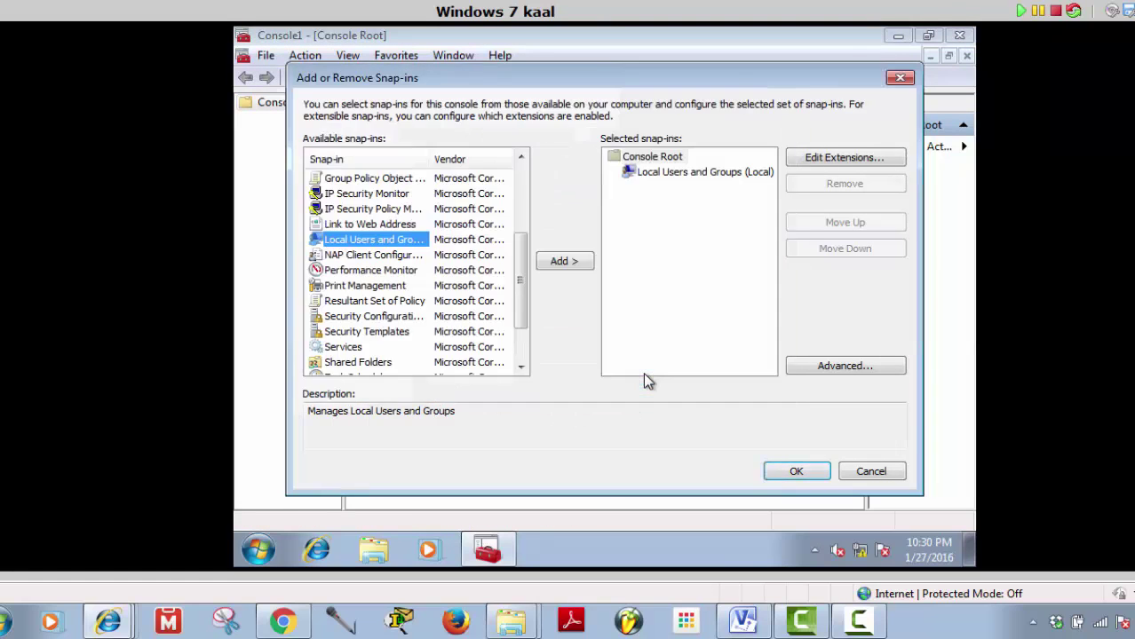
click(807, 468)
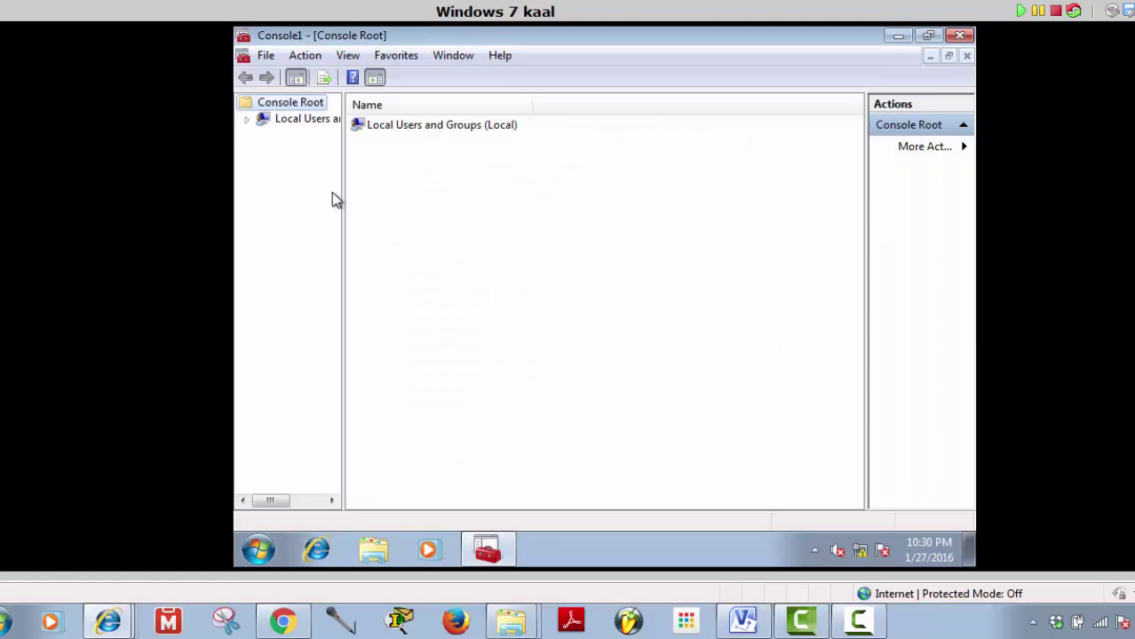
Create a new local user account in Local Users and Groups > Users with a matching full name.
double_click(388, 128)
double_click(388, 128)
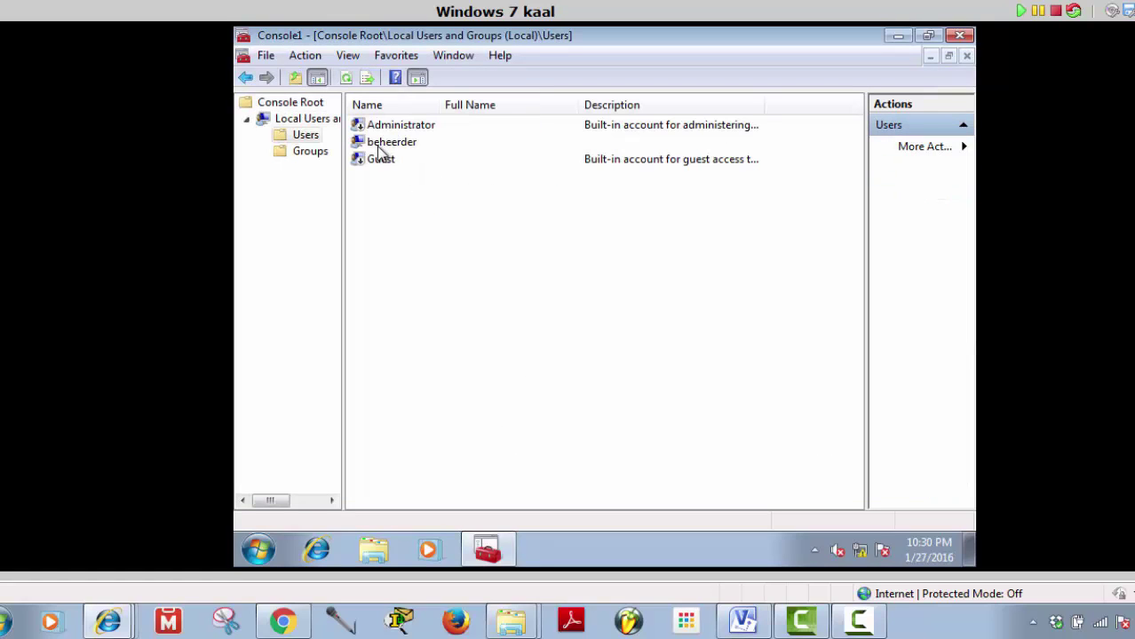
right_click(396, 223)
click(472, 237)
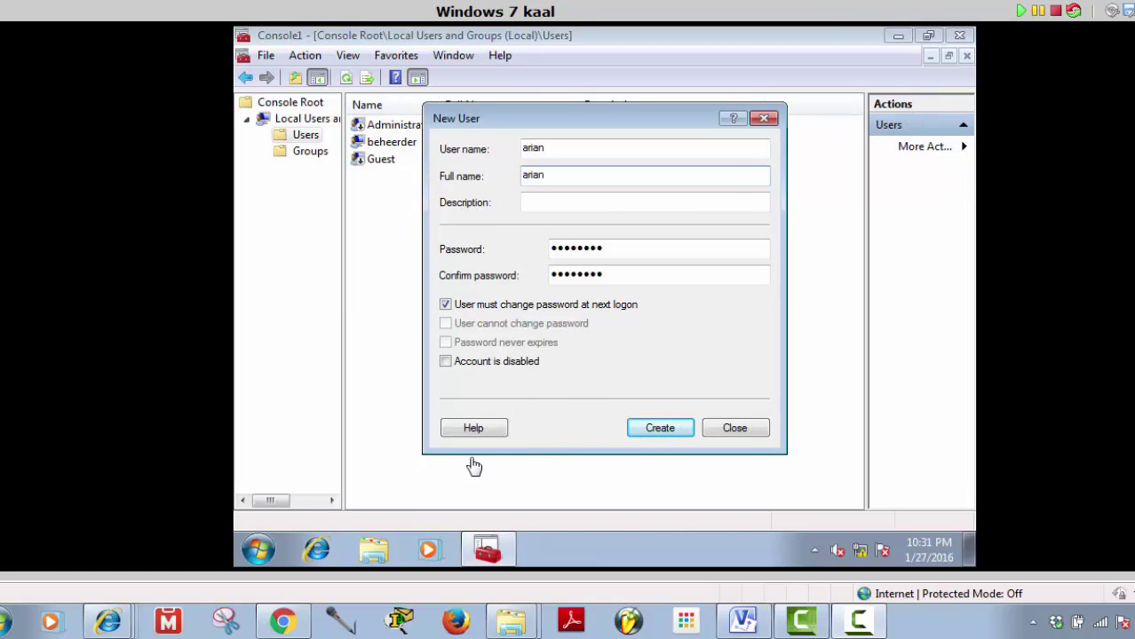
click(655, 426)
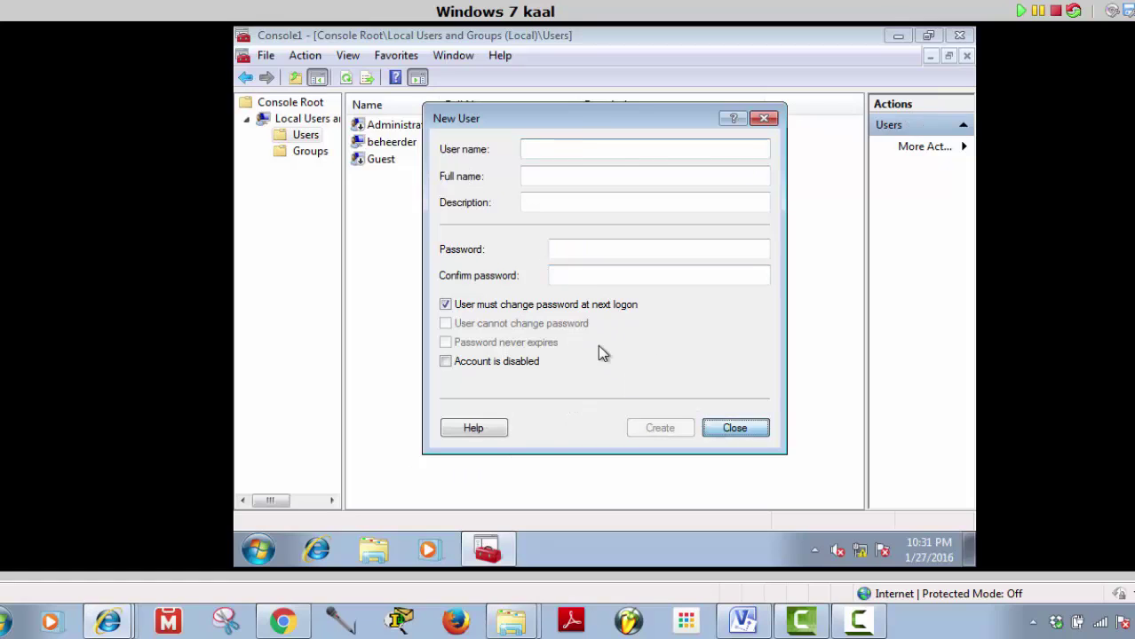
click(735, 428)
Review the new account in the Users list and bring up the open VM console list.
click(386, 148)
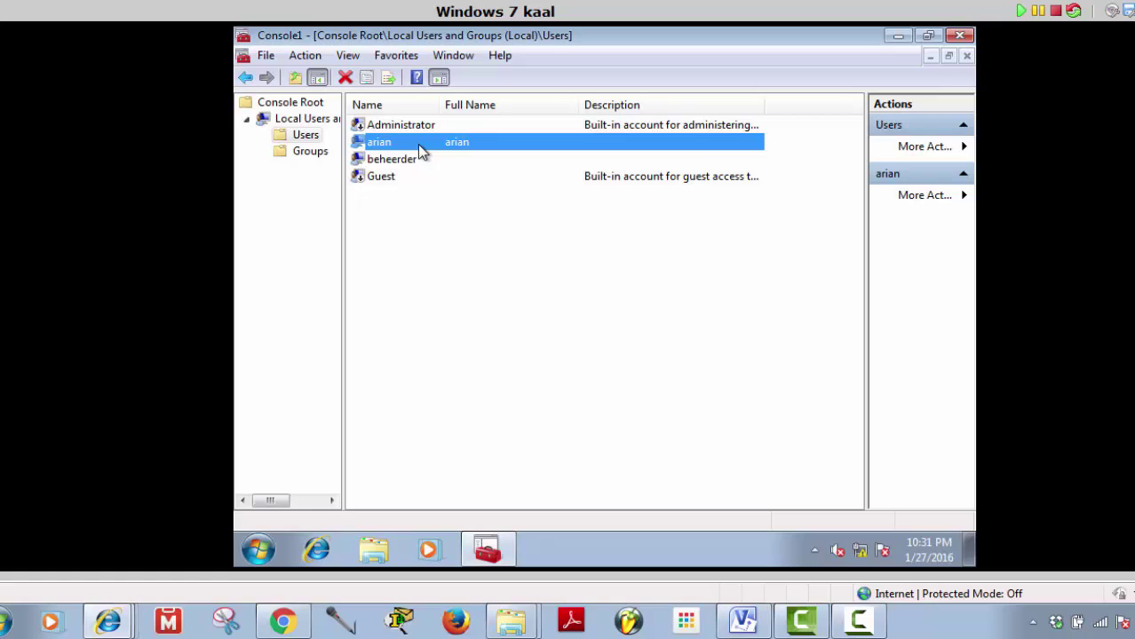
click(542, 280)
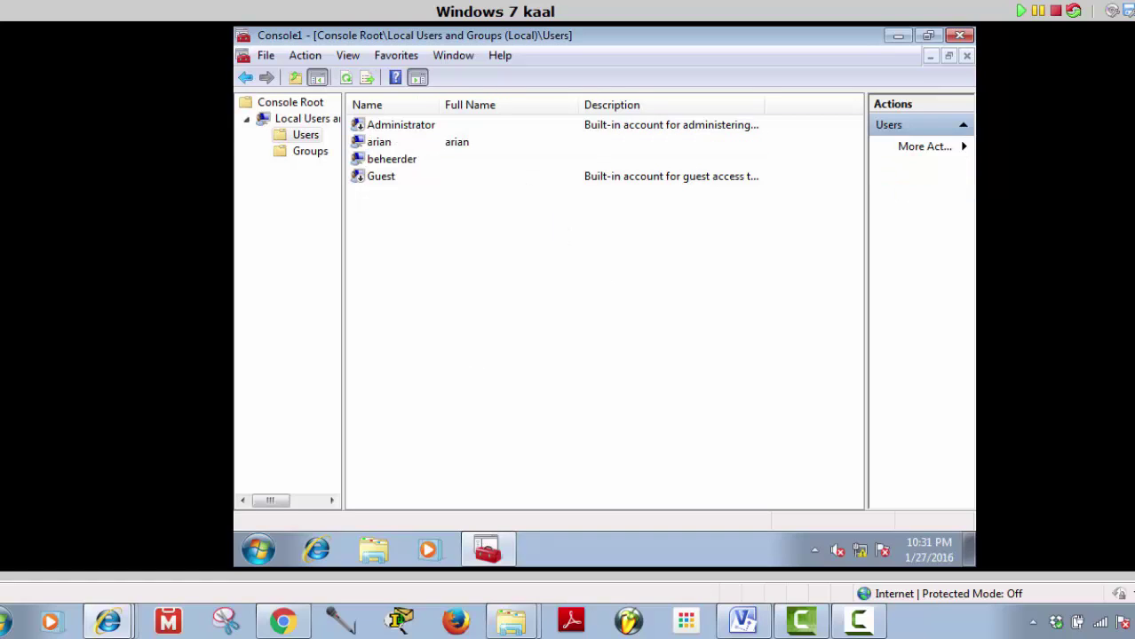
click(109, 621)
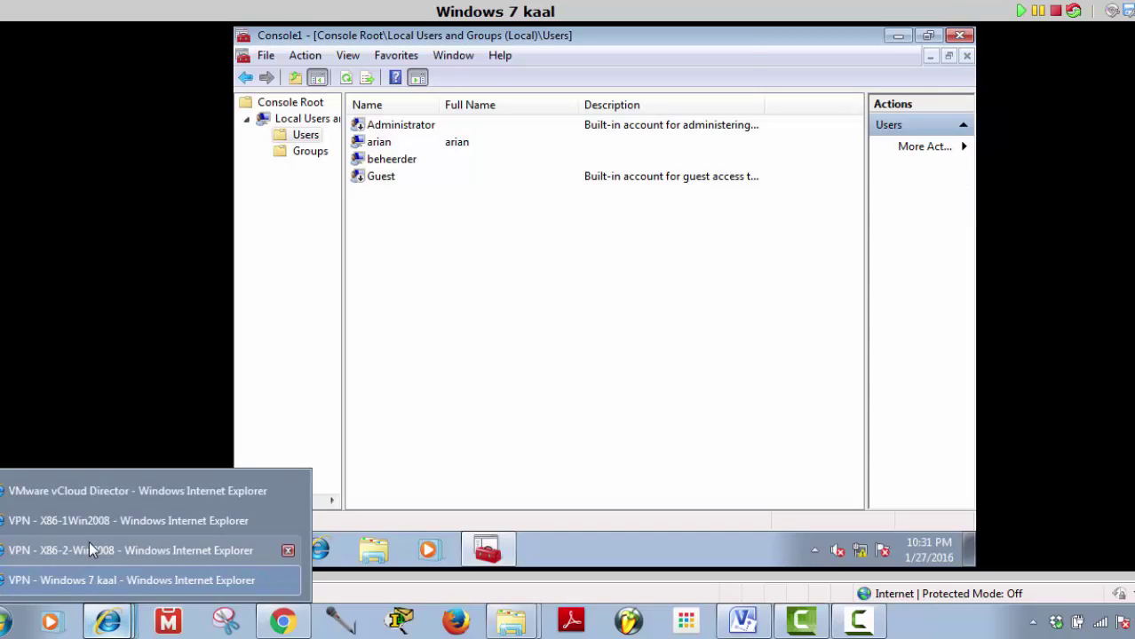
On the server, close the open consoles and relaunch Active Directory Users and Computers maximized.
click(89, 543)
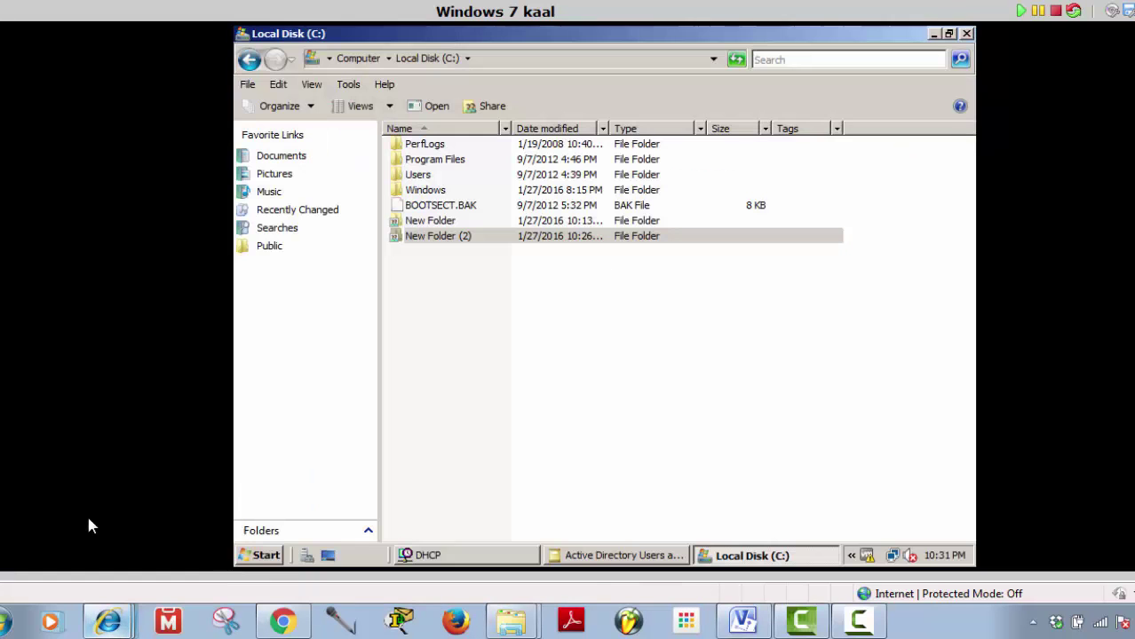
click(560, 555)
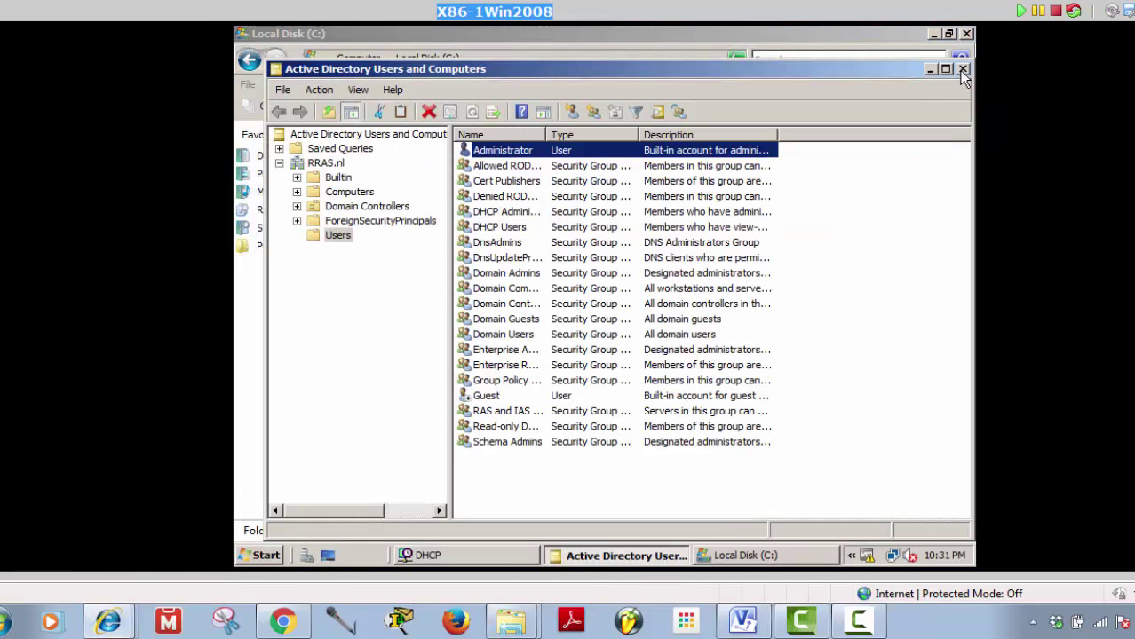
click(963, 68)
click(966, 33)
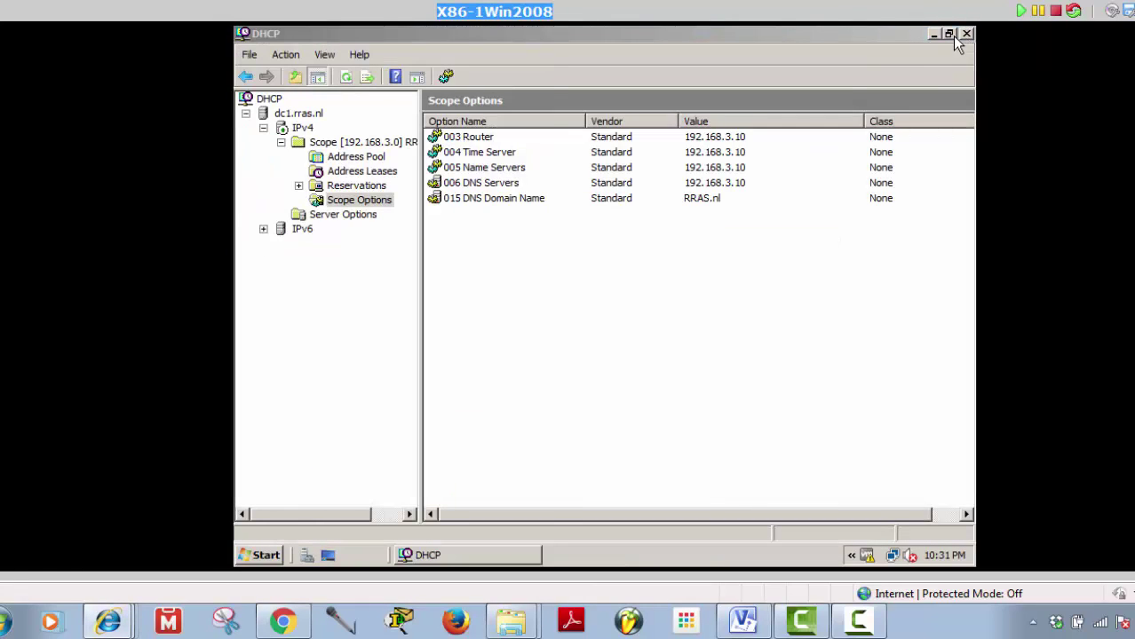
click(966, 32)
click(266, 556)
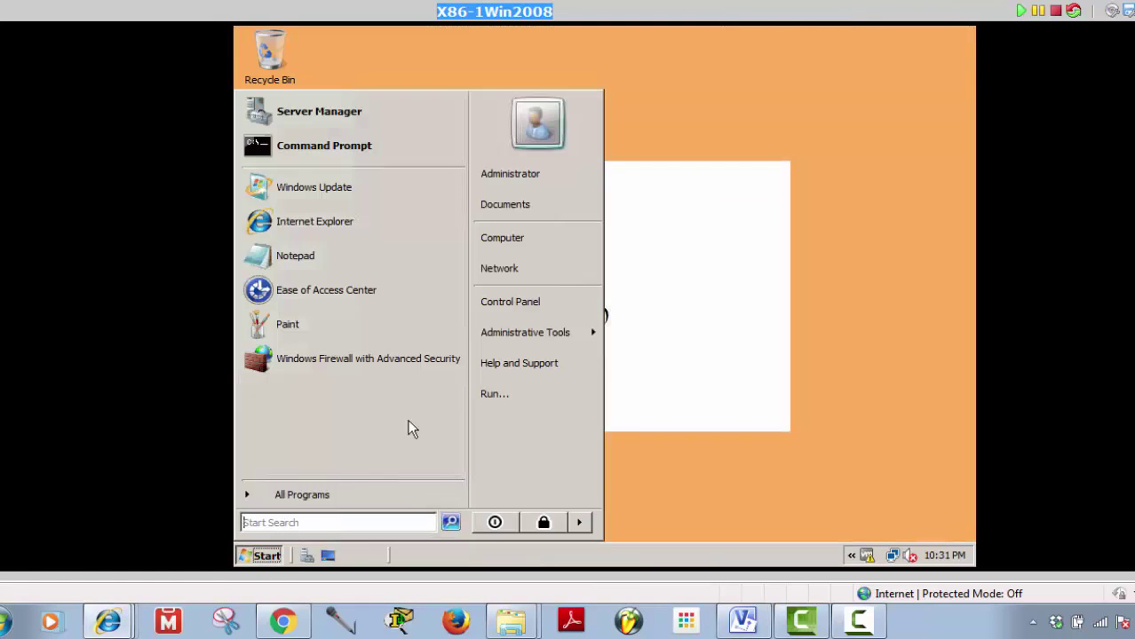
mouse_move(543, 331)
click(707, 160)
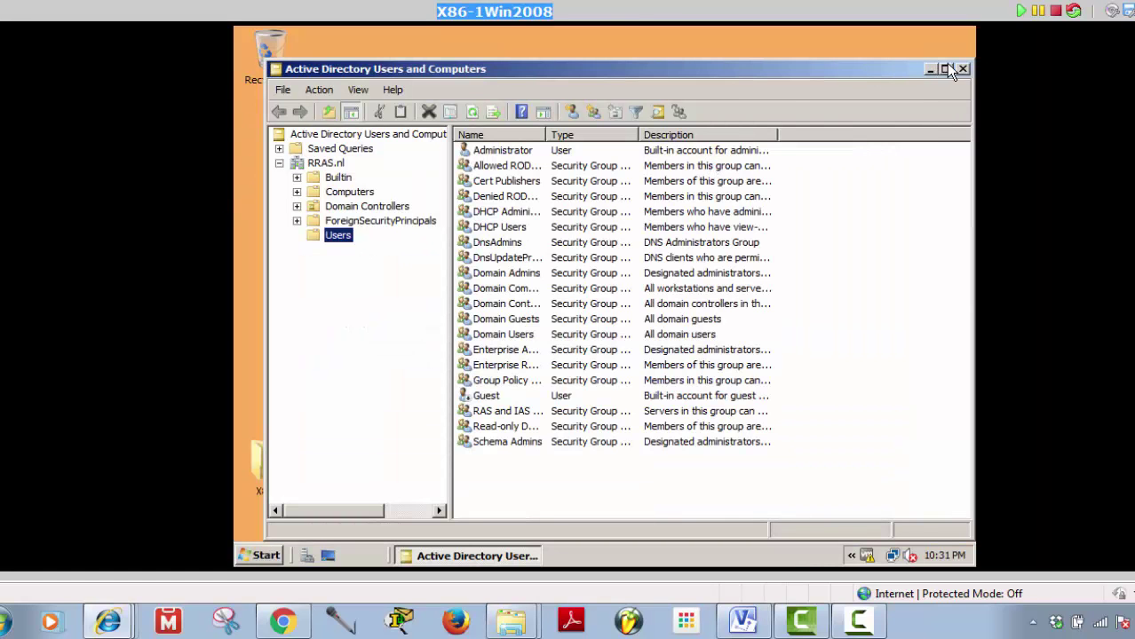
click(946, 69)
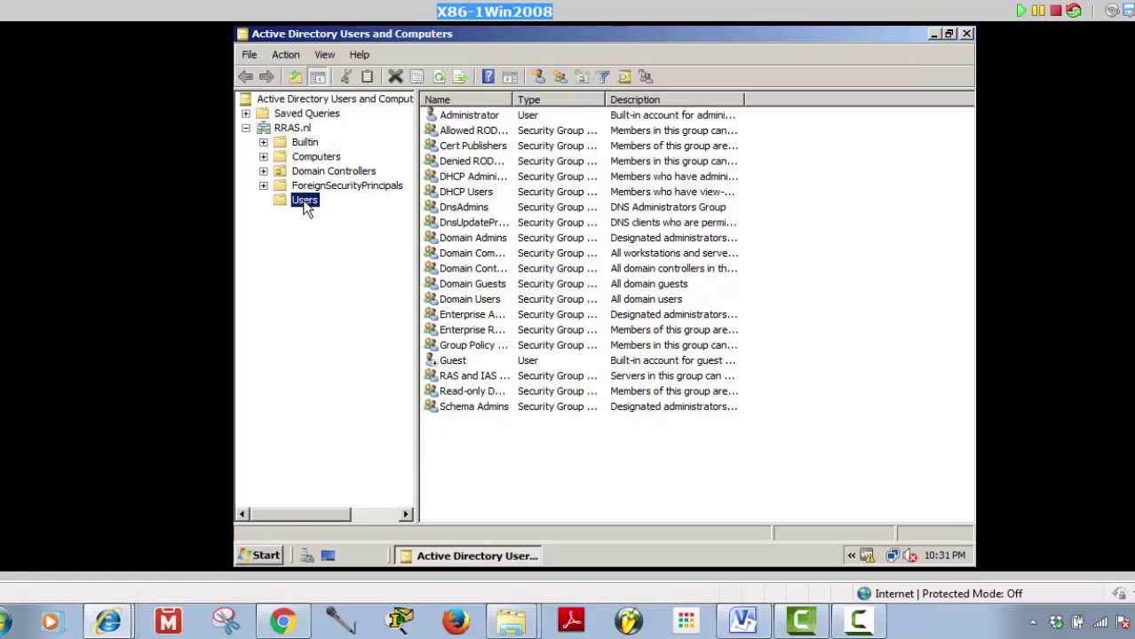
Add domain user user1 to RRAS.nl Users, without forcing a password change at next logon.
click(536, 436)
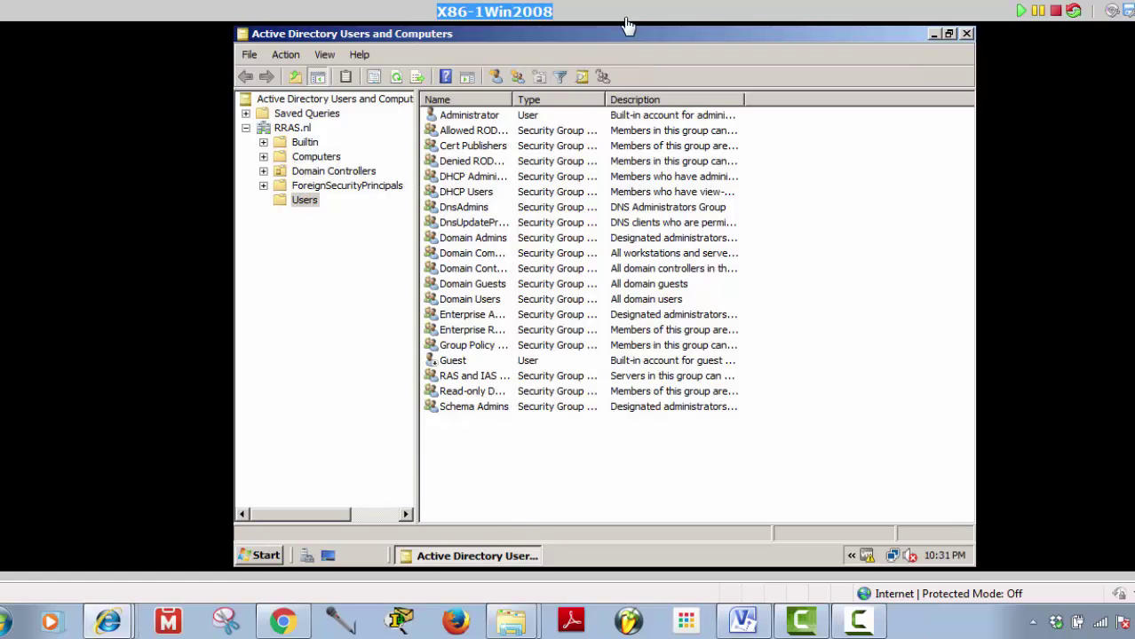
click(497, 78)
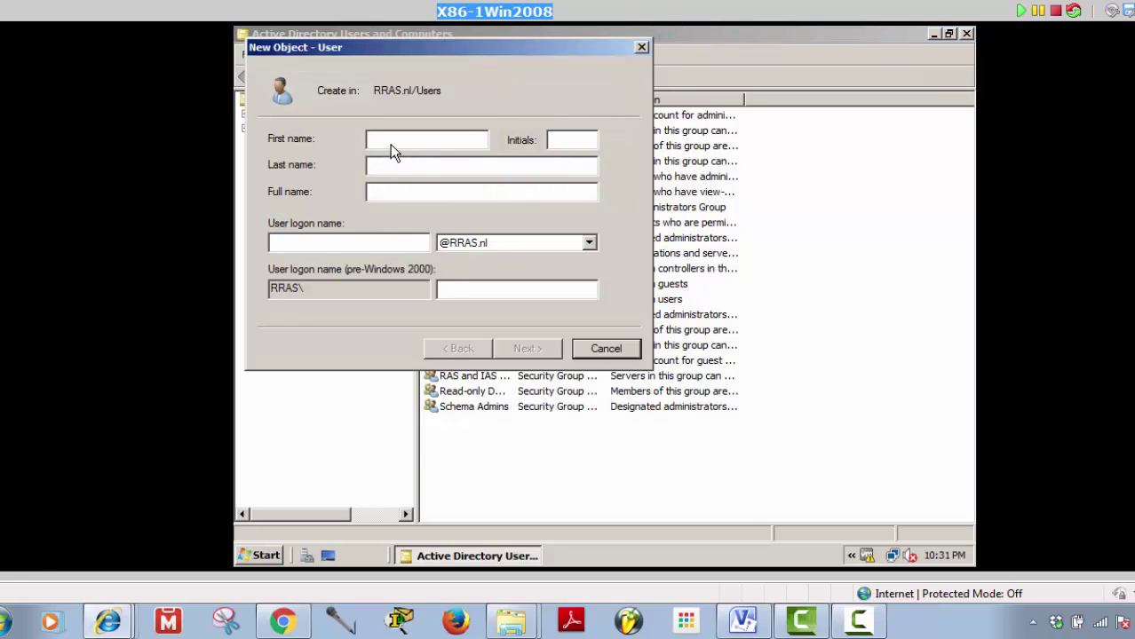
text(user1)
key(Tab)
key(Tab)
key(Tab)
key(Tab)
text(use)
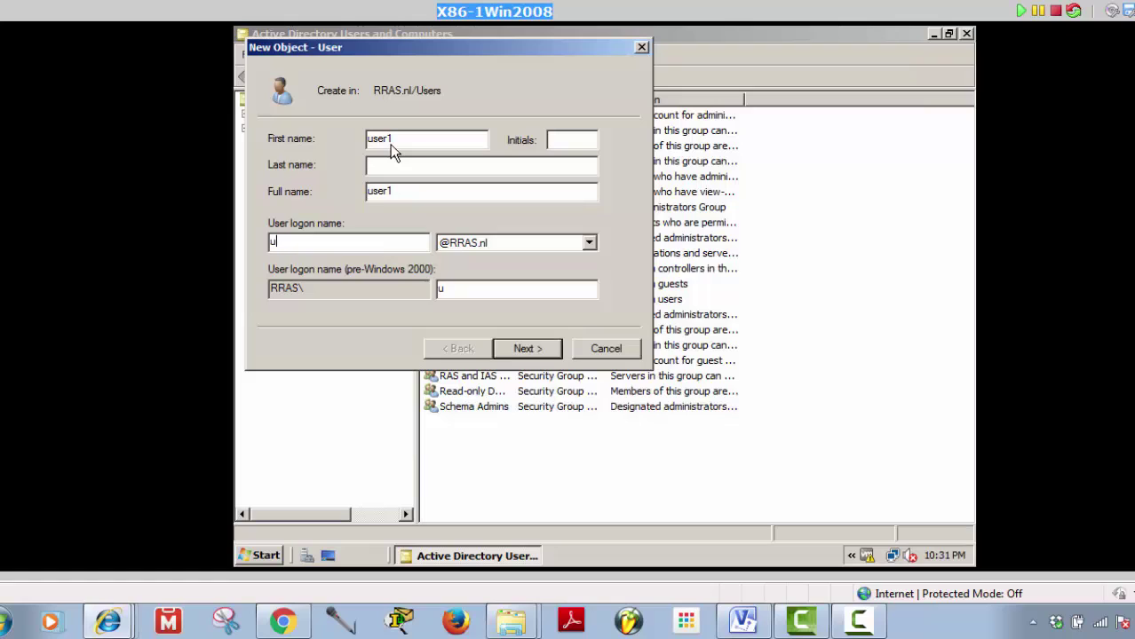
text(r1)
click(515, 351)
click(326, 198)
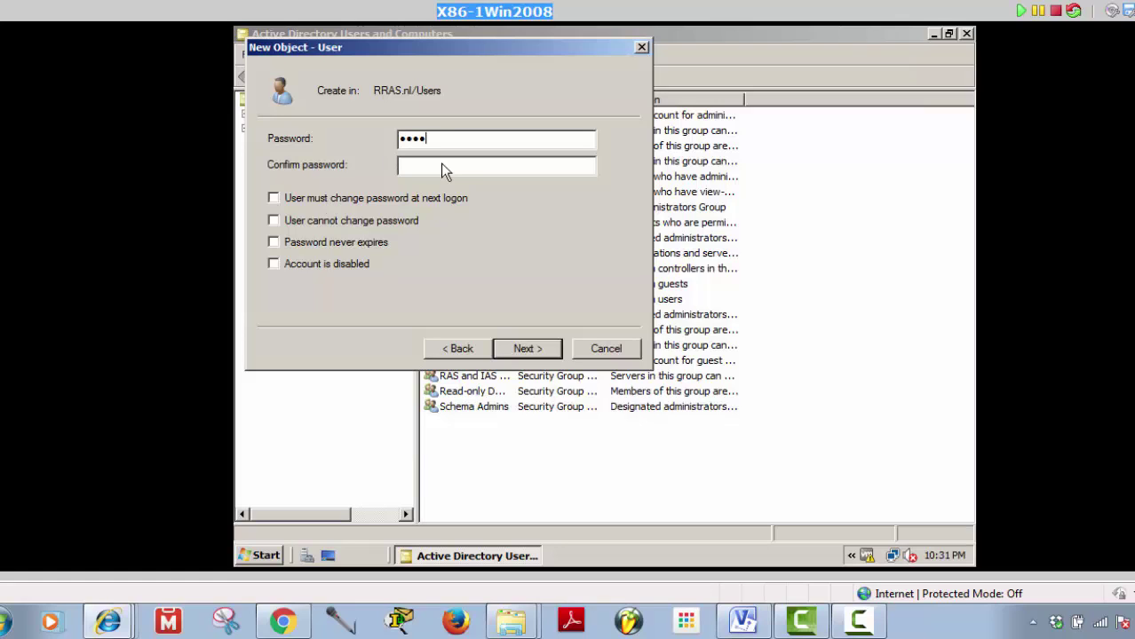
key(Return)
key(Return)
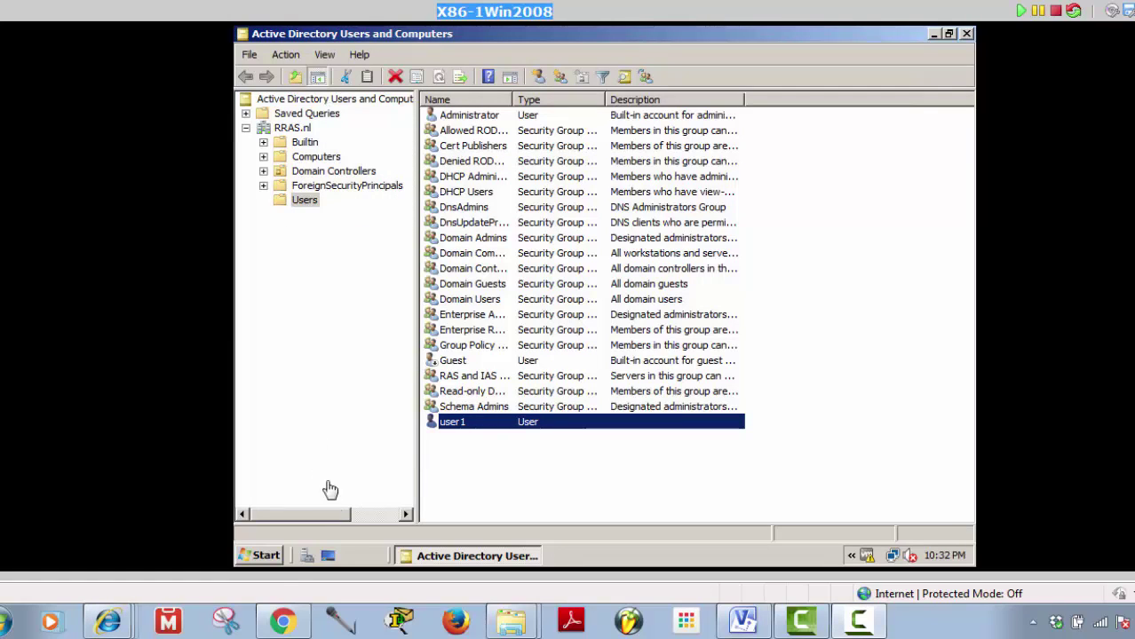
Back on Windows 7, close the management console without saving its settings.
mouse_move(111, 602)
click(109, 575)
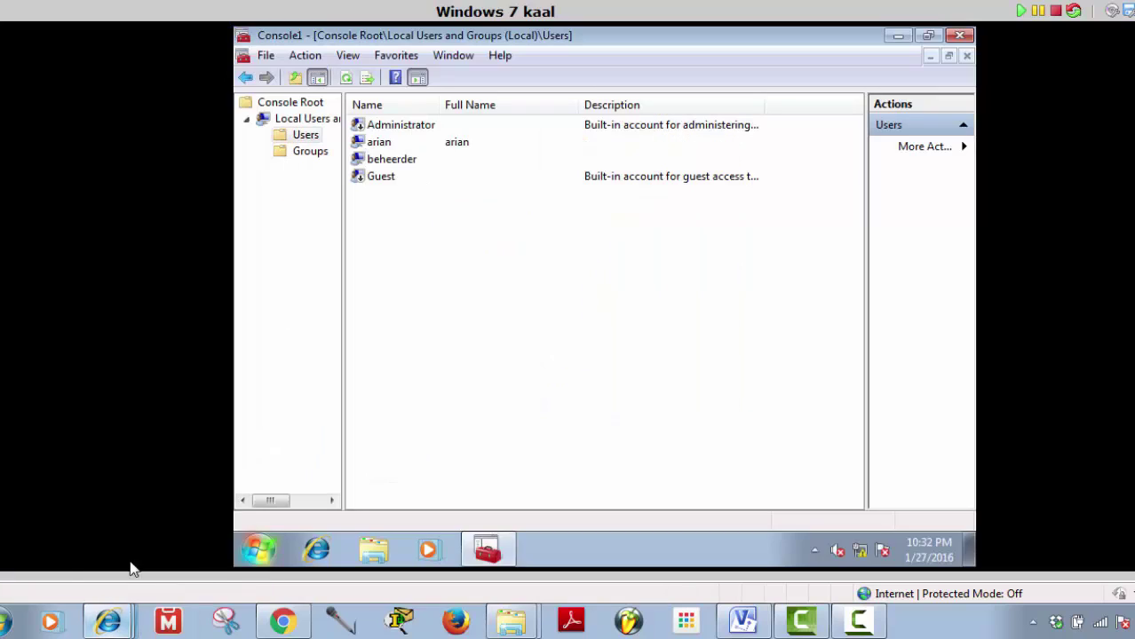
click(963, 36)
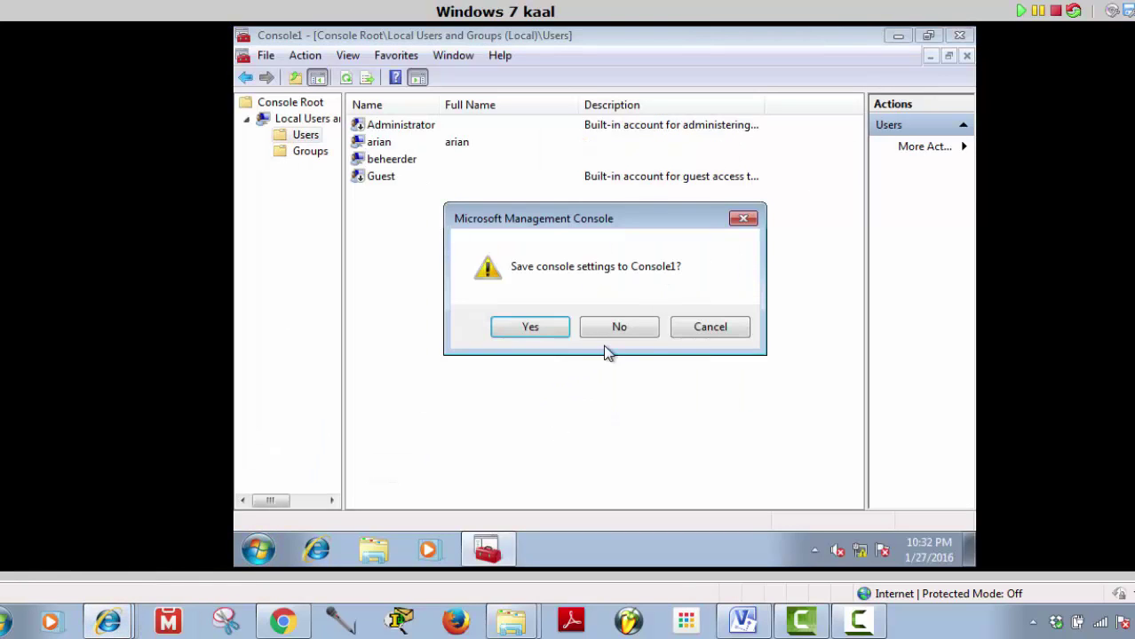
click(613, 330)
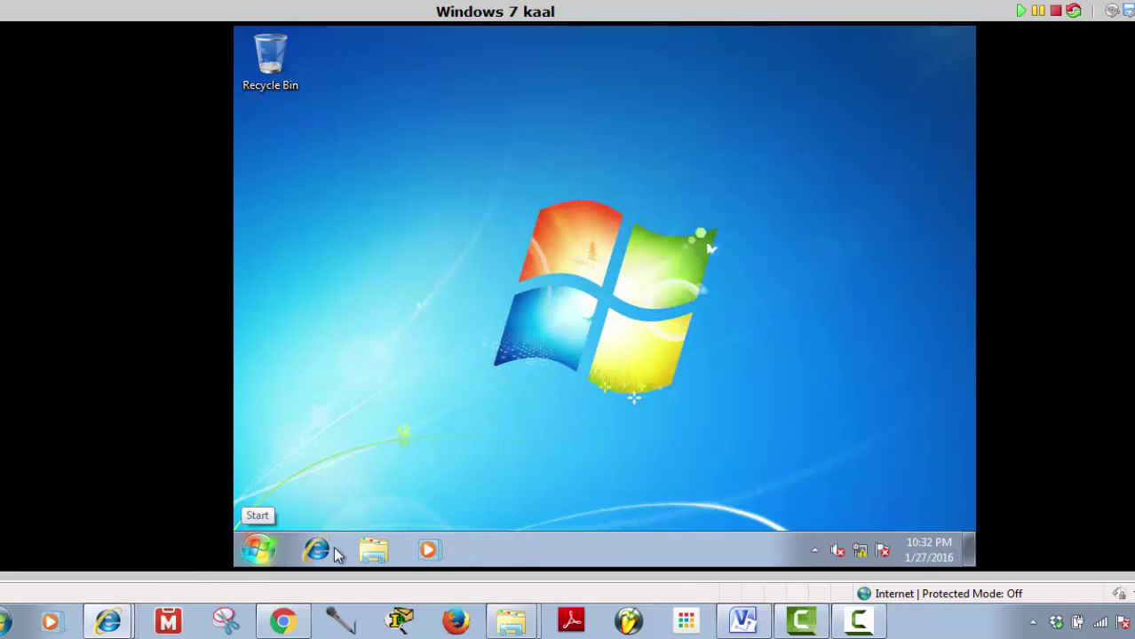
Log off the current Windows 7 session from the Start menu.
click(259, 551)
click(557, 502)
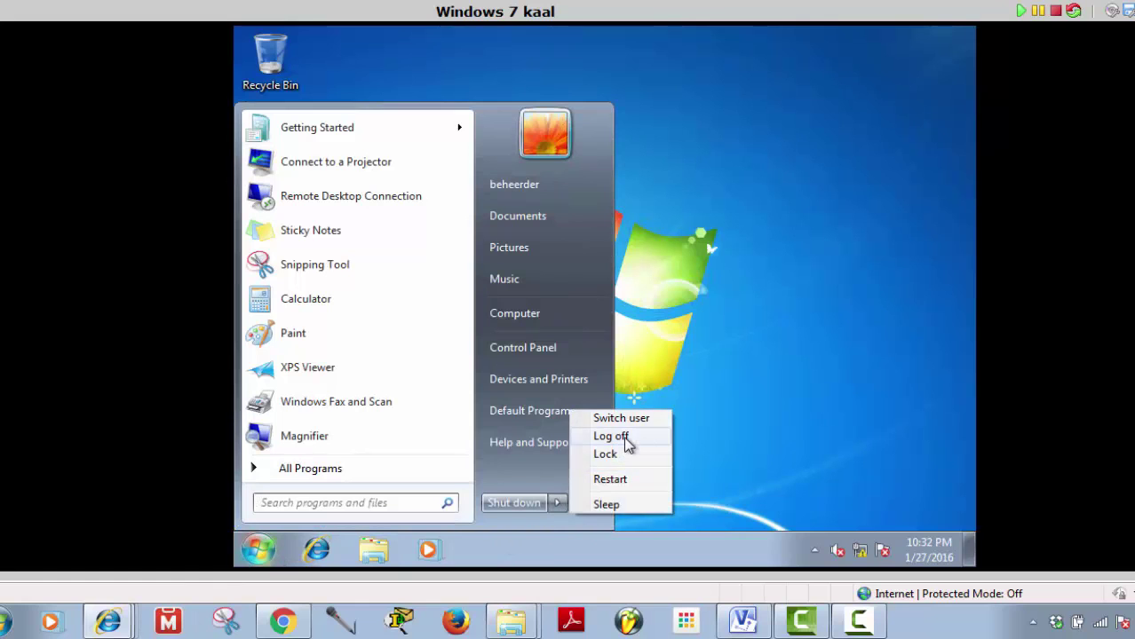
click(625, 438)
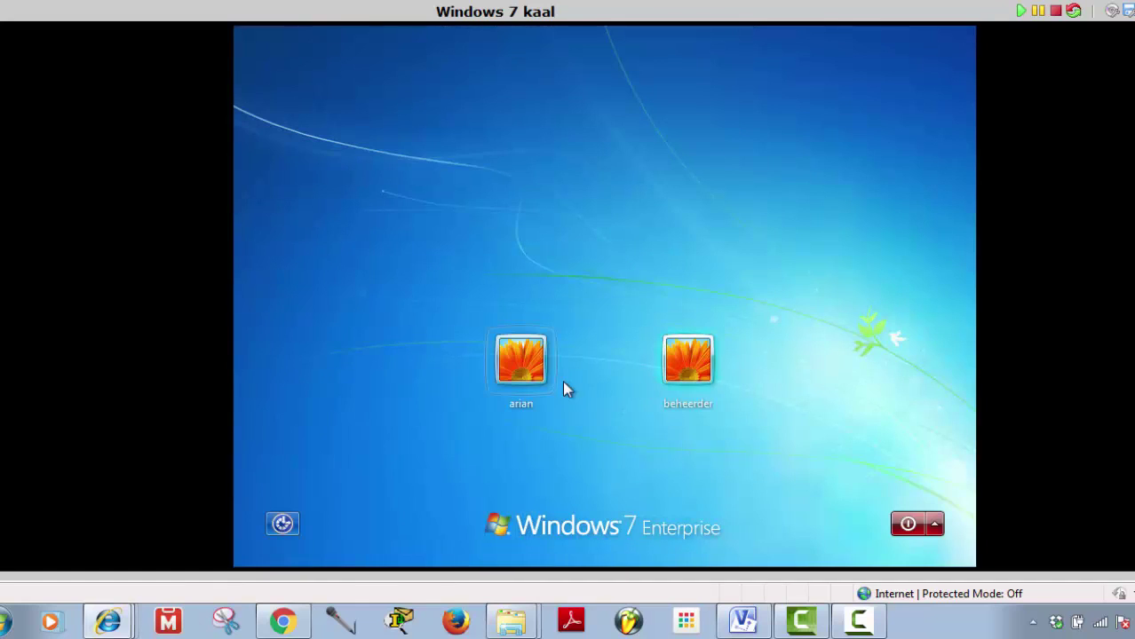
Sign in as the new local account, set the required new password, and postpone the restart.
click(564, 386)
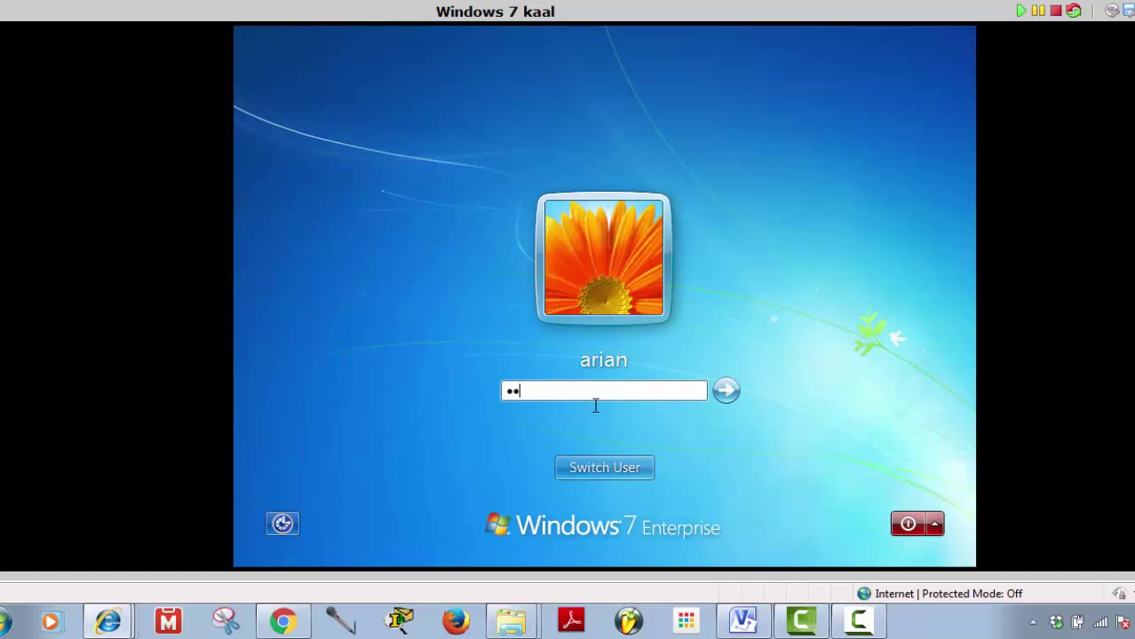
key(Return)
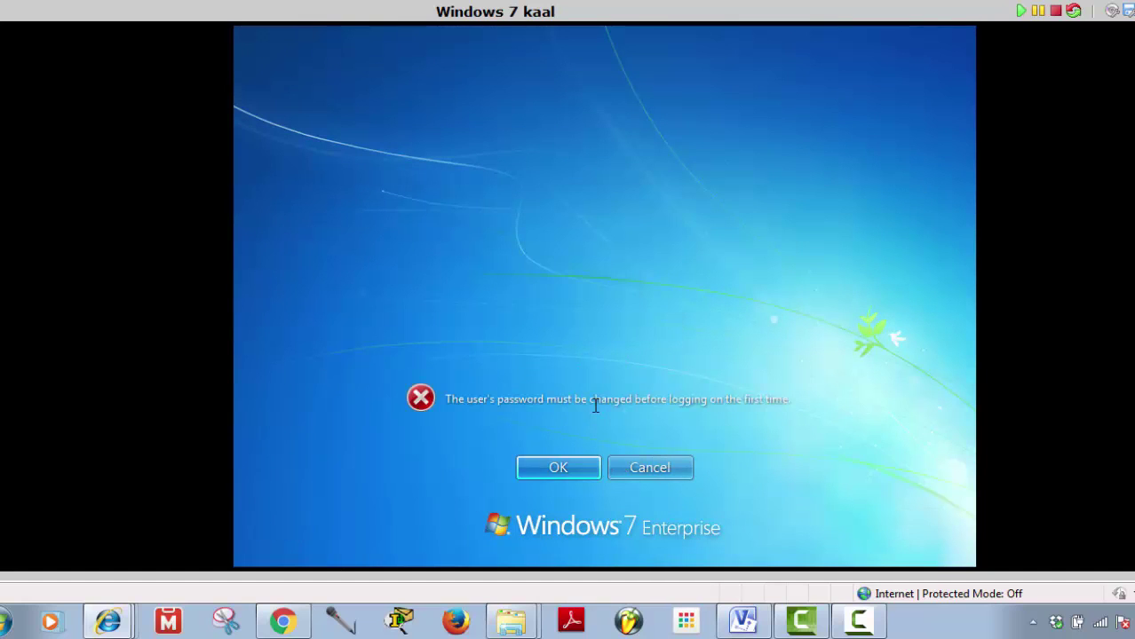
click(557, 467)
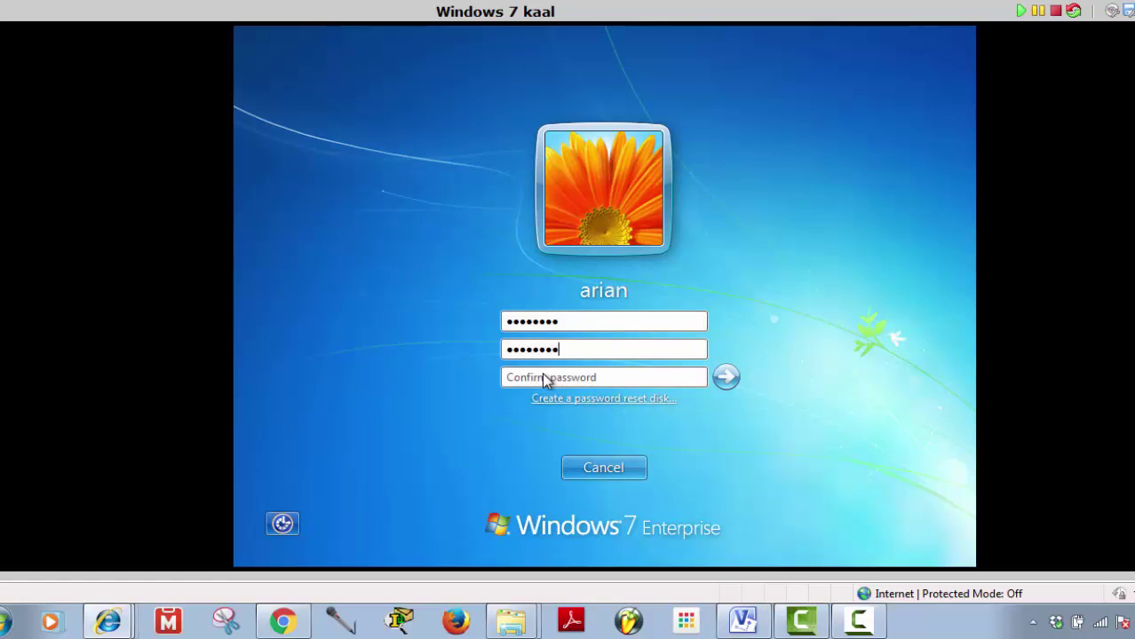
text(••••••••)
key(Return)
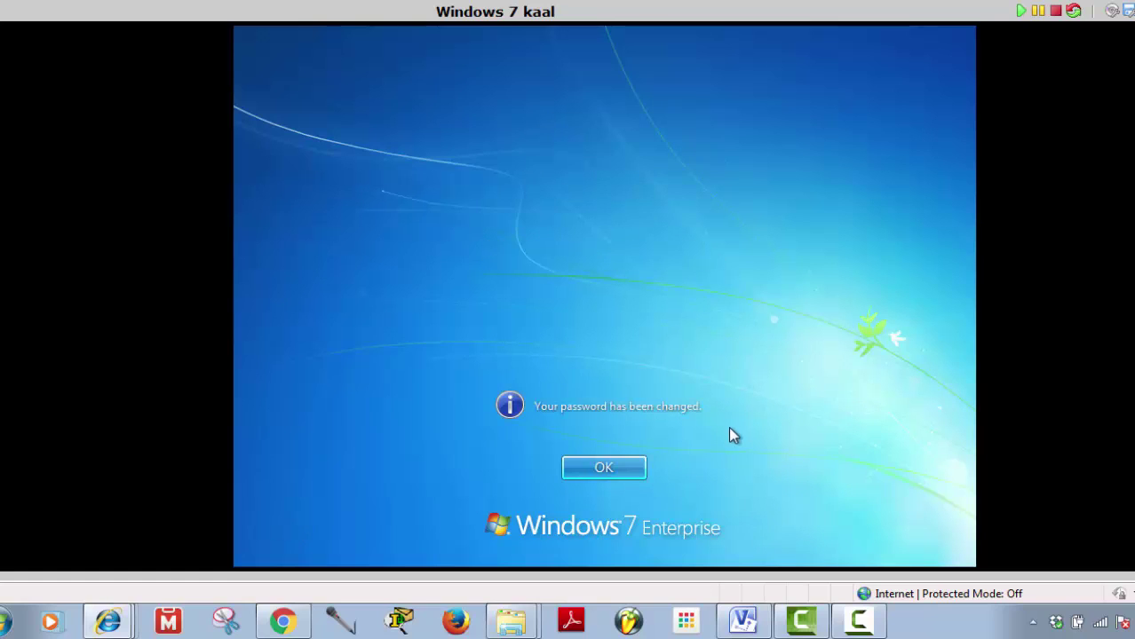
click(600, 471)
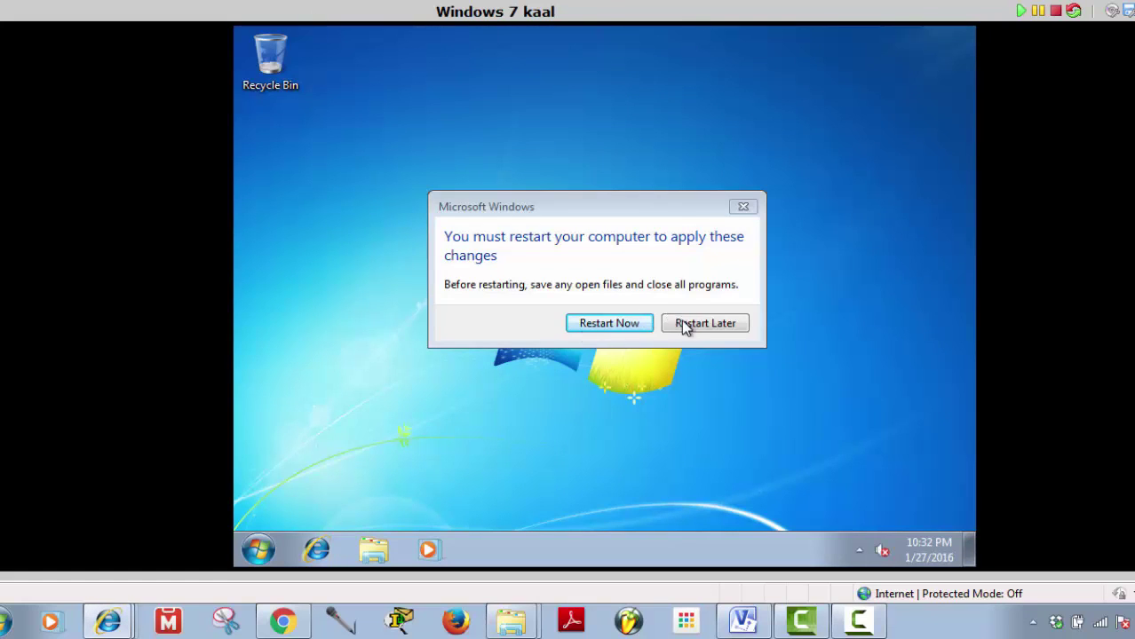
click(686, 326)
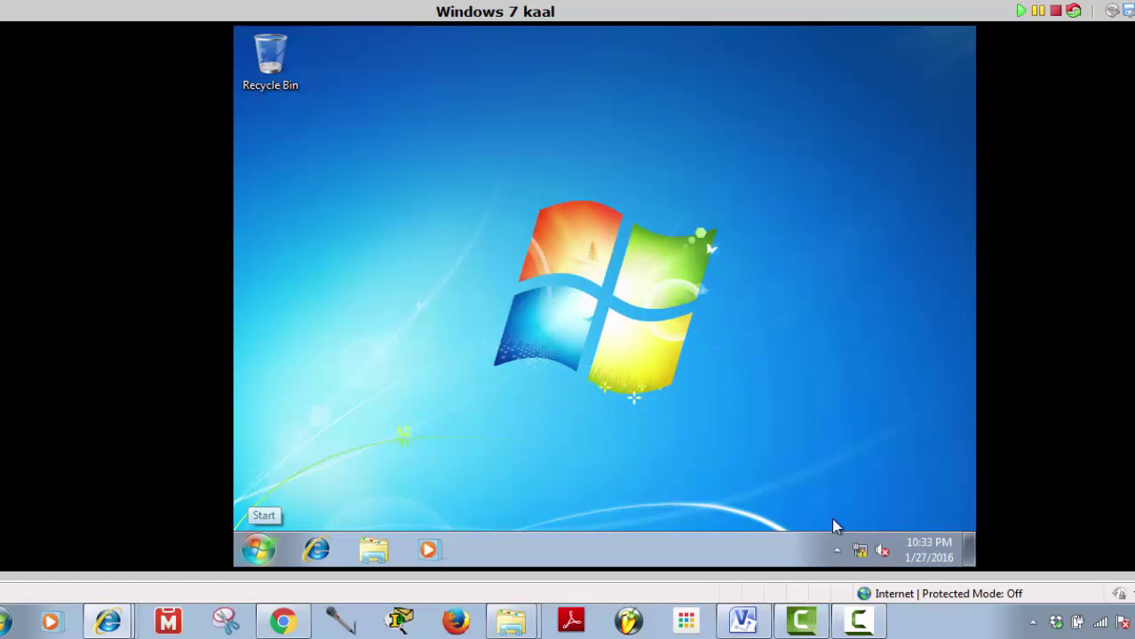
Start a workplace VPN-over-internet connection from Network and Sharing Center, skipping internet setup.
click(861, 552)
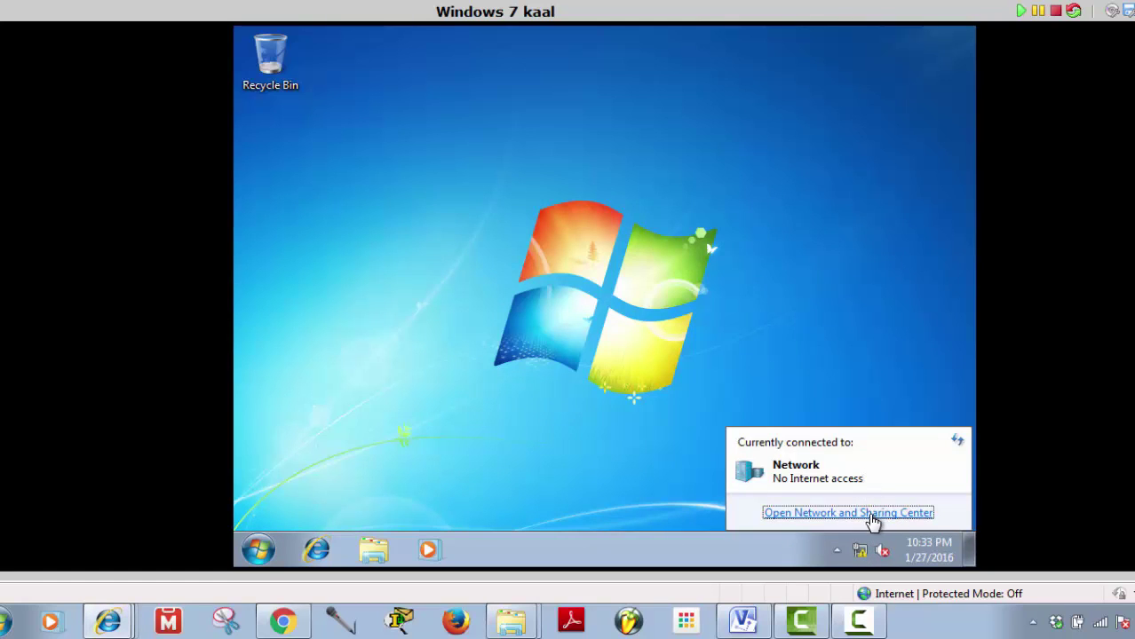
click(869, 516)
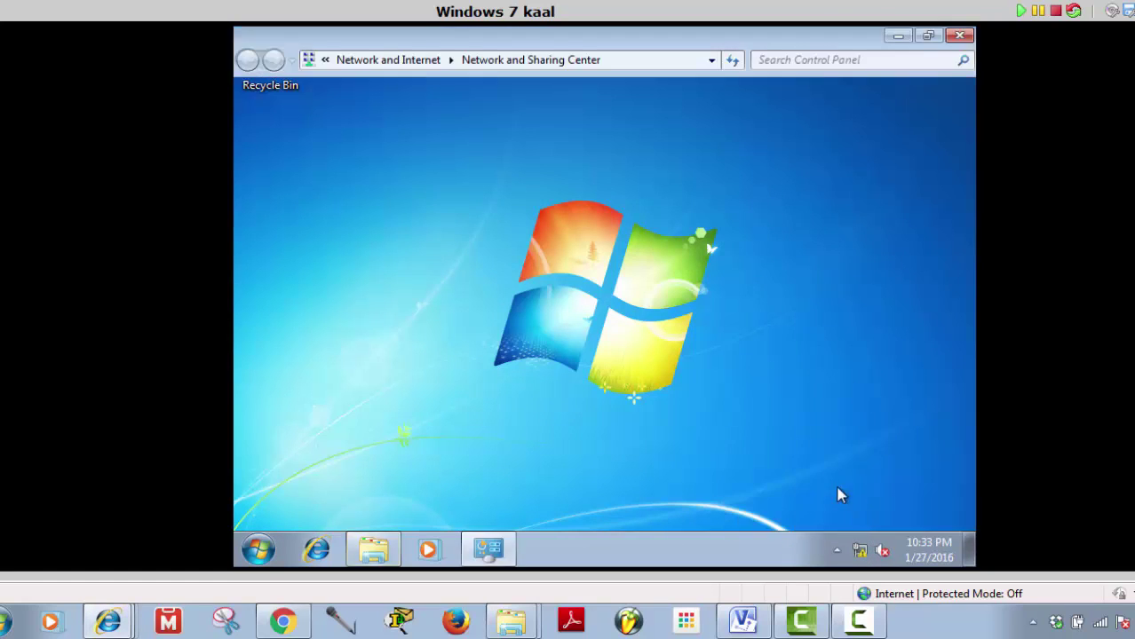
click(549, 308)
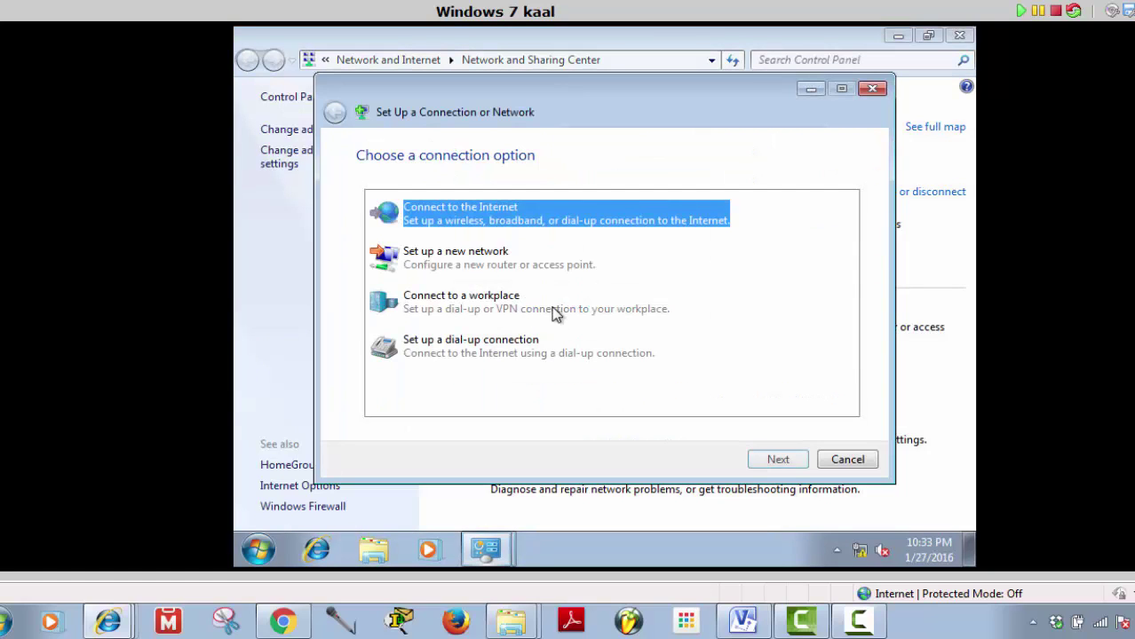
click(494, 310)
click(777, 459)
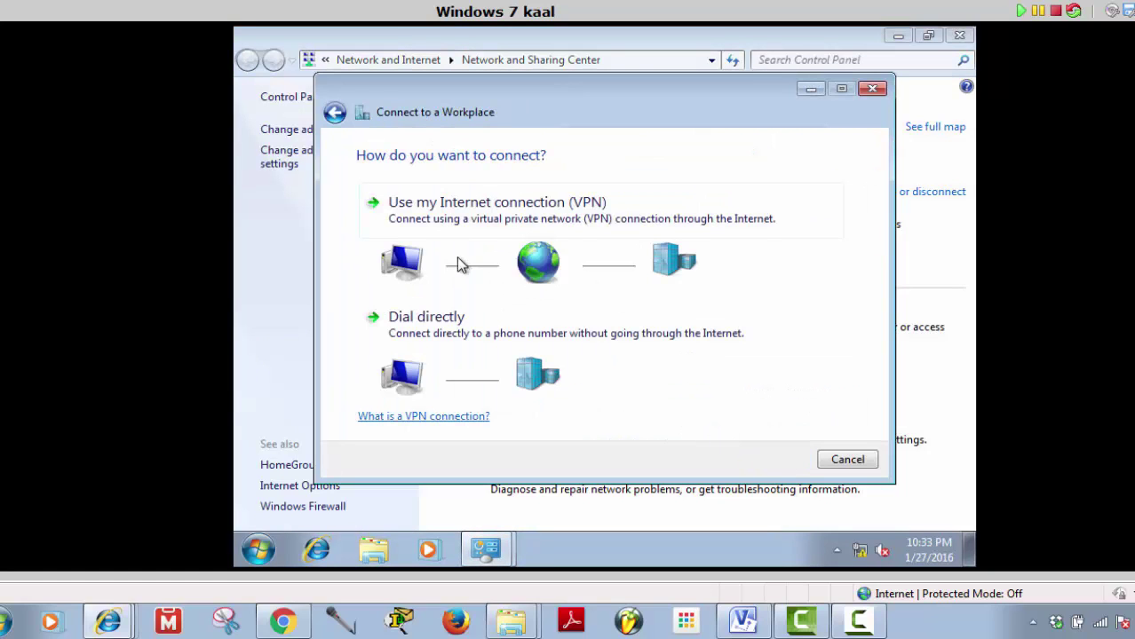
click(449, 221)
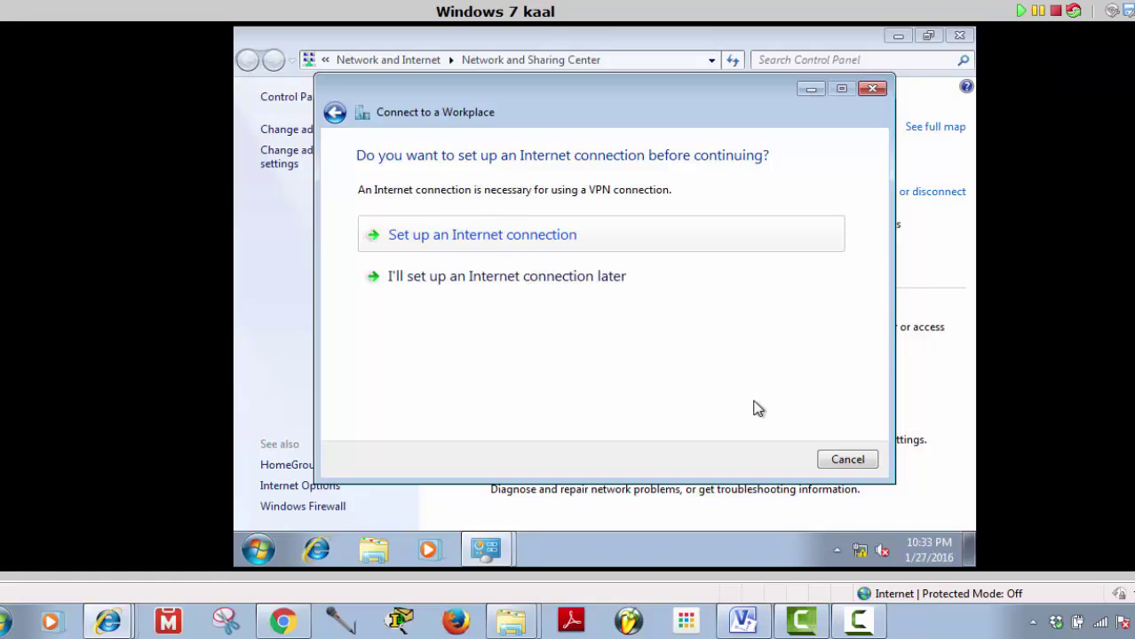
click(467, 282)
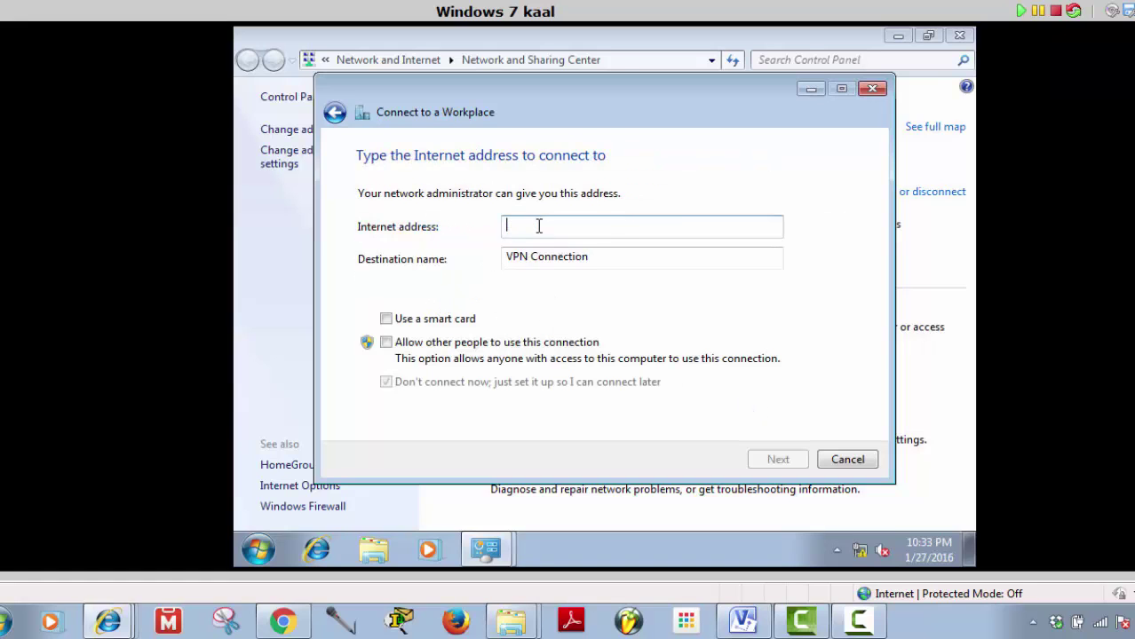
Enter VPN address 201.6.12.10 and destination name Arian.
text(201.)
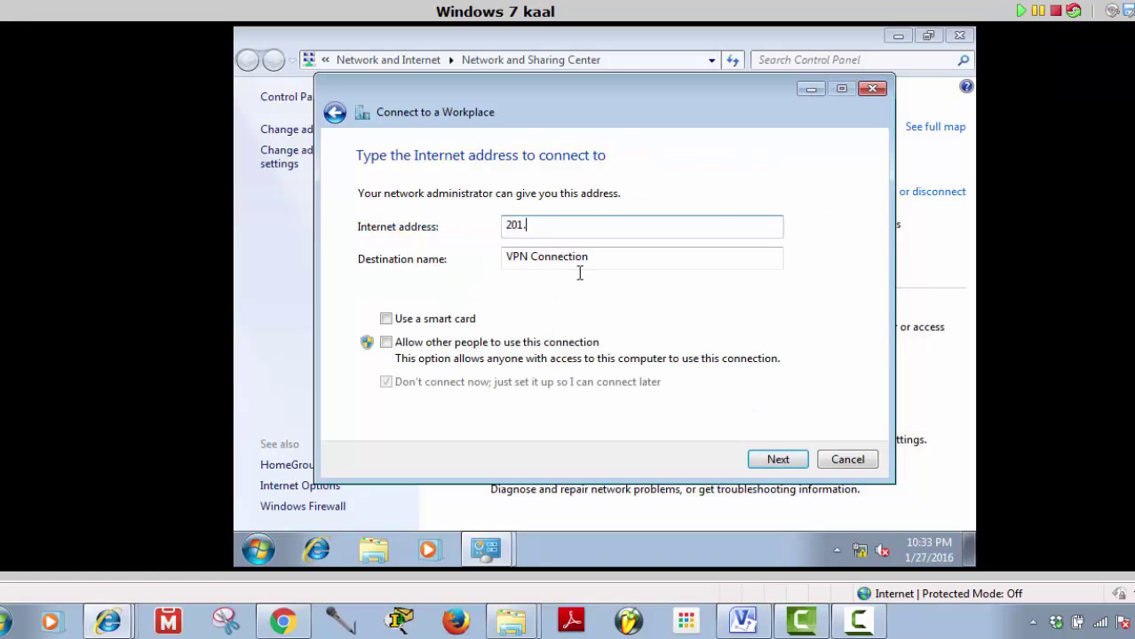
text(6.12.10)
key(Tab)
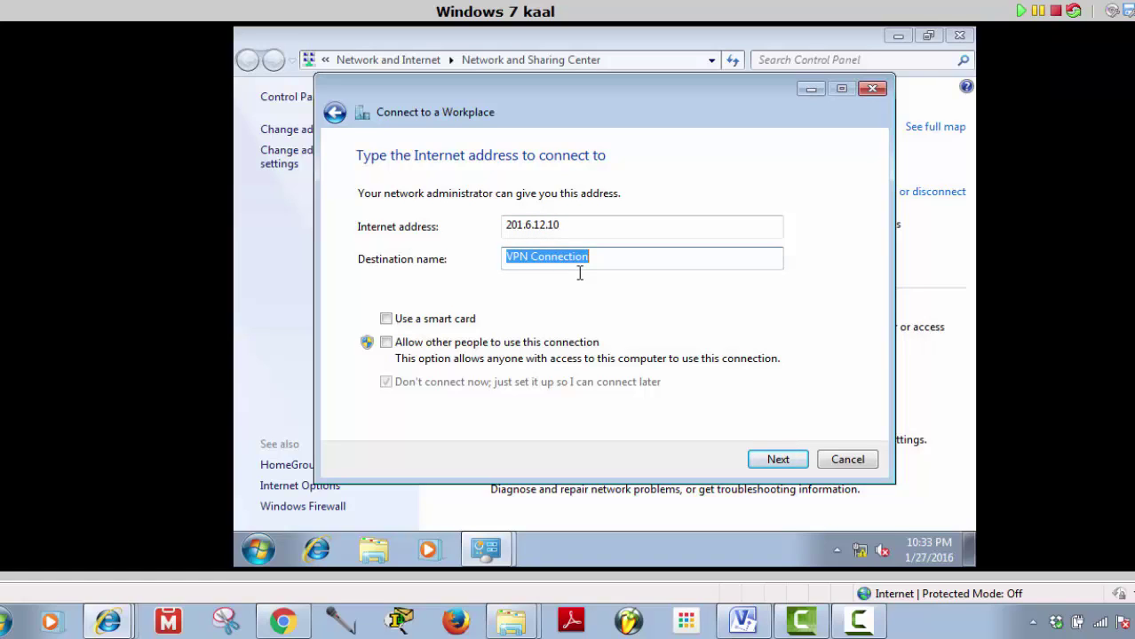
text(Fradi)
key(BackSpace)
key(BackSpace)
key(BackSpace)
key(BackSpace)
key(BackSpace)
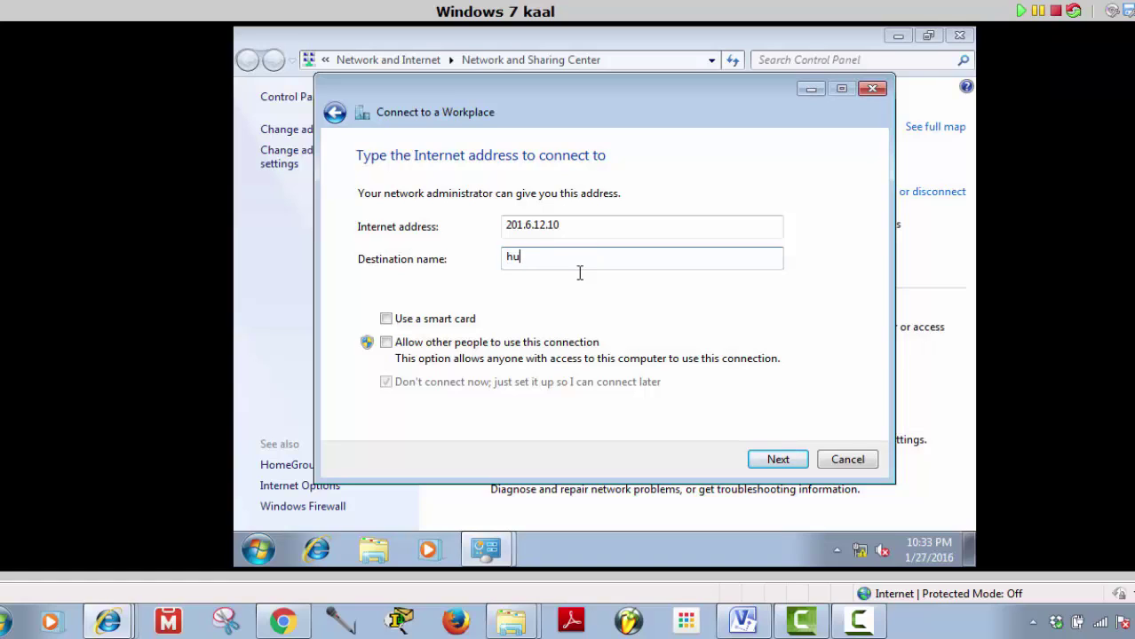
text(Arian)
click(779, 459)
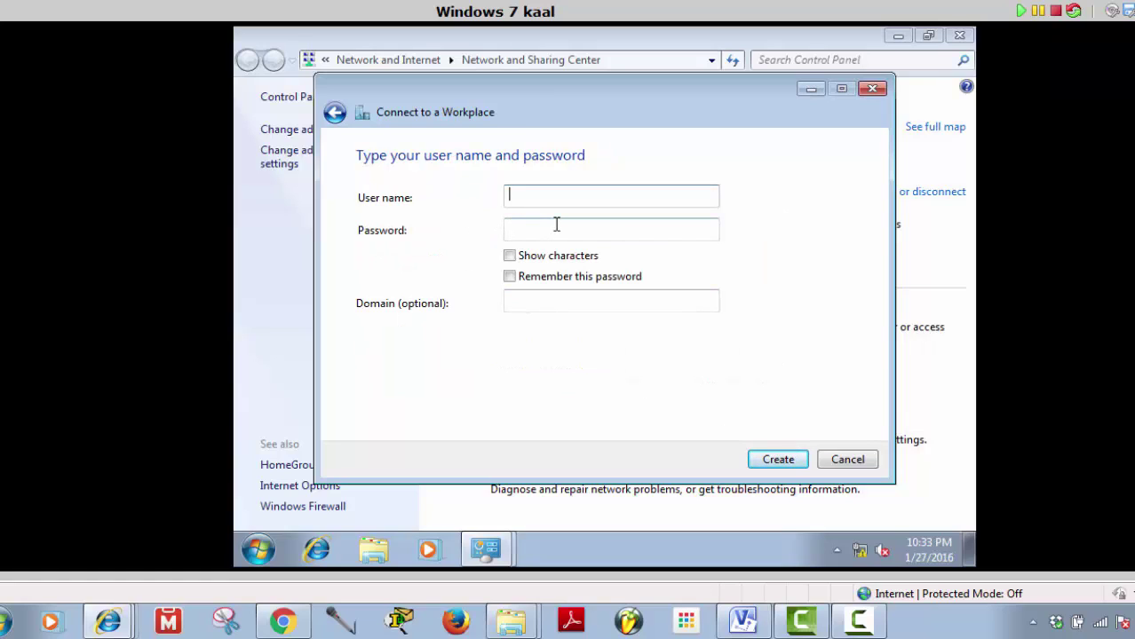
Enter user1's credentials, remember the password, and create the connection.
text(user1)
key(Tab)
text(password)
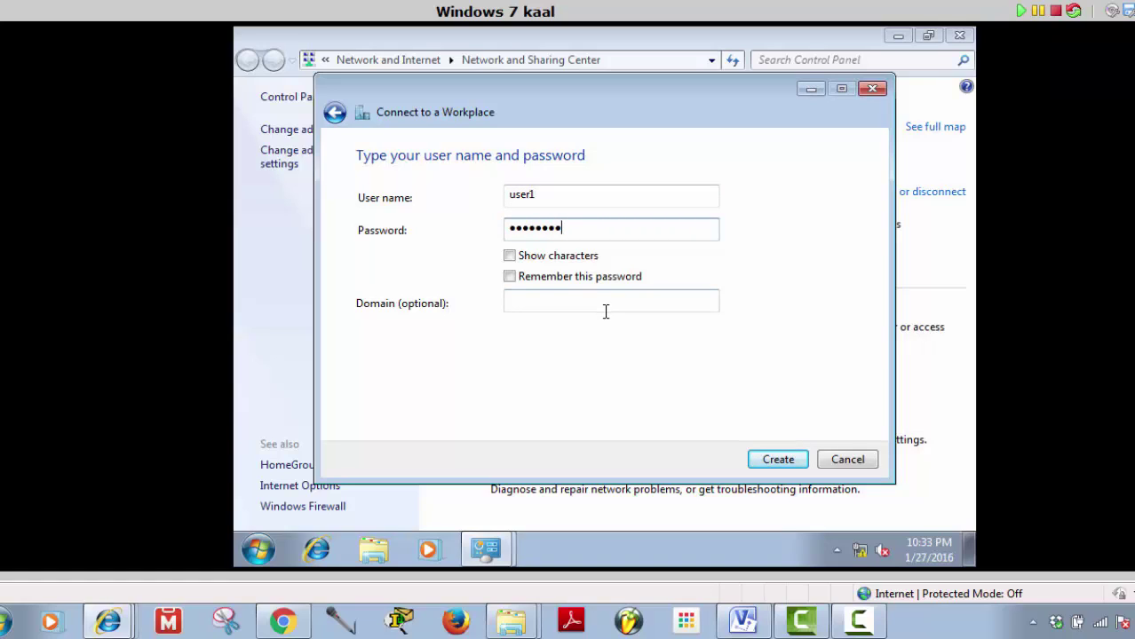
click(524, 255)
click(536, 277)
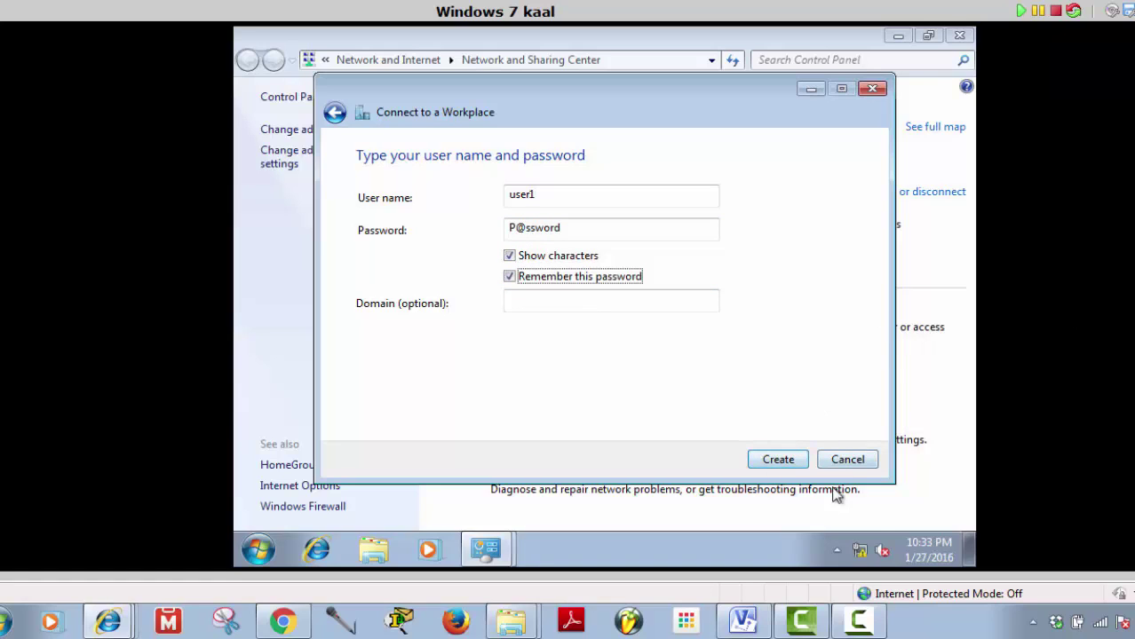
click(792, 460)
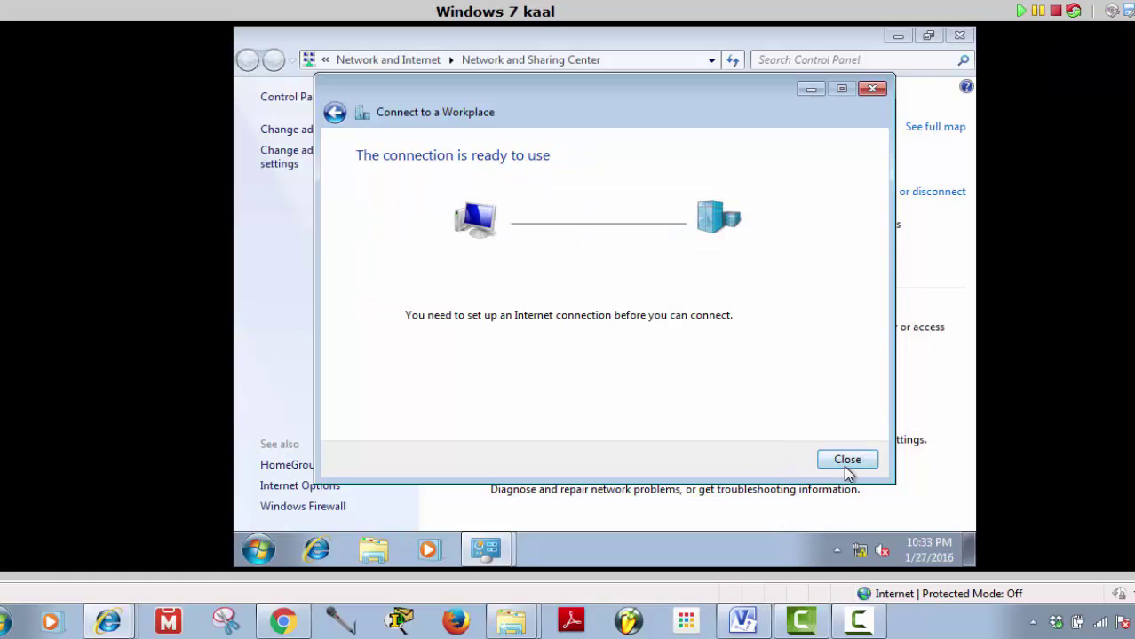
click(845, 463)
Close Network and Sharing Center and connect the Arian VPN from the tray network list.
click(926, 546)
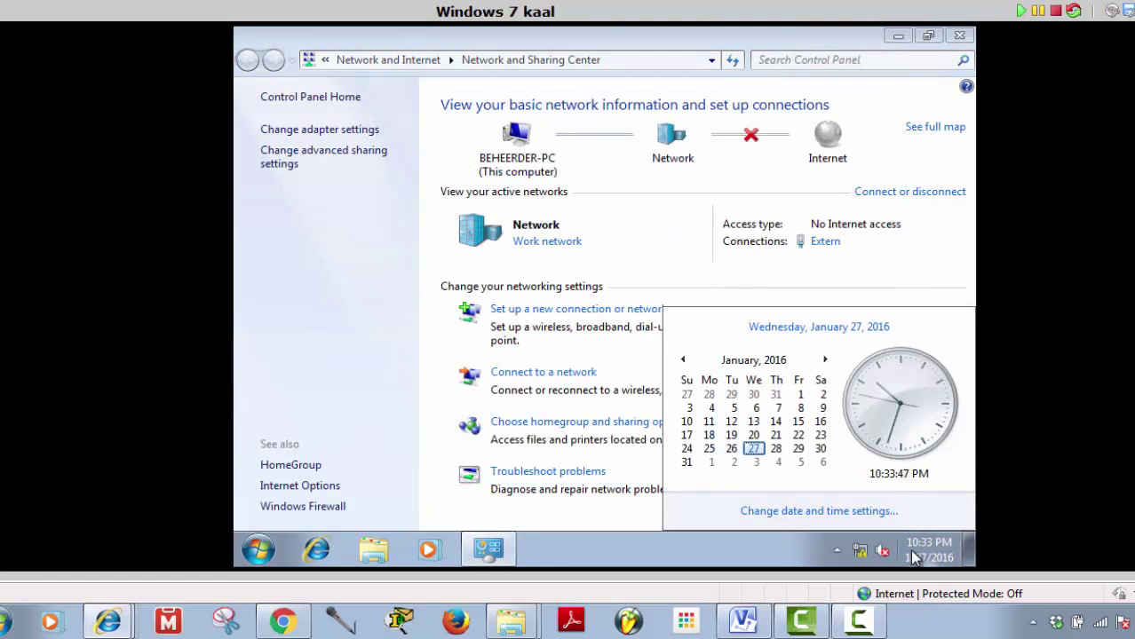
click(959, 38)
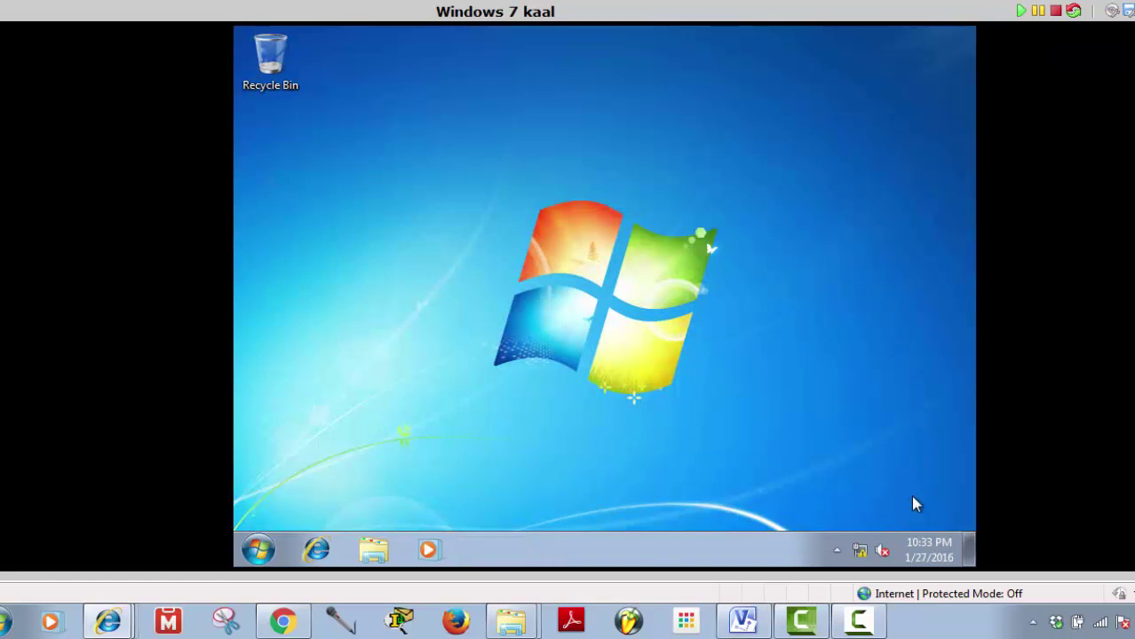
right_click(922, 549)
click(906, 556)
click(860, 551)
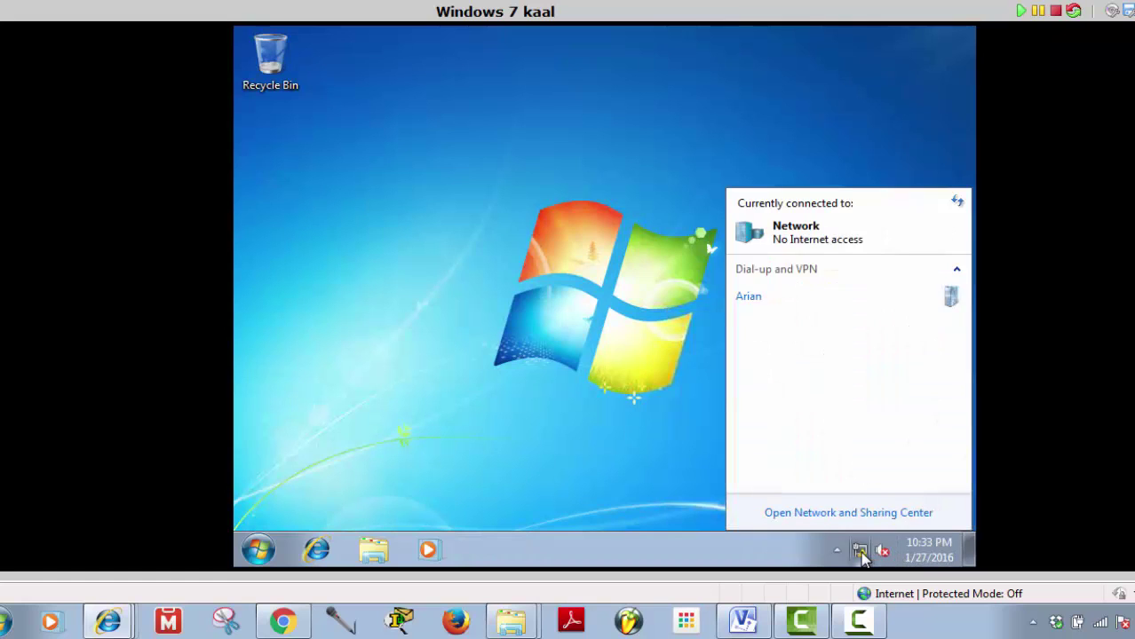
click(781, 296)
click(928, 323)
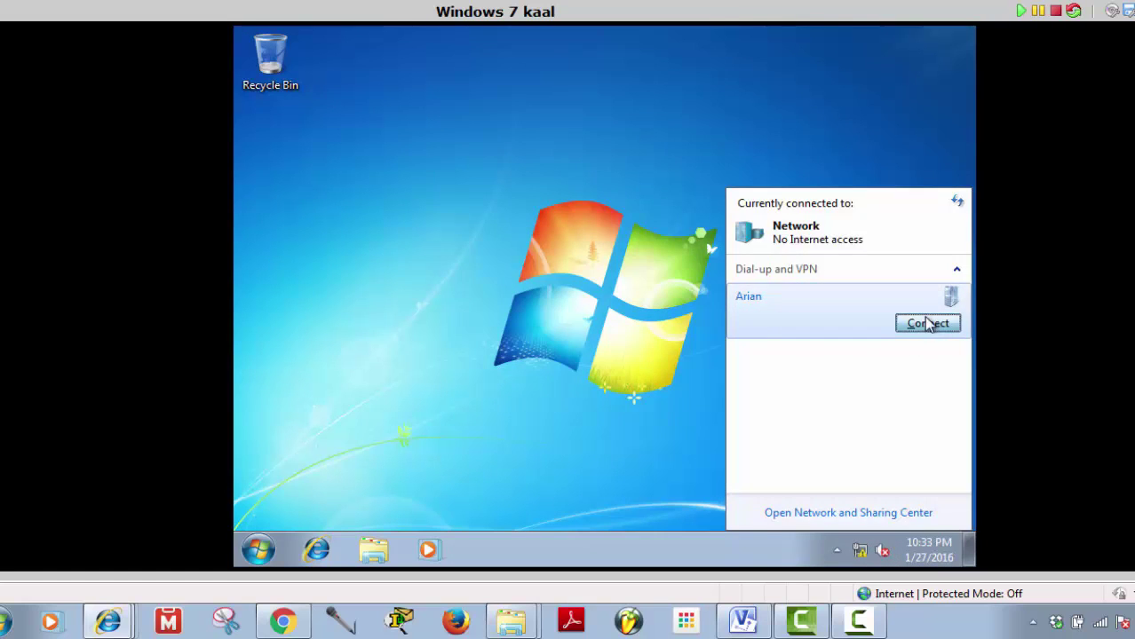
click(509, 455)
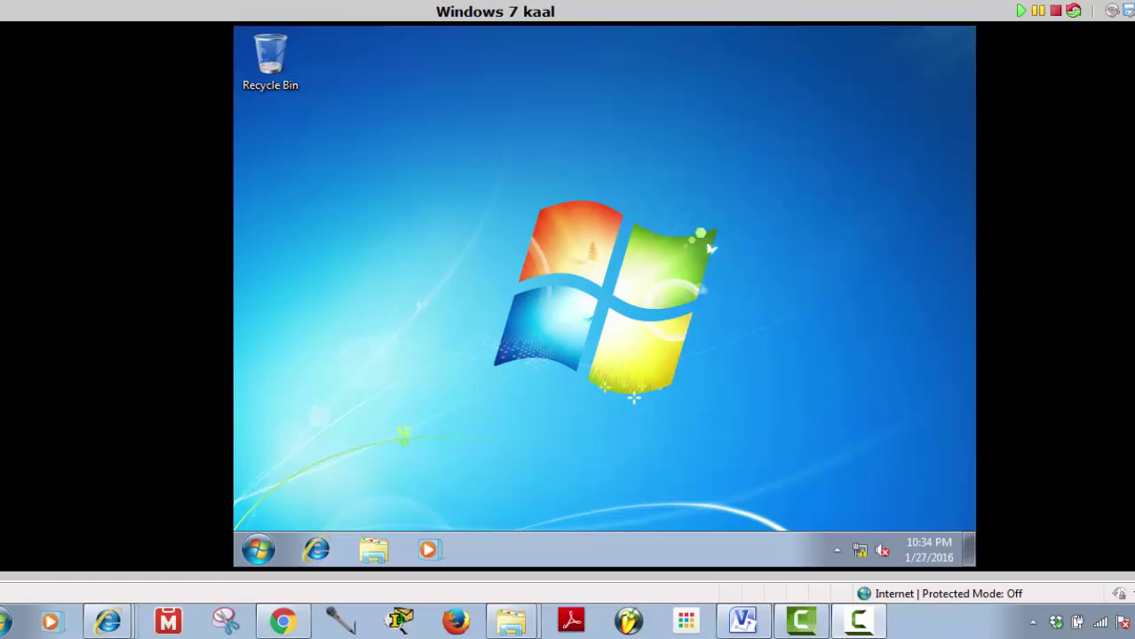
Check Arian's status details: PPTP, client 192.168.3.153, server 192.168.3.150.
click(835, 551)
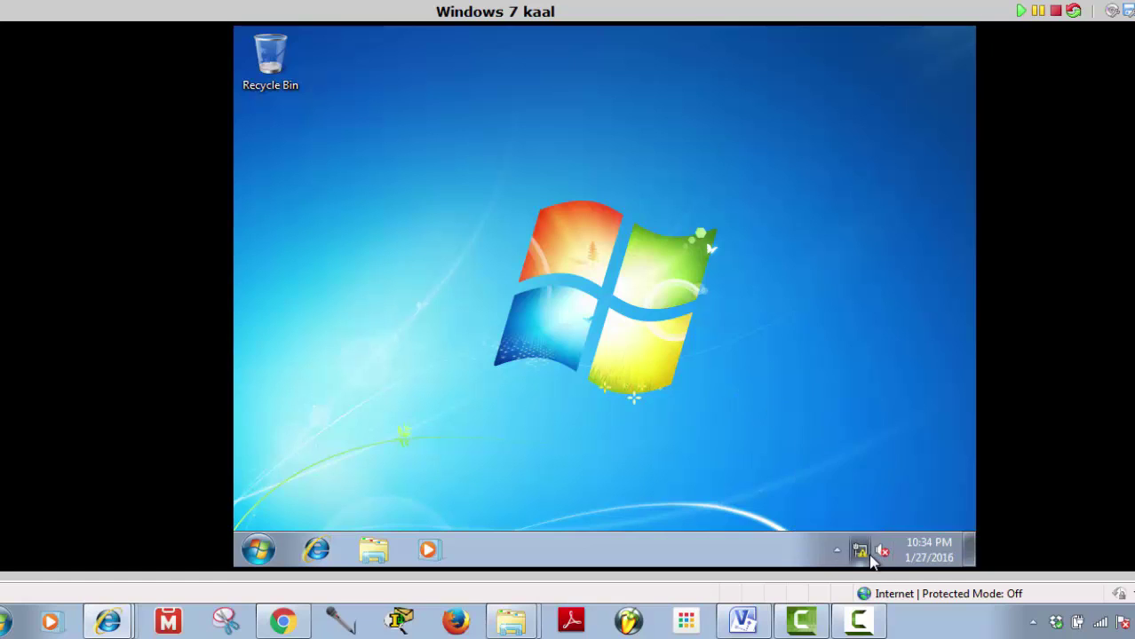
click(870, 555)
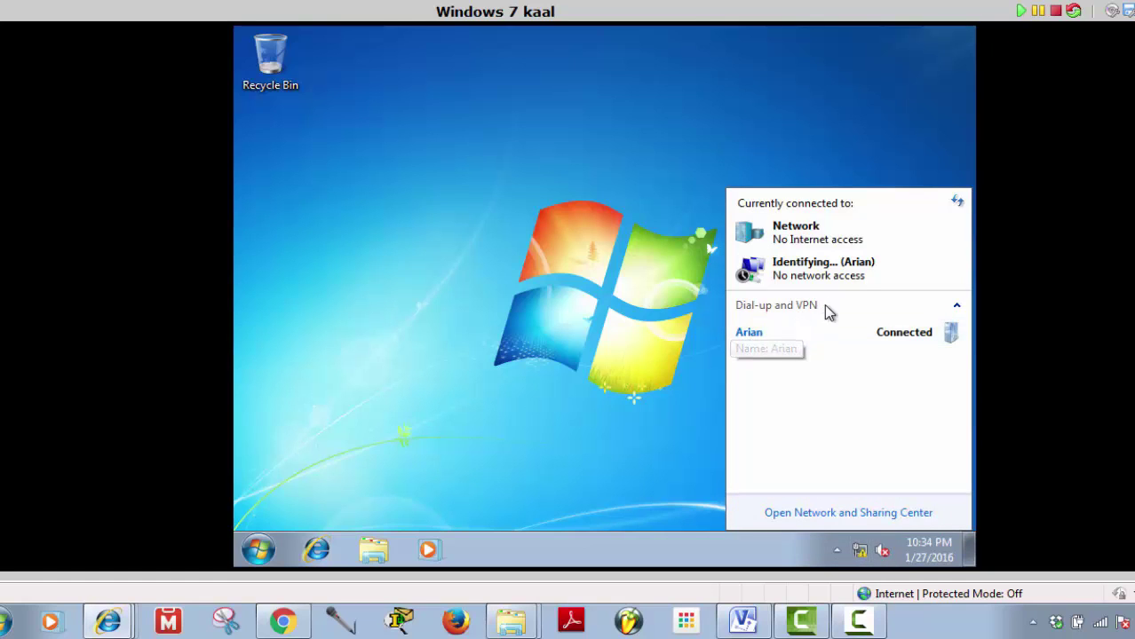
right_click(831, 334)
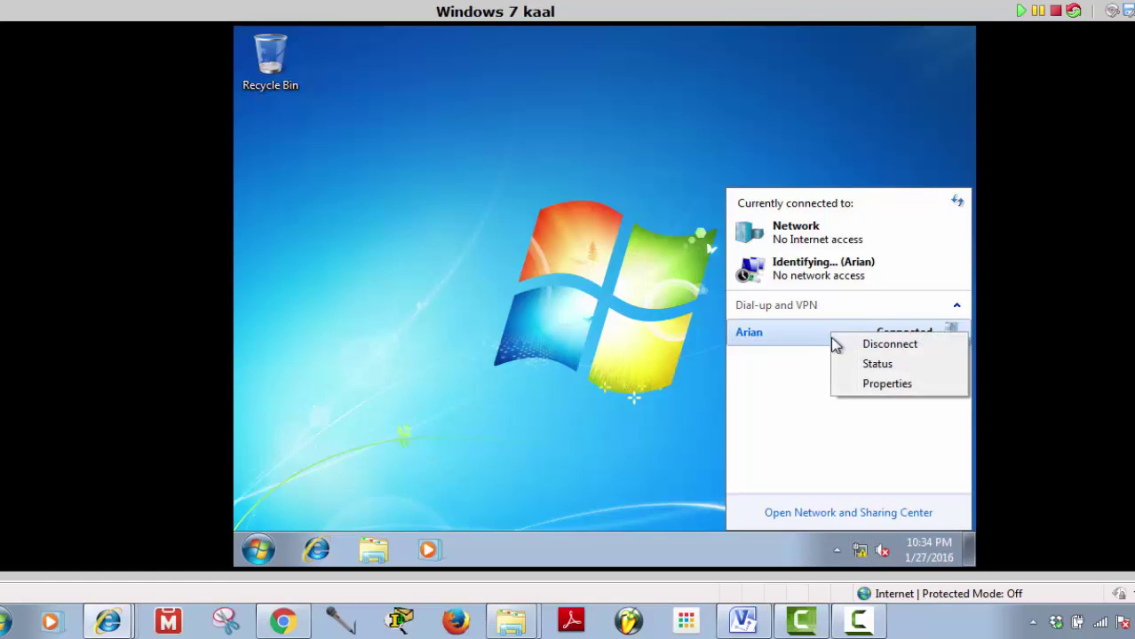
click(873, 366)
click(513, 135)
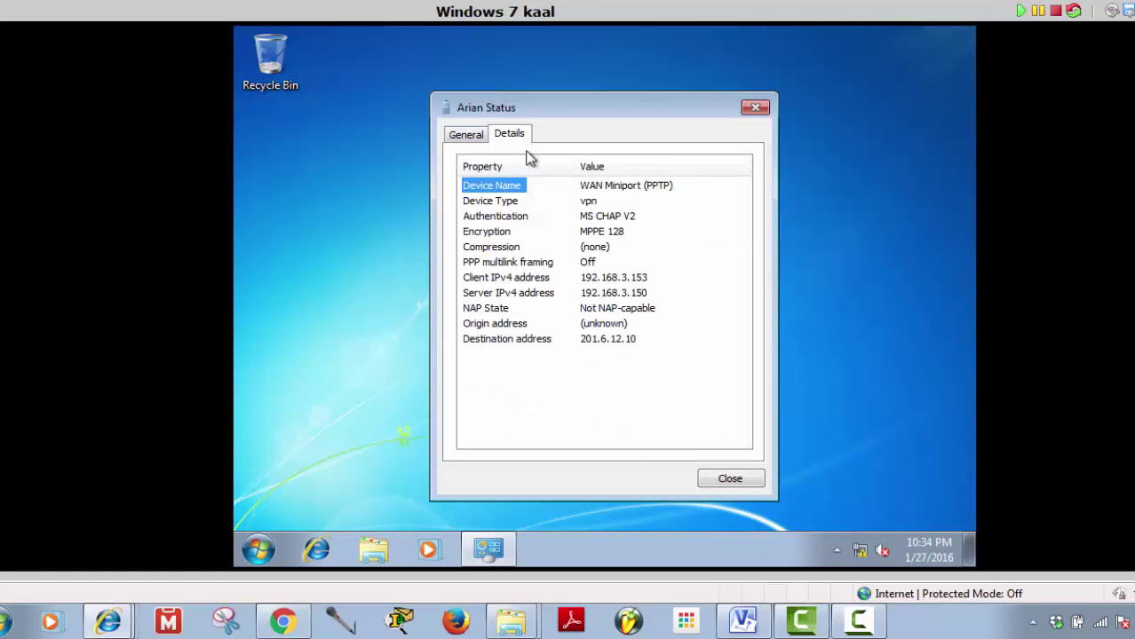
click(637, 293)
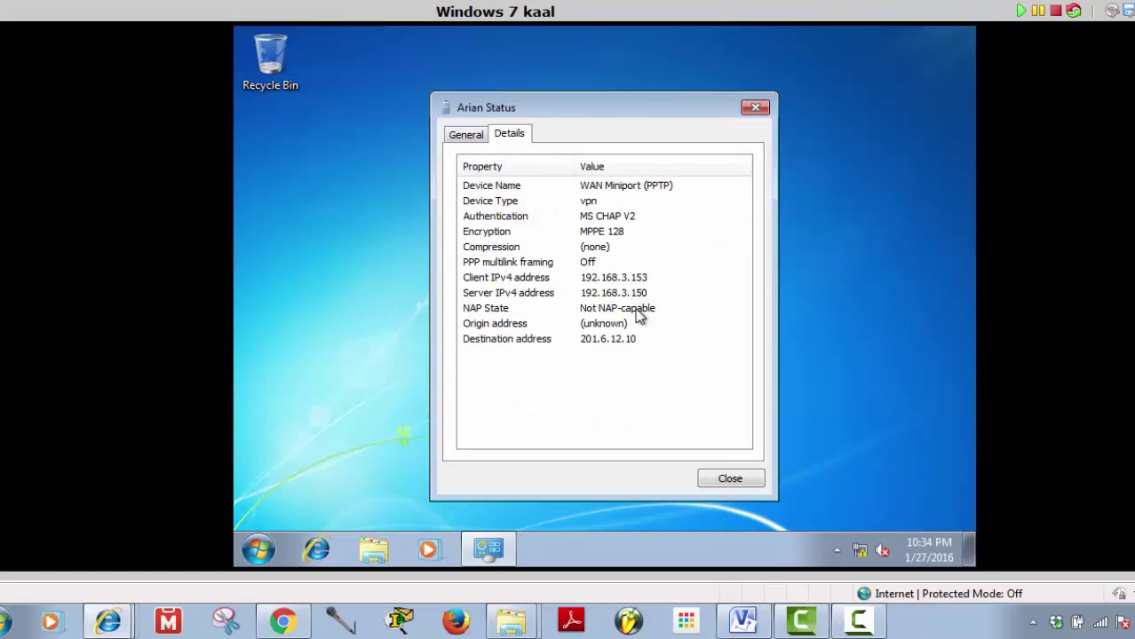
click(727, 478)
click(264, 545)
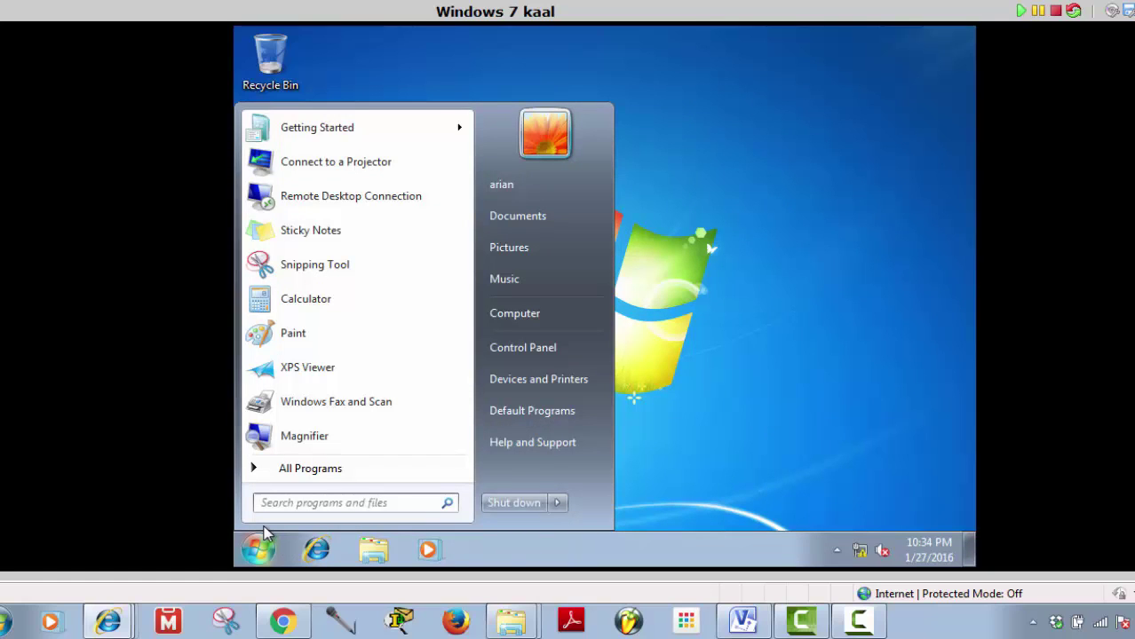
Browse the \\dc1.rras.nl\ shares, open the New Folder share, then close the window.
key(super+r)
text(\)
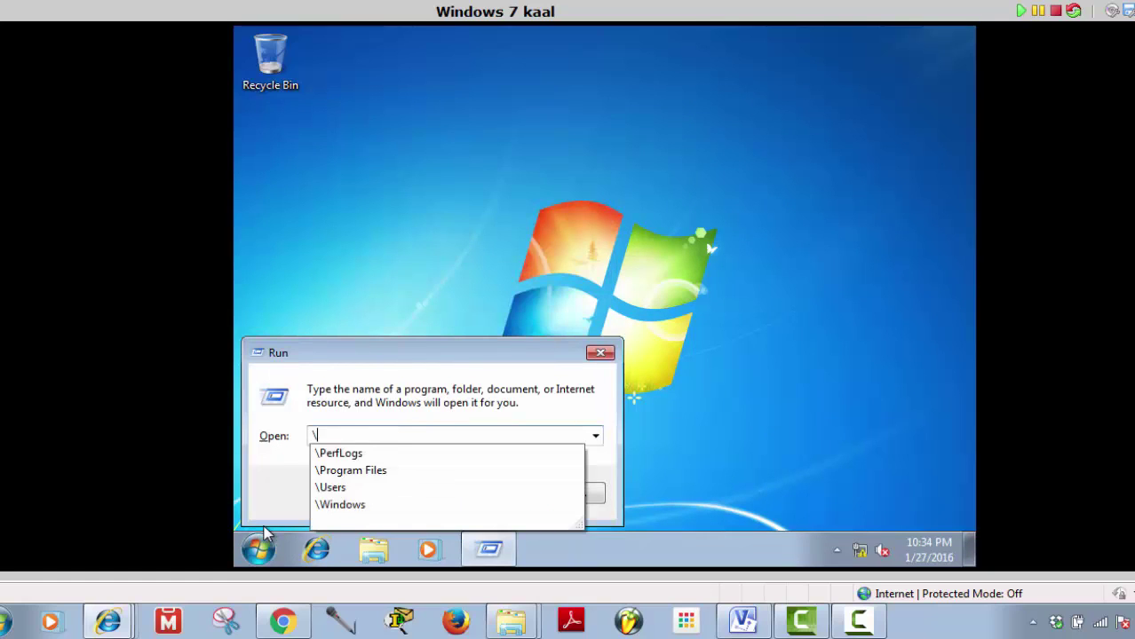
text(\dc1)
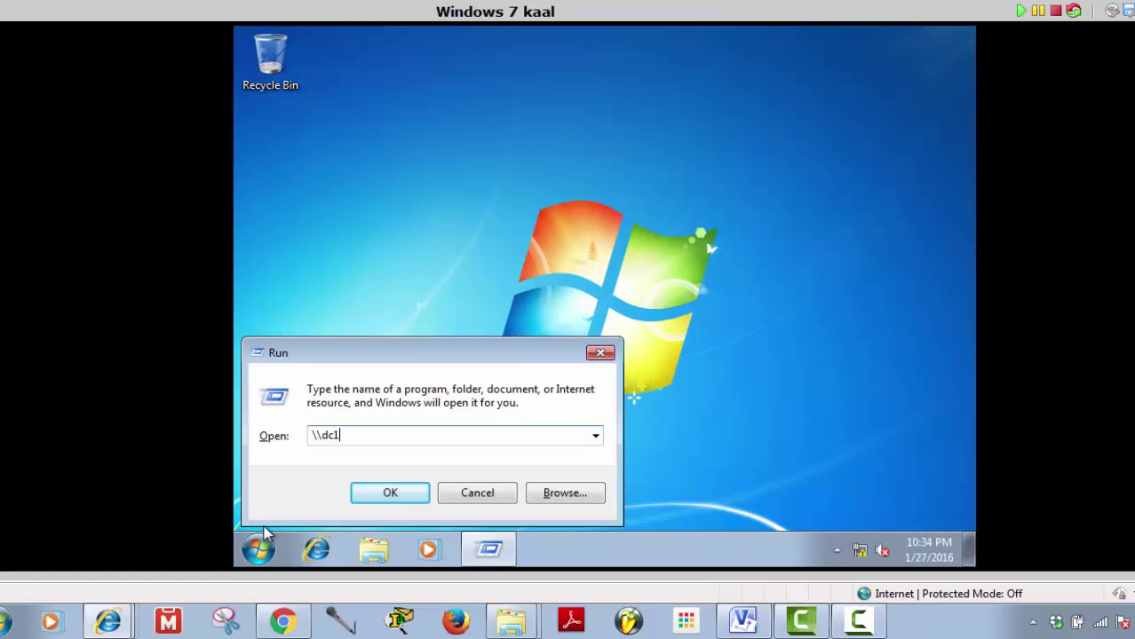
text(.rras.nl\)
key(Return)
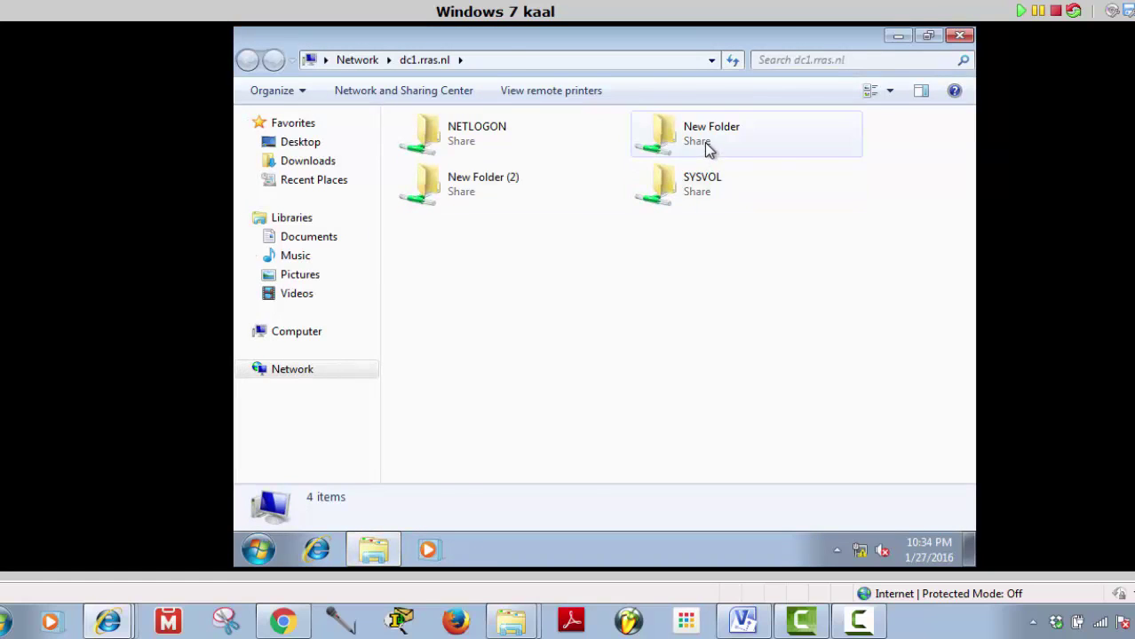
double_click(707, 144)
click(959, 35)
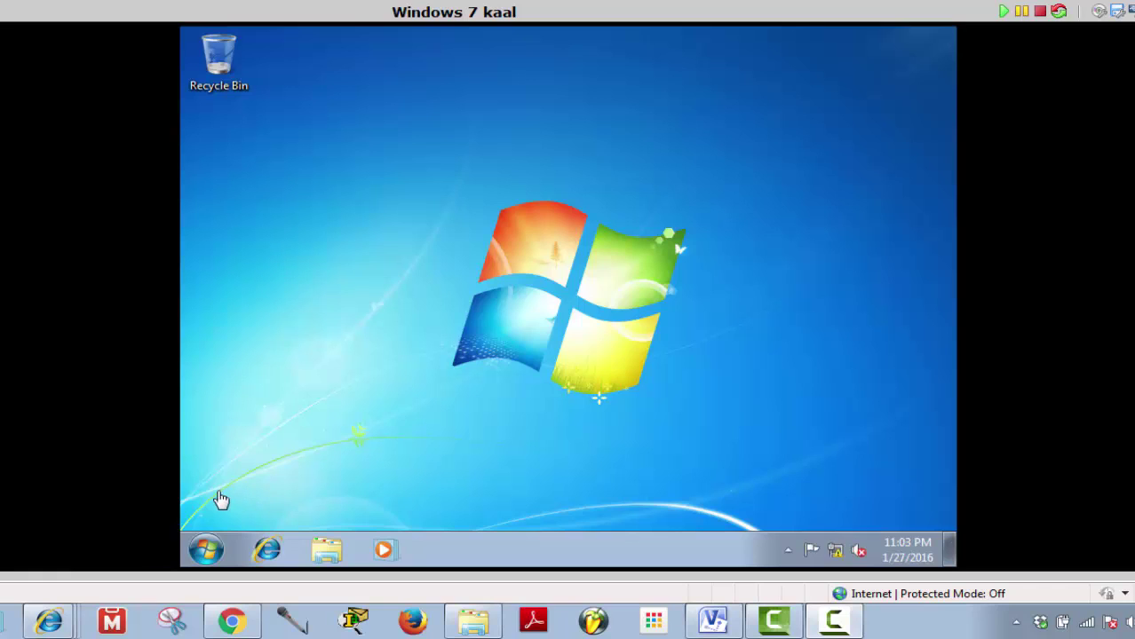
On the MEMBER server, allow a custom IPsec policy for L2TP with a preshared key.
mouse_move(52, 627)
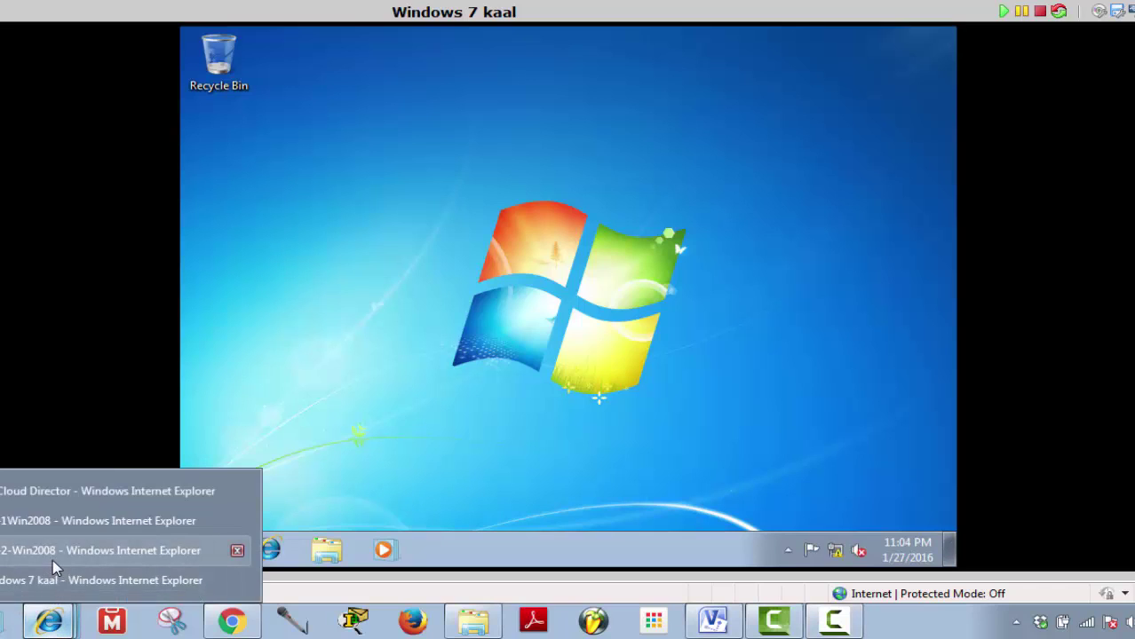
click(52, 558)
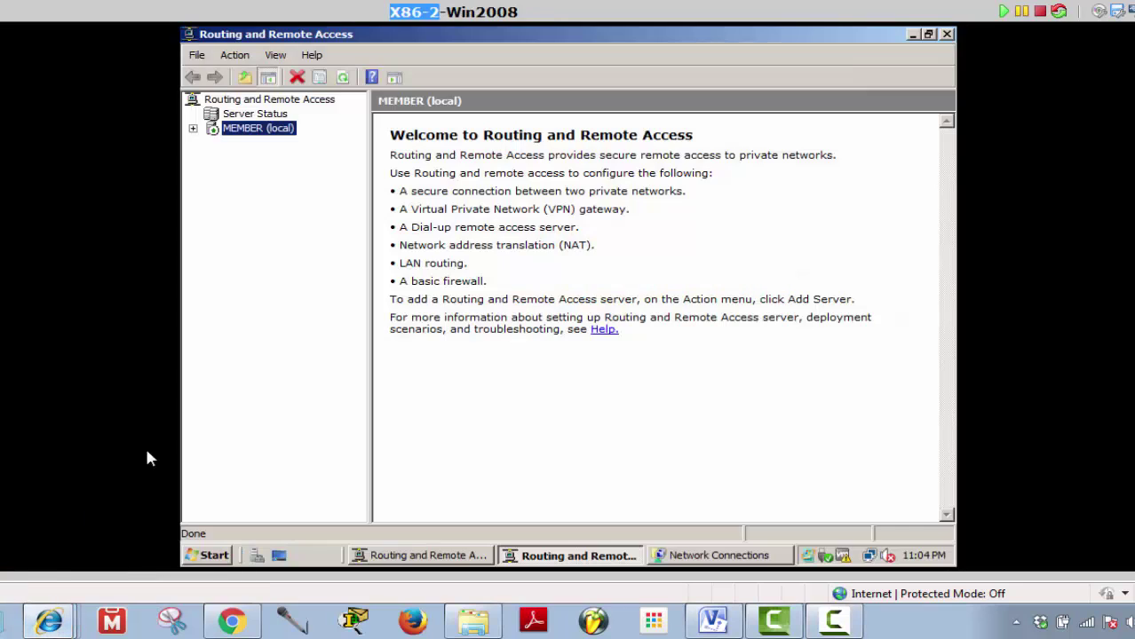
right_click(254, 129)
click(304, 266)
click(473, 94)
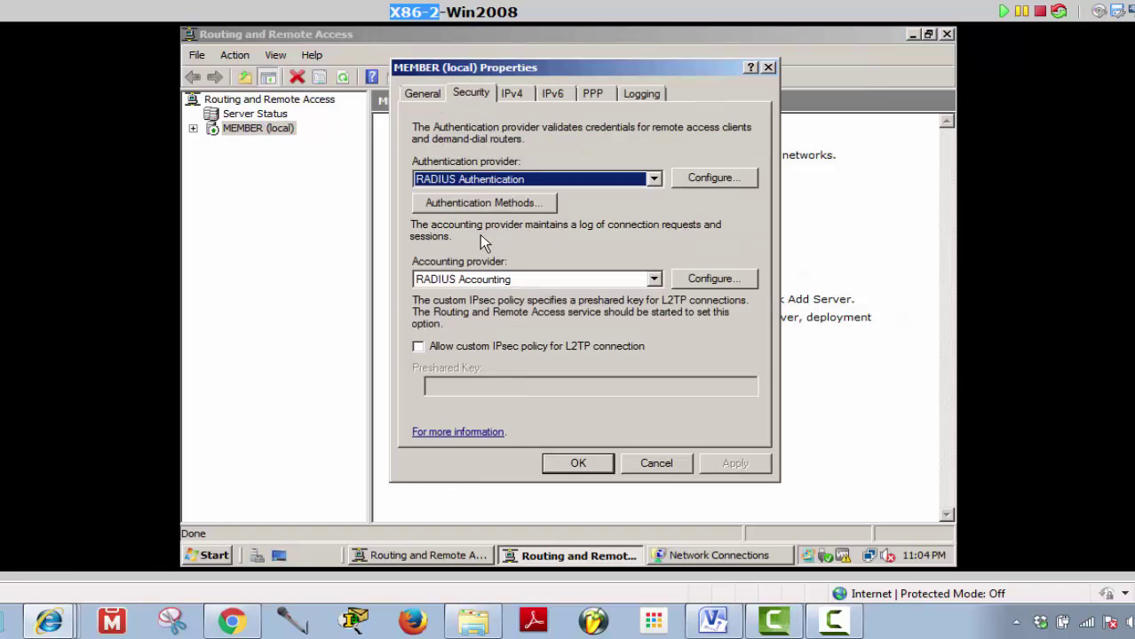
click(459, 348)
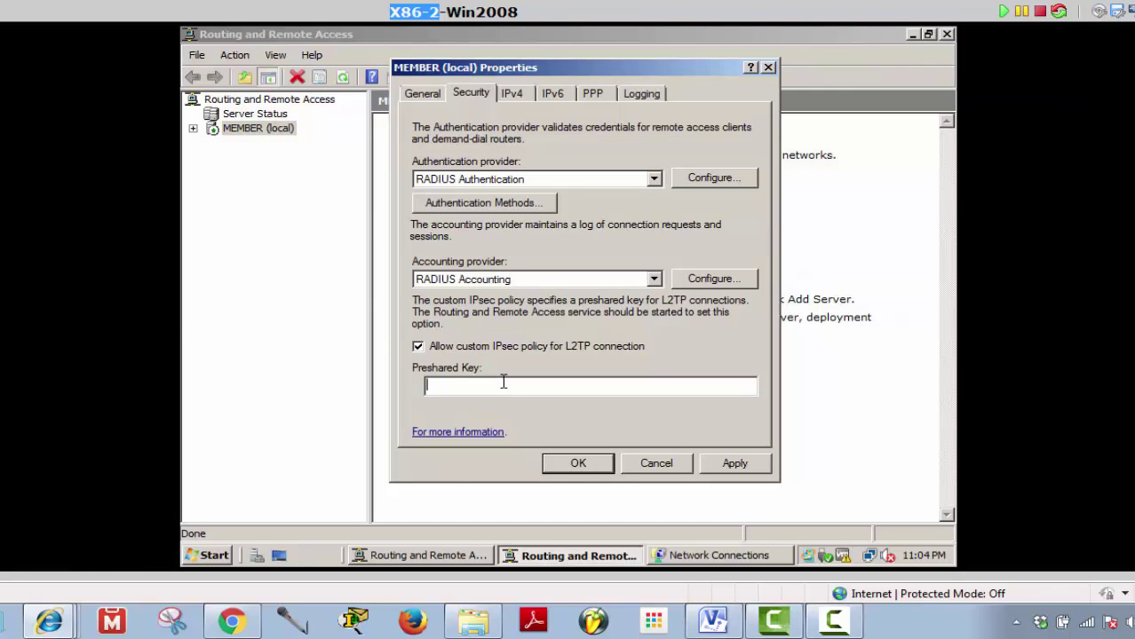
click(595, 464)
click(619, 348)
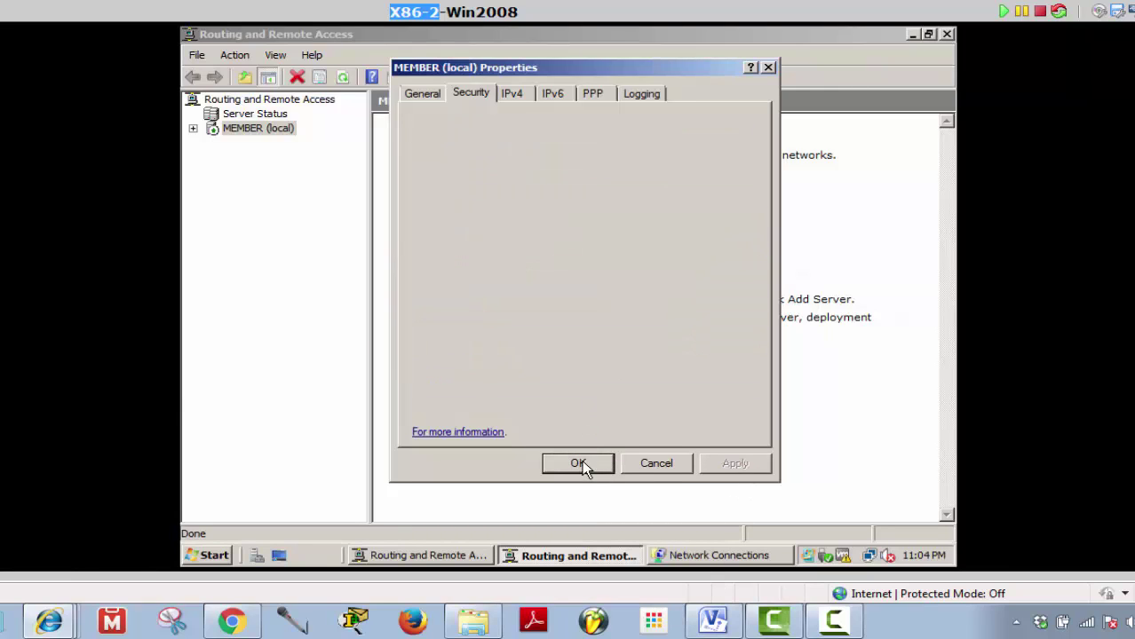
click(579, 462)
Restart the Routing and Remote Access service on the local server.
right_click(282, 129)
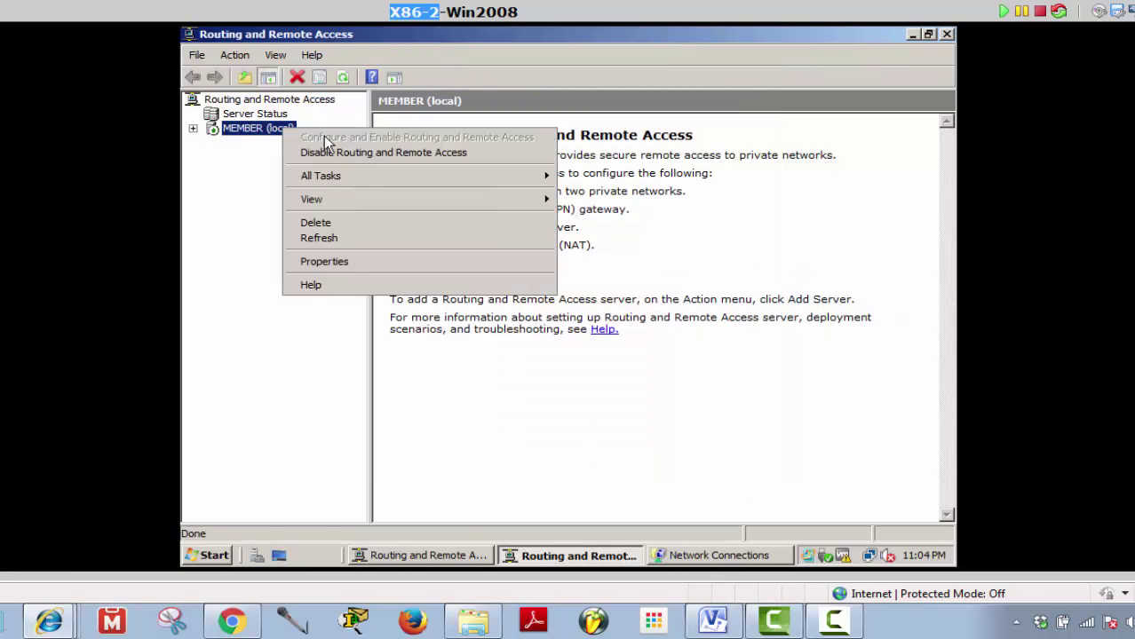
mouse_move(384, 178)
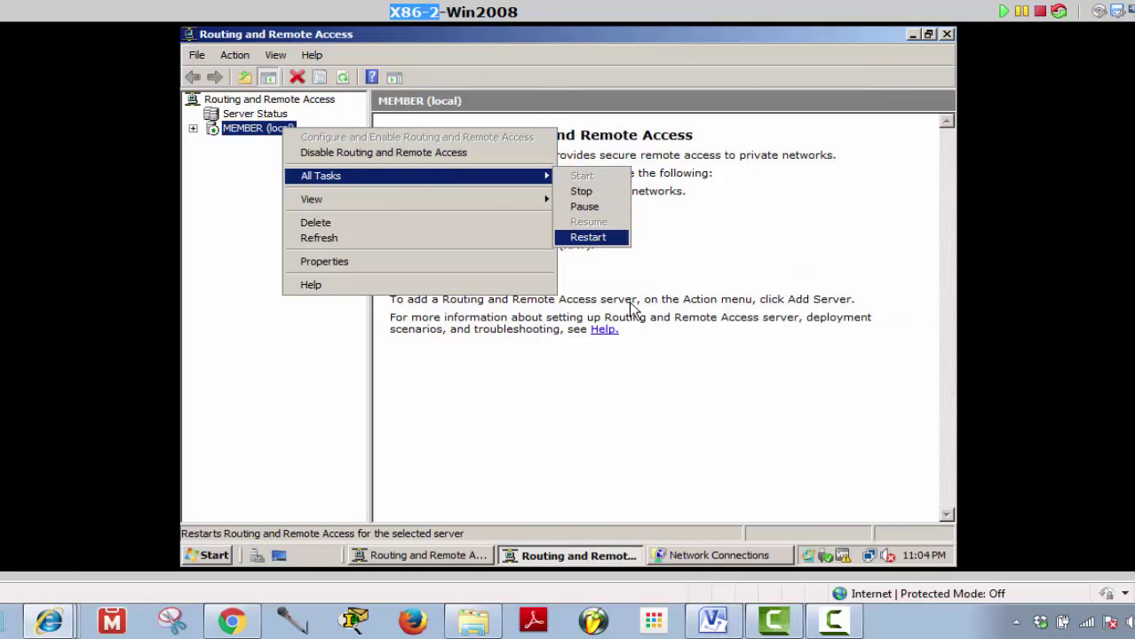
click(586, 236)
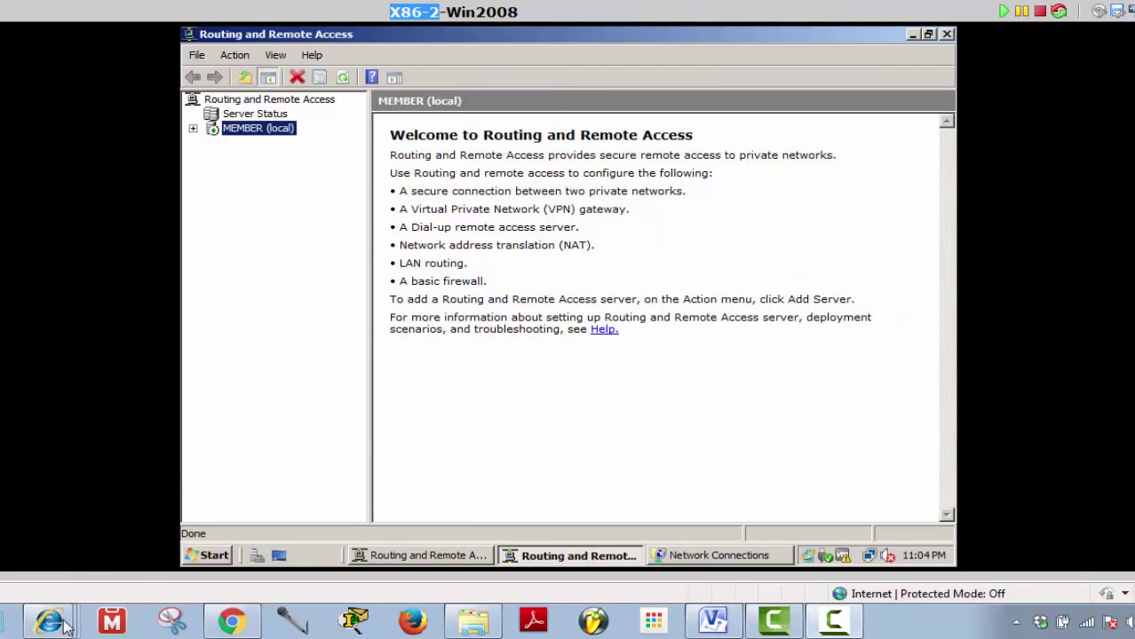
On the Windows 7 client, open the Arian connection's security properties.
mouse_move(64, 627)
click(142, 580)
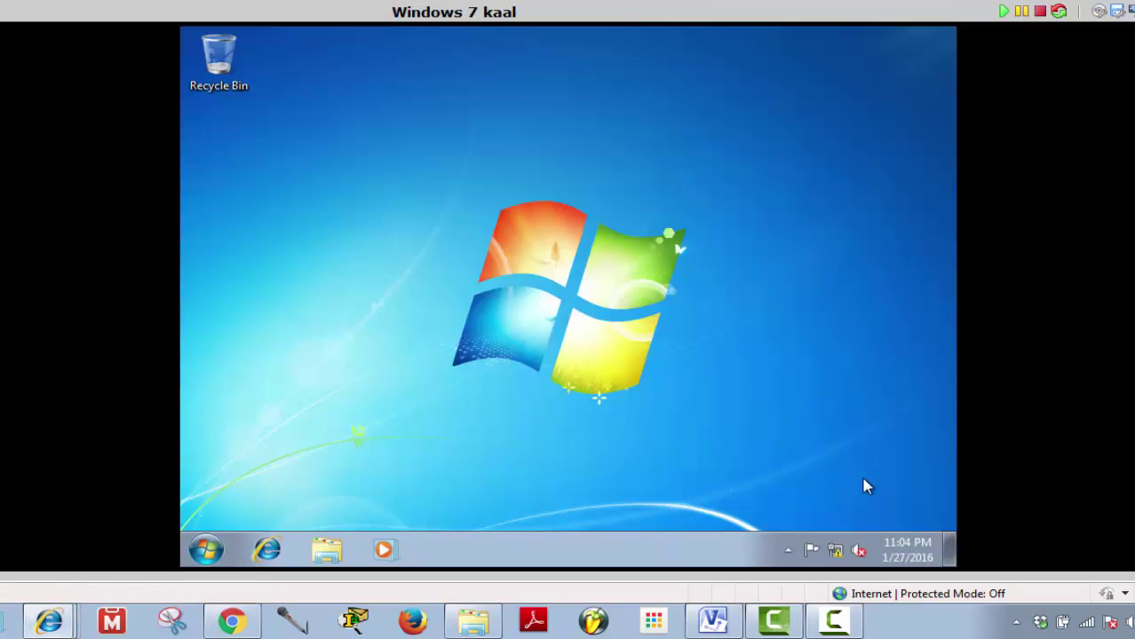
click(836, 552)
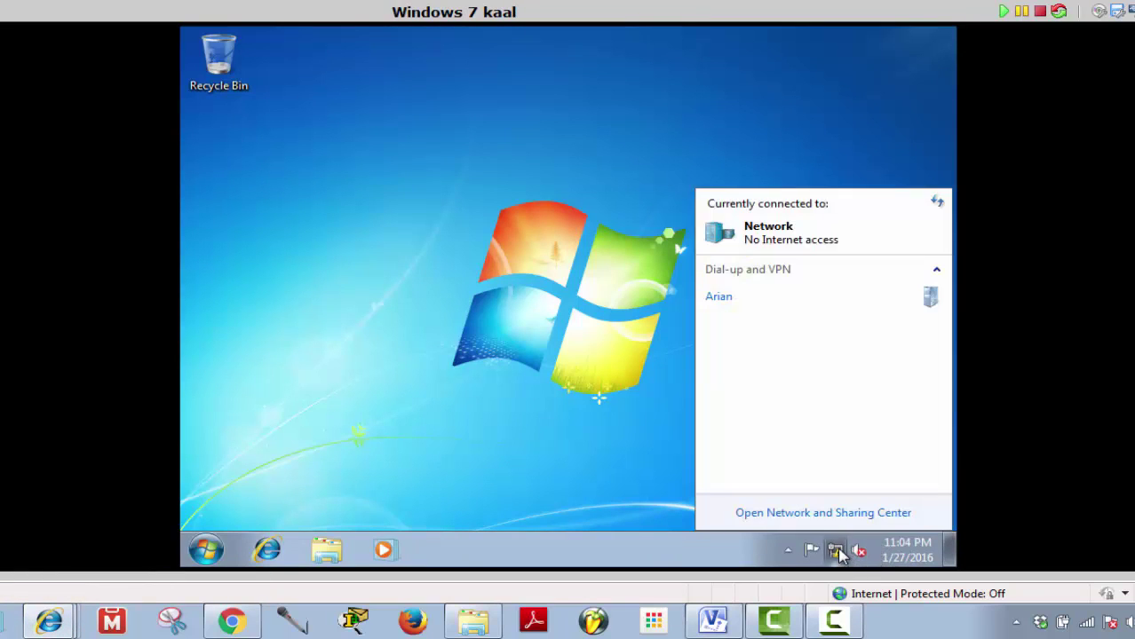
right_click(773, 302)
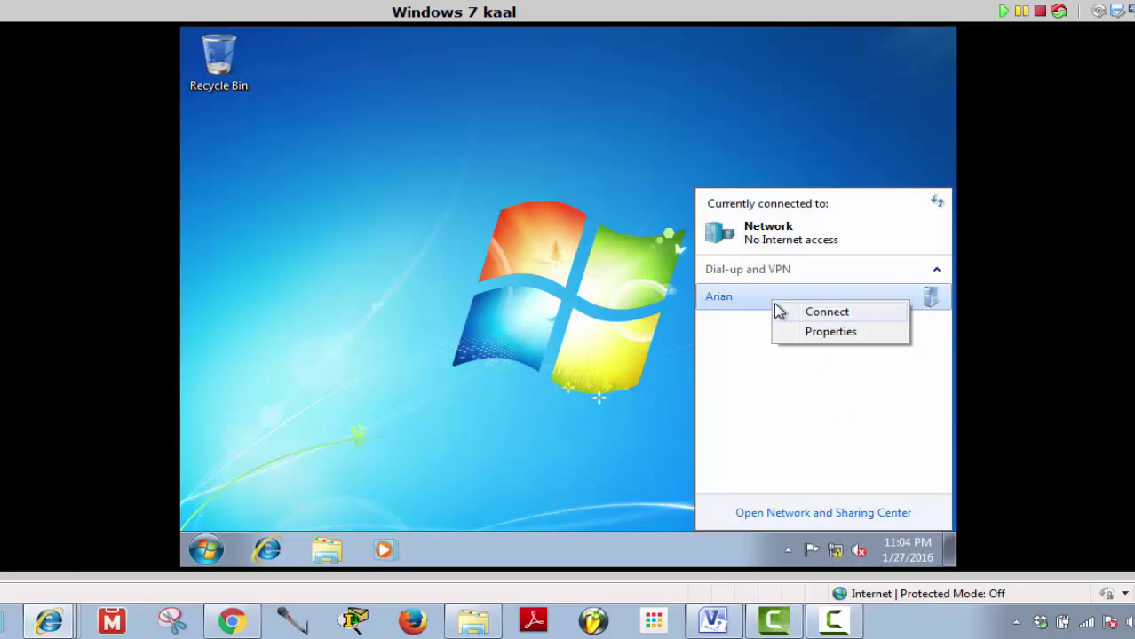
click(811, 332)
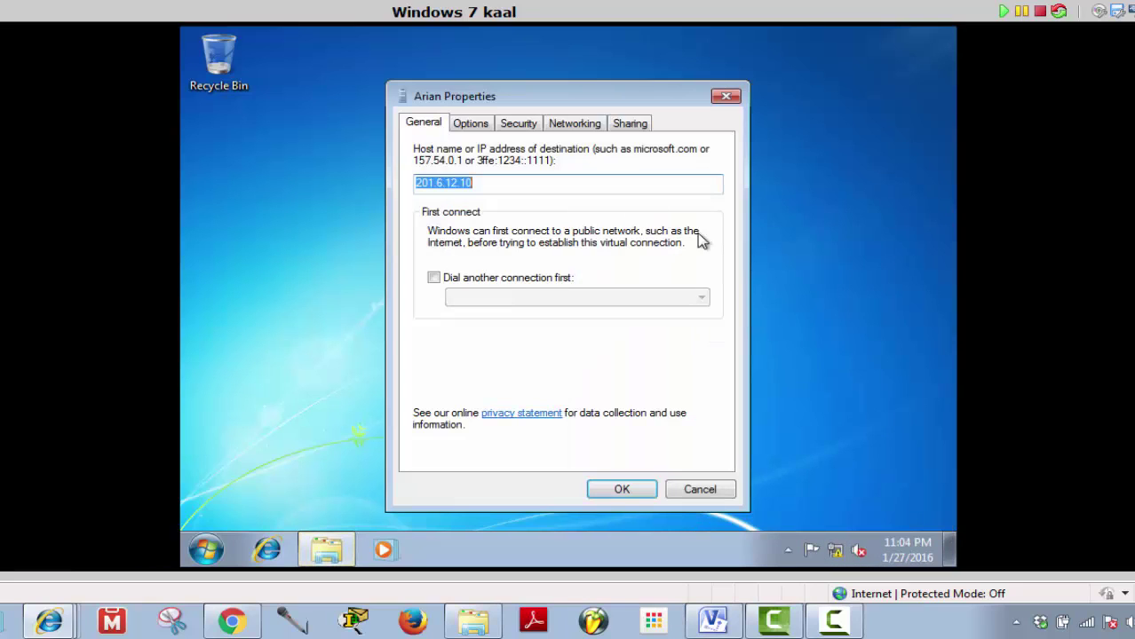
click(524, 124)
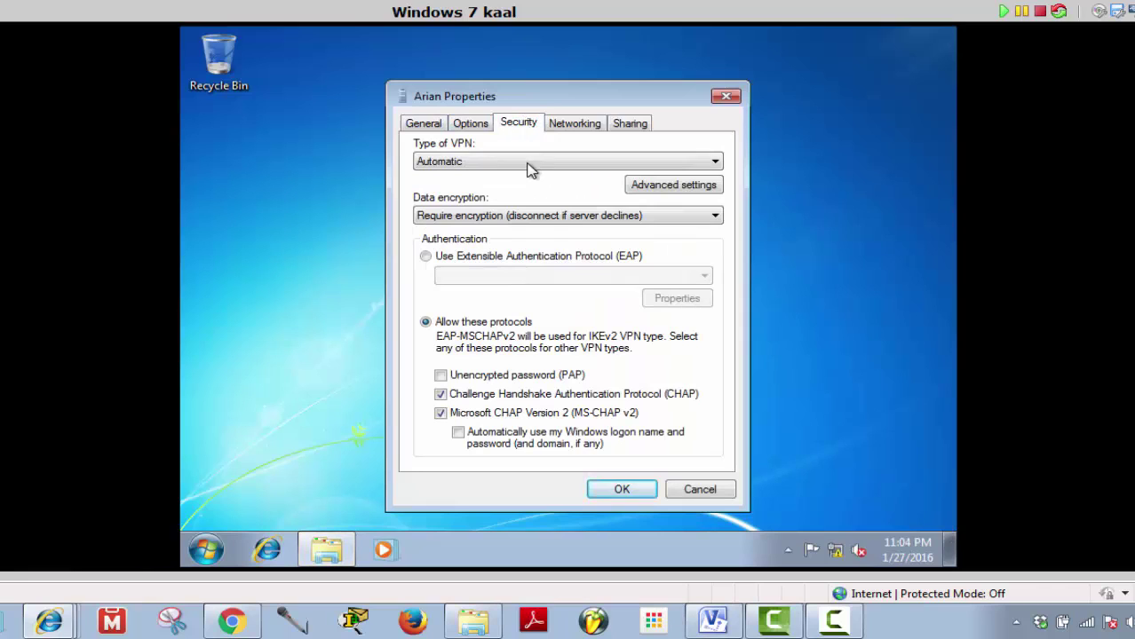
Set the VPN type to L2TP/IPSec with preshared key authentication and save.
click(626, 162)
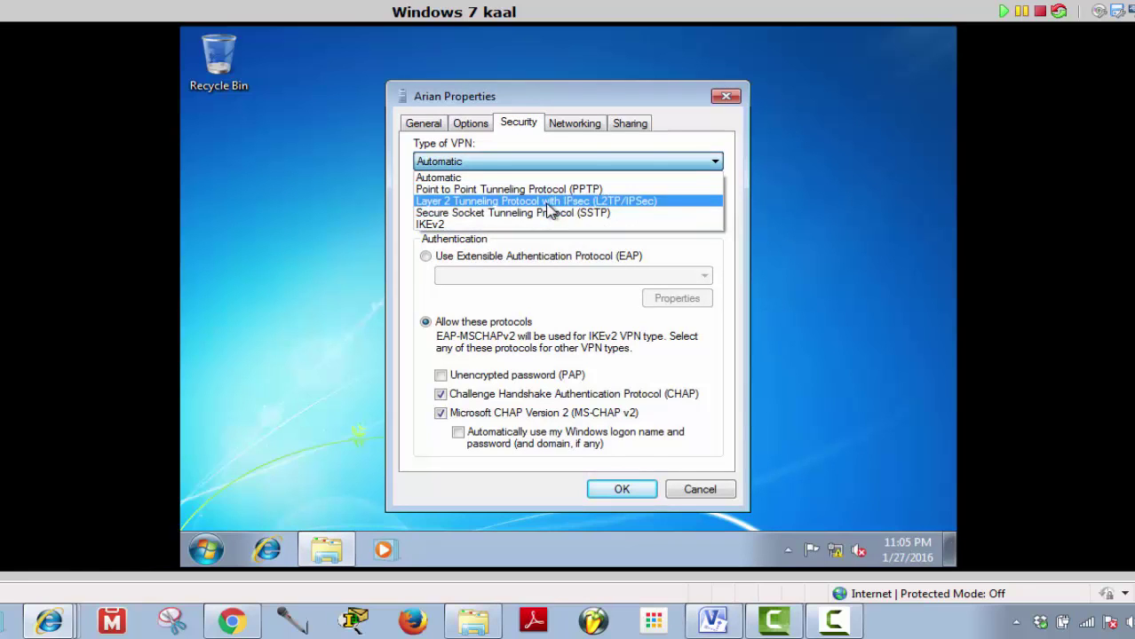
click(548, 202)
click(674, 188)
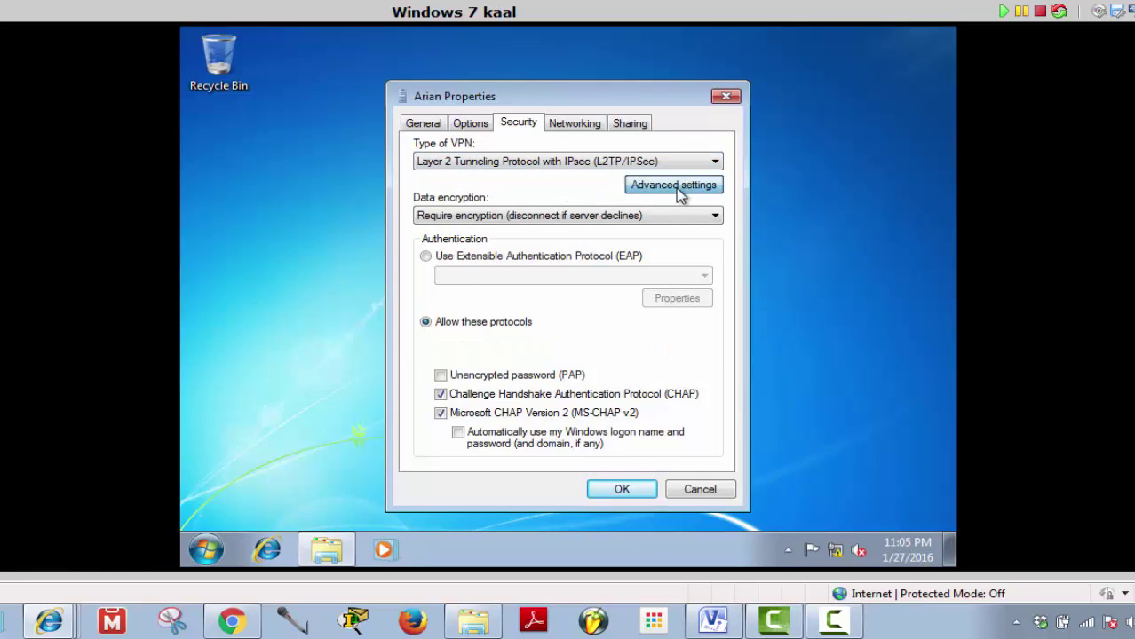
click(468, 169)
click(507, 187)
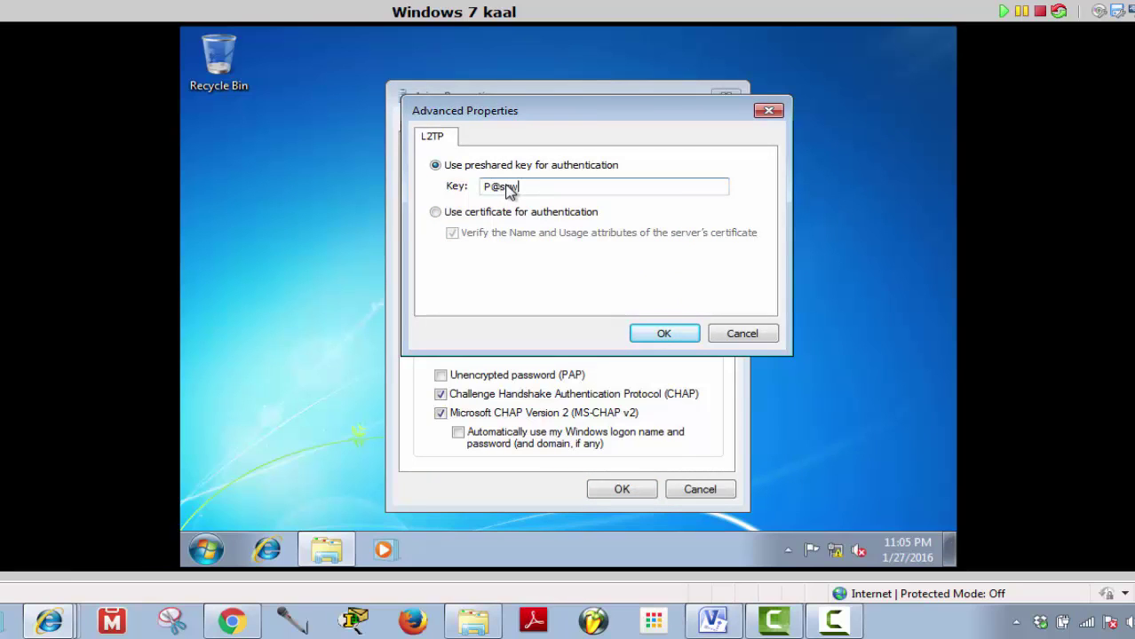
key(Return)
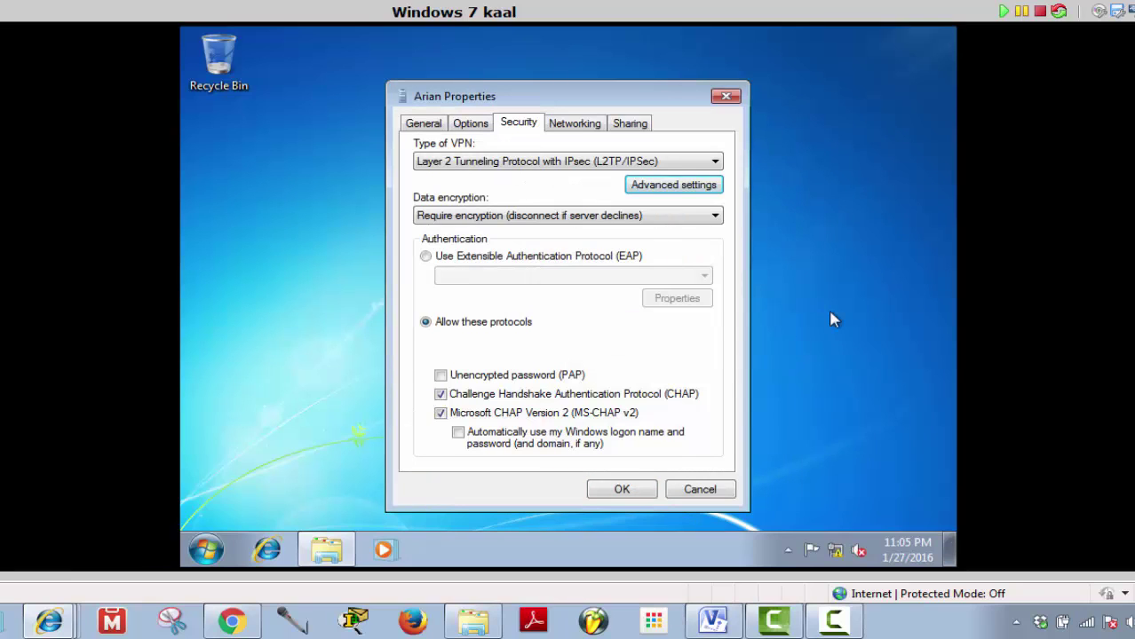
click(633, 492)
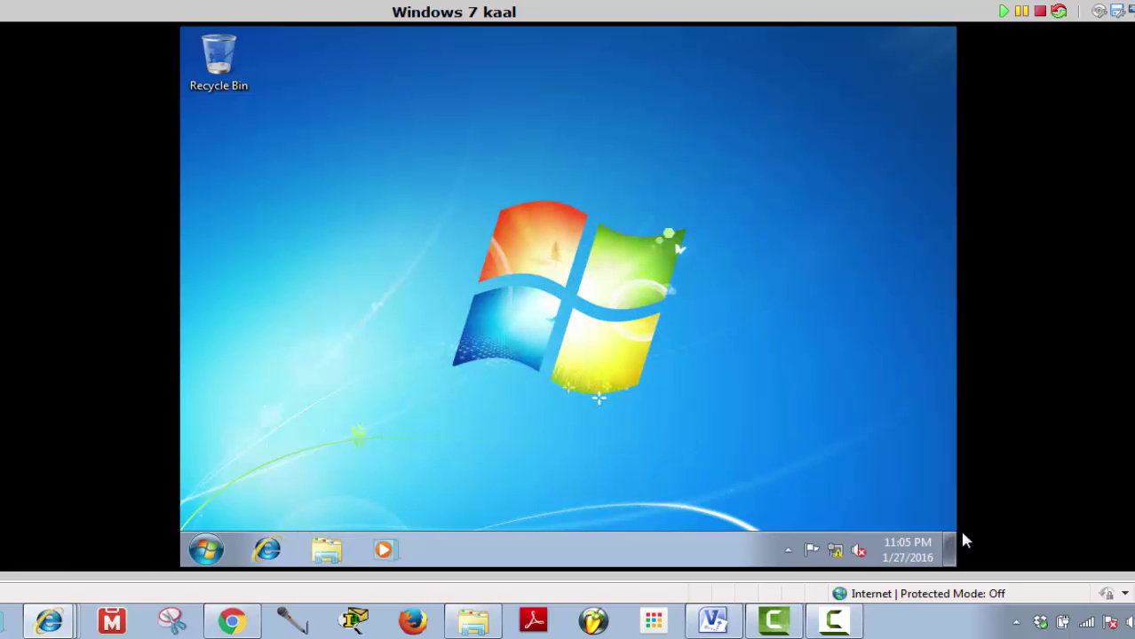
Connect the Arian VPN from the tray network list.
click(835, 550)
click(857, 324)
click(900, 322)
click(475, 459)
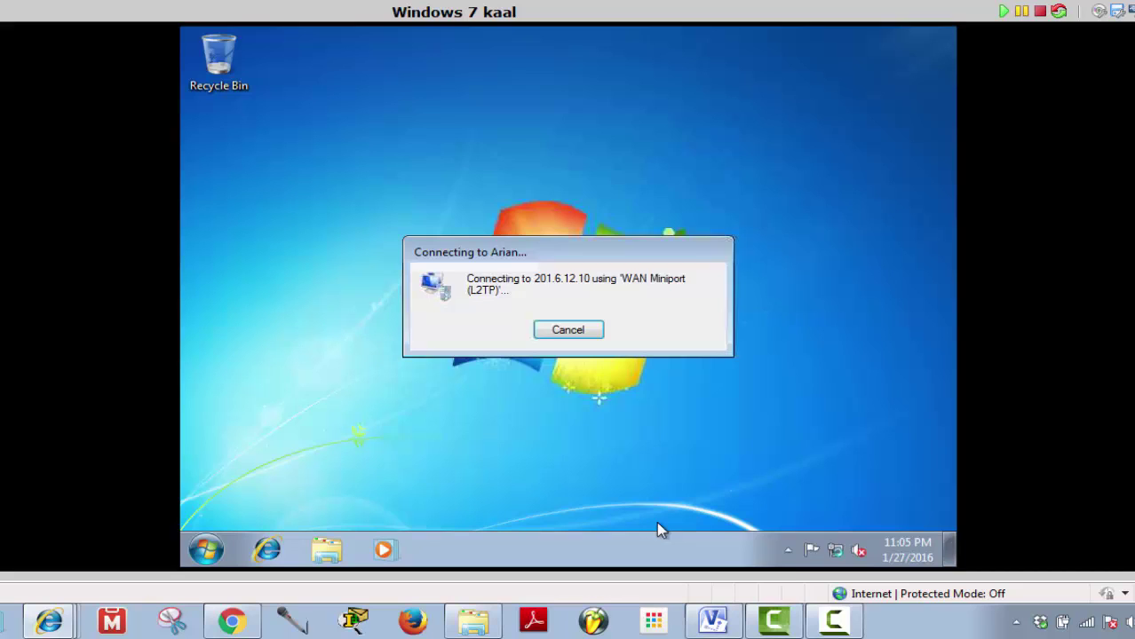
Verify in Arian's status details: L2TP, IPsec AES 128 encryption, client 192.168.3.151.
click(835, 550)
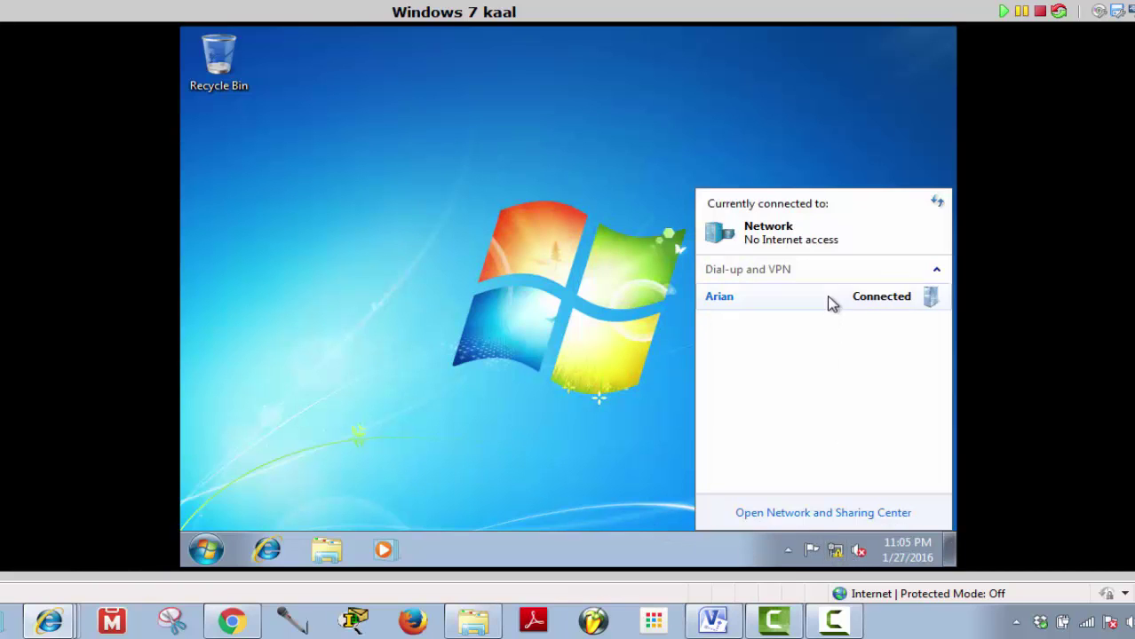
right_click(831, 302)
click(873, 326)
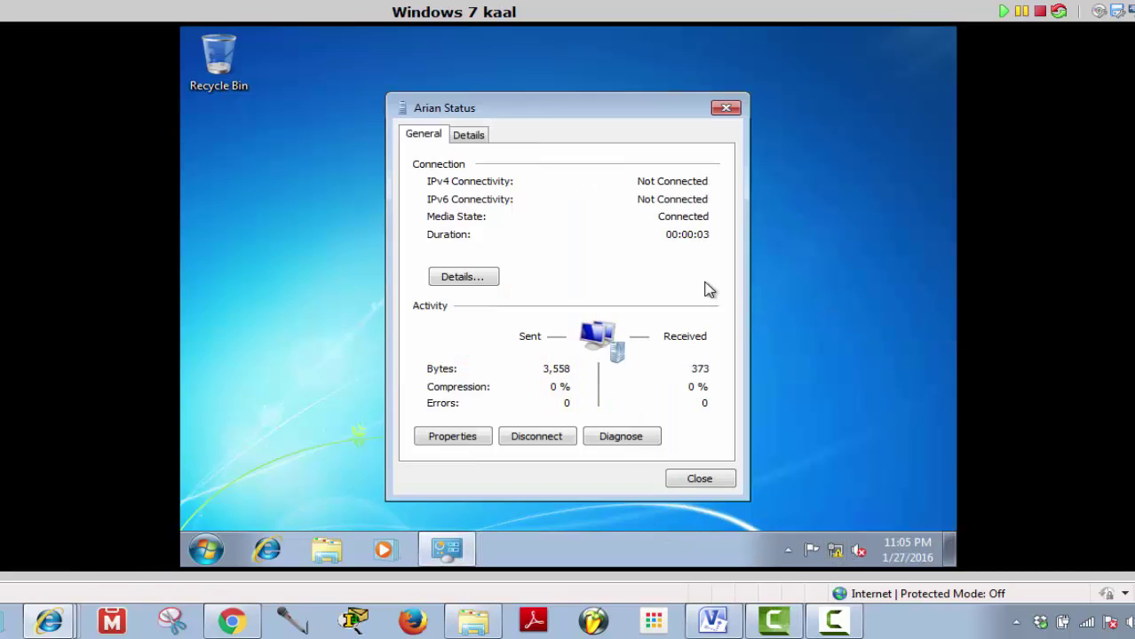
click(471, 136)
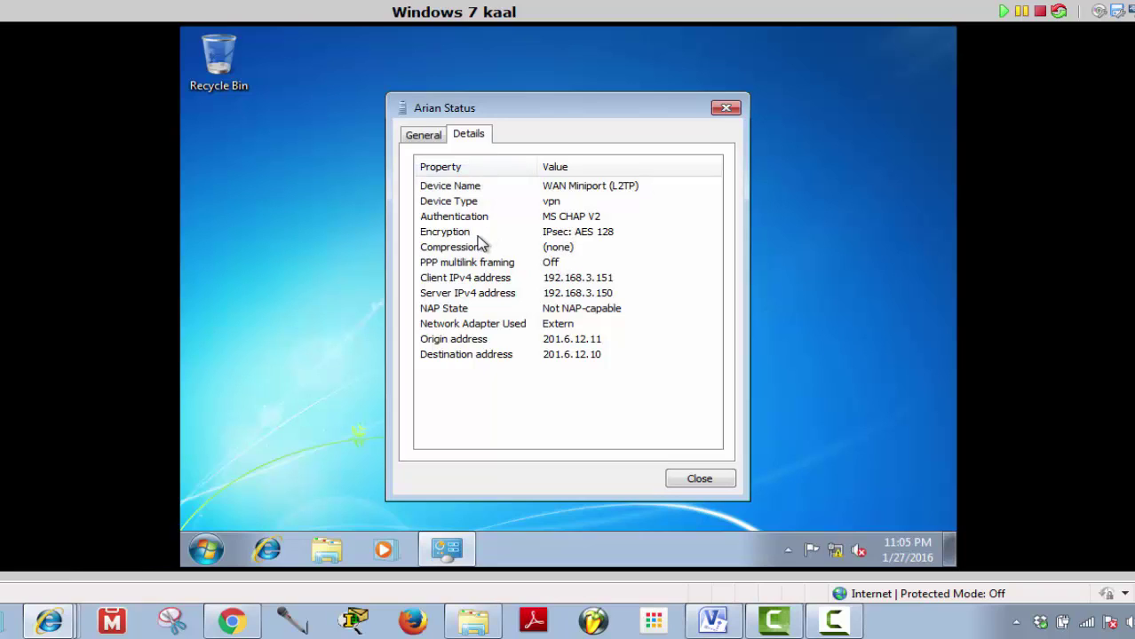
click(487, 234)
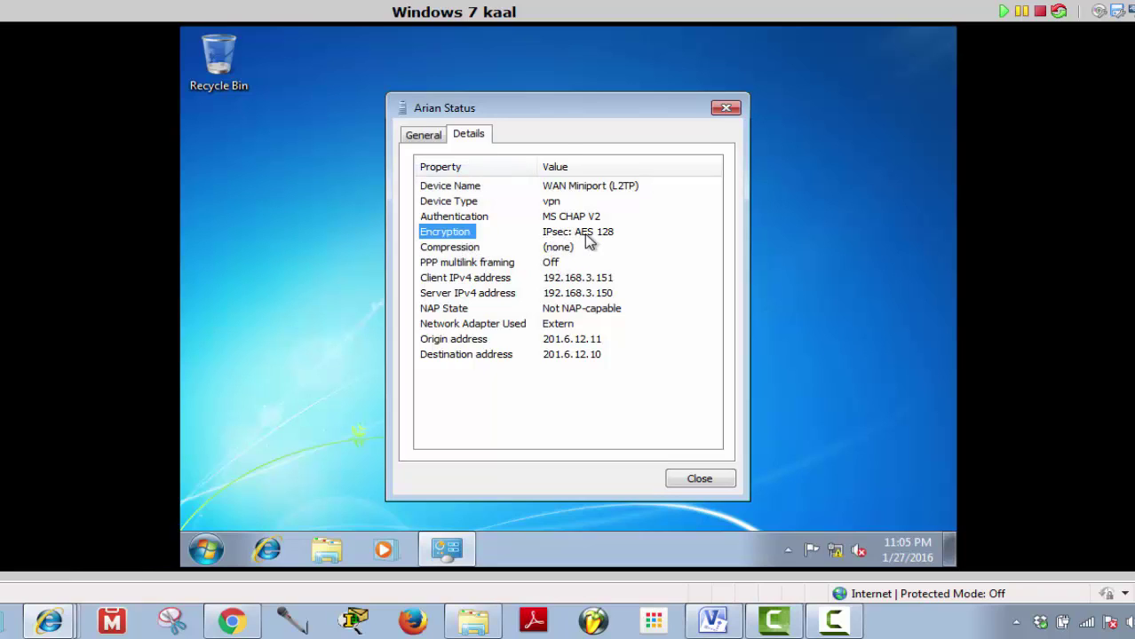
click(710, 482)
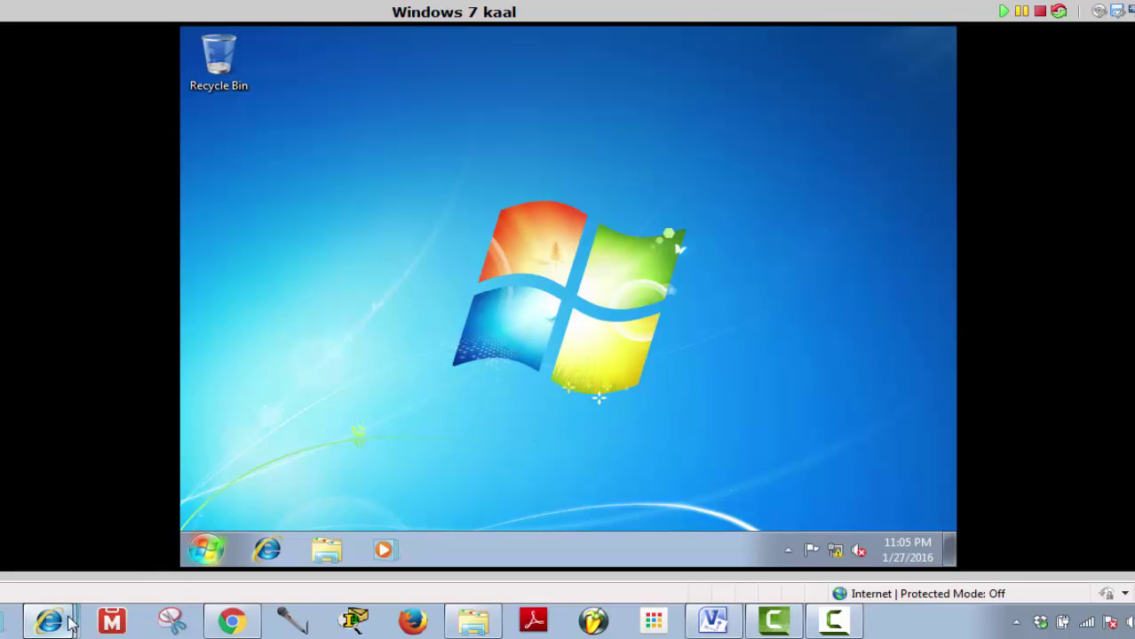
On MEMBER, turn off the custom IPsec policy with preshared key for L2TP in server properties.
mouse_move(49, 621)
click(60, 552)
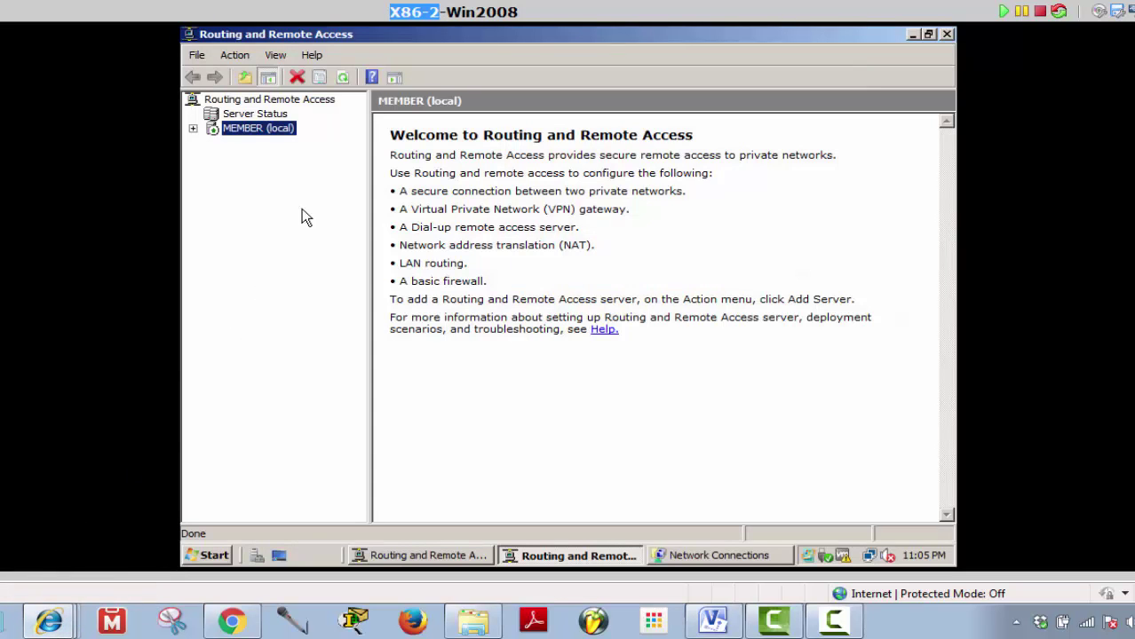
right_click(263, 131)
click(415, 261)
click(471, 96)
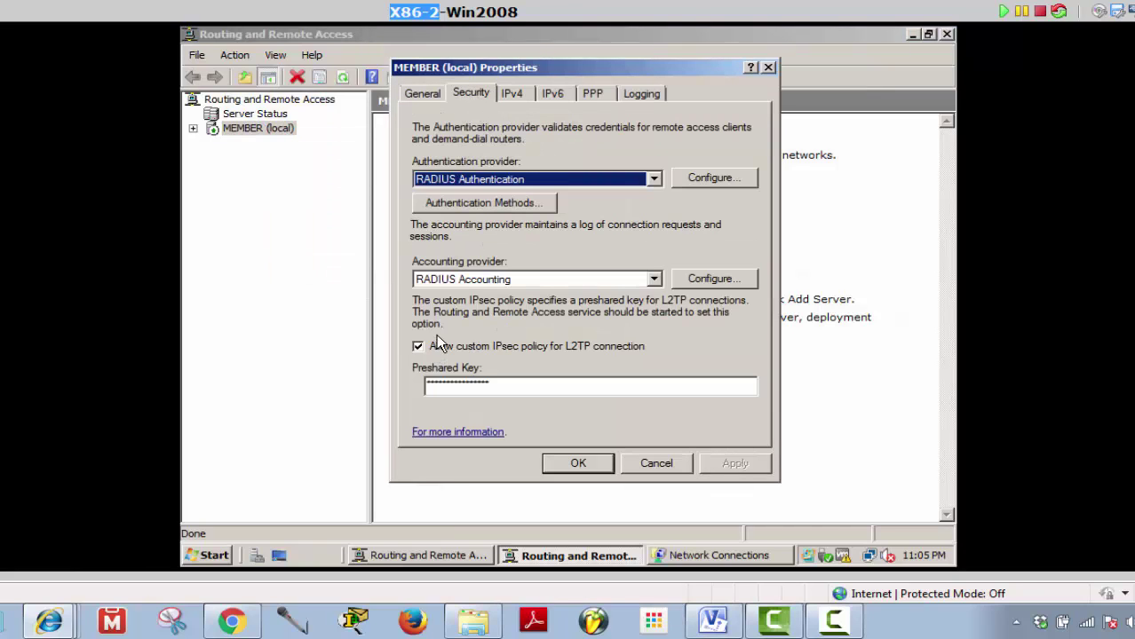
click(442, 345)
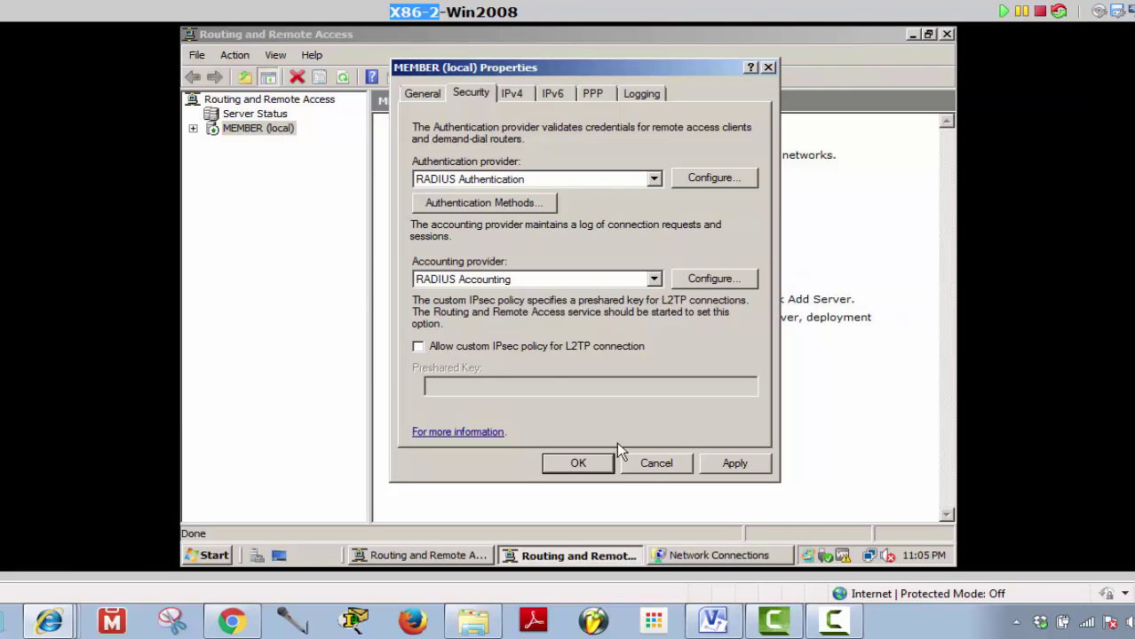
click(578, 468)
click(622, 365)
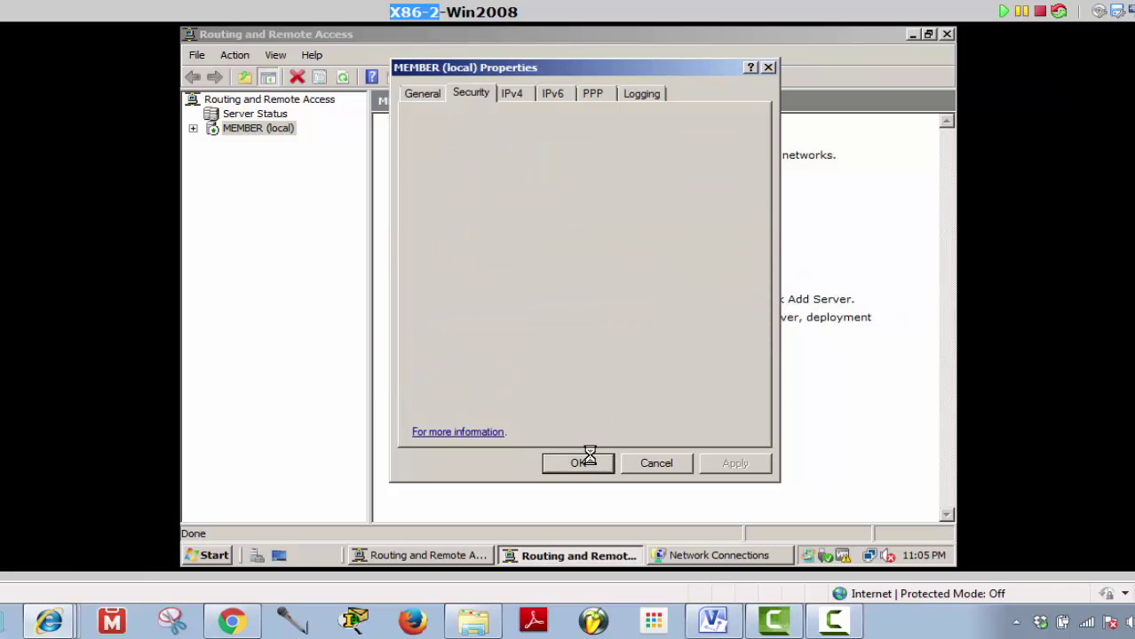
click(580, 462)
Restart the Routing and Remote Access service on MEMBER (local).
right_click(278, 125)
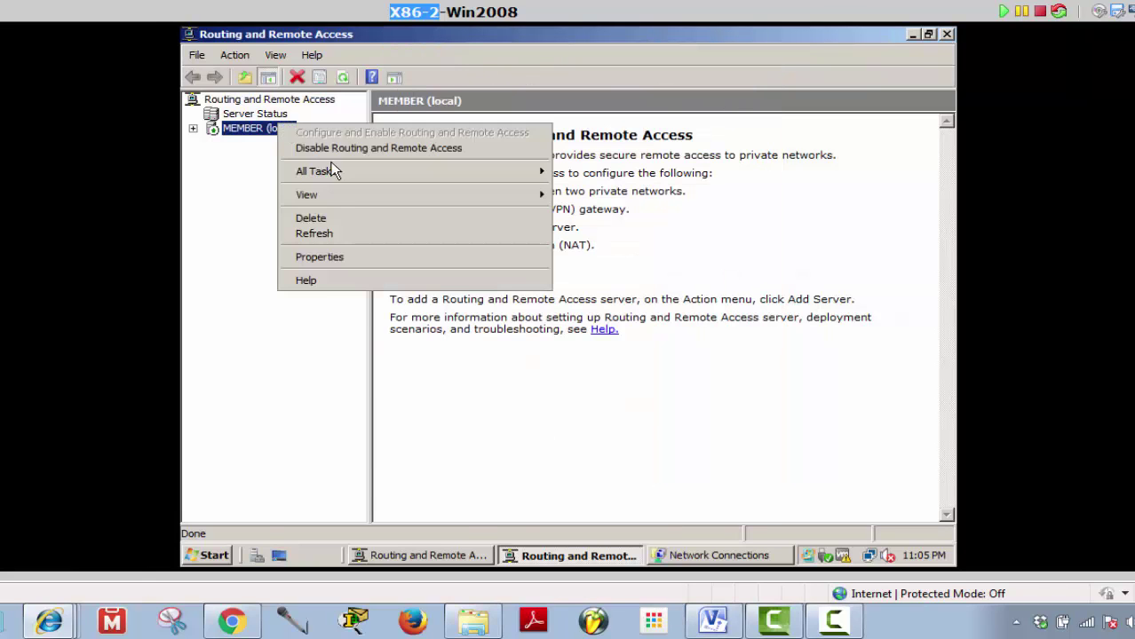
mouse_move(544, 176)
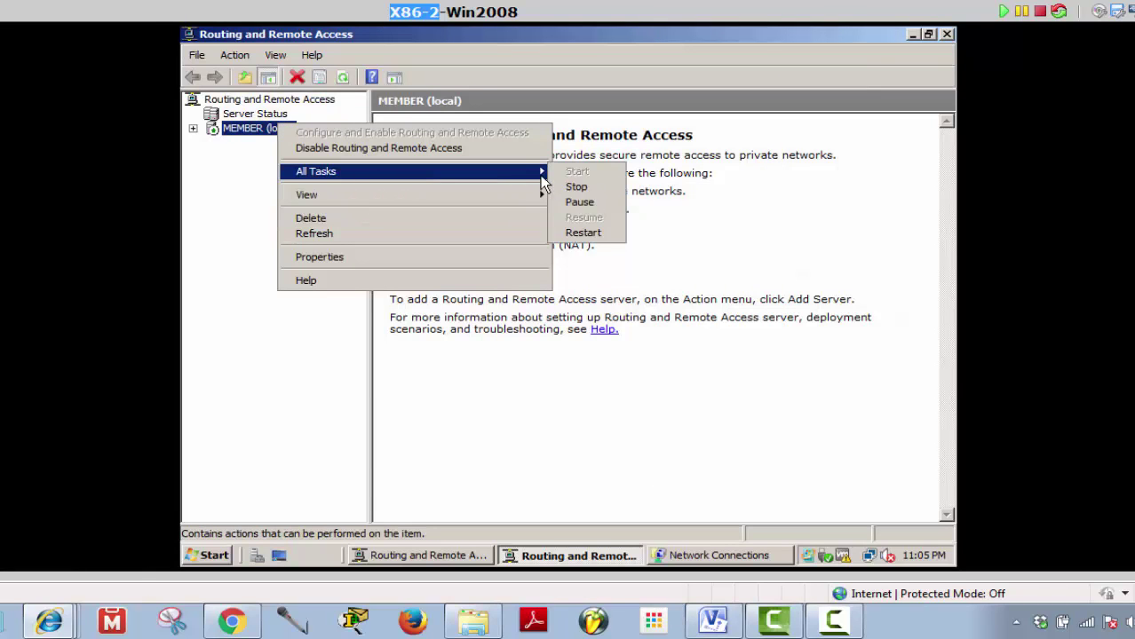
click(602, 234)
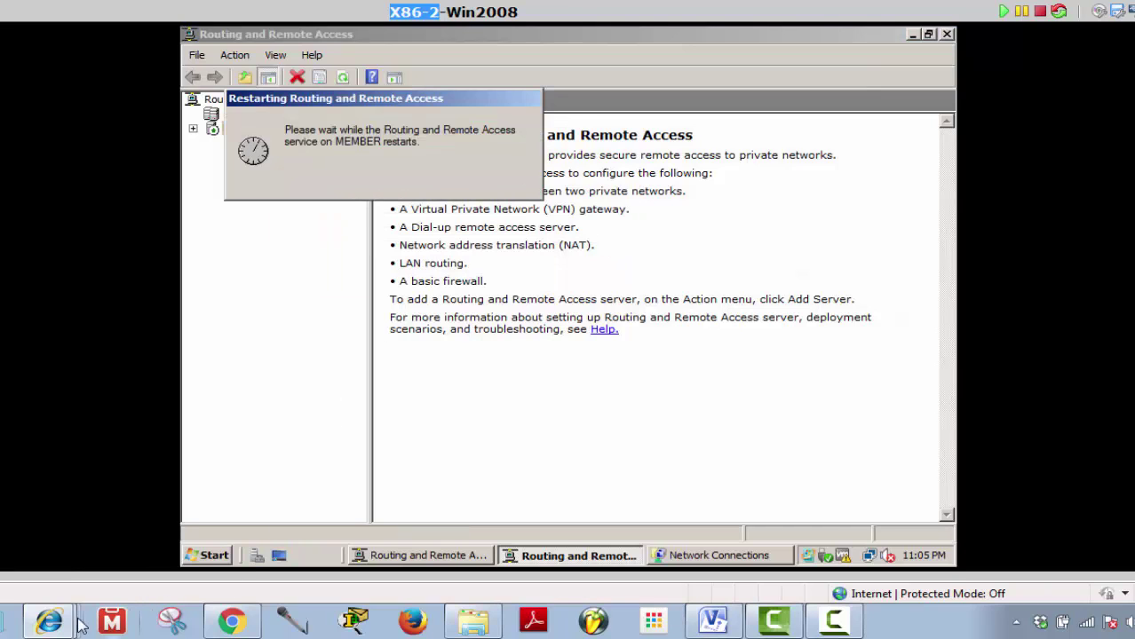
On the Windows 7 client, disconnect the Arian VPN from the network connections list.
mouse_move(62, 624)
click(75, 581)
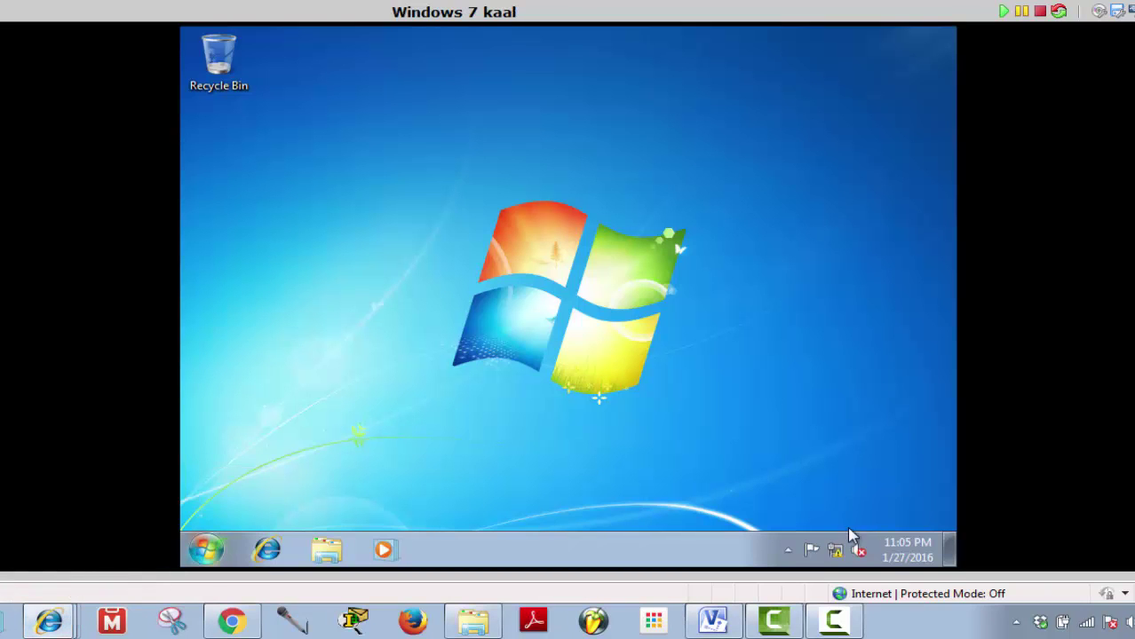
click(904, 550)
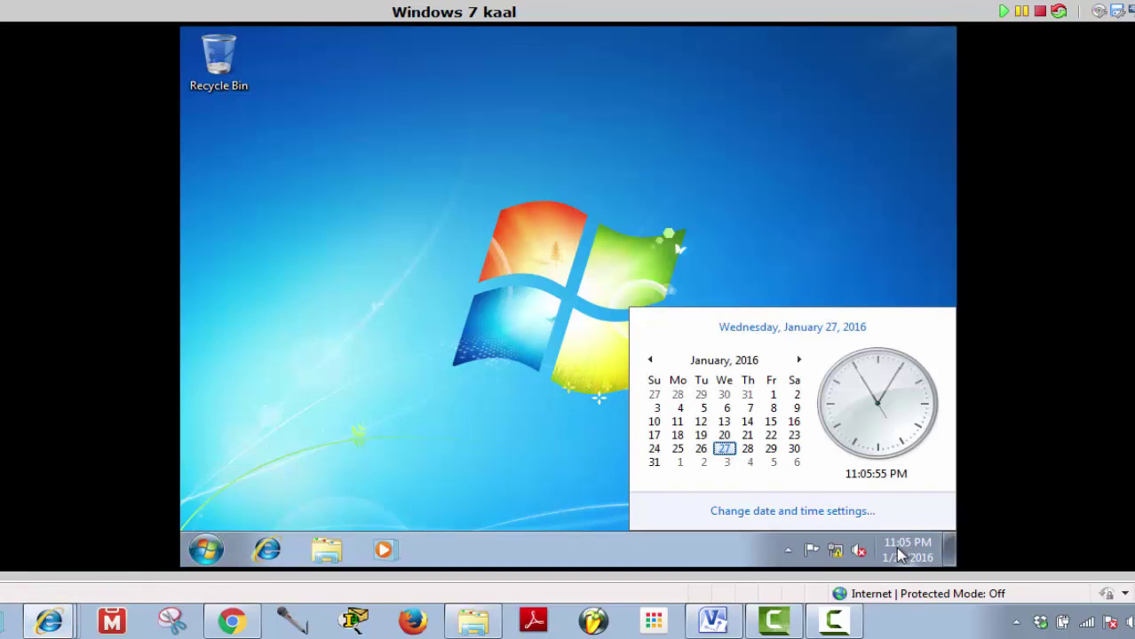
click(836, 551)
right_click(869, 337)
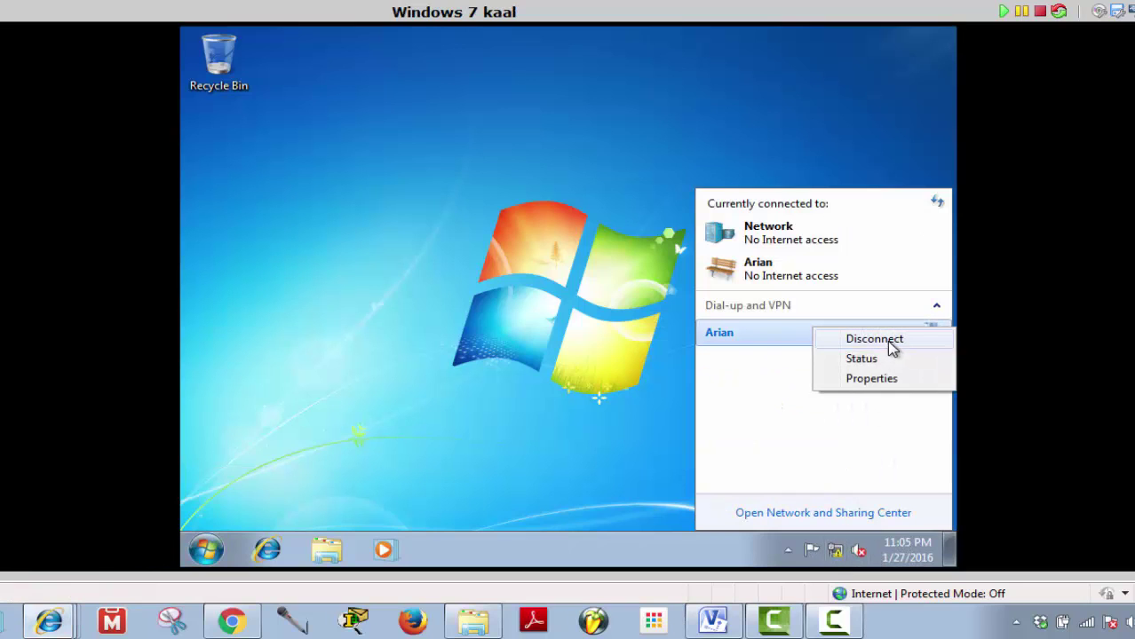
click(890, 341)
Check and set the Arian connection's Type of VPN on its Security tab, then switch to the Win2008 console.
right_click(805, 338)
click(851, 372)
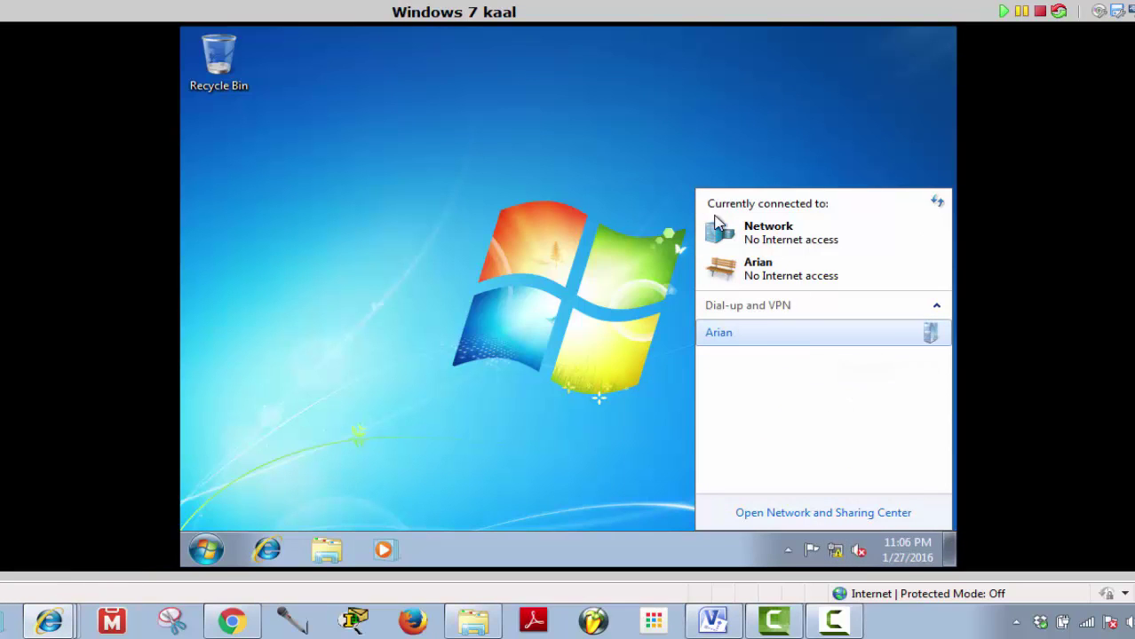
click(537, 126)
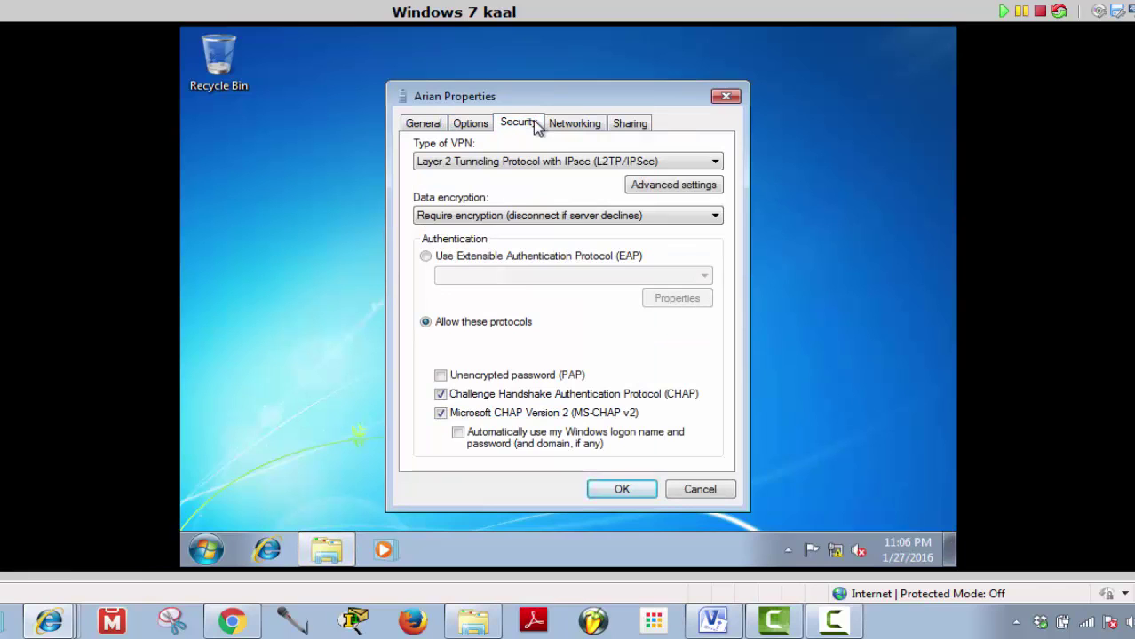
click(632, 161)
click(489, 177)
click(622, 490)
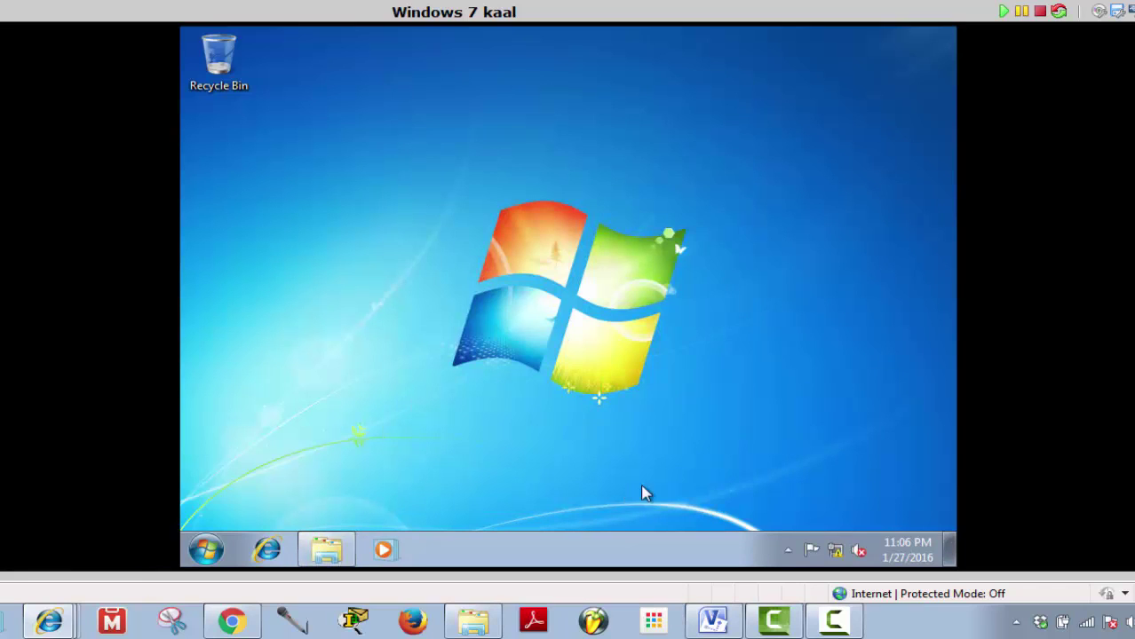
click(49, 621)
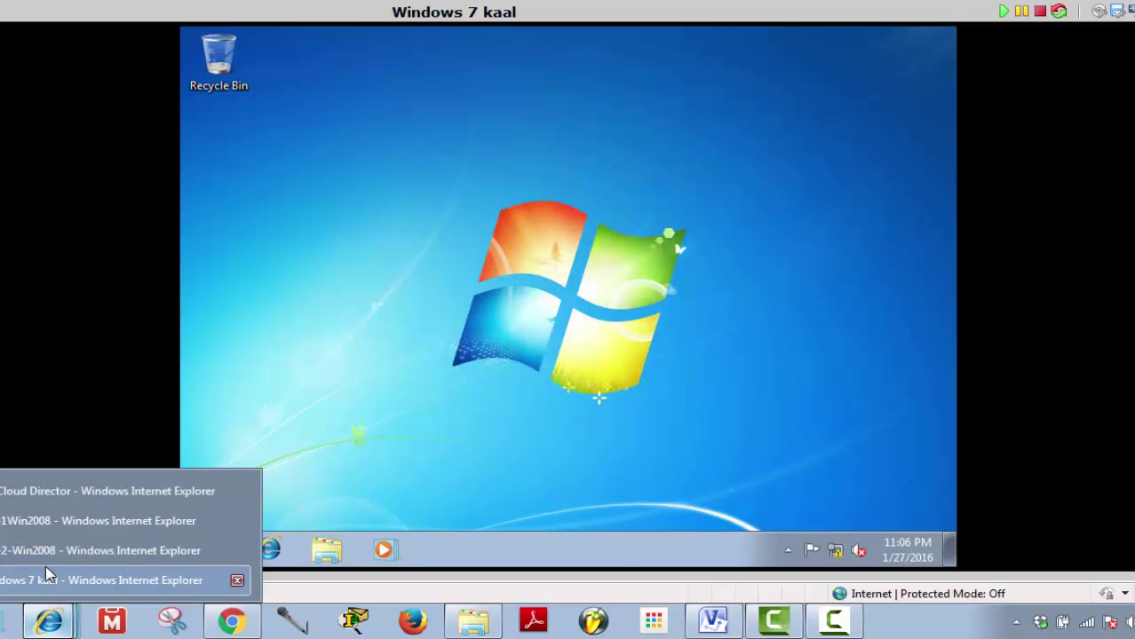
click(89, 546)
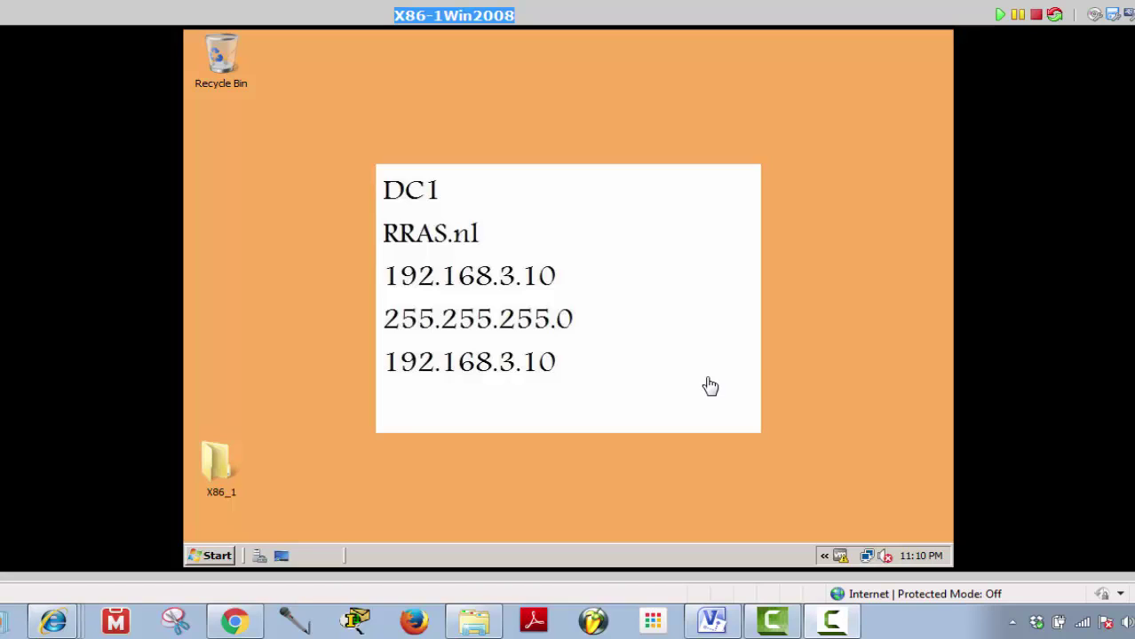
In Server Manager's Add Roles Wizard, select AD Certificate Services with CA Web Enrollment and its required IIS components.
click(257, 554)
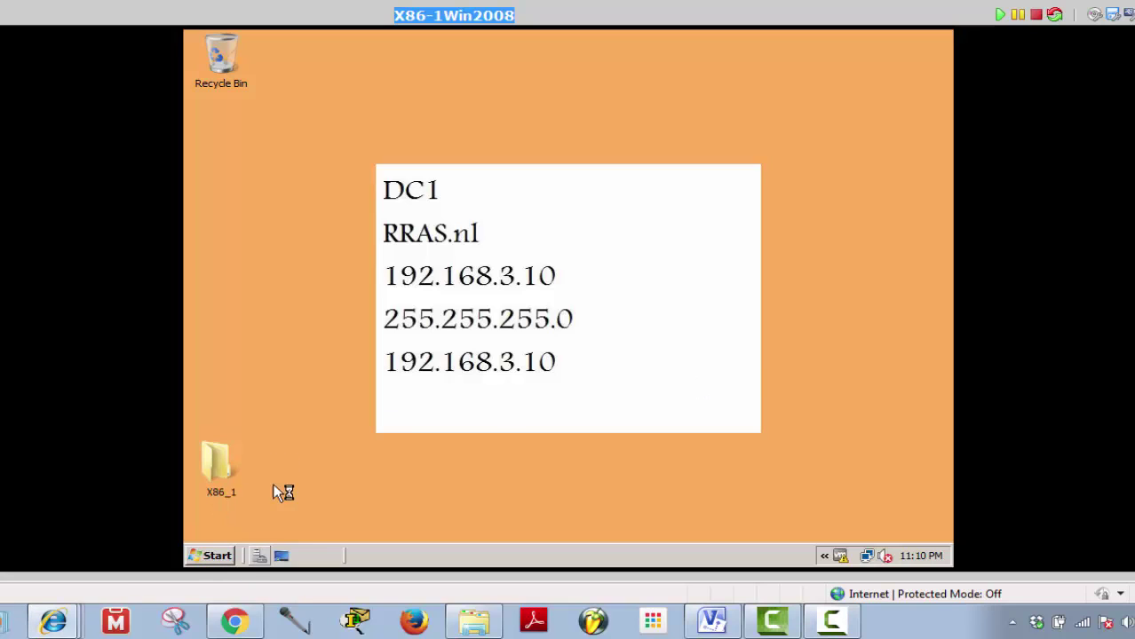
click(241, 121)
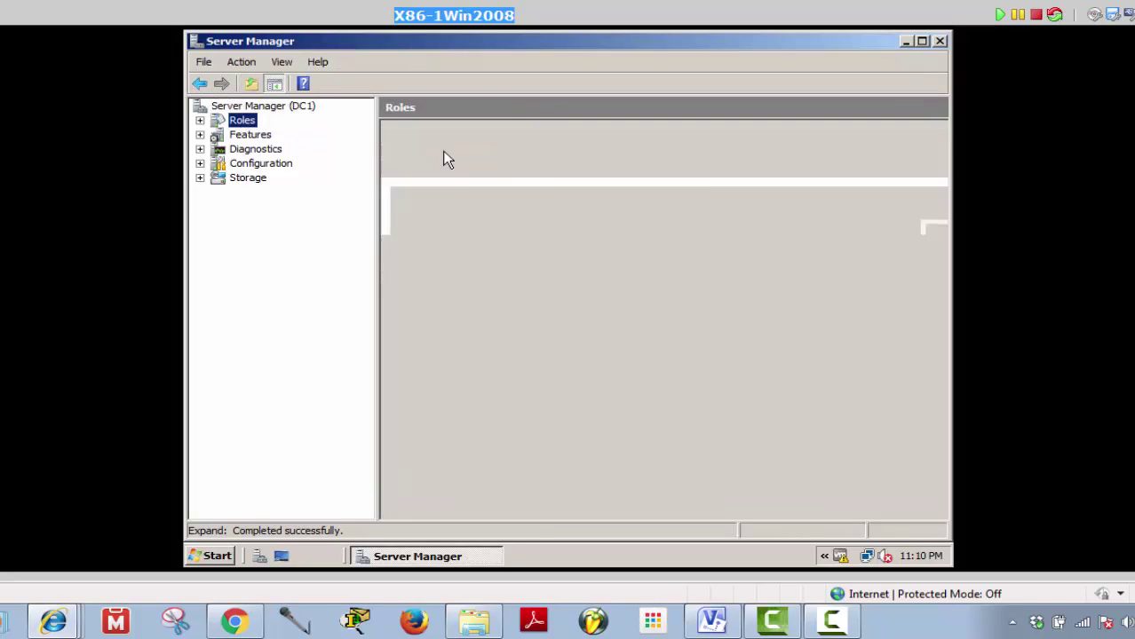
click(753, 234)
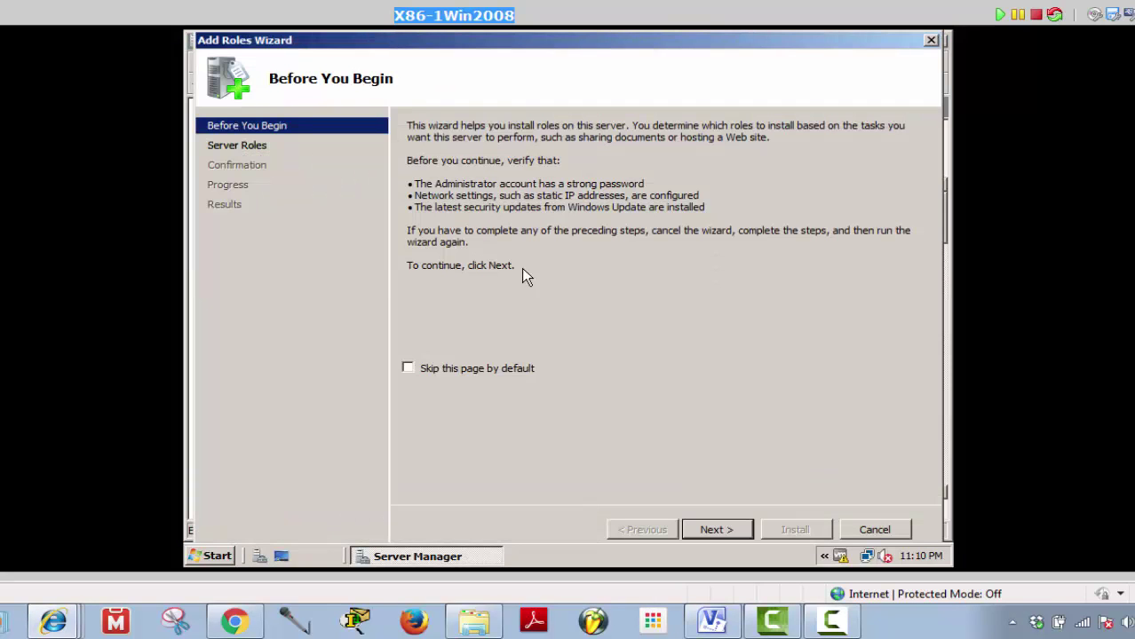
click(720, 530)
click(419, 168)
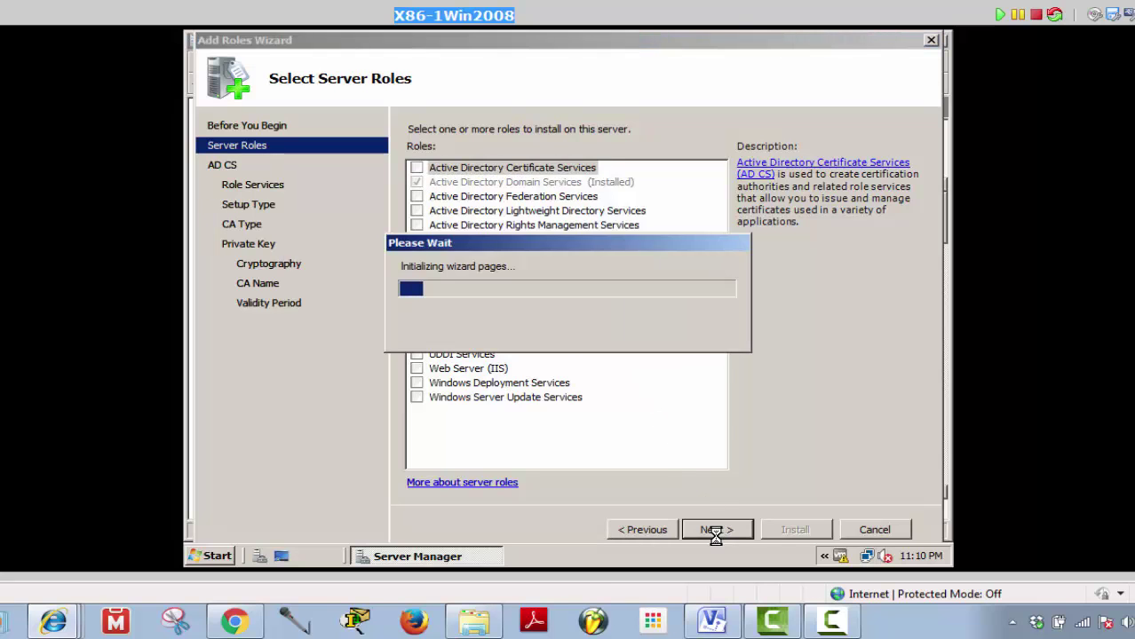
click(716, 531)
click(719, 533)
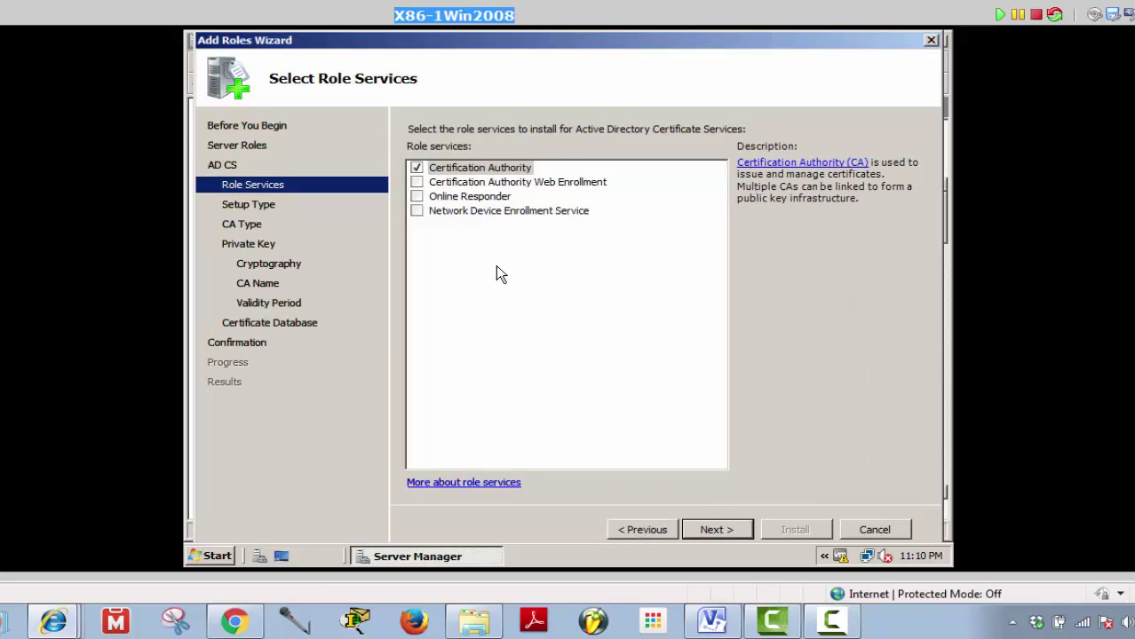
click(417, 182)
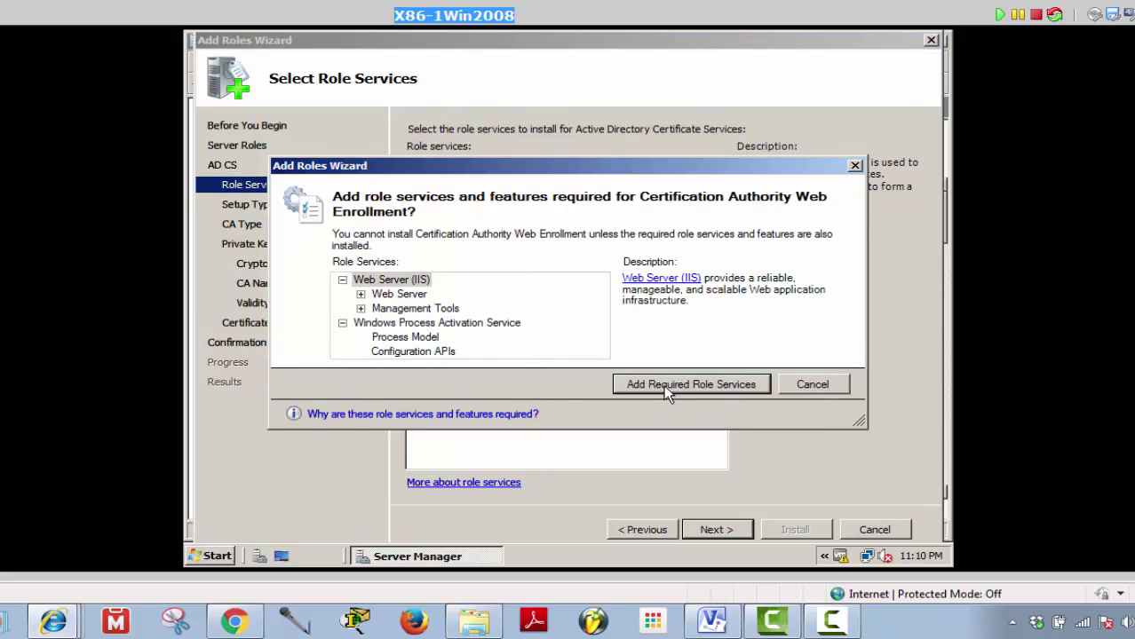
click(665, 384)
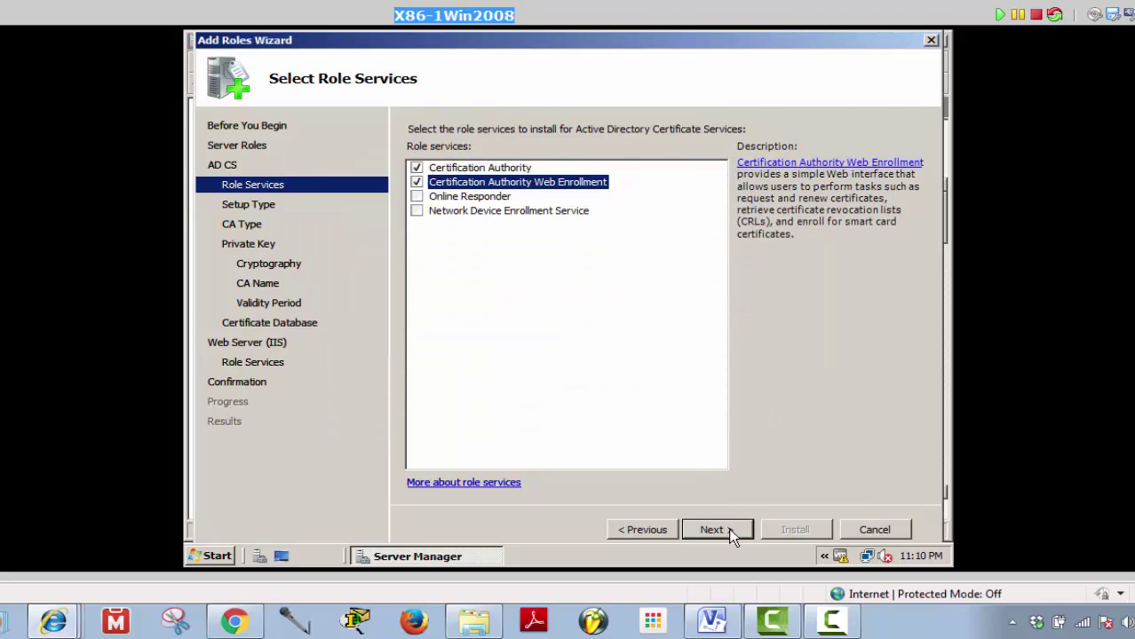
Keep Enterprise setup, Root CA, and the default private key, cryptography, CA name and validity period.
click(714, 530)
click(715, 530)
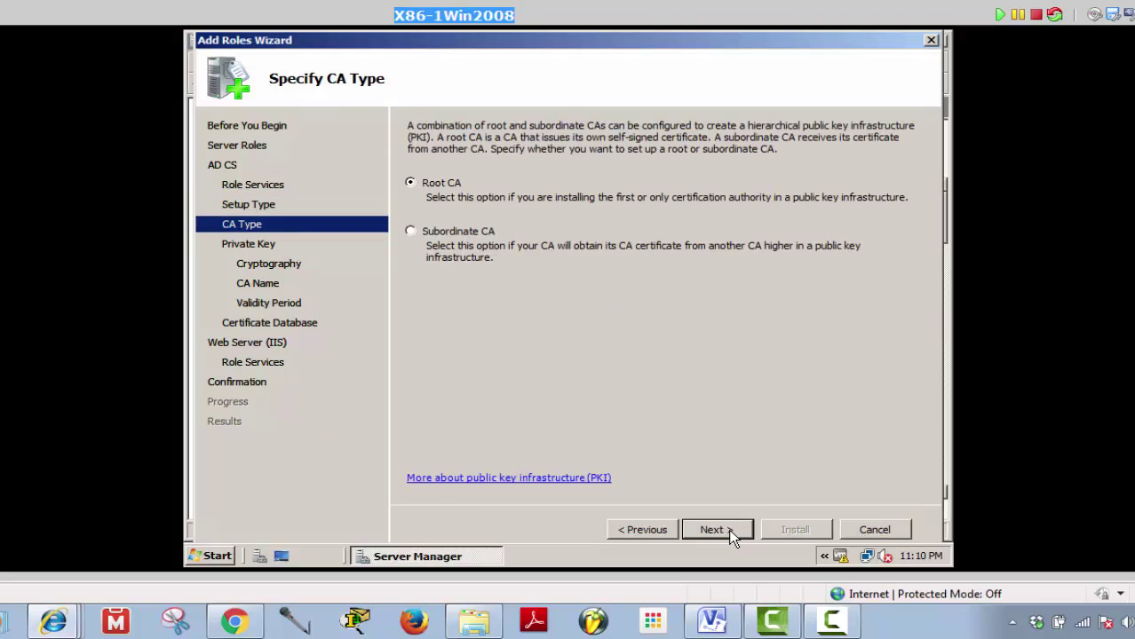
click(728, 530)
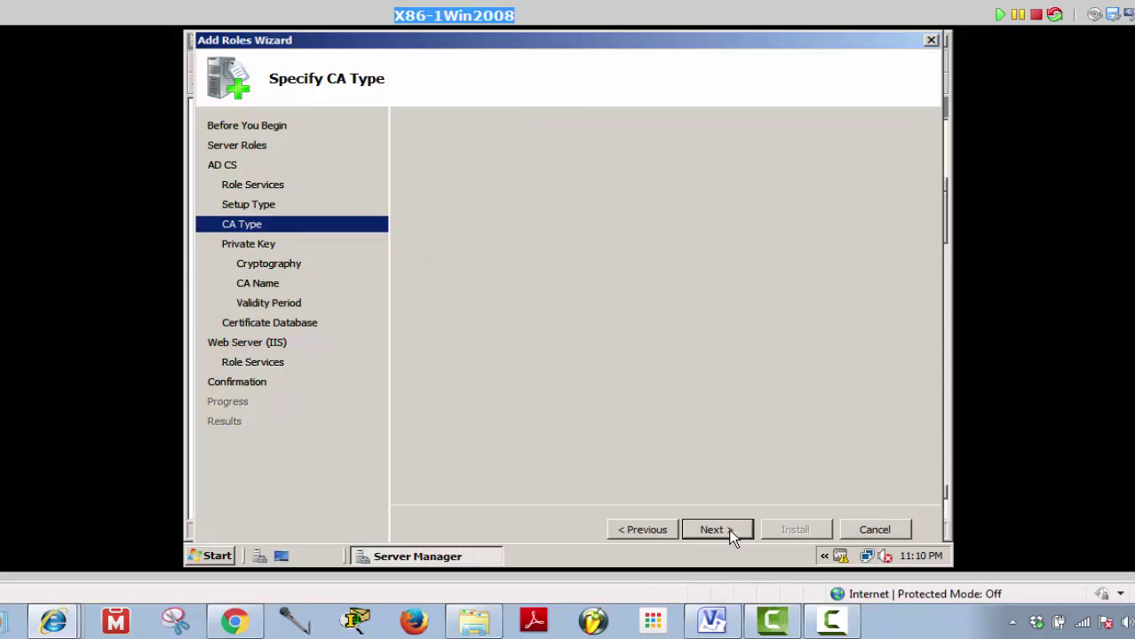
click(728, 530)
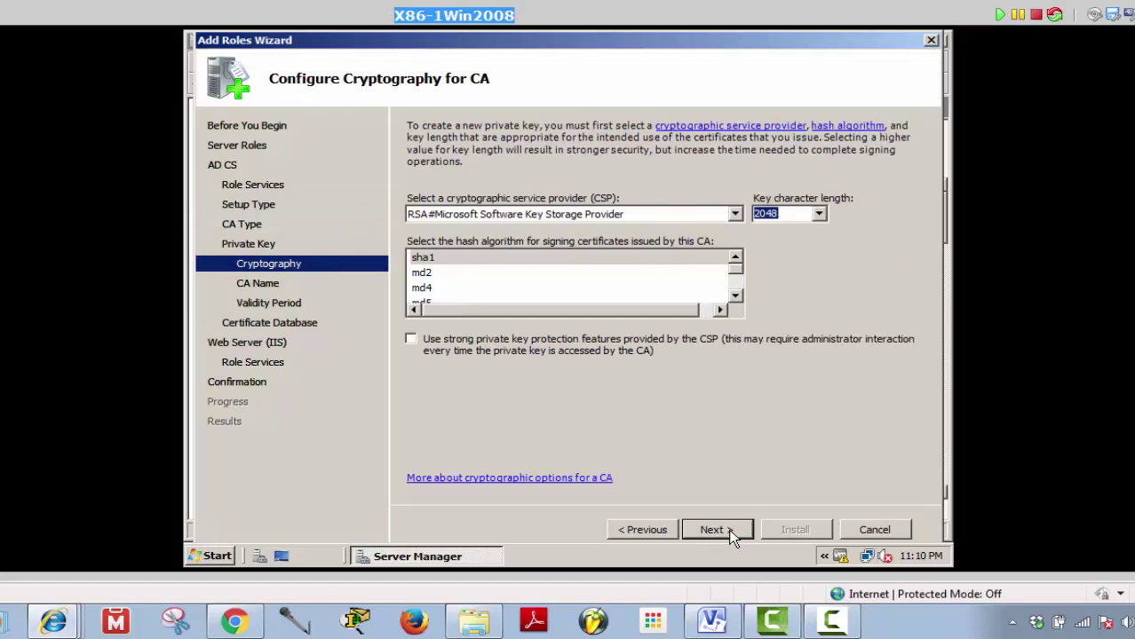
click(728, 530)
click(728, 530)
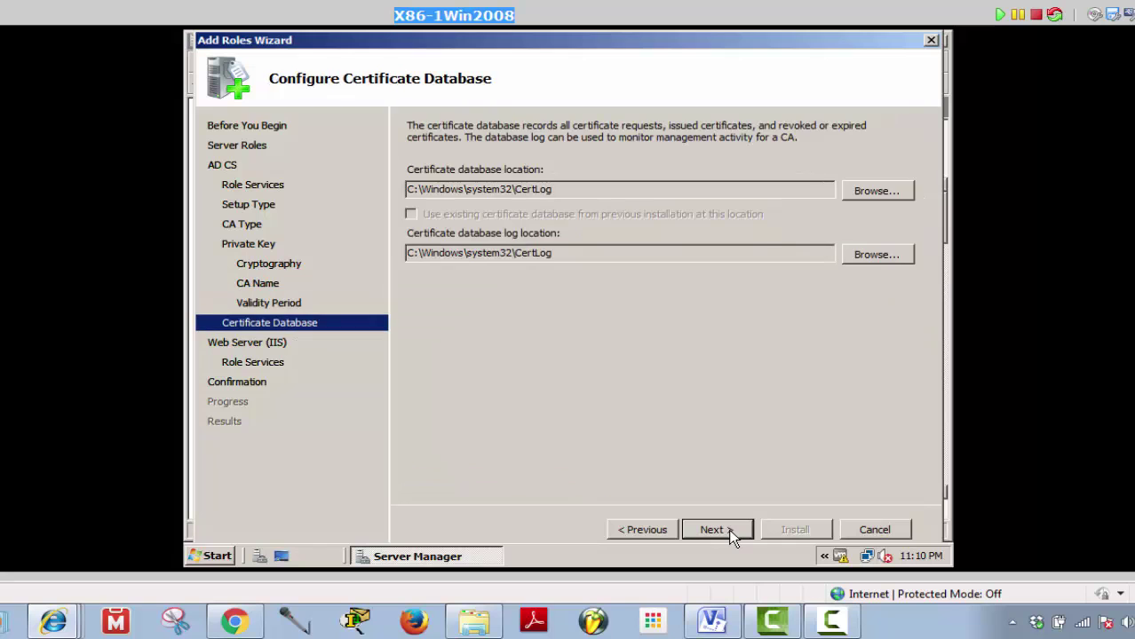
click(715, 530)
click(715, 530)
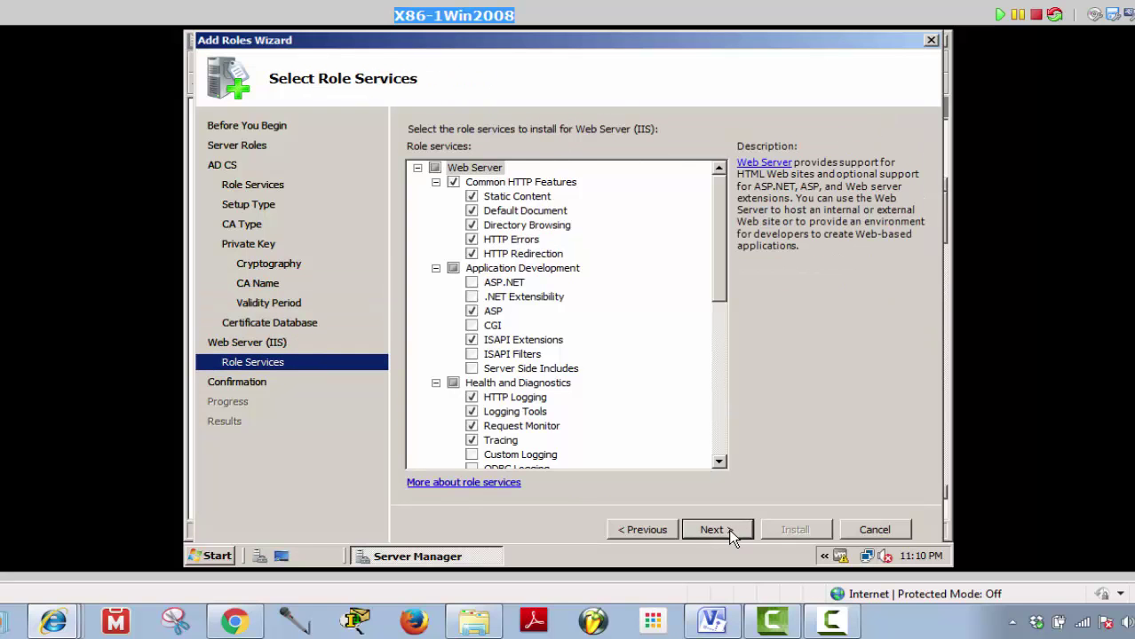
Add ASP.NET to the IIS role services and install AD CS, Web Server and Process Activation Service.
click(471, 284)
click(697, 378)
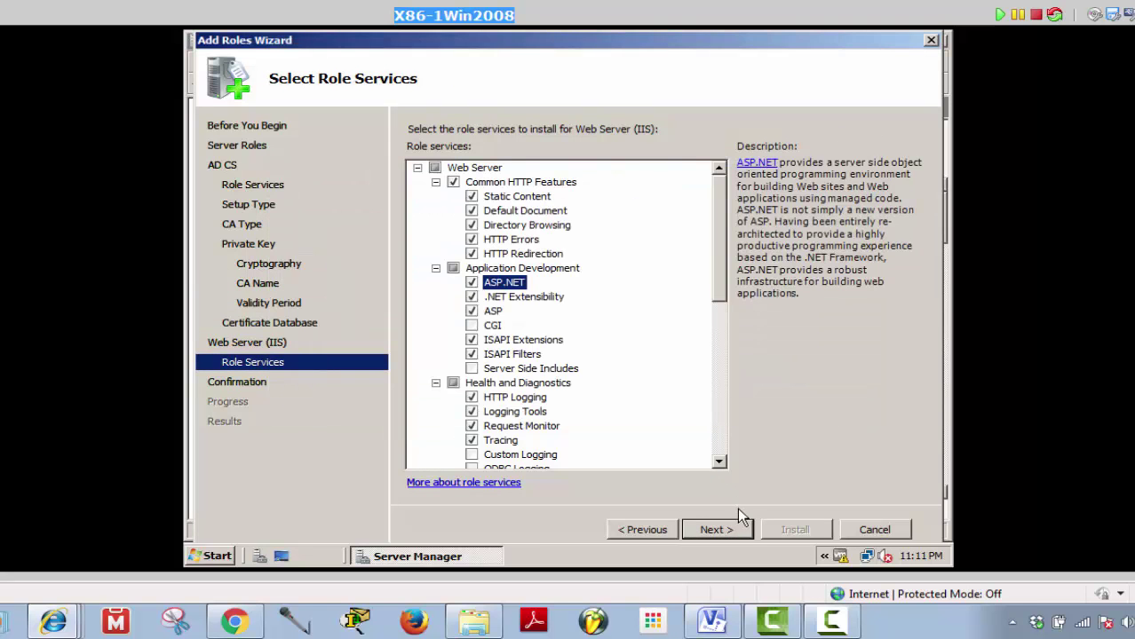
click(734, 530)
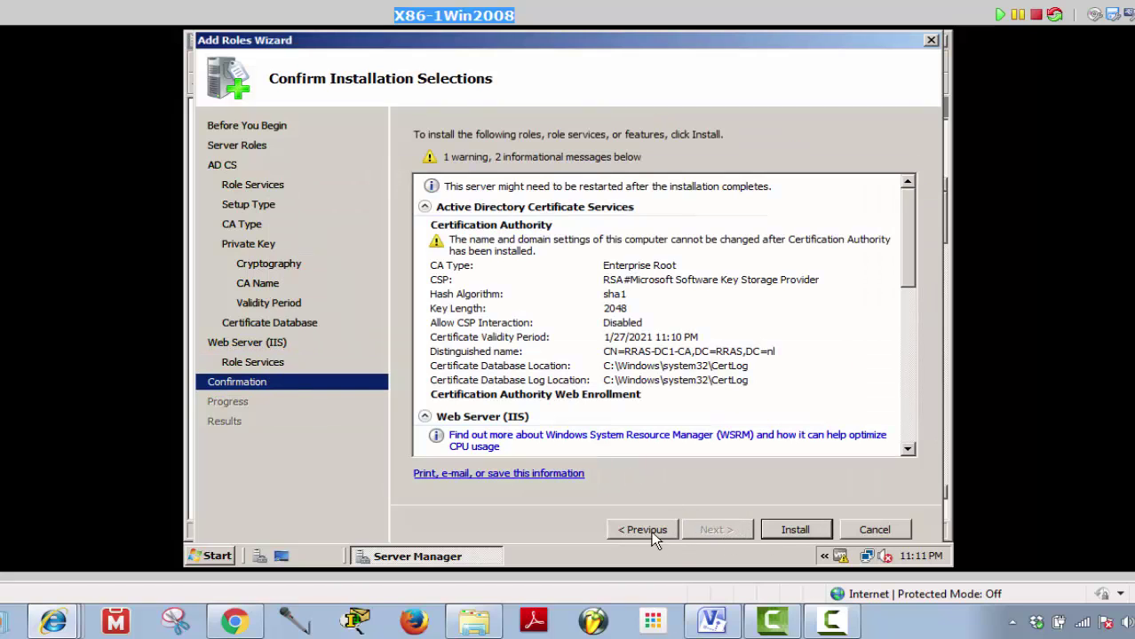
click(651, 531)
click(736, 531)
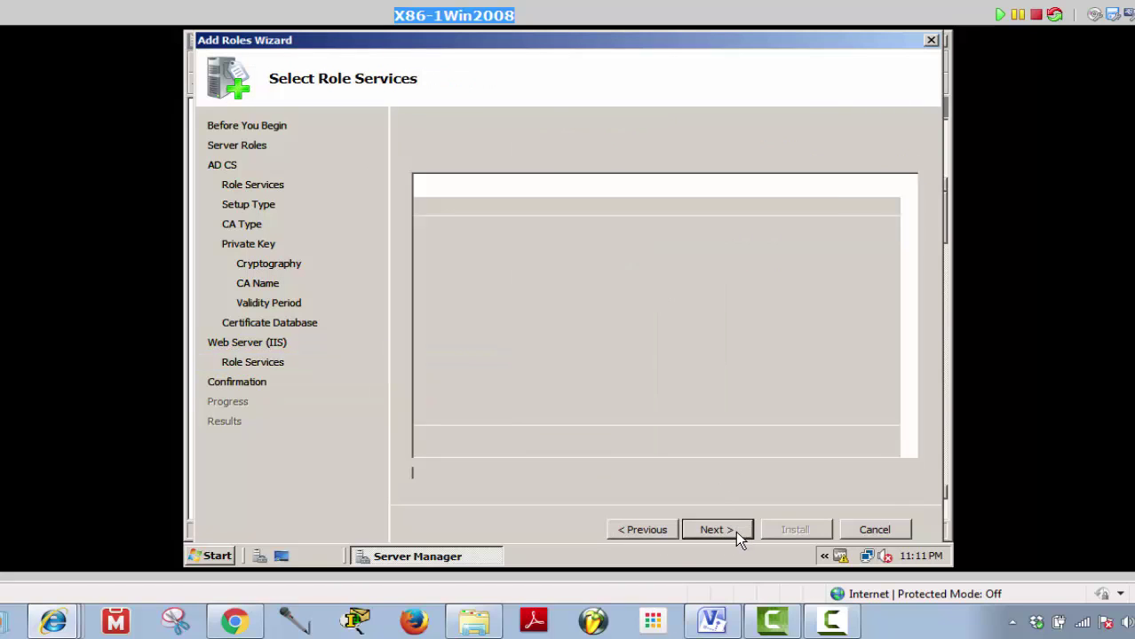
click(799, 528)
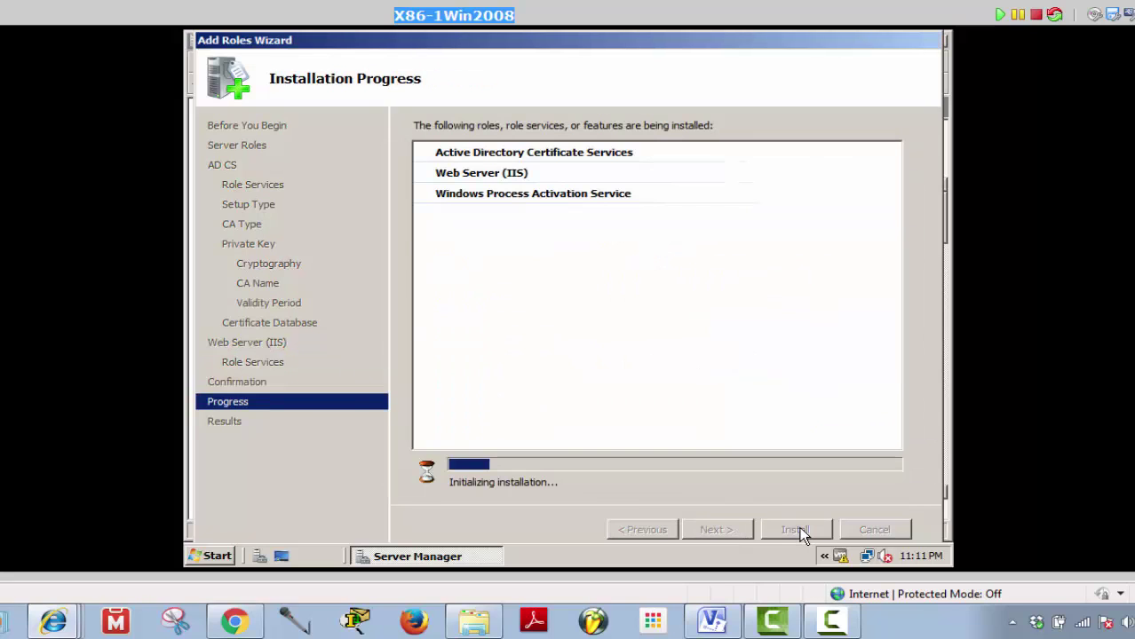
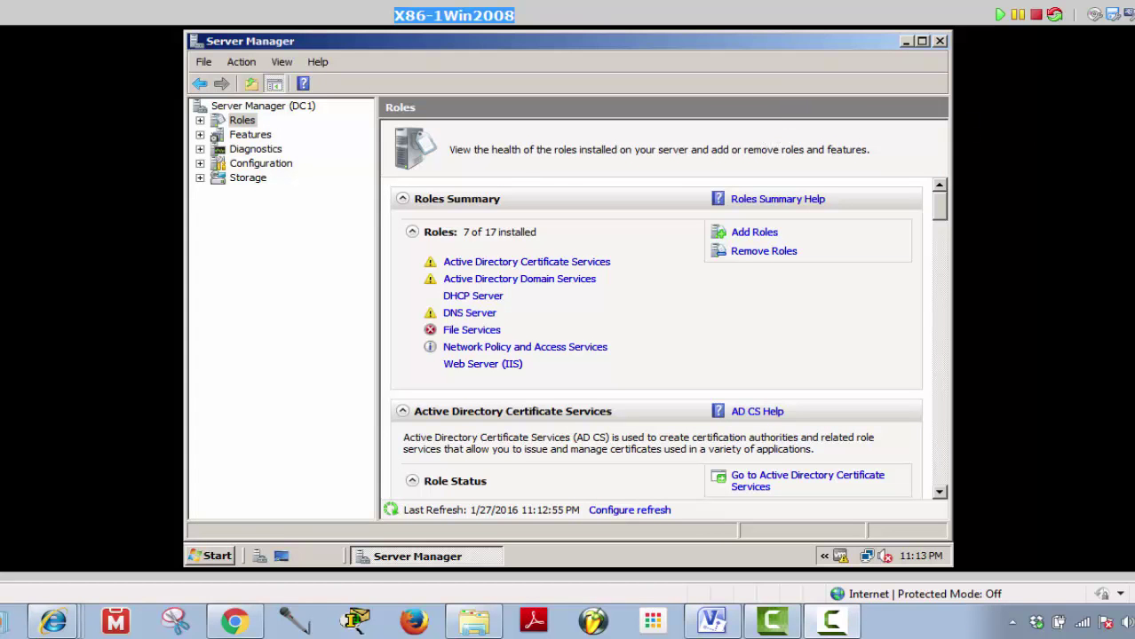
Launch Internet Explorer and open the Local intranet zone's custom security level in Internet Options.
click(215, 558)
click(266, 257)
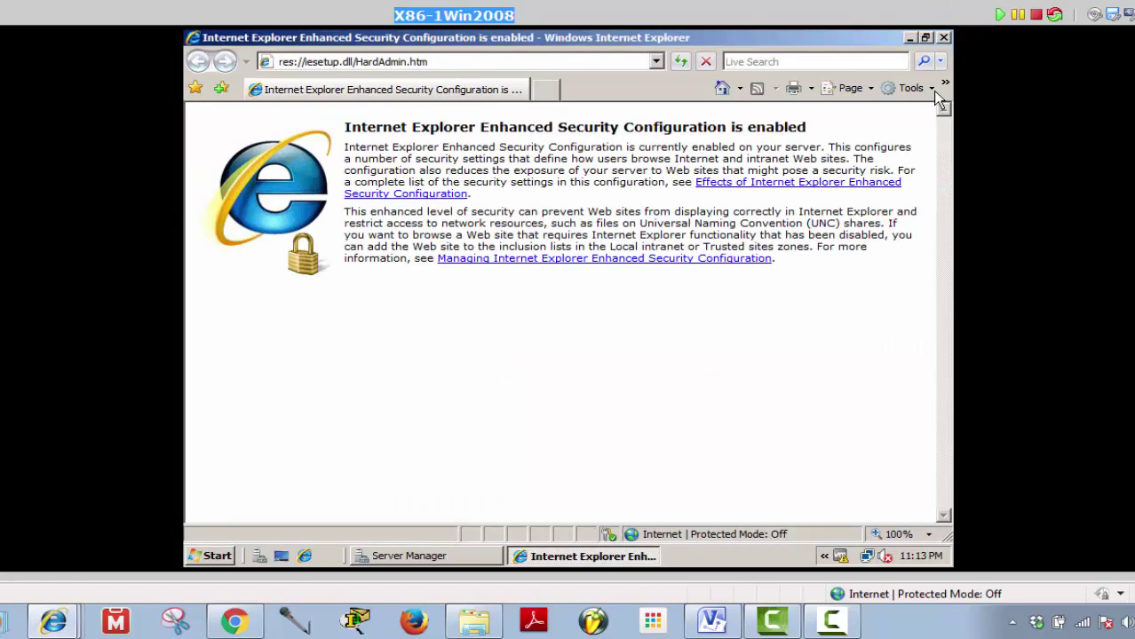
click(928, 90)
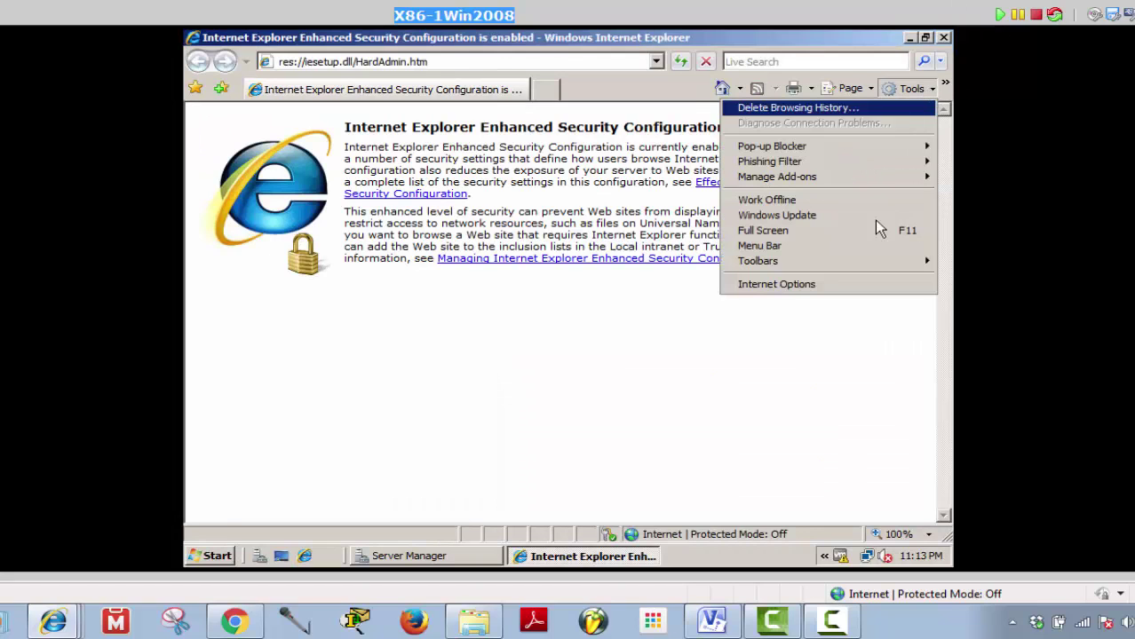
click(812, 288)
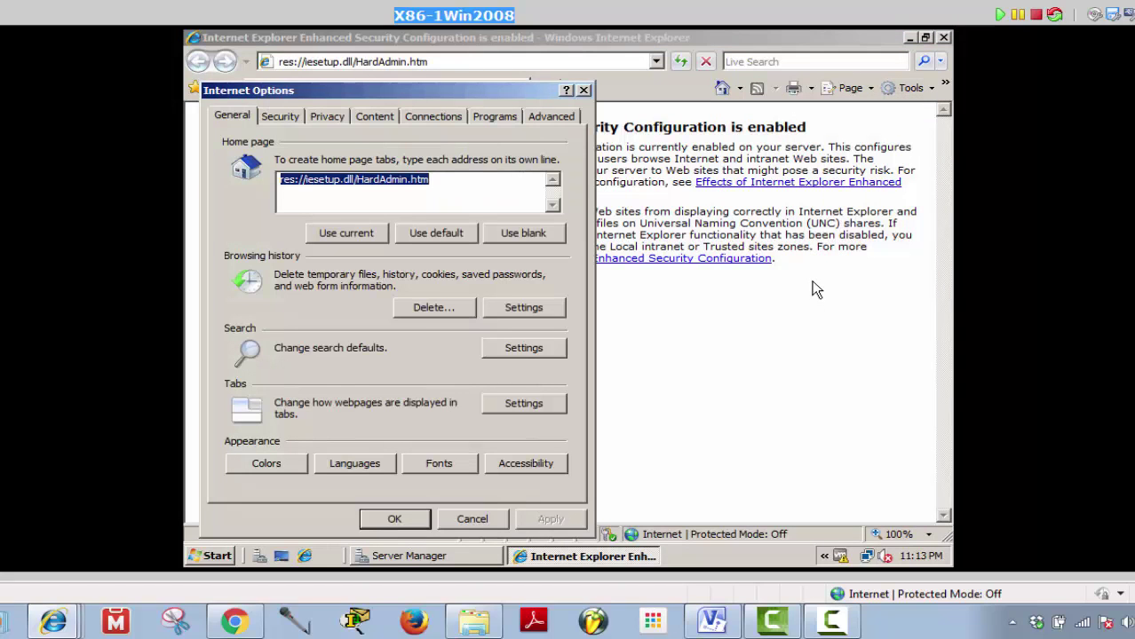
click(285, 115)
click(331, 186)
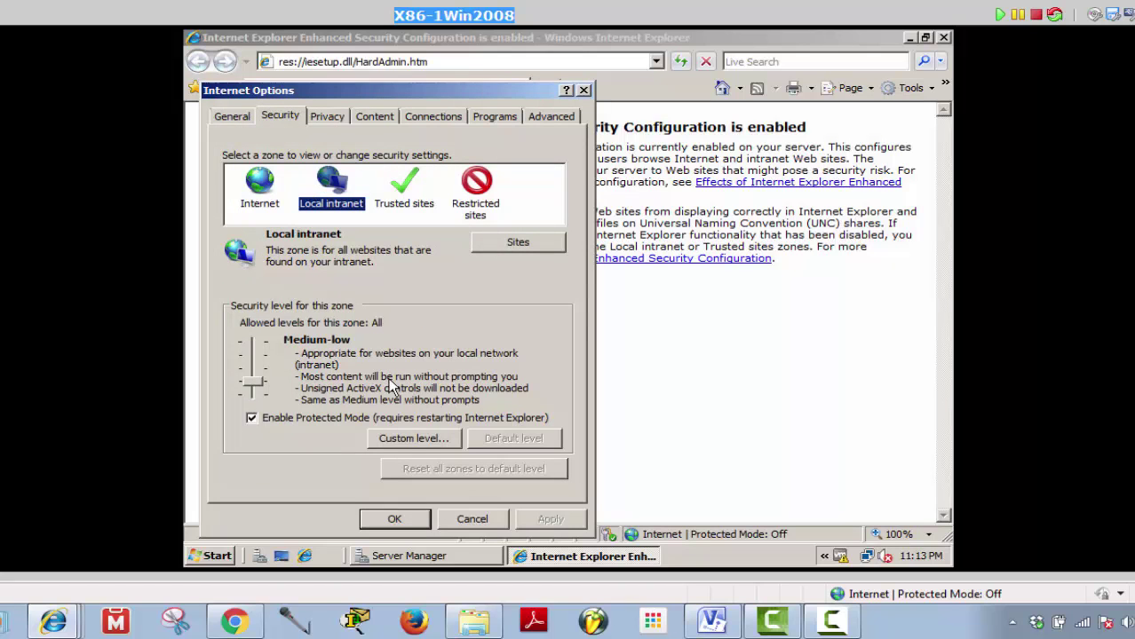
click(414, 439)
Enable 'Initialize and script ActiveX controls not marked as safe' for Local intranet and accept the warning.
scroll(450, 260, down, 9)
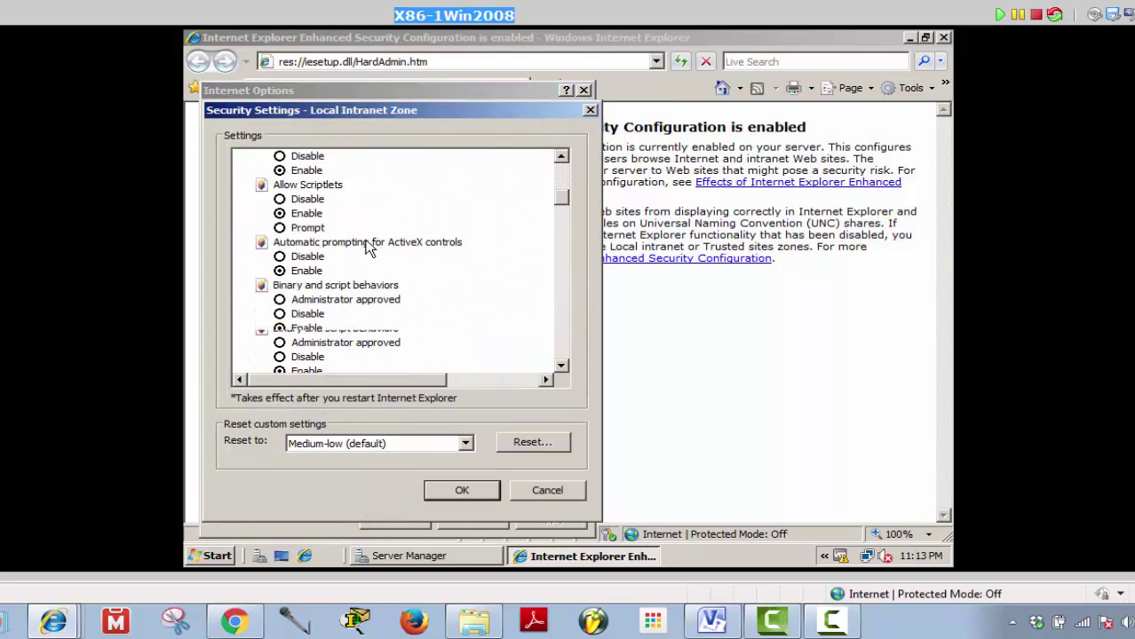
scroll(370, 250, down, 4)
scroll(321, 288, down, 1)
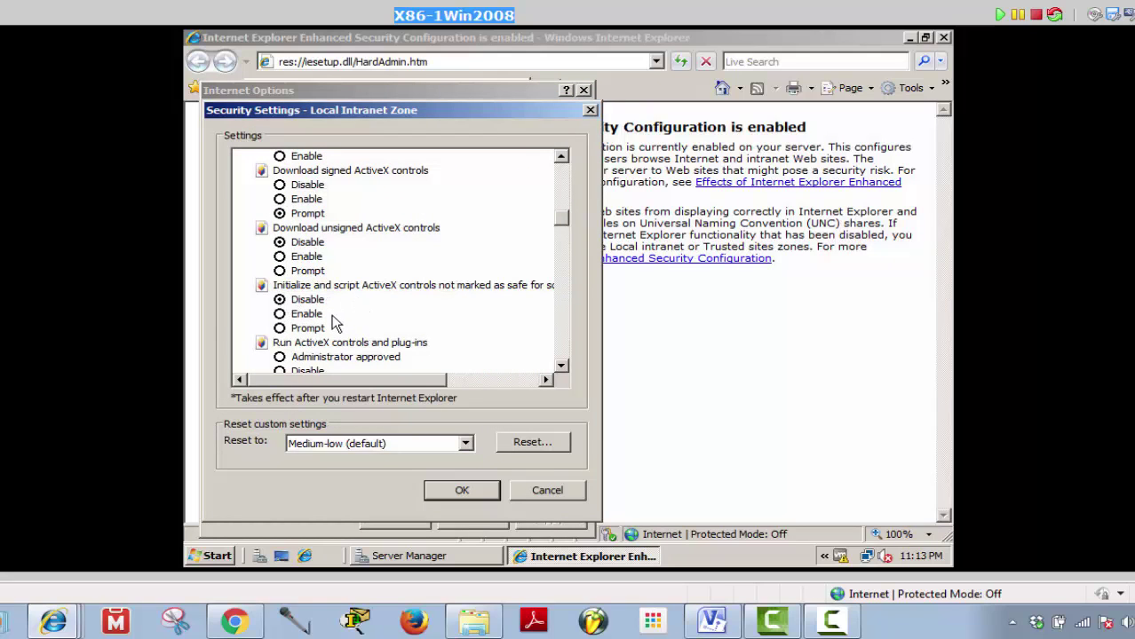
click(311, 314)
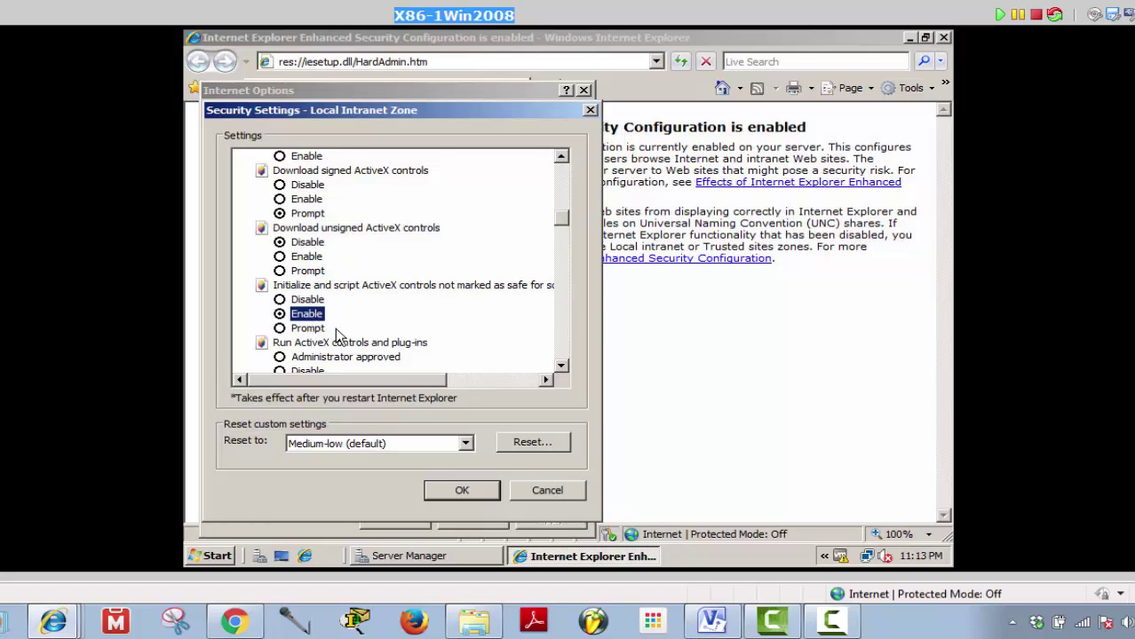
click(470, 494)
click(524, 308)
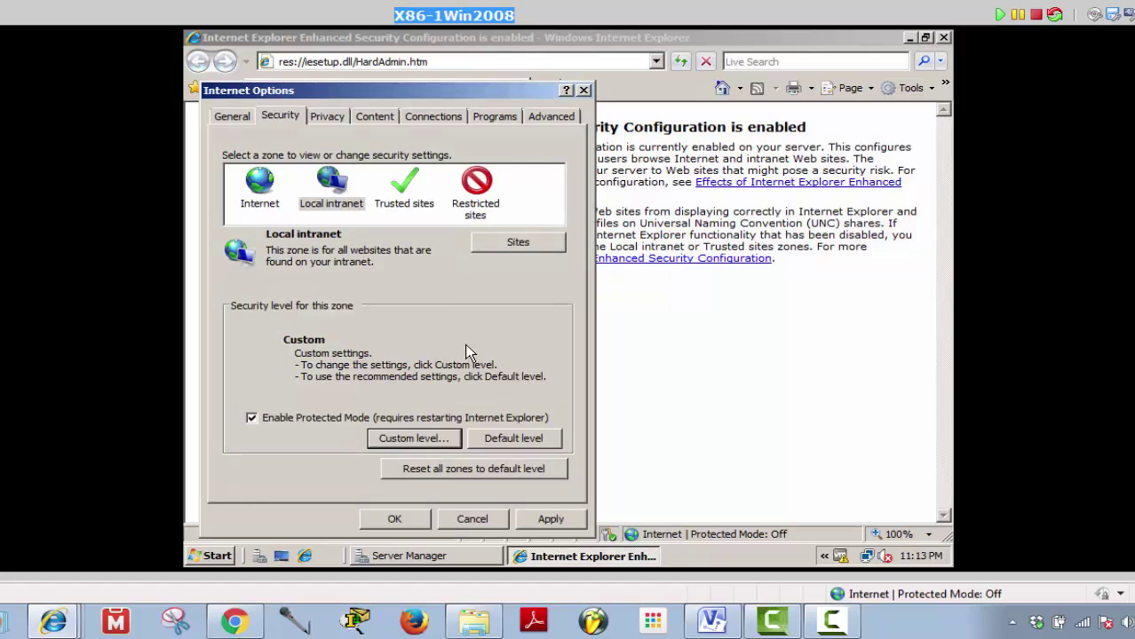
Leave Trusted sites unchanged at Medium, then apply and close Internet Options.
click(406, 213)
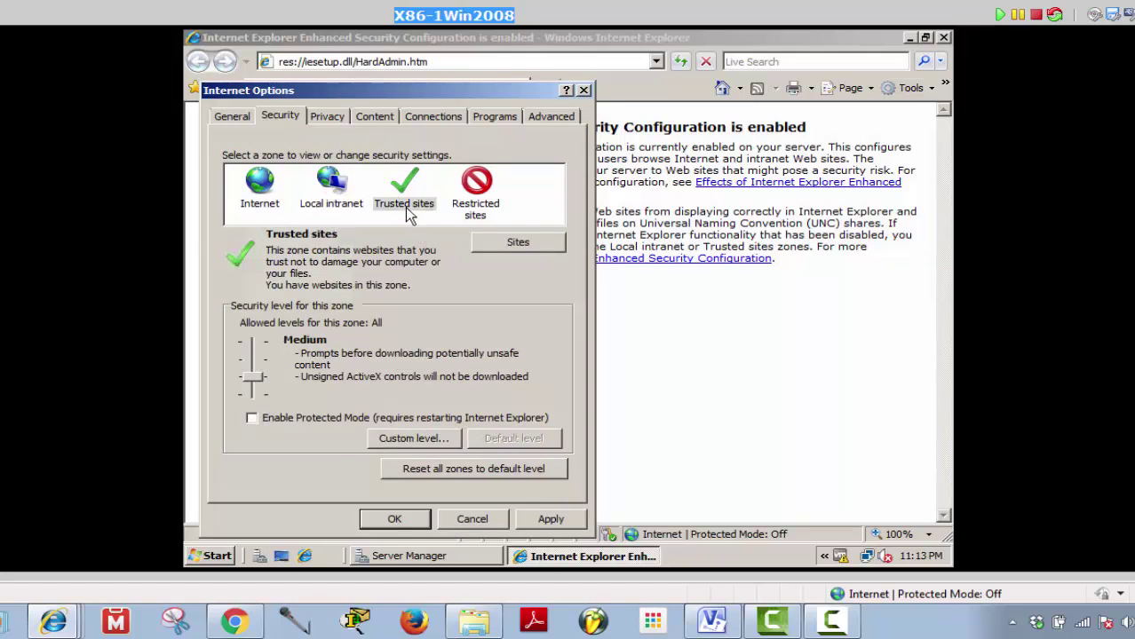
click(443, 440)
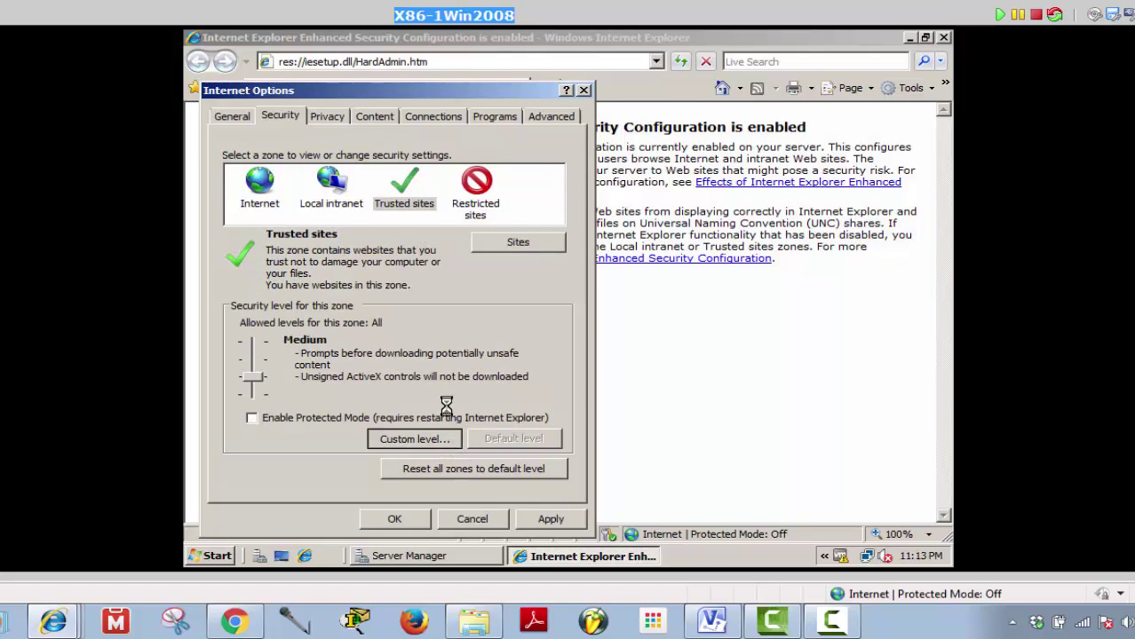
click(462, 491)
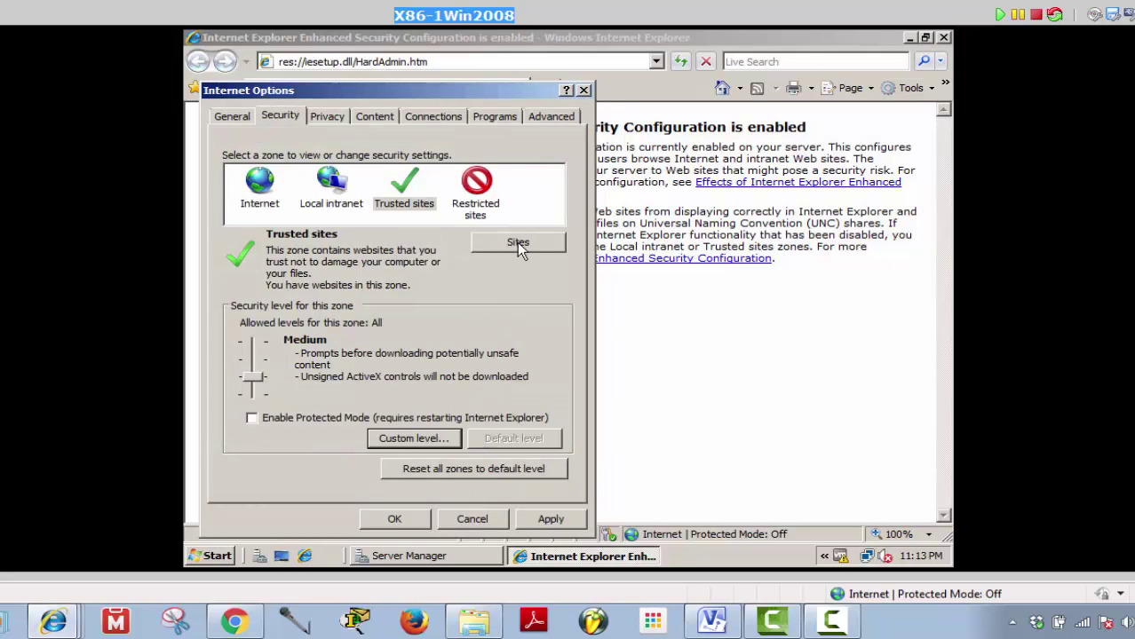
click(548, 522)
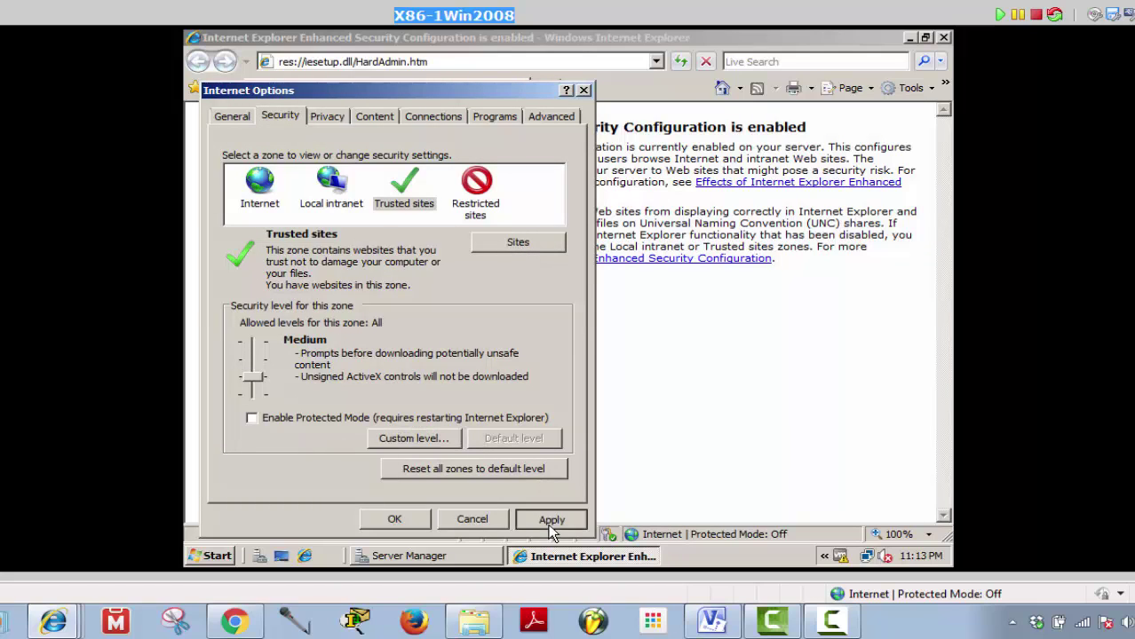
click(402, 519)
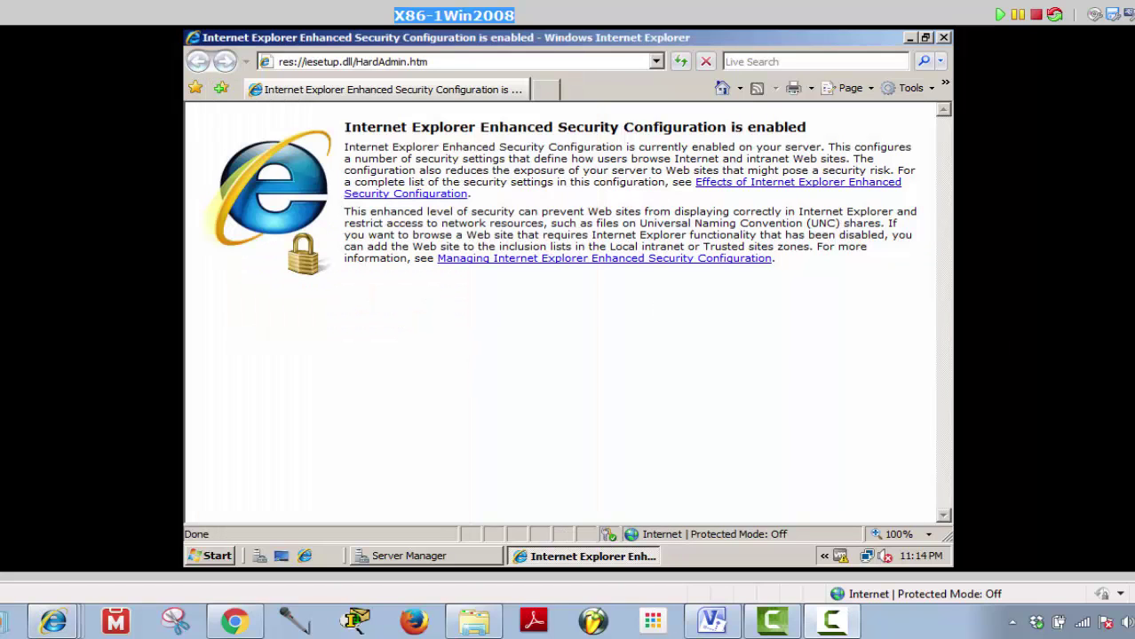
click(367, 63)
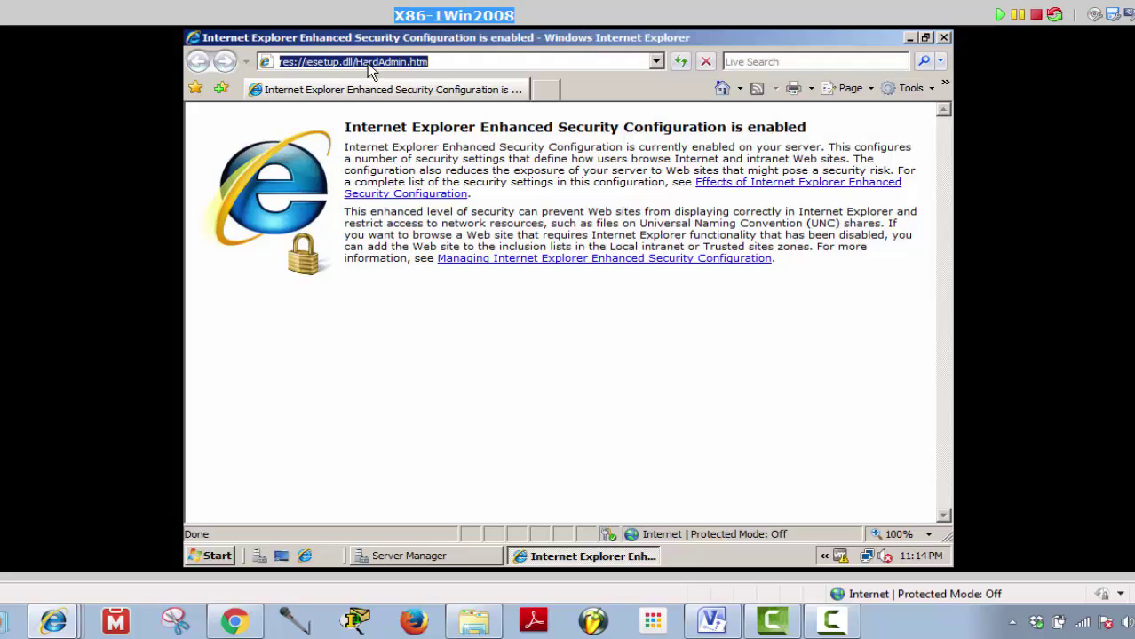
text(http)
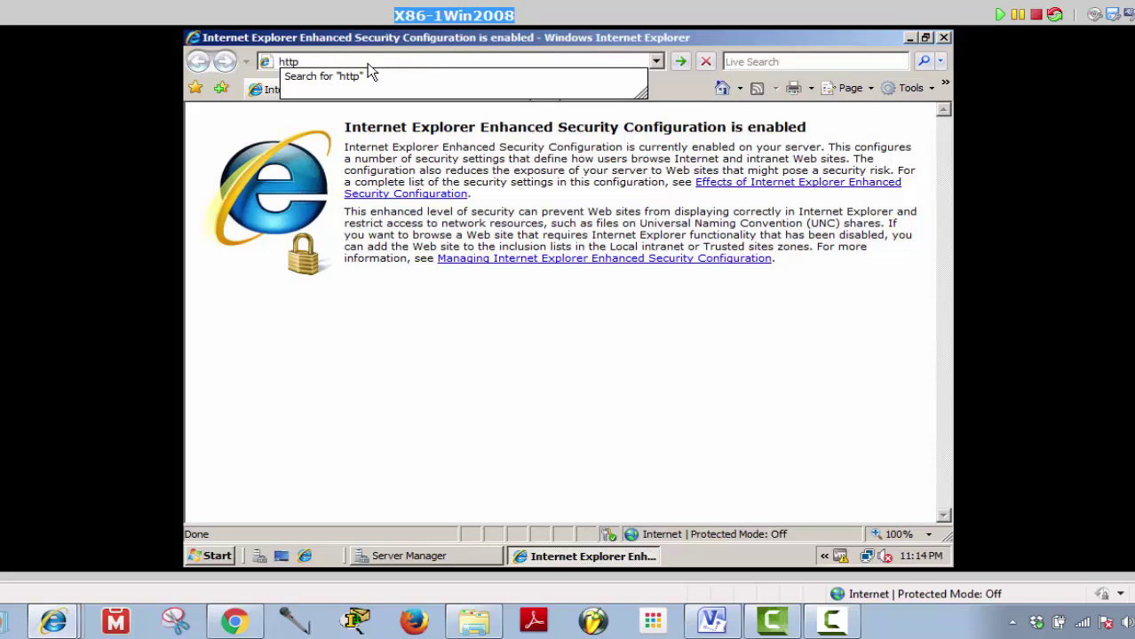
text(://)
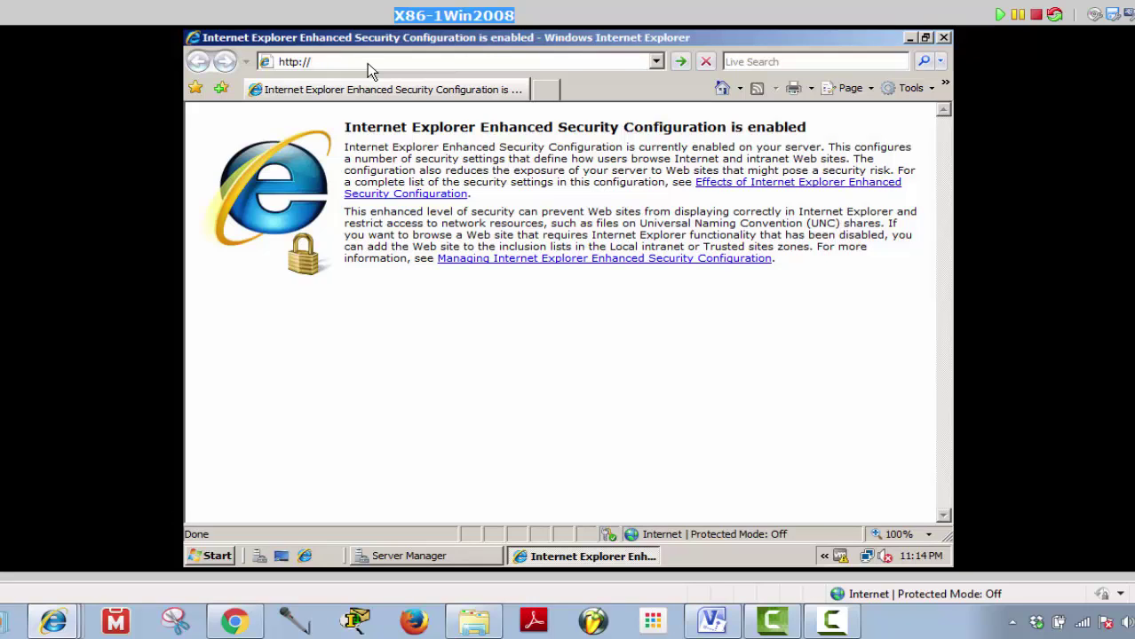
text(lo)
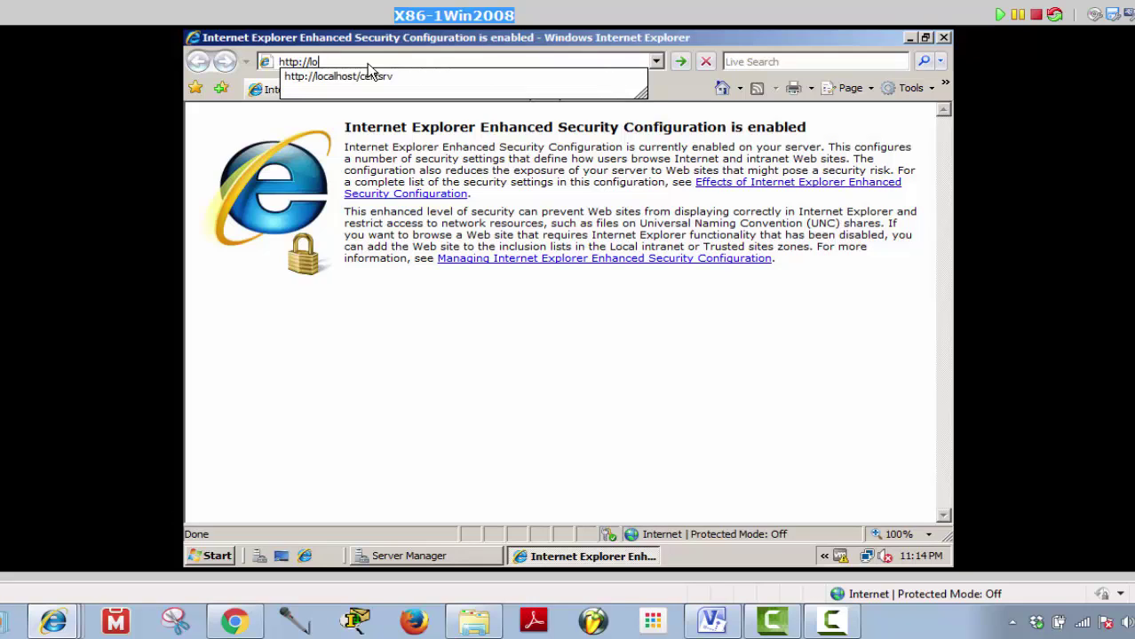
text(calhost/certsrv)
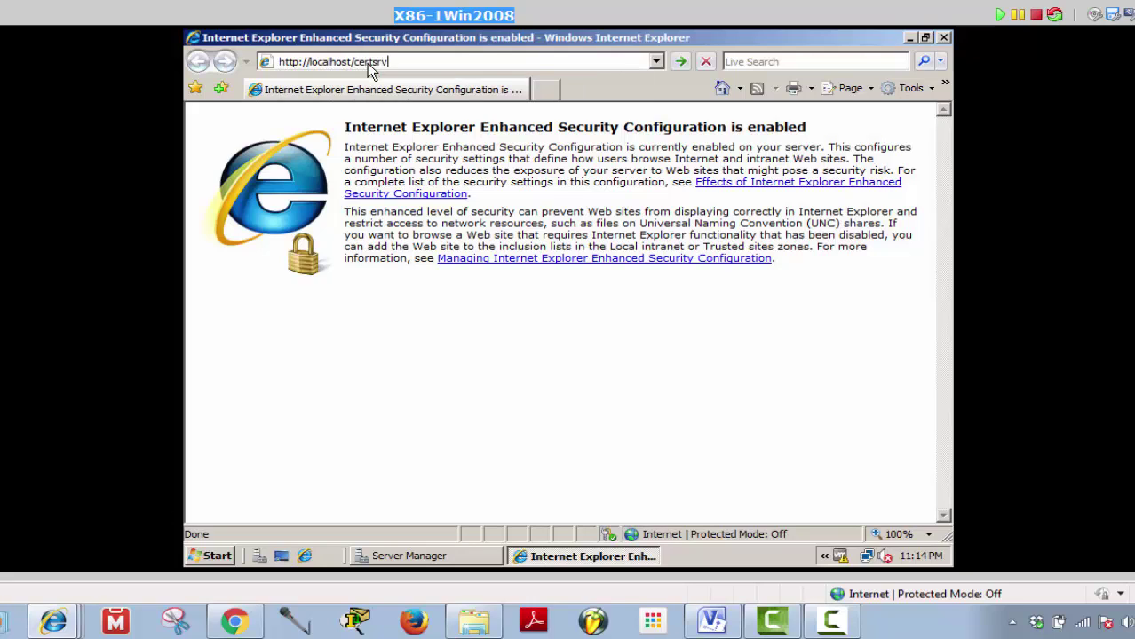
key(Return)
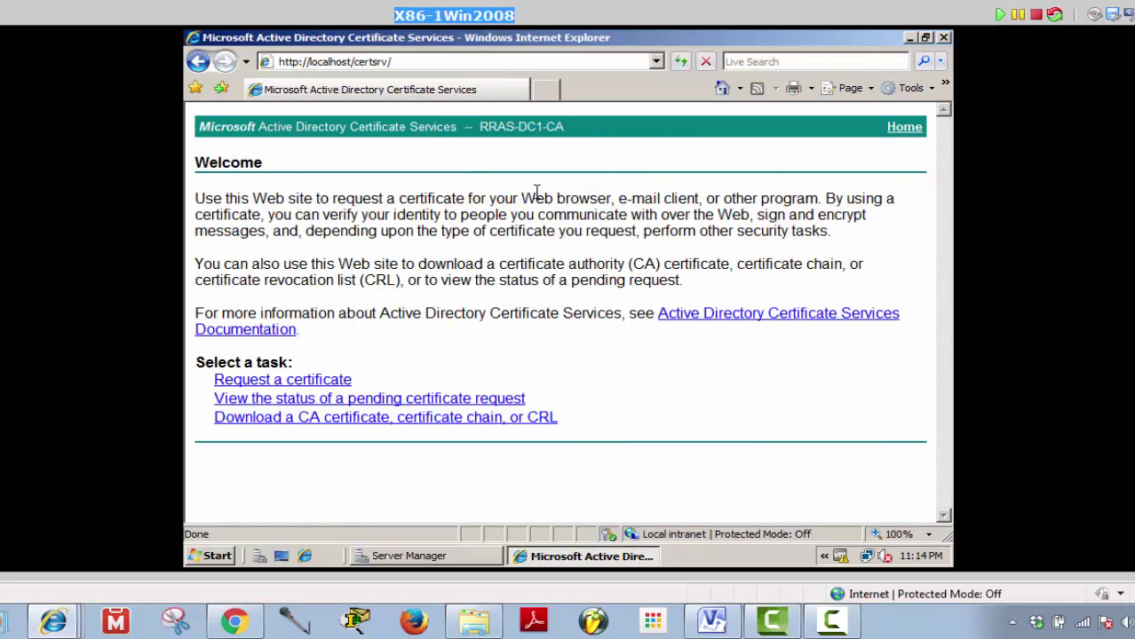
Submit an advanced certificate request with friendly name CA, install the certificate, and close the browser.
click(300, 385)
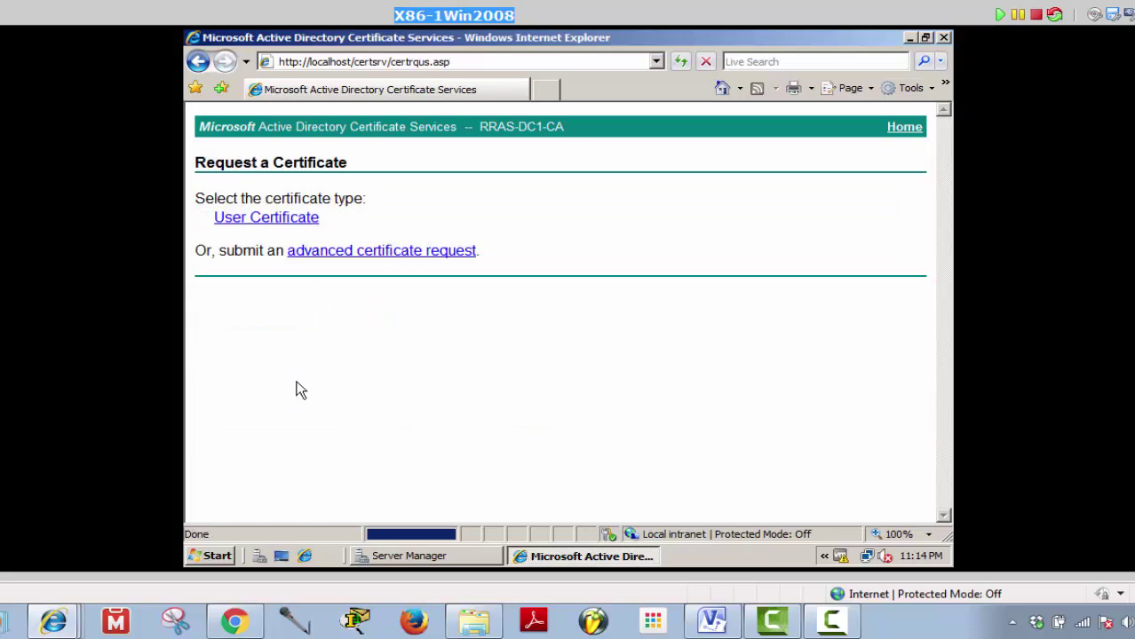
click(348, 255)
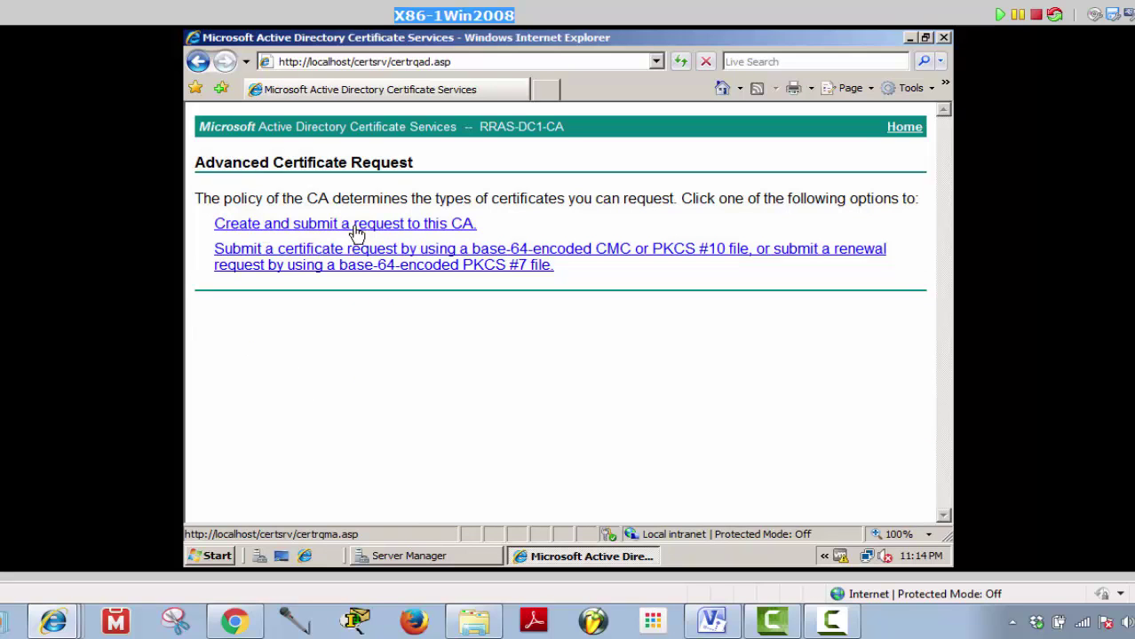
click(356, 233)
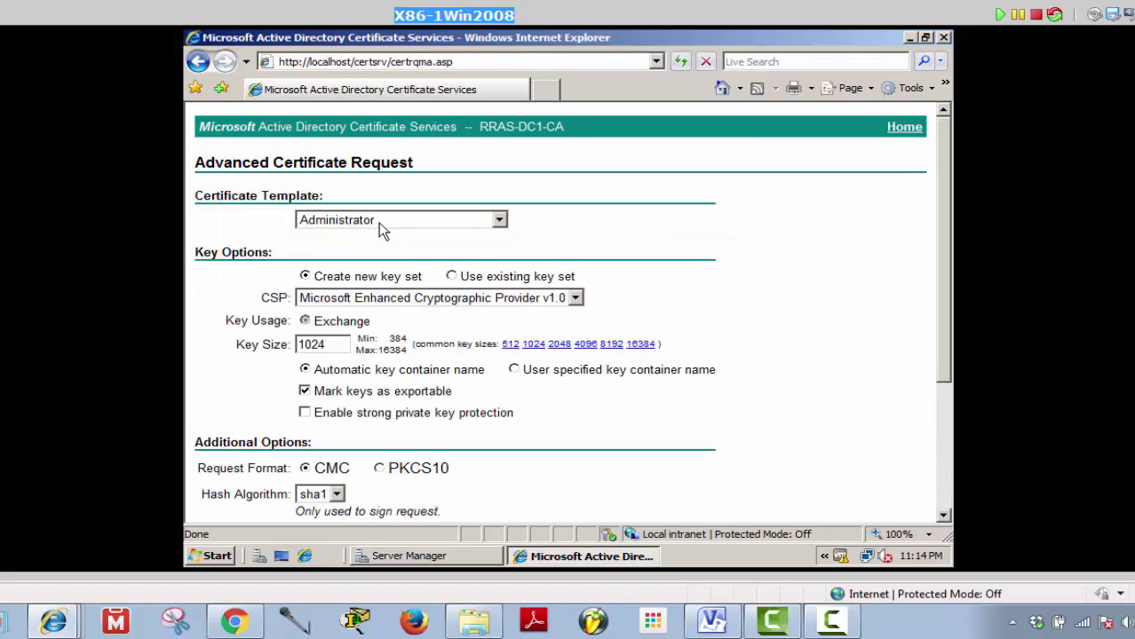
scroll(722, 302, down, 4)
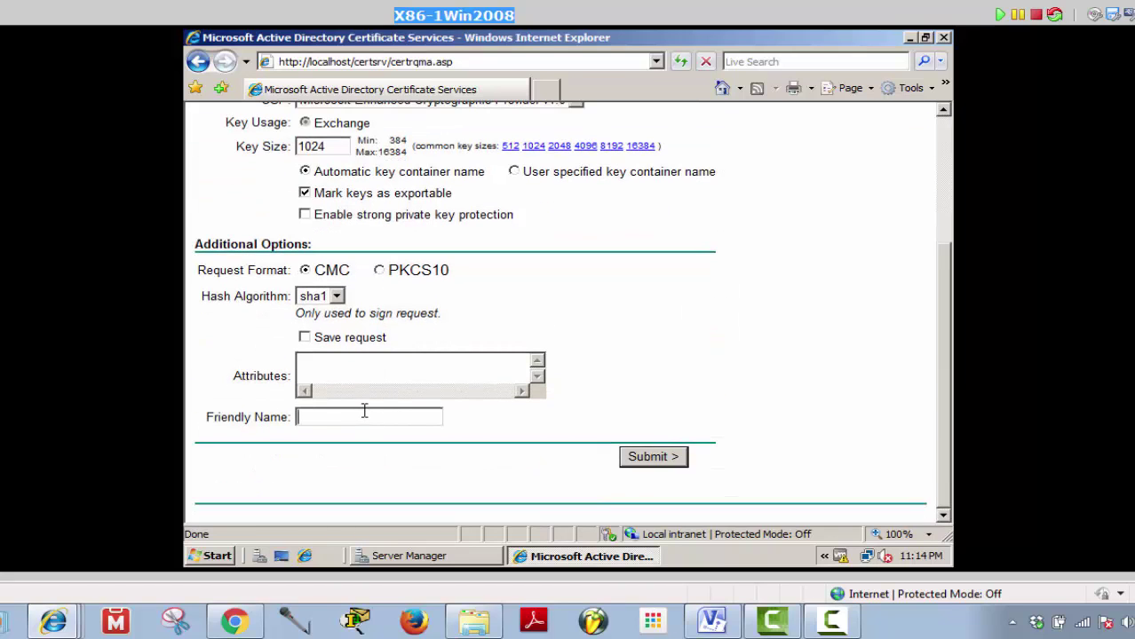
text(CA)
click(632, 461)
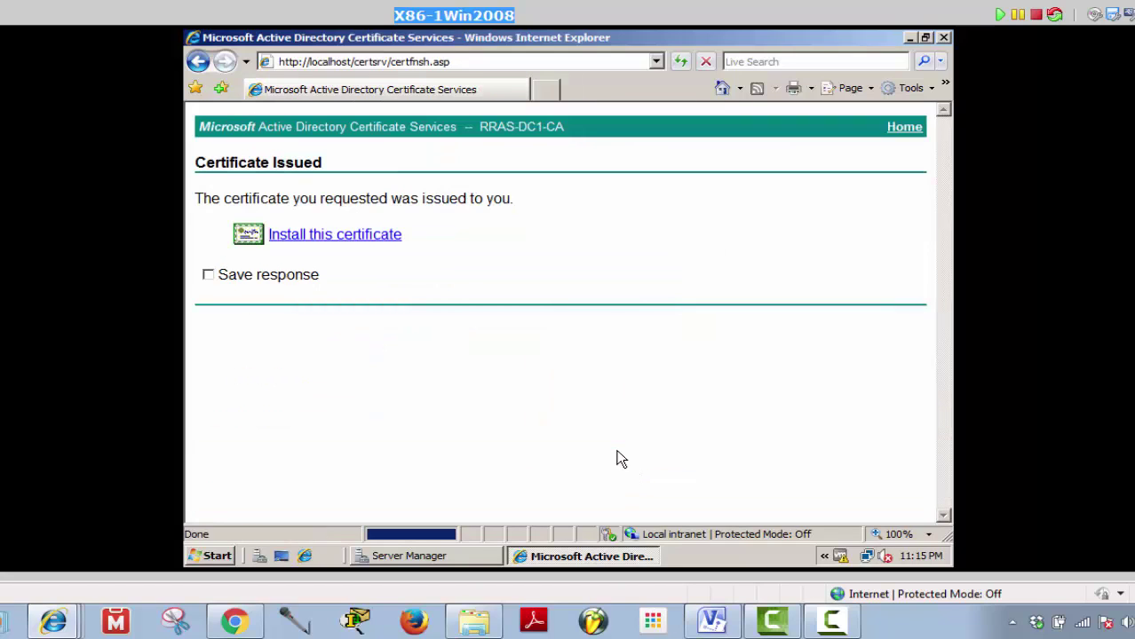
click(372, 244)
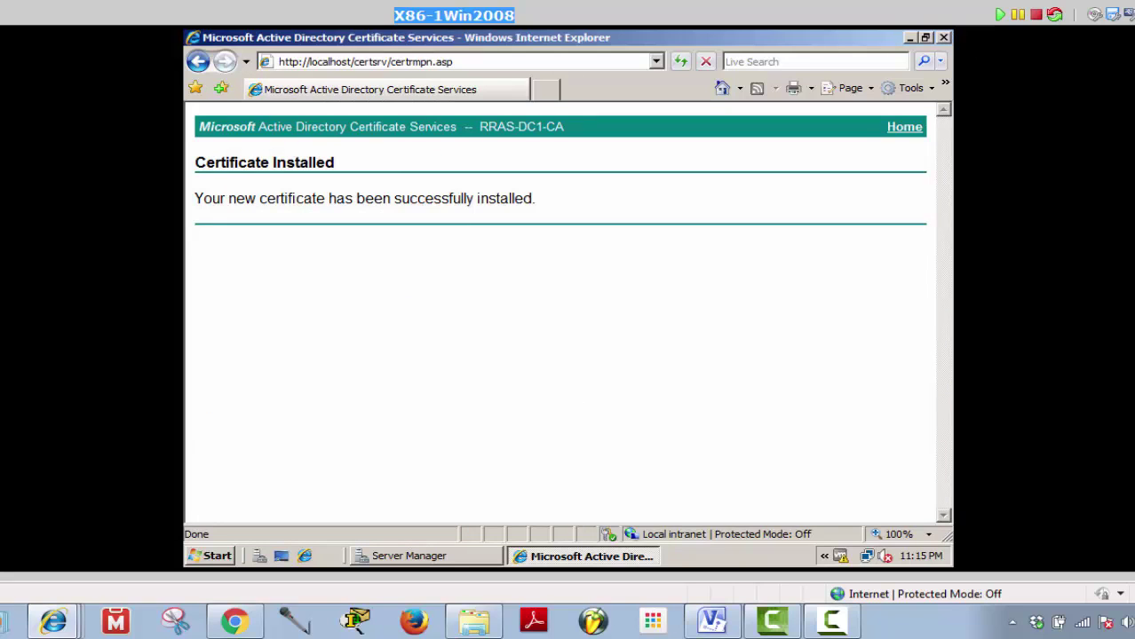
click(943, 37)
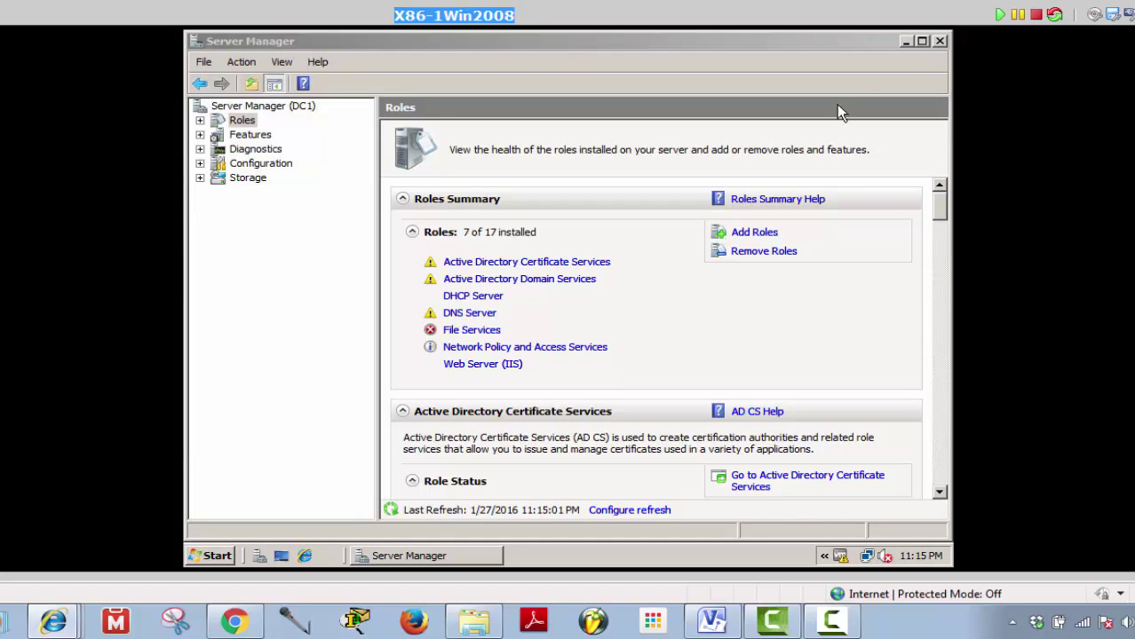
Close Server Manager and launch the management console via mmc.
click(940, 40)
click(206, 555)
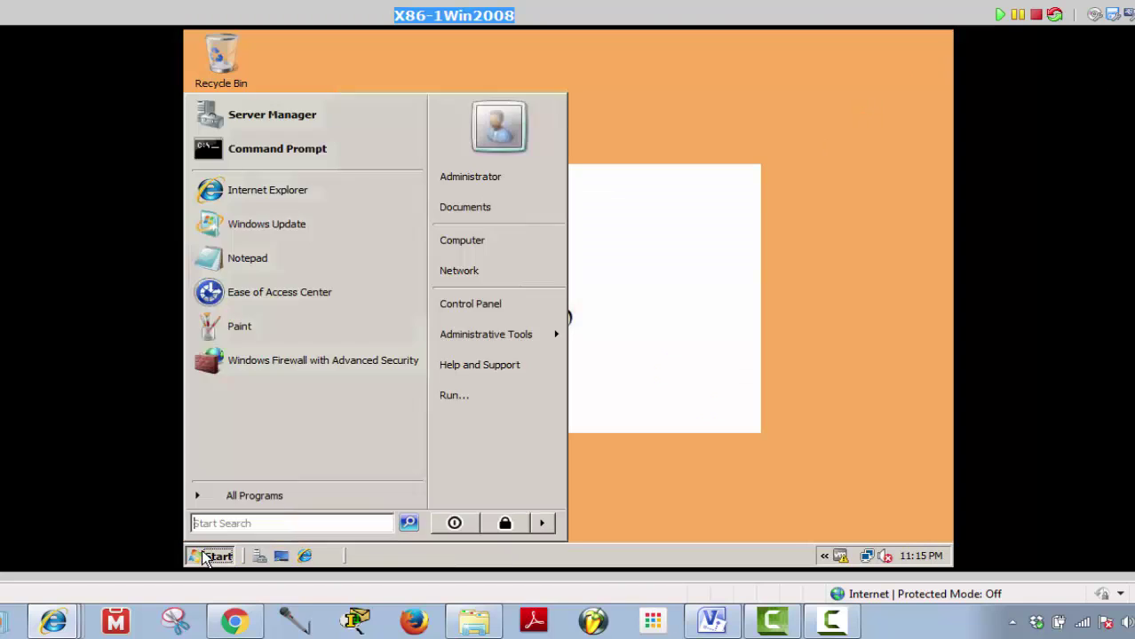
text(mmc)
key(Return)
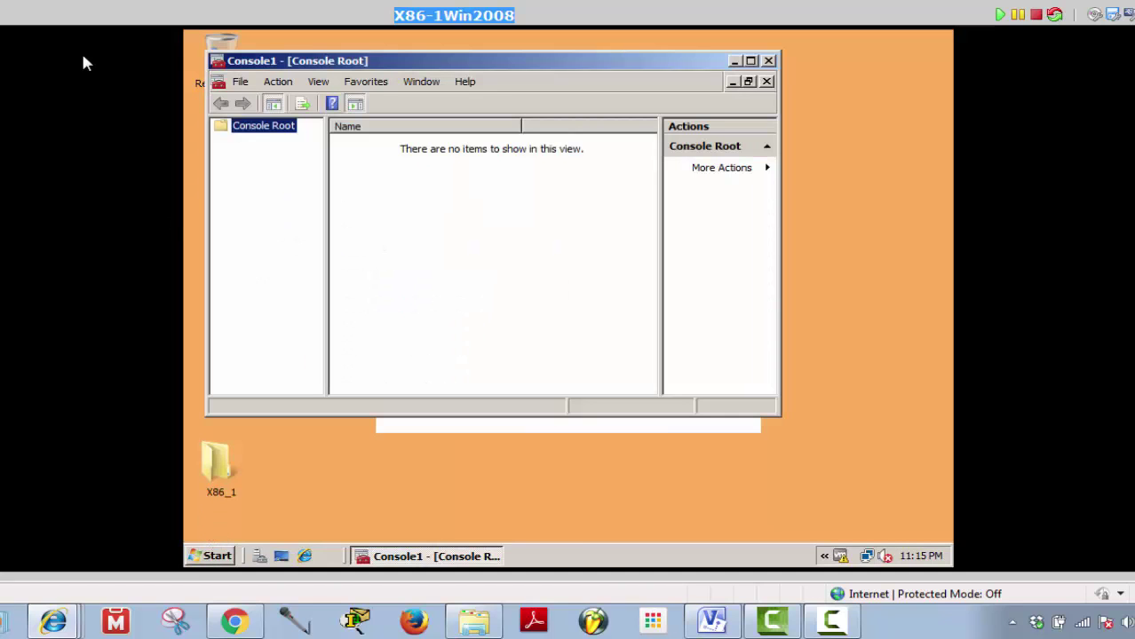
Add a Certificates snap-in for the local computer account.
click(233, 84)
click(275, 169)
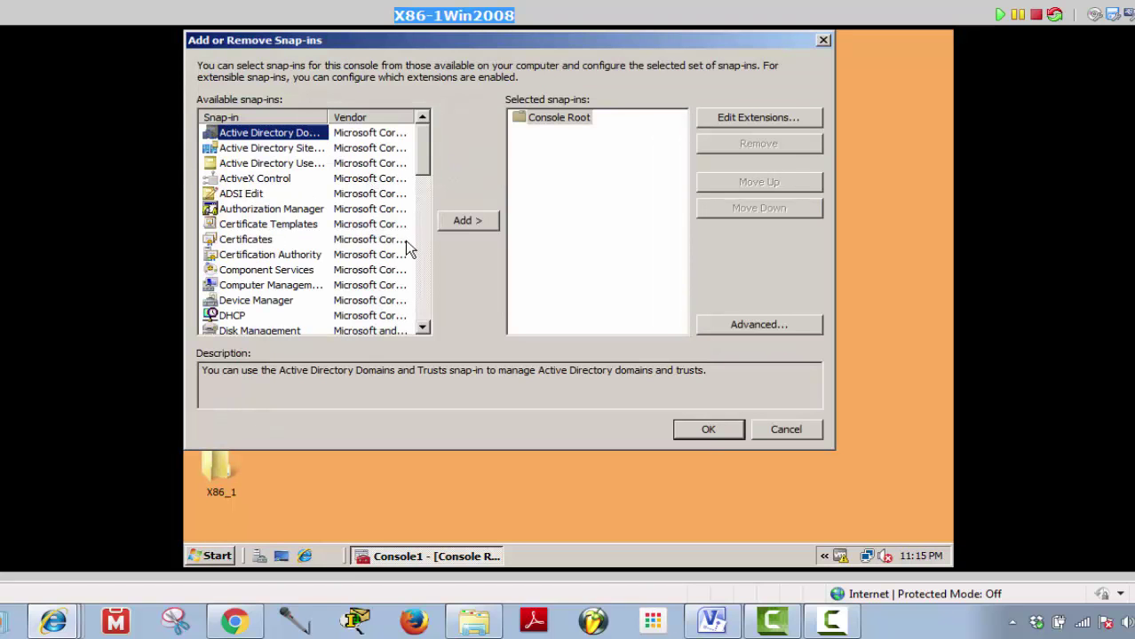
click(258, 240)
click(469, 223)
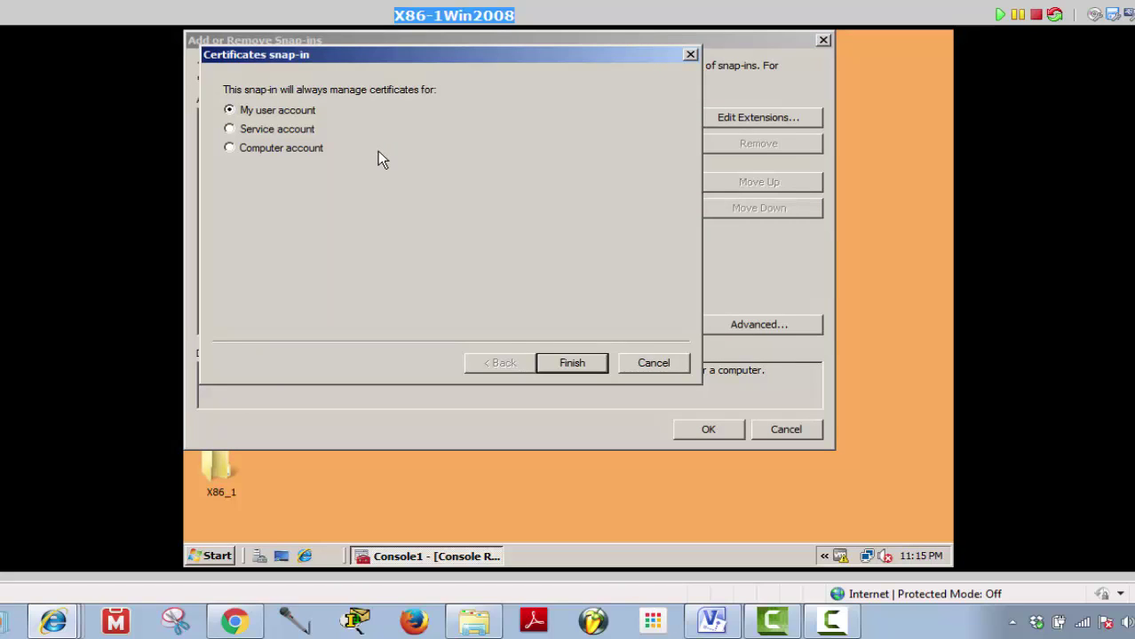
click(301, 150)
click(568, 364)
click(575, 364)
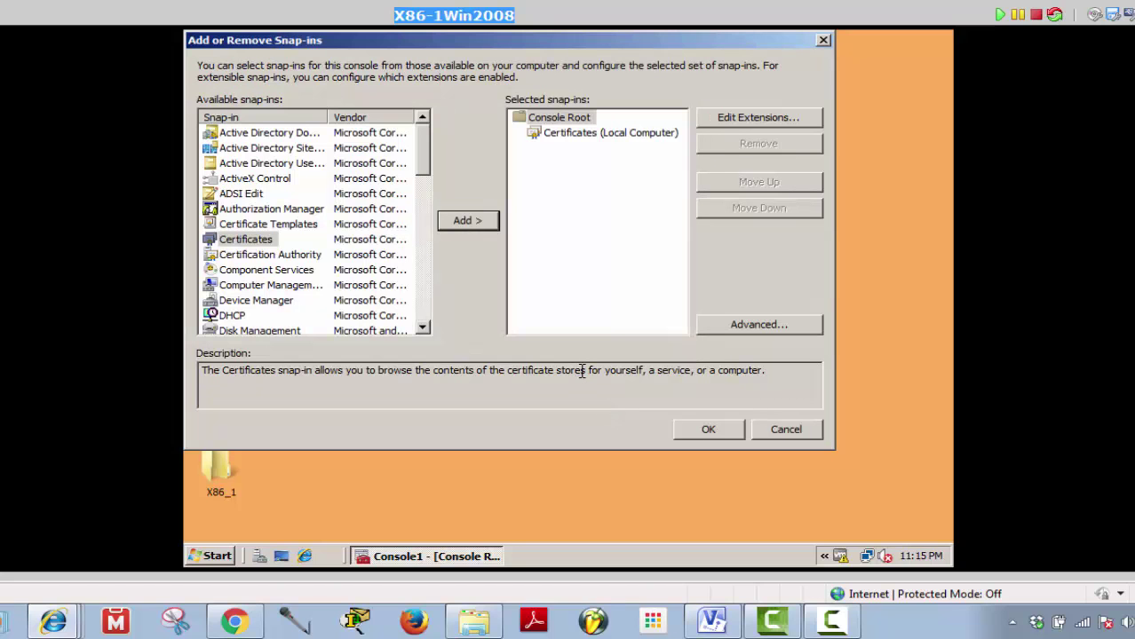
Add a second Certificates snap-in for the current user and maximize Console1.
click(469, 221)
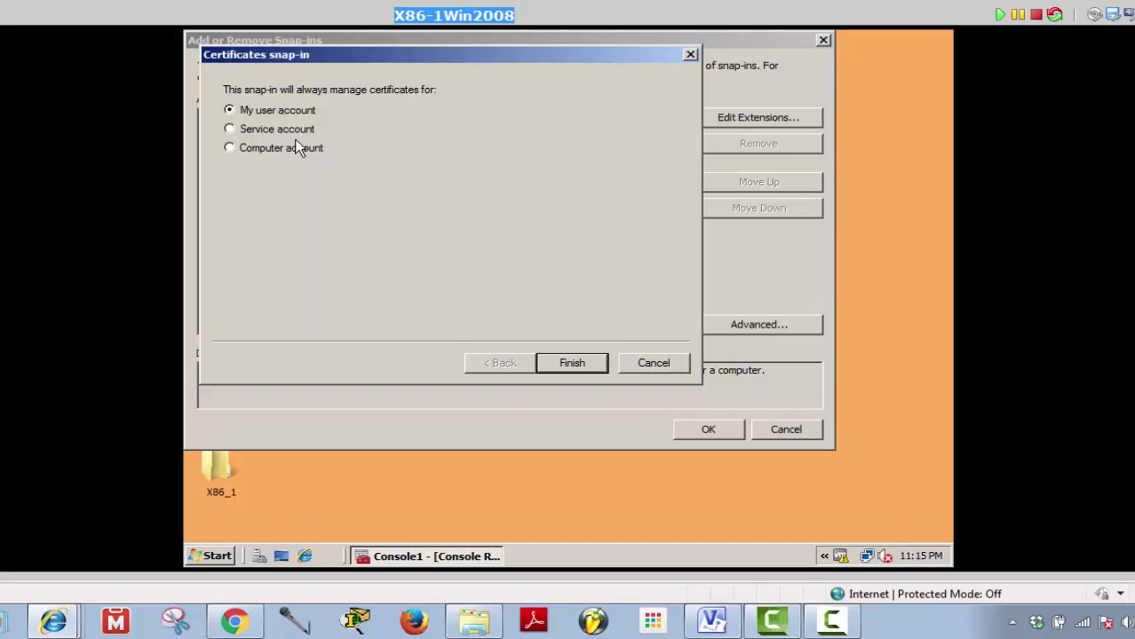
click(550, 368)
click(702, 431)
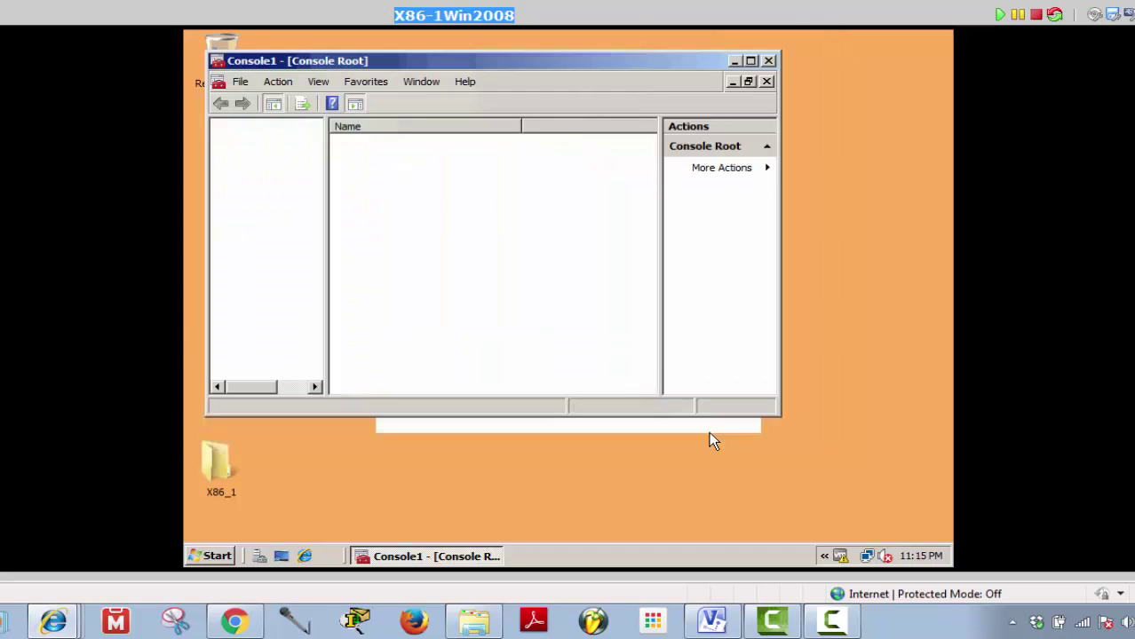
click(751, 60)
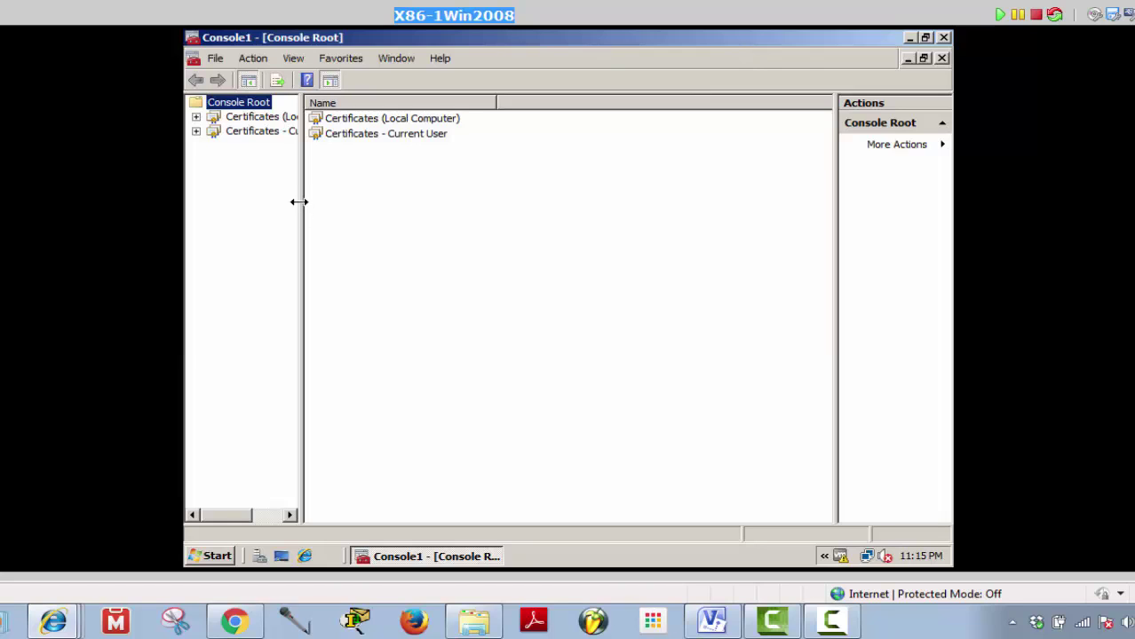
Open Current User > Personal > Certificates and delete the Administrator certificate issued by Administrator.
drag(299, 201, 435, 229)
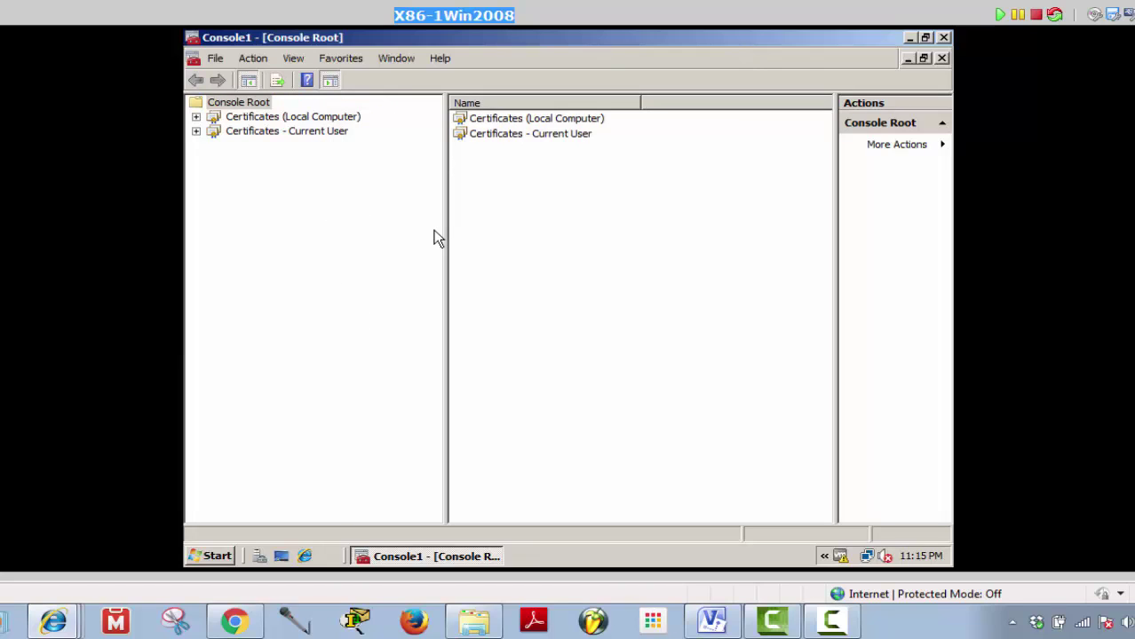
double_click(301, 117)
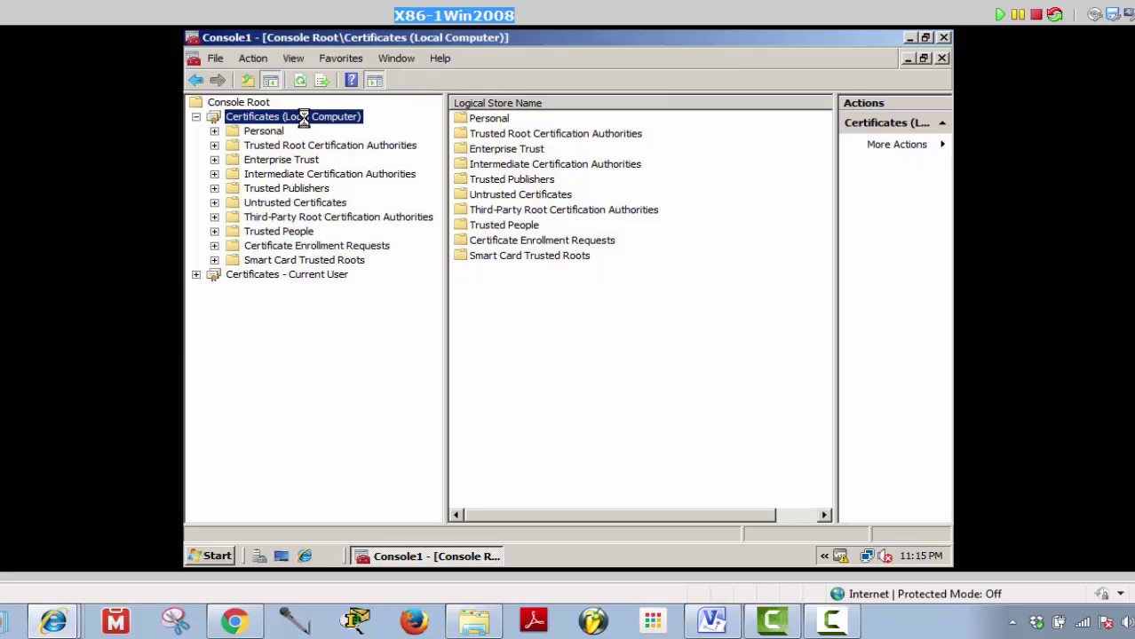
click(196, 117)
click(253, 133)
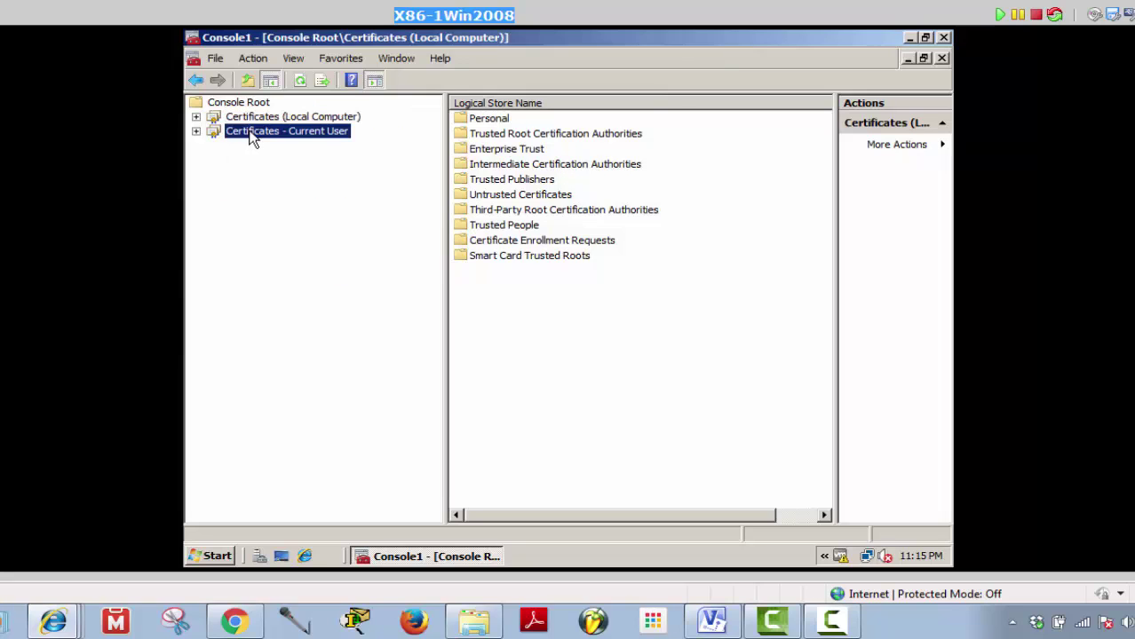
double_click(253, 136)
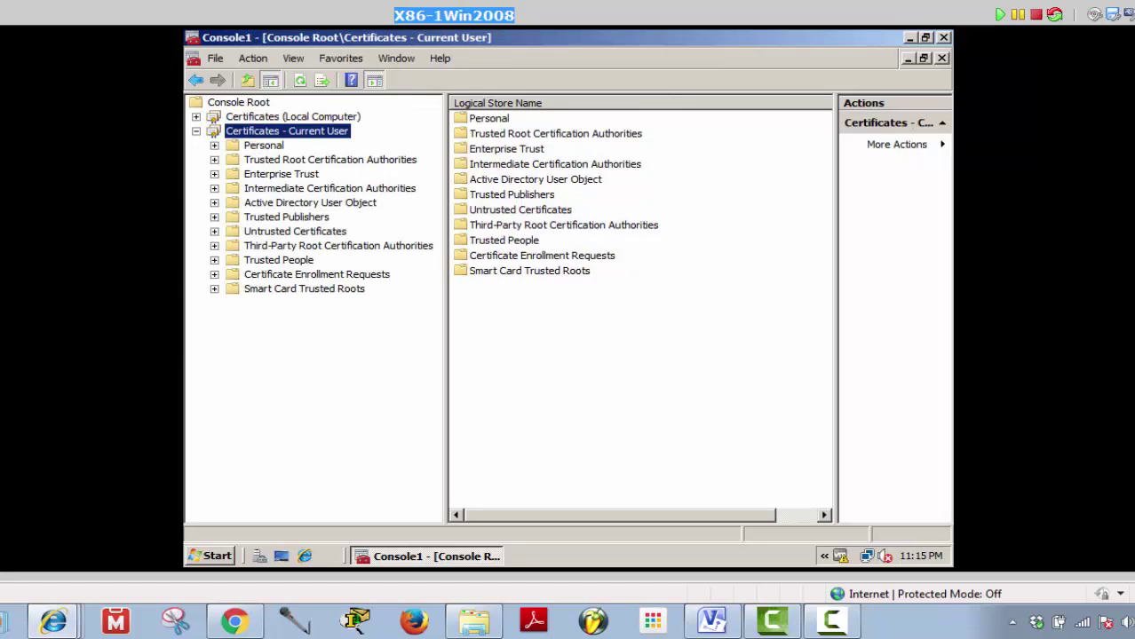
double_click(264, 145)
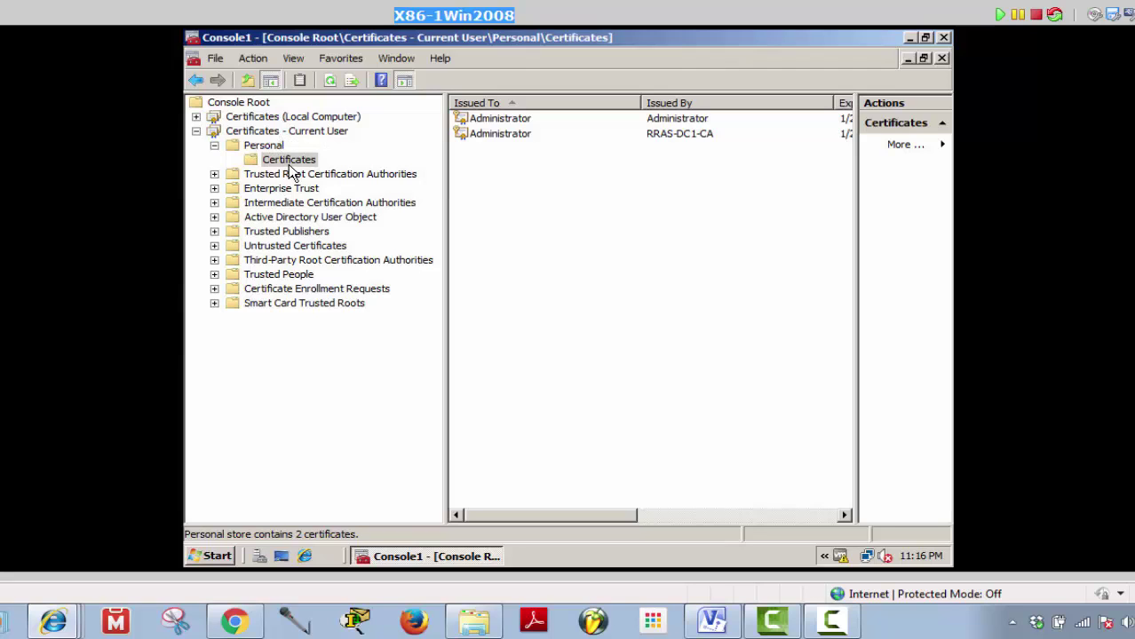
click(645, 125)
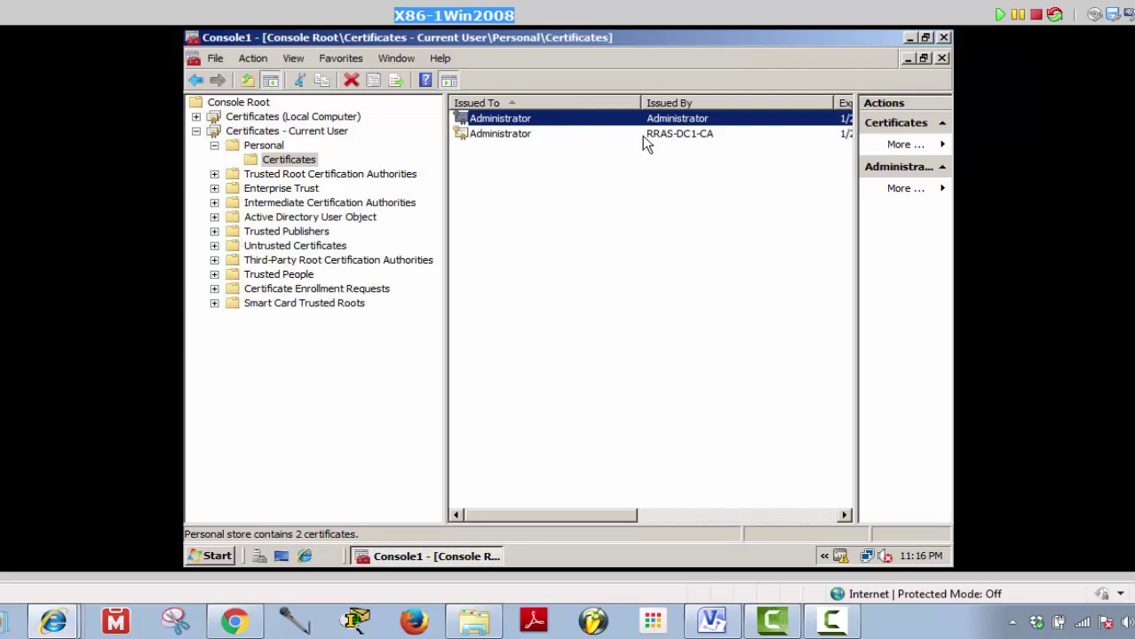
click(351, 80)
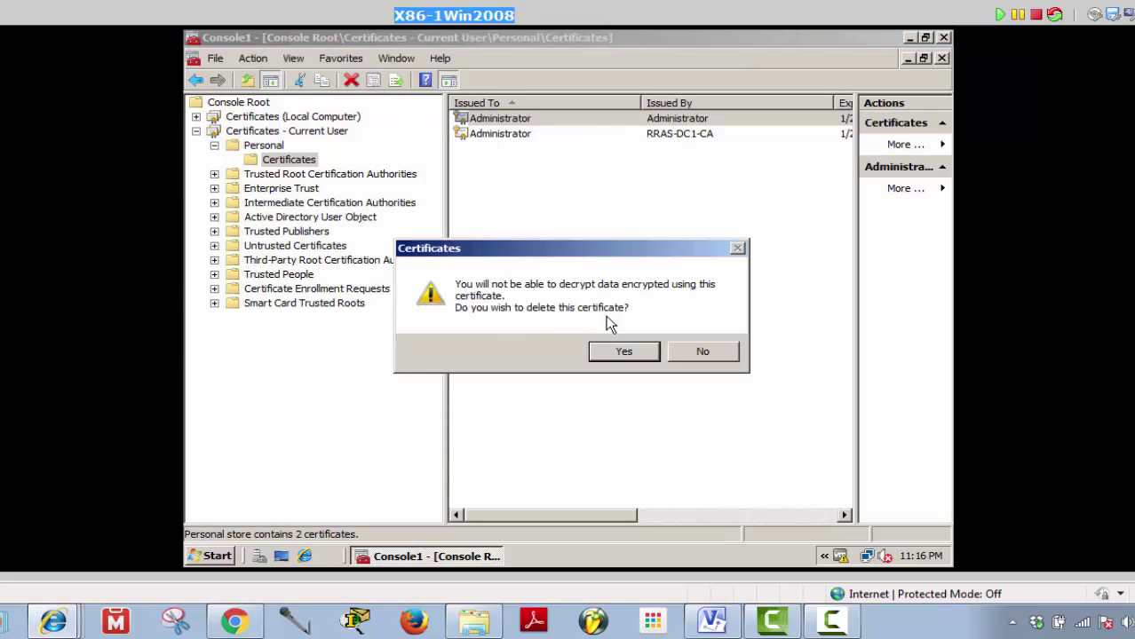
click(620, 351)
Inspect the properties and details of the remaining RRAS-DC1-CA-issued Administrator certificate.
click(536, 128)
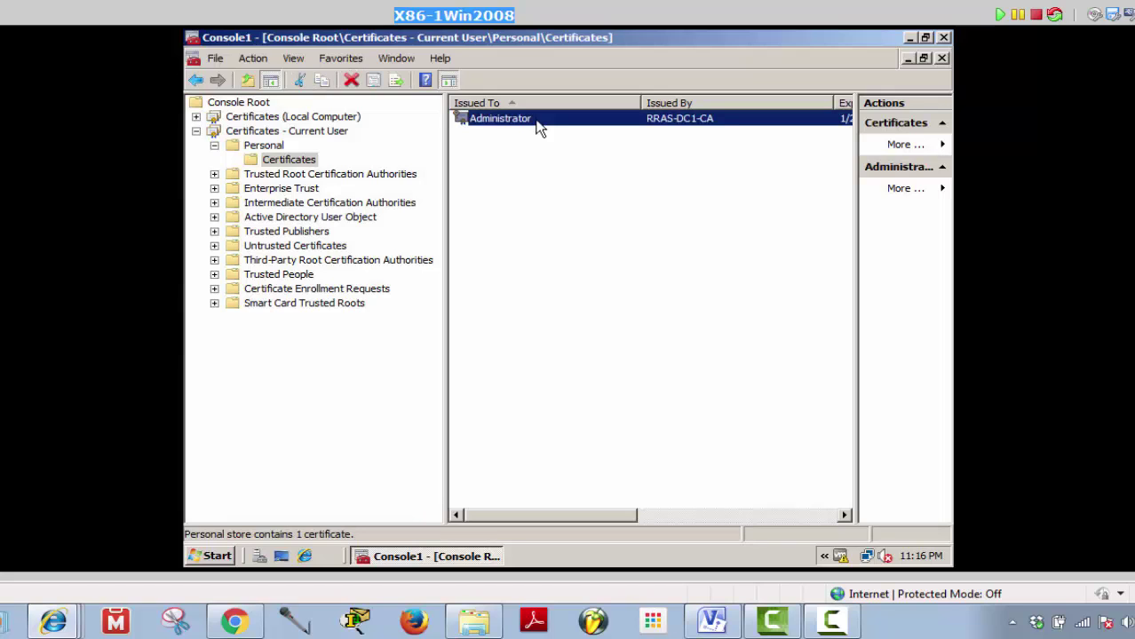
right_click(536, 128)
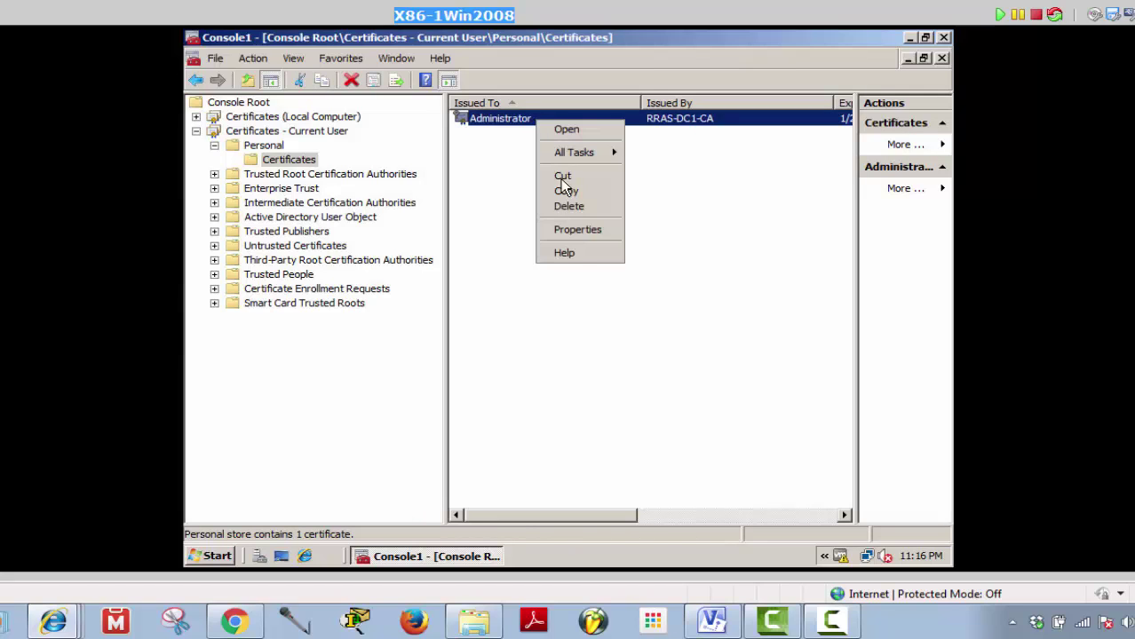
click(593, 230)
click(470, 94)
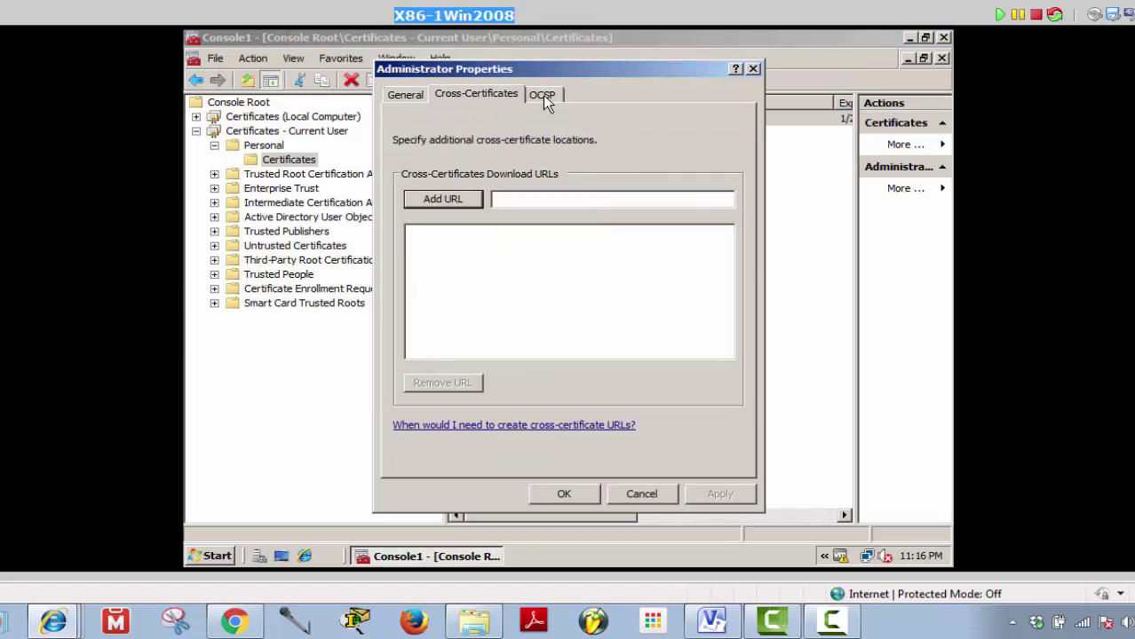
click(541, 95)
click(752, 70)
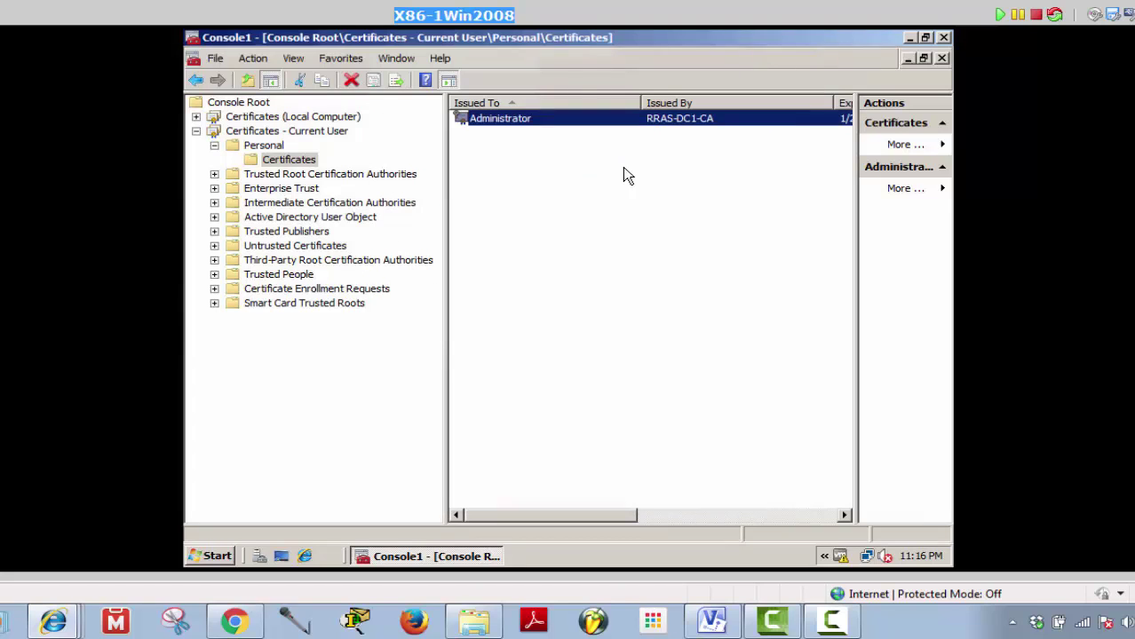
double_click(569, 118)
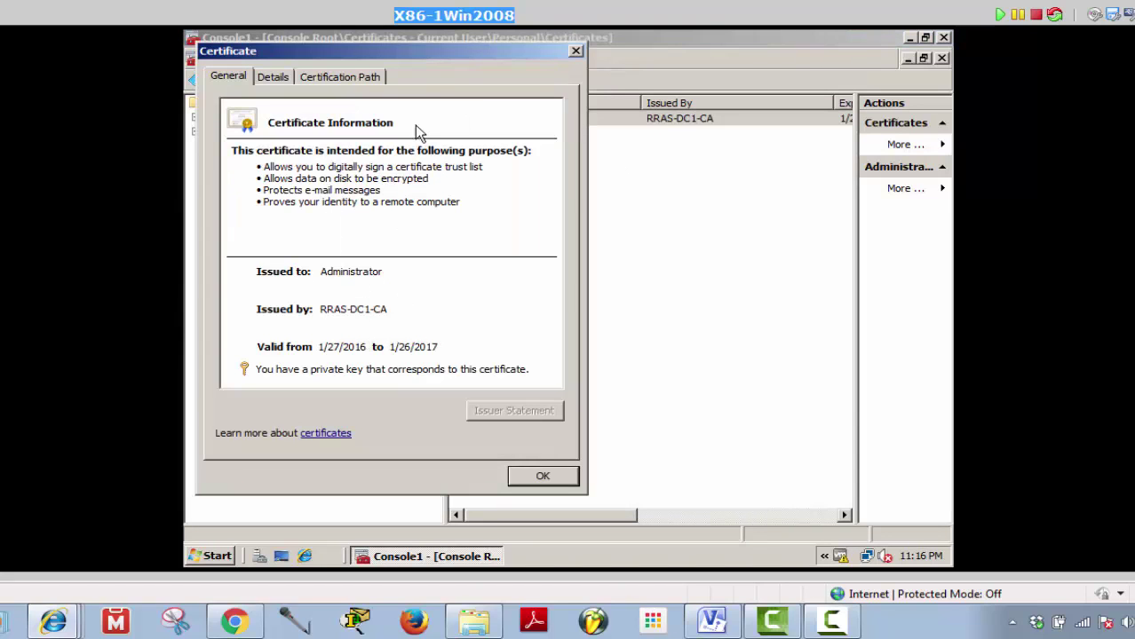
drag(444, 54, 680, 52)
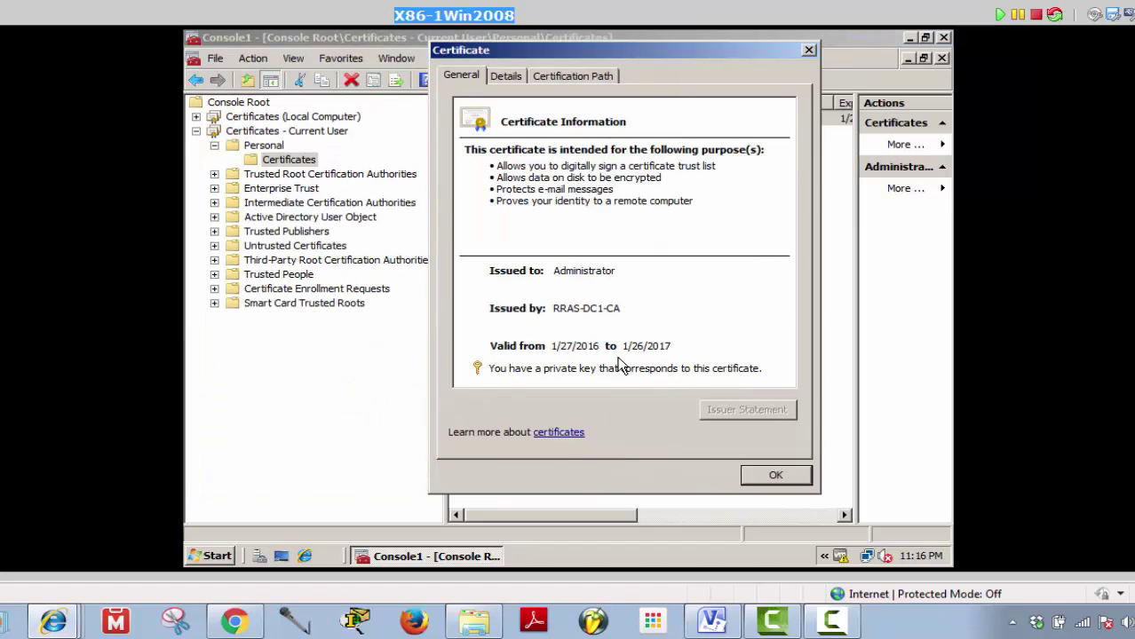
click(781, 474)
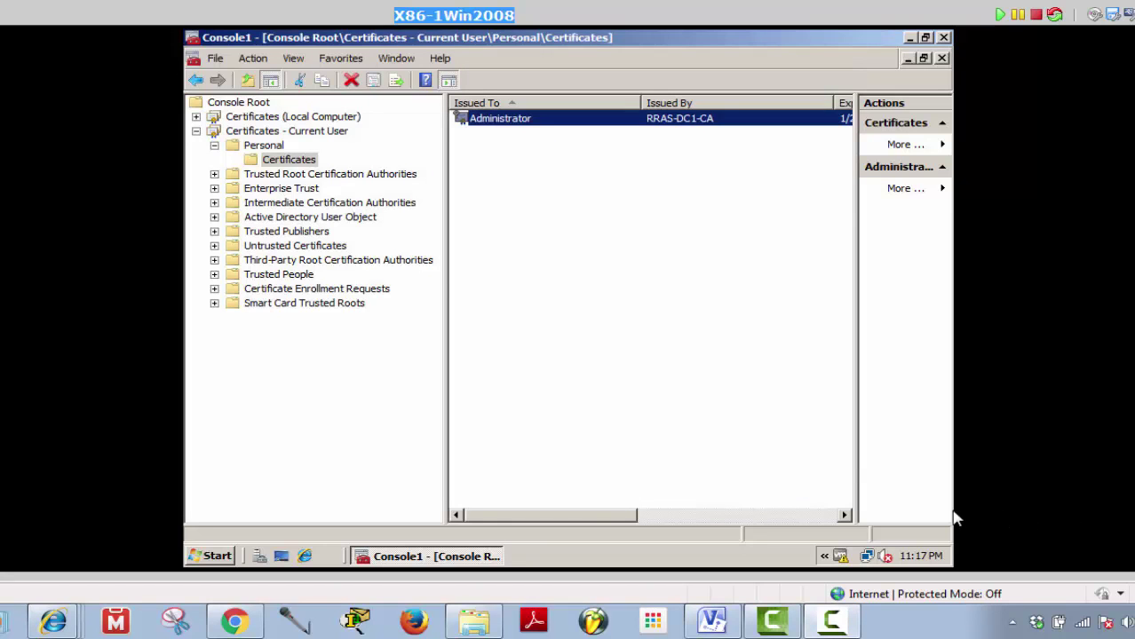
View the certificates in Local Computer > Personal > Certificates.
double_click(278, 122)
double_click(278, 131)
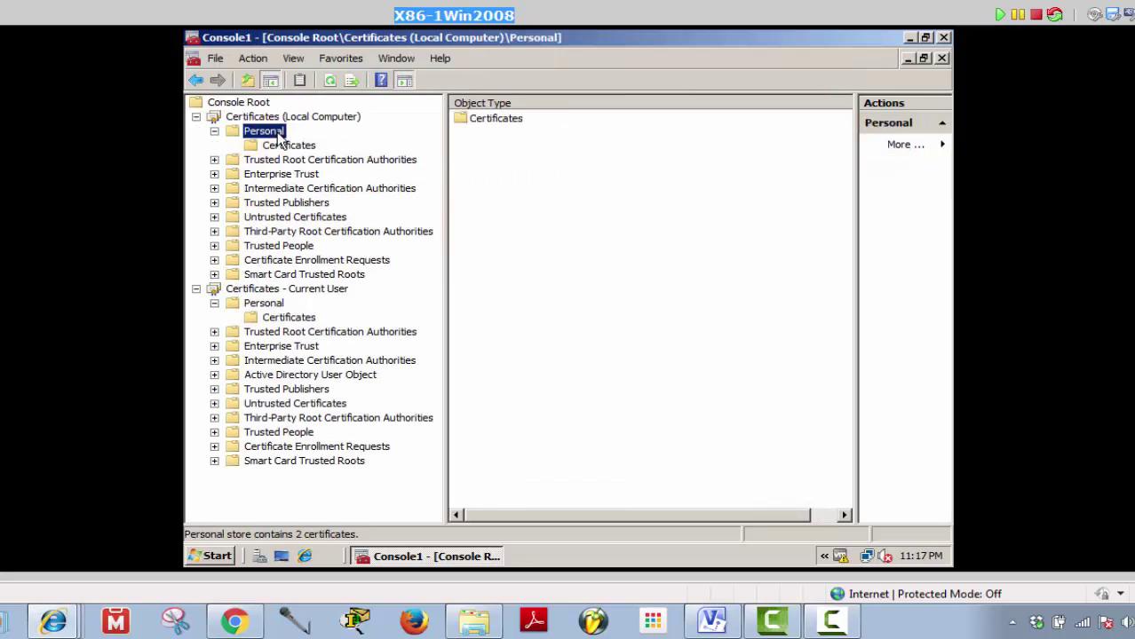
click(296, 148)
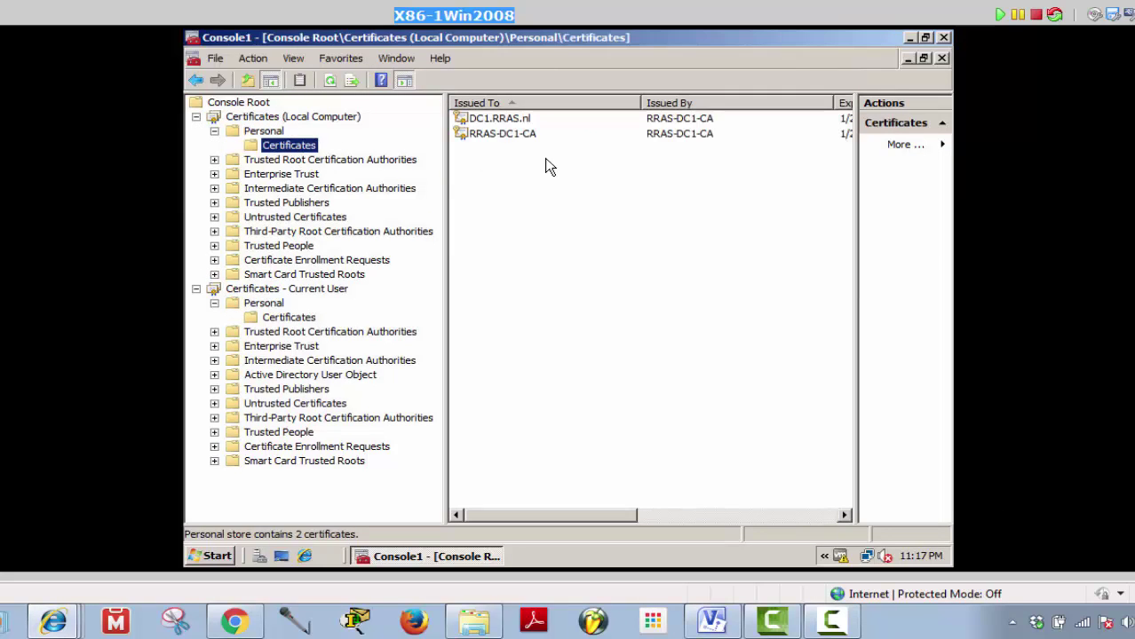
drag(605, 519, 739, 513)
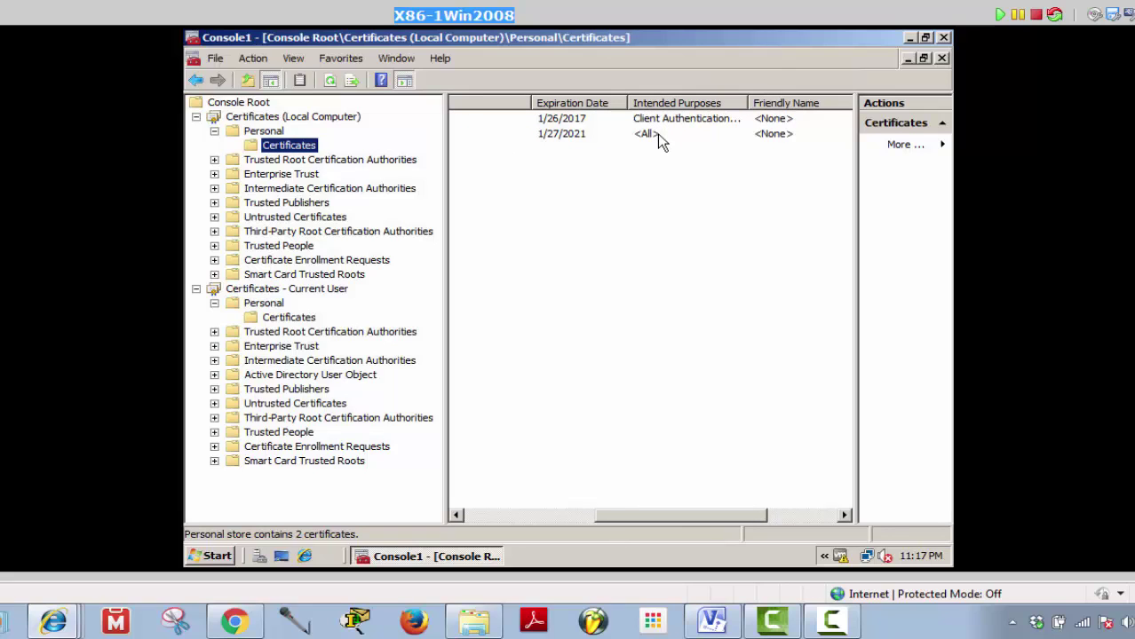
drag(622, 516, 496, 513)
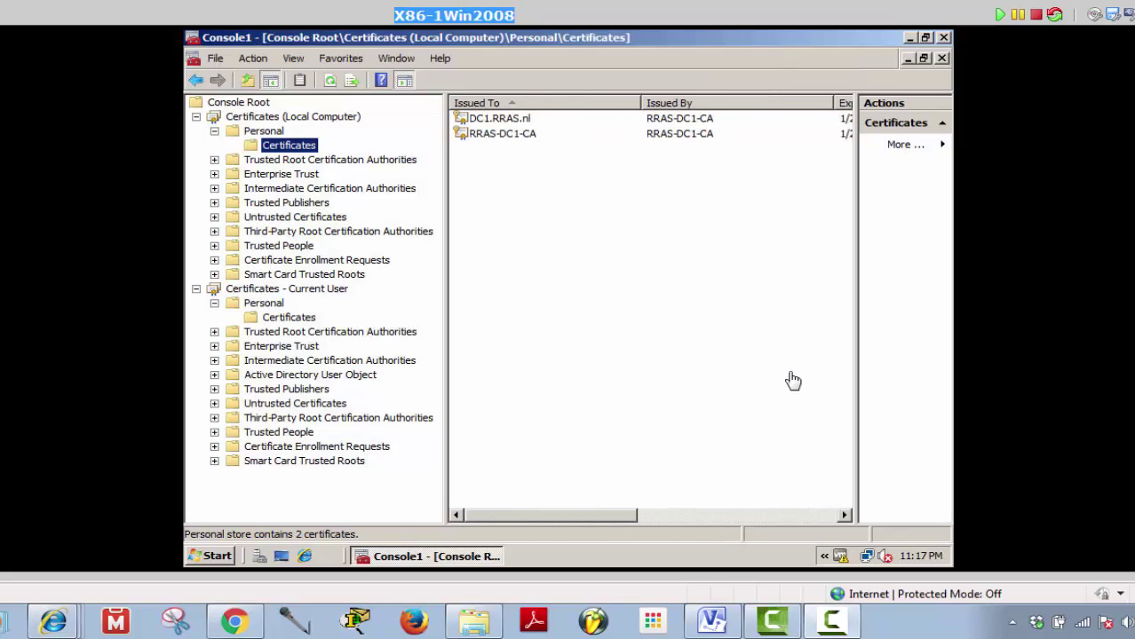
Save the console as Console1 on the Desktop and minimize it.
click(213, 59)
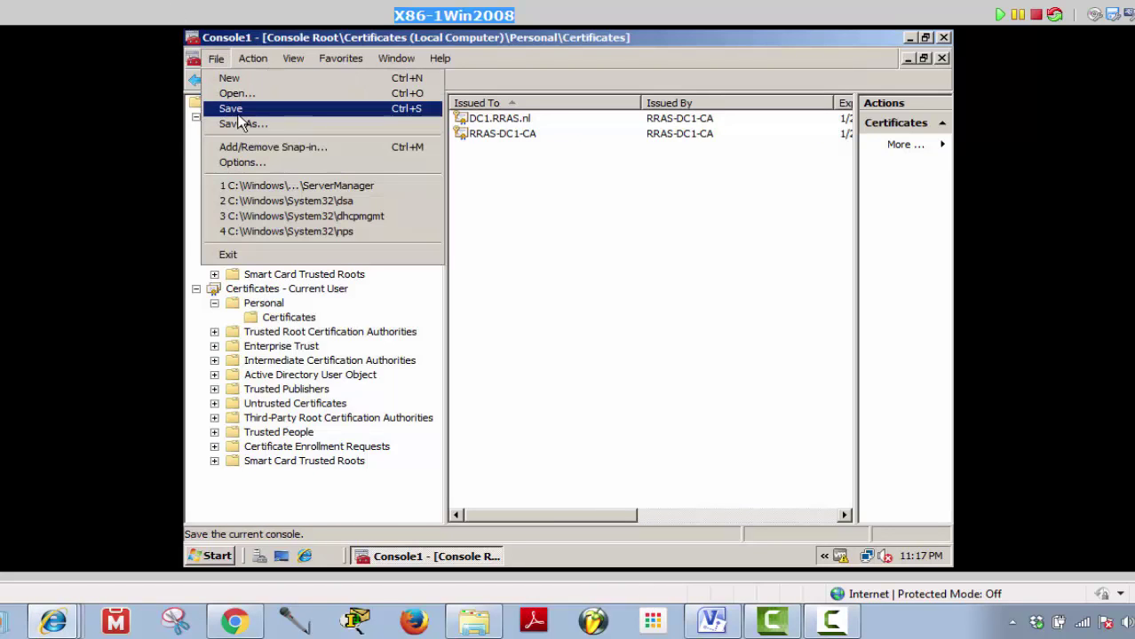
click(232, 109)
click(349, 257)
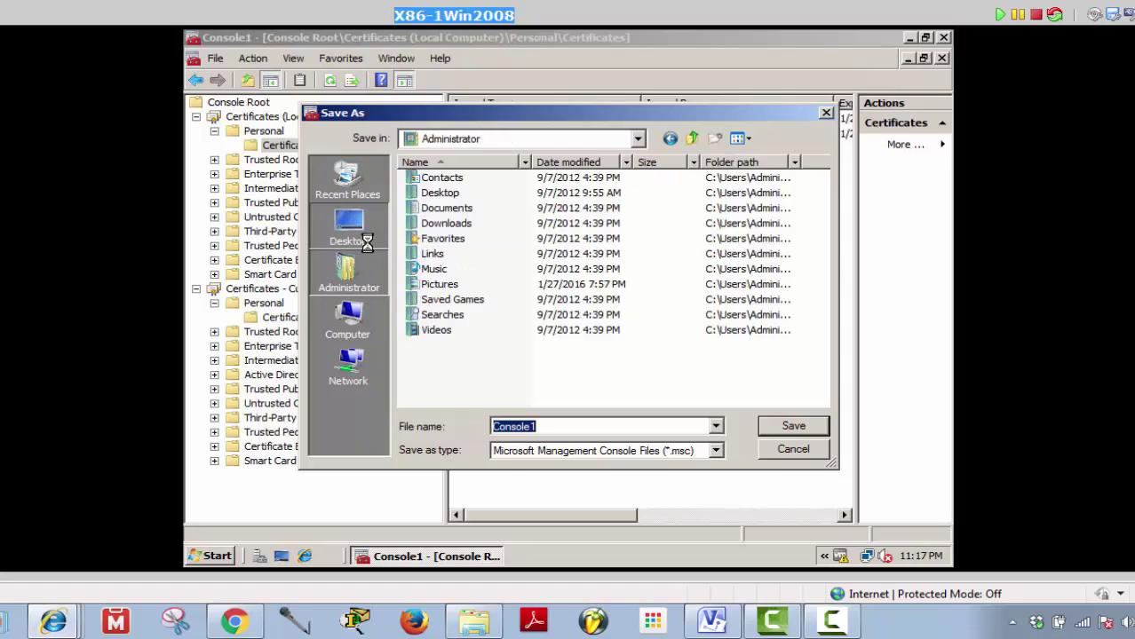
click(351, 233)
click(793, 427)
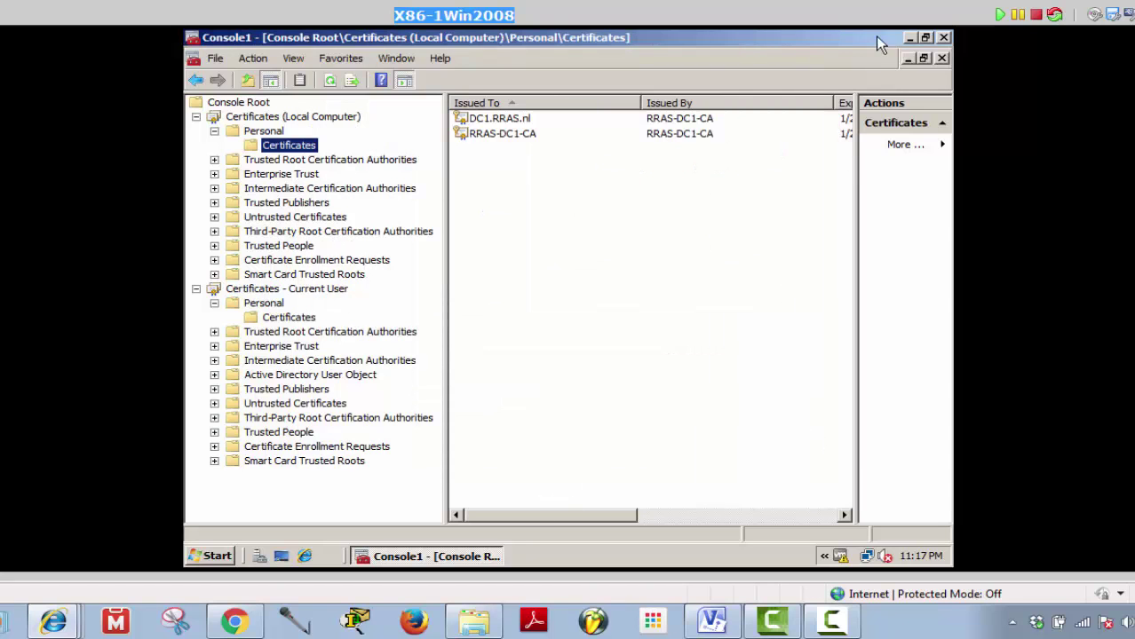
click(909, 40)
Launch Server Manager and select Roles > Active Directory Certificate Services > Certificate Templates.
click(218, 556)
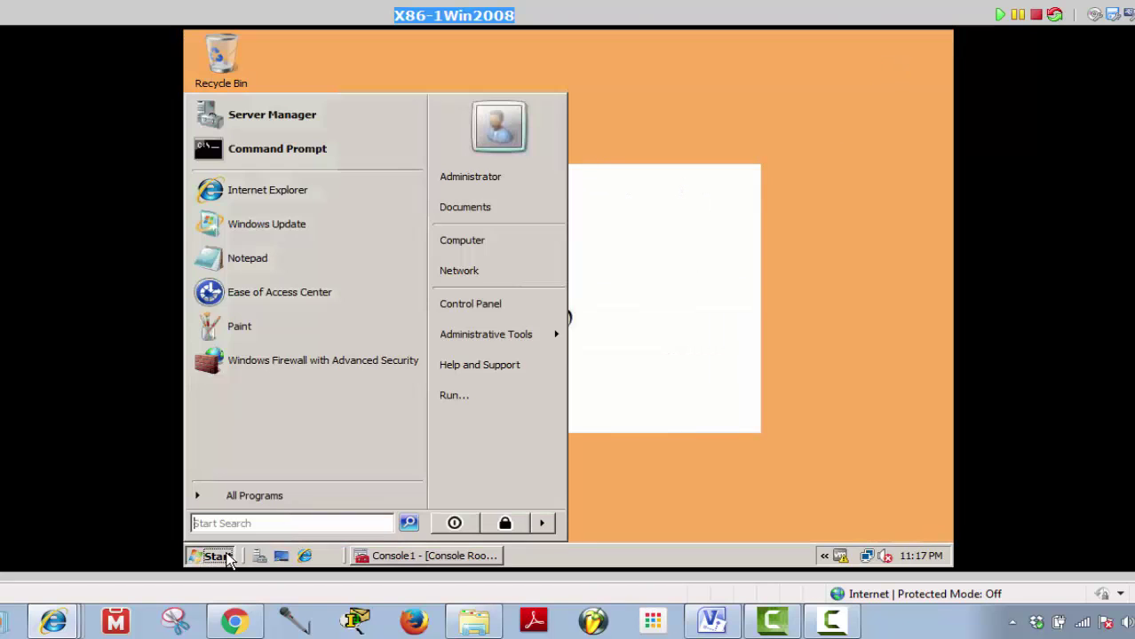
mouse_move(486, 338)
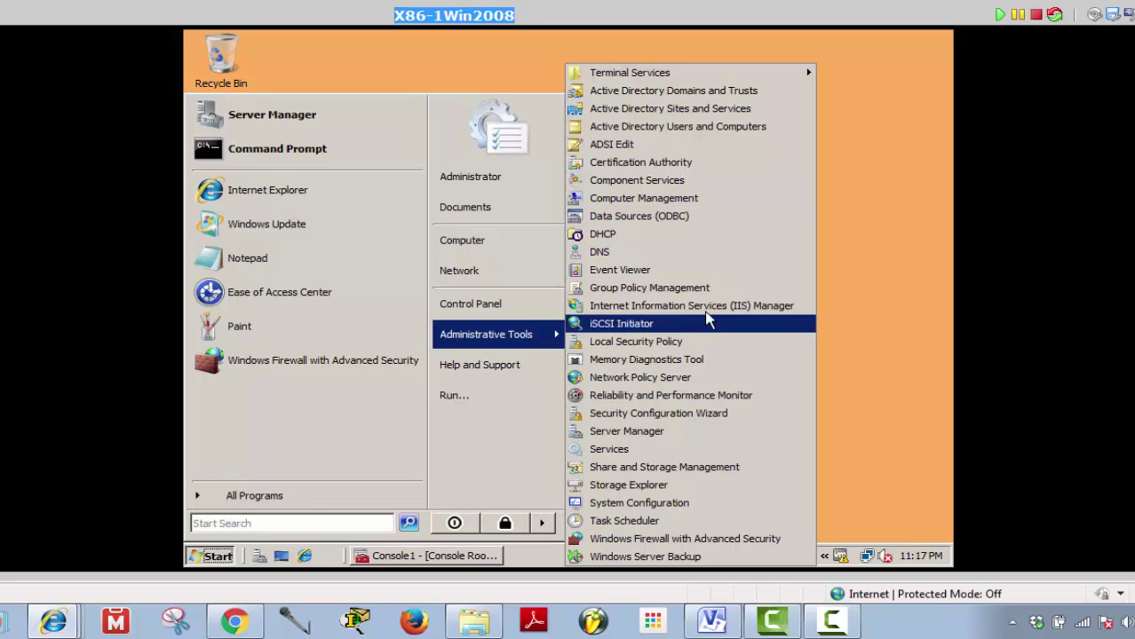
click(259, 556)
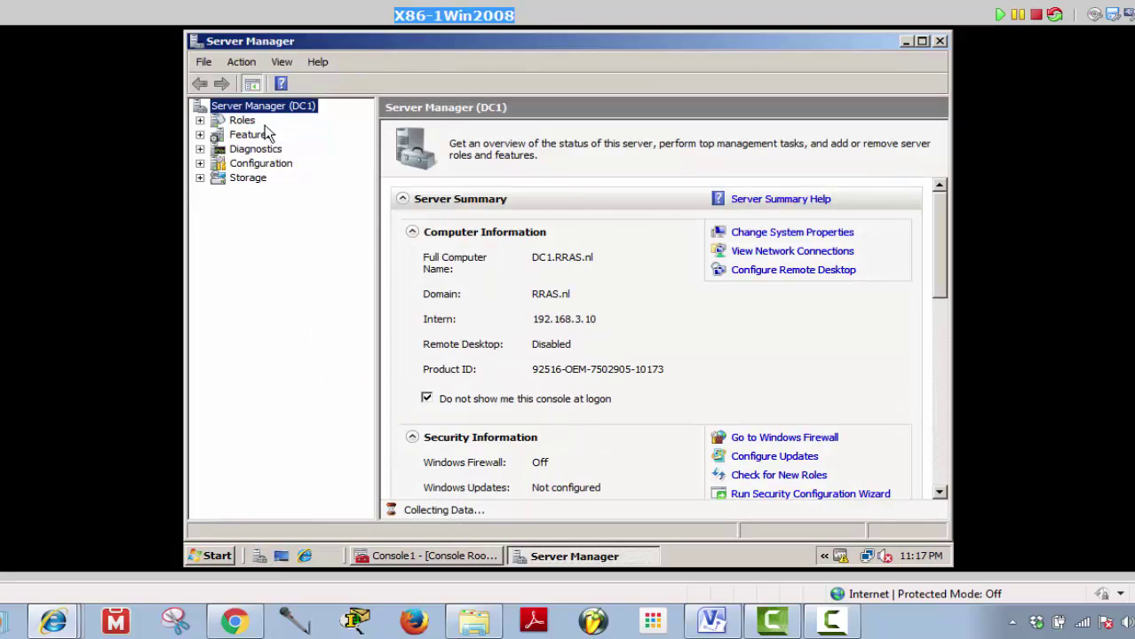
click(243, 123)
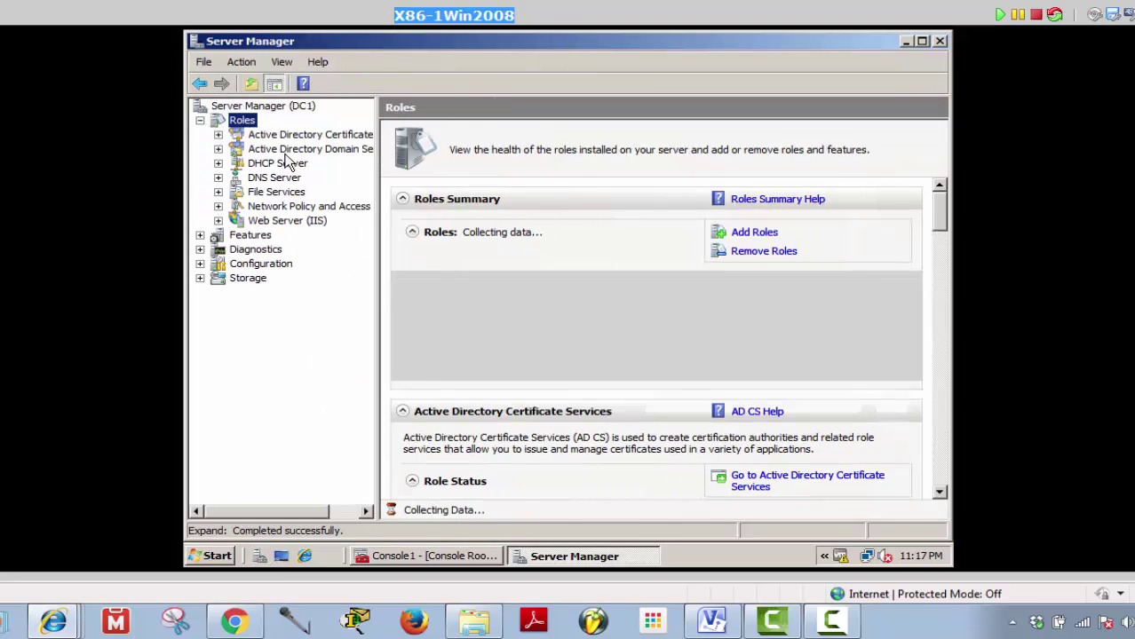
double_click(291, 137)
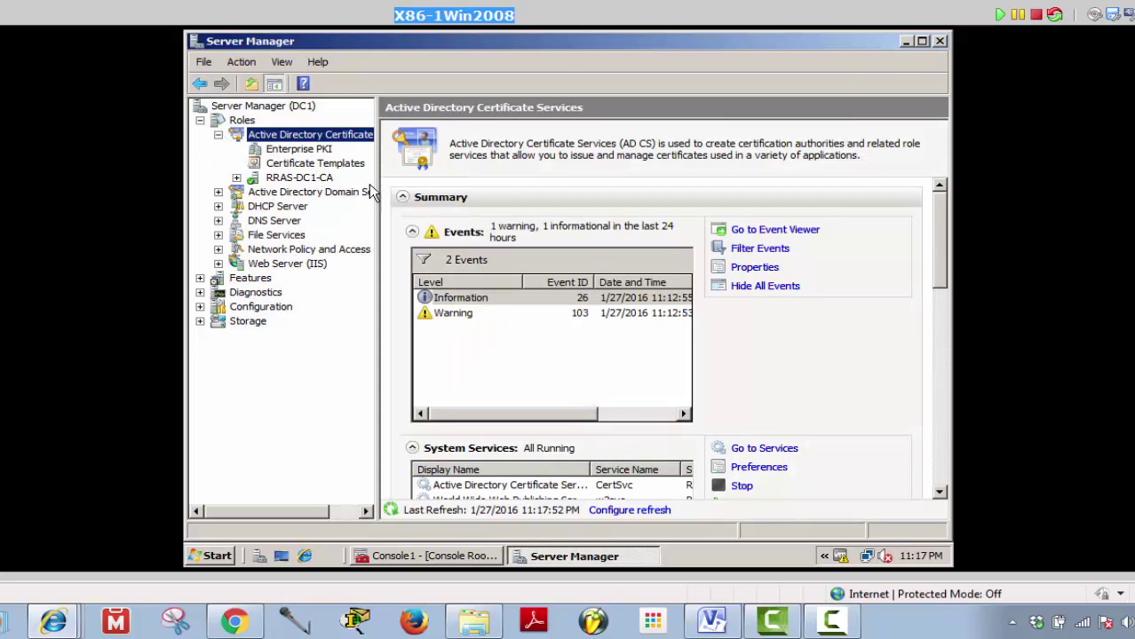
click(322, 163)
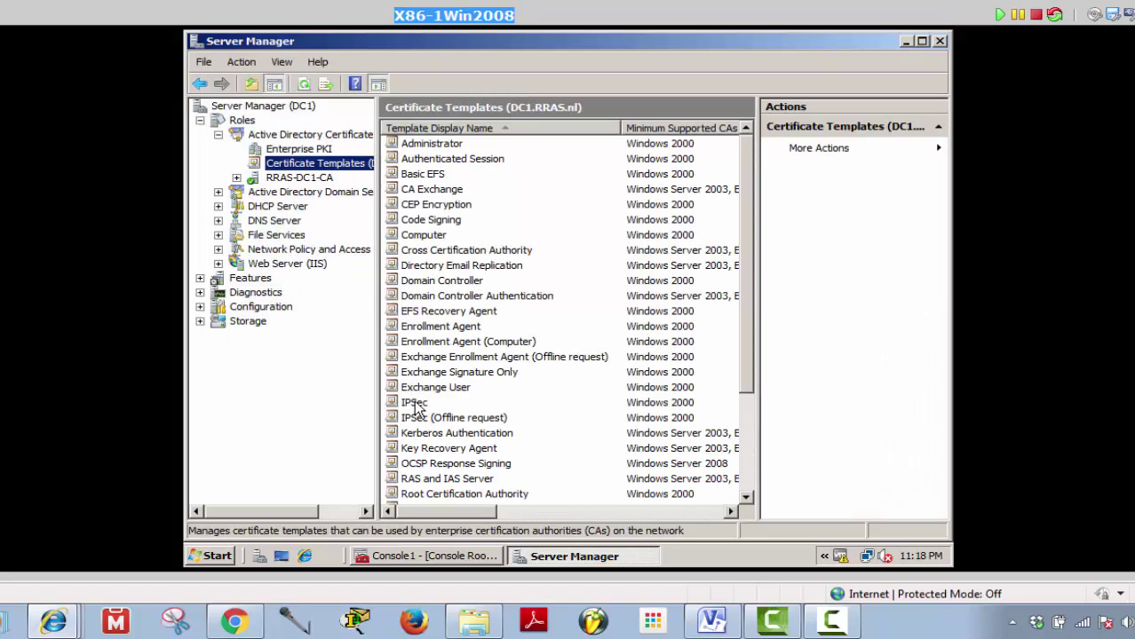
Duplicate the IPSec template as a Windows Server 2008 template.
right_click(425, 403)
click(453, 411)
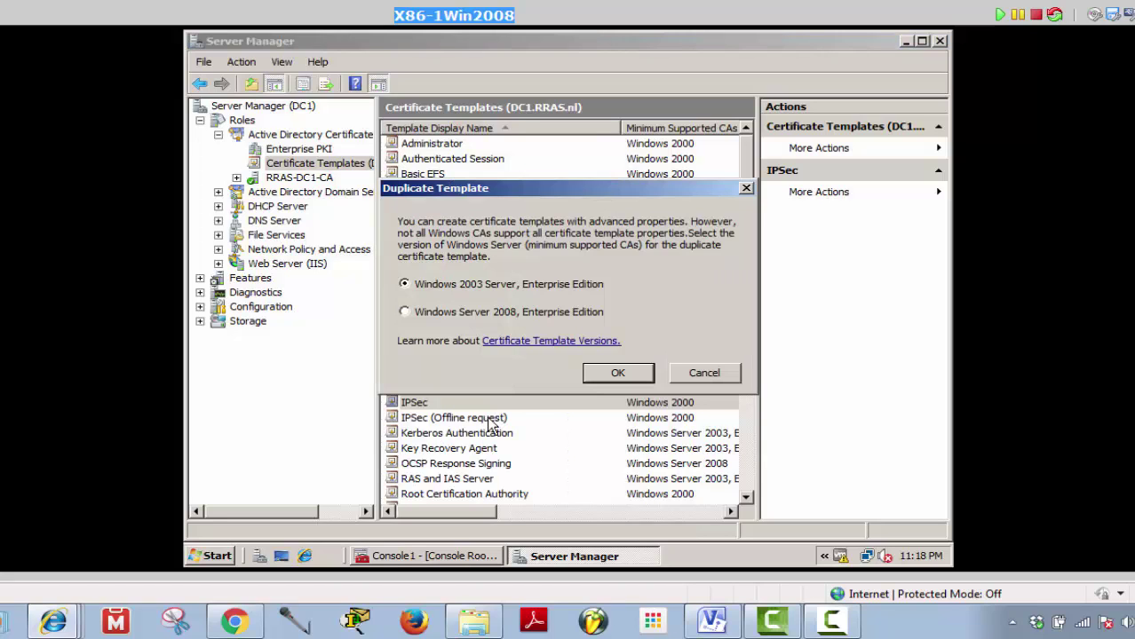
click(494, 313)
click(619, 374)
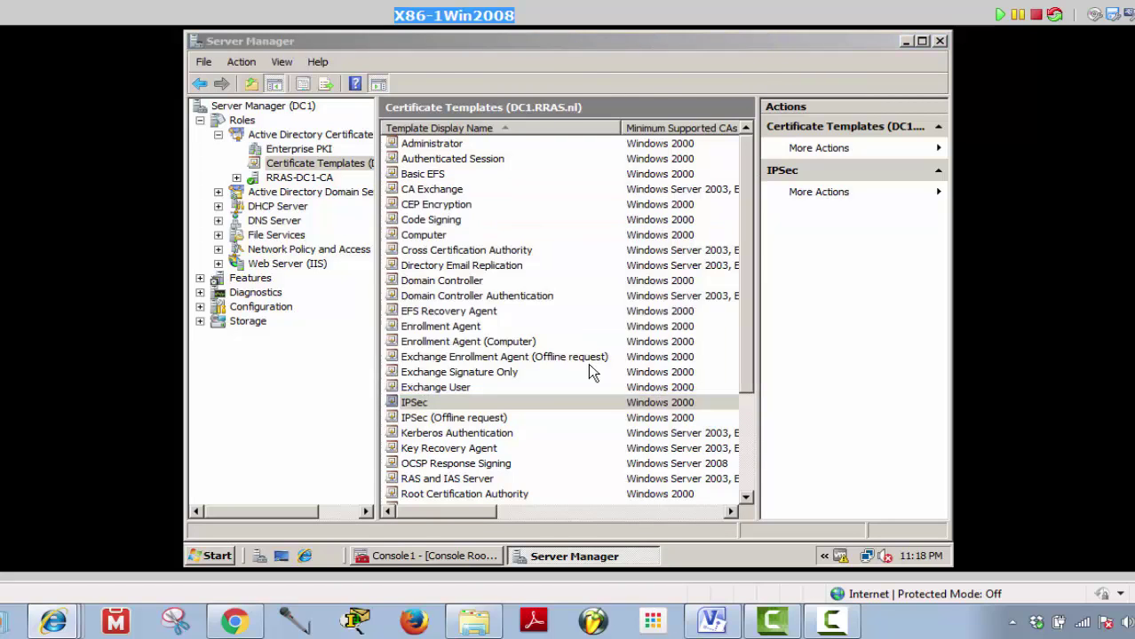
click(487, 159)
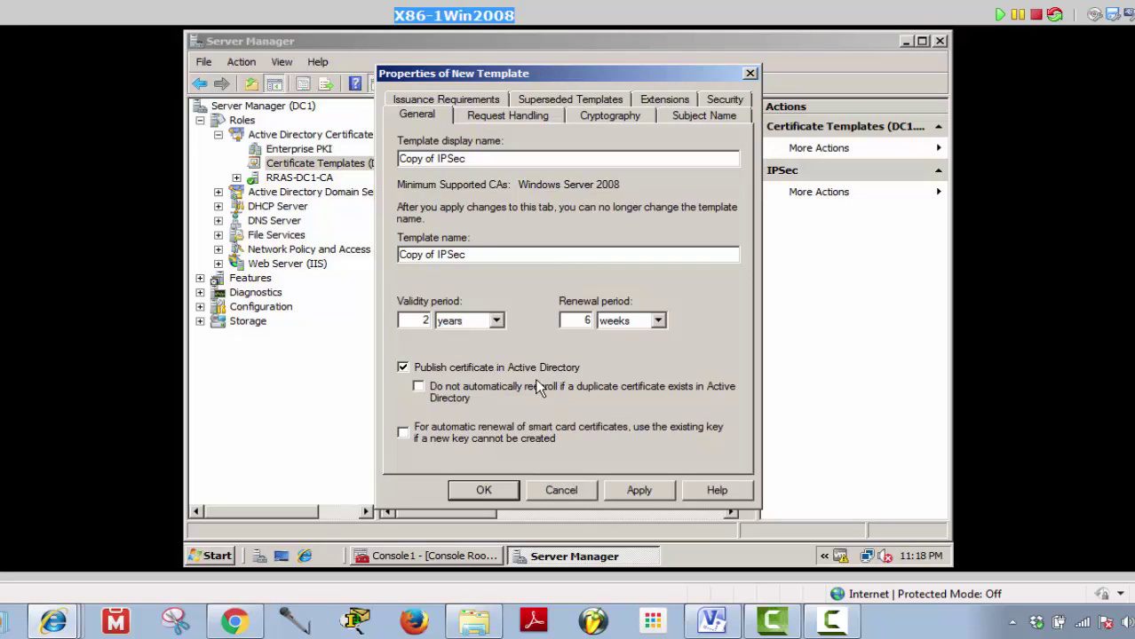
Allow Enroll for Authenticated Users, Administrator and Domain Computers on the Security tab, then apply and OK.
click(715, 102)
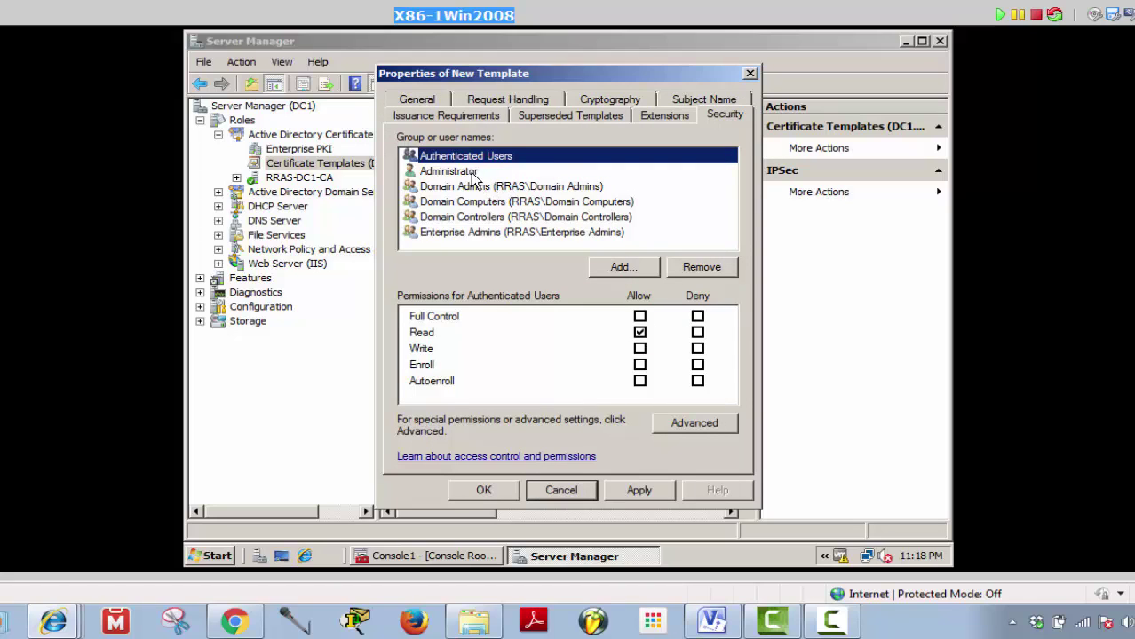
click(639, 365)
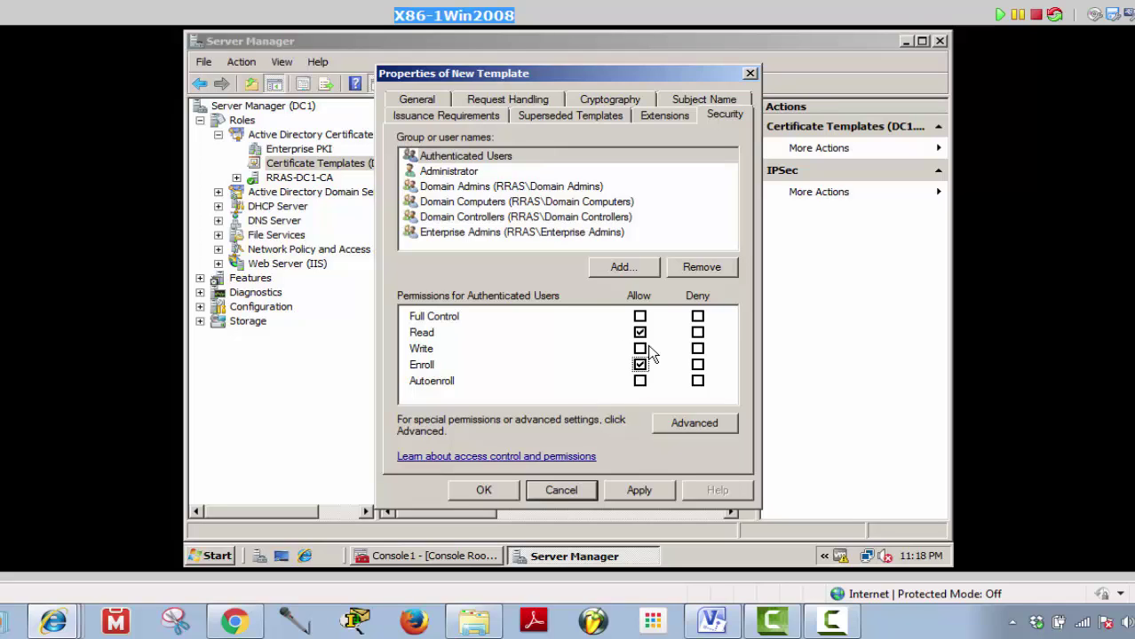
click(462, 172)
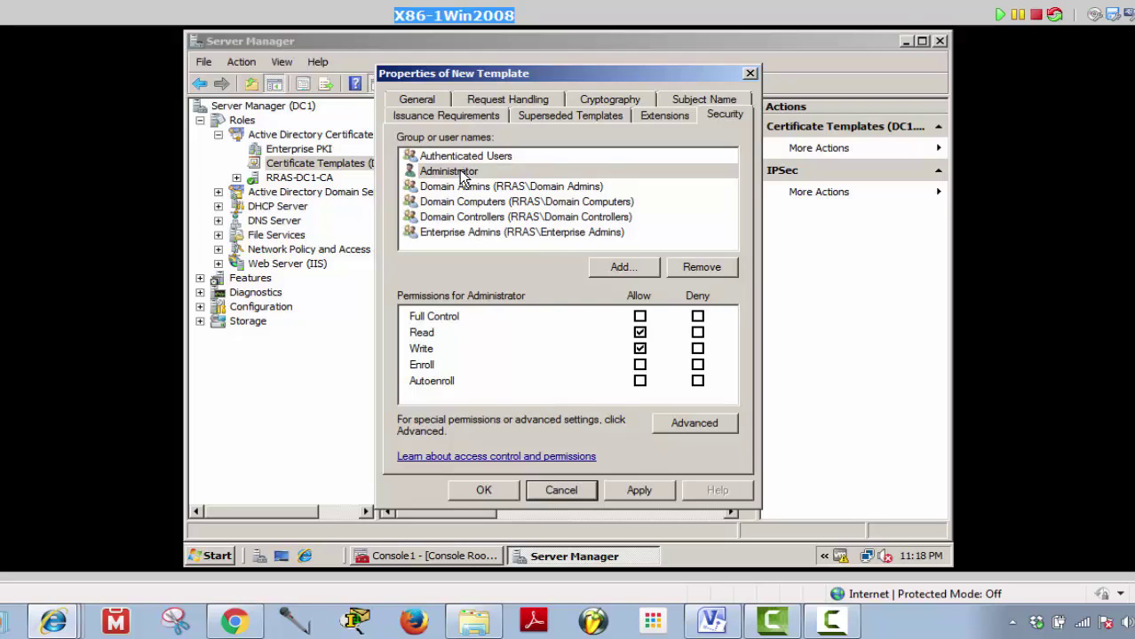
click(640, 364)
click(504, 202)
click(638, 364)
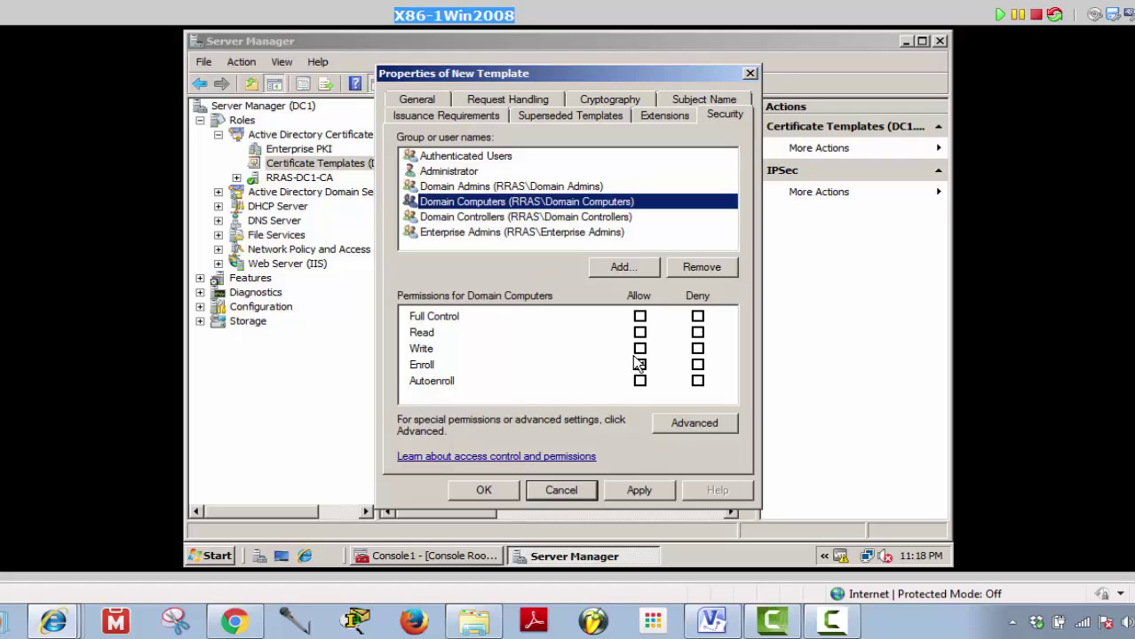
click(640, 364)
click(640, 491)
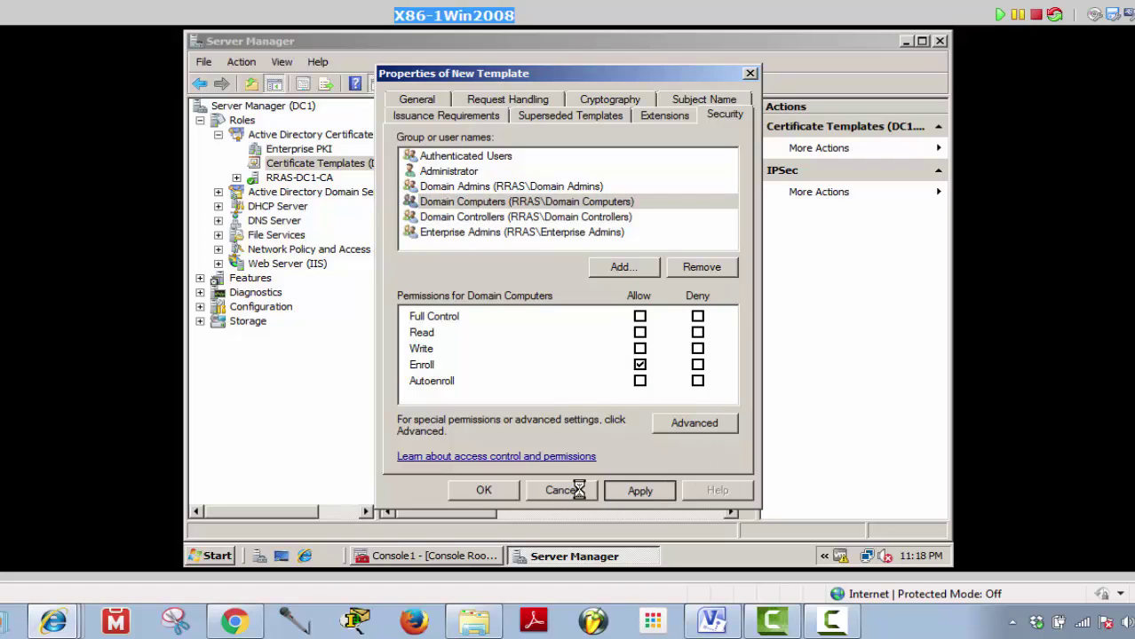
click(484, 491)
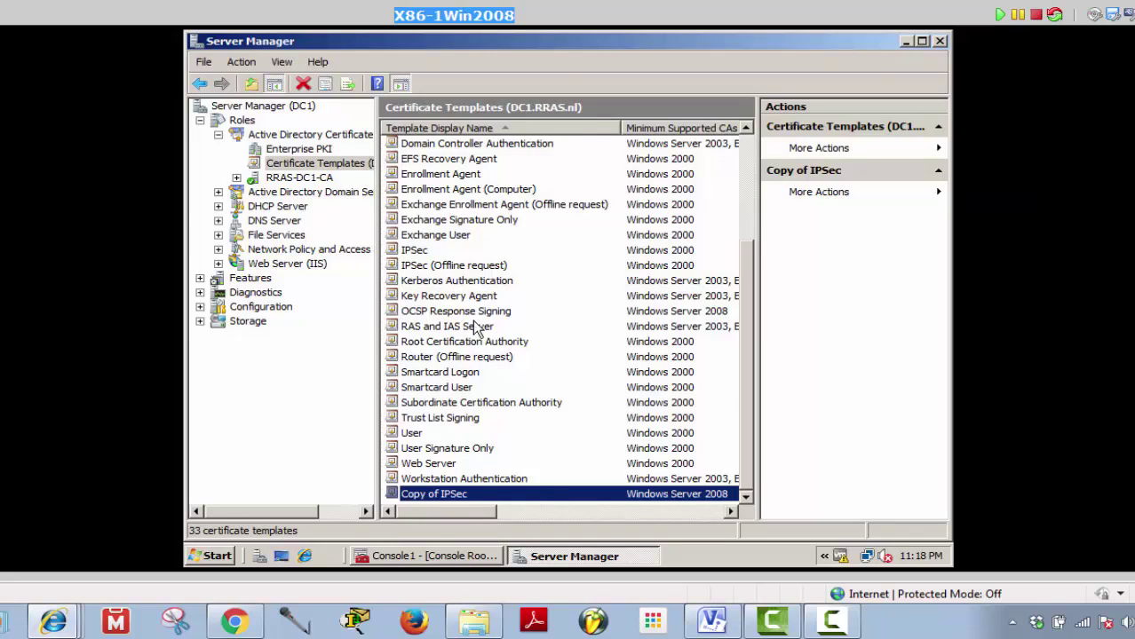
Expand RRAS-DC1-CA to its Certificate Templates, briefly opening and closing the templates management console.
click(302, 167)
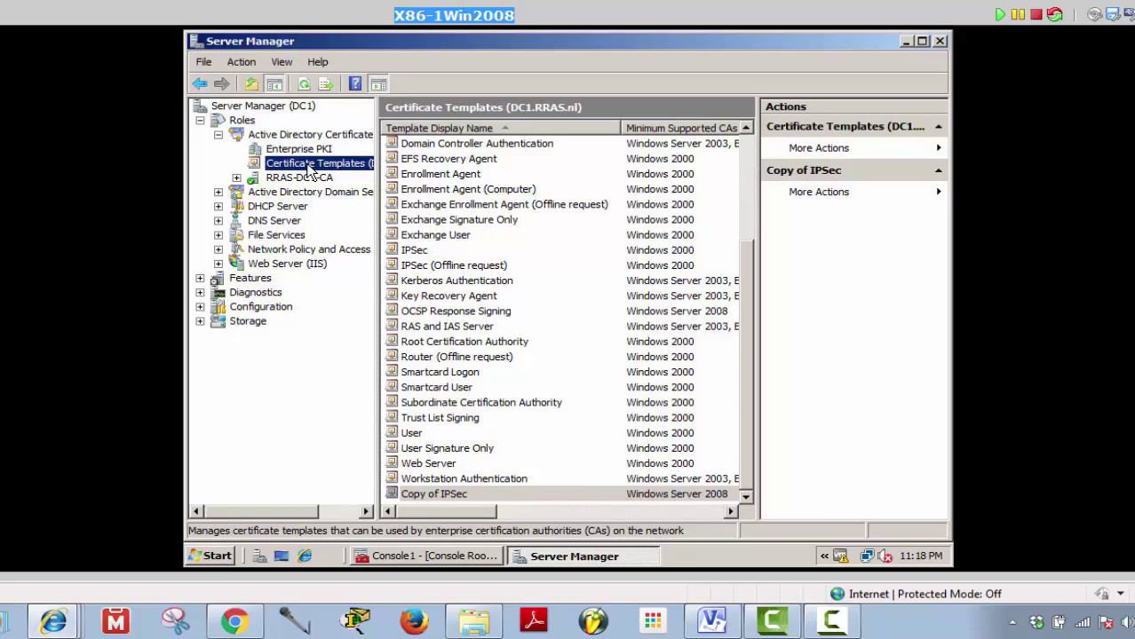
click(237, 178)
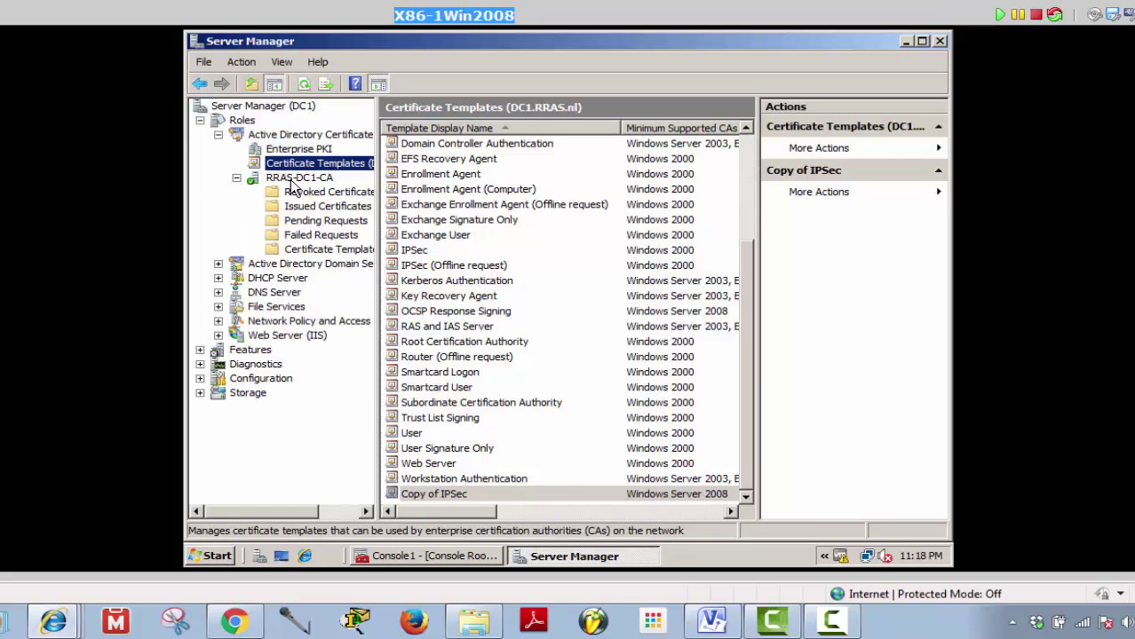
click(318, 251)
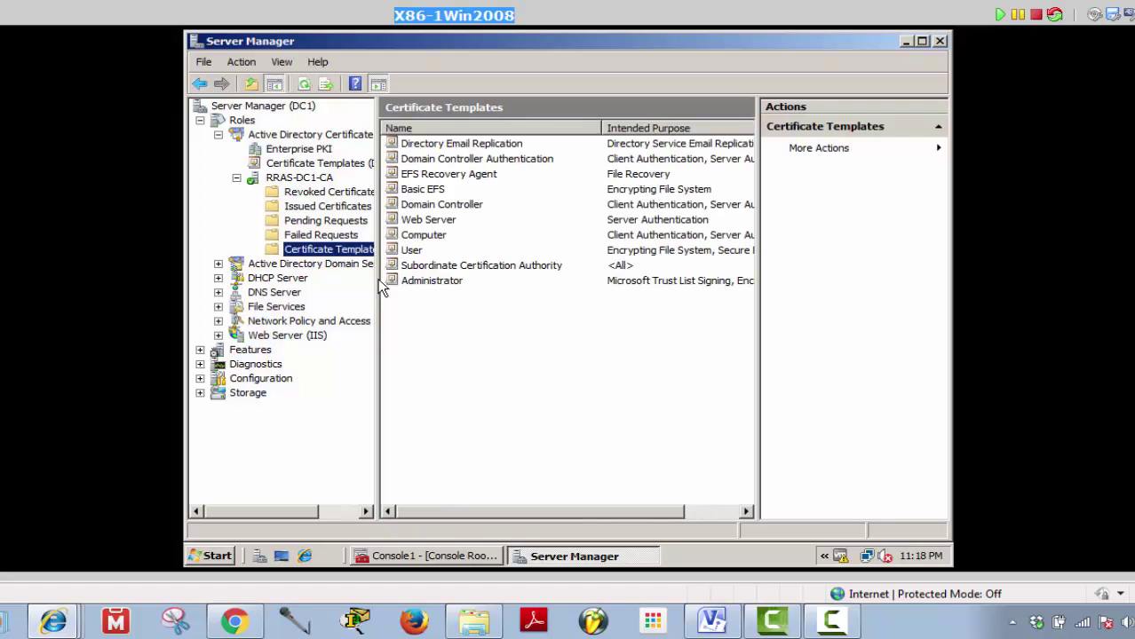
drag(378, 278, 464, 292)
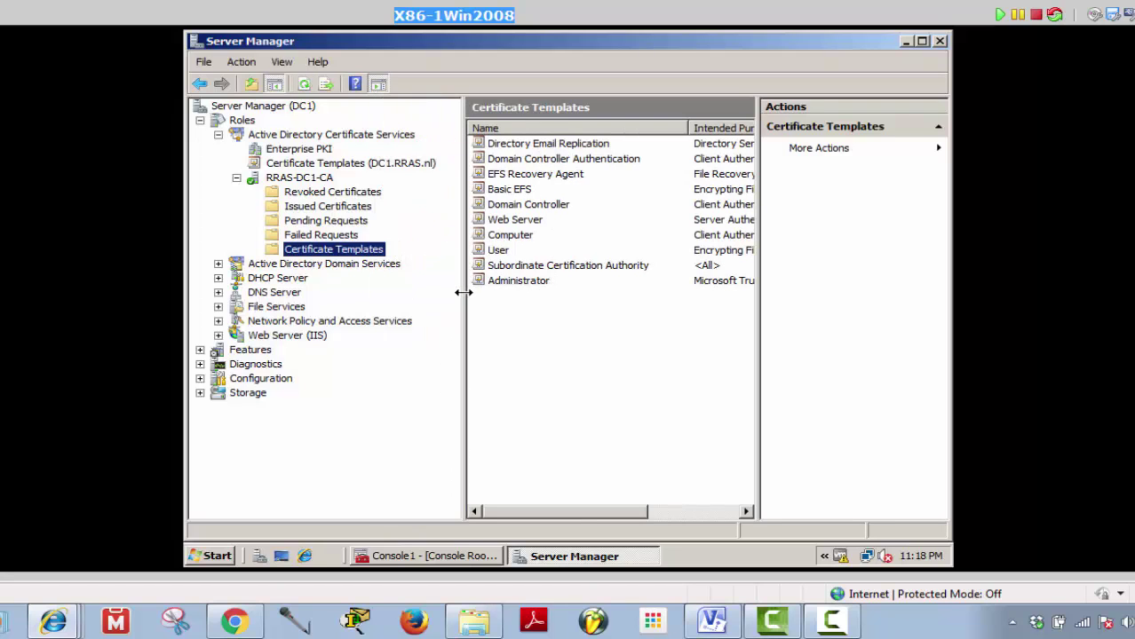
right_click(354, 249)
mouse_move(427, 278)
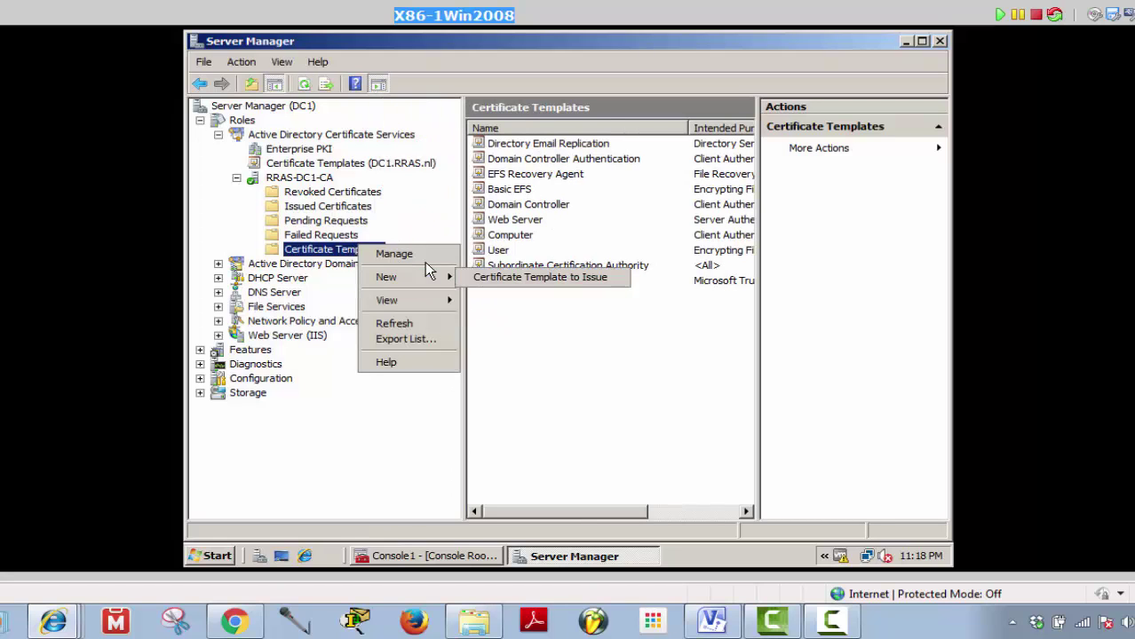
click(424, 254)
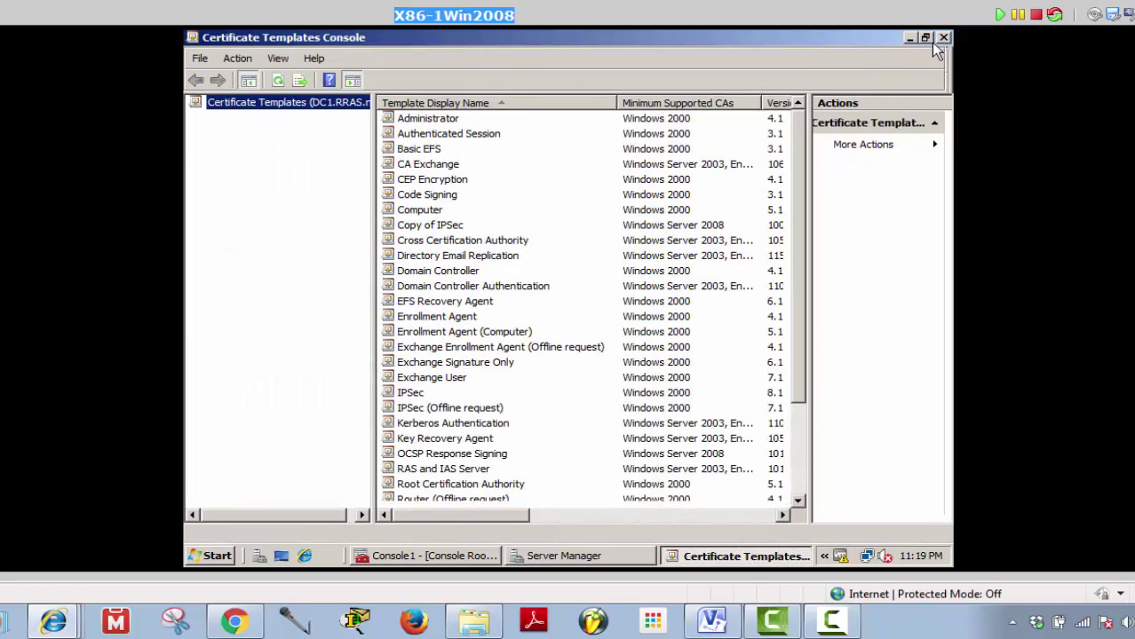
click(939, 41)
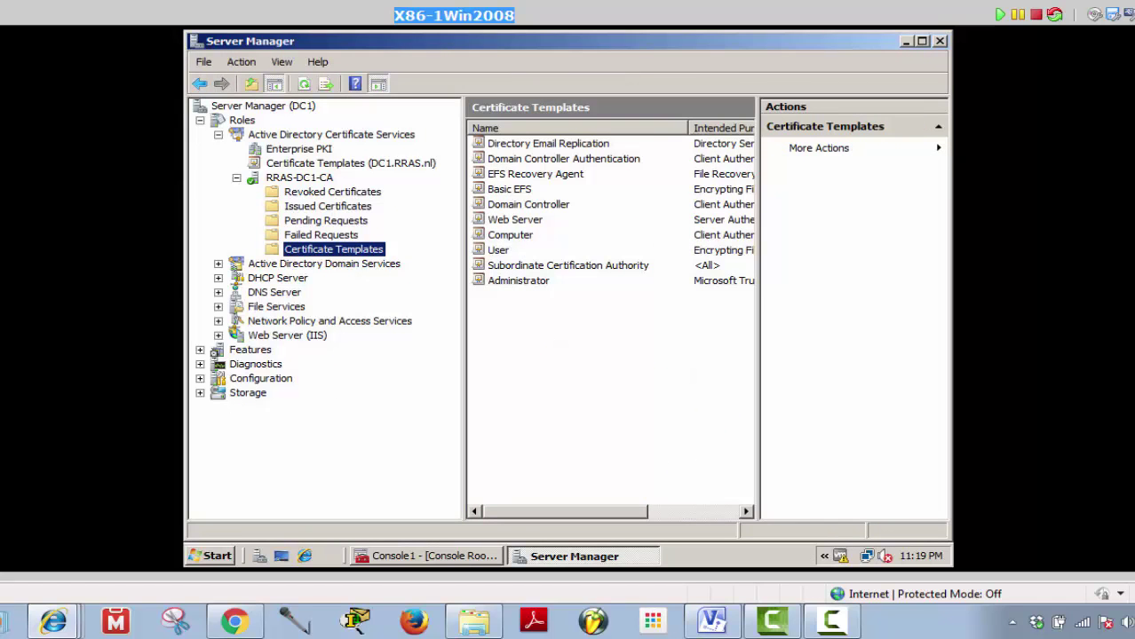
Issue the Copy of IPSec template from RRAS-DC1-CA and minimize Server Manager.
right_click(311, 252)
mouse_move(355, 279)
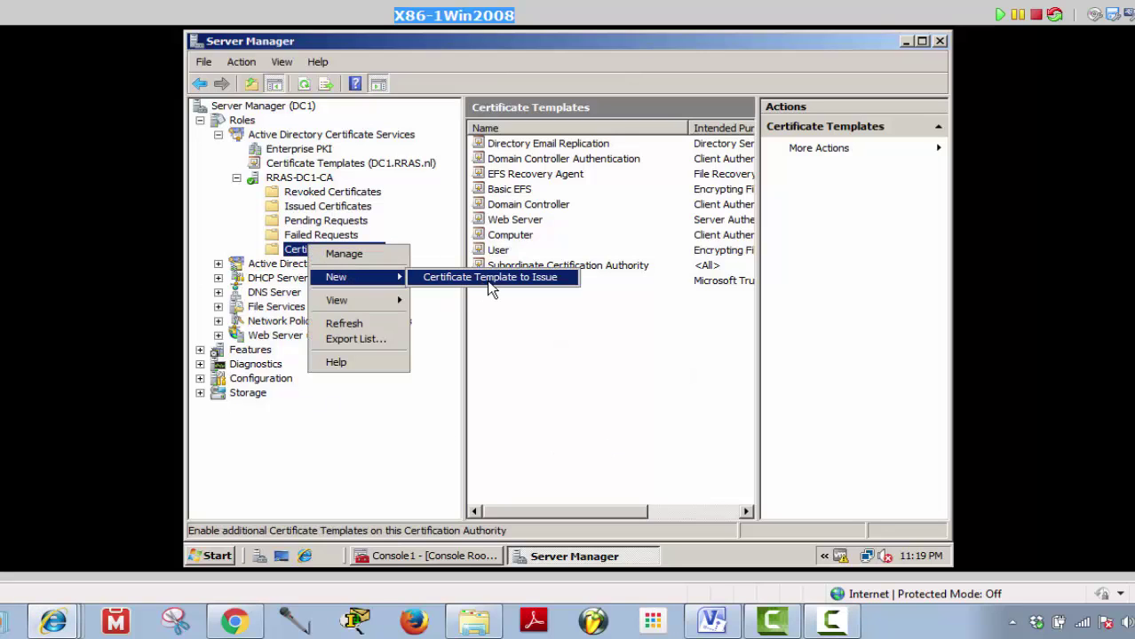
click(489, 278)
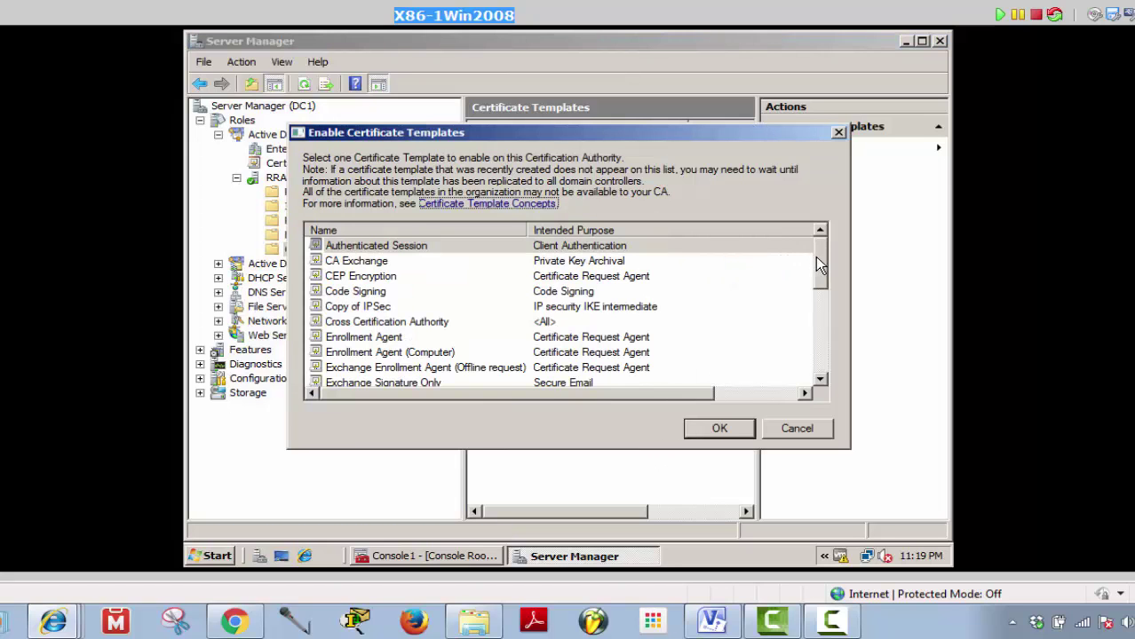
click(359, 309)
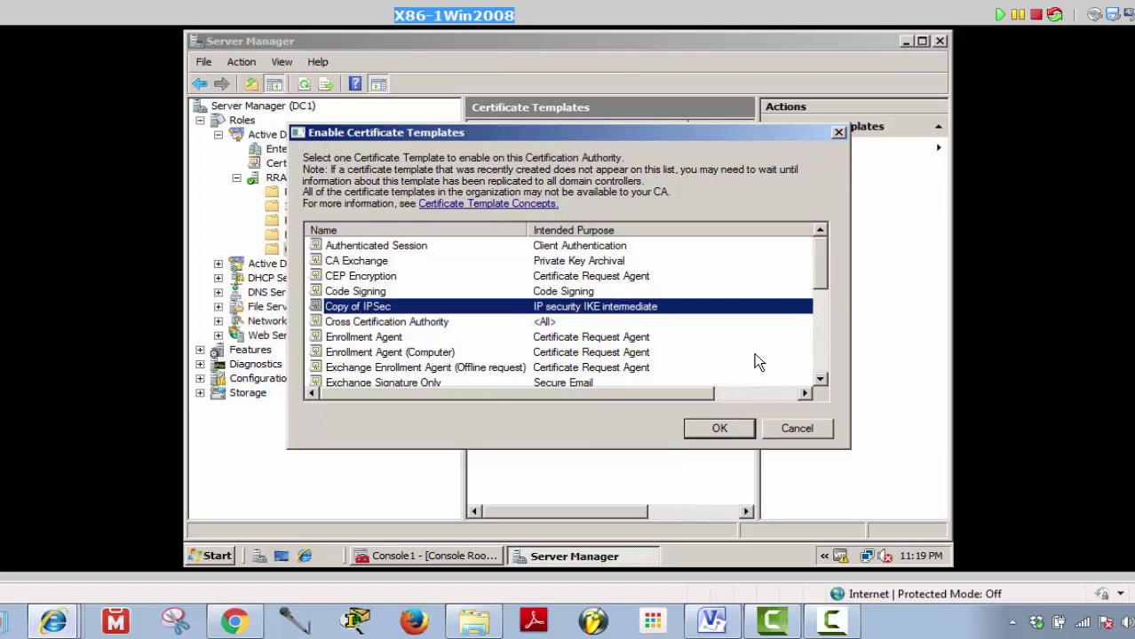
click(719, 429)
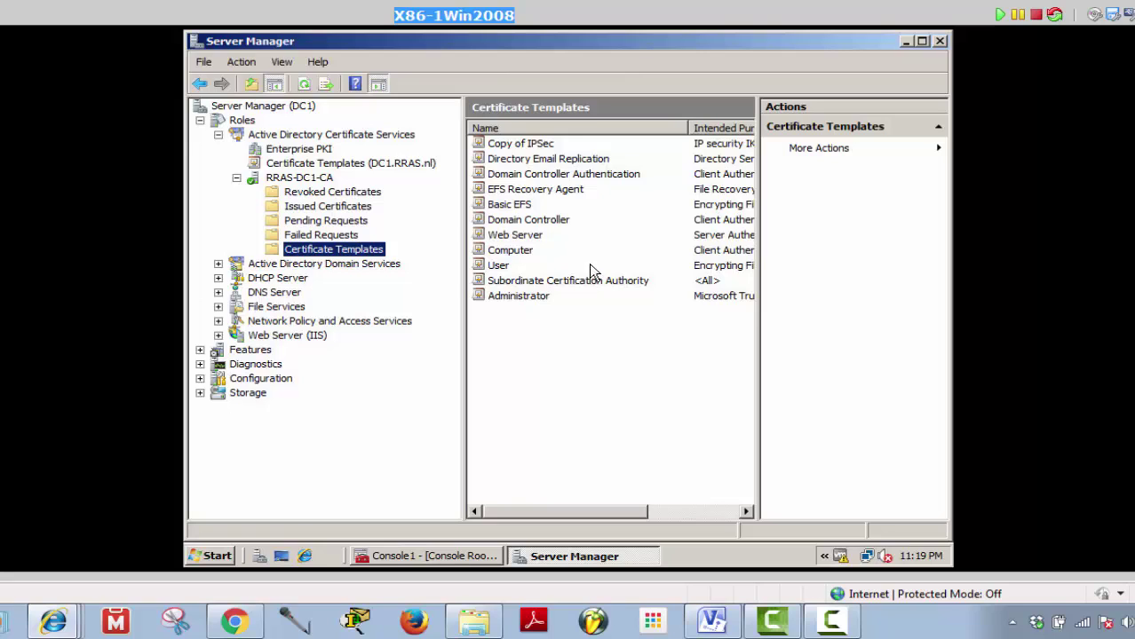
click(505, 147)
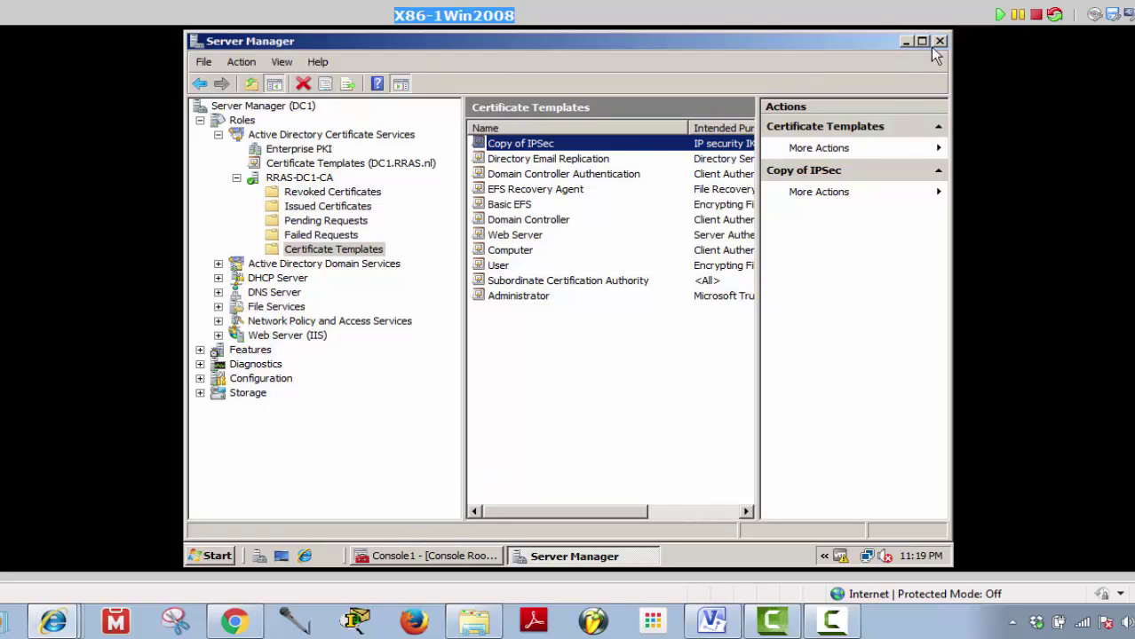
key(super+d)
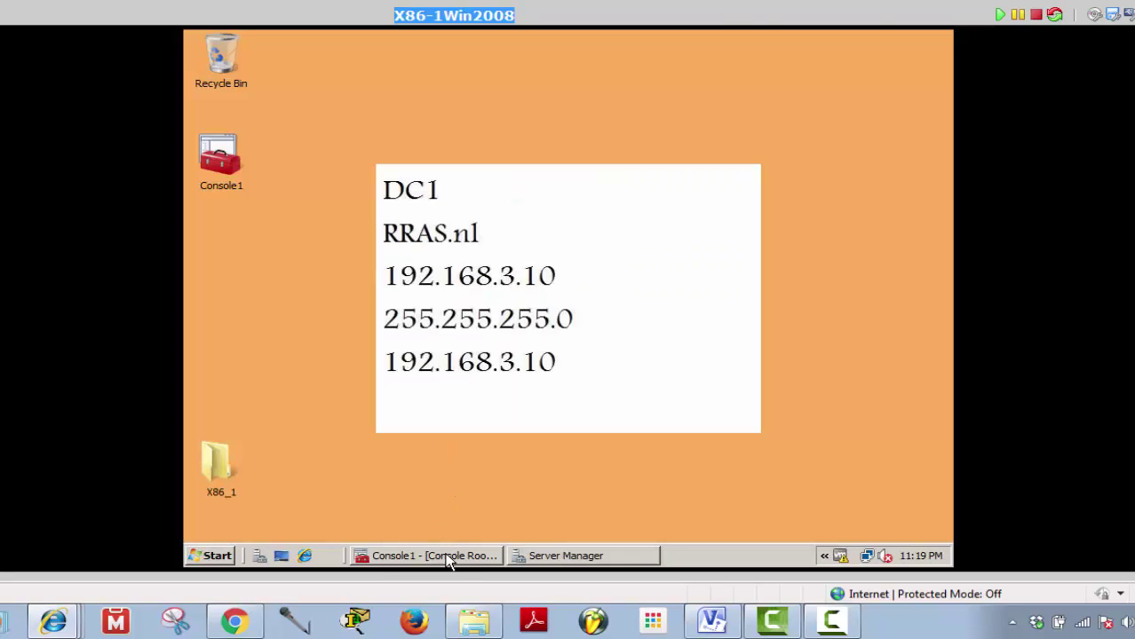
Start a Local Computer Personal certificate request using the Copy of IPSec template.
click(444, 557)
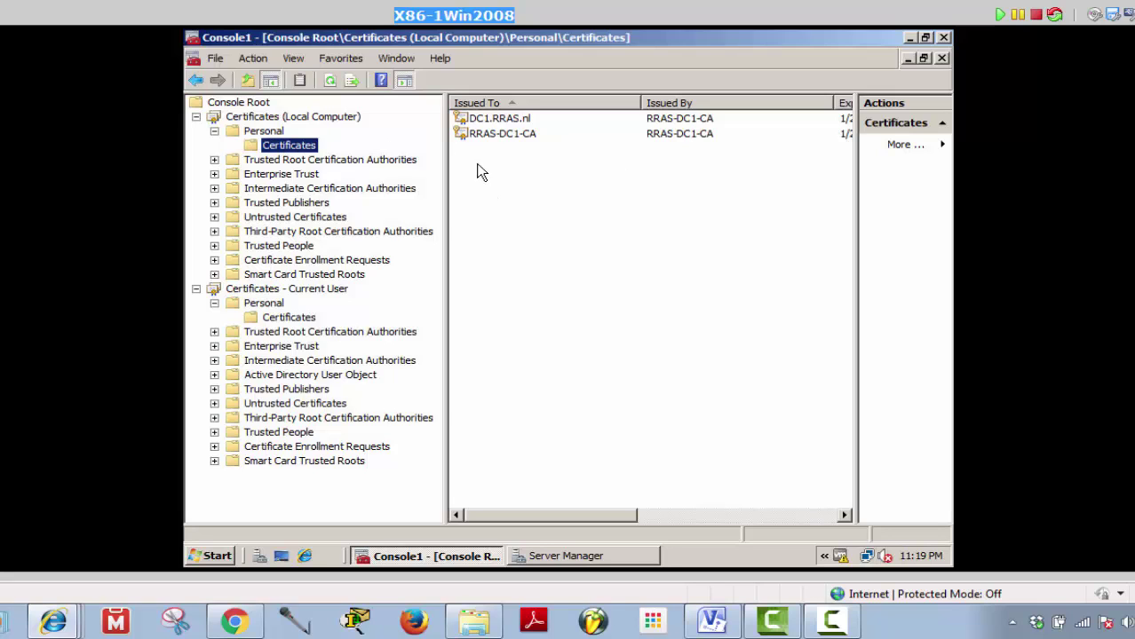
right_click(300, 146)
mouse_move(384, 158)
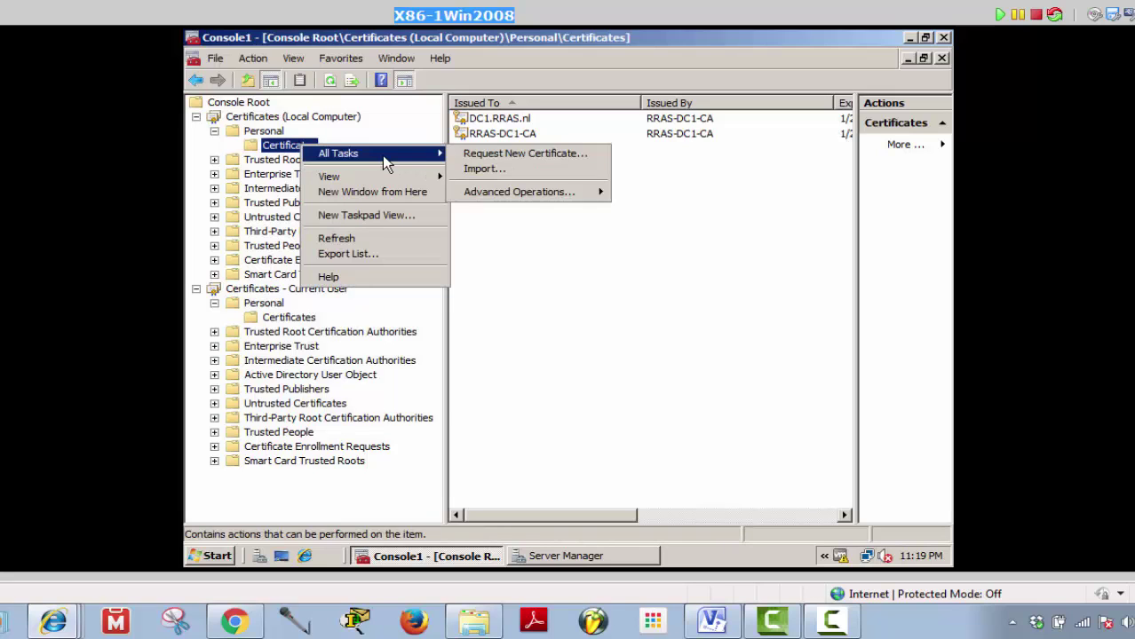
click(530, 156)
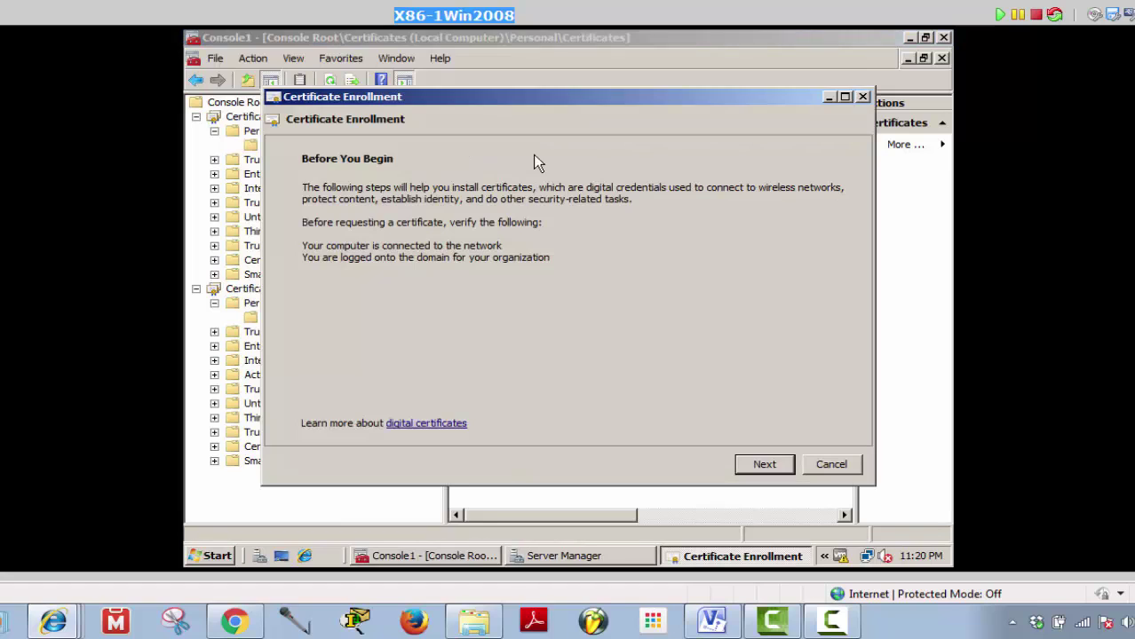
click(765, 461)
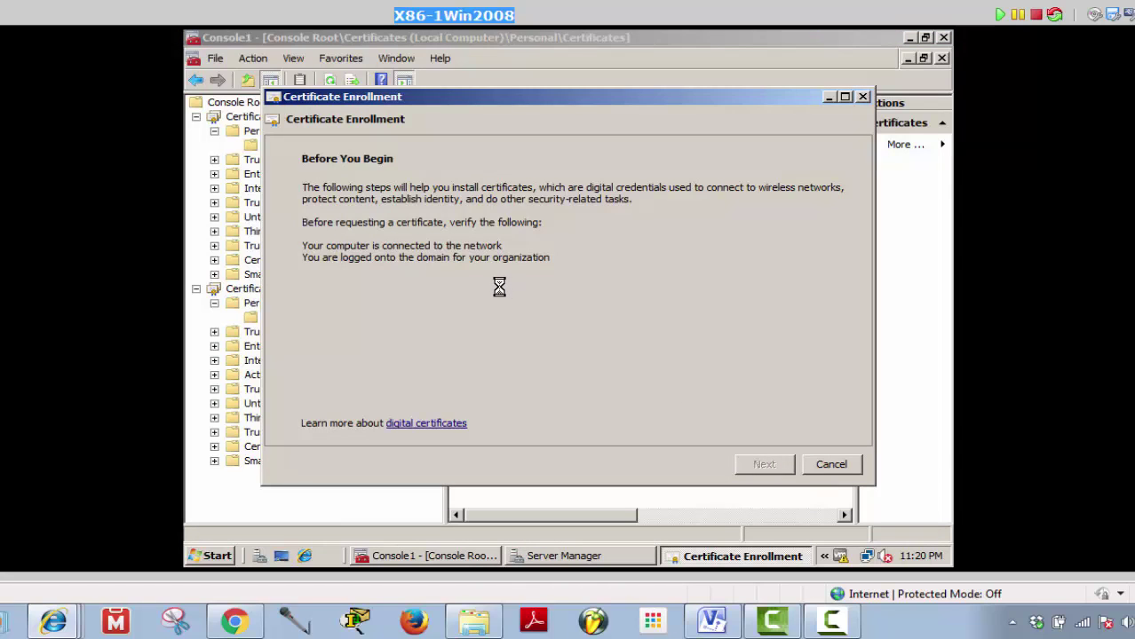
click(356, 222)
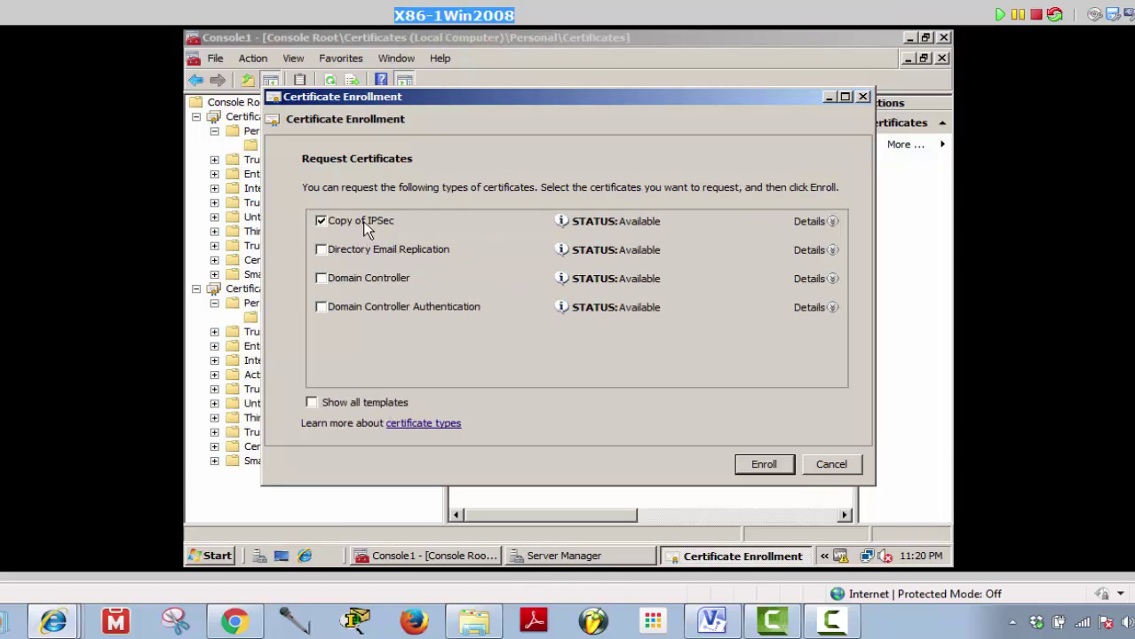
click(832, 222)
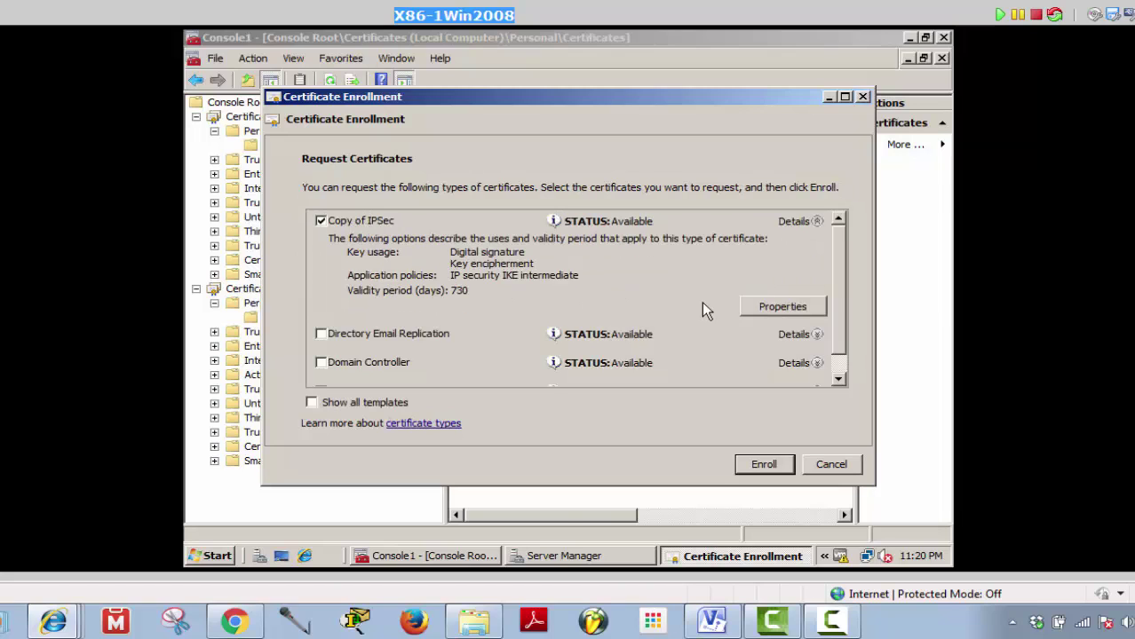
Make the request's private key exportable and allow it to be archived.
click(783, 307)
click(508, 127)
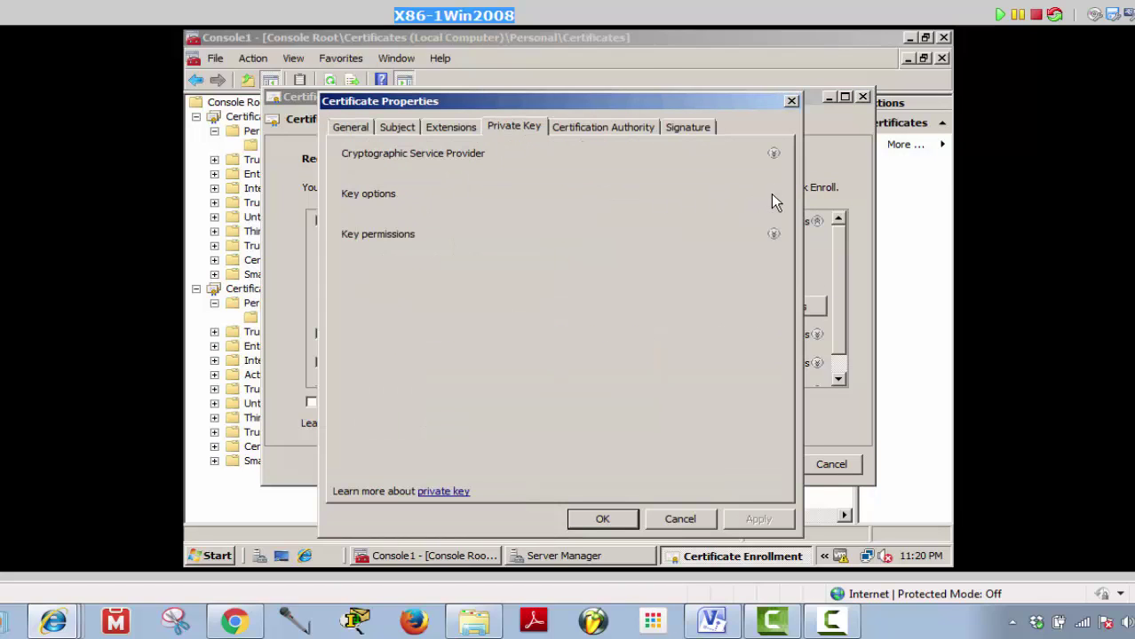
click(773, 193)
click(343, 254)
click(344, 281)
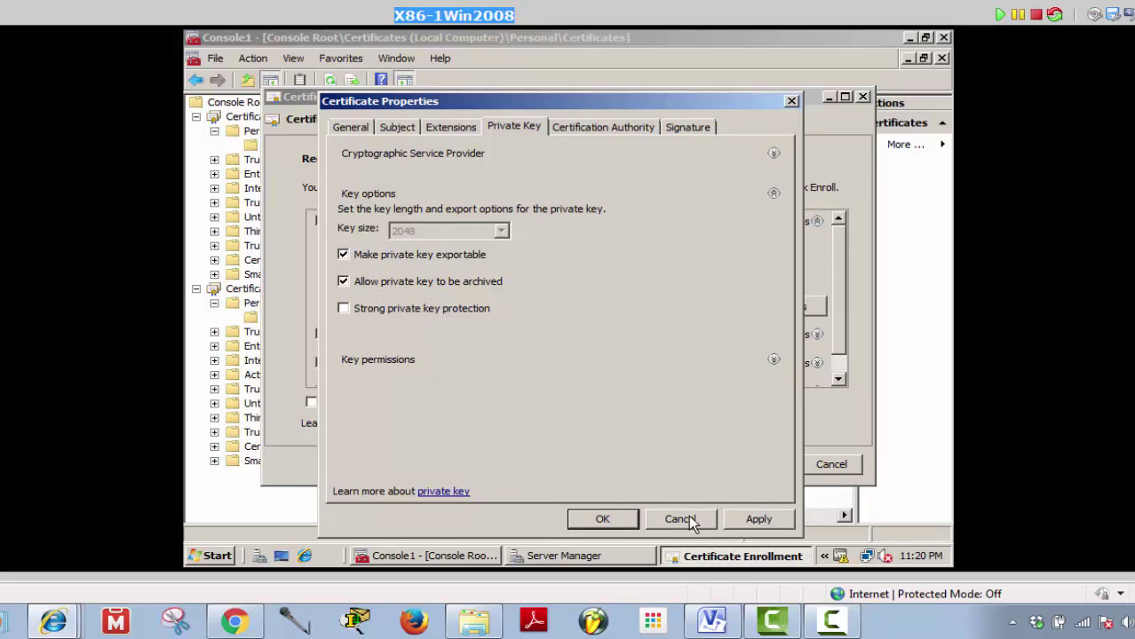
click(758, 520)
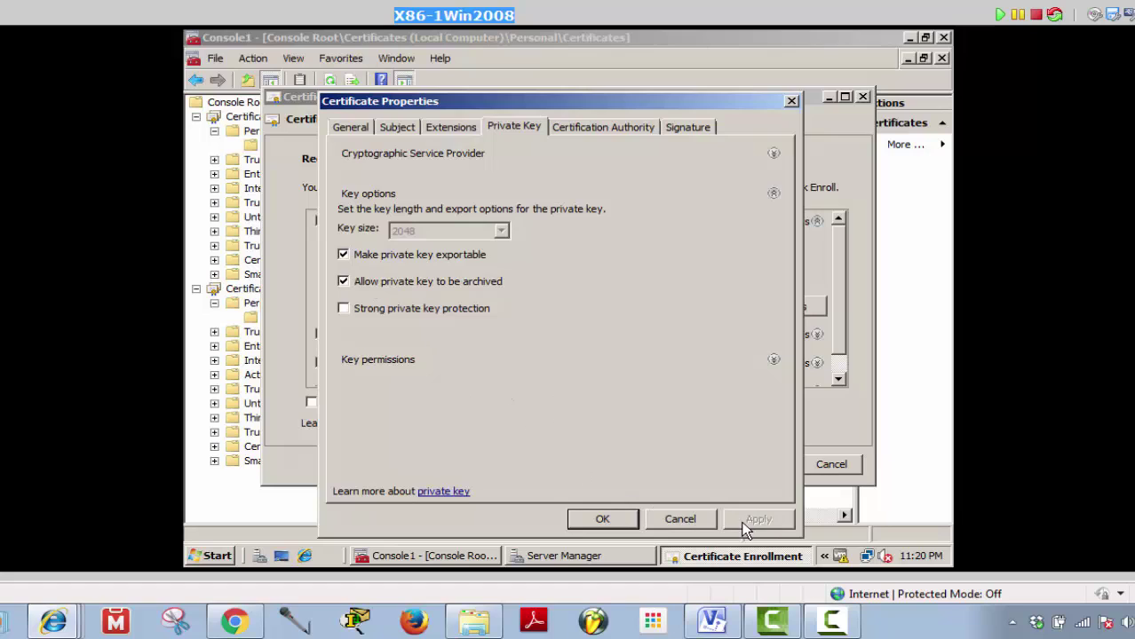
click(614, 520)
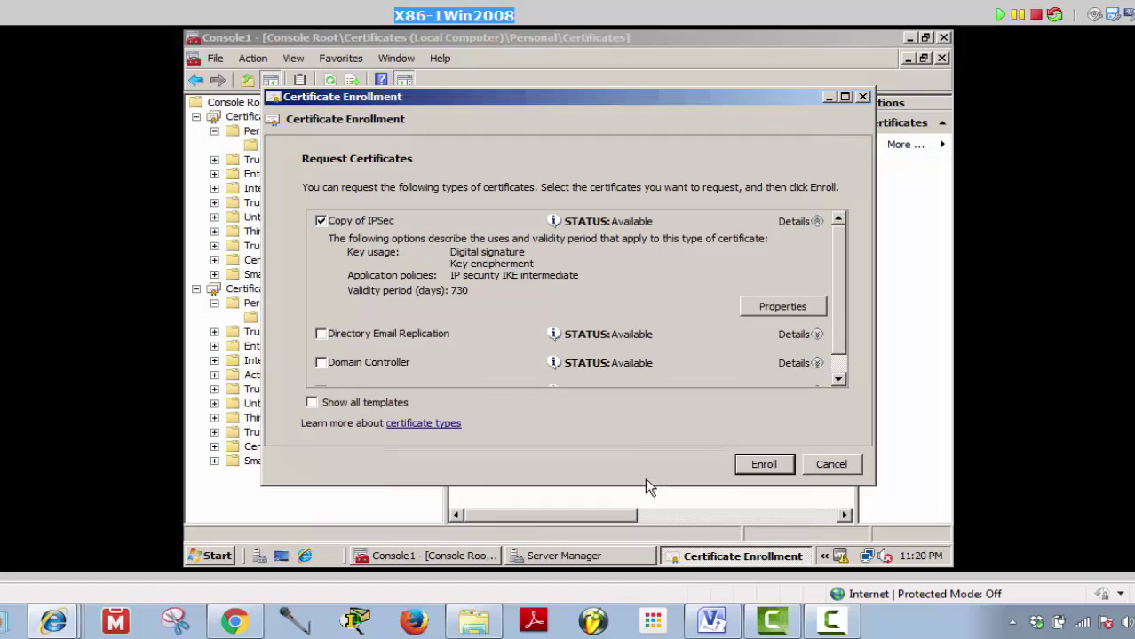
Enroll the Copy of IPSec certificate and widen Intended Purposes to show IP security IKE intermediate.
click(767, 465)
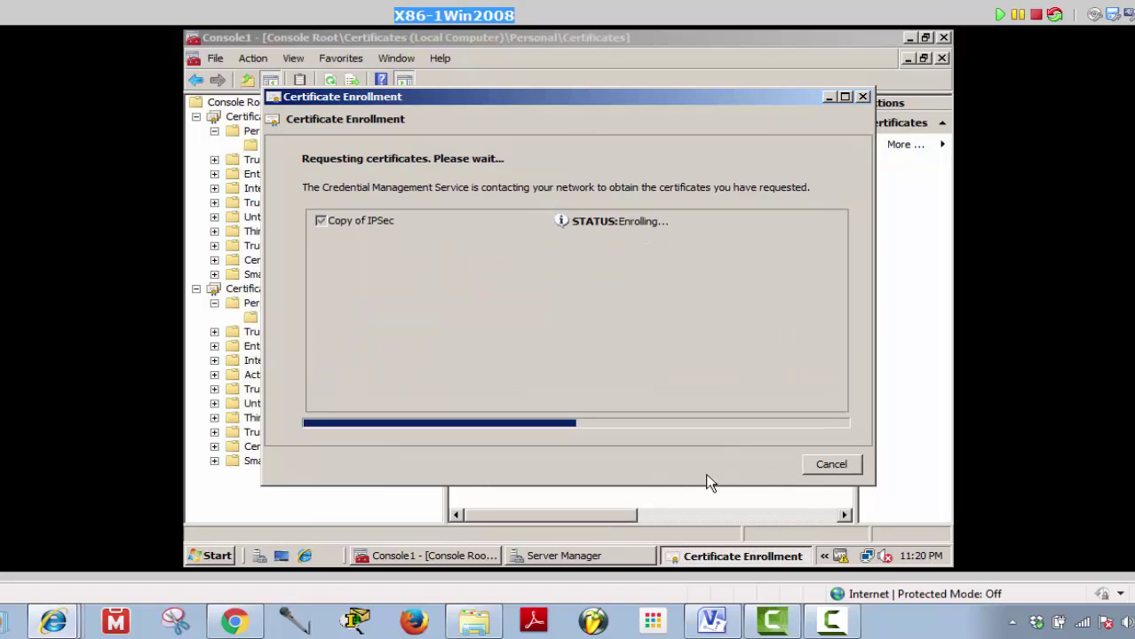
click(820, 469)
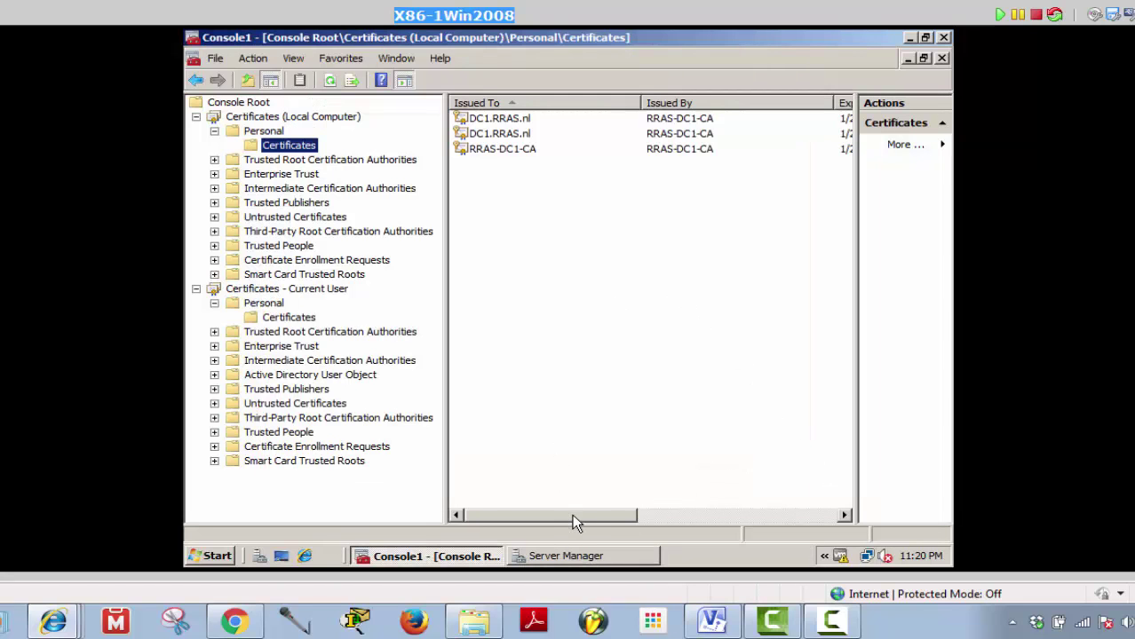
drag(572, 515, 702, 508)
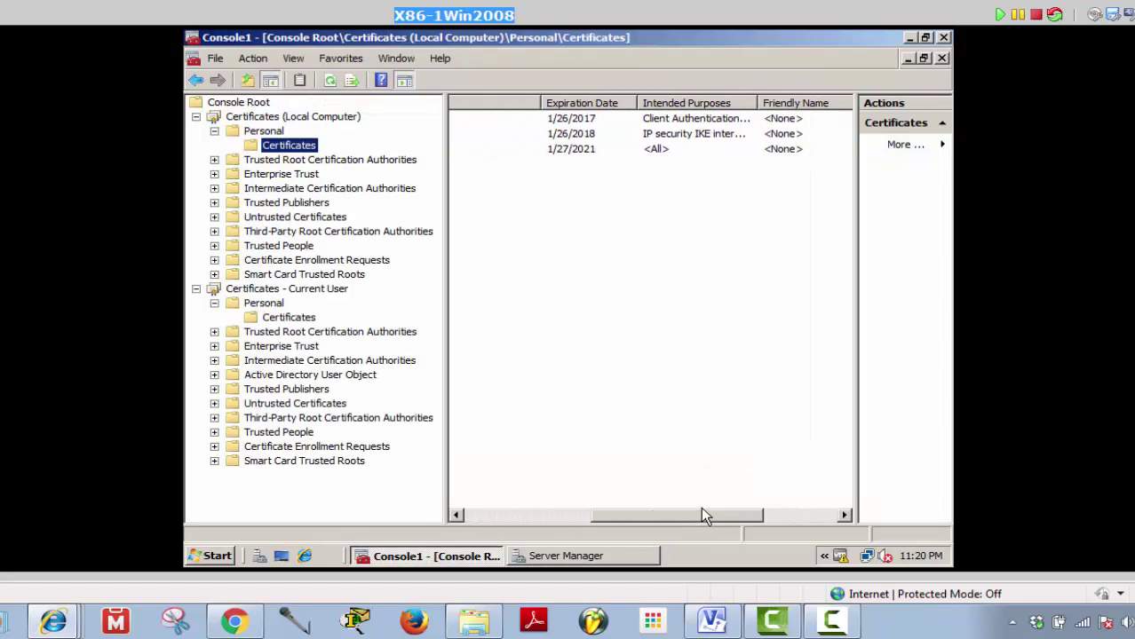
click(676, 138)
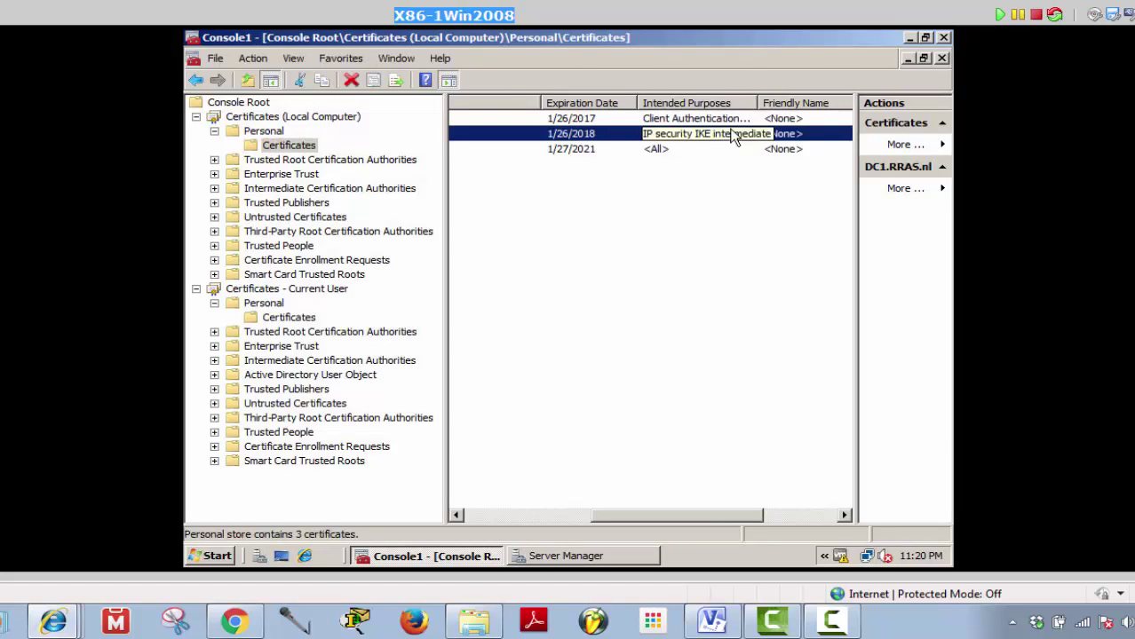
drag(760, 103, 821, 101)
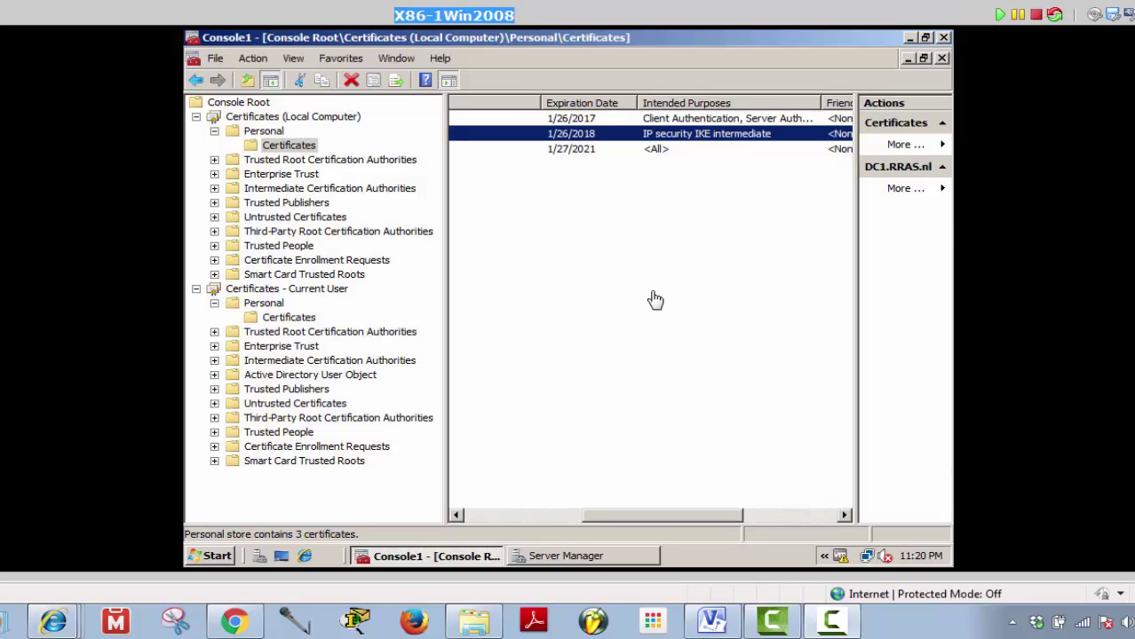
Create a new folder named key on Local Disk (C:).
click(213, 556)
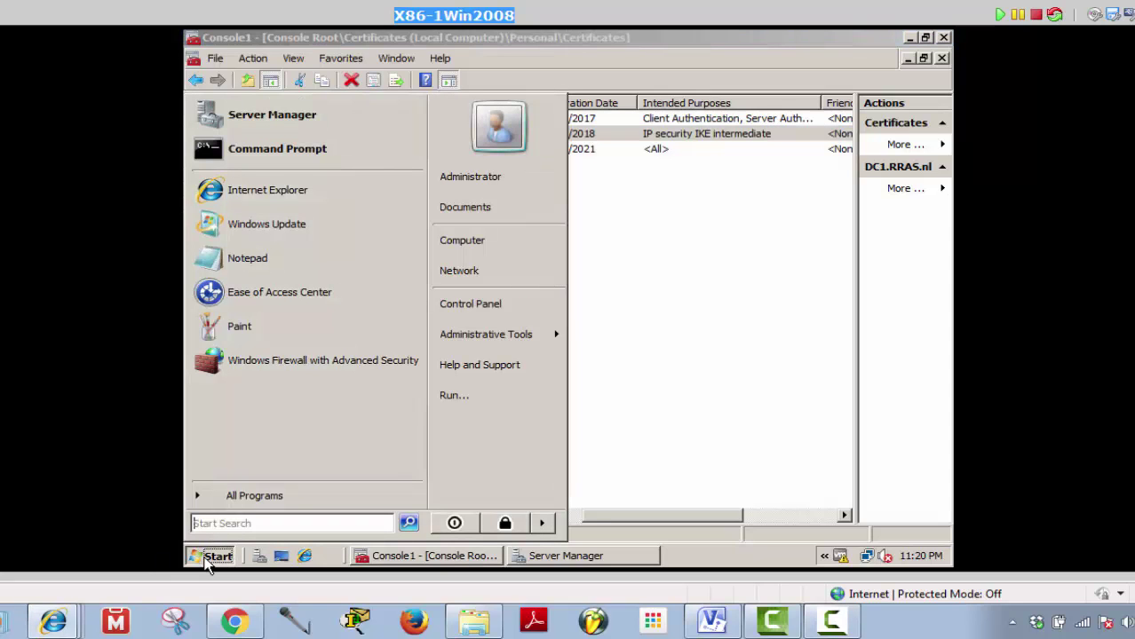
click(462, 240)
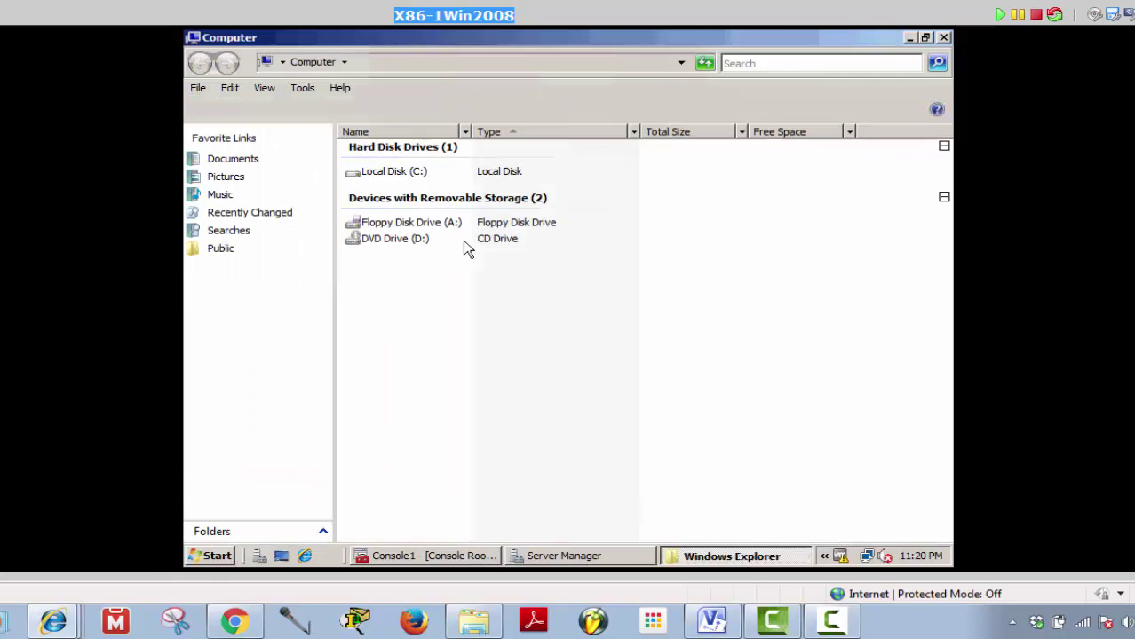
click(403, 173)
double_click(402, 172)
click(386, 165)
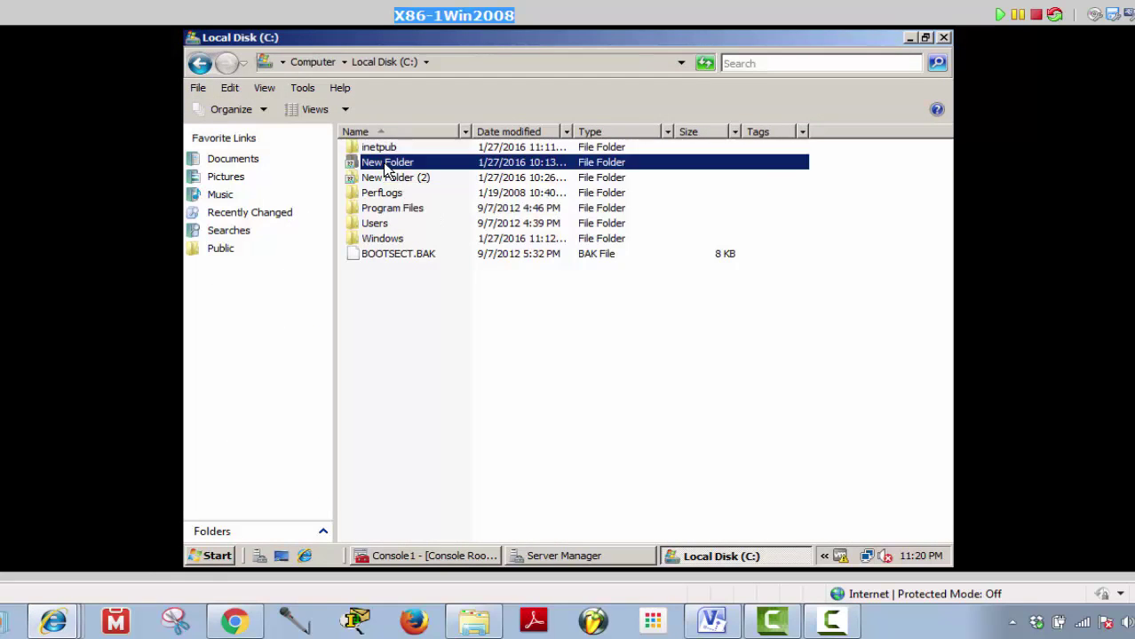
right_click(401, 326)
click(434, 119)
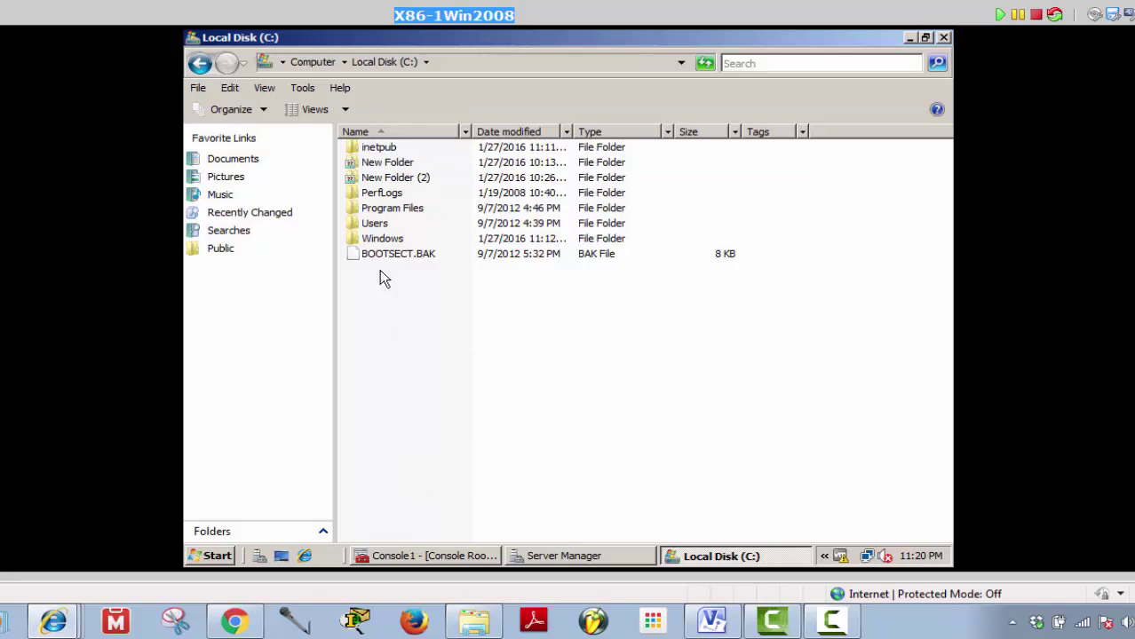
right_click(362, 322)
mouse_move(435, 459)
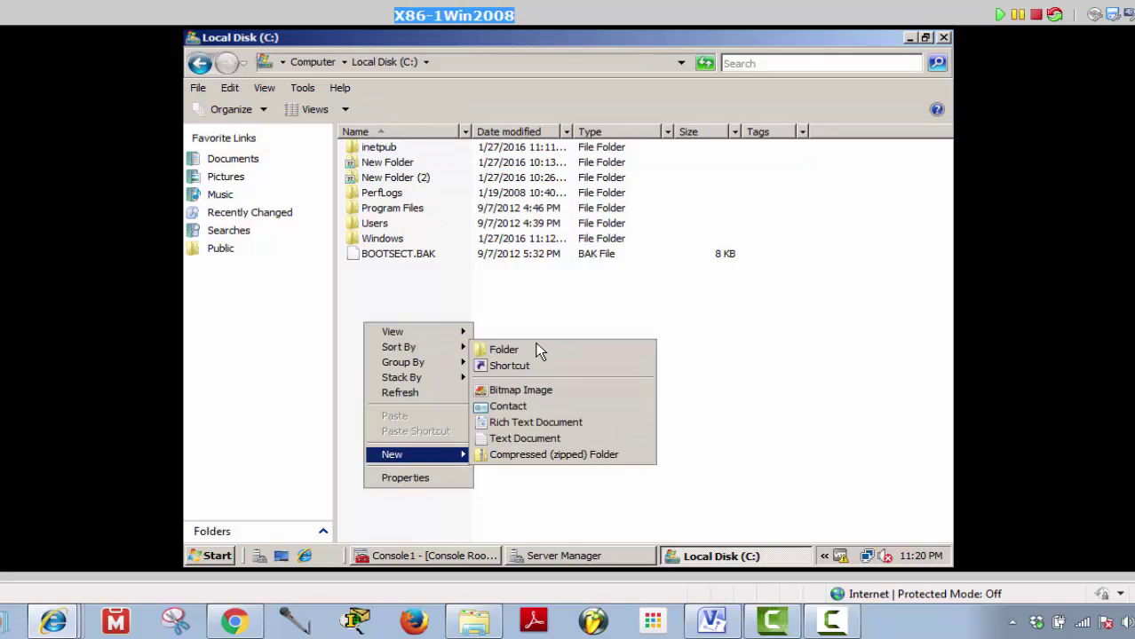
click(536, 348)
text(key)
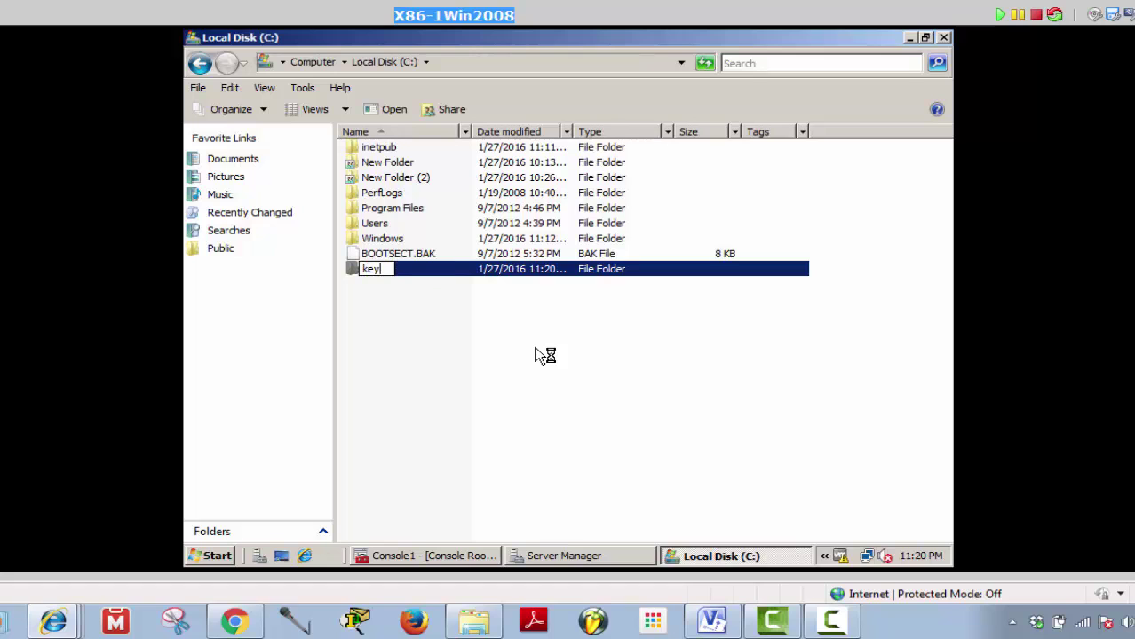
key(Return)
Share the key folder with Everyone and close the C: drive window.
click(451, 109)
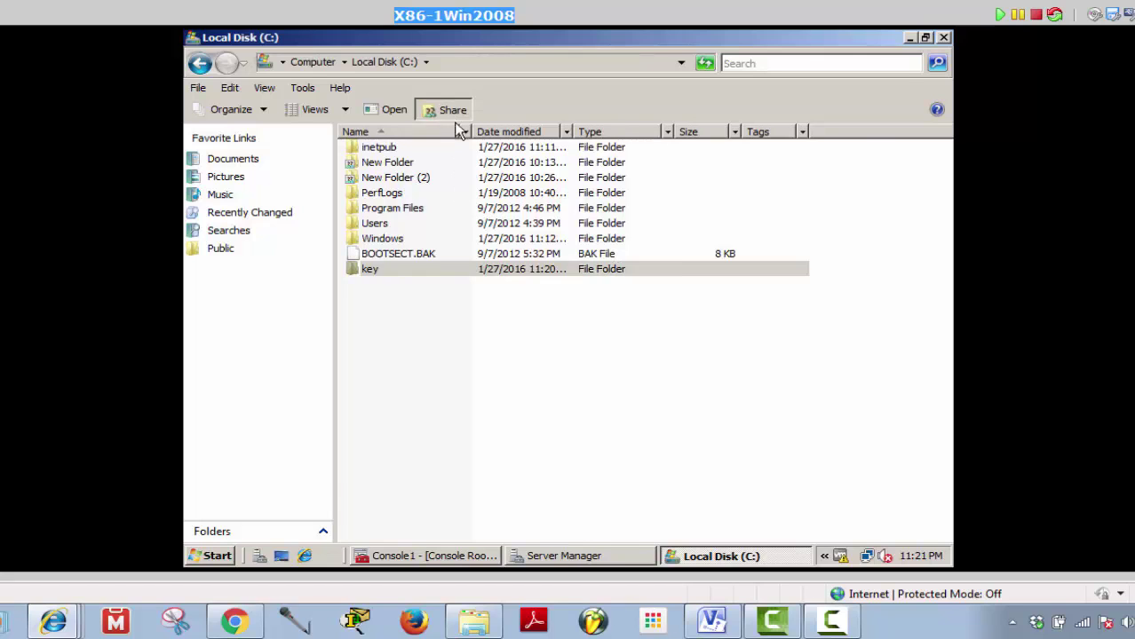
click(705, 240)
click(462, 262)
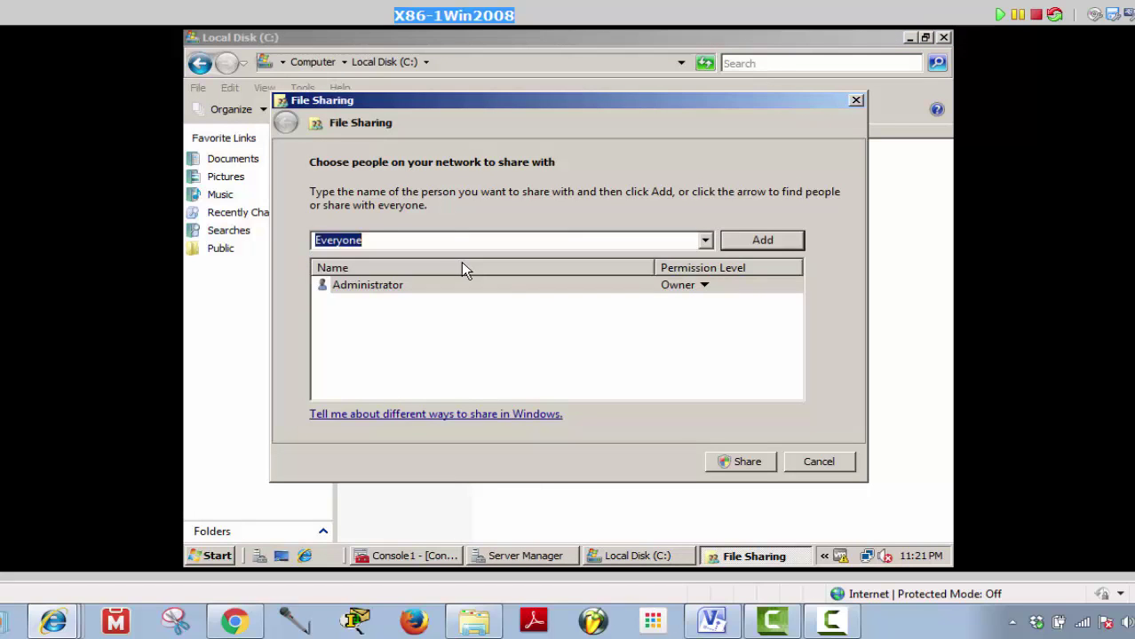
click(748, 464)
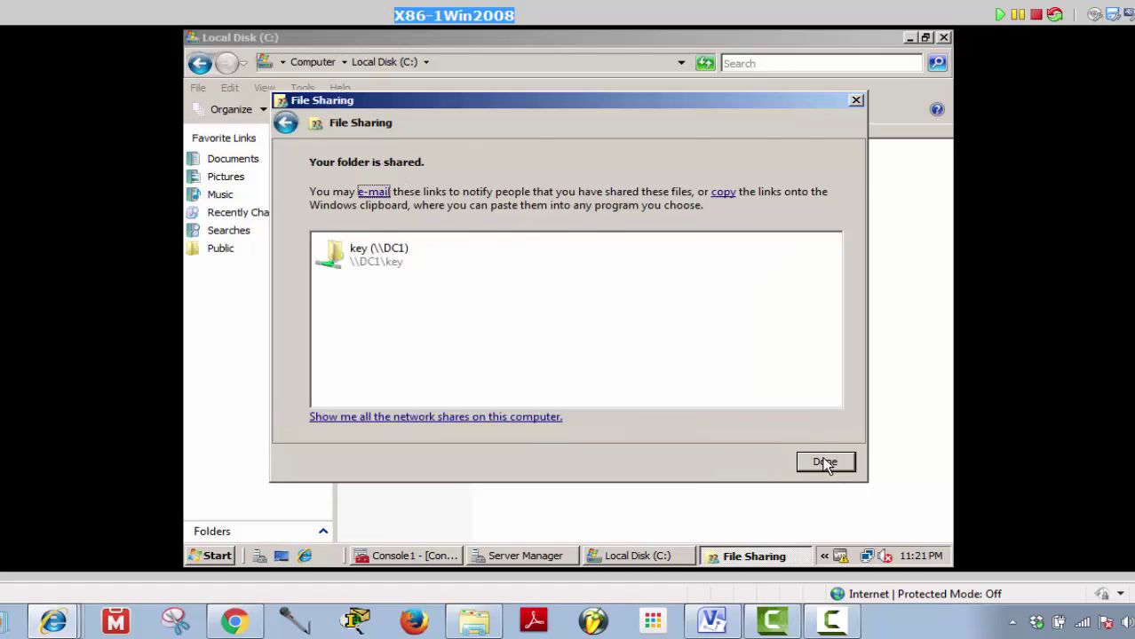
click(819, 462)
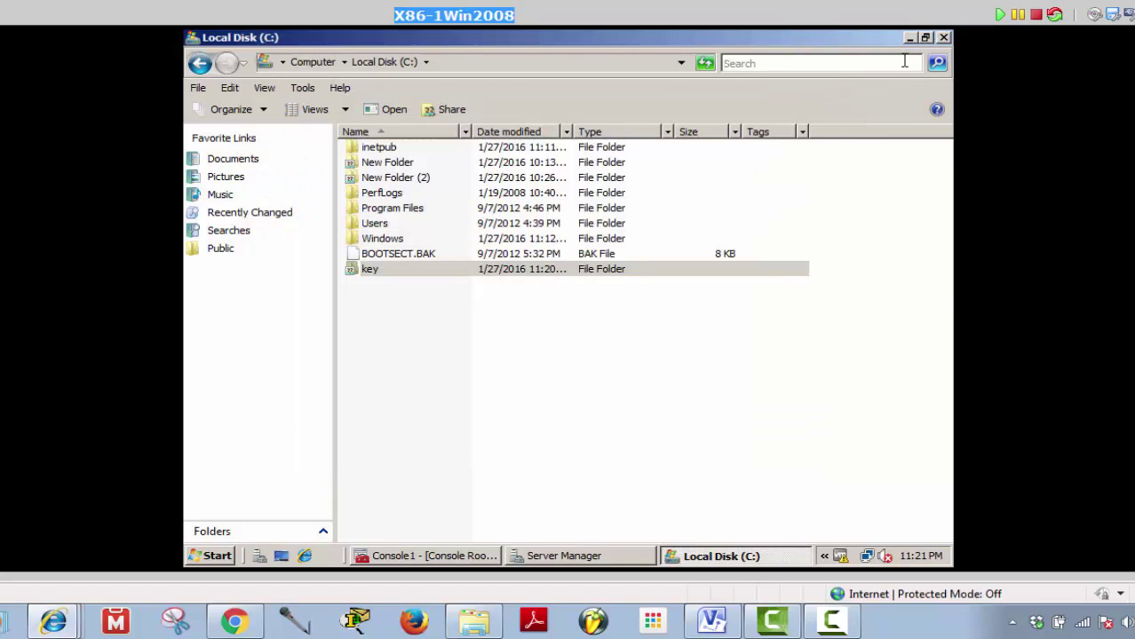
click(943, 37)
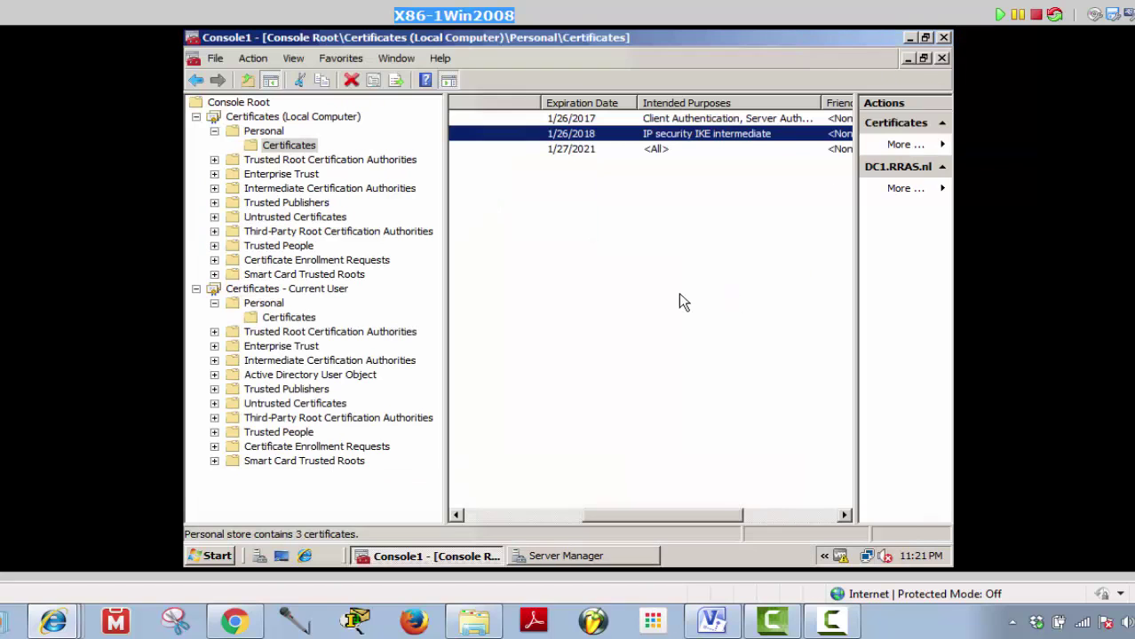
Export the IKE intermediate certificate with its private key as password-protected PFX.
right_click(657, 137)
mouse_move(708, 164)
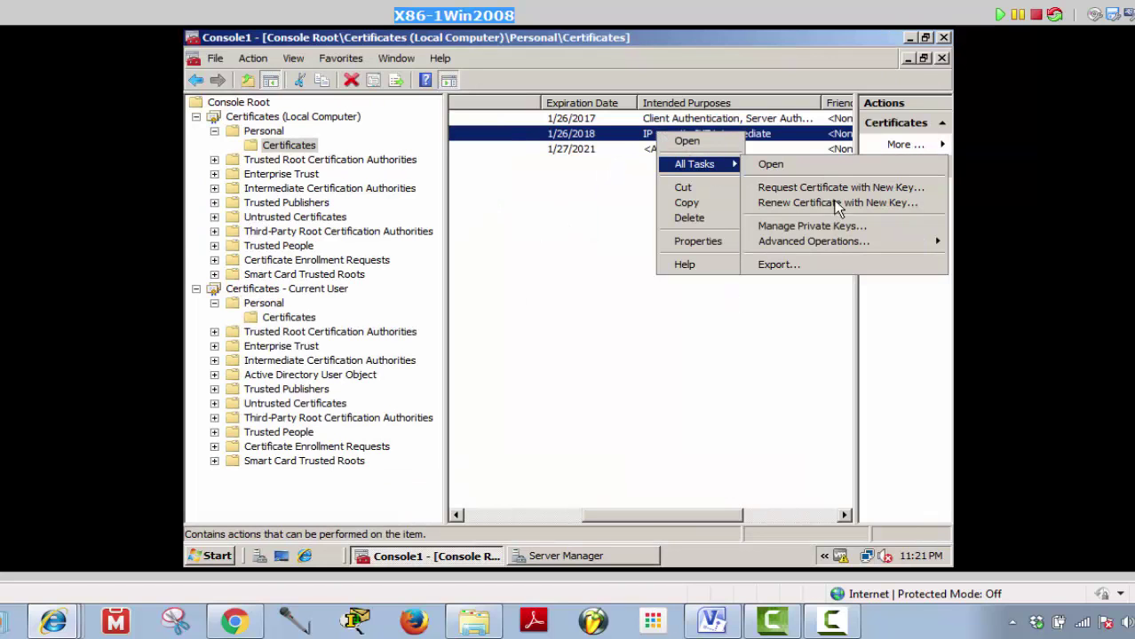
click(796, 265)
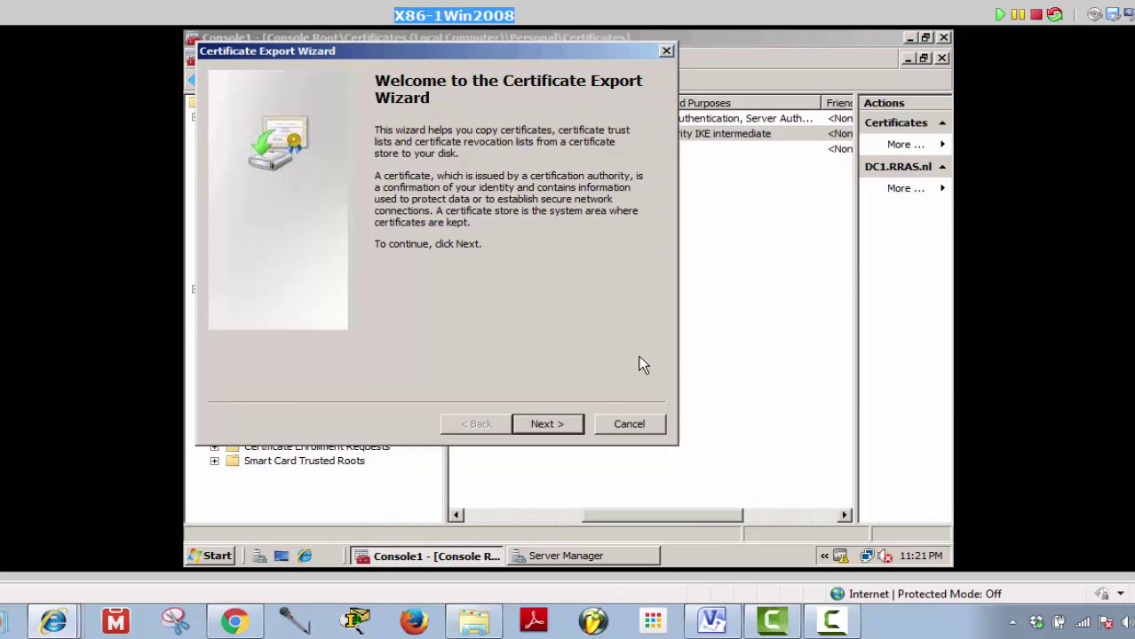
click(623, 424)
mouse_move(644, 512)
mouse_down()
mouse_move(502, 515)
mouse_move(659, 511)
mouse_up()
right_click(659, 133)
mouse_move(730, 165)
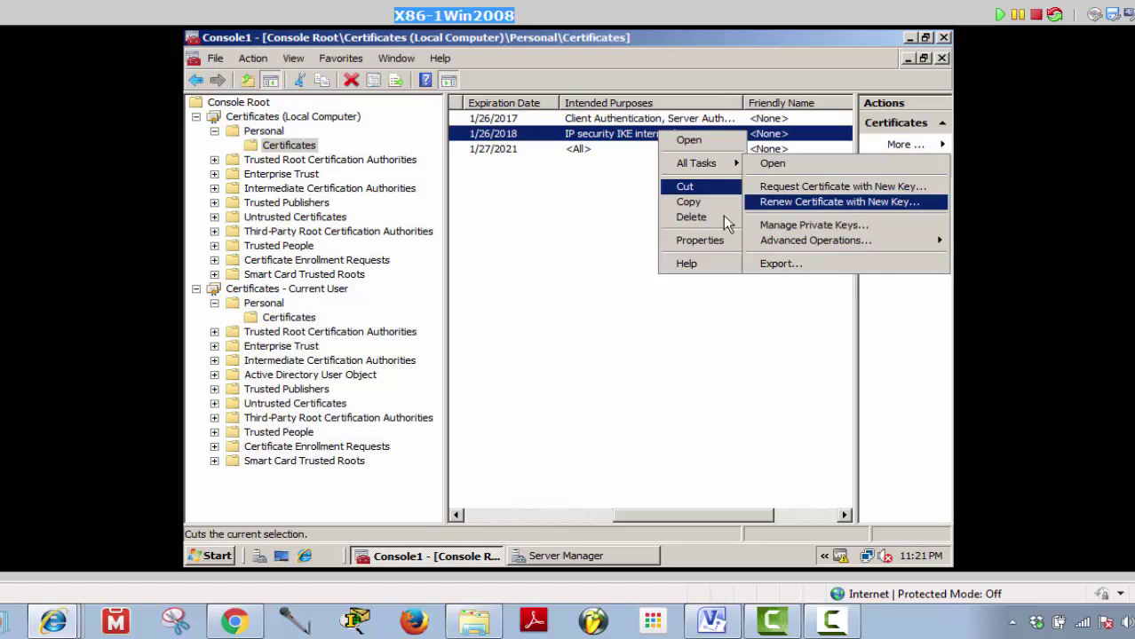
click(806, 263)
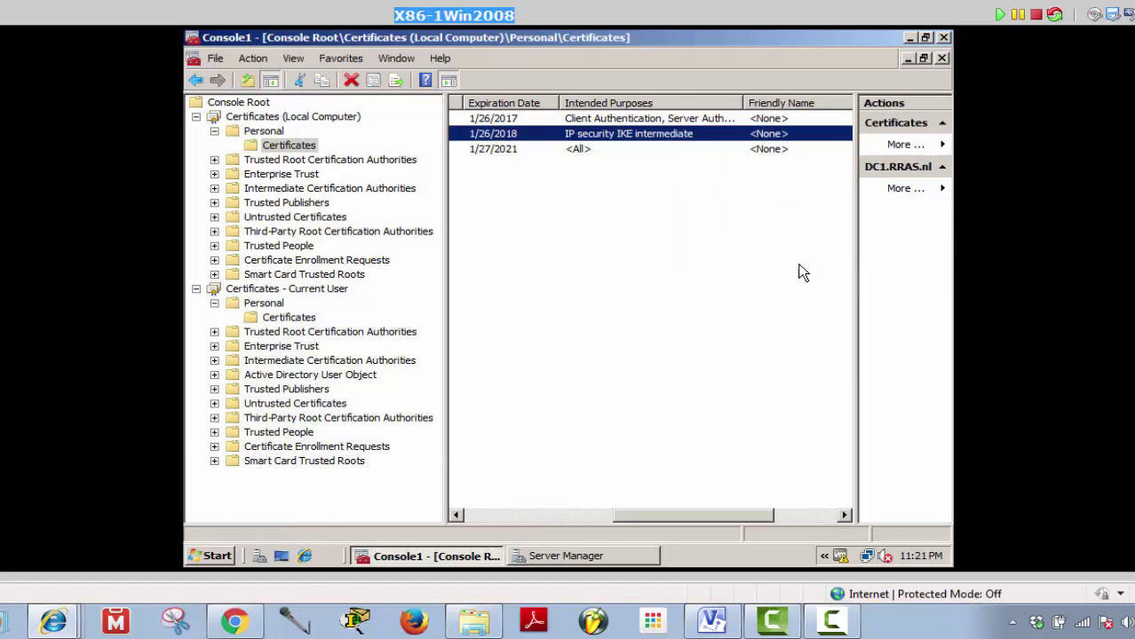
click(553, 424)
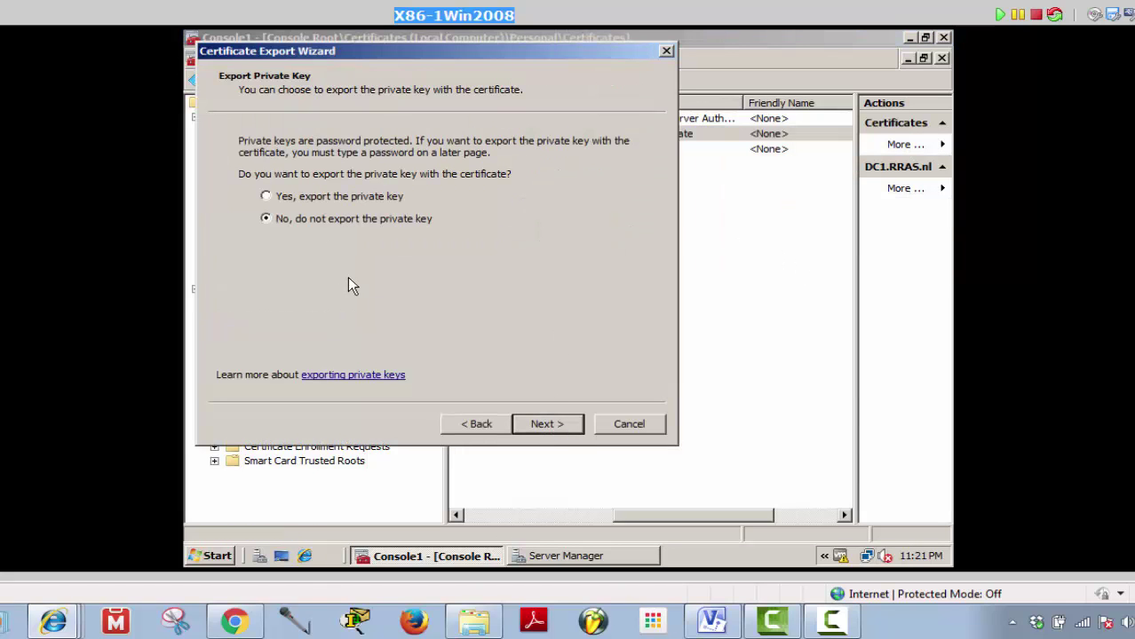
click(343, 195)
click(575, 424)
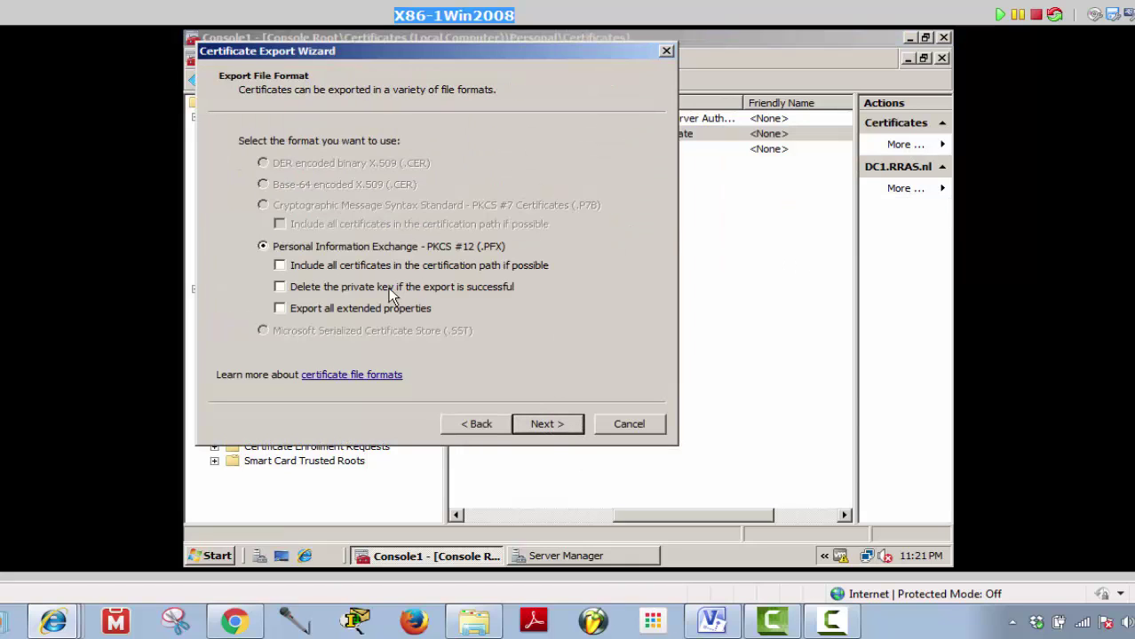
click(560, 428)
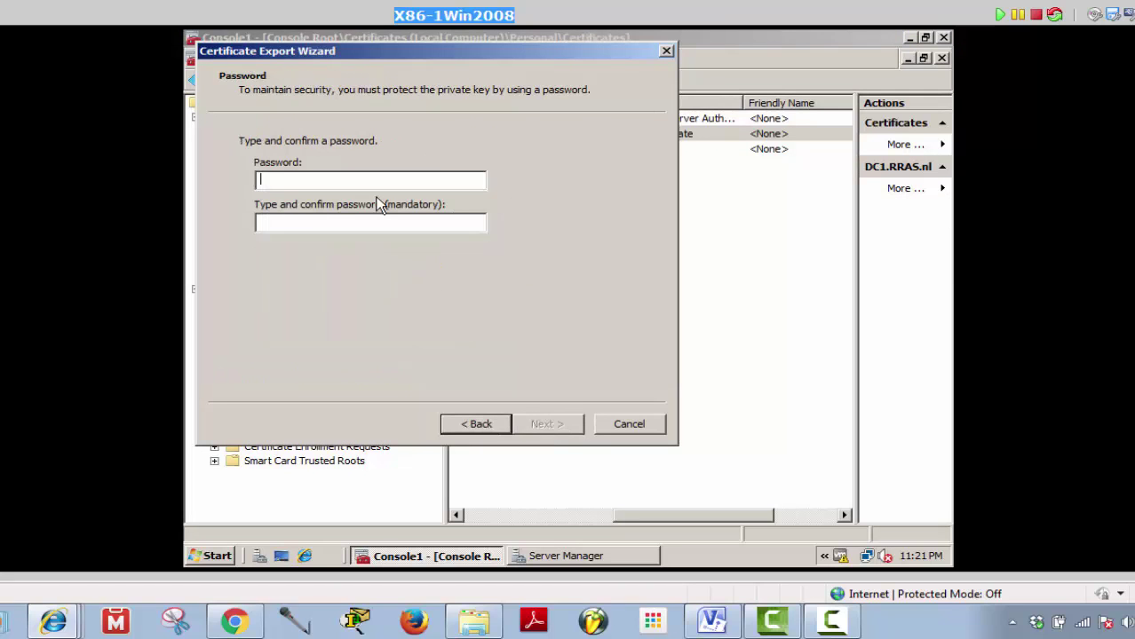
text(••)
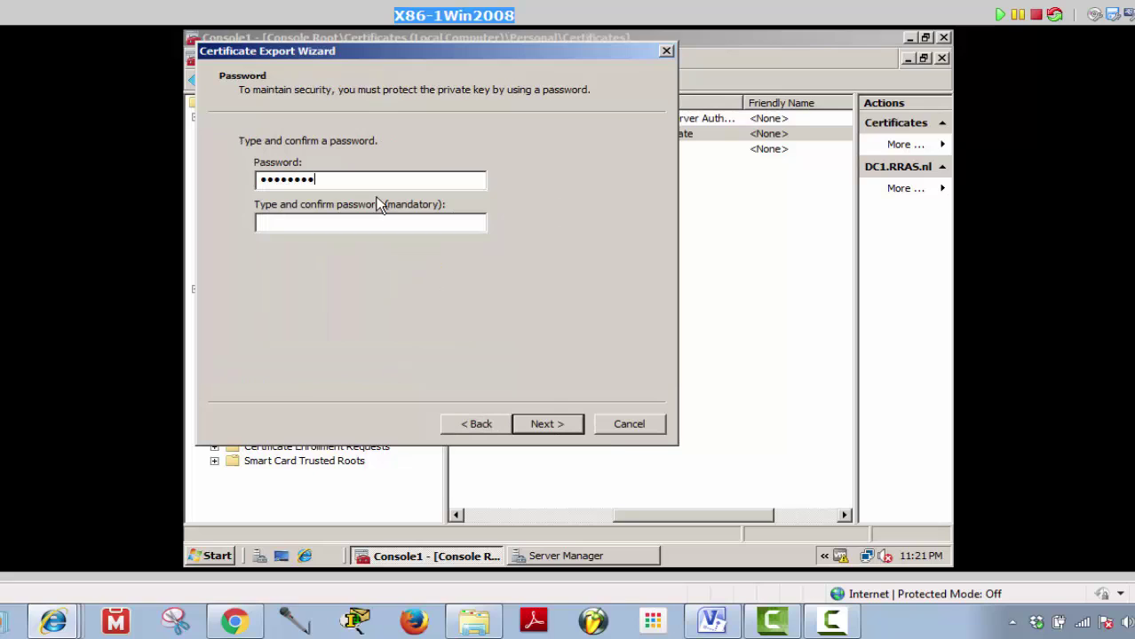
text(••••••)
click(563, 426)
Save the export as ipsec in C:\key and complete the wizard.
click(577, 160)
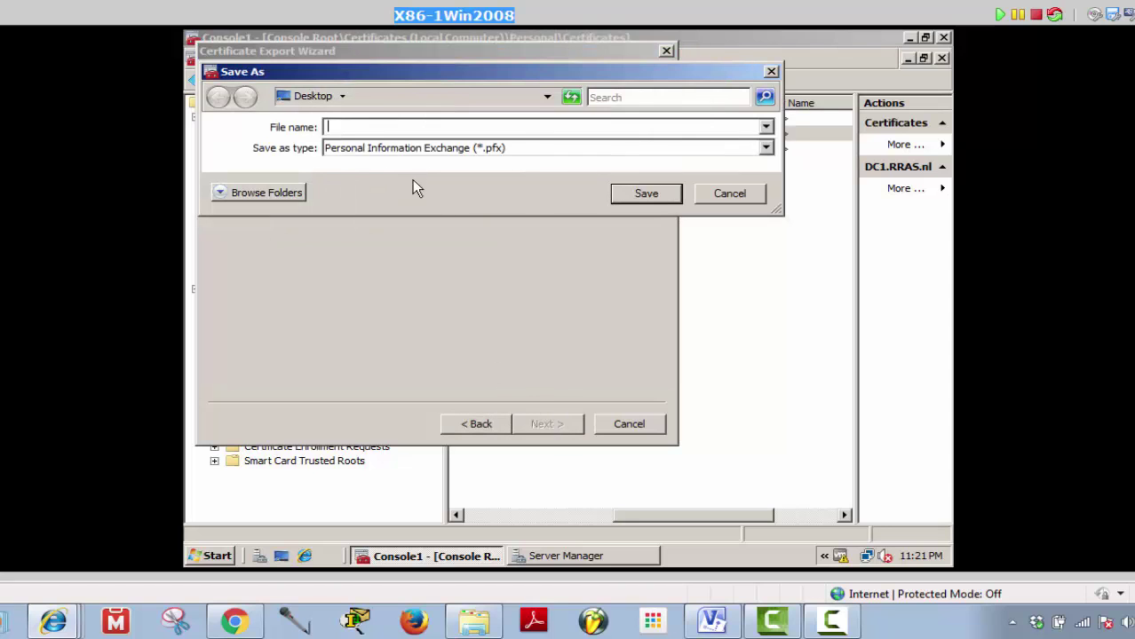
click(267, 193)
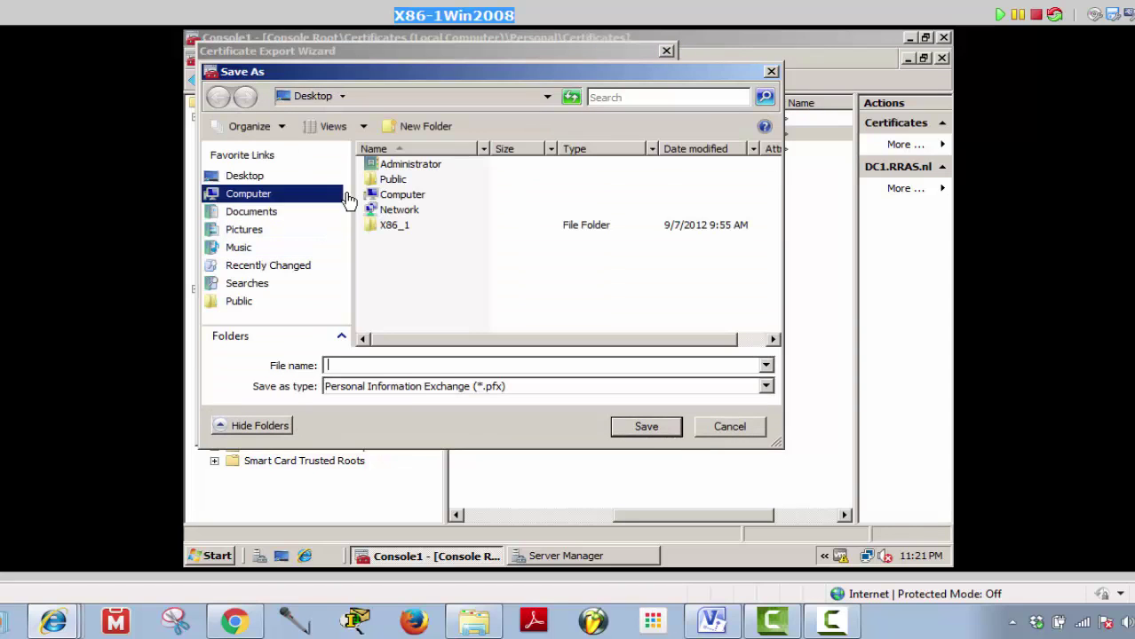
click(283, 189)
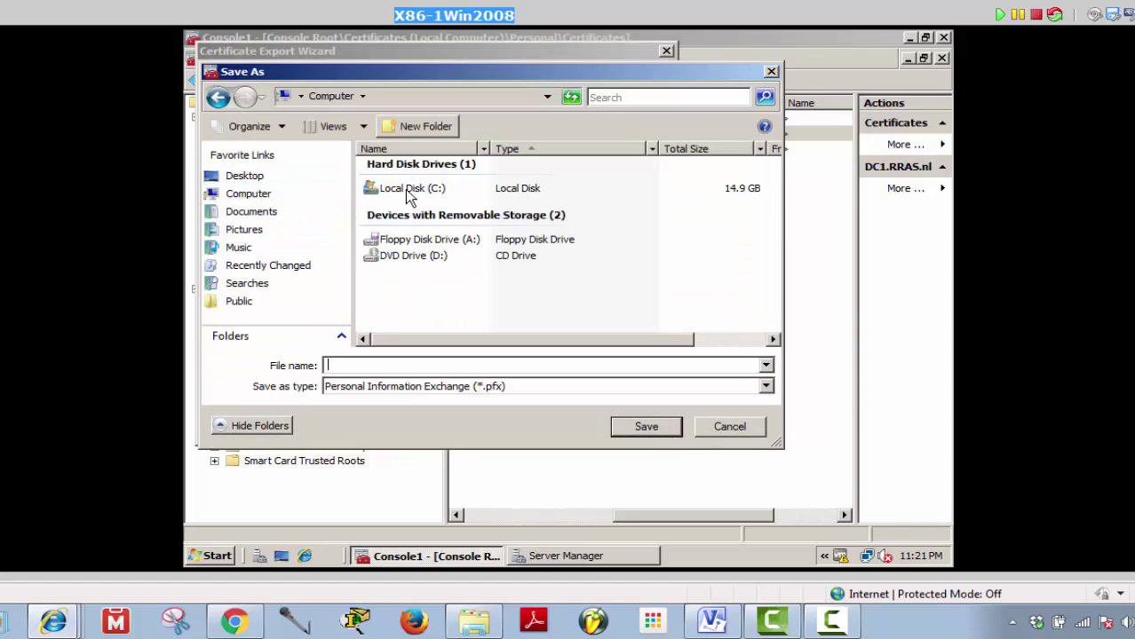
double_click(389, 190)
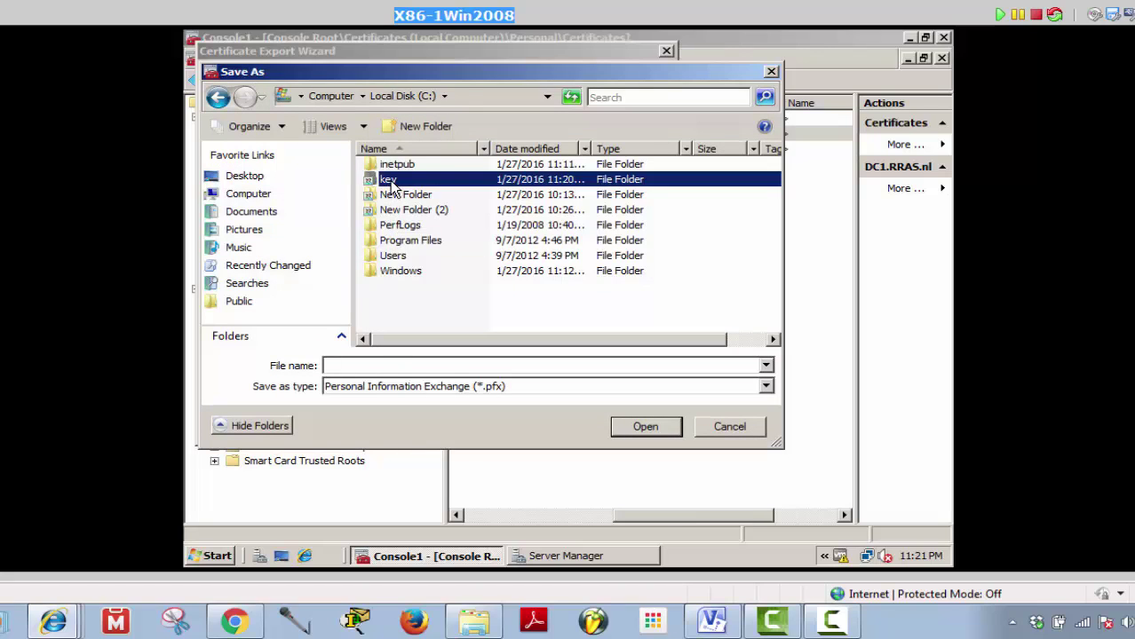
double_click(394, 180)
click(384, 364)
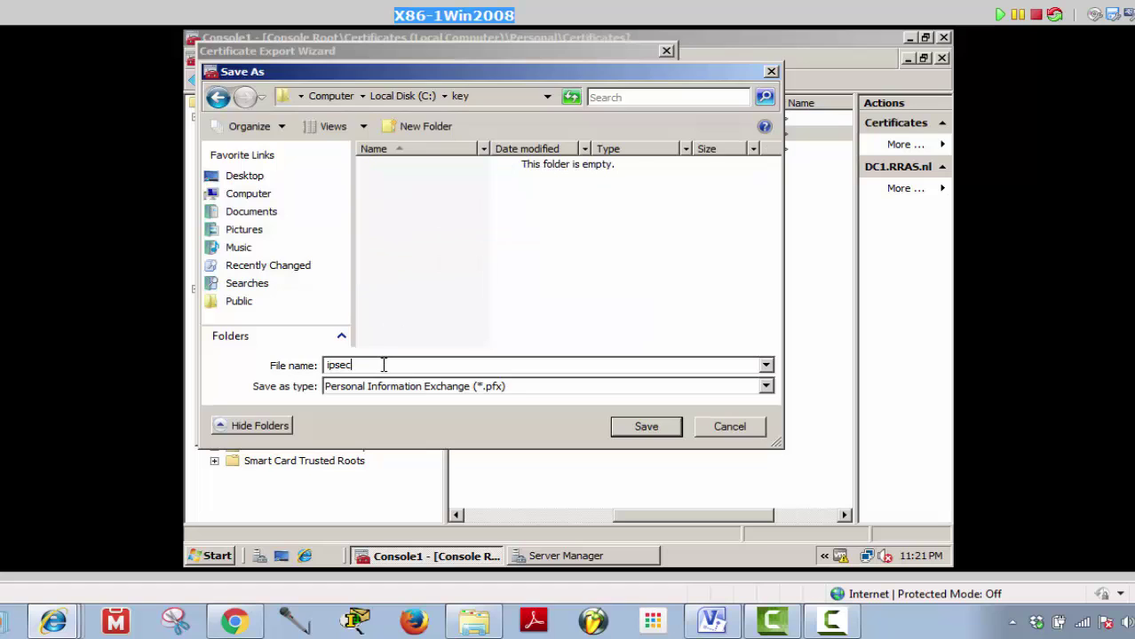
text(ipsec)
key(Return)
key(Return)
key(Return)
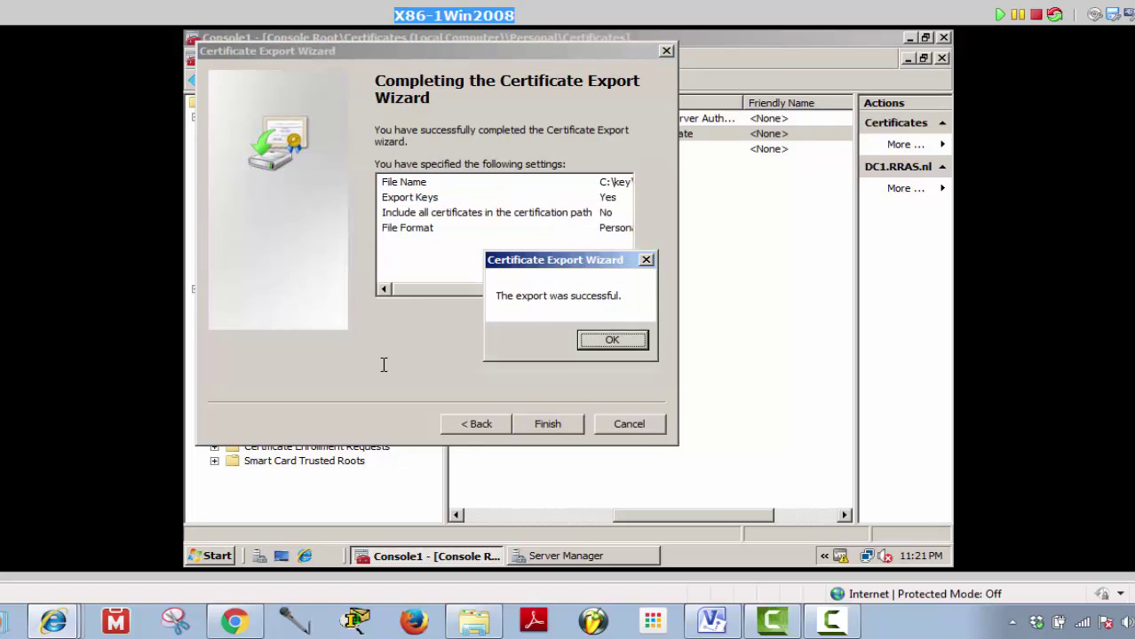
key(Return)
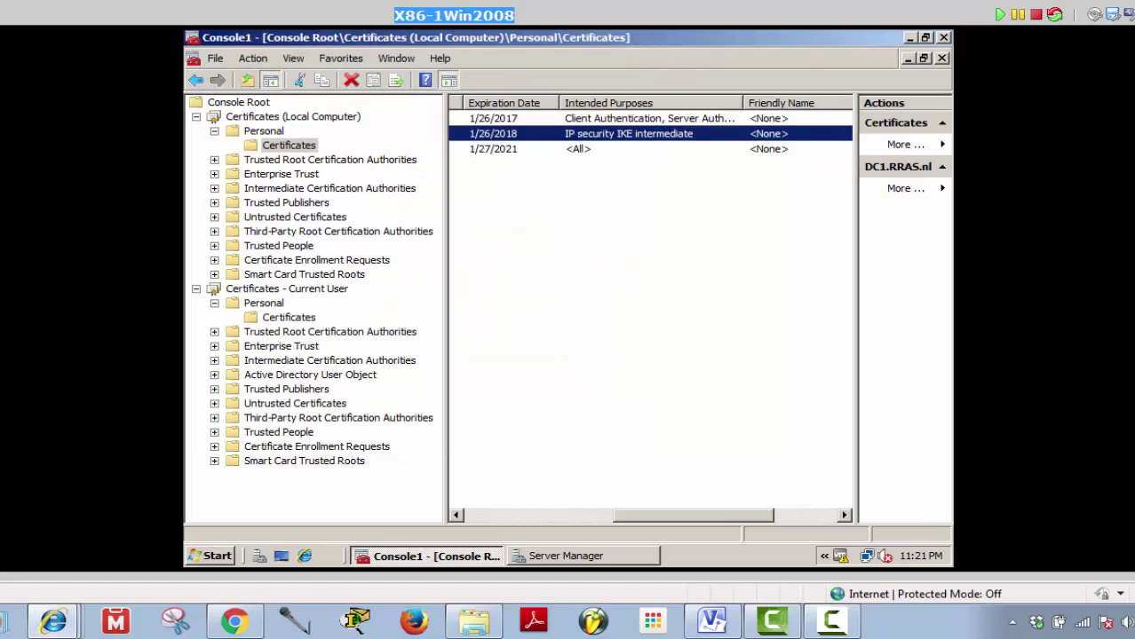
Export the 1/27/2021 certificate with its private key as PFX, entering and confirming a password.
click(578, 152)
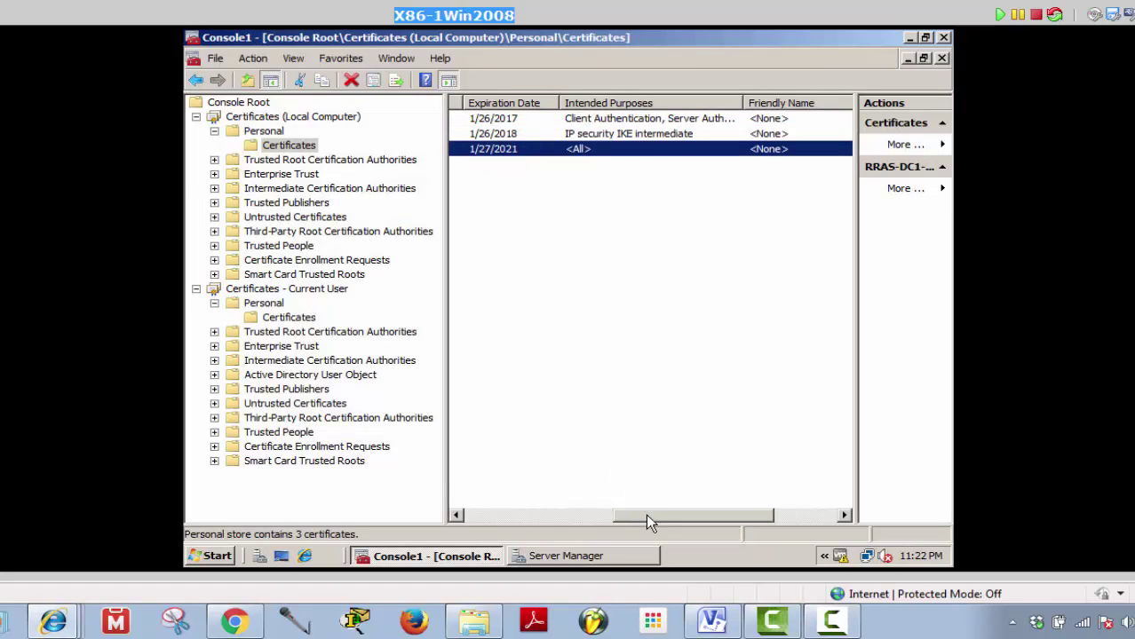
mouse_move(645, 514)
mouse_down()
mouse_move(546, 523)
mouse_move(484, 511)
mouse_move(667, 519)
mouse_up()
right_click(546, 150)
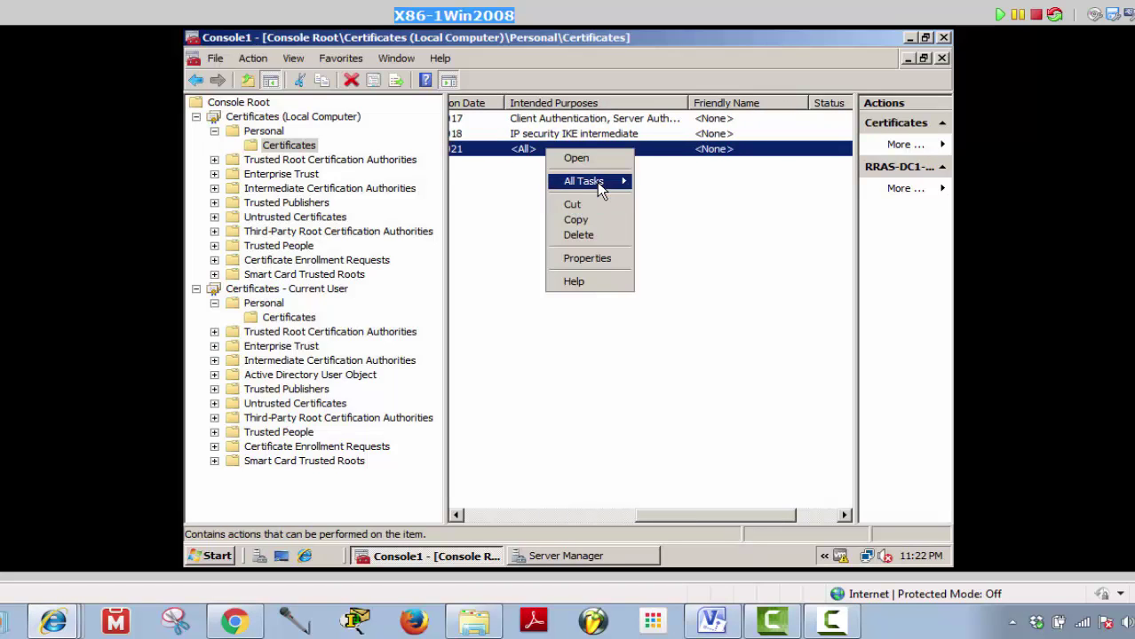
mouse_move(596, 182)
click(684, 282)
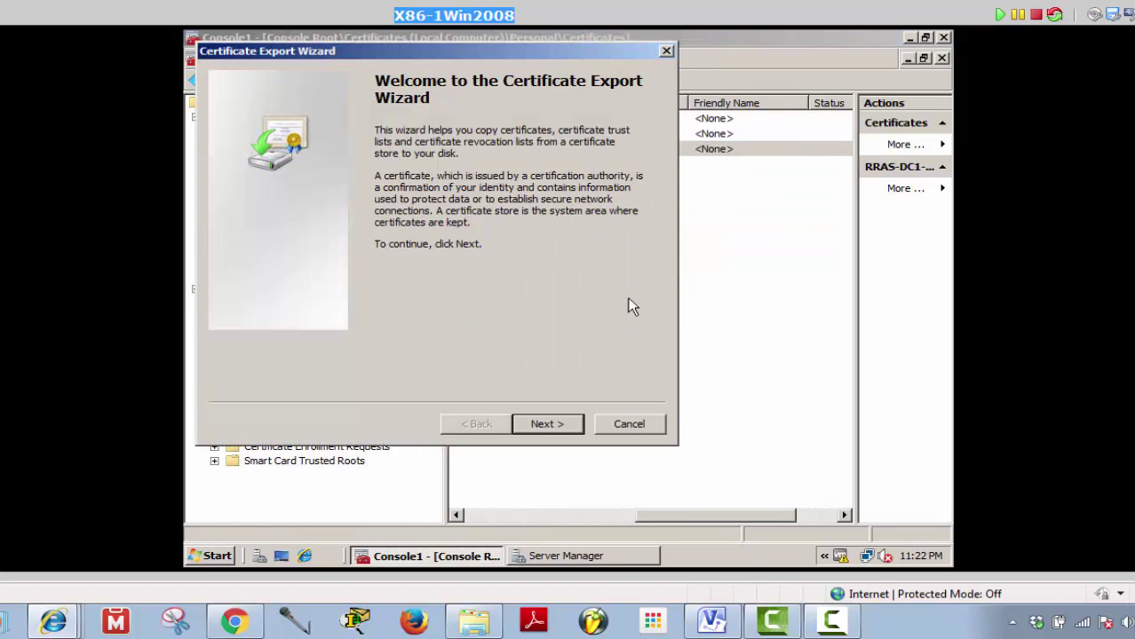
click(559, 424)
click(399, 199)
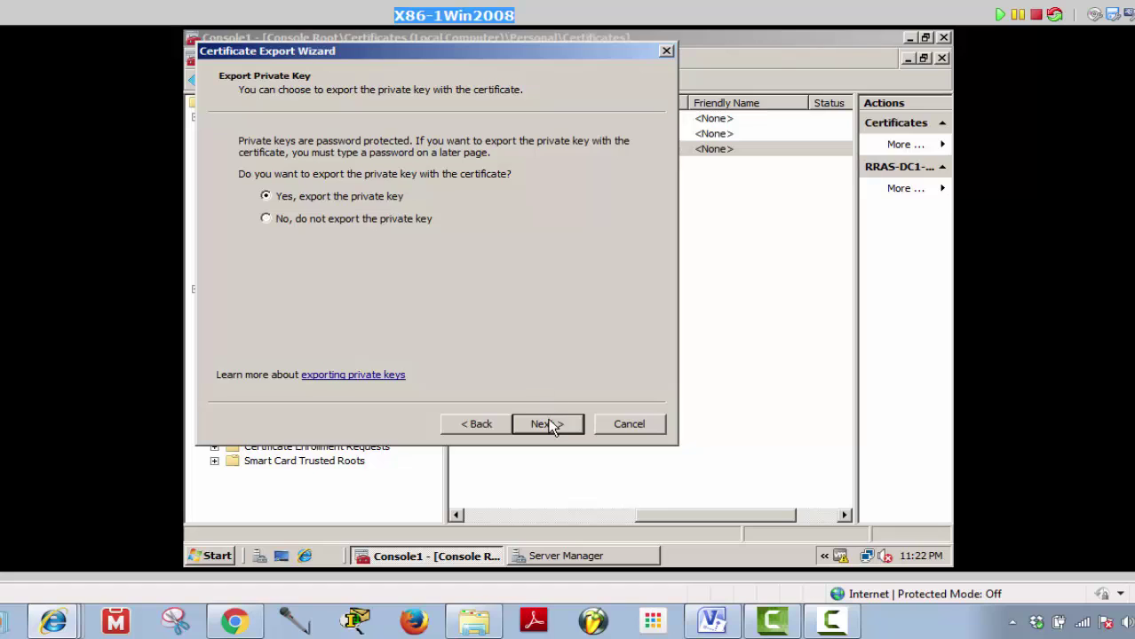
click(547, 423)
click(547, 424)
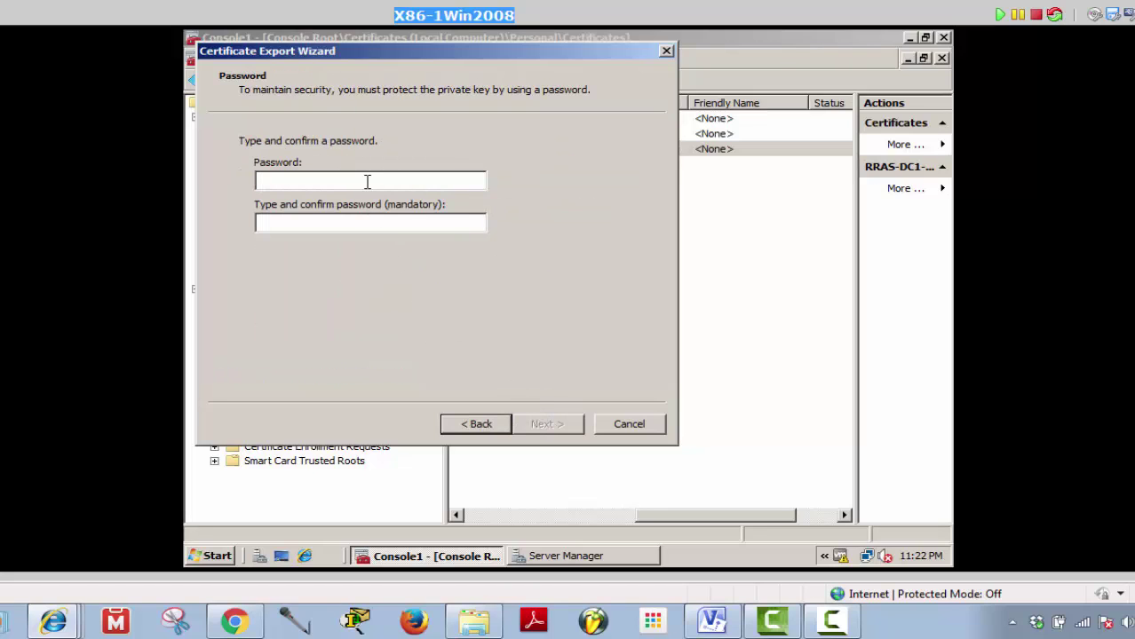
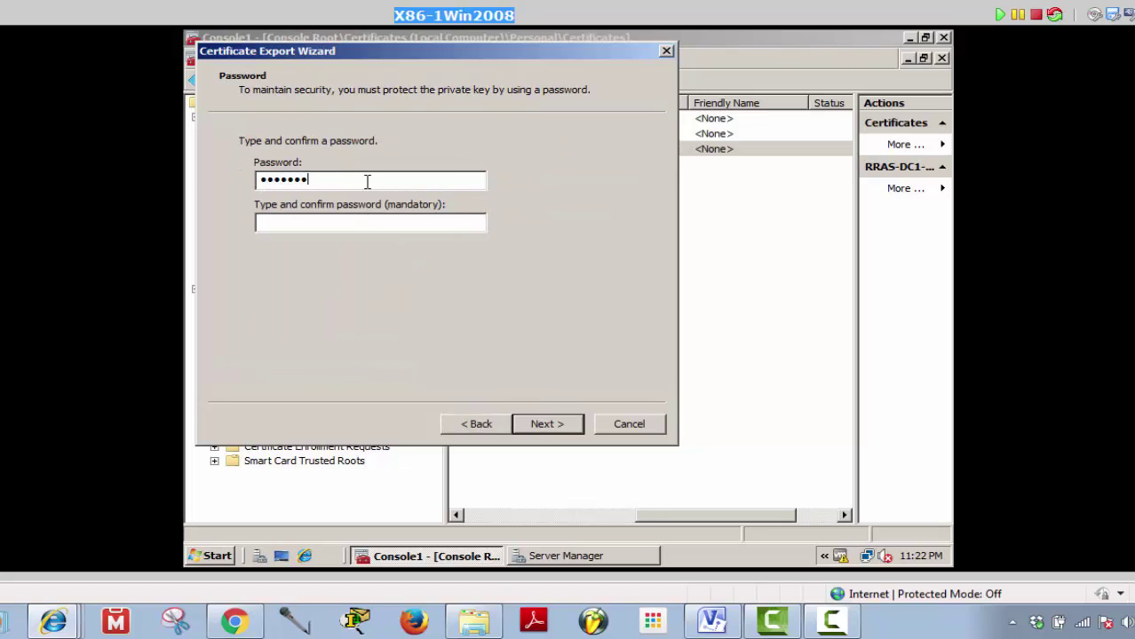
key(Tab)
click(542, 425)
Save the export as all-trusted-key, confirm success, and switch to the X86-2-Win2008 machine.
click(597, 162)
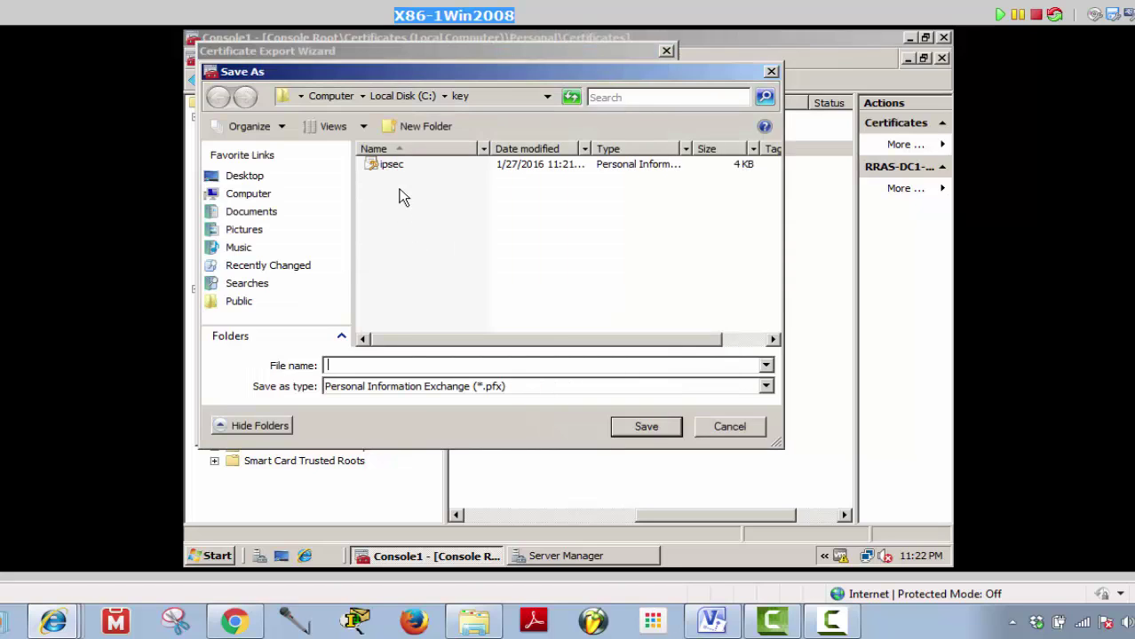
text(all-trusted-ke)
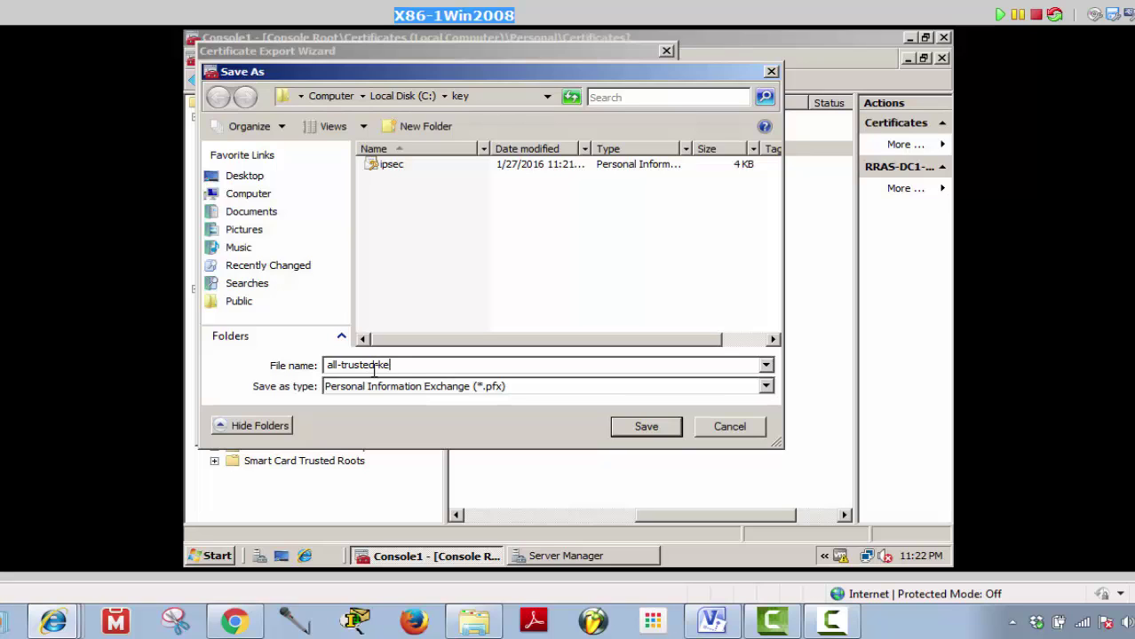
text(y)
key(Return)
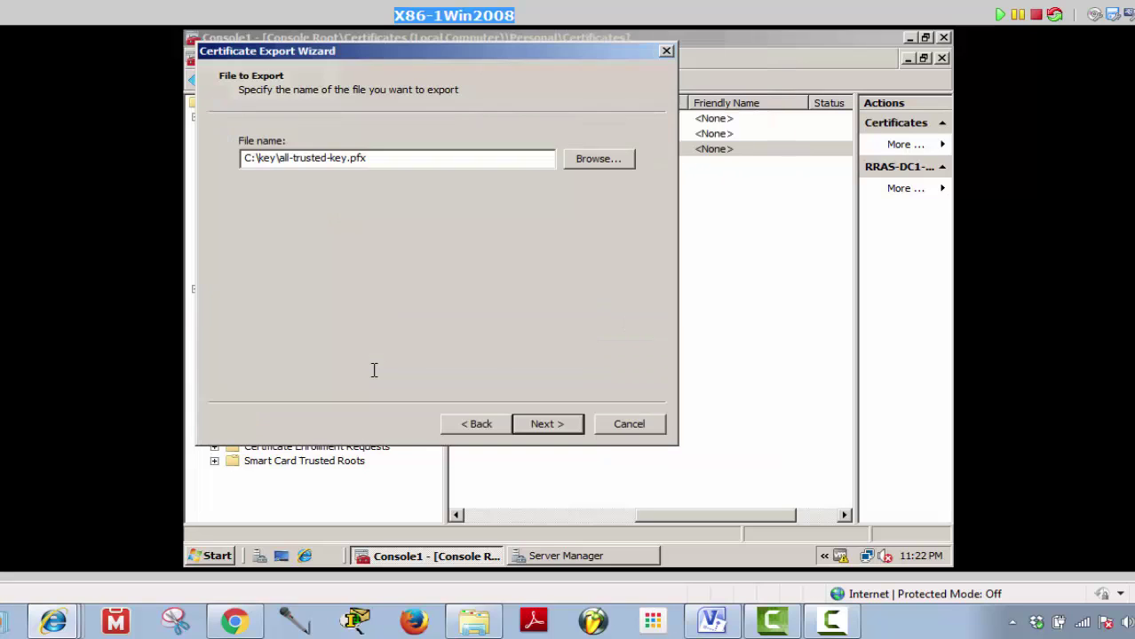
key(Return)
key(Return)
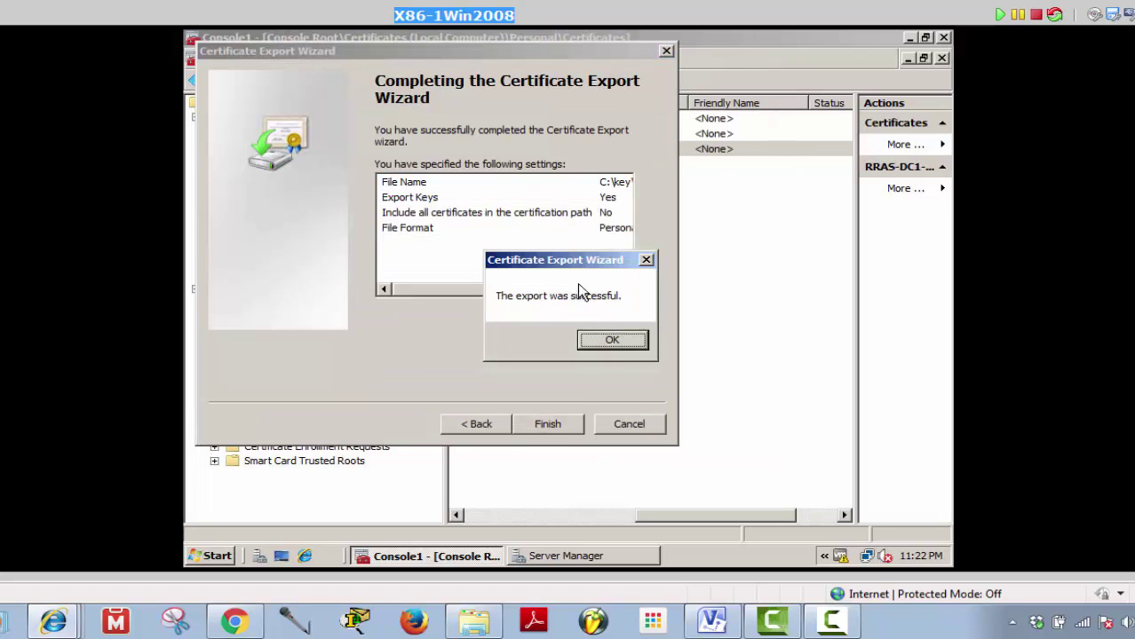
click(626, 345)
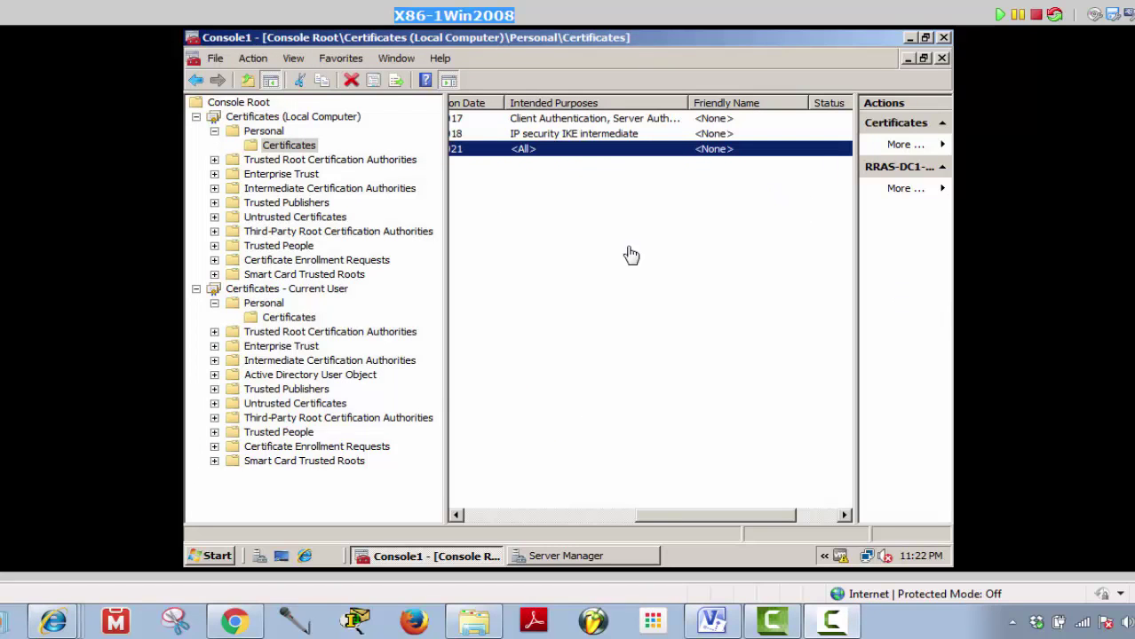
mouse_move(53, 622)
click(55, 556)
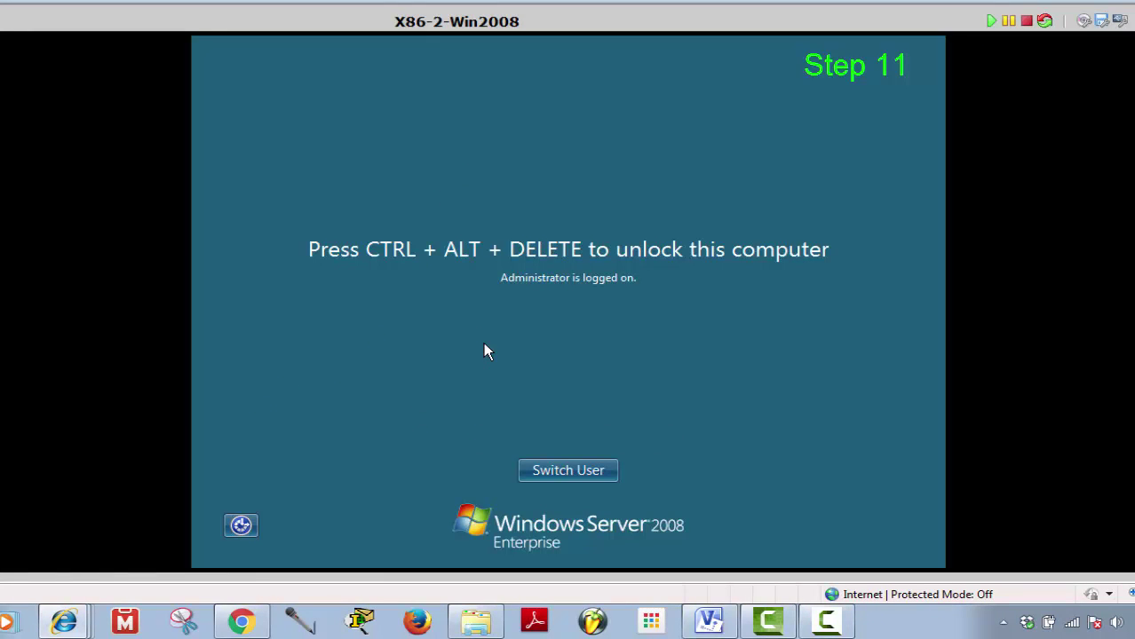
Unlock the second server with the Administrator password.
key(ctrl+alt+Delete)
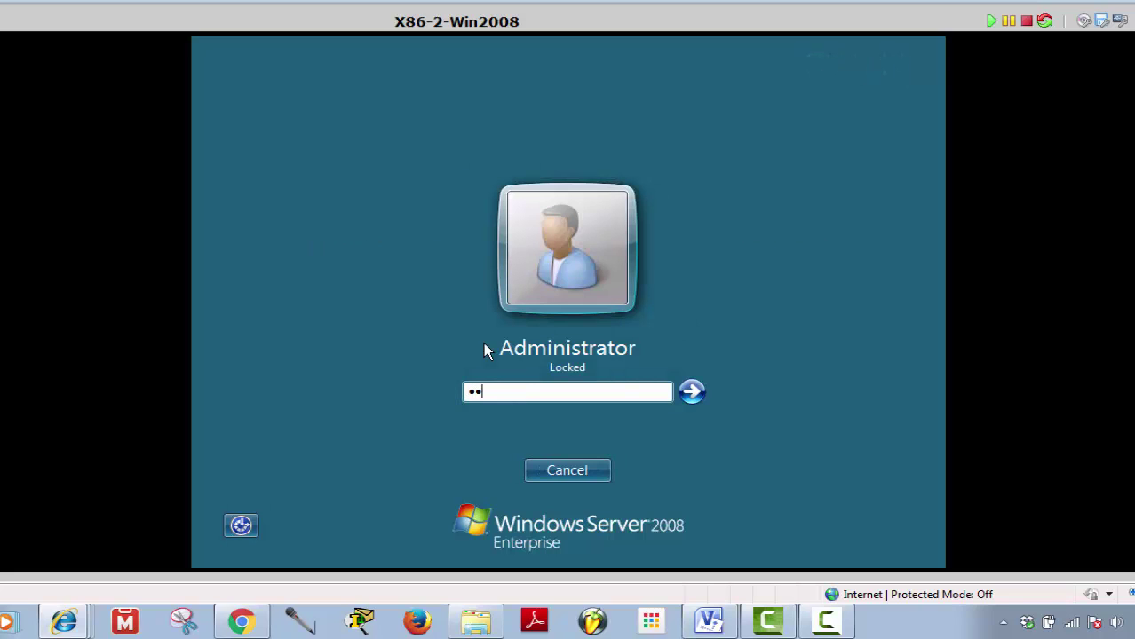
key(Return)
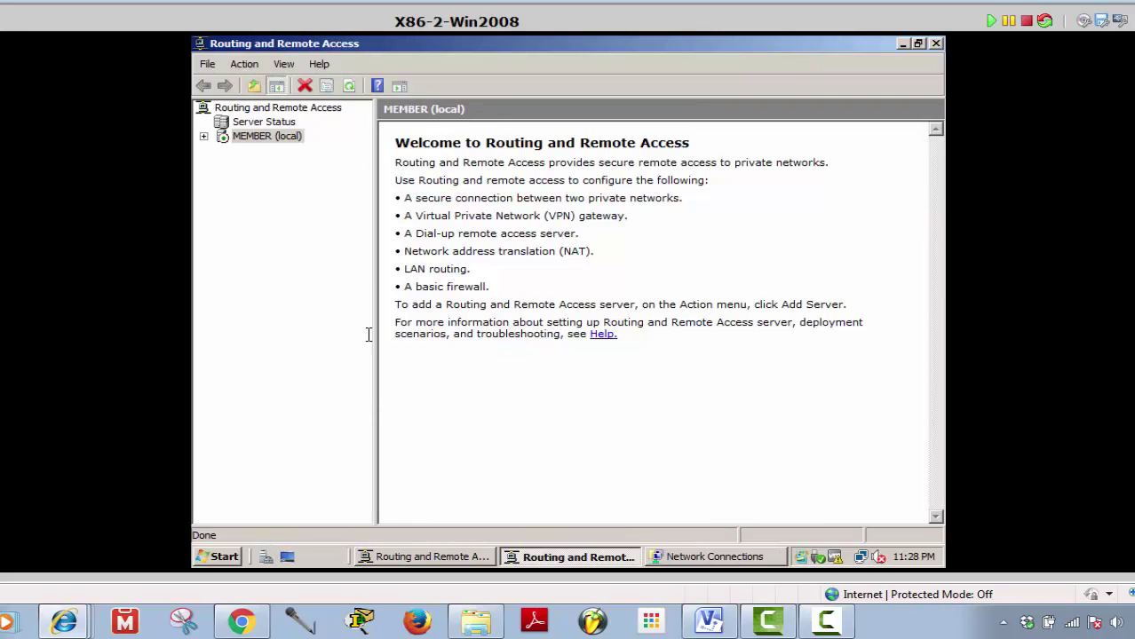
Close the Routing and Remote Access and Network Connections windows.
click(222, 557)
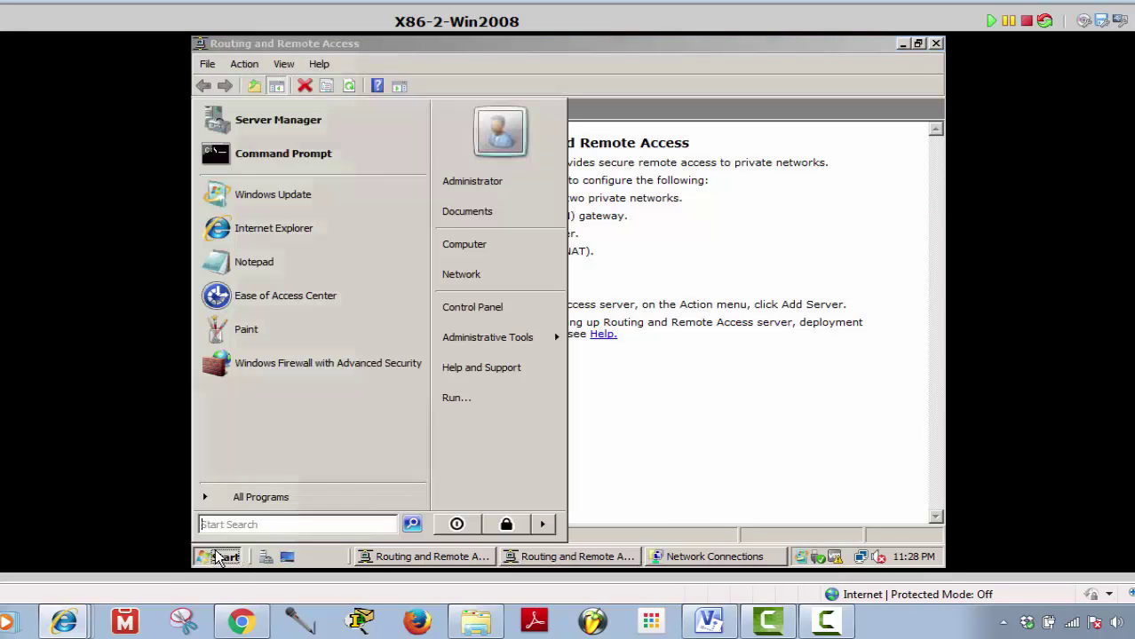
click(937, 44)
click(937, 44)
click(937, 45)
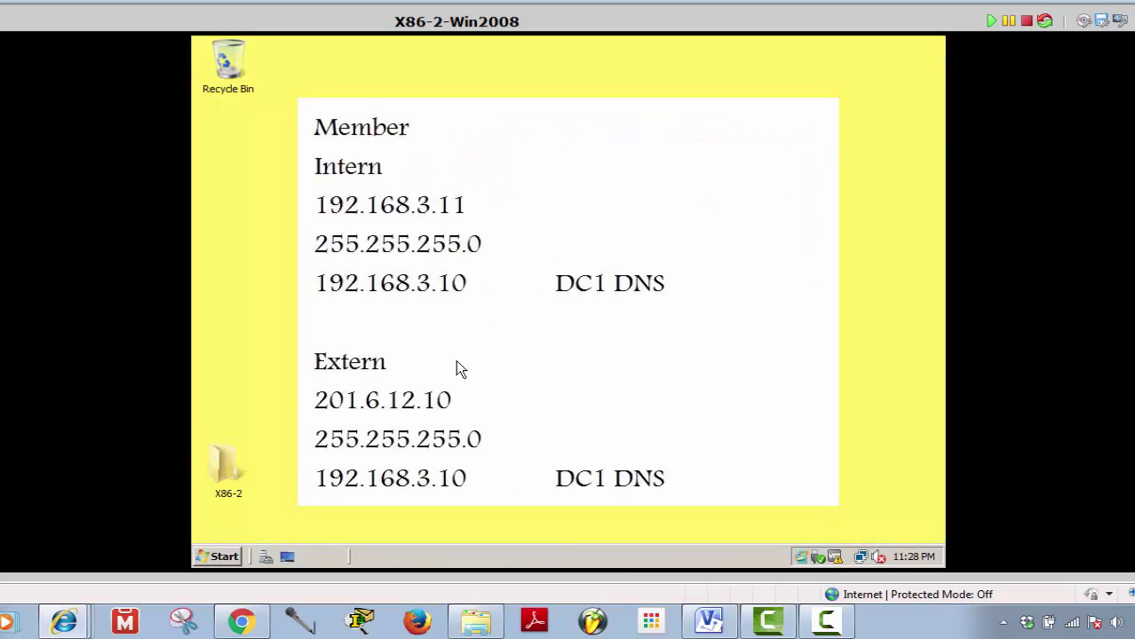
click(230, 559)
Launch mmc and open the Add/Remove Snap-ins list.
text(m)
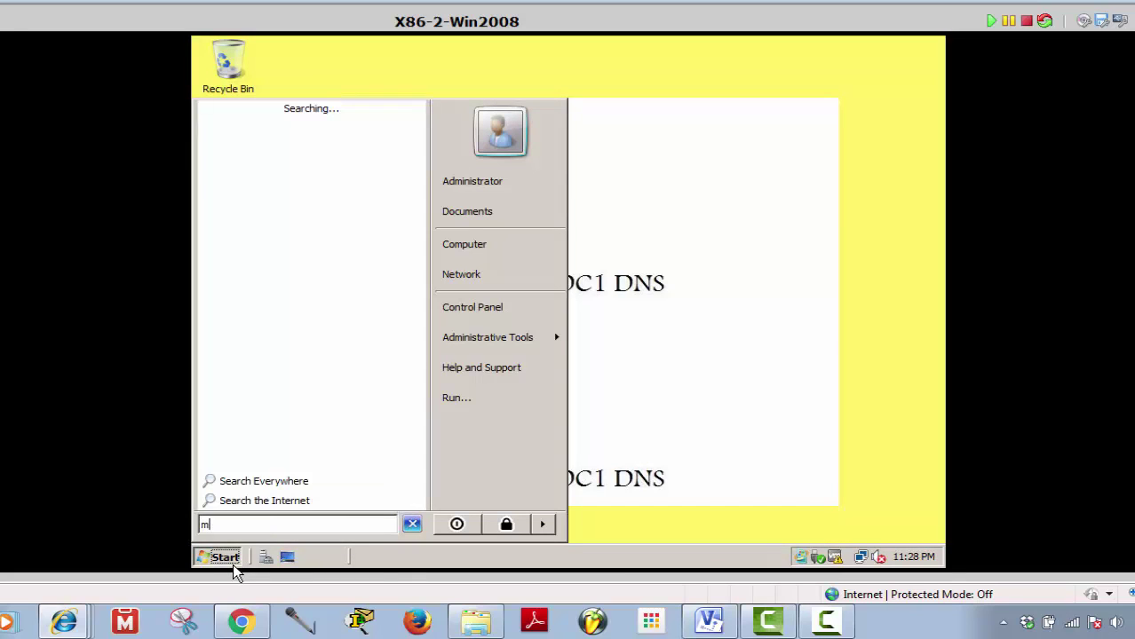
text(mc)
key(Return)
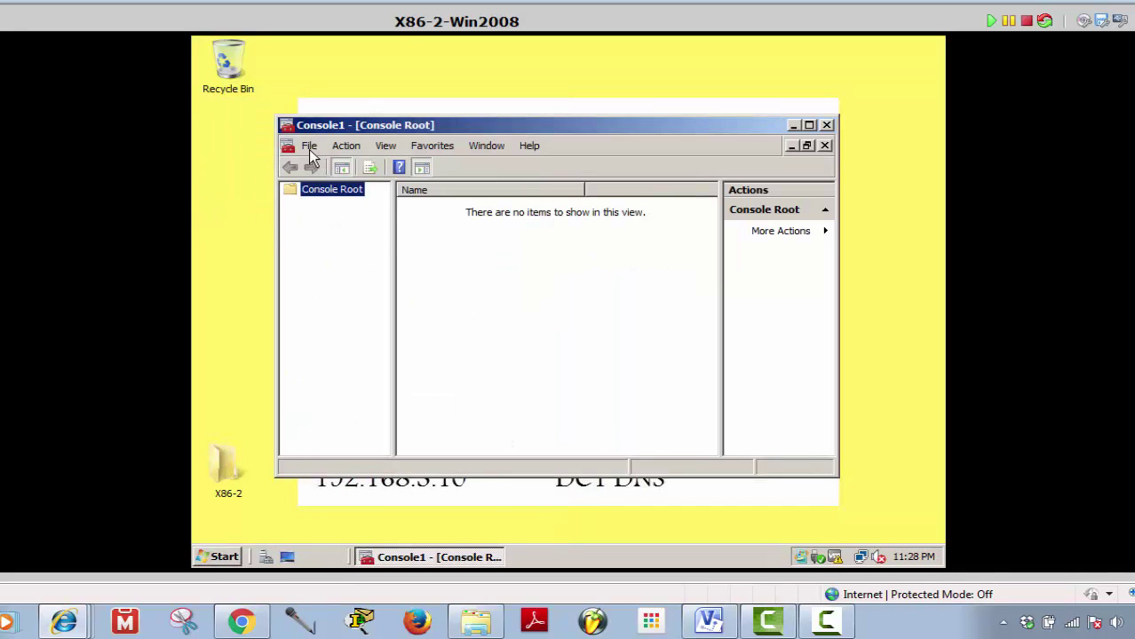
click(309, 146)
click(345, 230)
drag(474, 227, 471, 266)
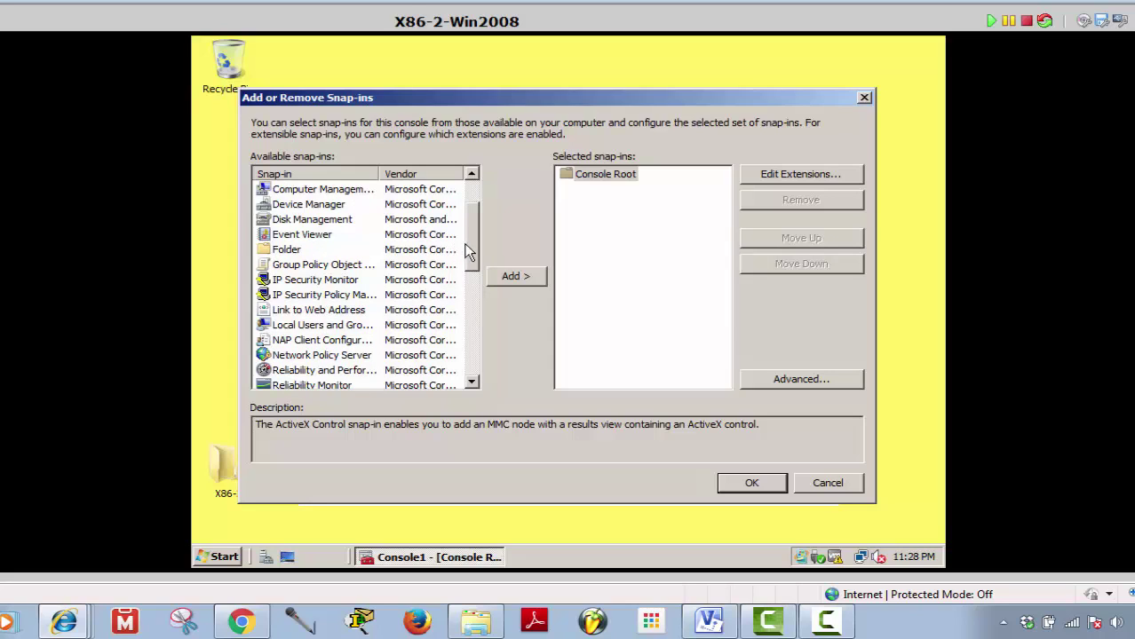
drag(465, 248, 472, 233)
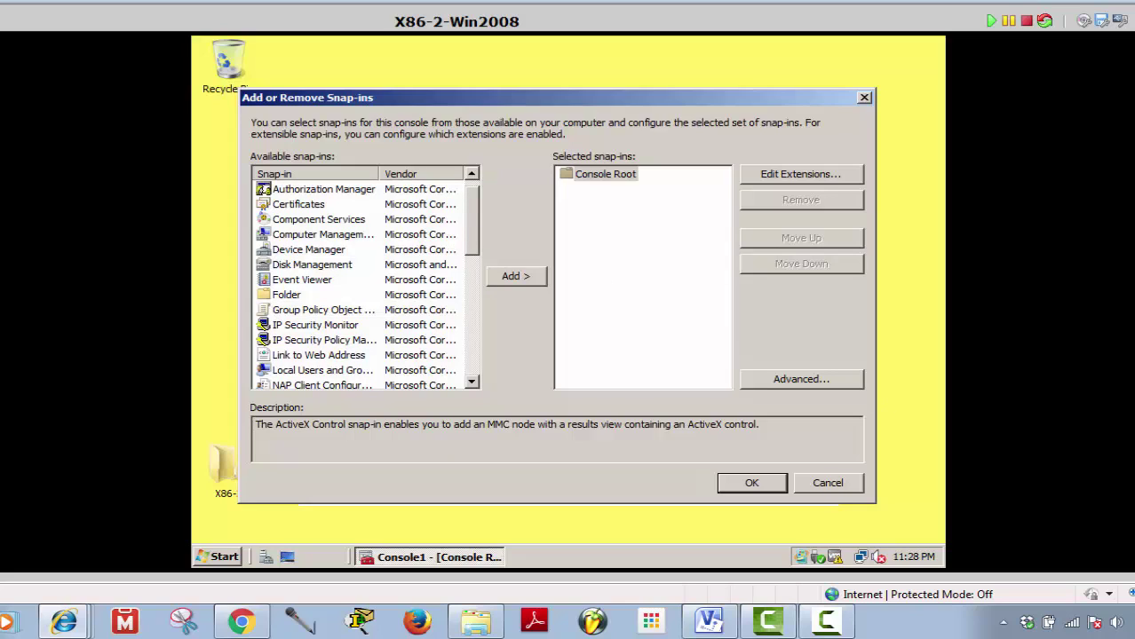
click(318, 318)
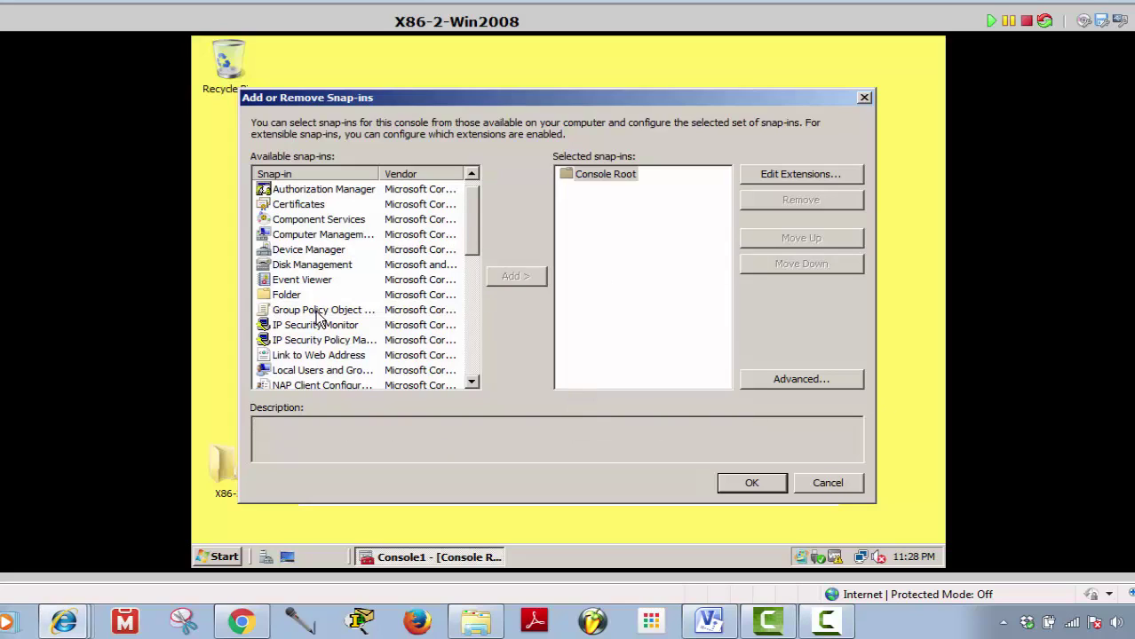
scroll(318, 318, down, 3)
drag(473, 258, 476, 178)
Add the Certificates snap-in for the local computer account and open its Personal store.
click(364, 220)
click(537, 273)
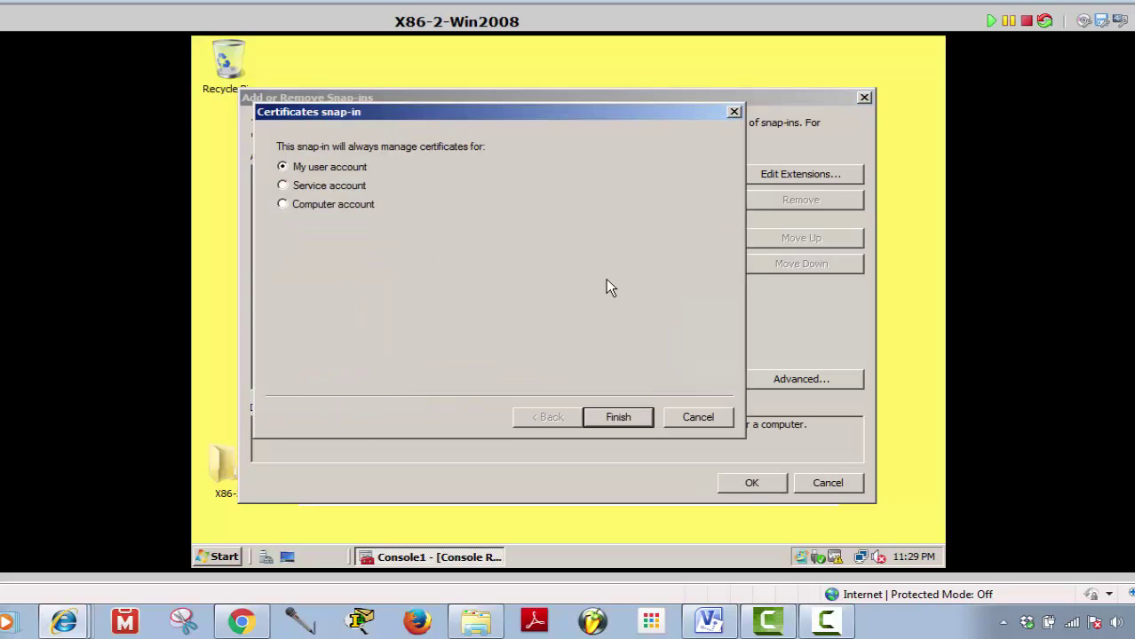
click(309, 208)
click(617, 417)
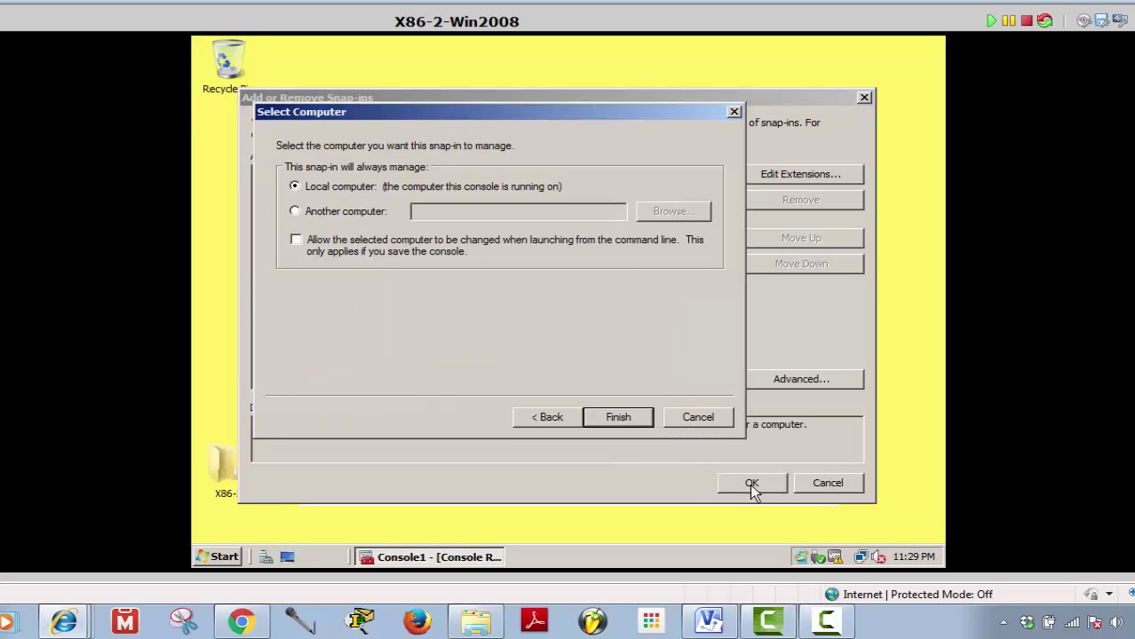
click(619, 413)
click(750, 484)
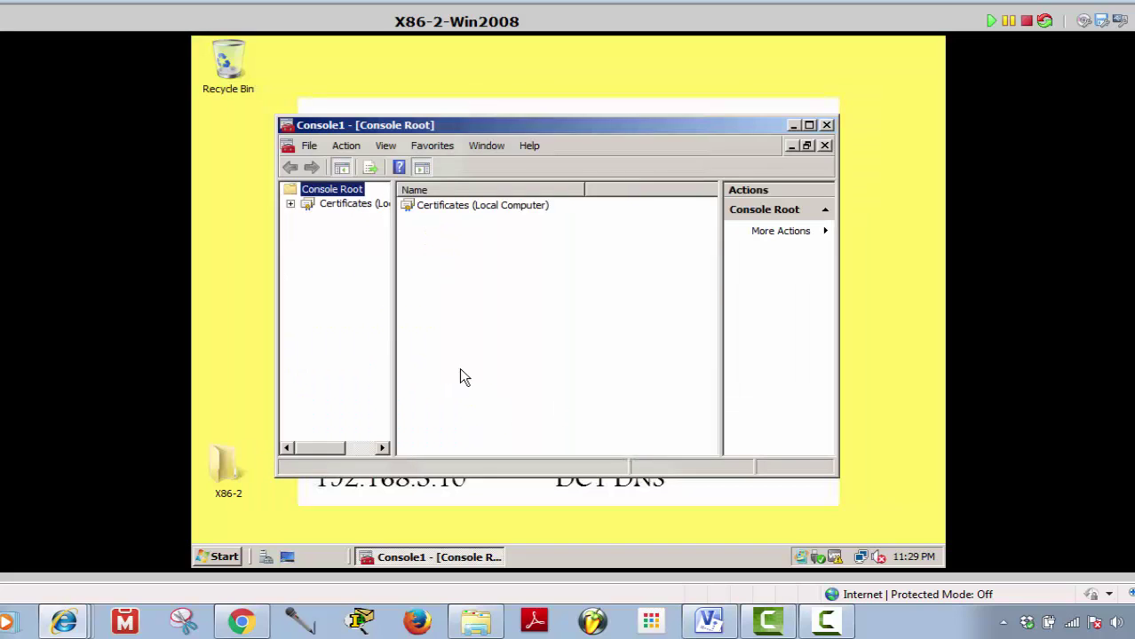
double_click(348, 206)
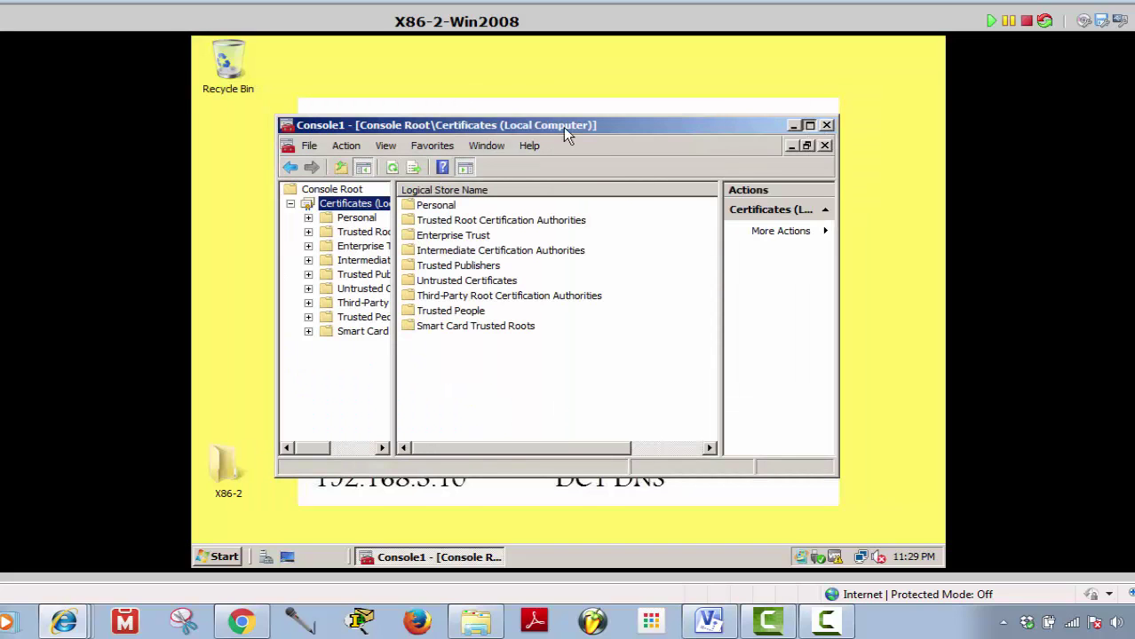
click(809, 125)
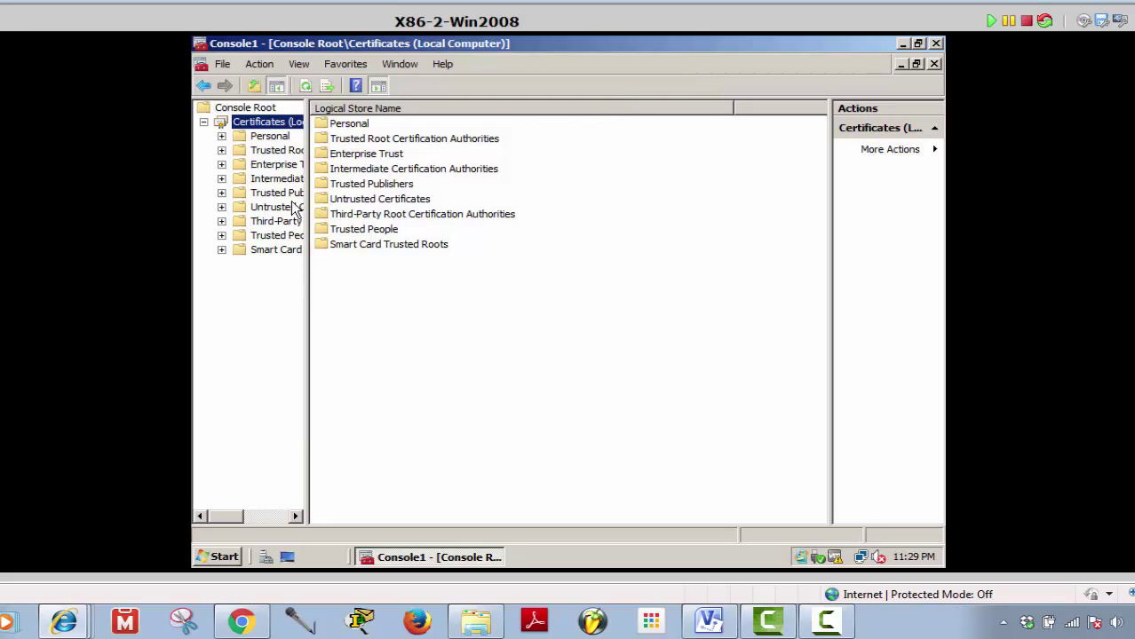
click(274, 139)
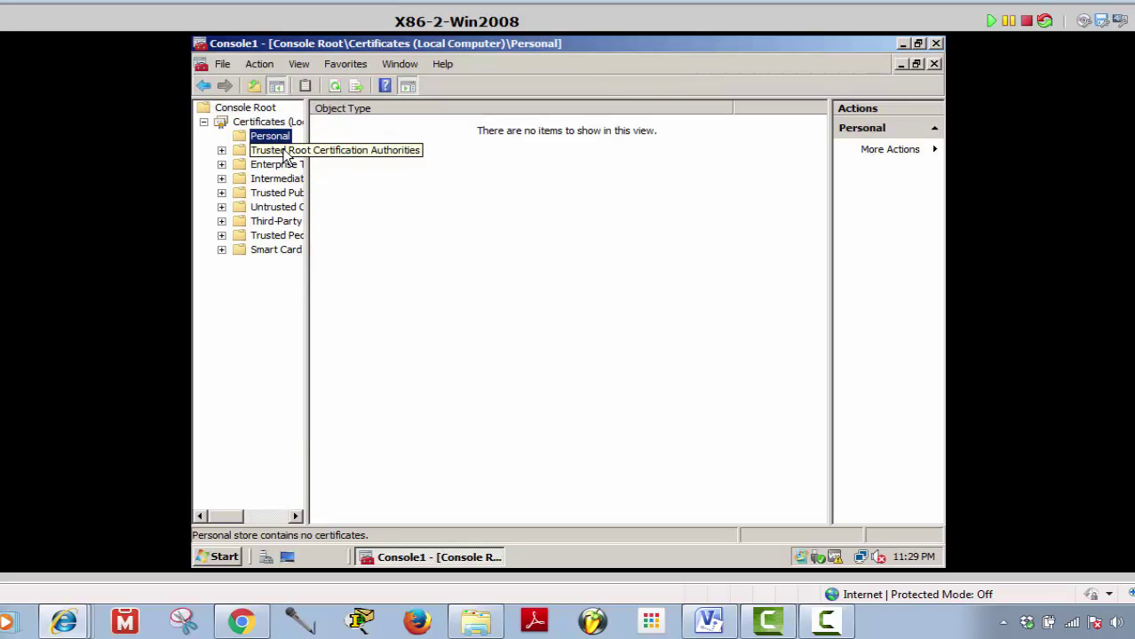
Start a certificate import into Personal and browse to the \\DC1\key share.
right_click(335, 142)
mouse_move(395, 182)
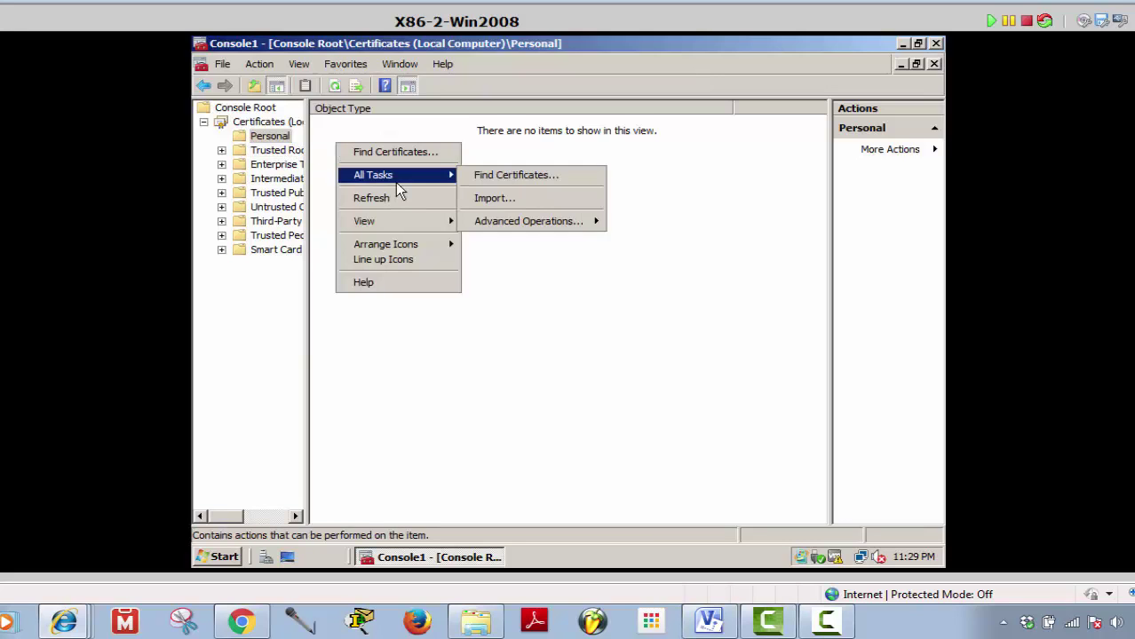
click(506, 198)
click(545, 425)
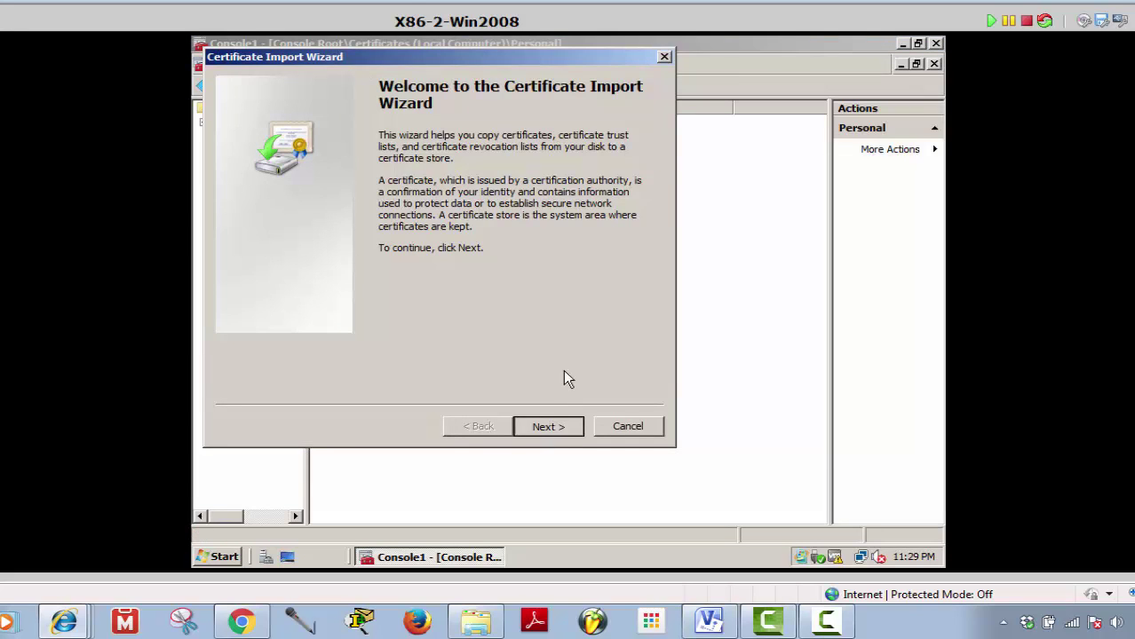
click(588, 161)
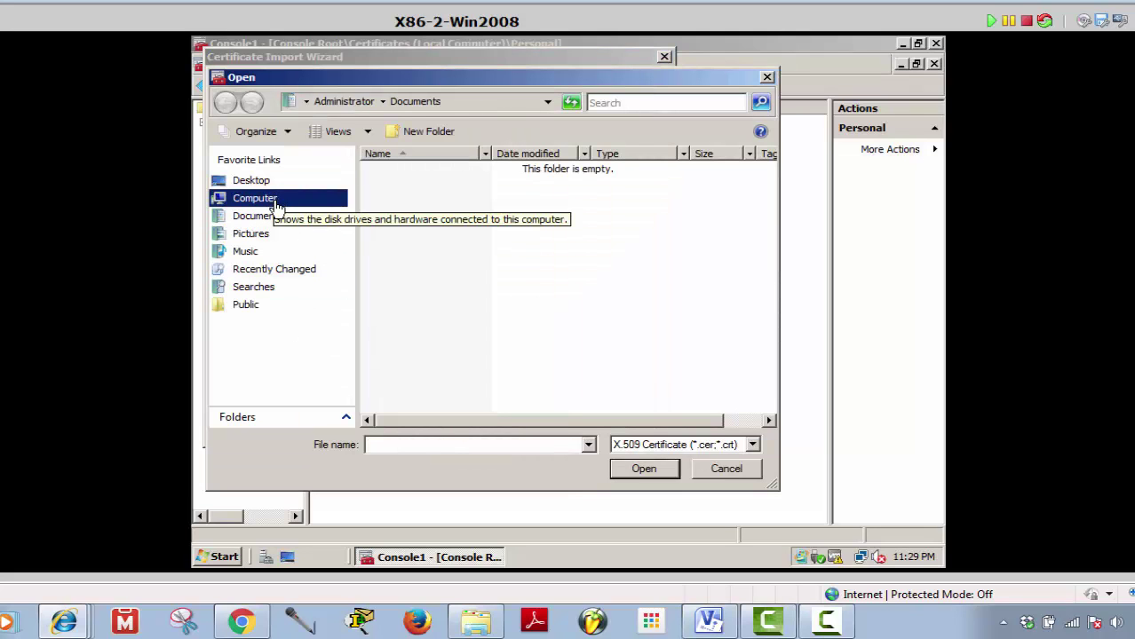
click(277, 198)
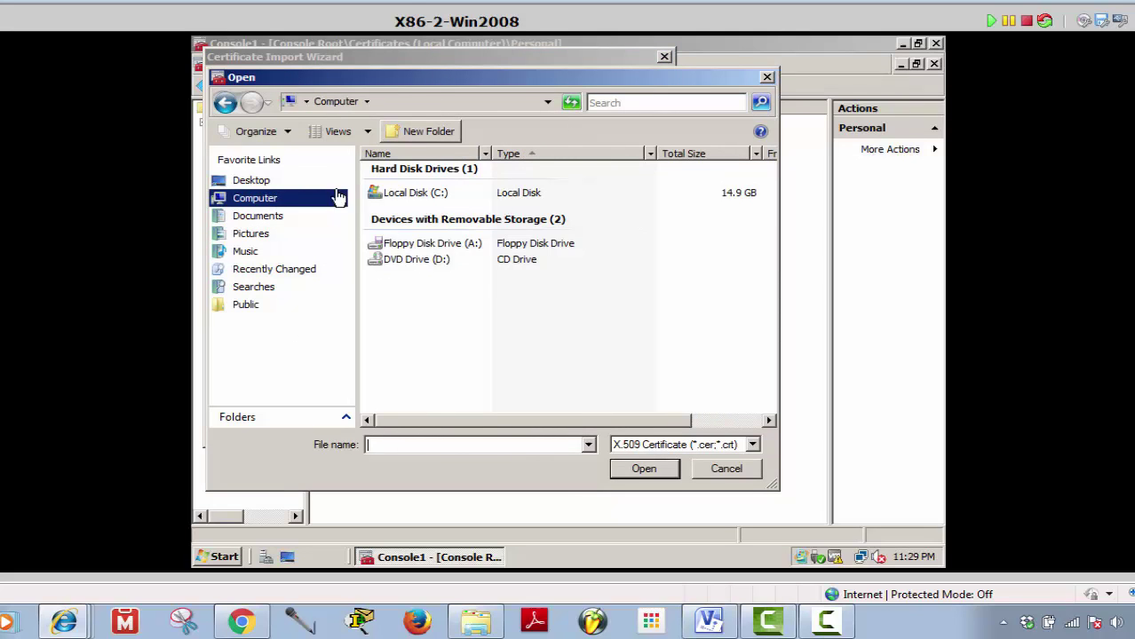
click(257, 417)
click(346, 411)
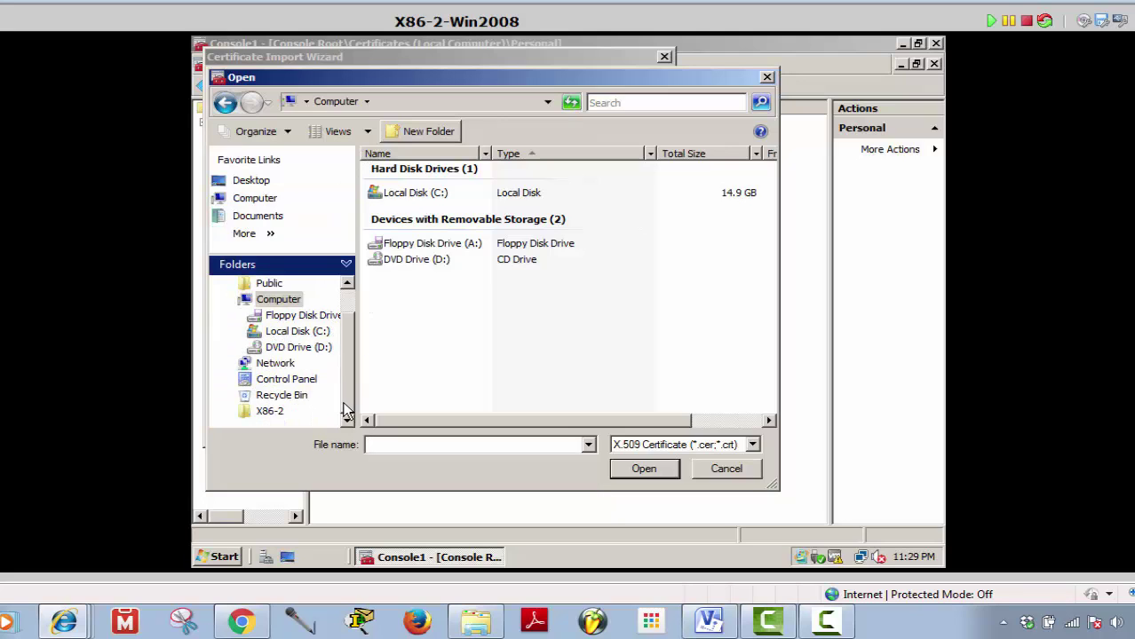
click(266, 363)
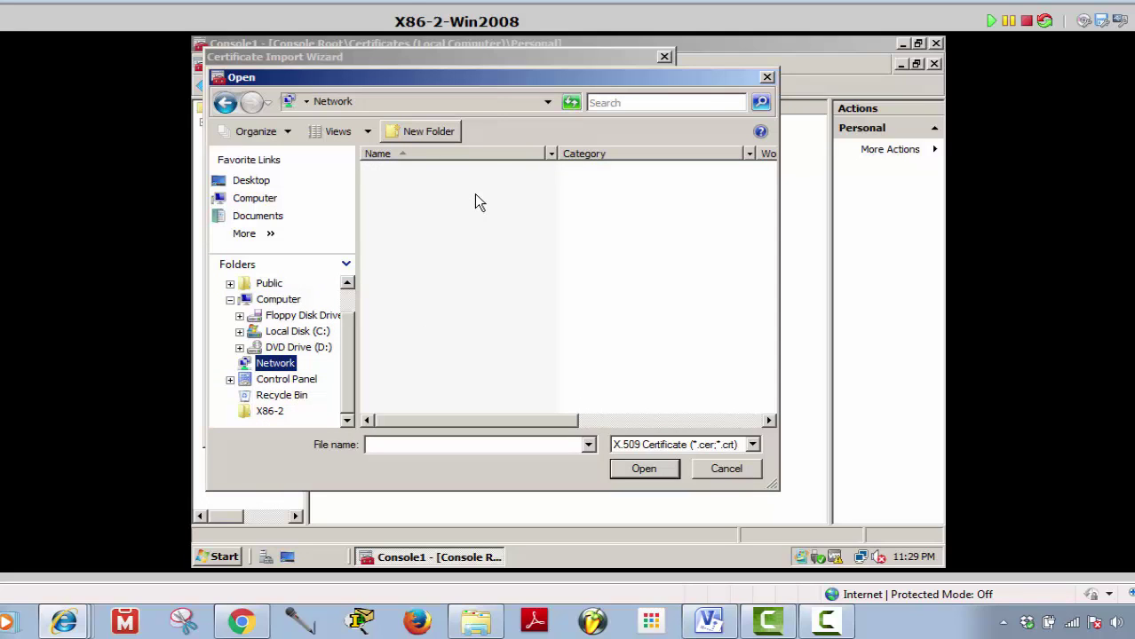
click(381, 170)
double_click(380, 168)
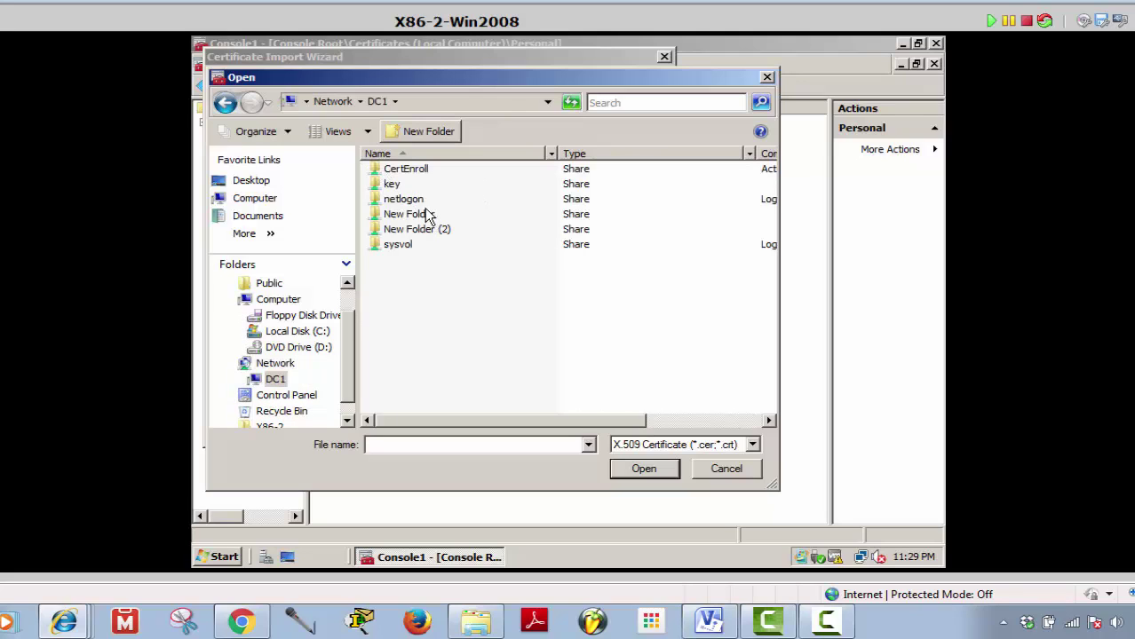
double_click(393, 180)
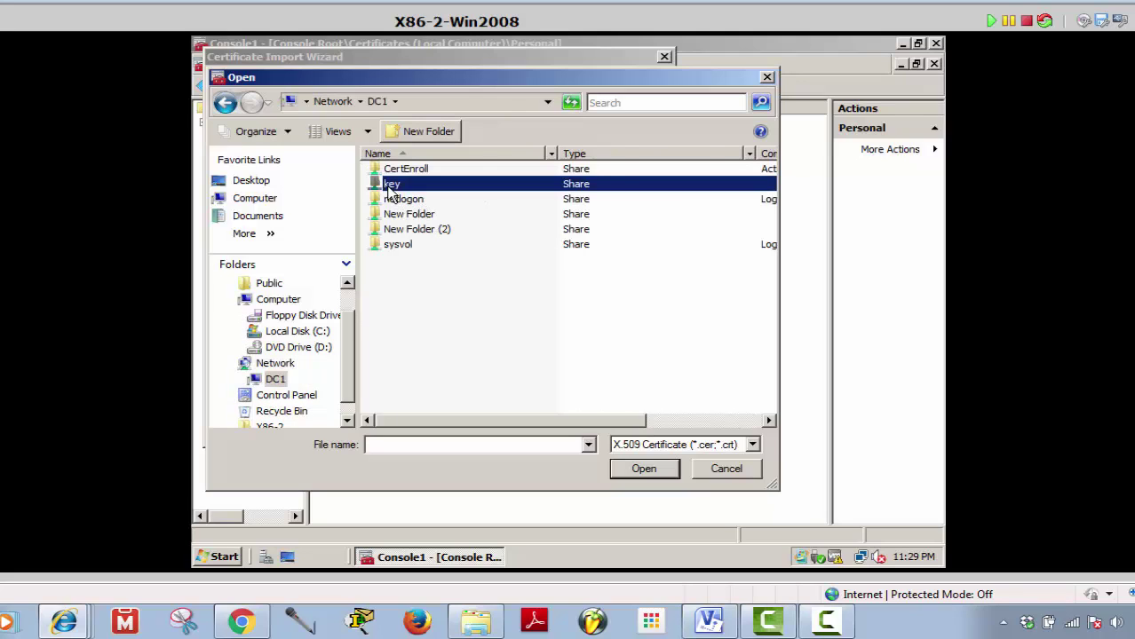
Import ipsec.pfx (All Files view) with its private key password.
click(665, 446)
click(625, 531)
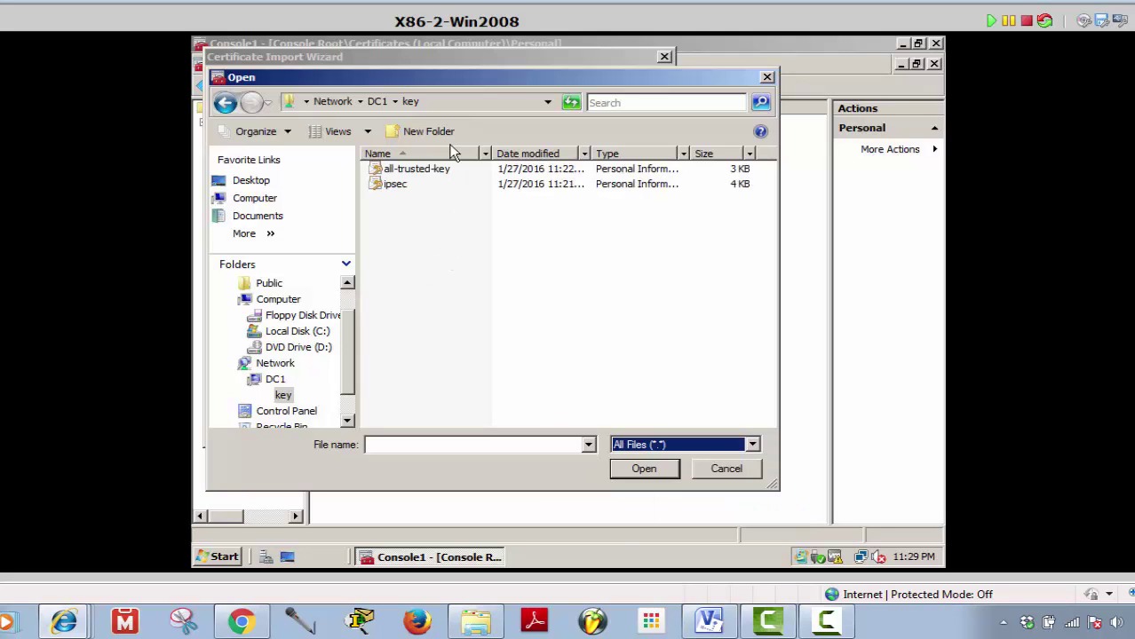
double_click(392, 183)
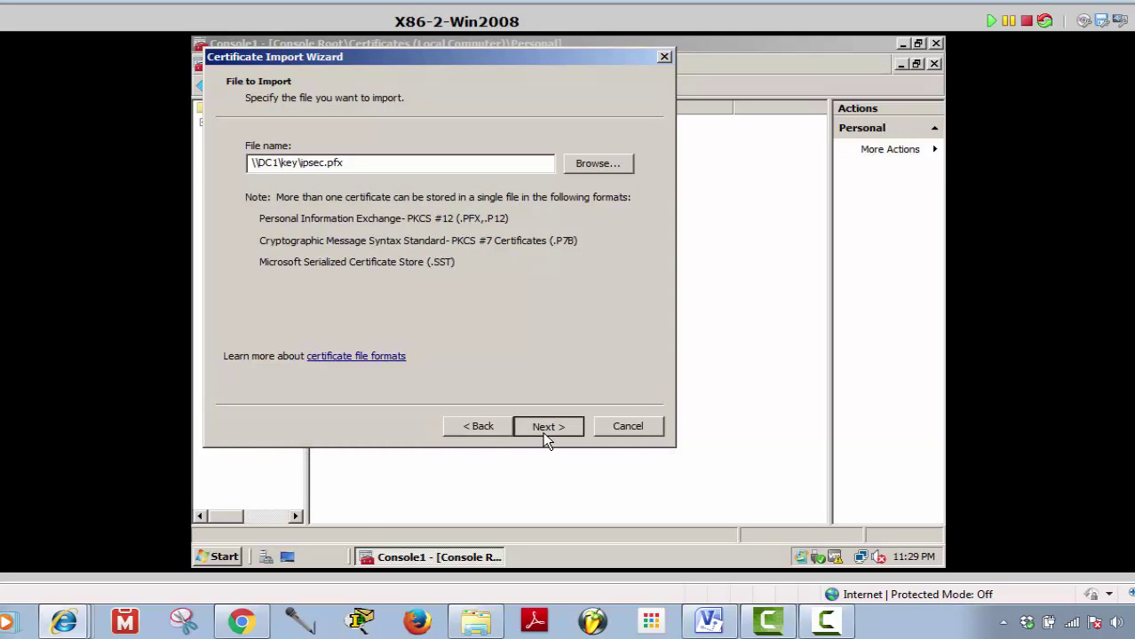
click(543, 430)
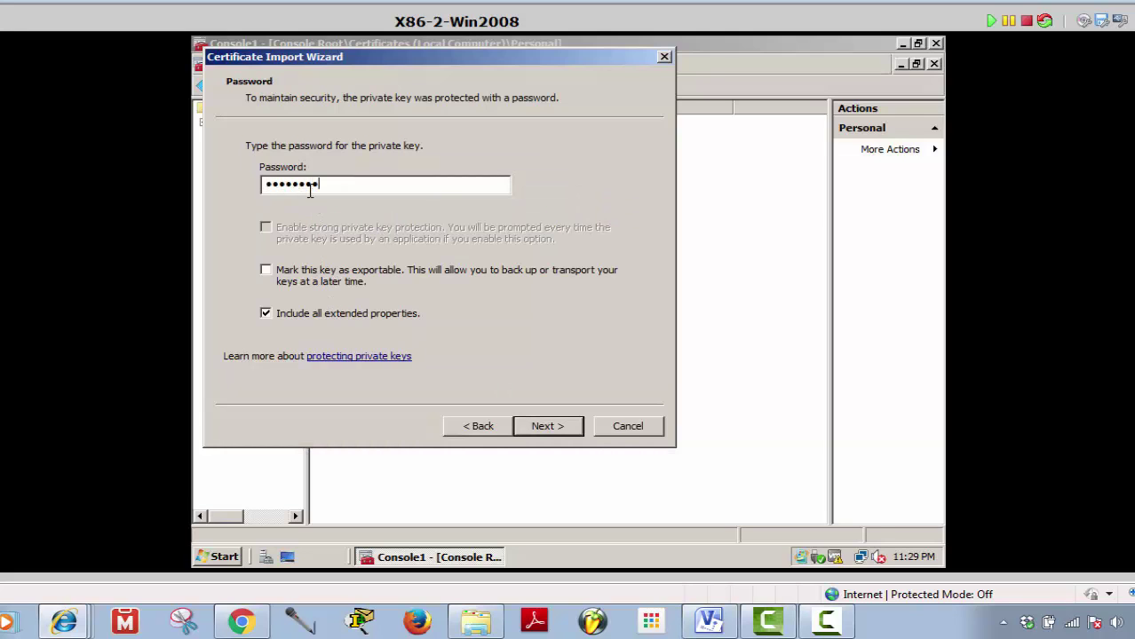
key(Return)
key(Return)
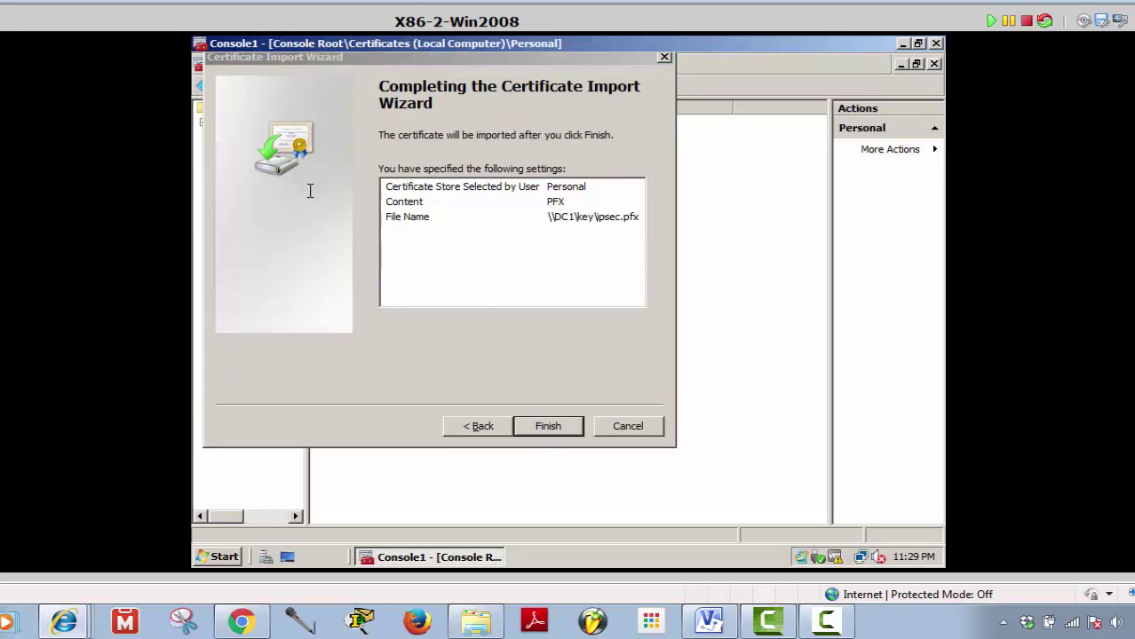
key(Return)
click(612, 357)
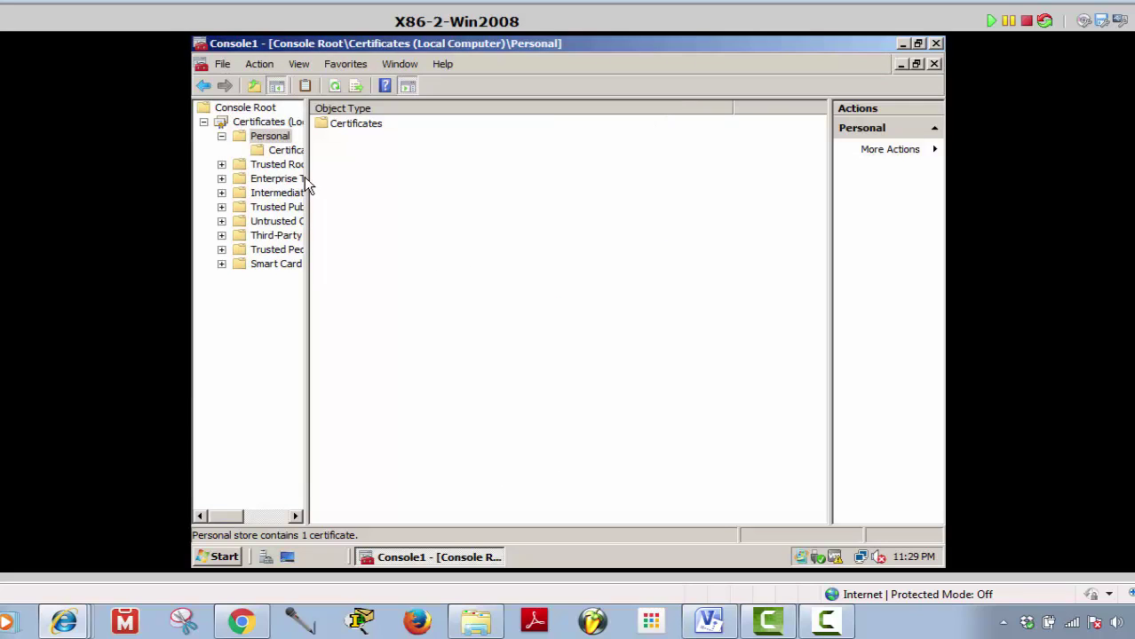
Show the imported DC1.RRAS.nl certificate in Personal > Certificates.
drag(307, 178, 407, 133)
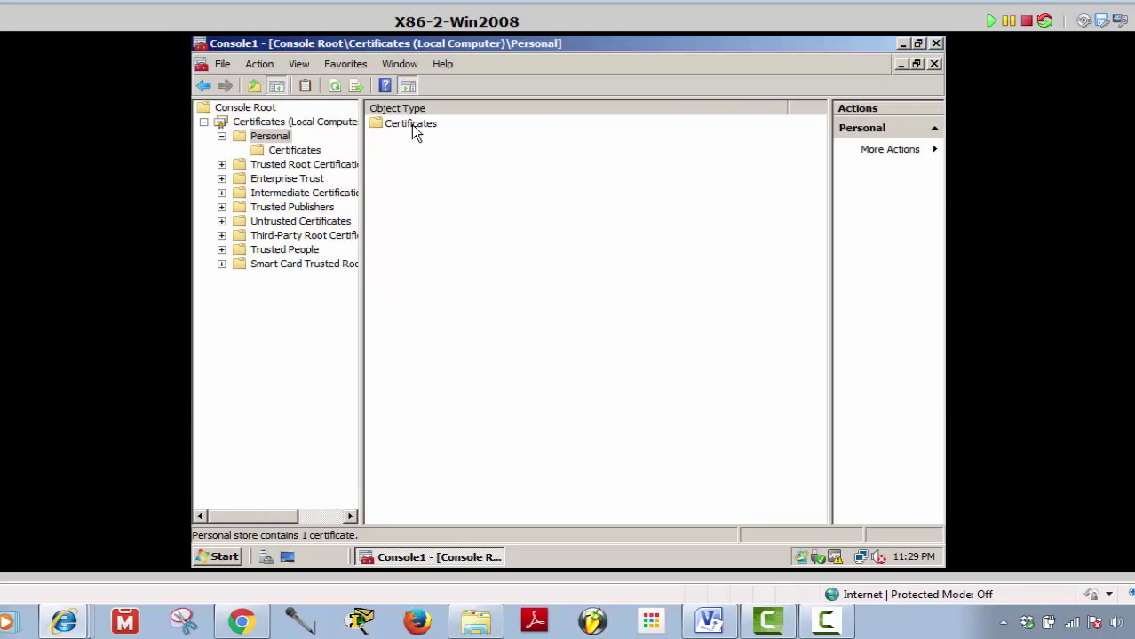
double_click(411, 124)
click(416, 129)
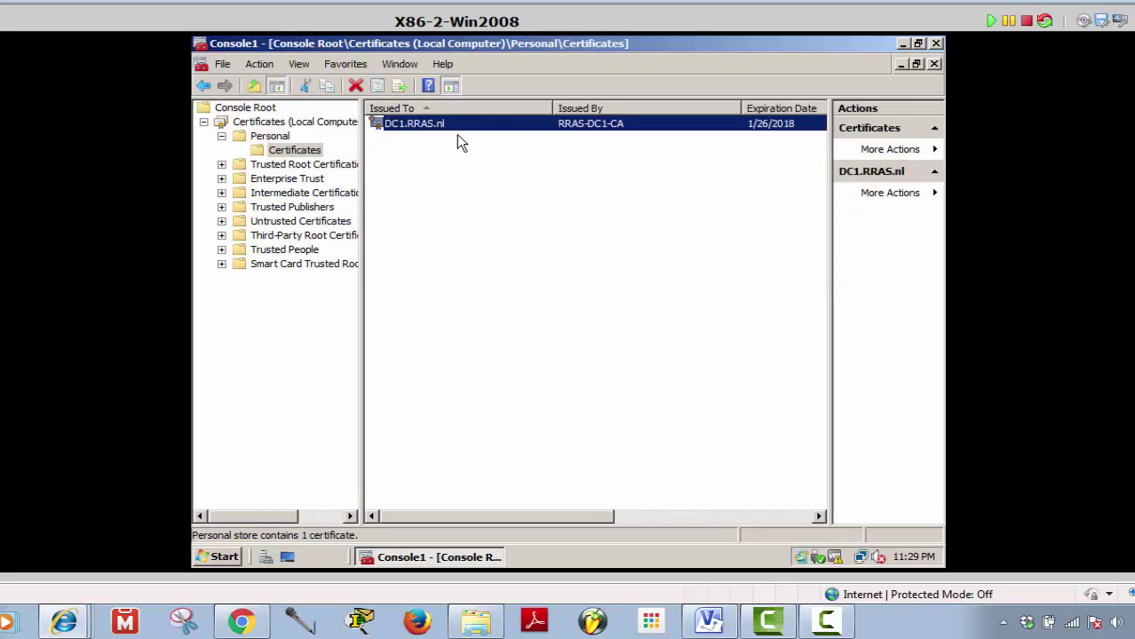
Start a certificate import into Trusted Root Certification Authorities > Certificates.
click(297, 167)
double_click(398, 125)
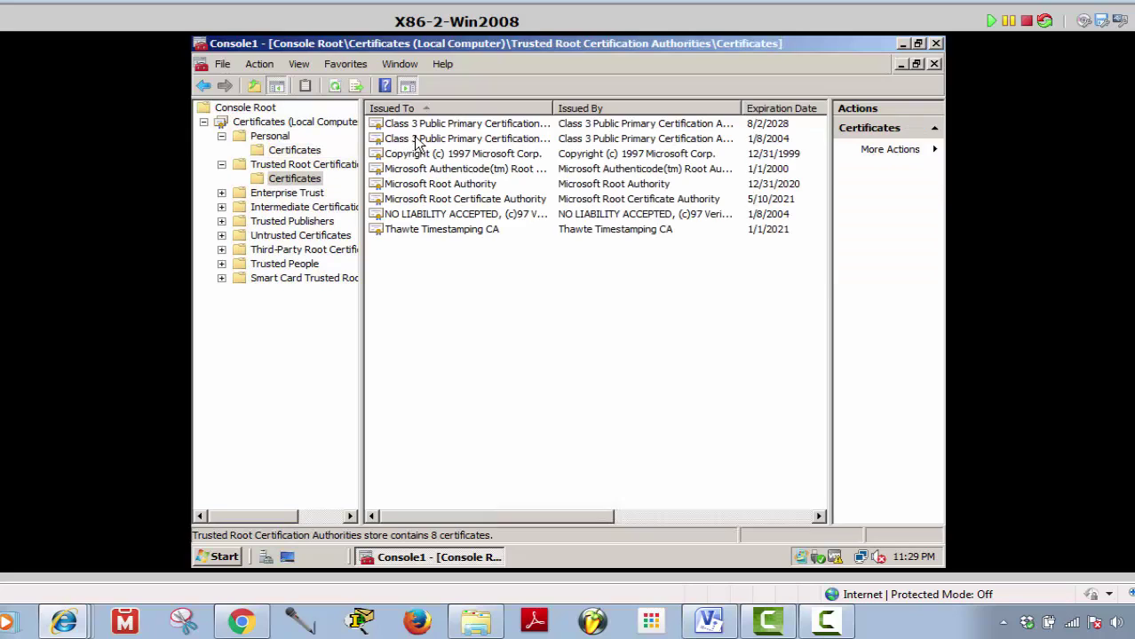
right_click(423, 266)
mouse_move(494, 275)
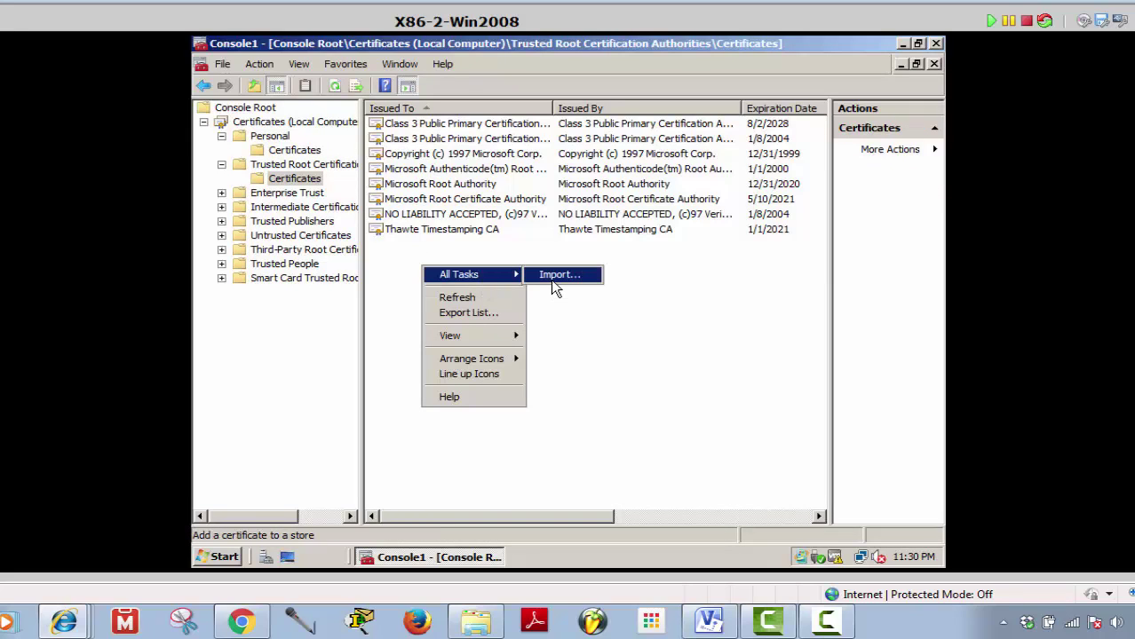
click(550, 279)
Import all-trusted-key.pfx (All Files view) with its password.
click(546, 424)
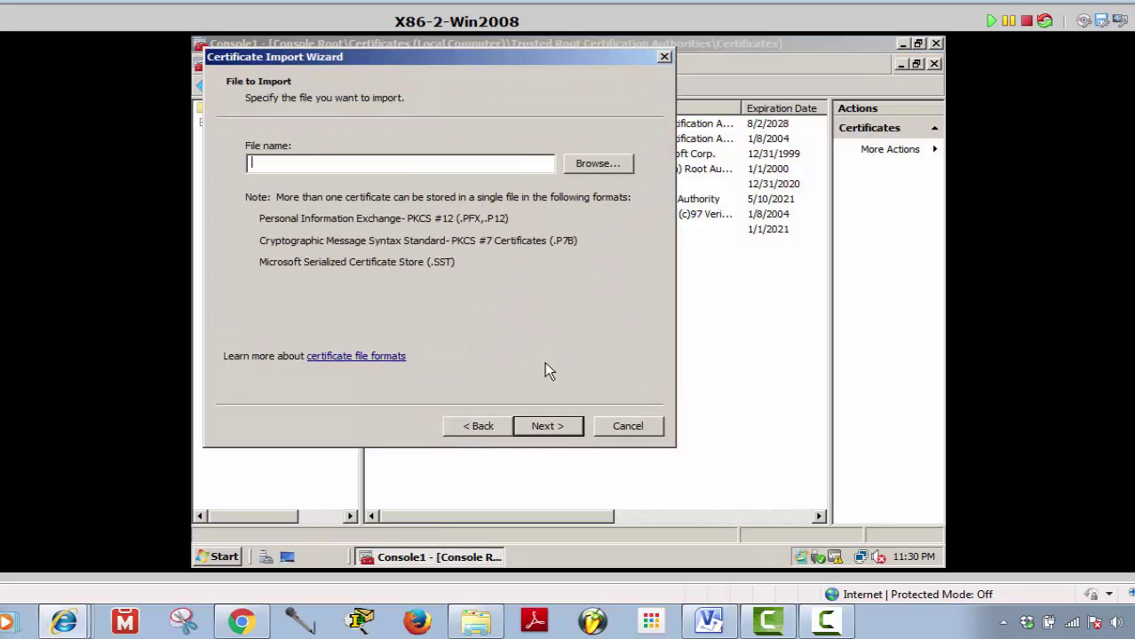
click(595, 165)
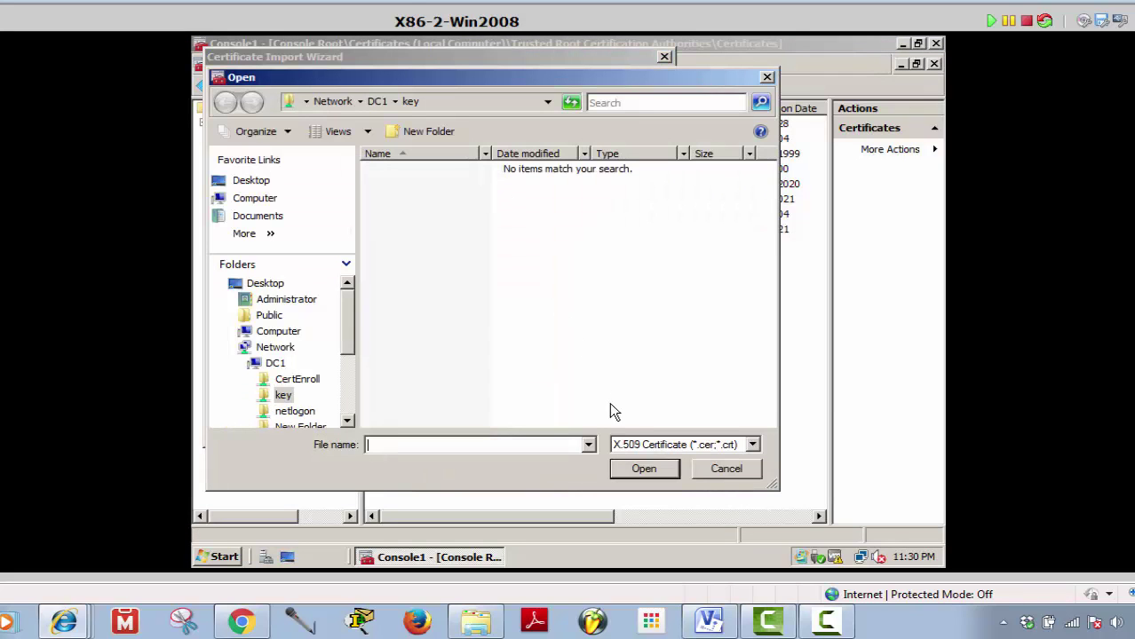
click(640, 444)
click(627, 528)
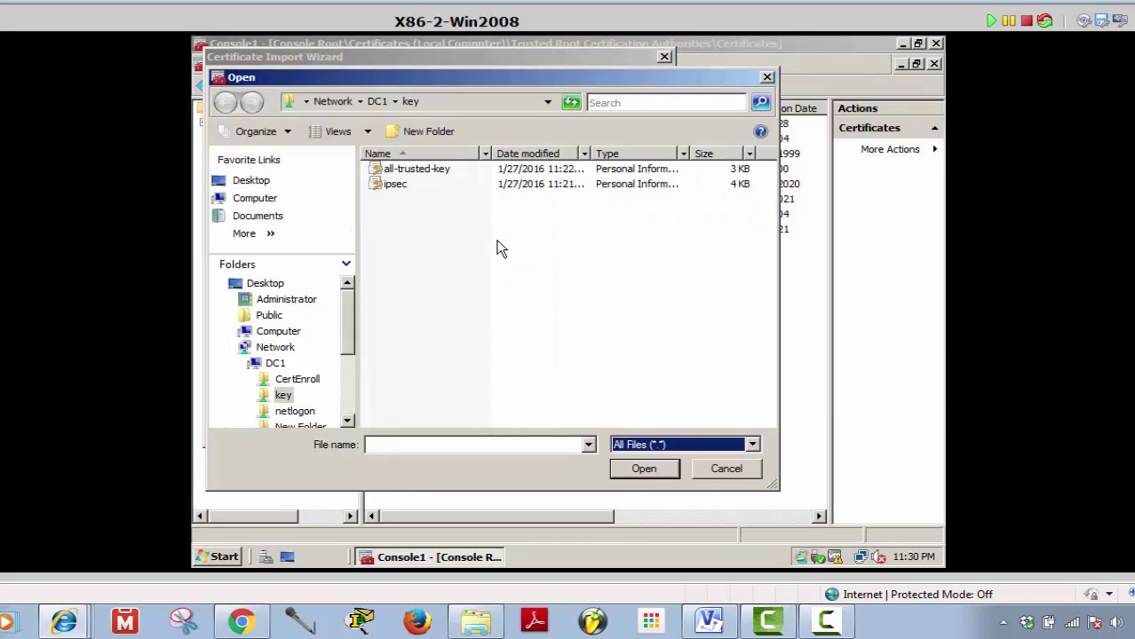
double_click(414, 169)
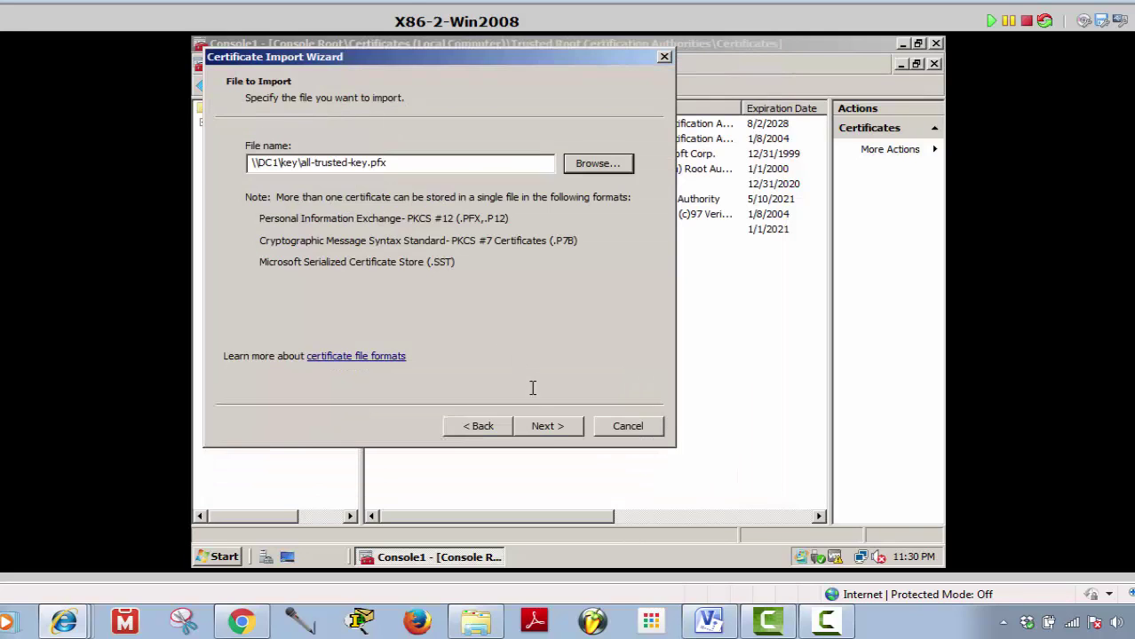
click(545, 428)
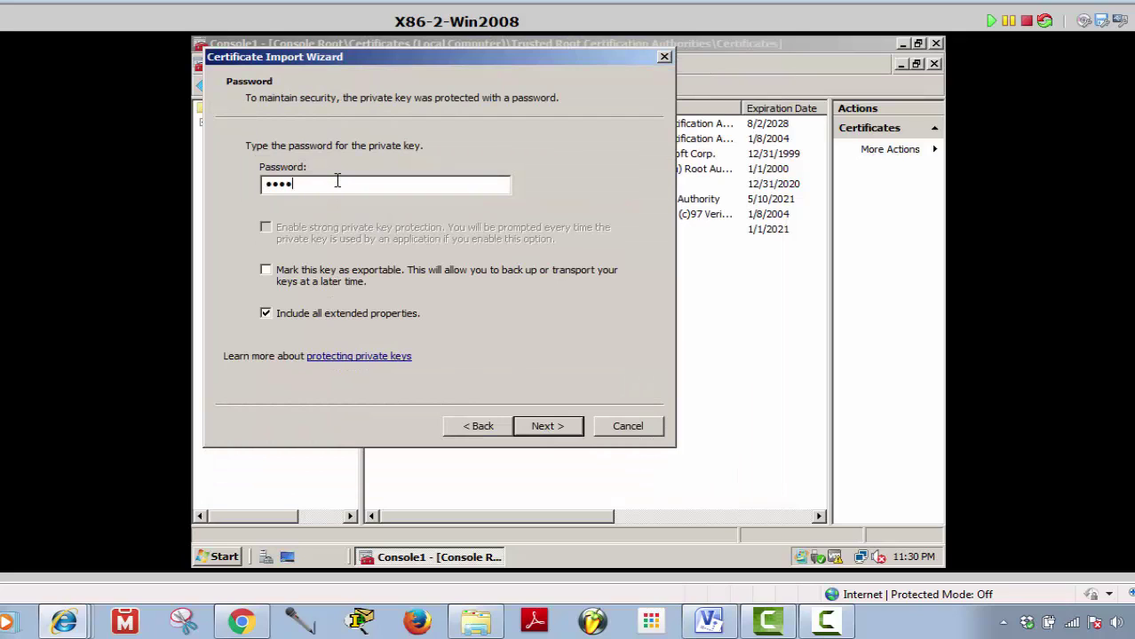
key(Return)
key(Return)
key(Return)
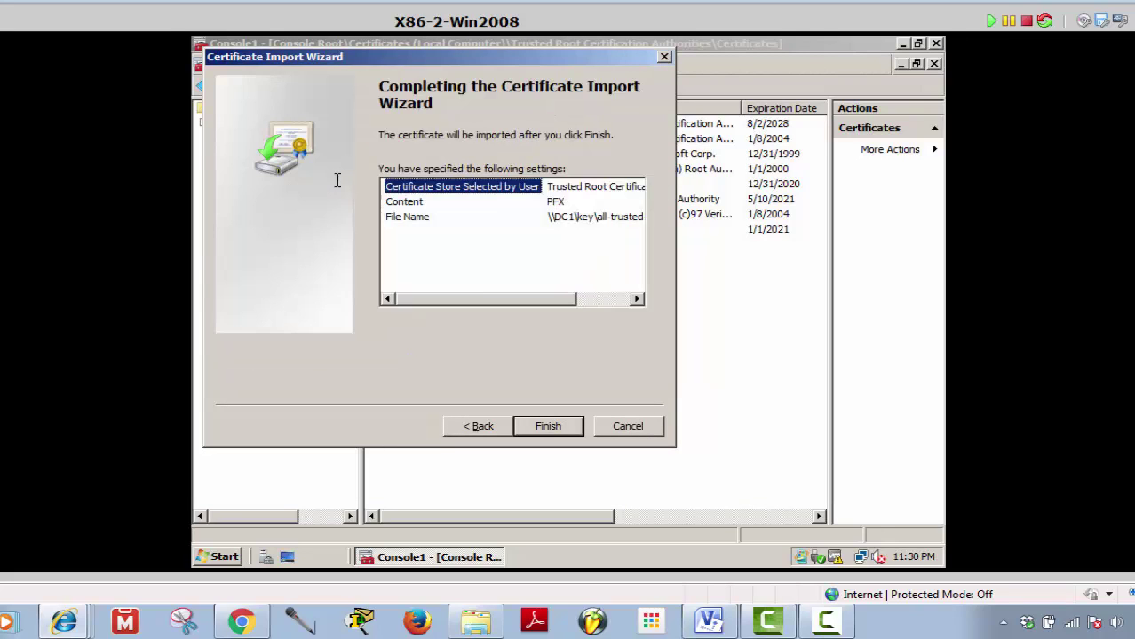
key(Return)
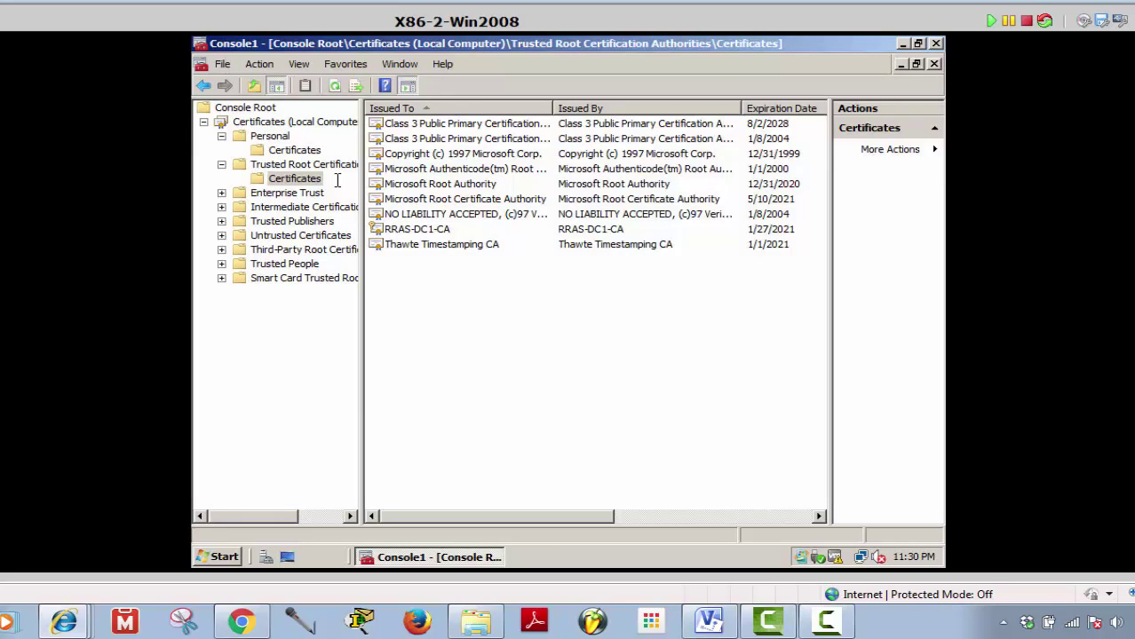
Log off the current user on the Windows 7 virtual machine.
mouse_move(77, 613)
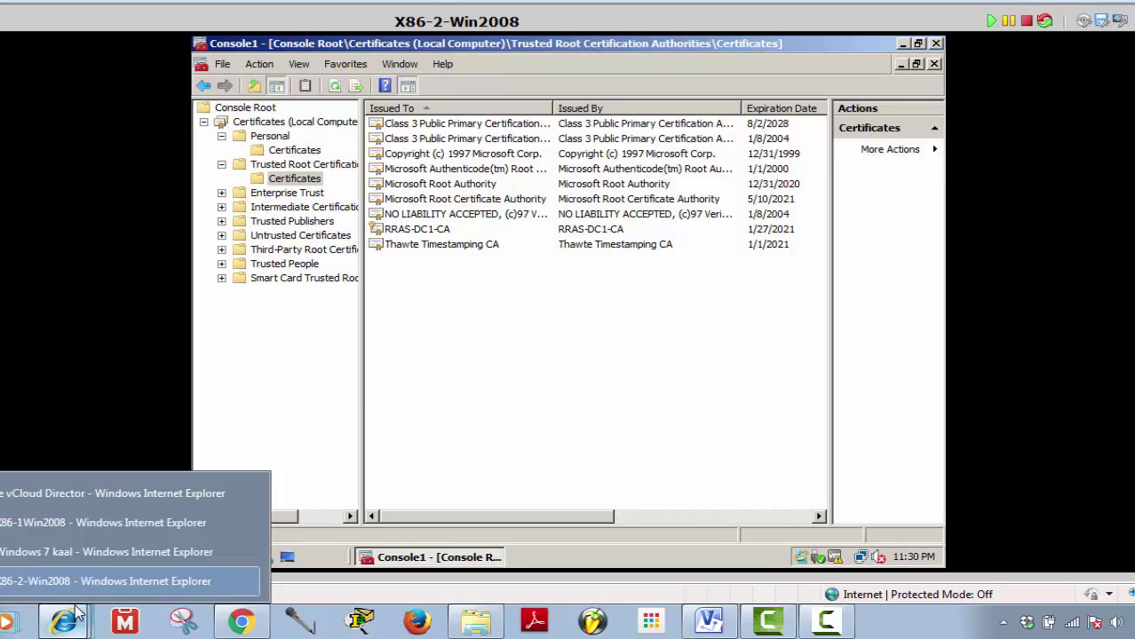
click(77, 552)
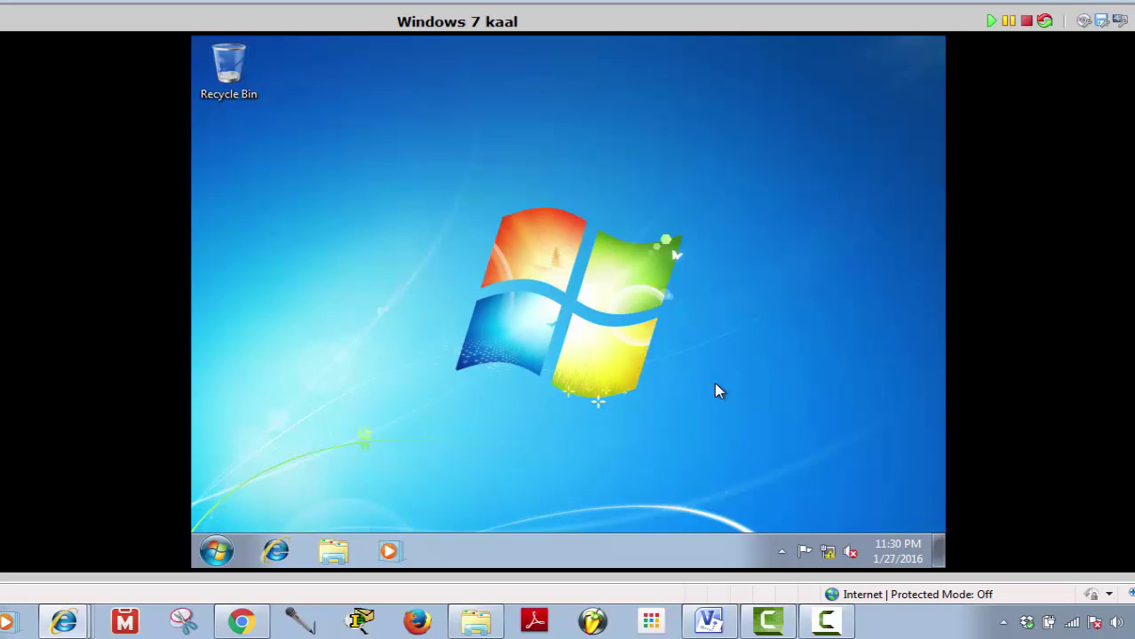
click(216, 552)
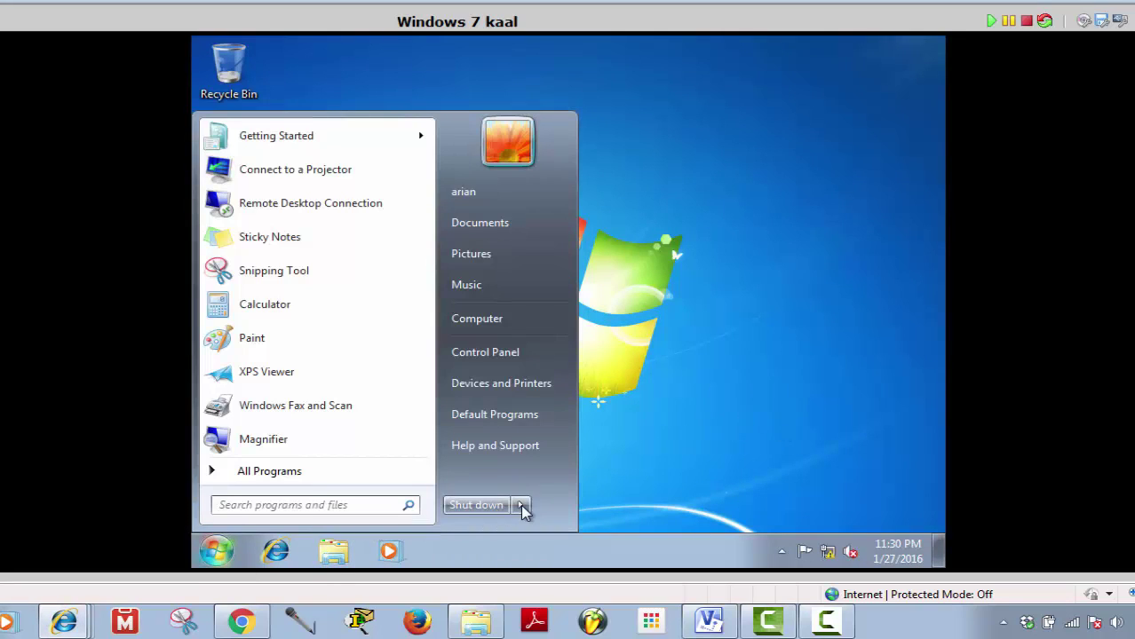
click(521, 505)
click(573, 436)
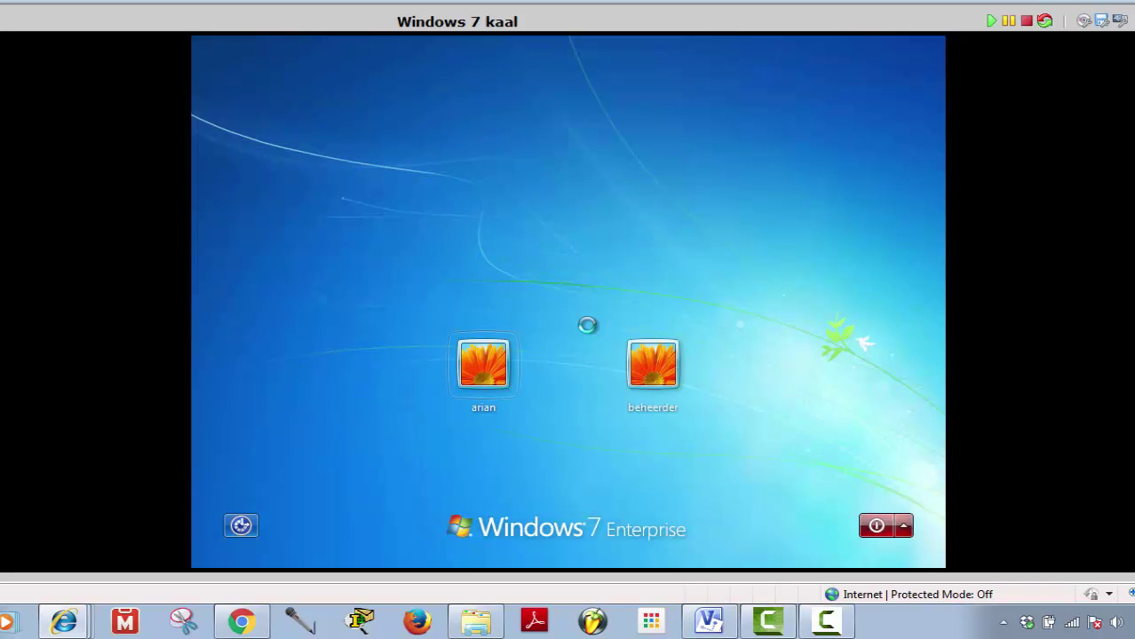
Sign in with the administrator account and its password.
click(635, 362)
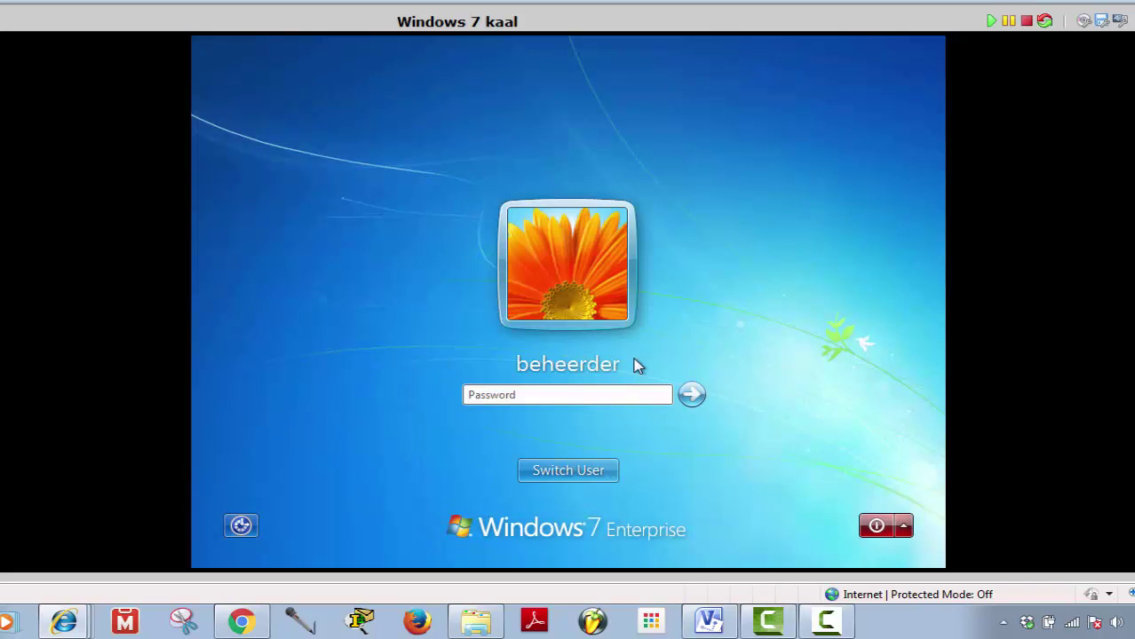
text(********)
key(Return)
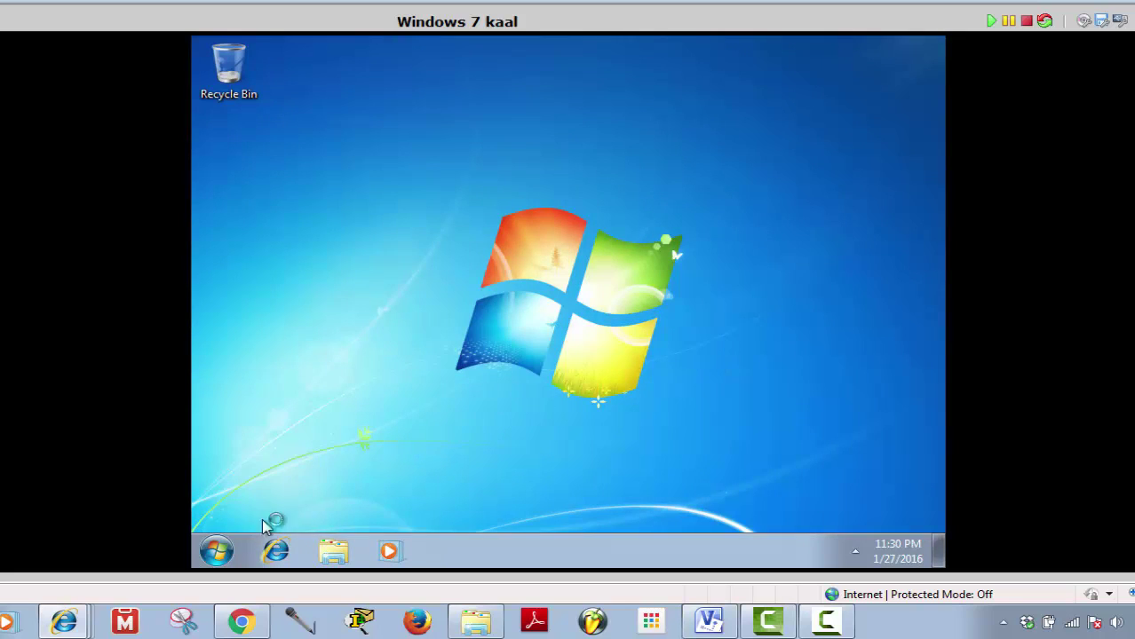
Launch mmc as administrator and add the Certificates snap-in for the local computer account.
click(219, 554)
text(mmc)
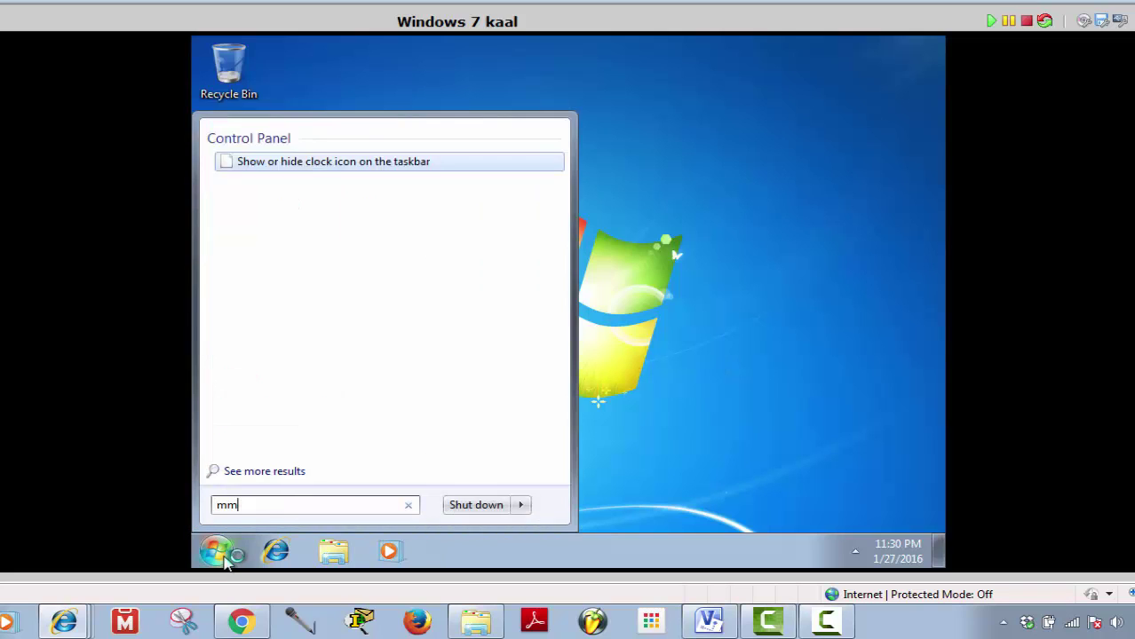
key(Return)
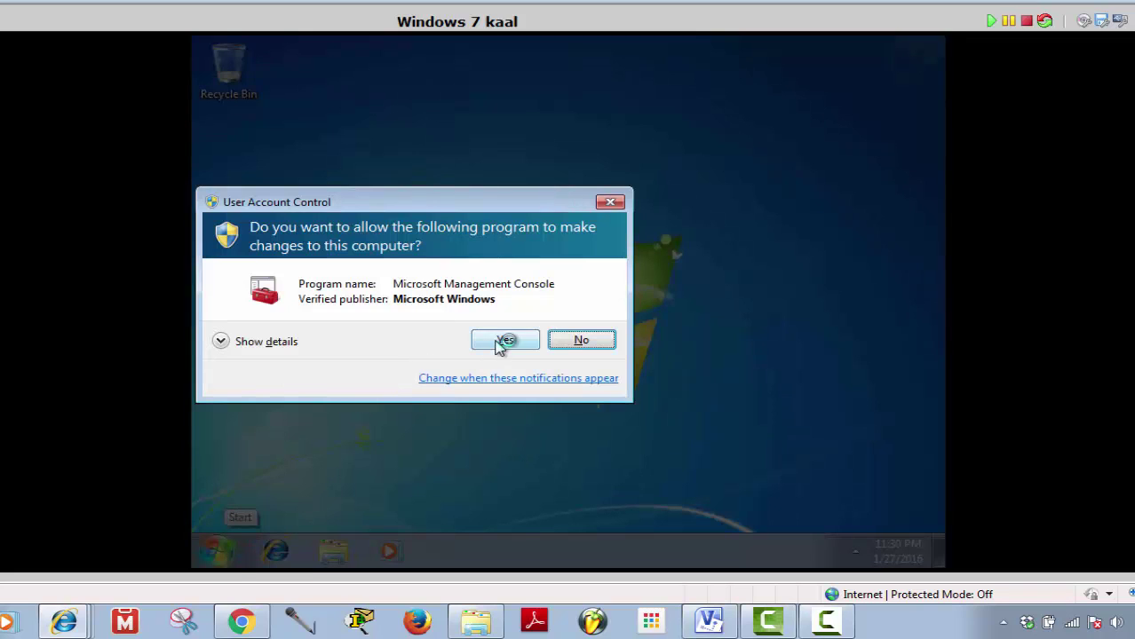
click(502, 341)
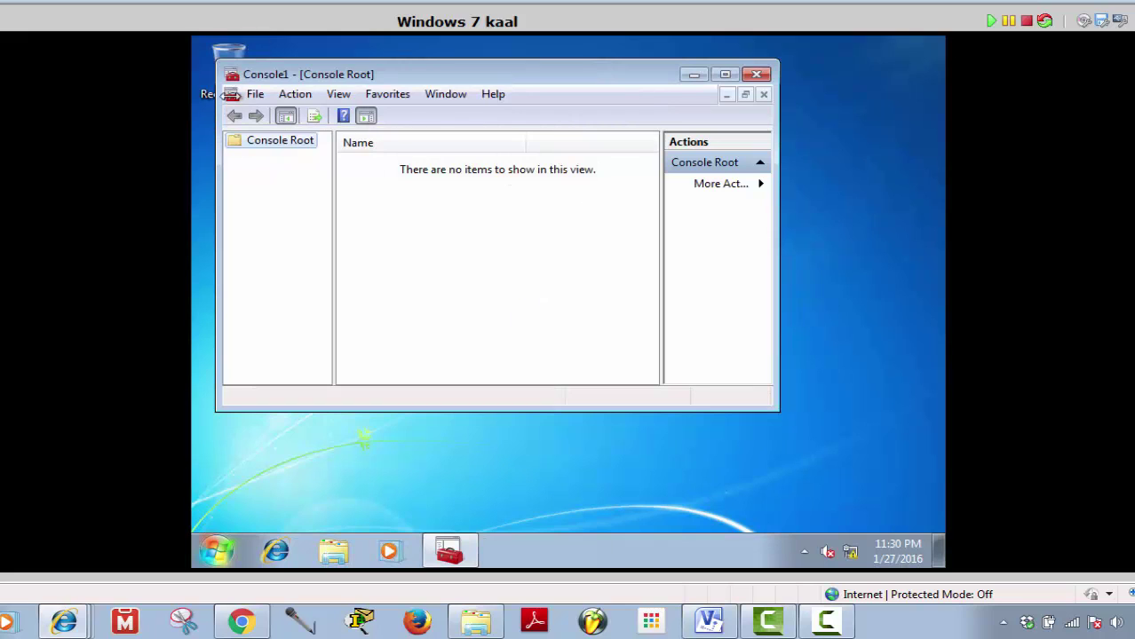
click(255, 95)
click(313, 207)
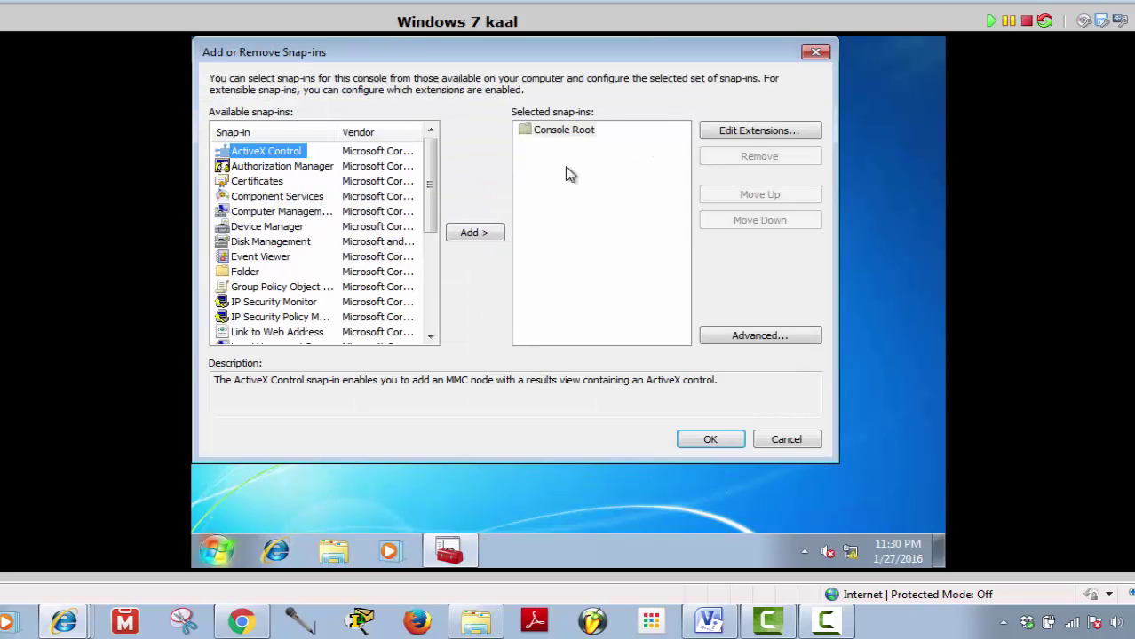
click(278, 182)
click(468, 234)
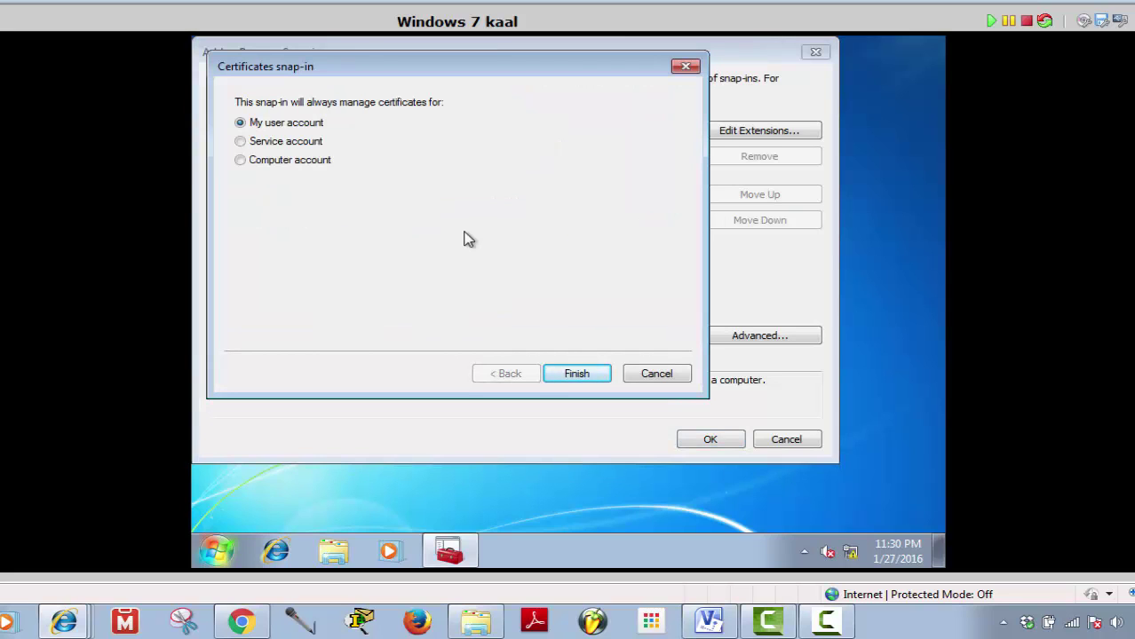
click(316, 163)
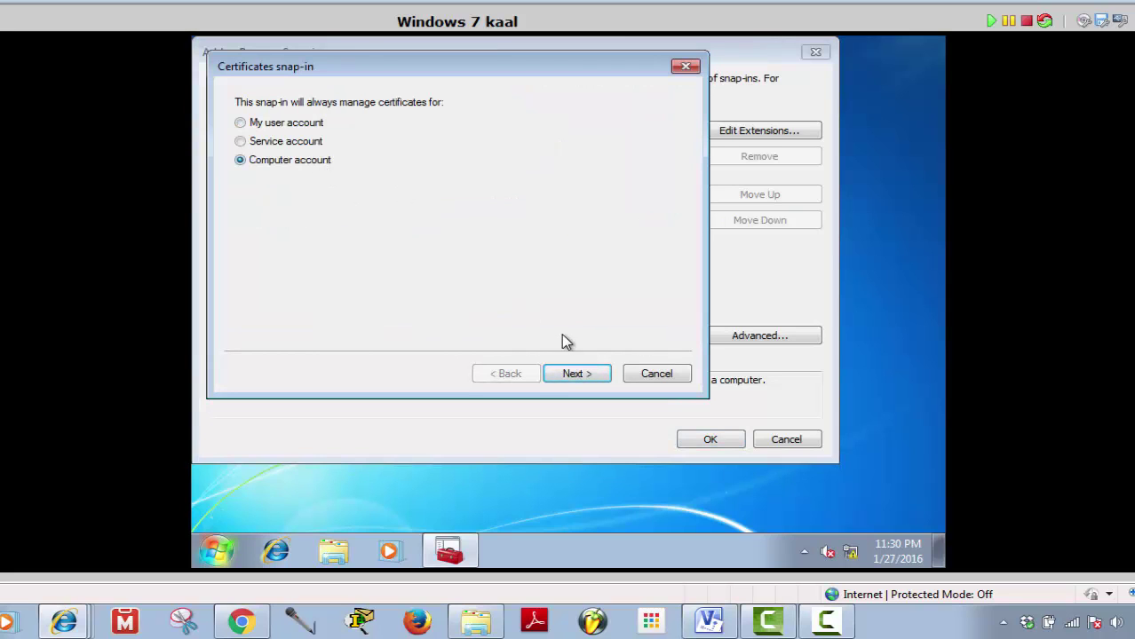
click(573, 373)
click(572, 374)
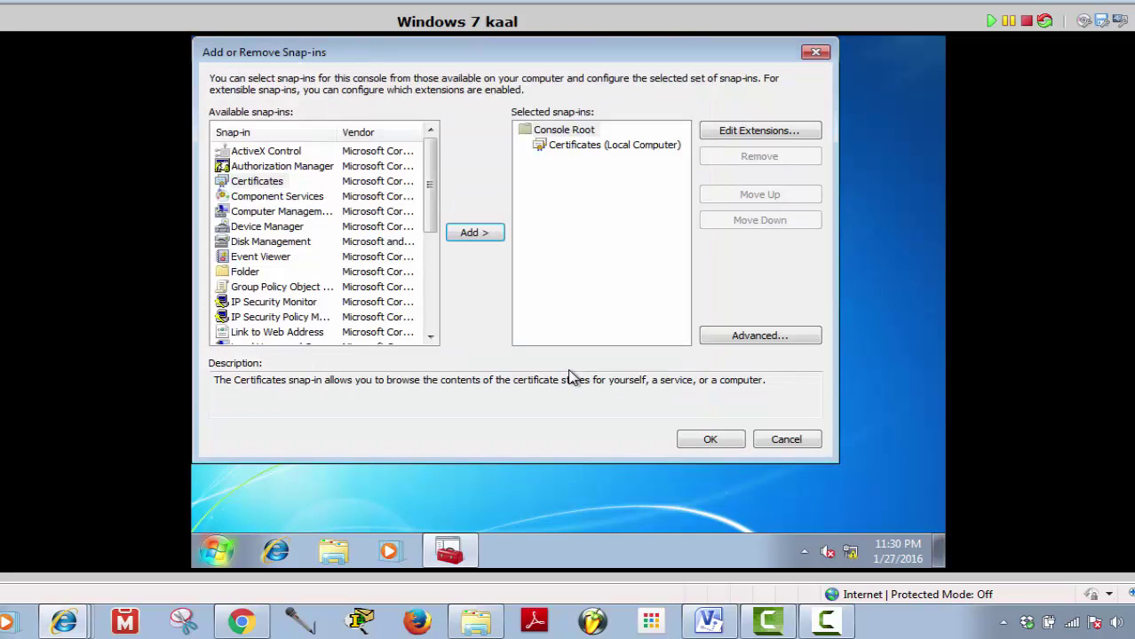
click(710, 439)
Maximize the console, expand Certificates (Local Computer) and view the empty Personal store.
click(725, 76)
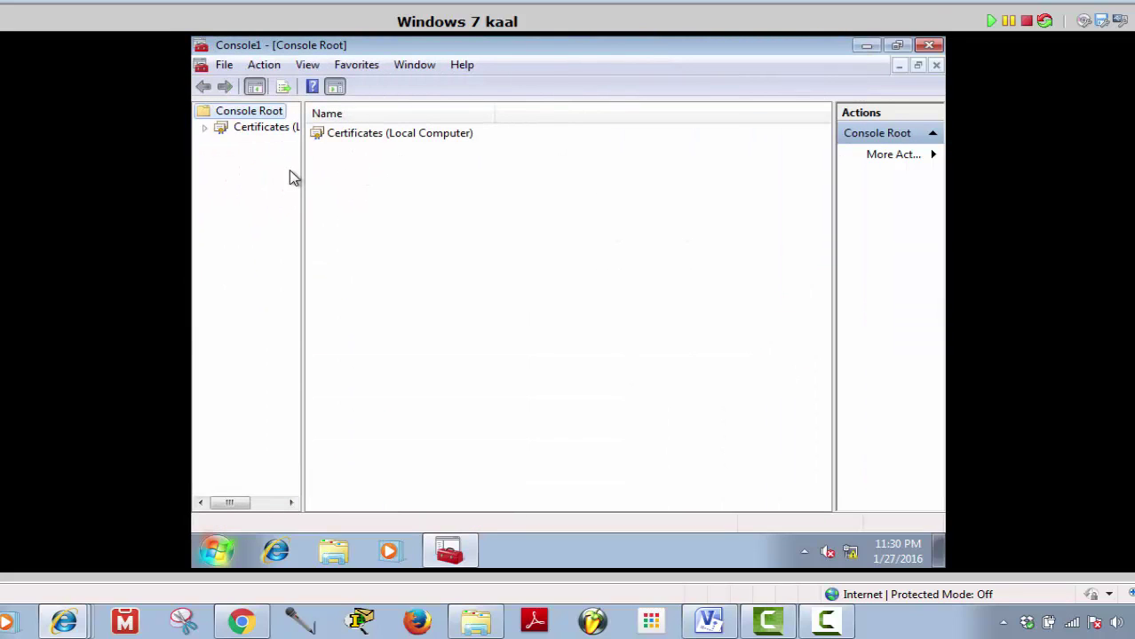
drag(304, 182, 397, 182)
double_click(354, 127)
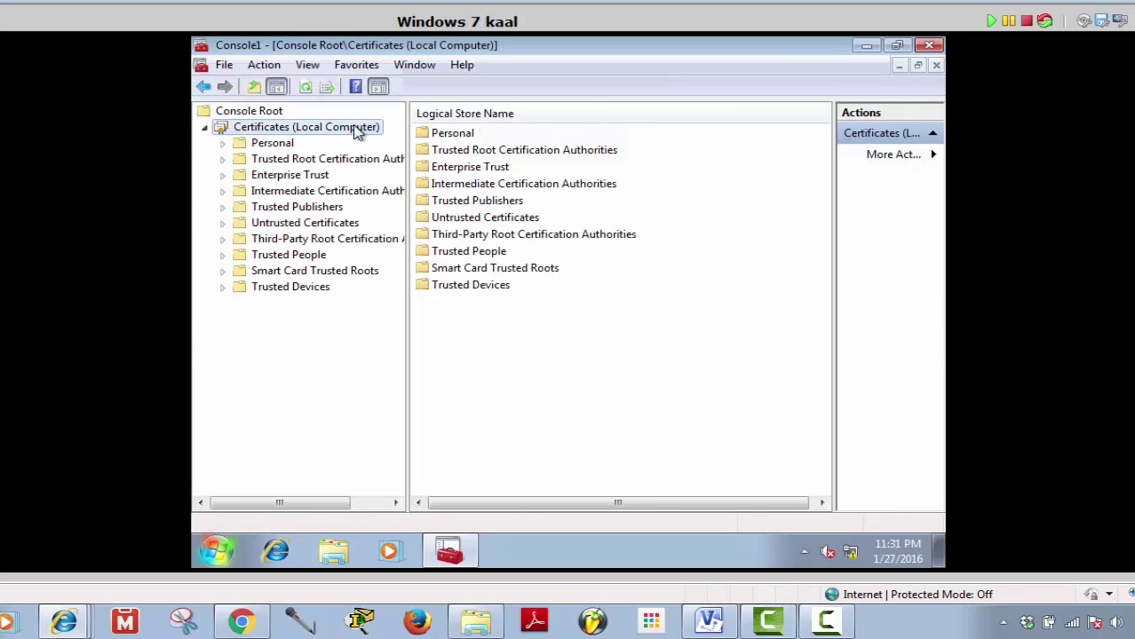
click(273, 144)
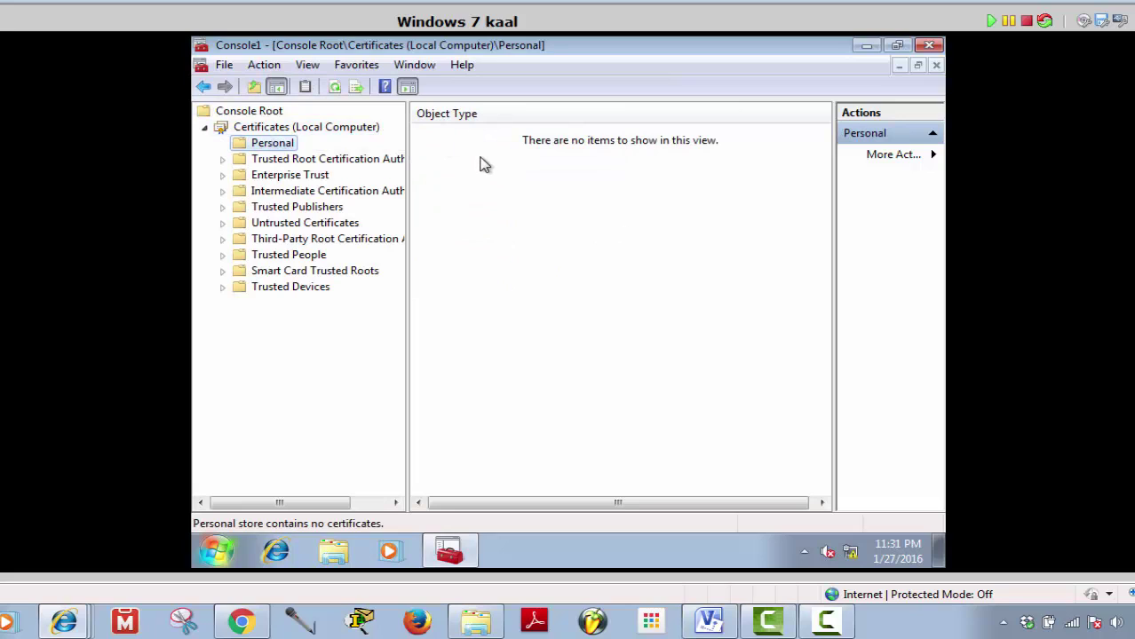
Start a Personal store import, browse Network with network discovery enabled and All Files shown.
right_click(532, 202)
mouse_move(594, 242)
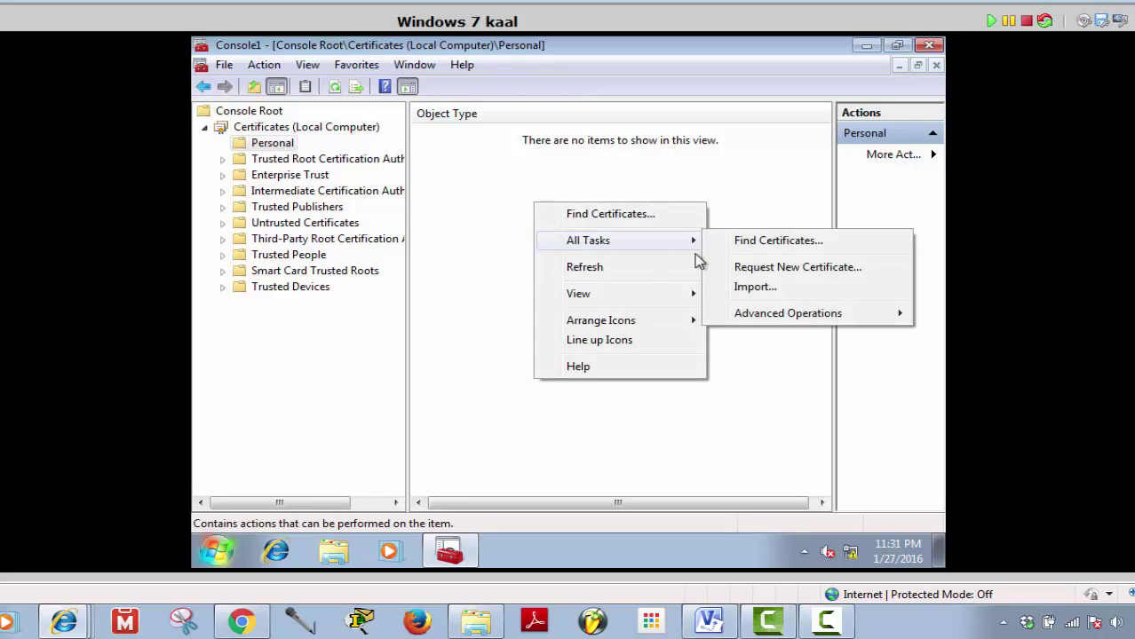
click(751, 287)
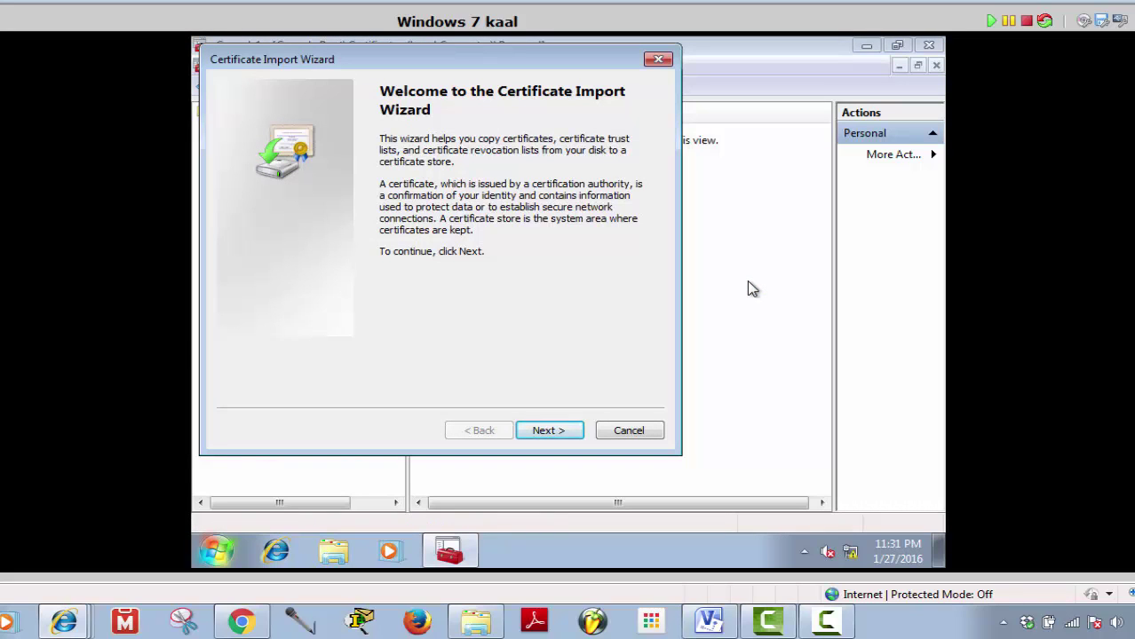
click(551, 431)
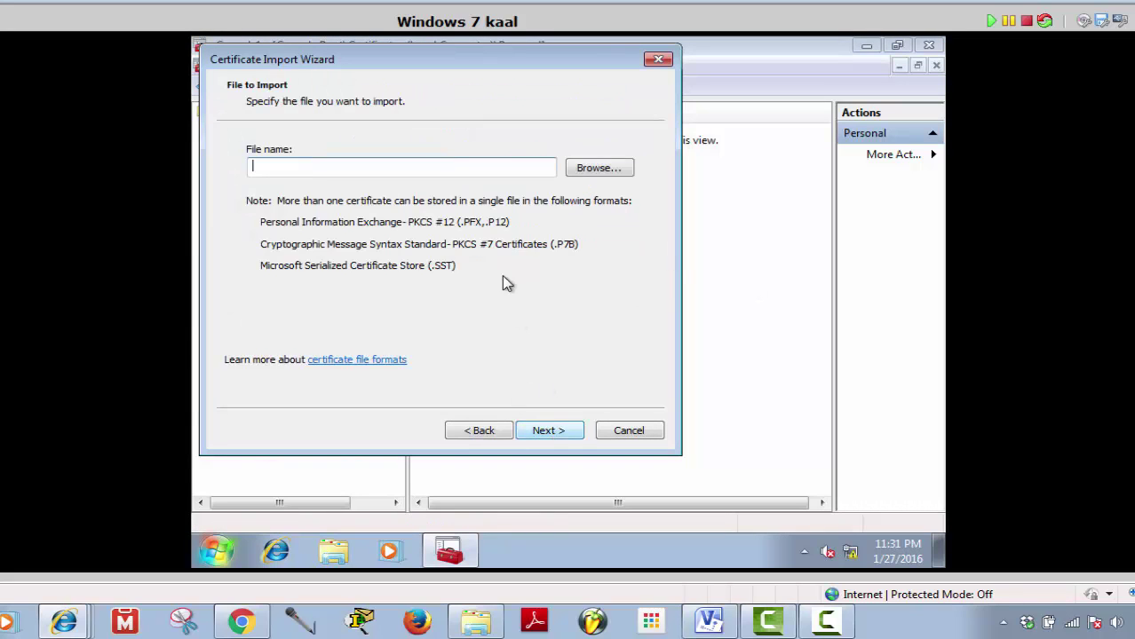
click(610, 169)
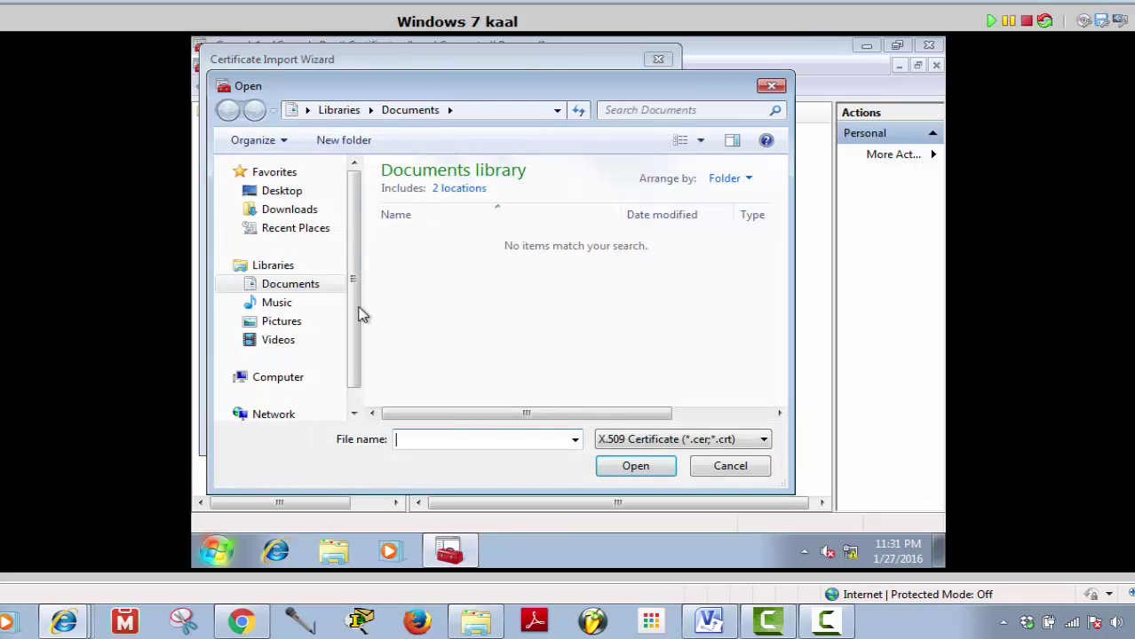
scroll(352, 367, down, 1)
click(282, 390)
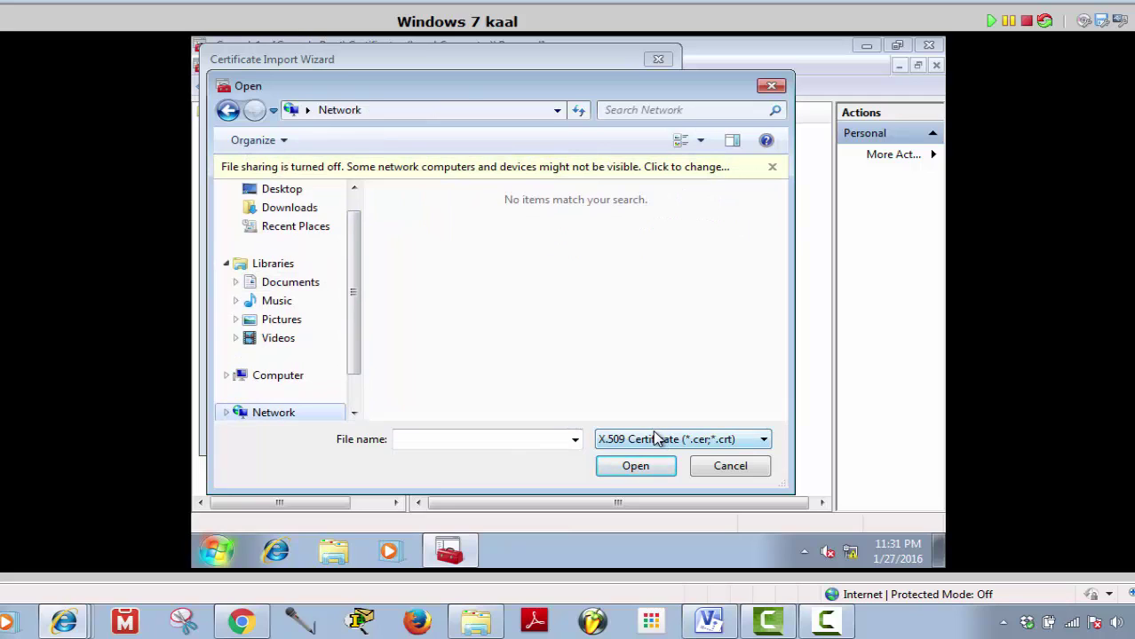
click(539, 168)
click(577, 182)
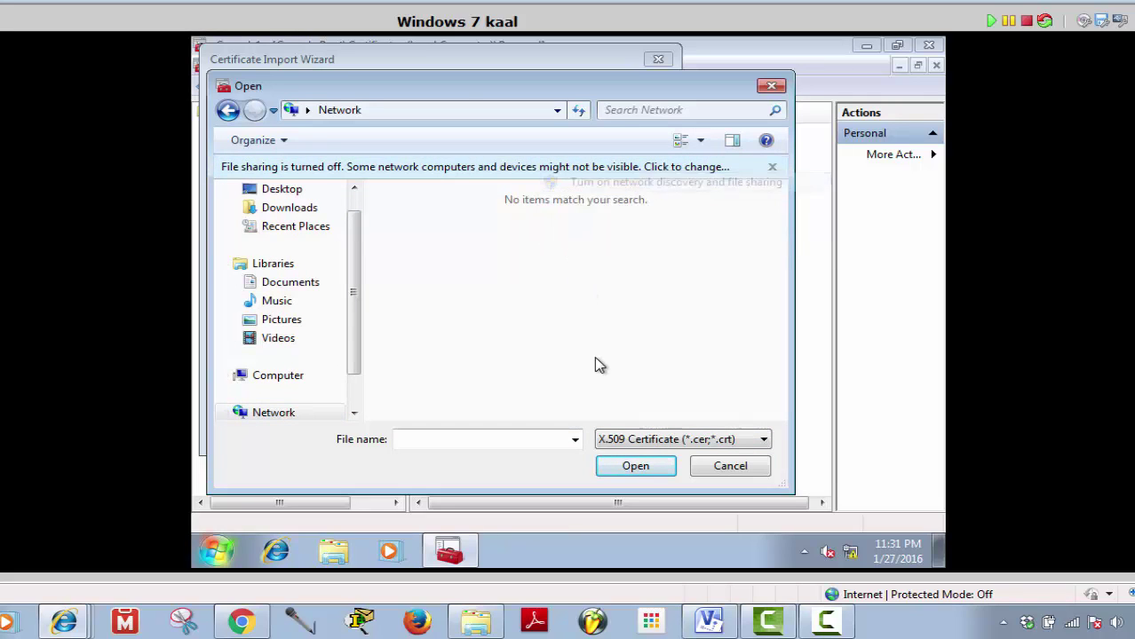
click(634, 442)
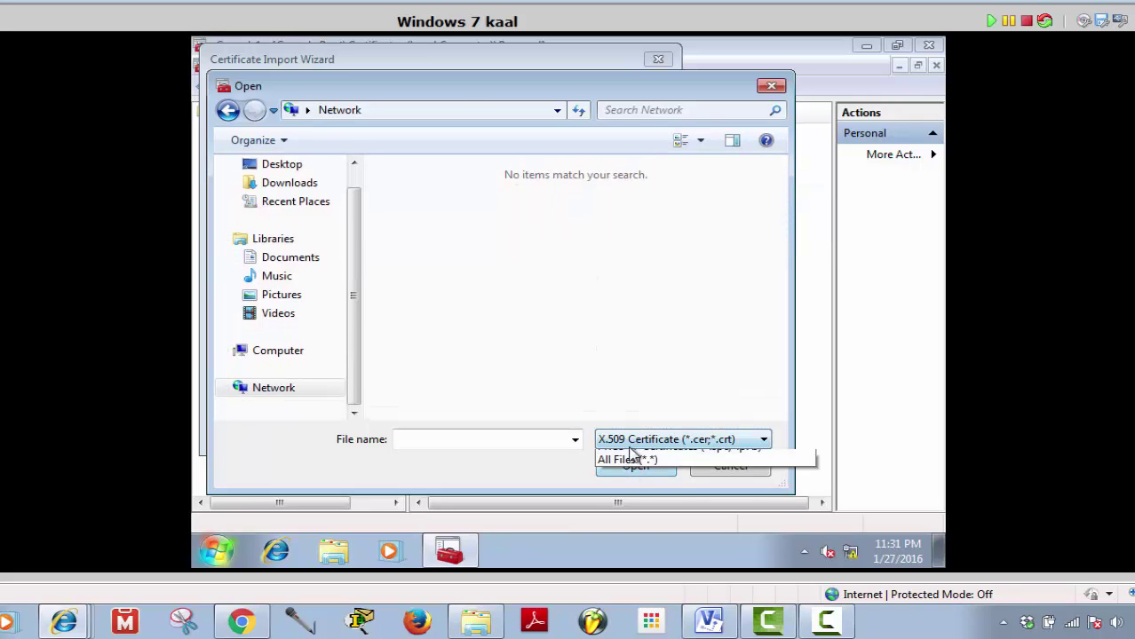
click(608, 534)
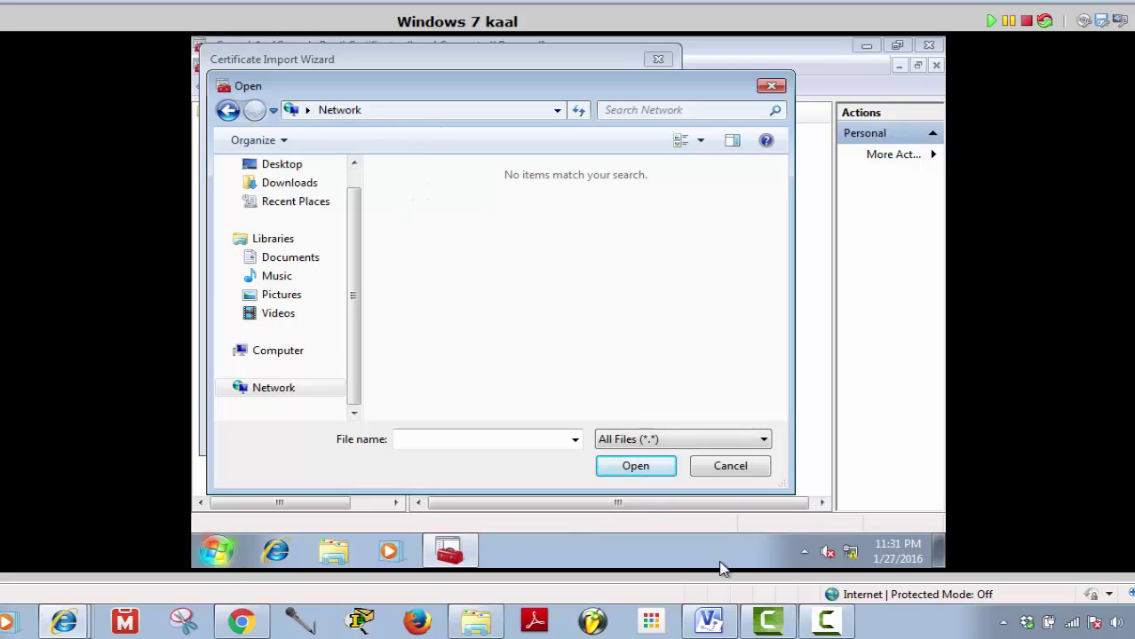
Dial the VPN connection from the tray using the saved credentials.
click(850, 552)
click(815, 311)
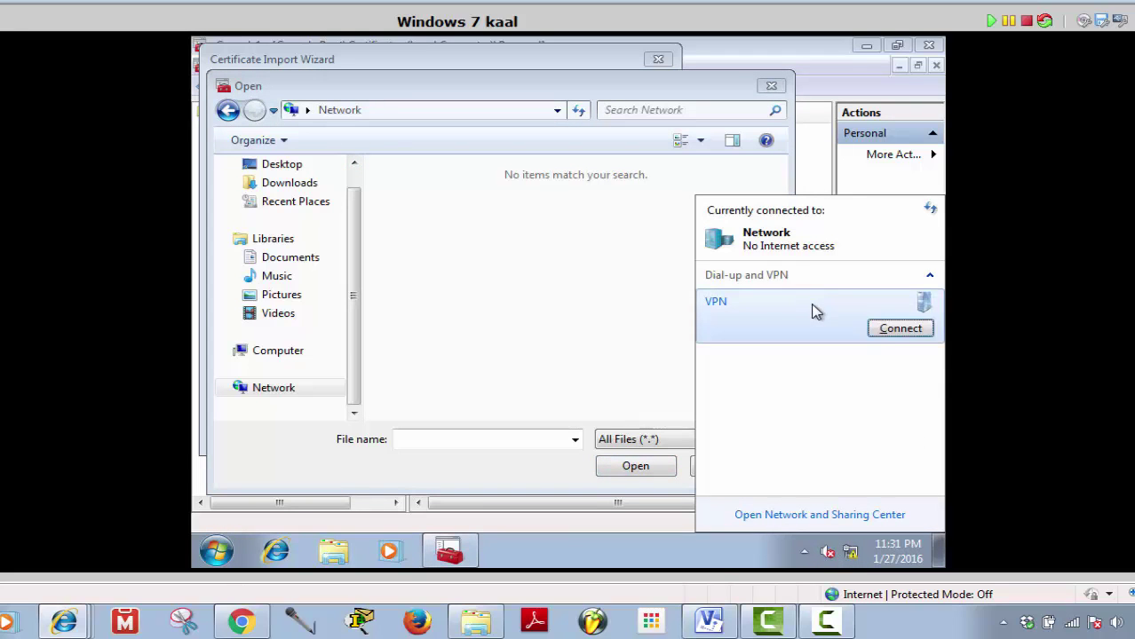
click(903, 334)
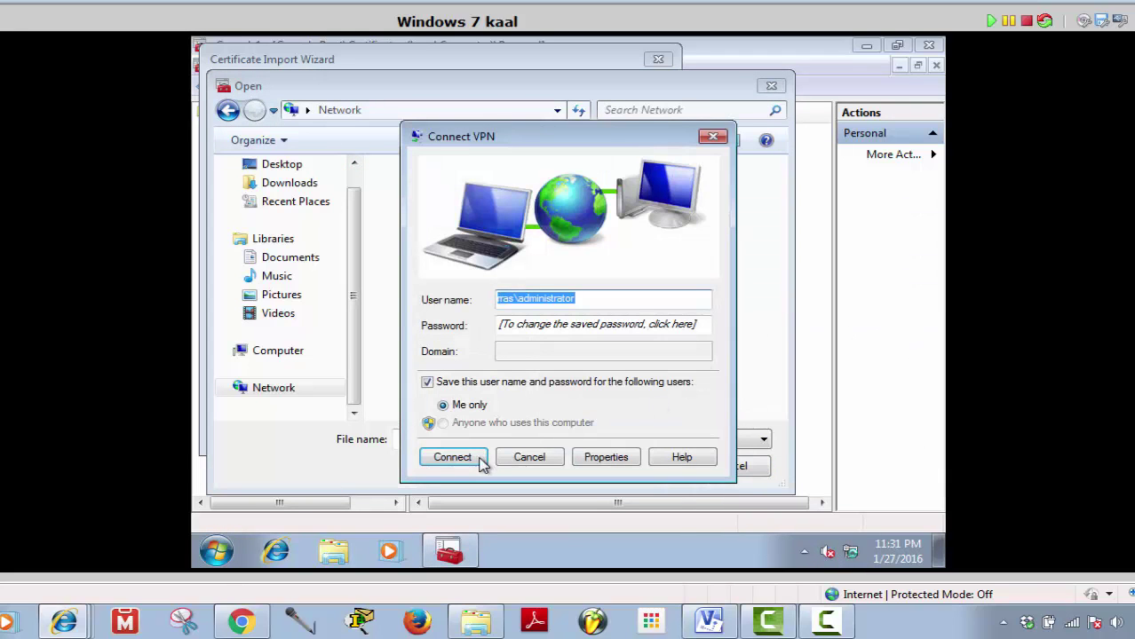
click(476, 458)
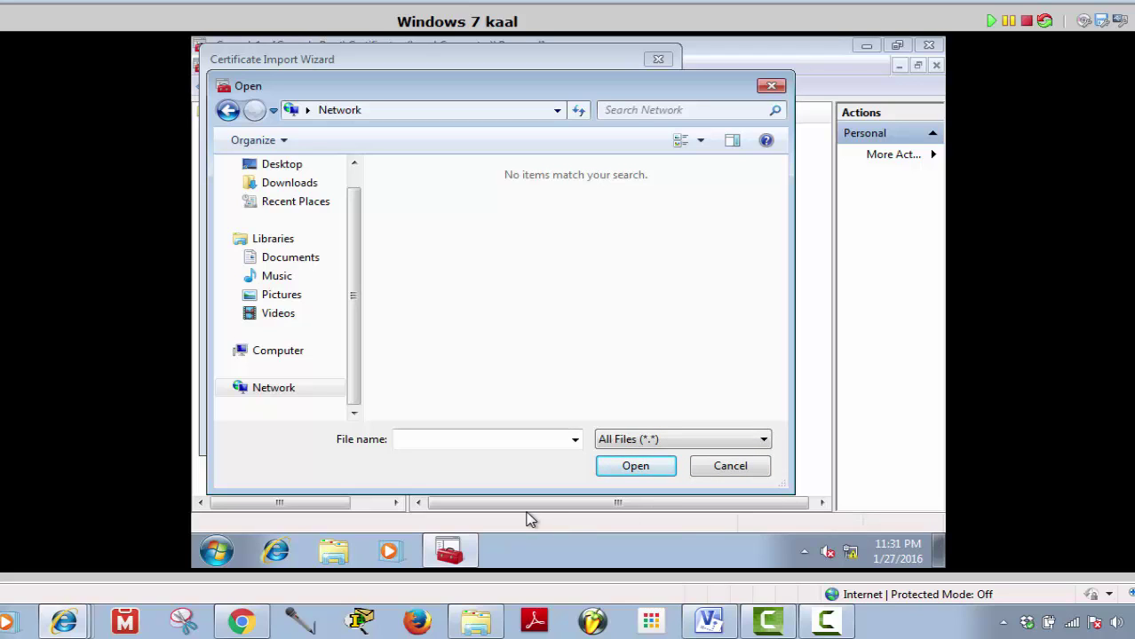
Reload the Network location, then cancel the file picker and the import wizard.
click(408, 110)
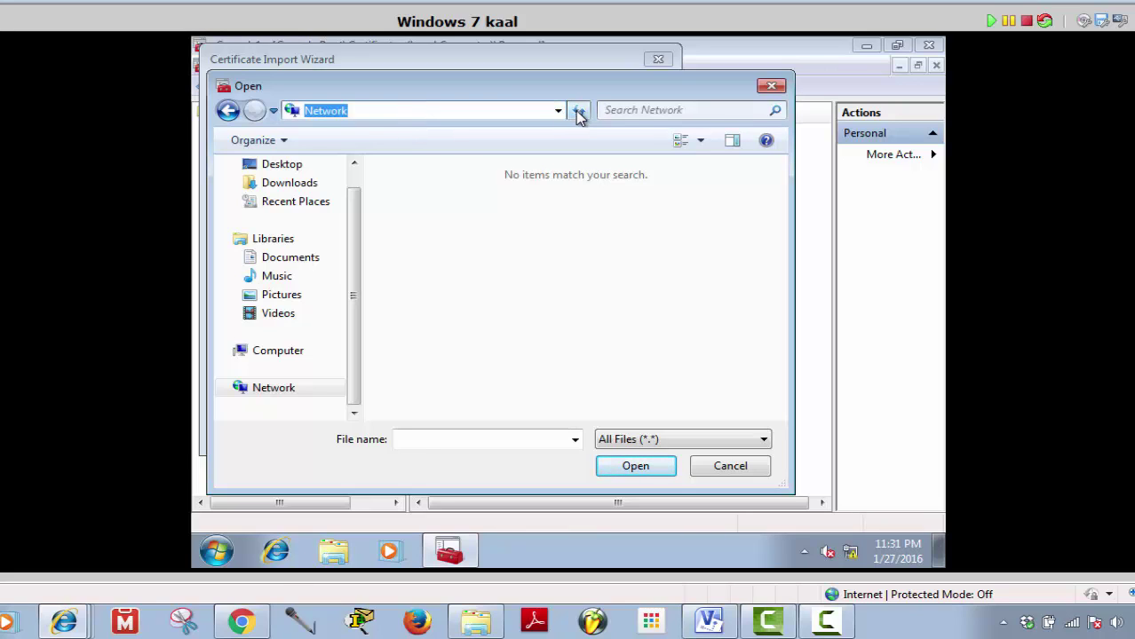
click(277, 396)
click(849, 551)
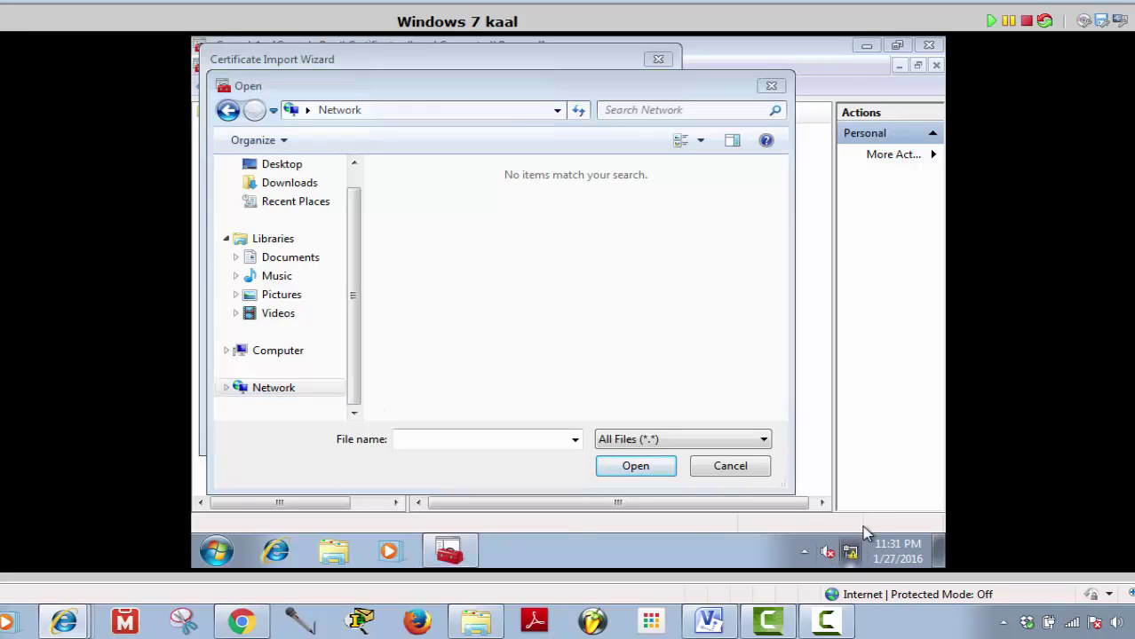
click(564, 321)
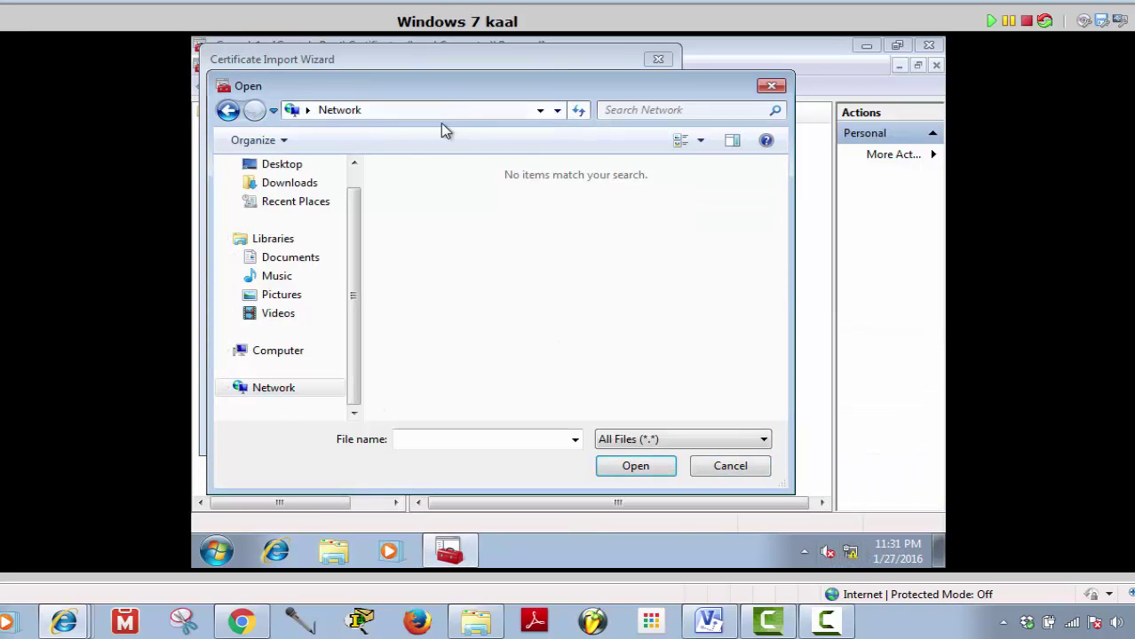
click(440, 111)
click(278, 396)
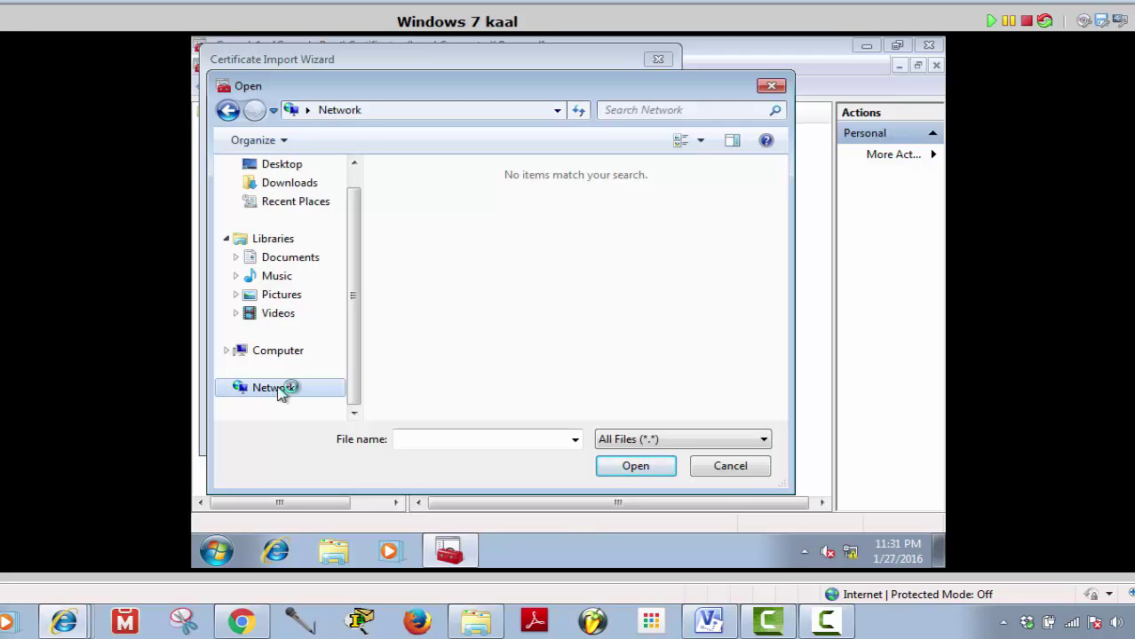
click(730, 466)
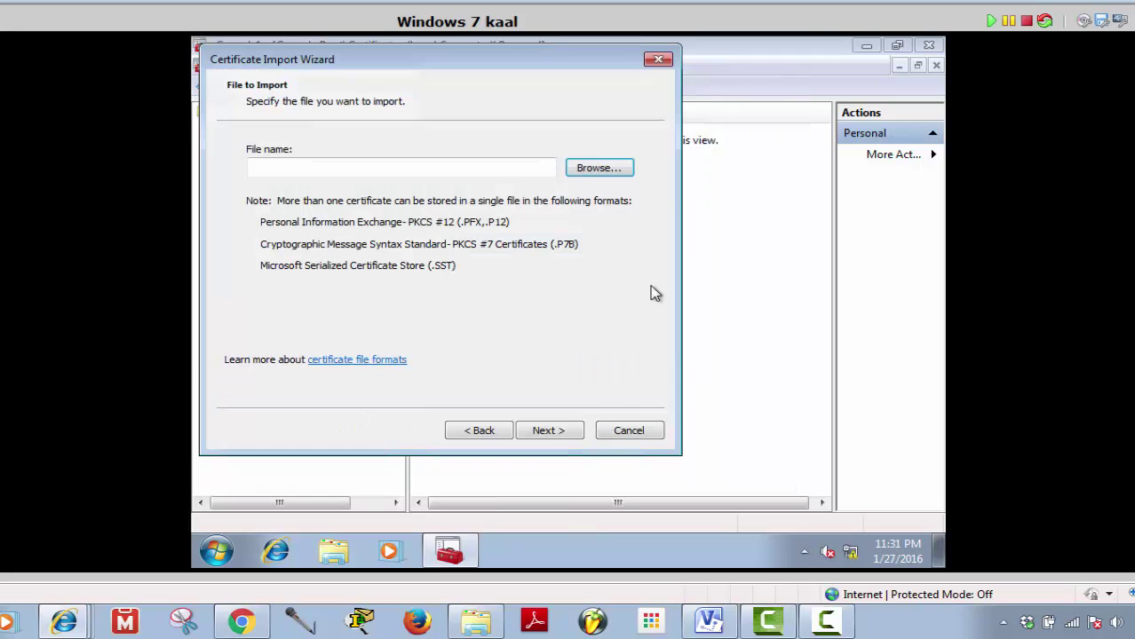
click(628, 432)
Restart the Personal store import and browse Network with All Files shown.
right_click(444, 158)
mouse_move(499, 200)
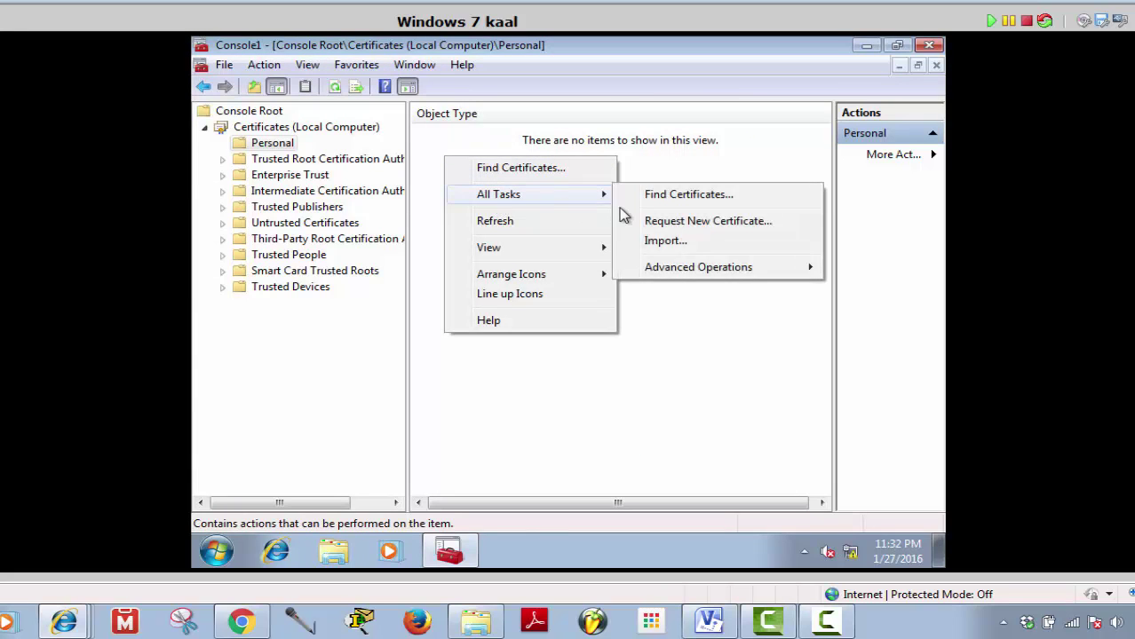
click(668, 242)
click(545, 431)
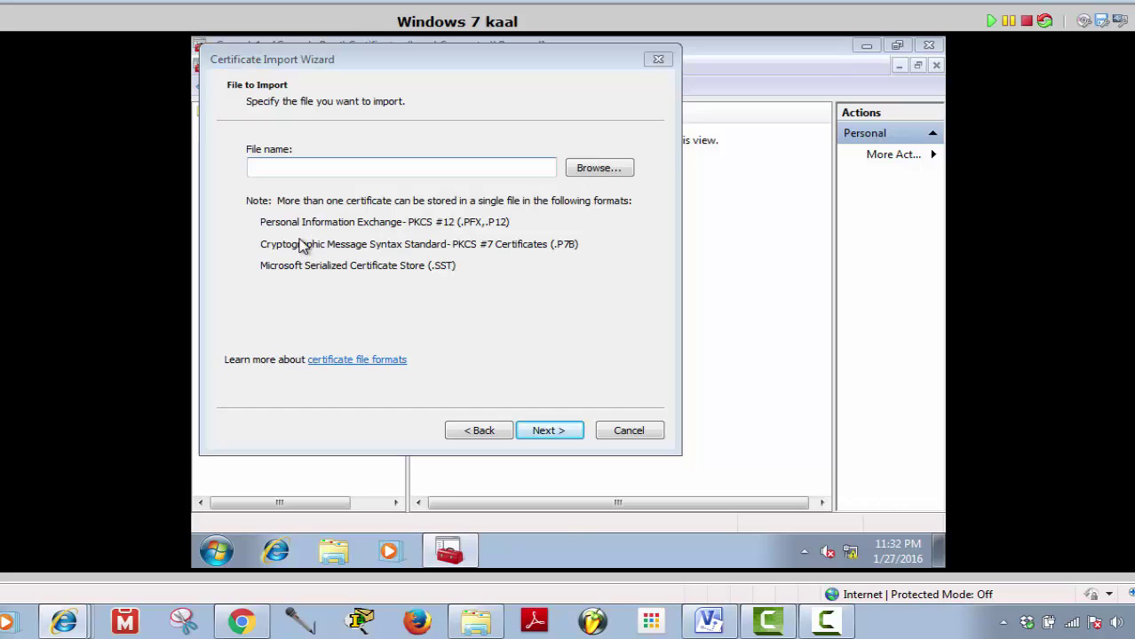
key(alt+r)
scroll(345, 368, down, 1)
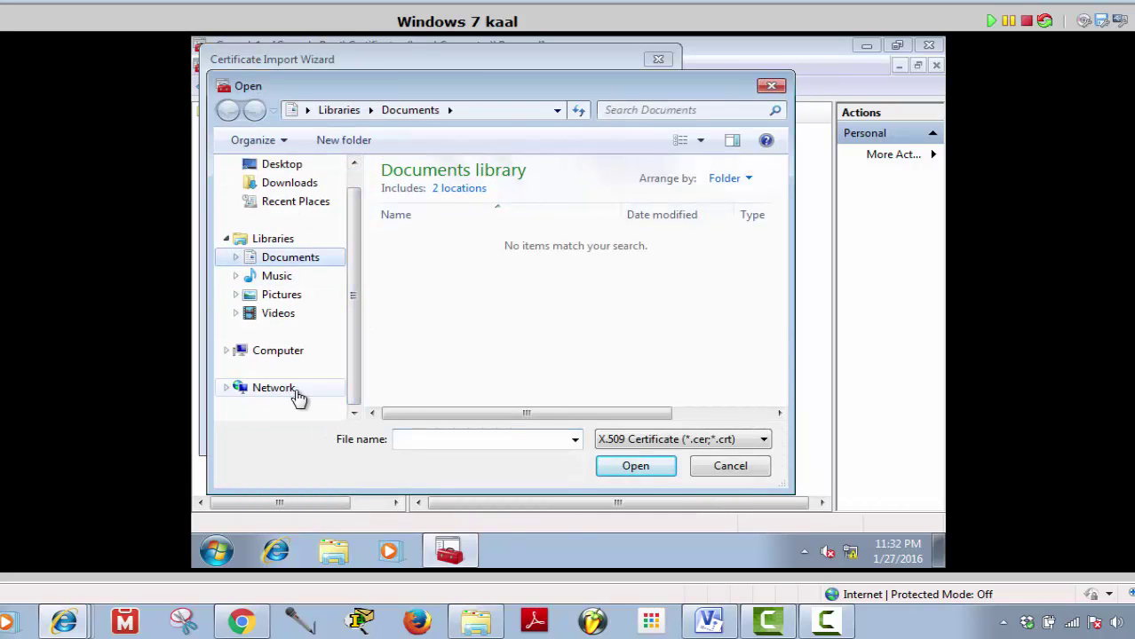
click(295, 397)
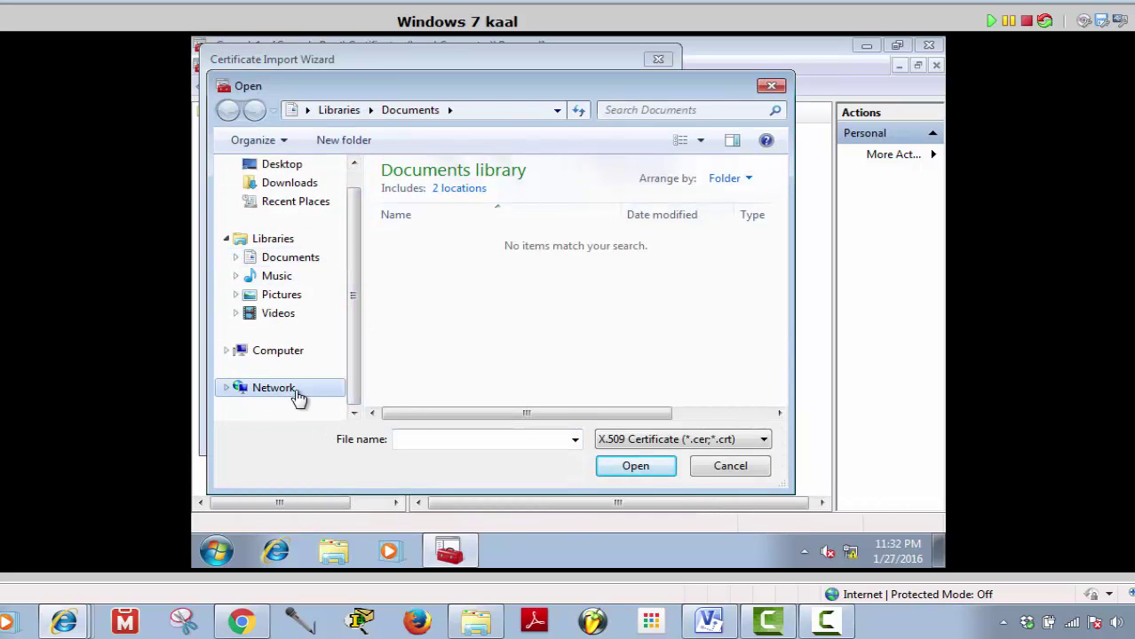
click(671, 444)
click(637, 537)
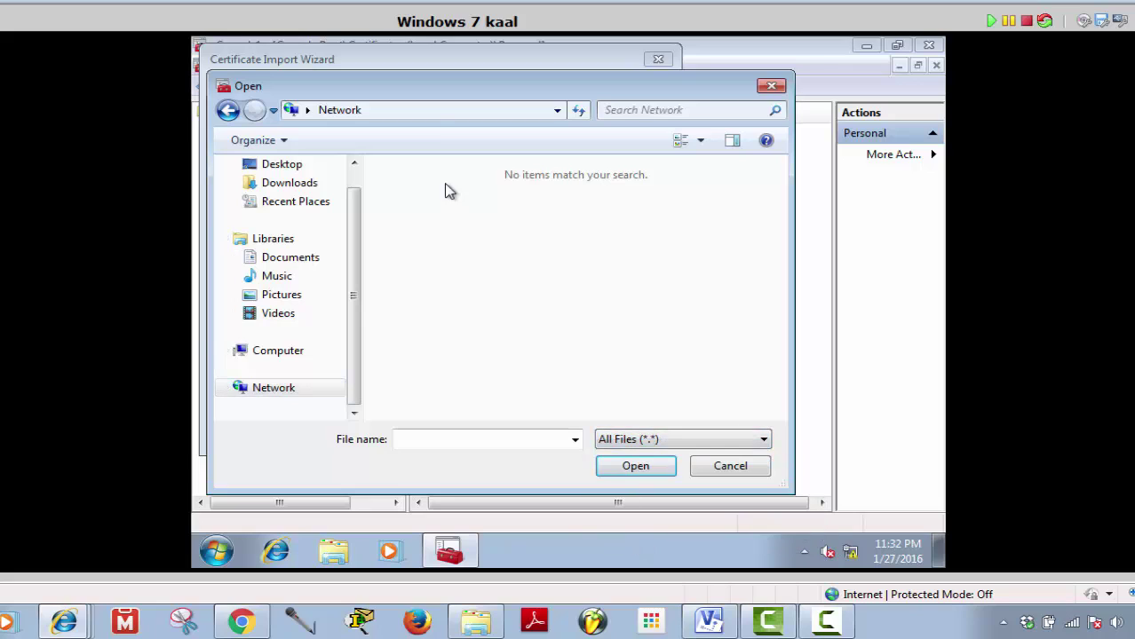
Go to \\dc1.rras.nl, open the key share and choose ipsec.pfx.
click(435, 115)
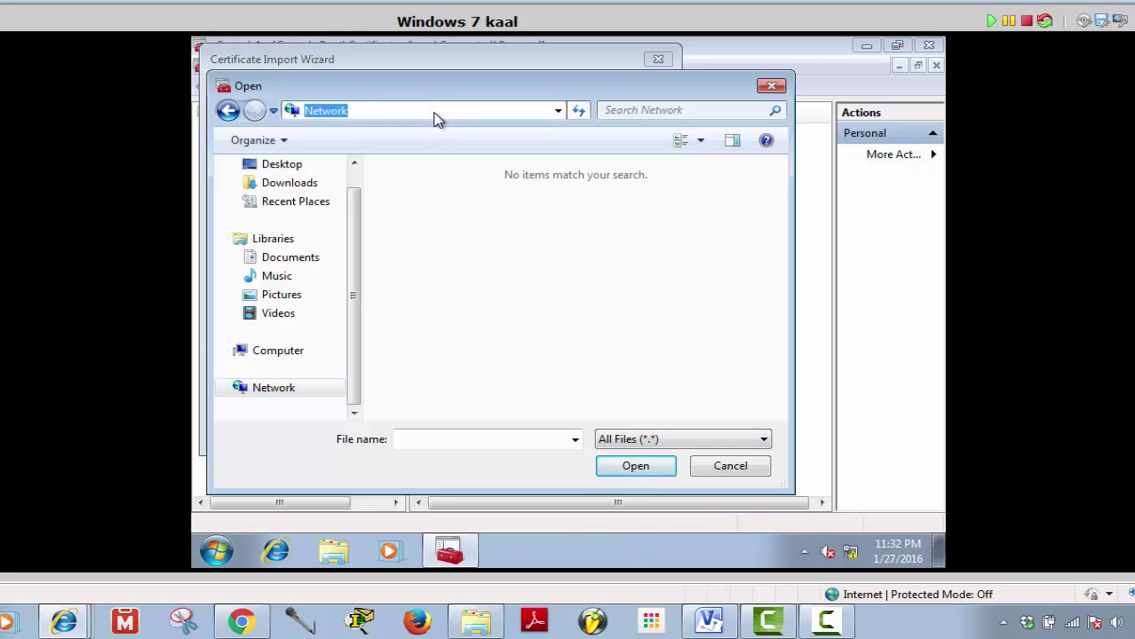
text(dc)
key(BackSpace)
key(BackSpace)
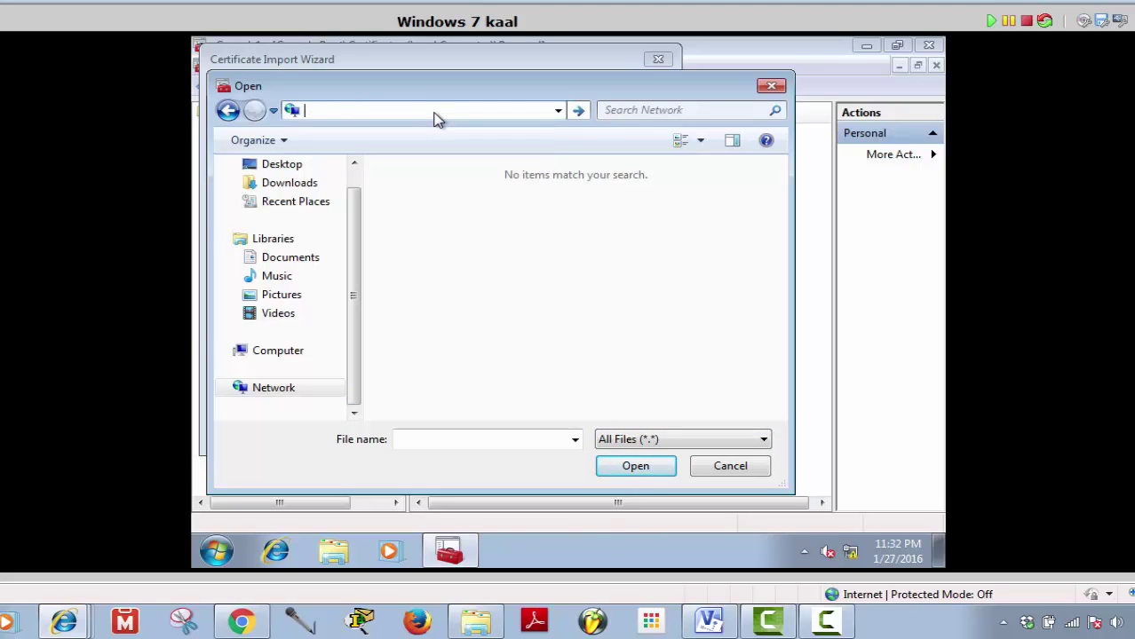
text(\\dc1.rras.nl\)
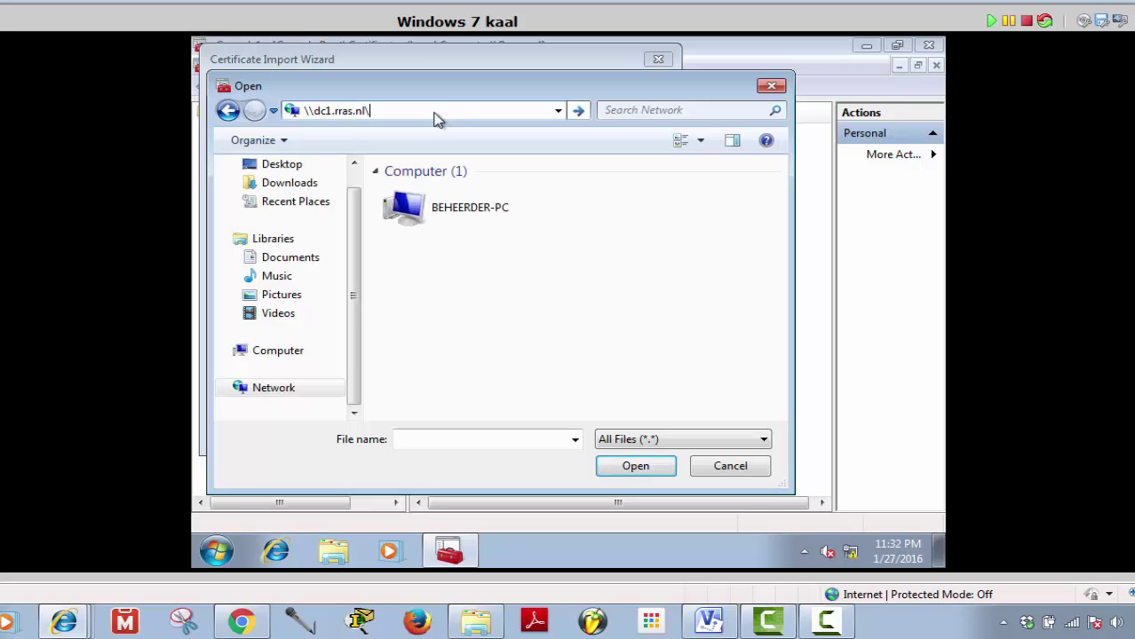
key(Return)
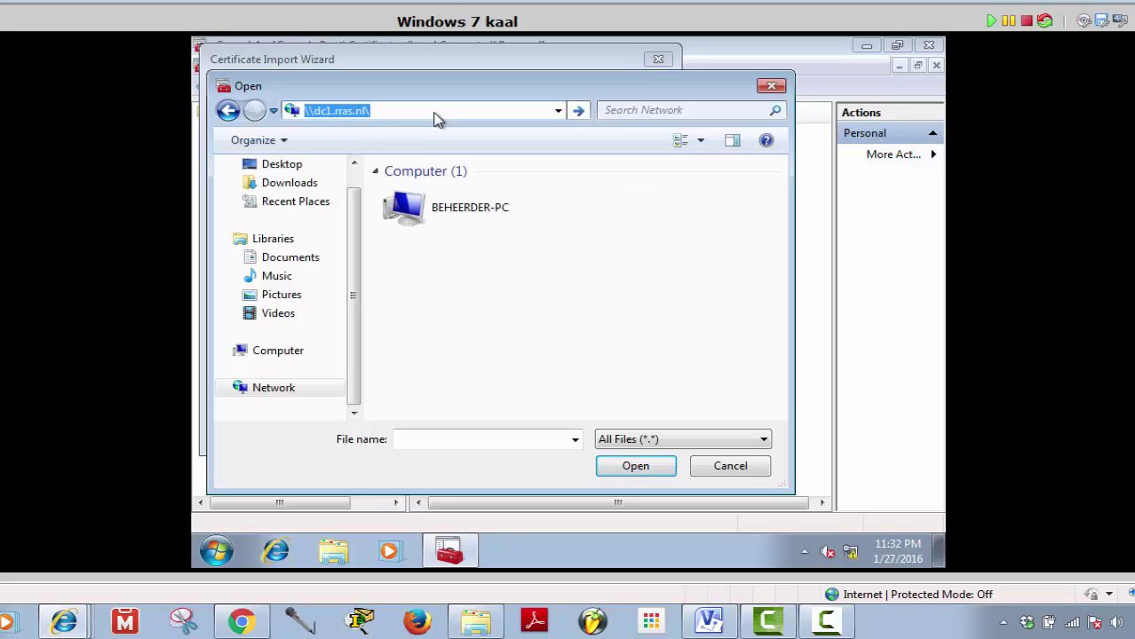
click(636, 467)
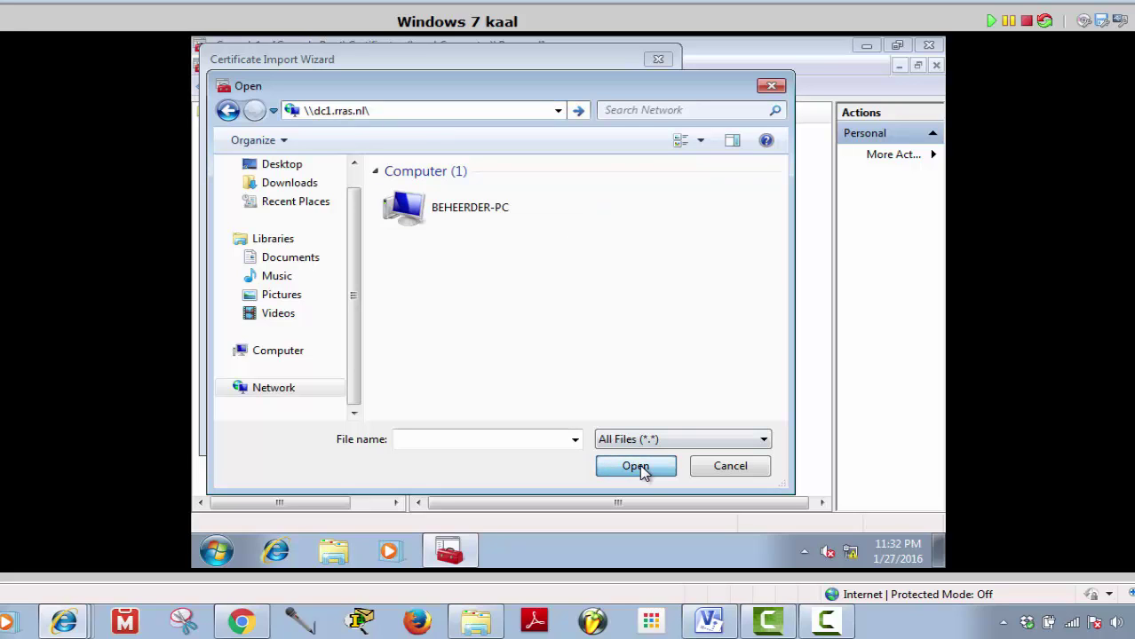
click(686, 288)
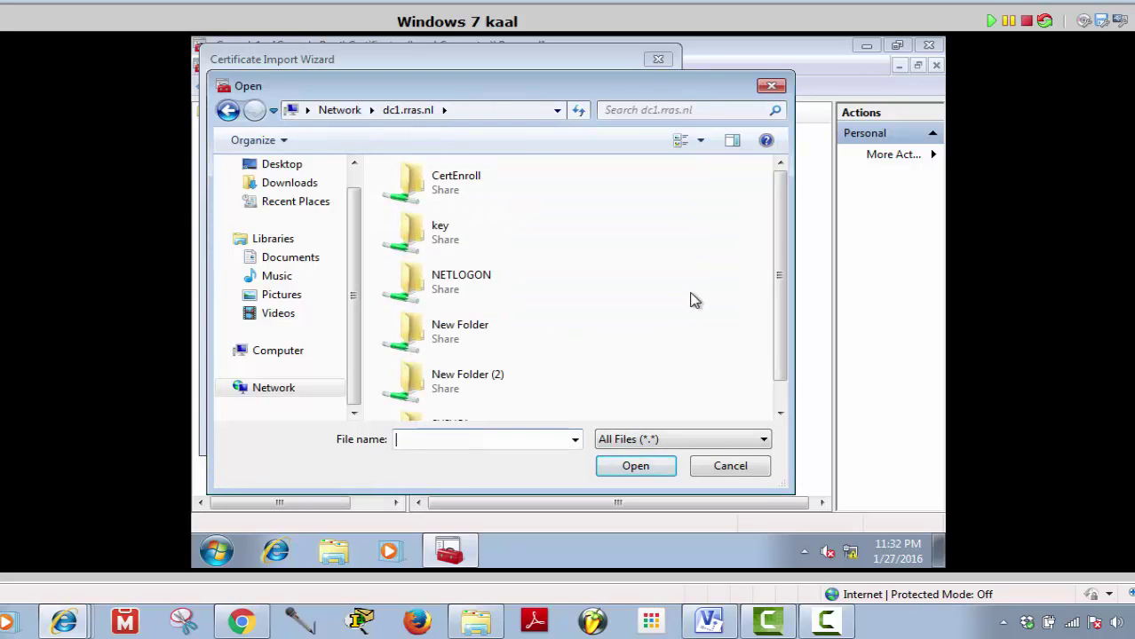
double_click(453, 238)
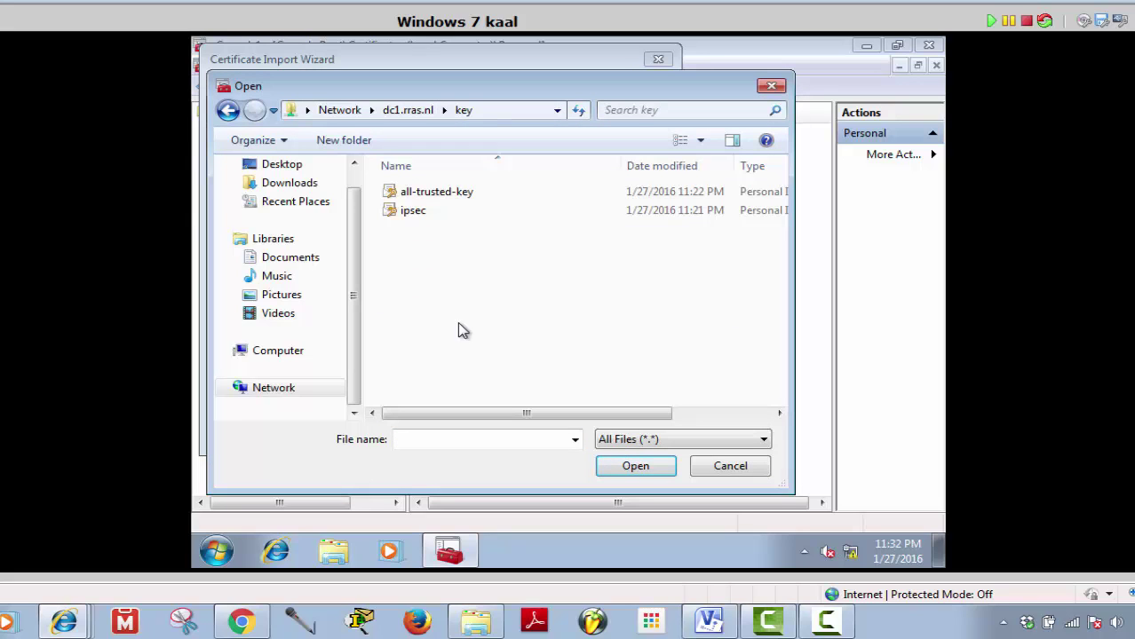
click(422, 219)
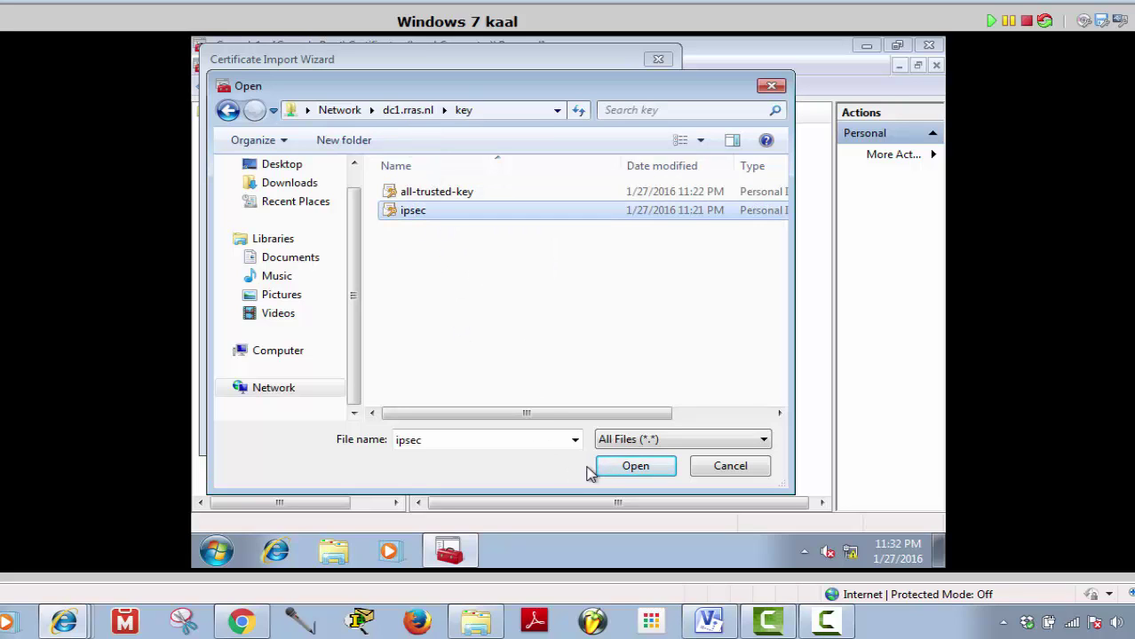
click(607, 466)
Enter the private key password and finish importing ipsec.pfx into Personal.
click(542, 430)
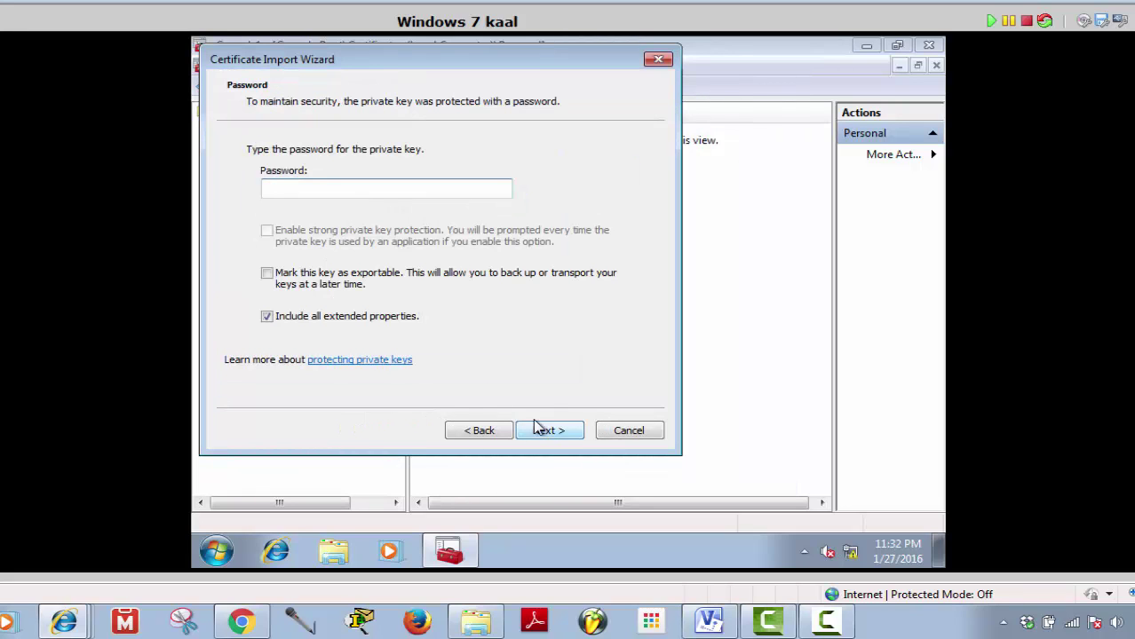
text(••••••••)
key(Tab)
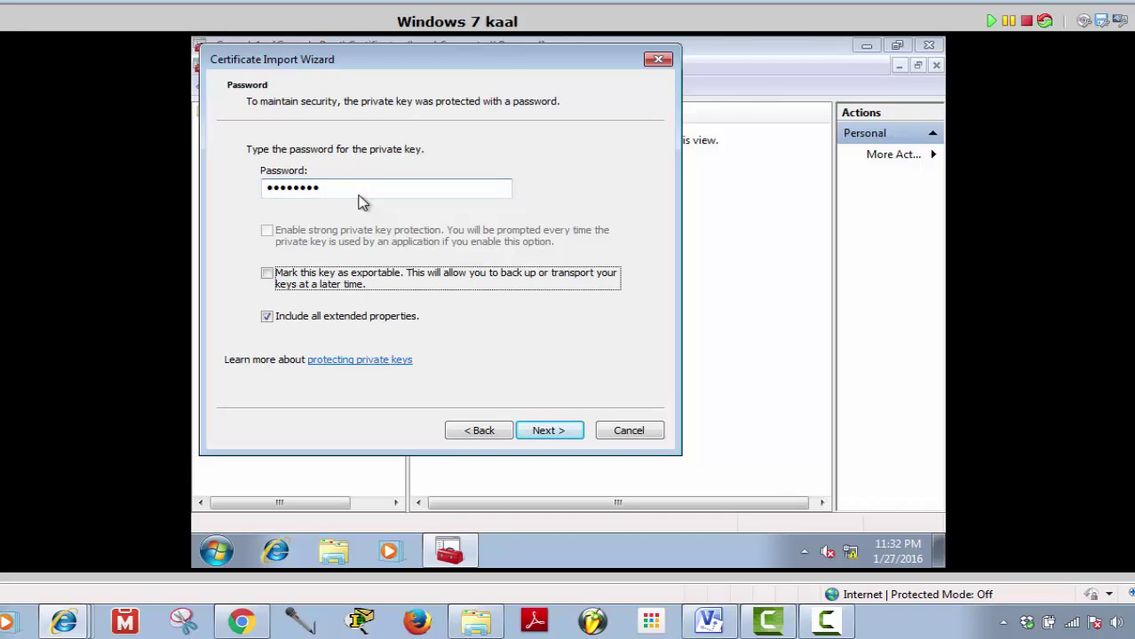
click(563, 434)
click(563, 434)
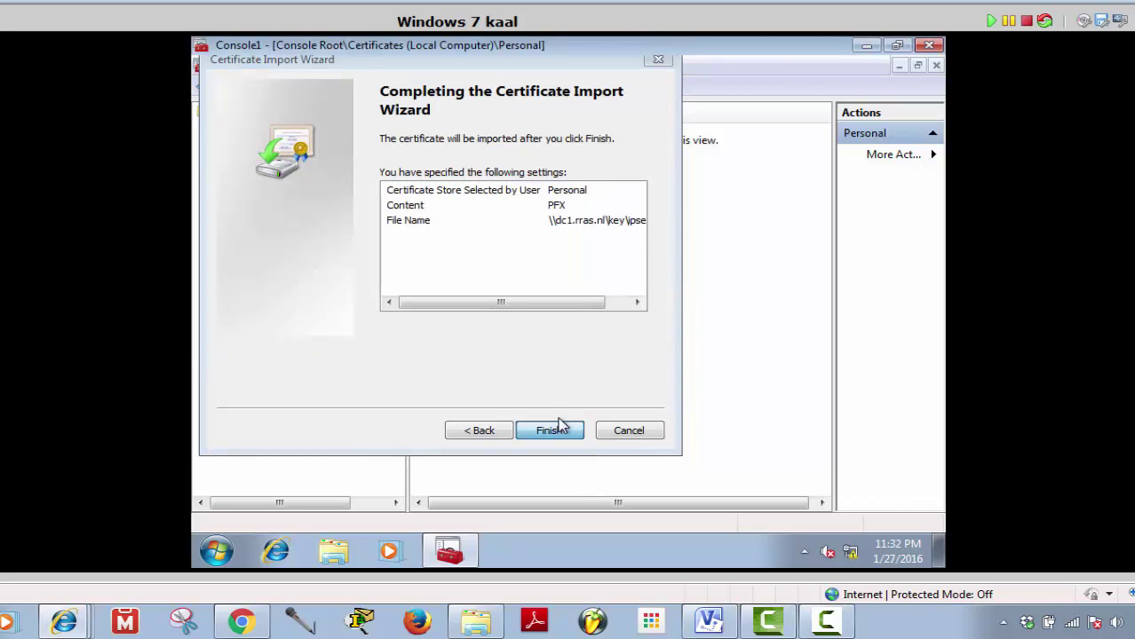
click(552, 420)
click(648, 362)
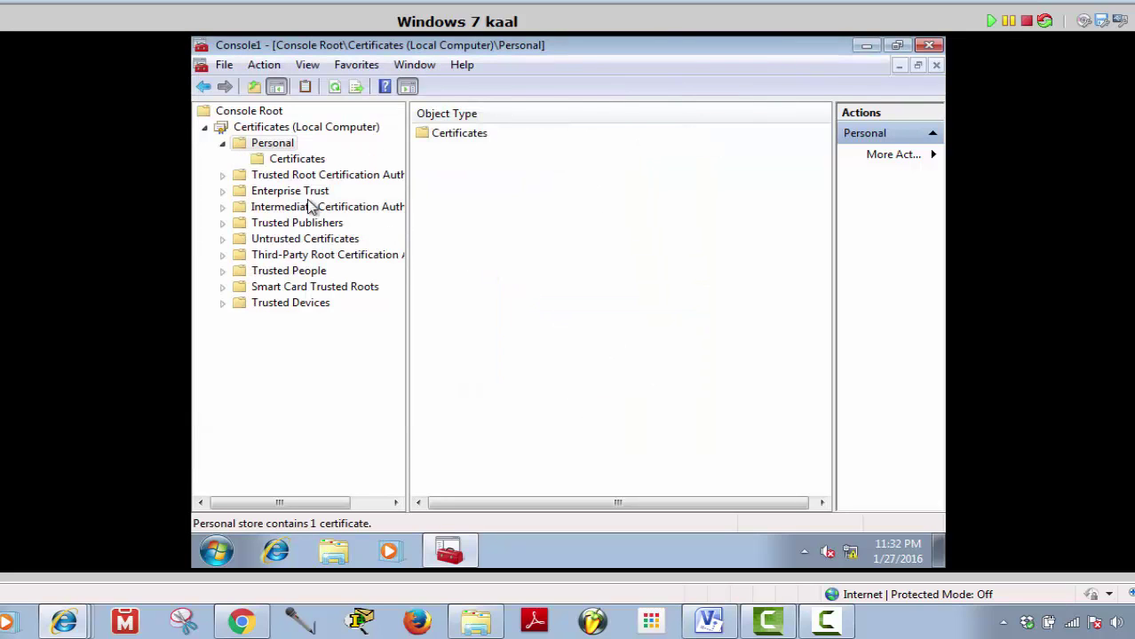
Start a certificate import into Trusted Root Certification Authorities > Certificates.
click(306, 177)
click(313, 192)
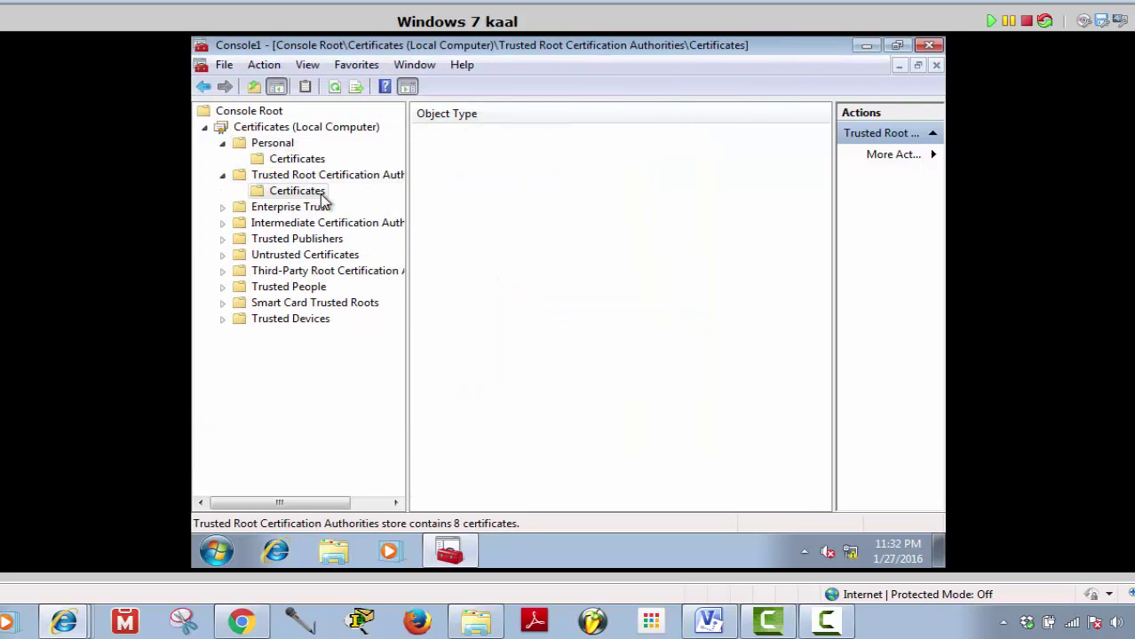
right_click(524, 312)
mouse_move(662, 316)
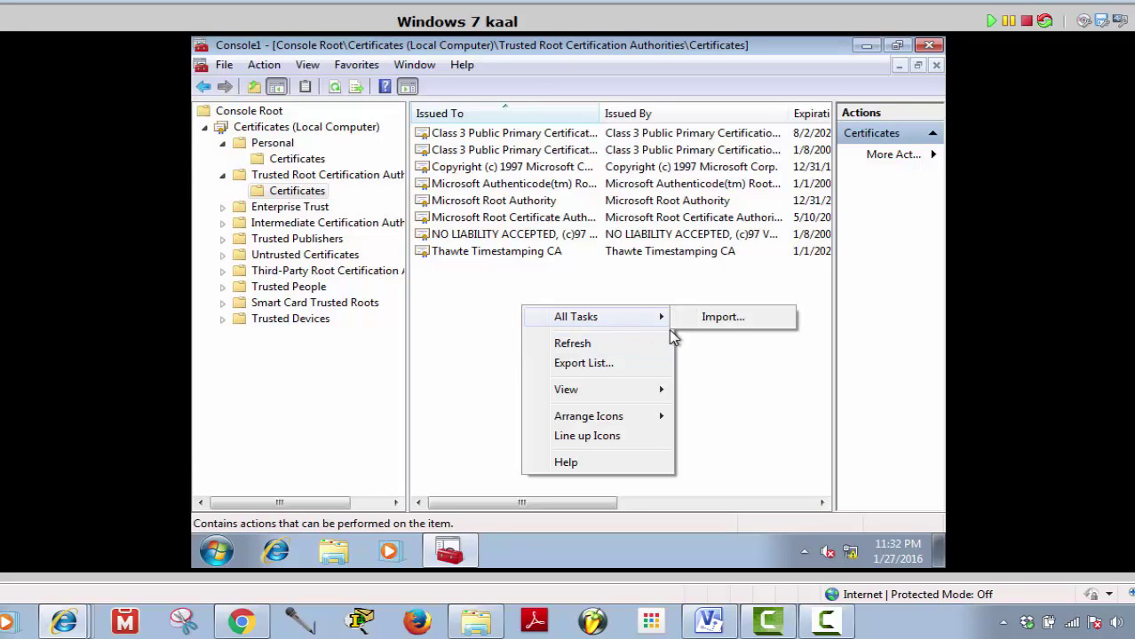
click(717, 312)
click(570, 431)
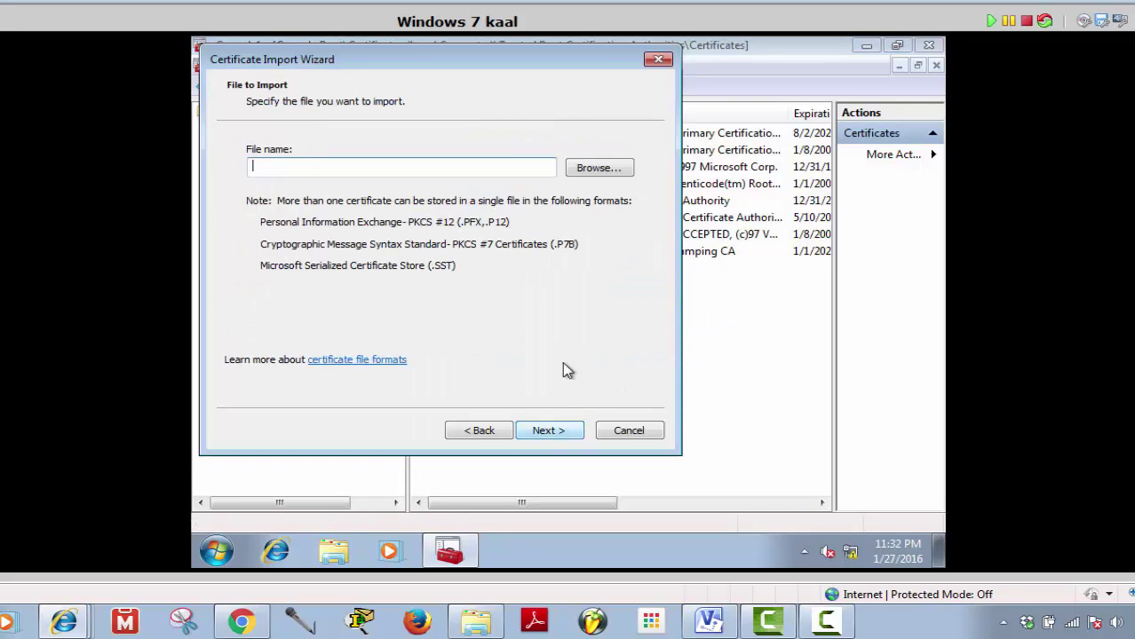
click(569, 170)
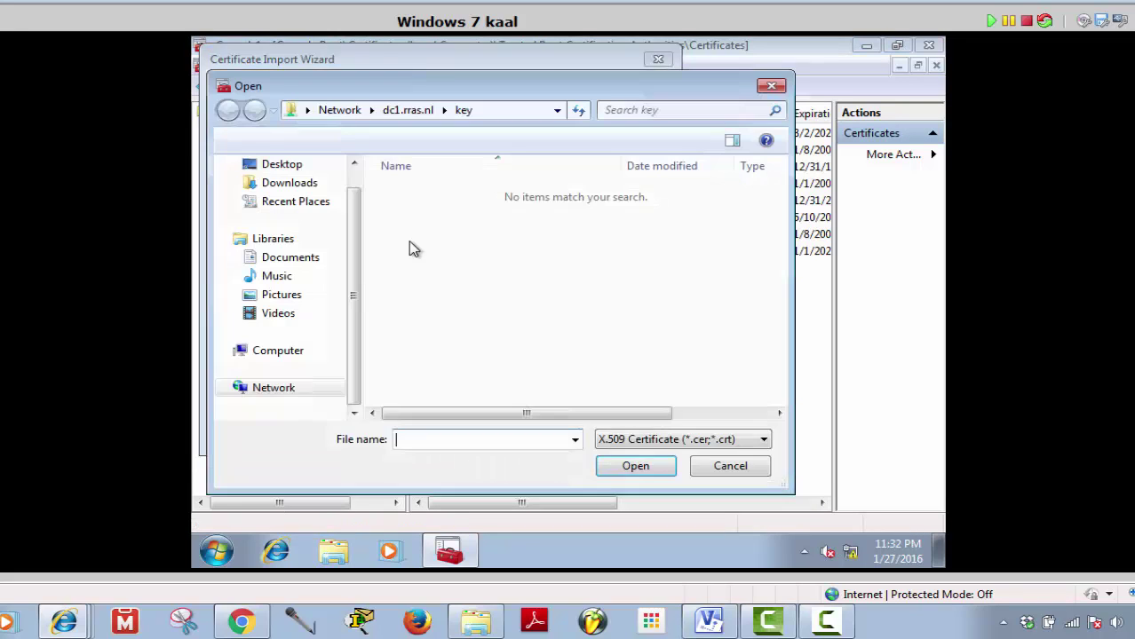
Select the all-trusted-key file under All Files and enter its private key password.
click(621, 441)
click(621, 441)
click(603, 438)
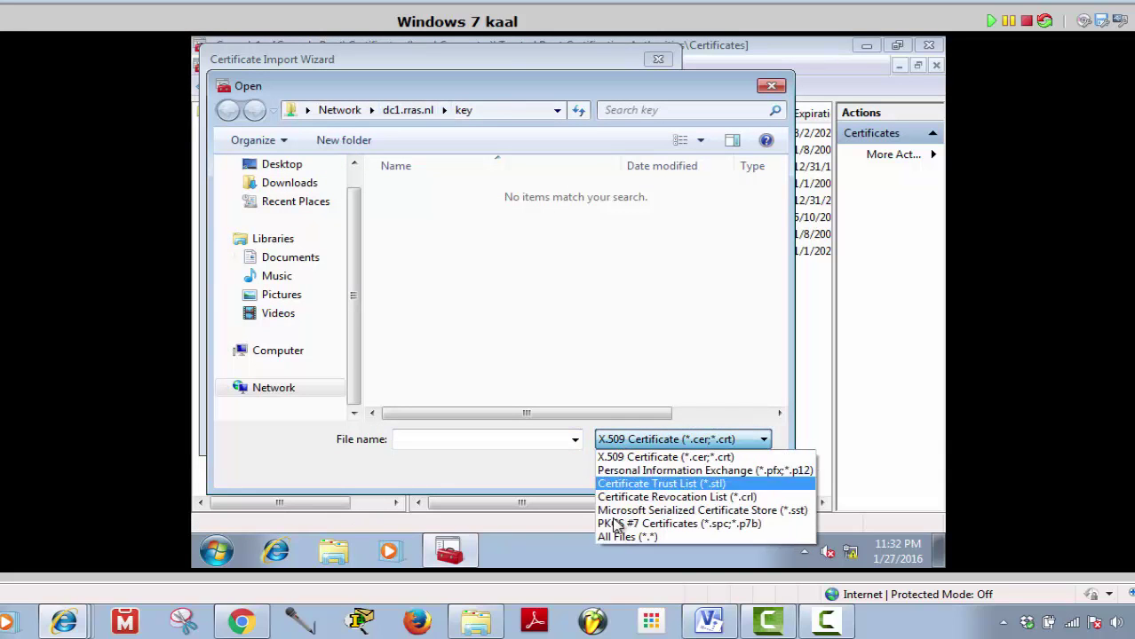
click(622, 537)
double_click(403, 199)
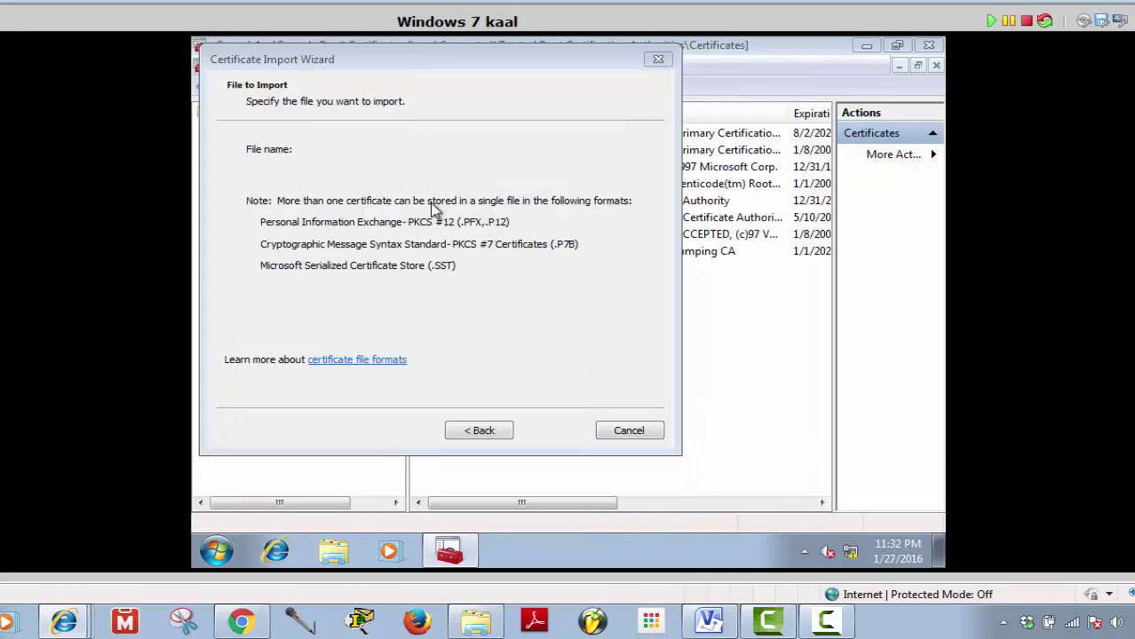
click(549, 432)
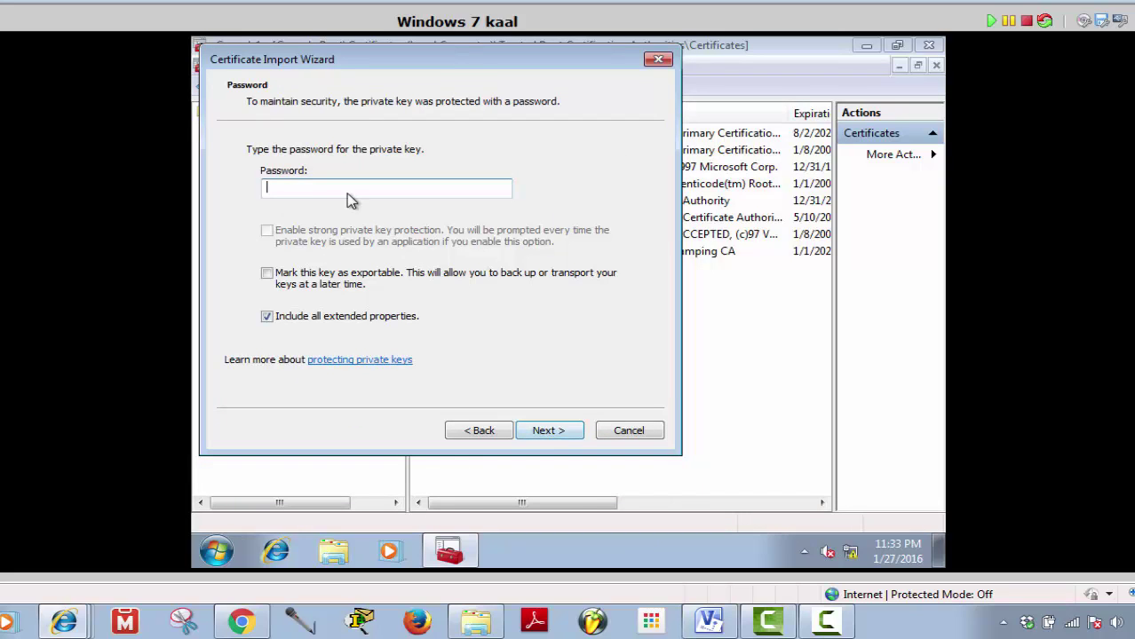
text(•••••••••)
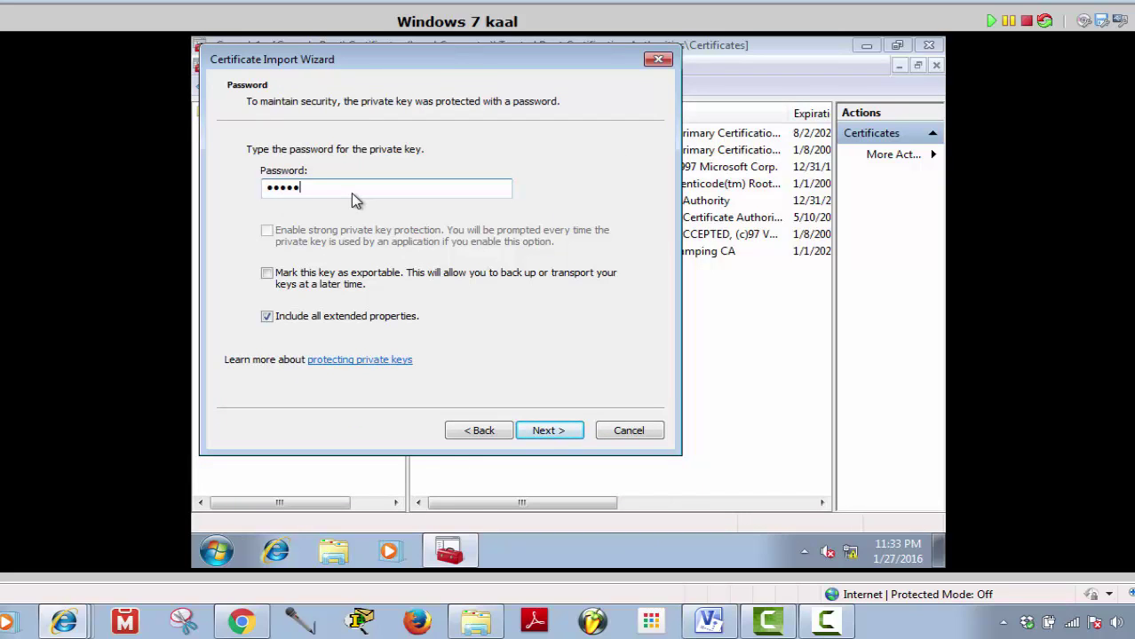
key(Return)
key(Return)
key(Return)
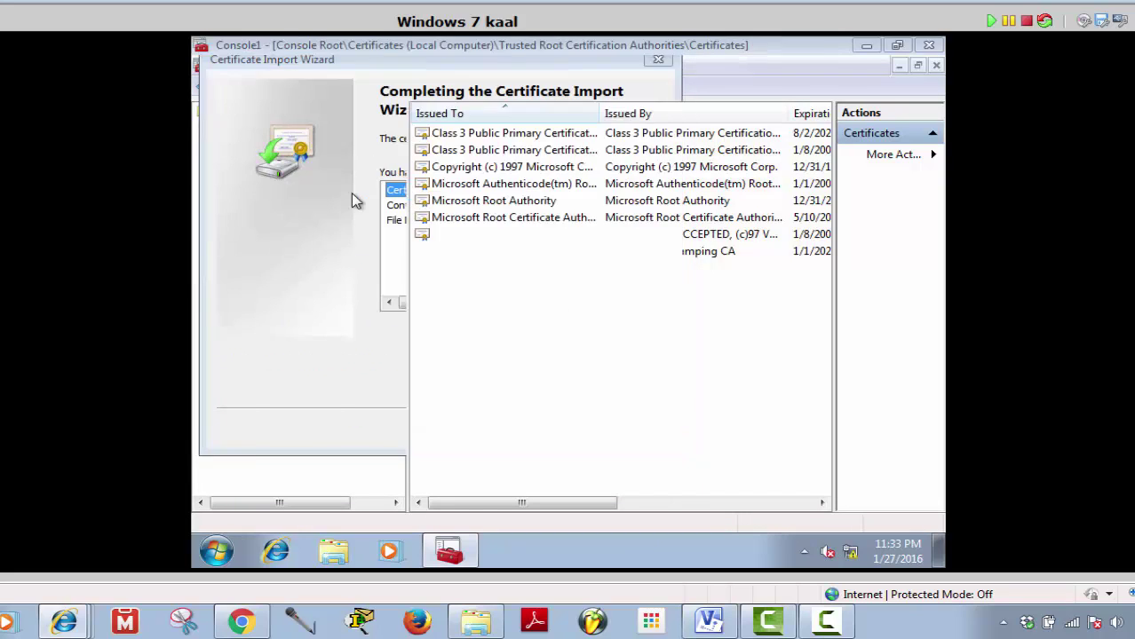
Confirm the successful import with RRAS-DC1-CA now in trusted roots, then open the Start menu.
click(662, 360)
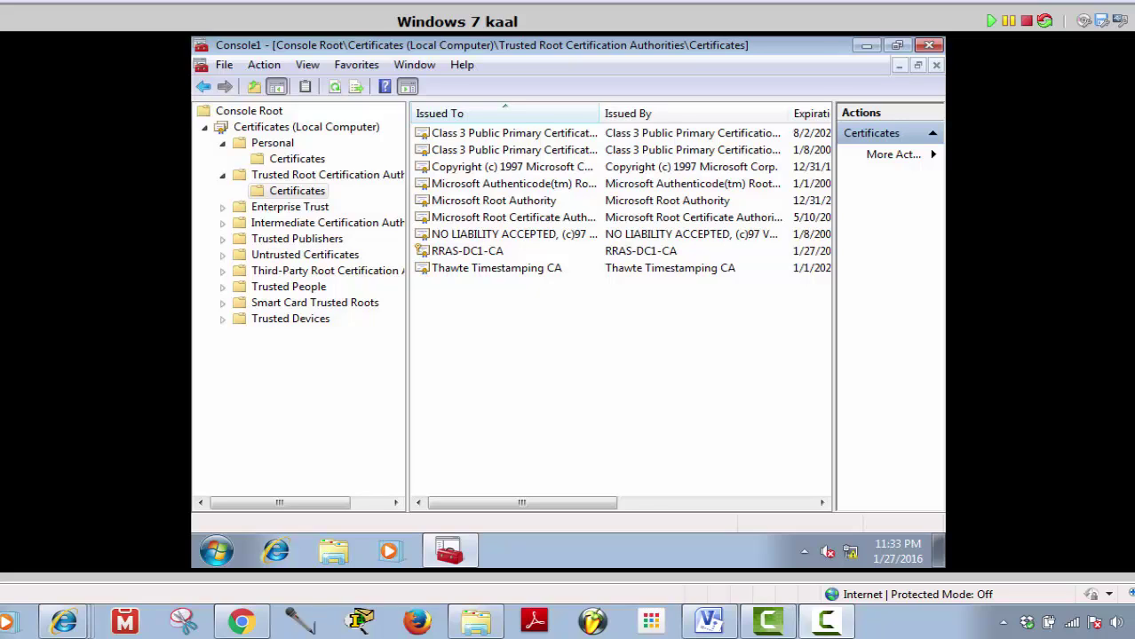
click(217, 555)
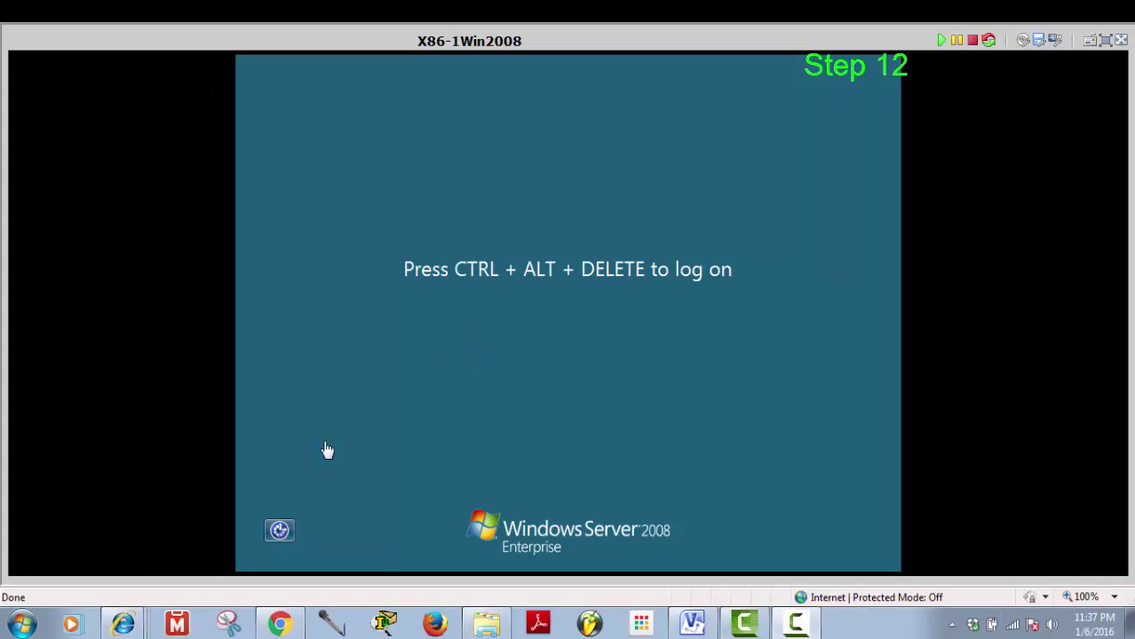
Switch to the Windows 7 kaal VM and log on as administrator with the account password.
mouse_move(129, 626)
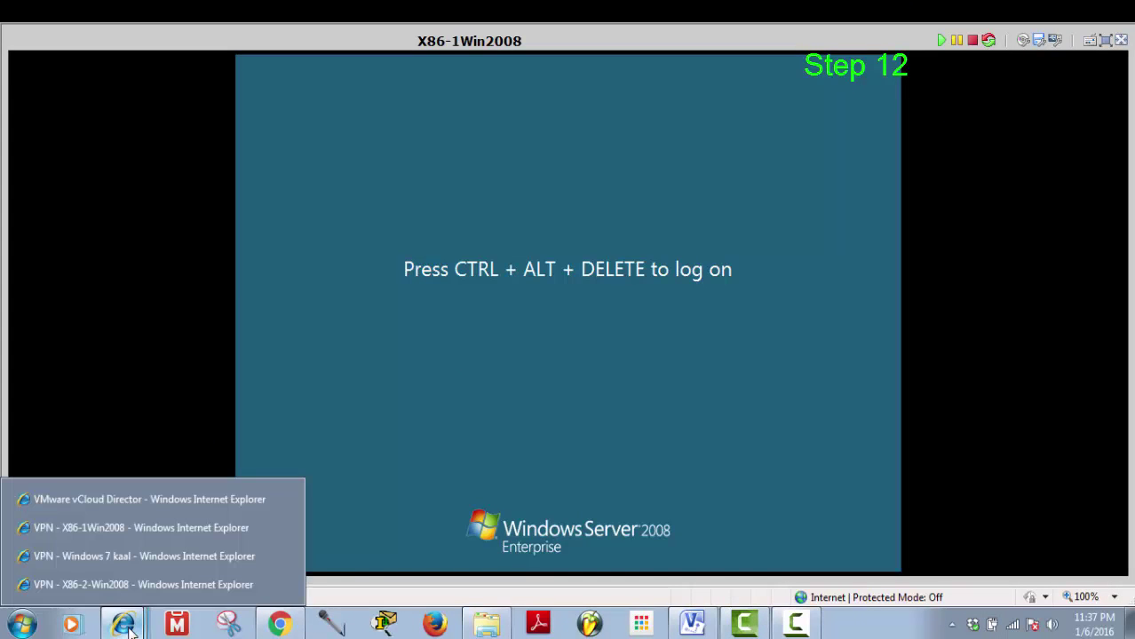
click(138, 559)
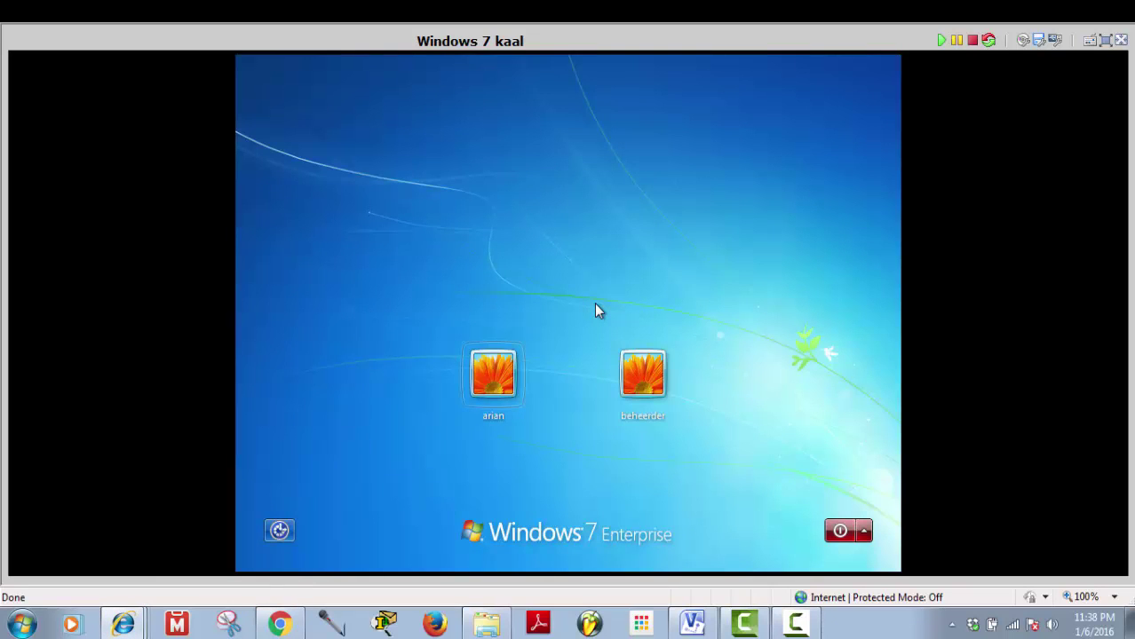
click(658, 360)
text(•••••••)
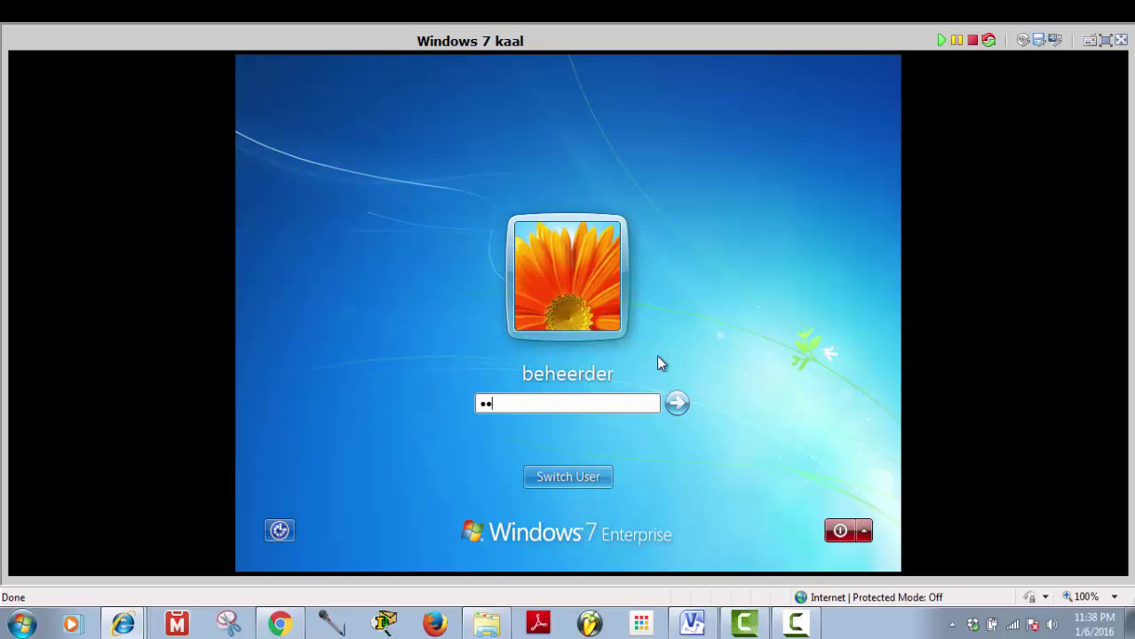
key(Return)
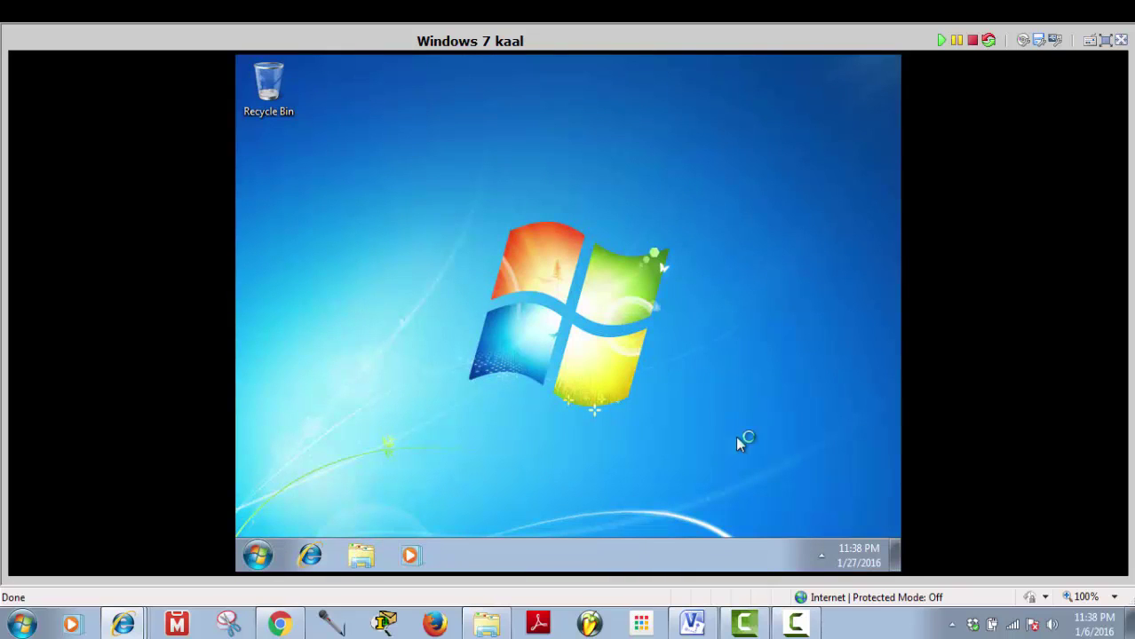
Open the VPN connection's properties from the tray network list.
click(819, 555)
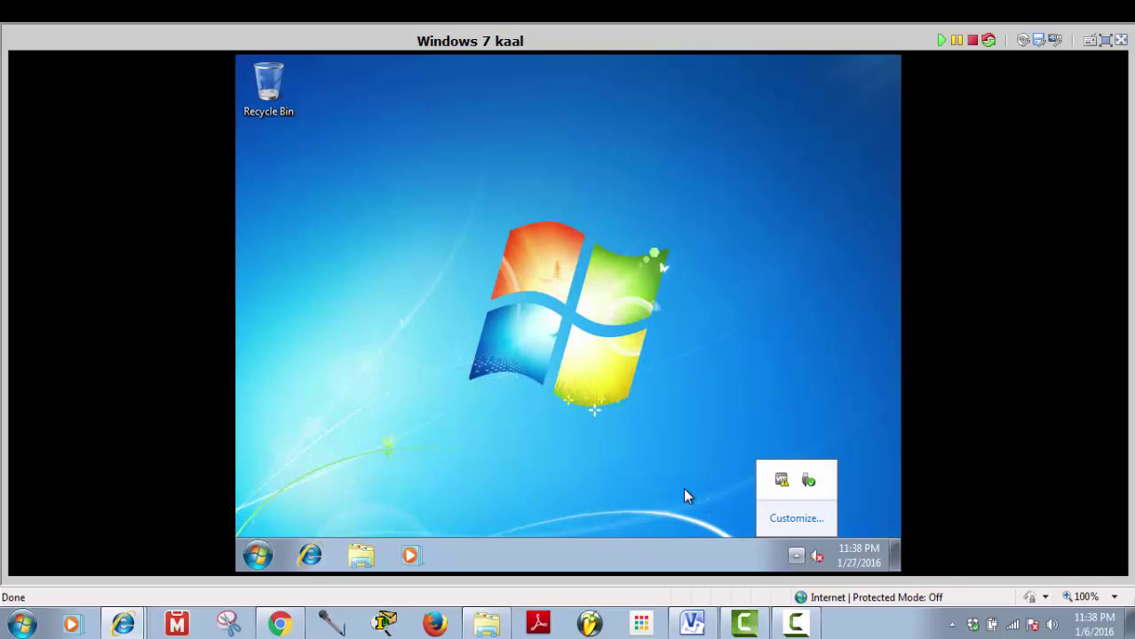
click(823, 555)
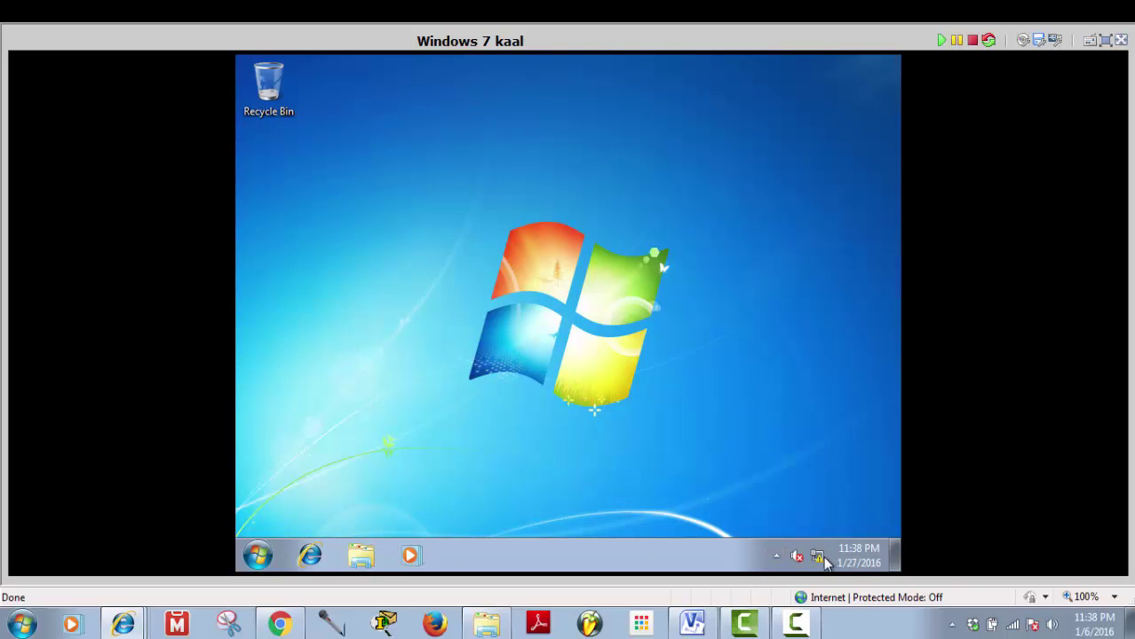
click(821, 556)
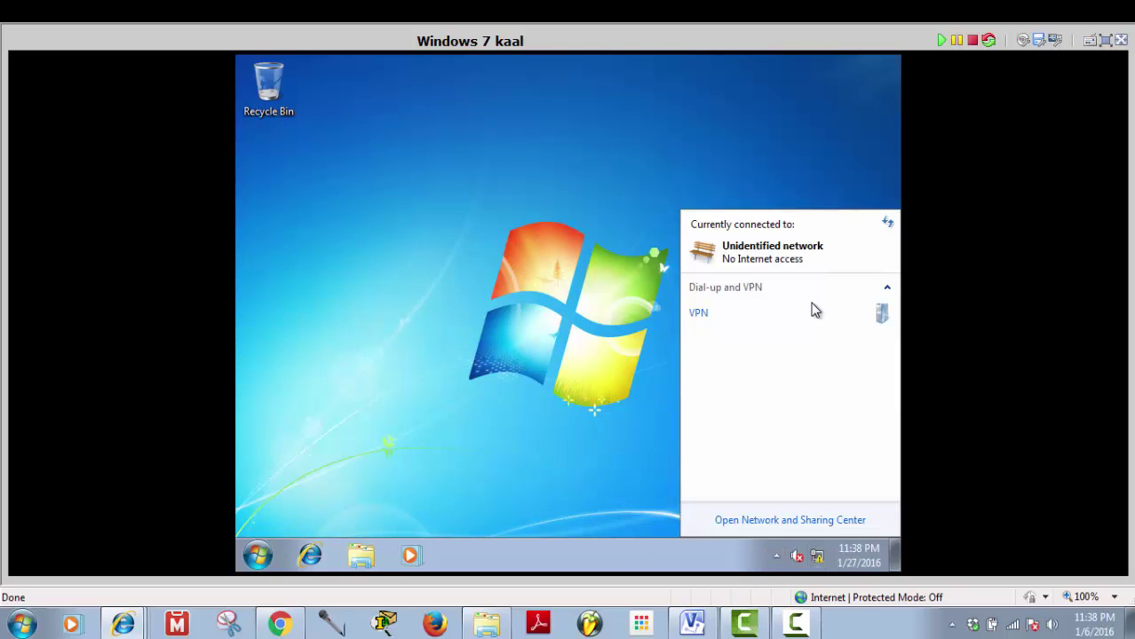
click(813, 315)
right_click(815, 318)
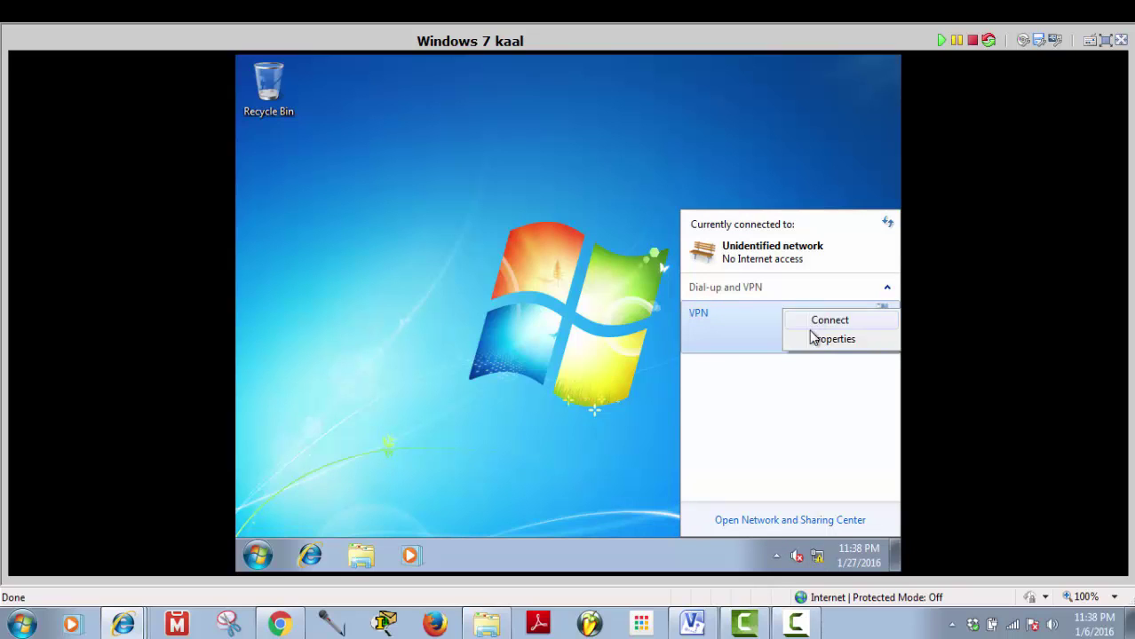
click(815, 340)
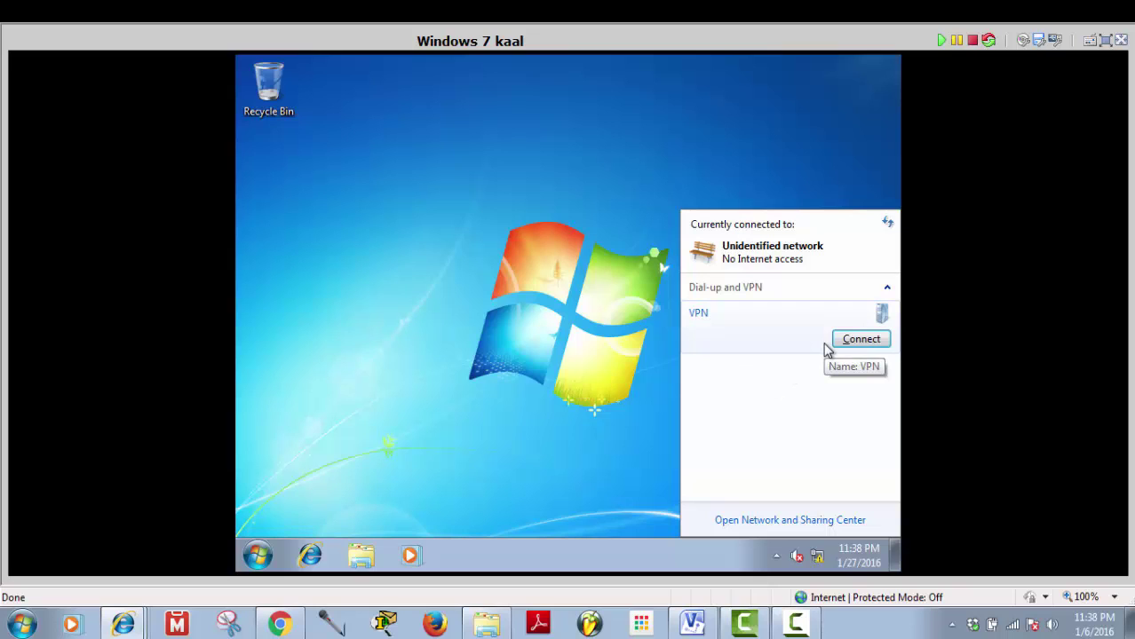
right_click(824, 347)
click(829, 374)
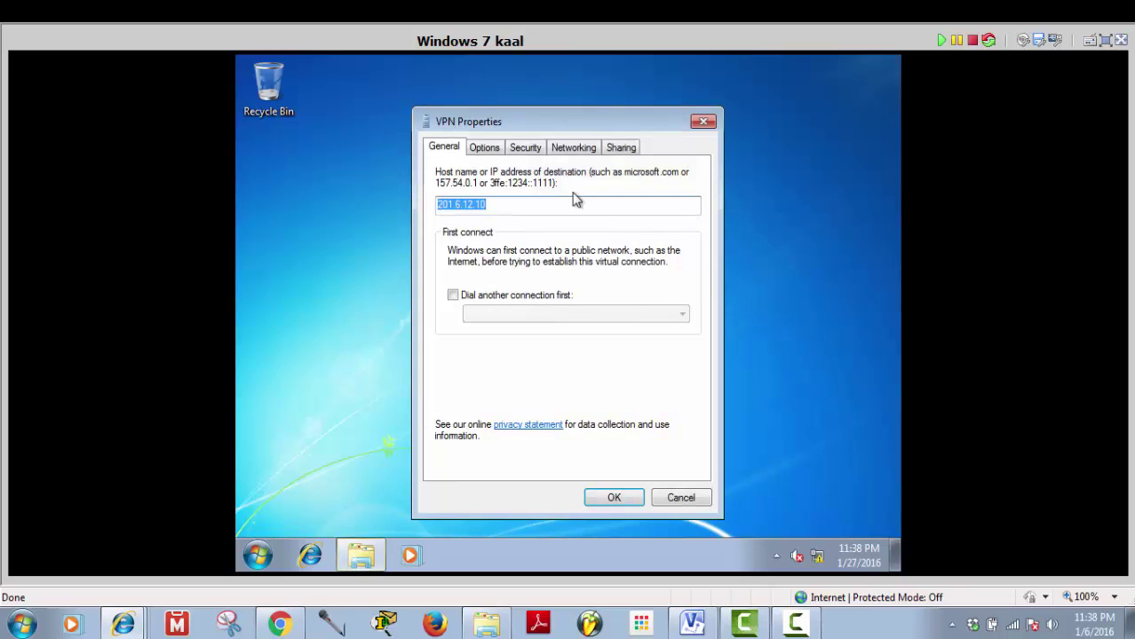
Set the VPN type to L2TP/IPsec with certificate authentication and save the properties.
click(526, 149)
click(597, 186)
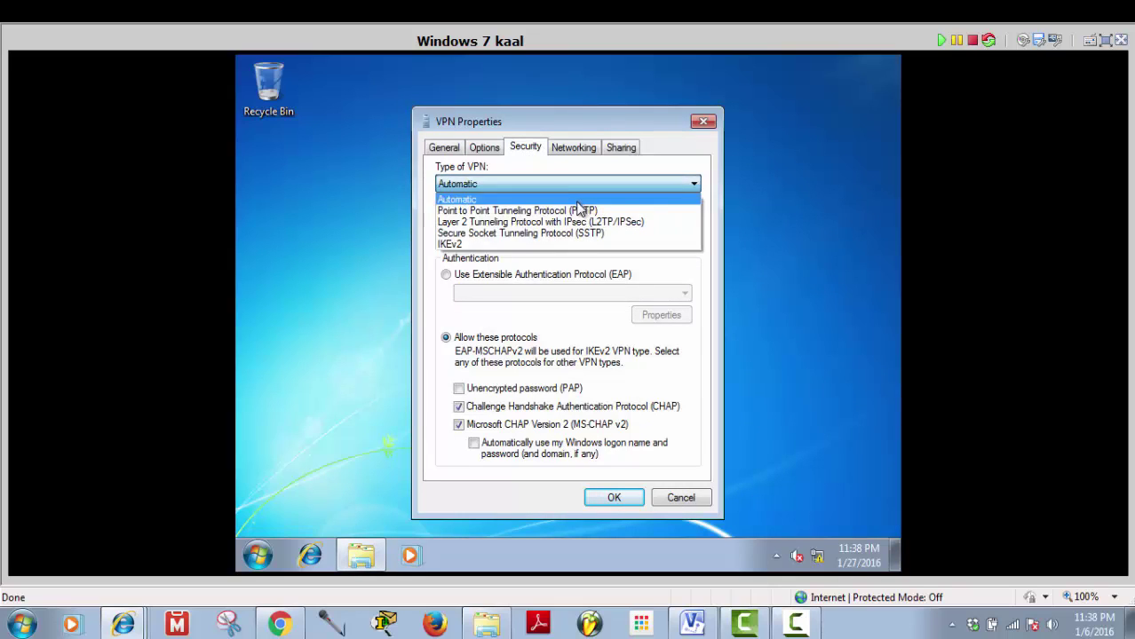
click(569, 221)
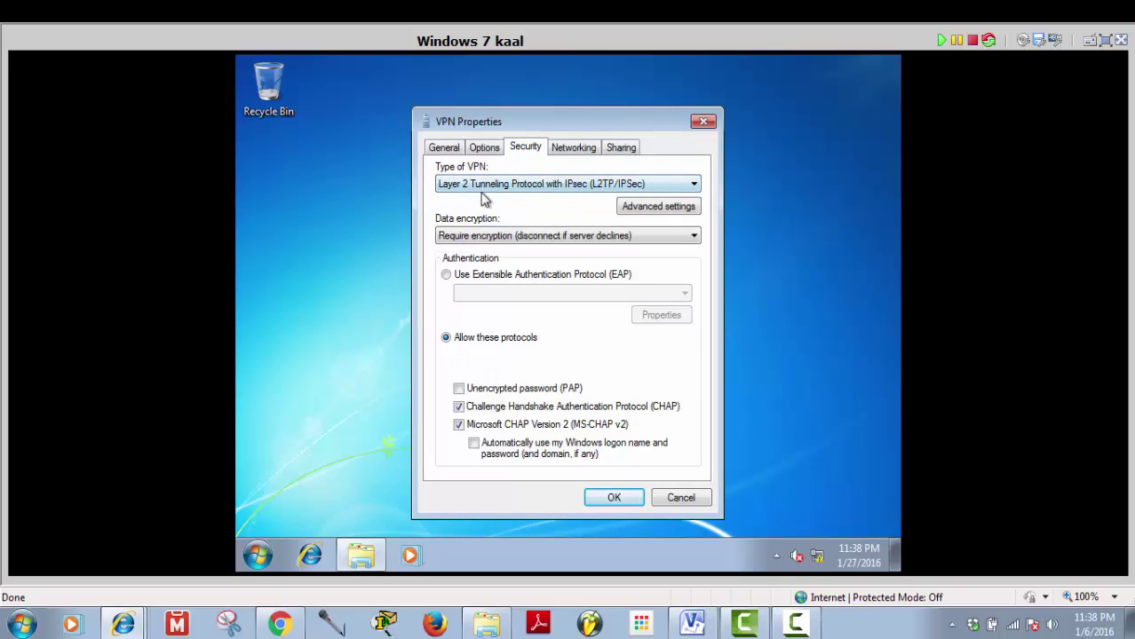
click(689, 212)
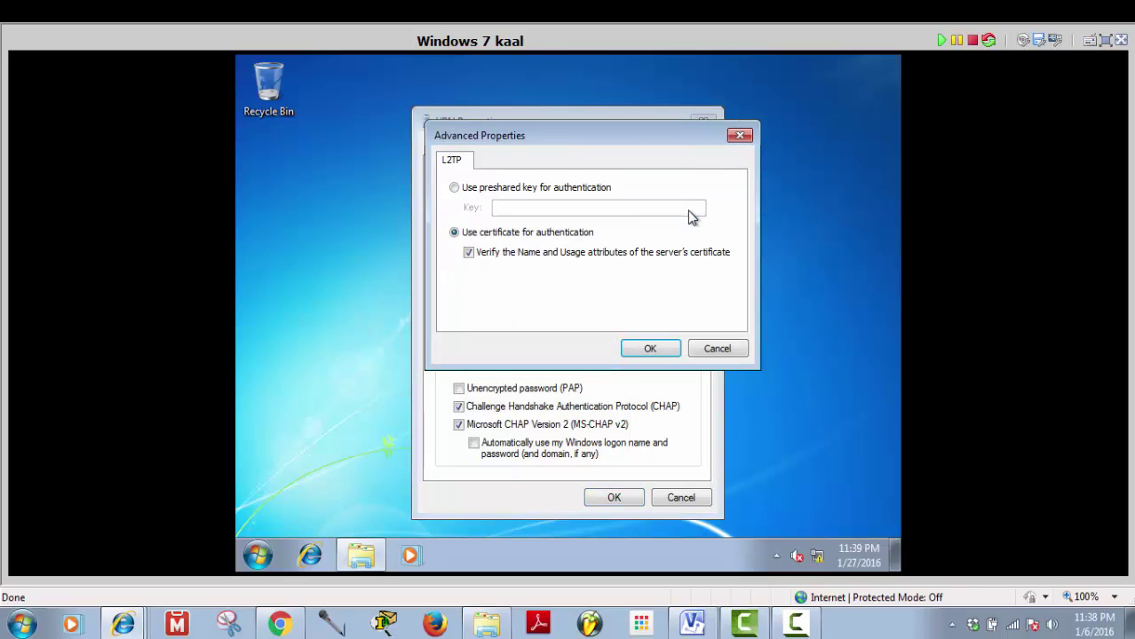
click(643, 349)
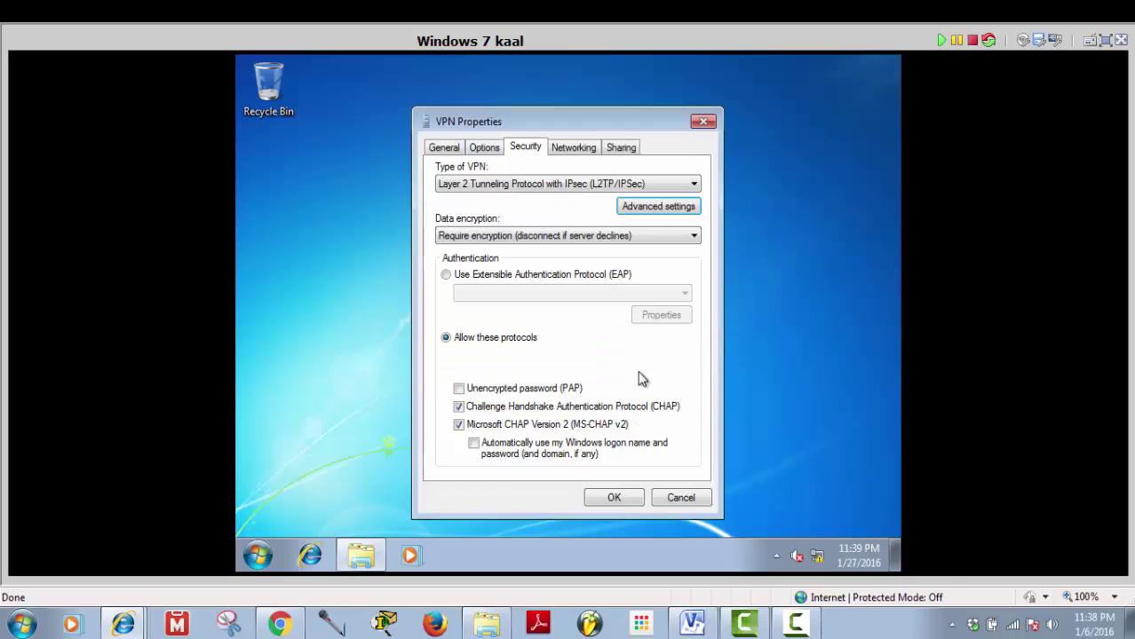
click(615, 496)
click(815, 558)
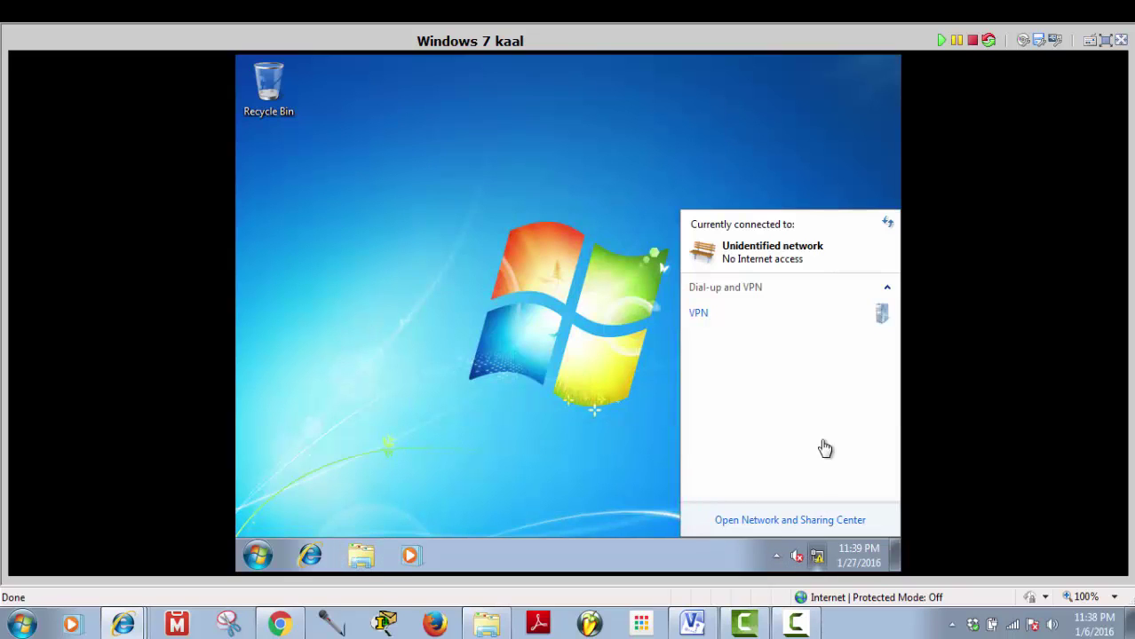
Connect the VPN using the saved credentials.
click(803, 322)
click(853, 342)
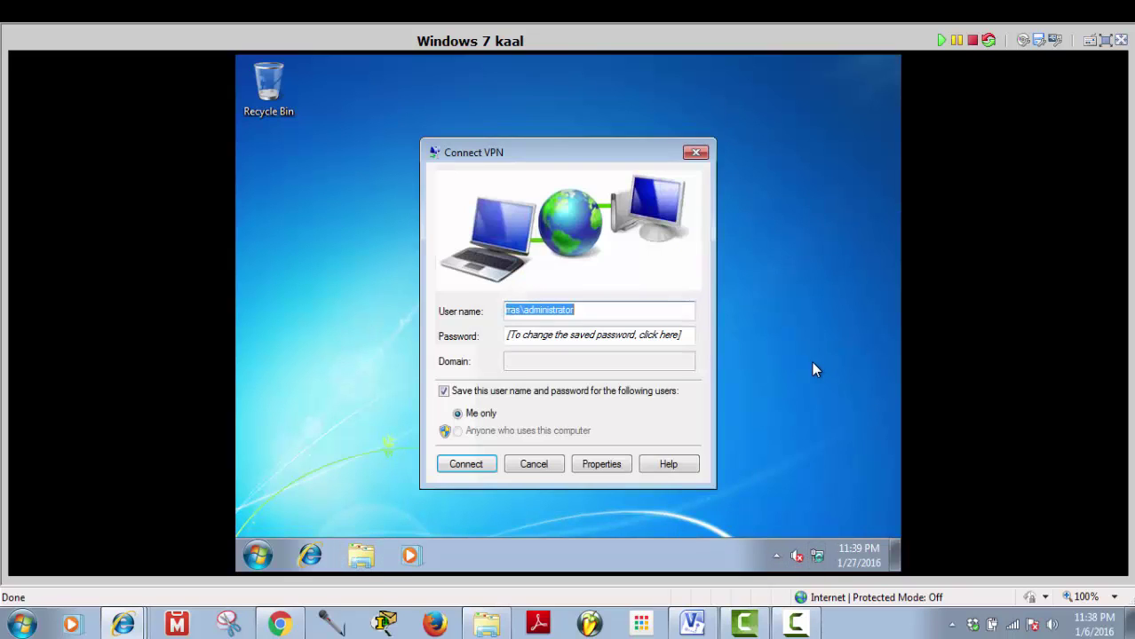
click(483, 465)
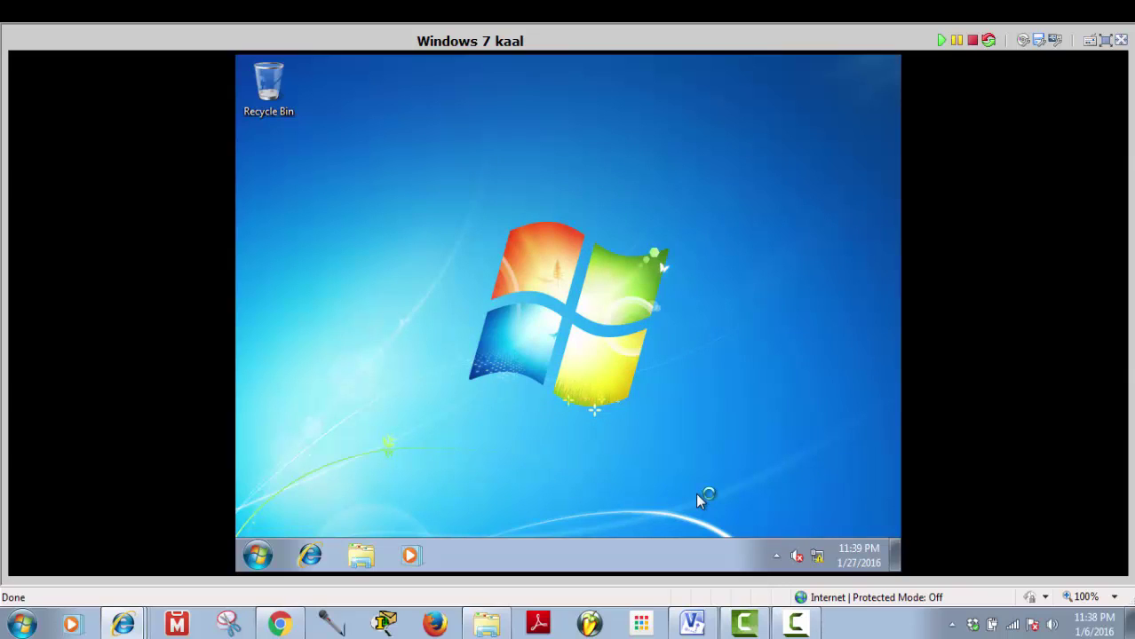
Open the VPN status and review its details: WAN Miniport (L2TP), IPsec AES 128.
click(776, 556)
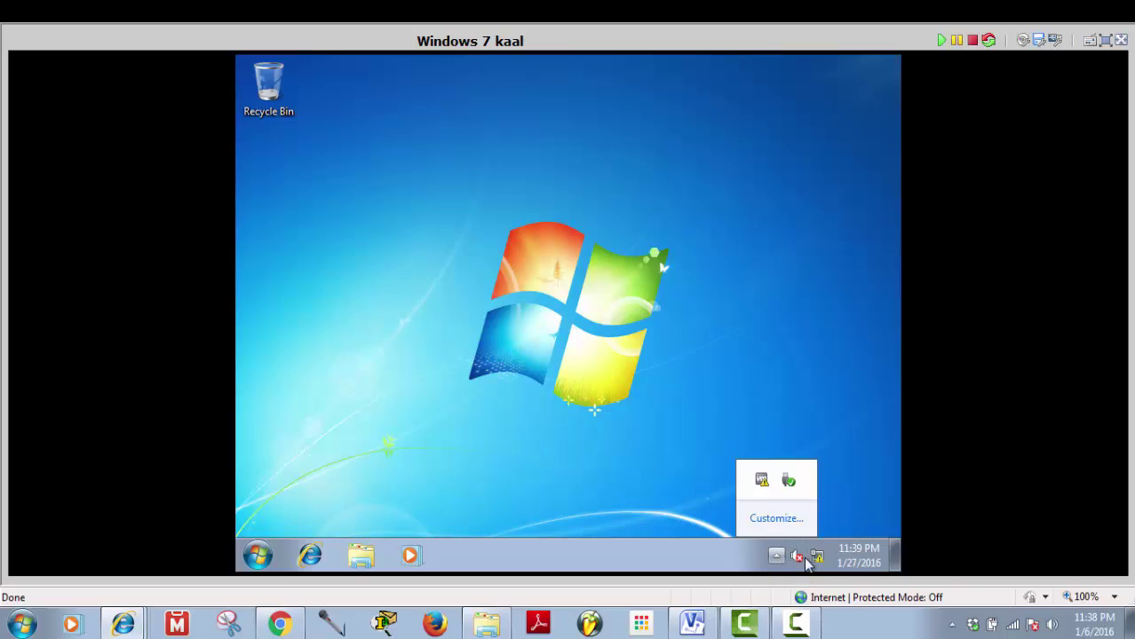
click(817, 555)
right_click(759, 348)
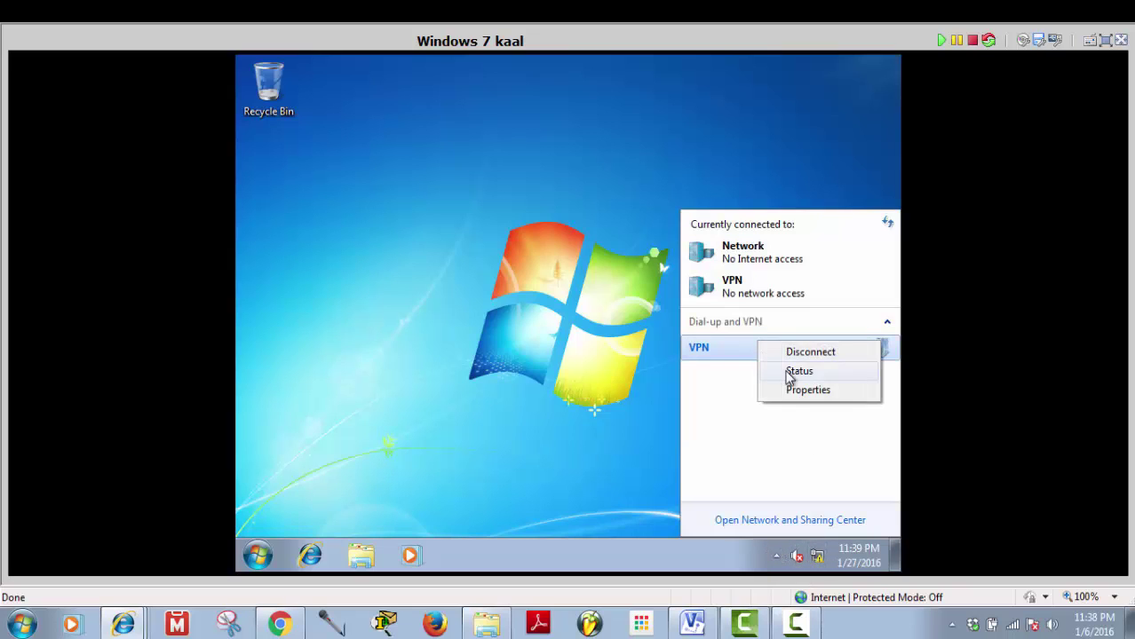
click(785, 369)
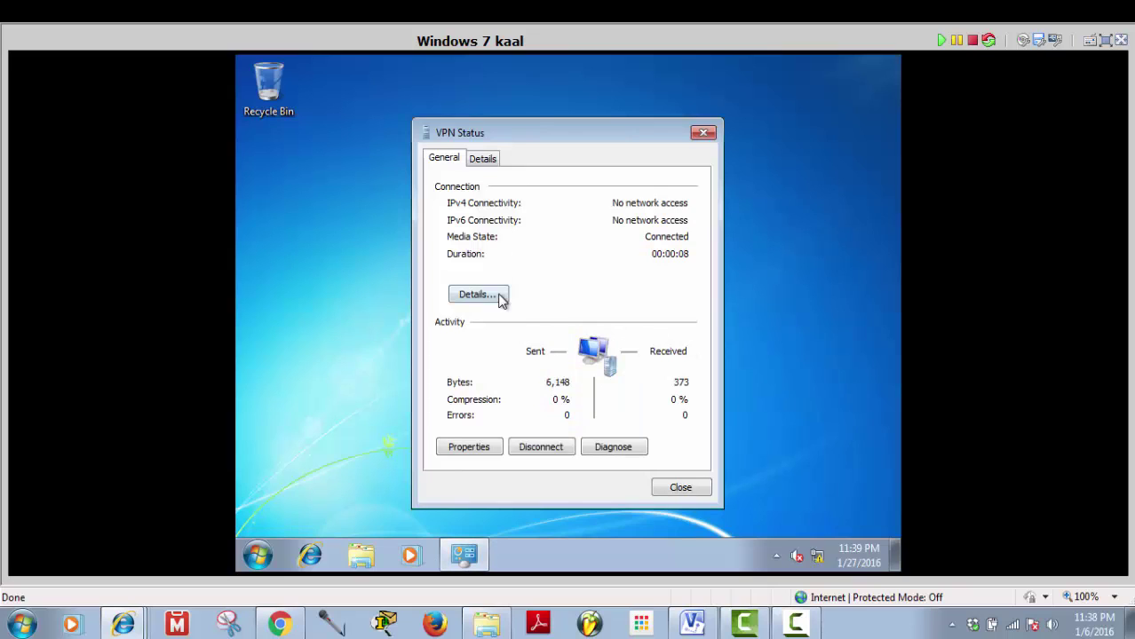
click(498, 298)
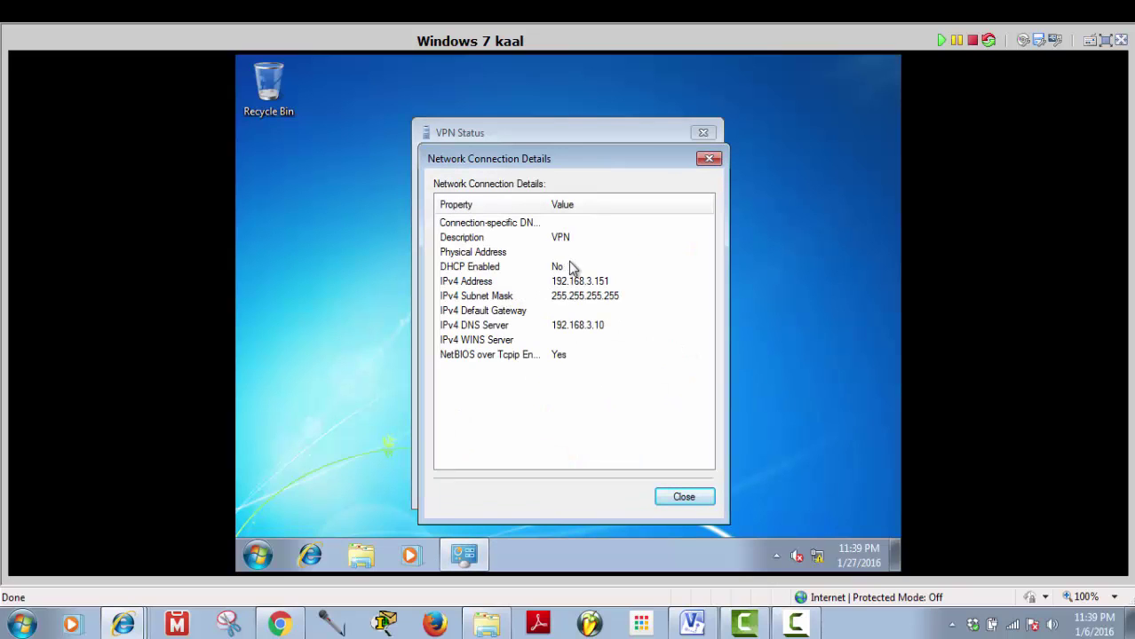
click(707, 159)
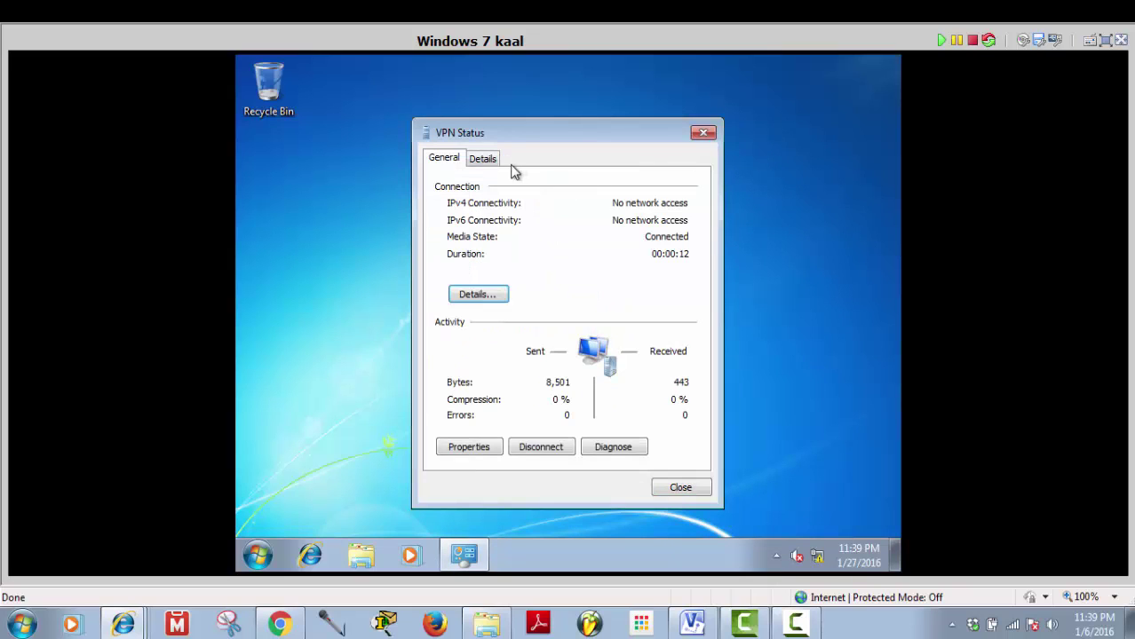
click(482, 160)
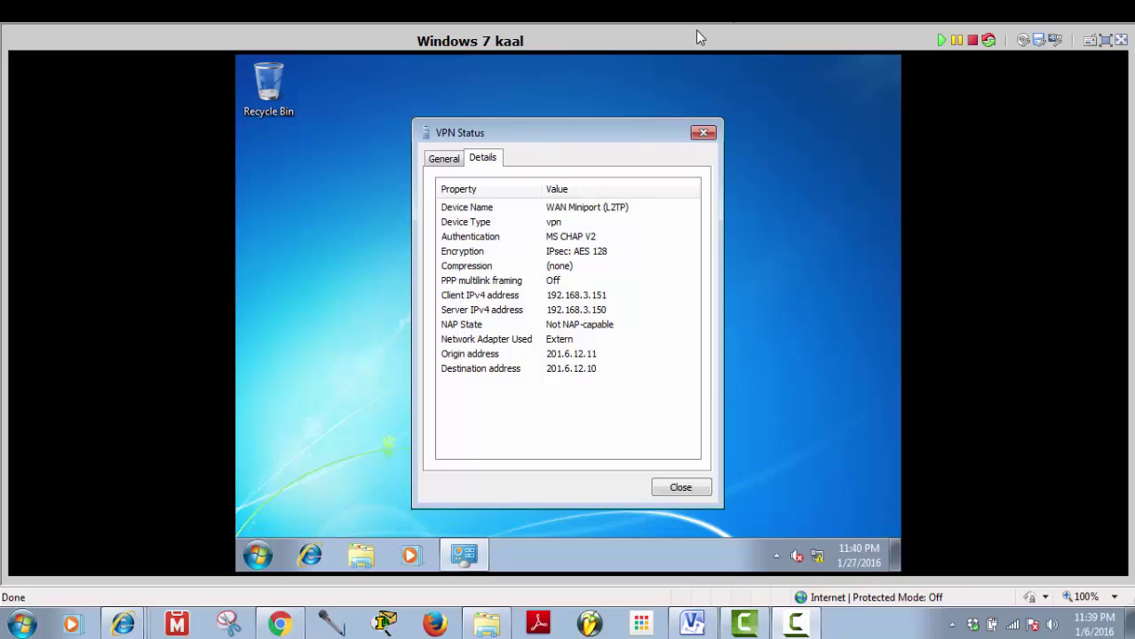
Close the VPN status window and choose Switch user from the Start menu.
click(683, 488)
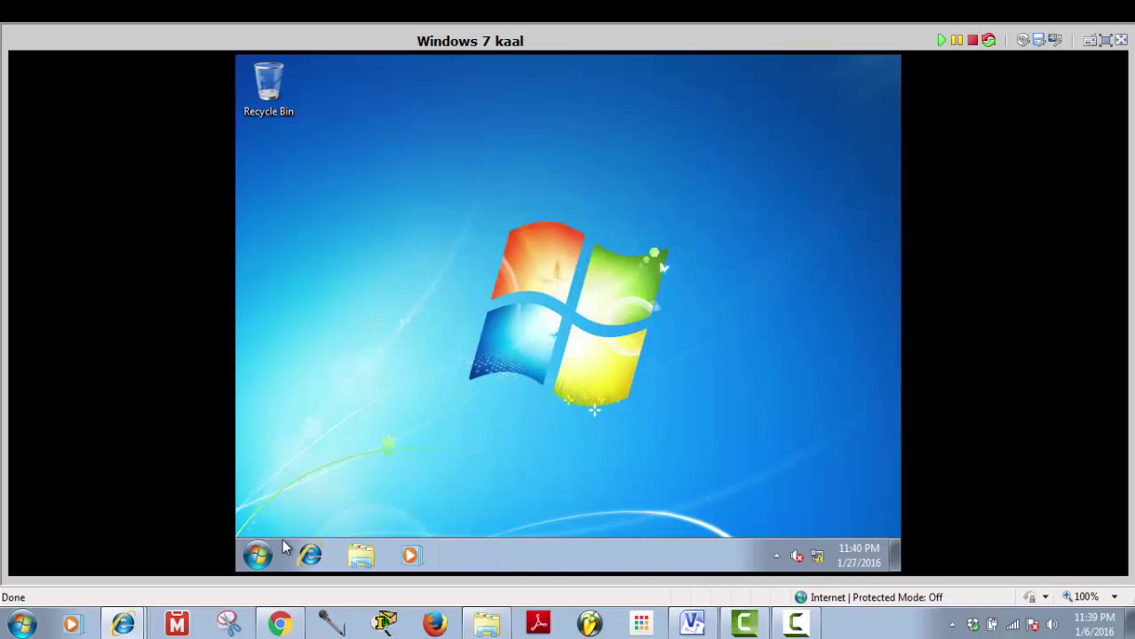
click(262, 555)
mouse_move(524, 510)
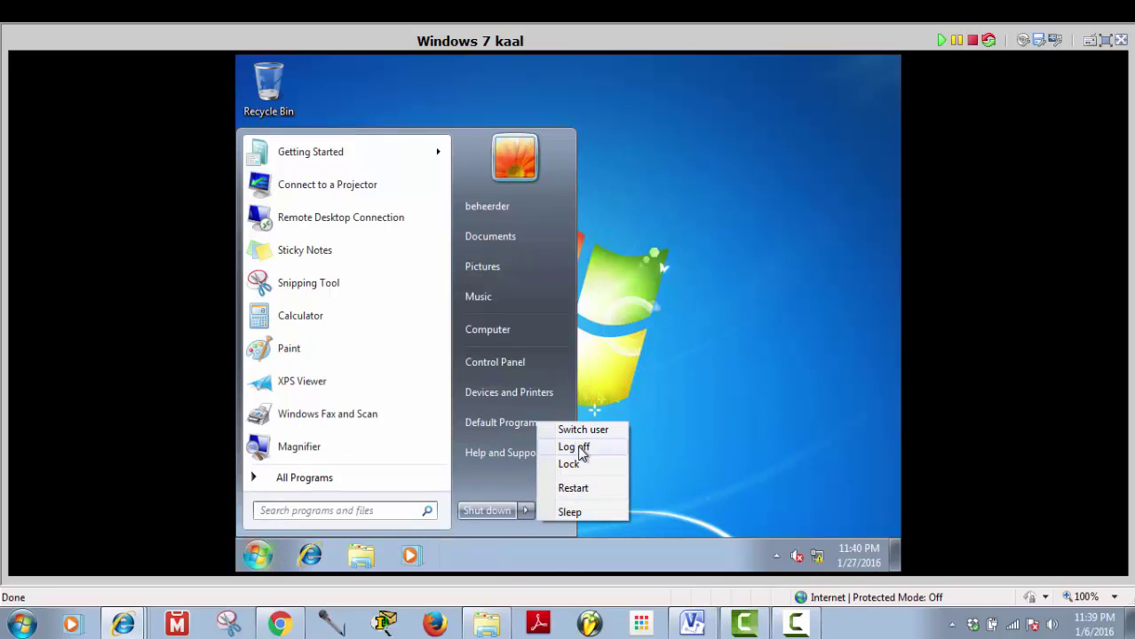
click(586, 431)
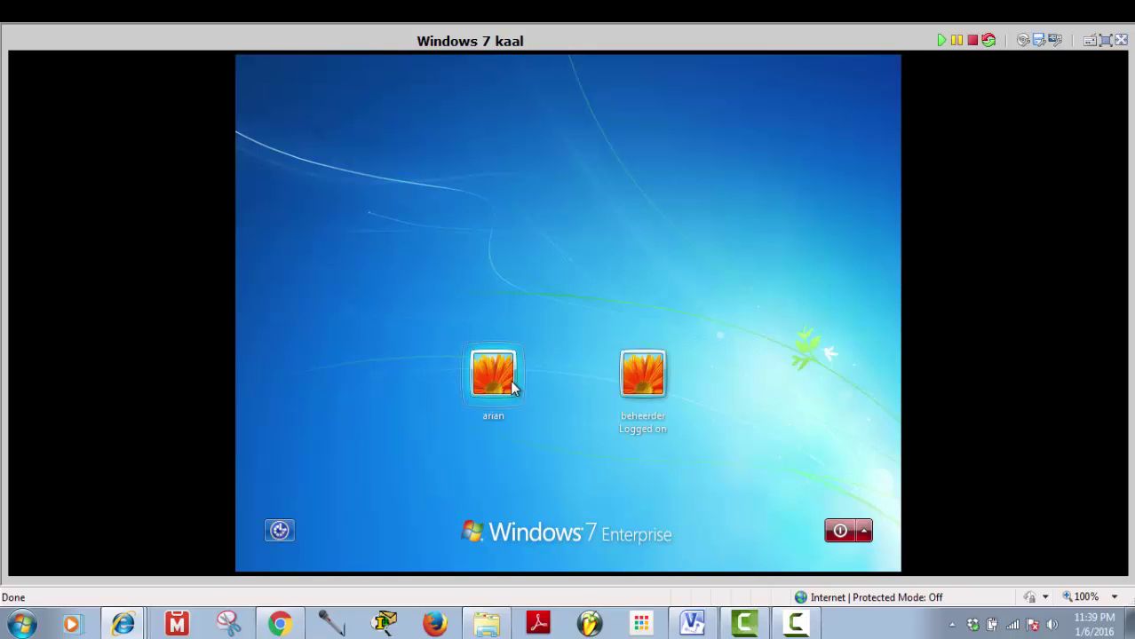
Log on as the second user, retrying the password until it is accepted.
click(508, 387)
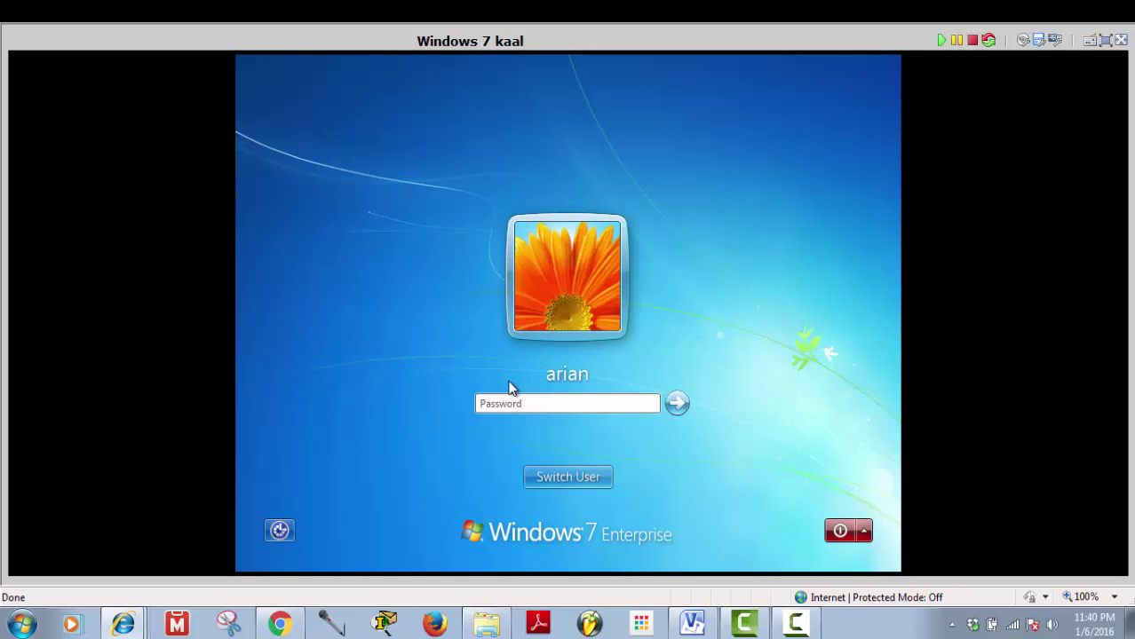
text(*******)
key(Return)
click(538, 472)
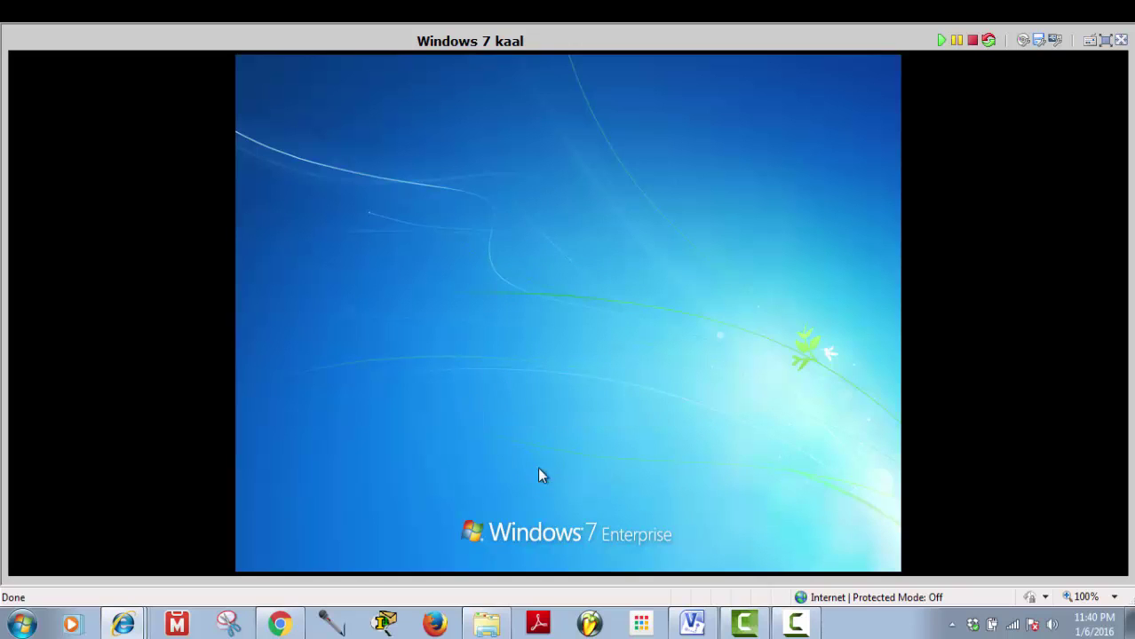
text(*********)
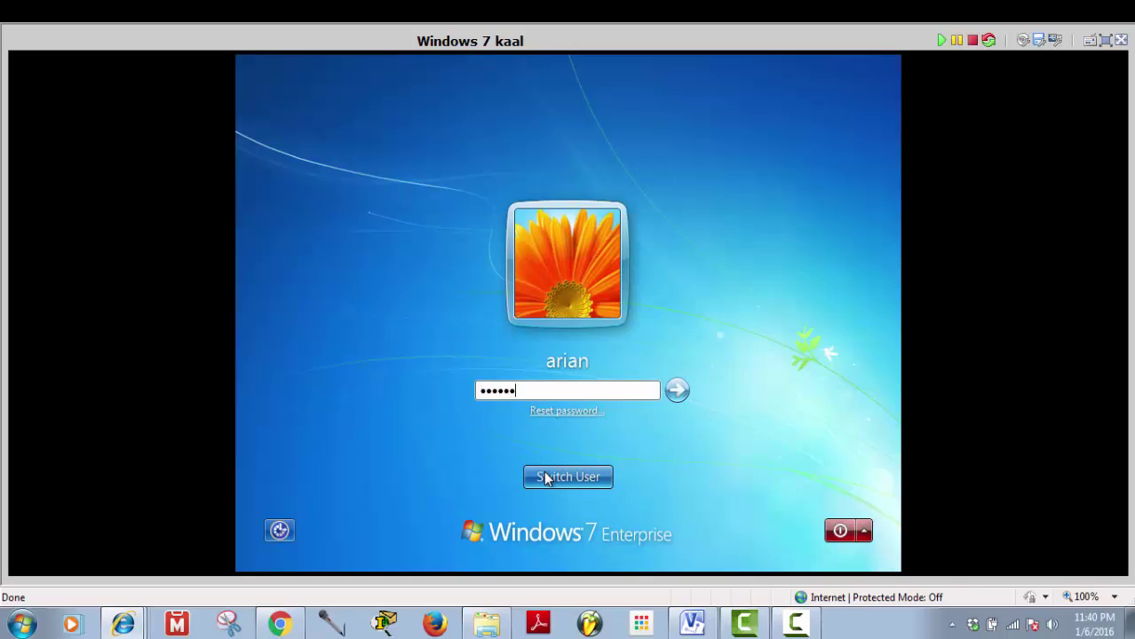
key(Return)
click(579, 480)
text(*****)
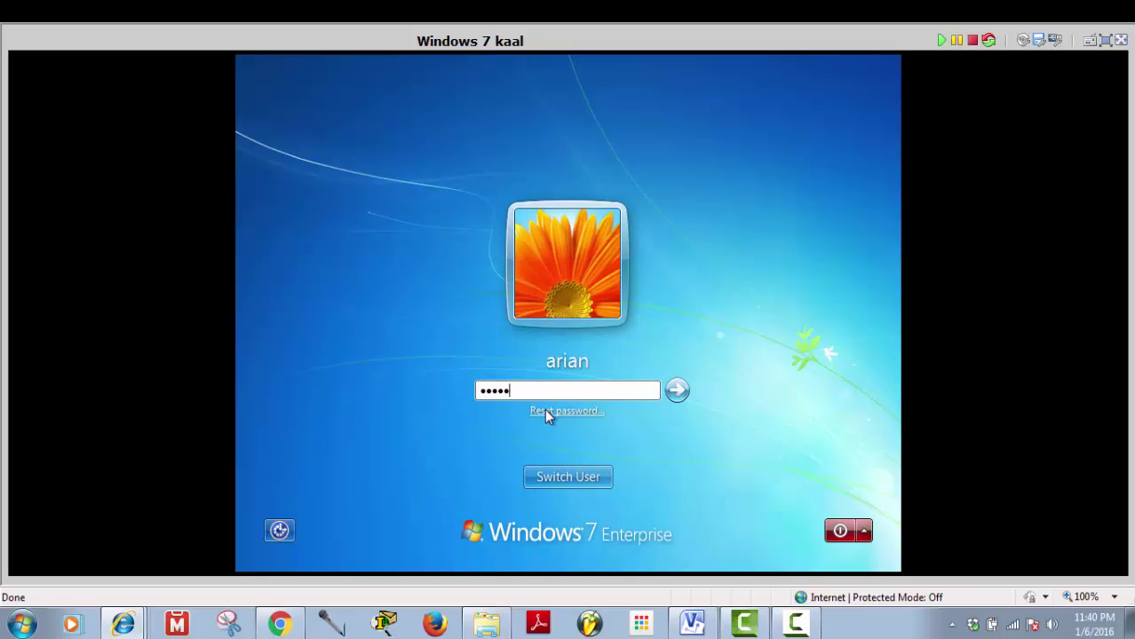
key(Return)
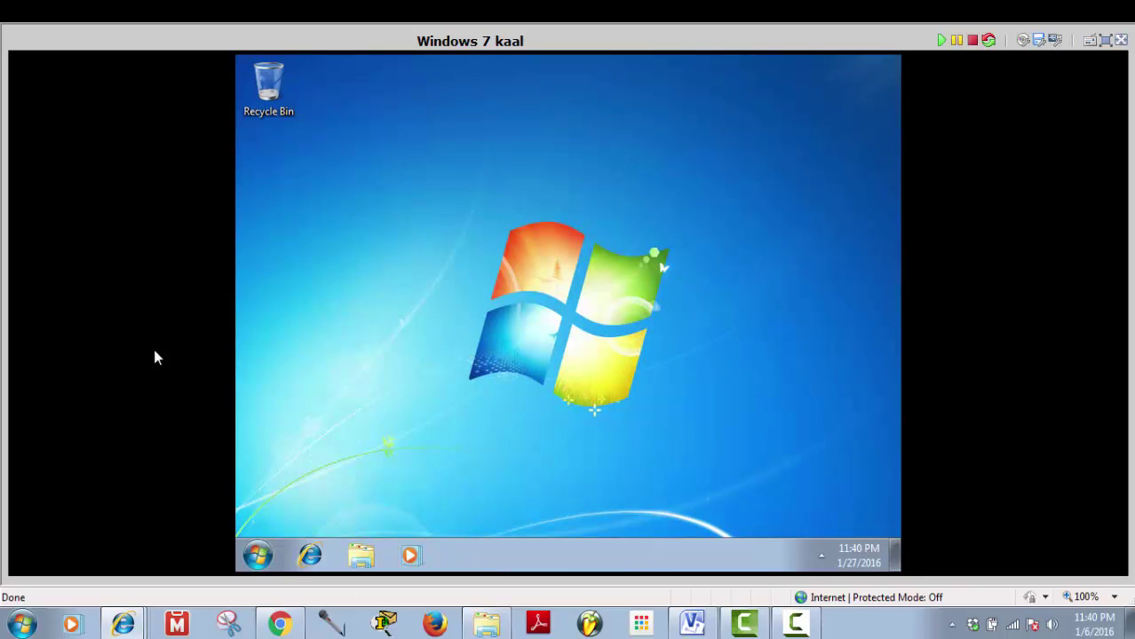
Change this user's VPN to L2TP/IPSec, use a certificate for authentication, and save.
click(821, 557)
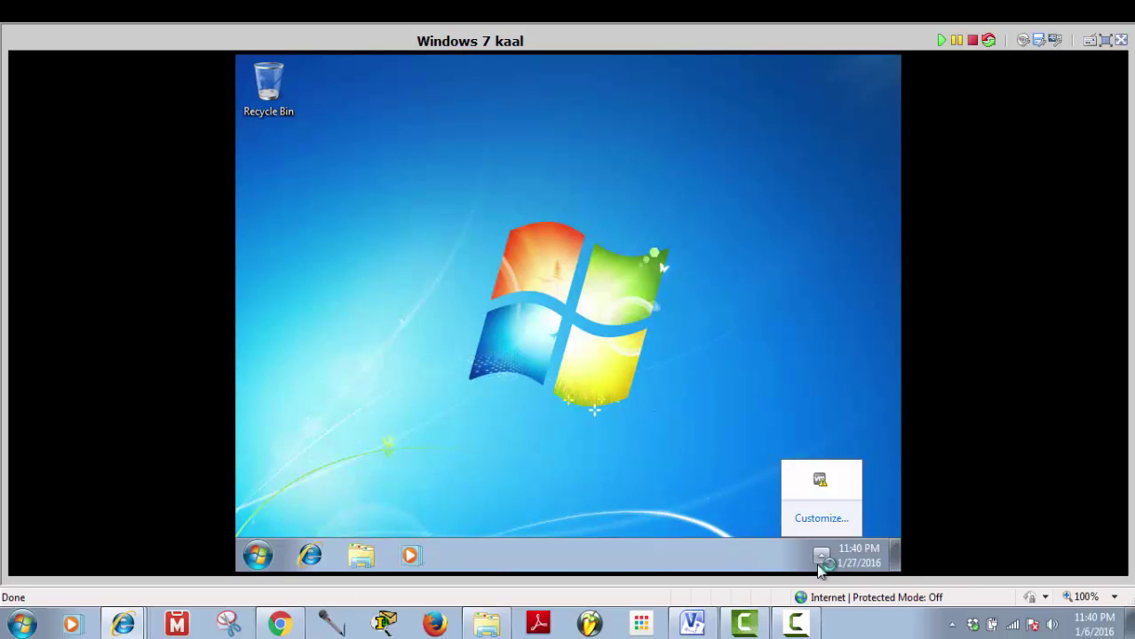
click(818, 558)
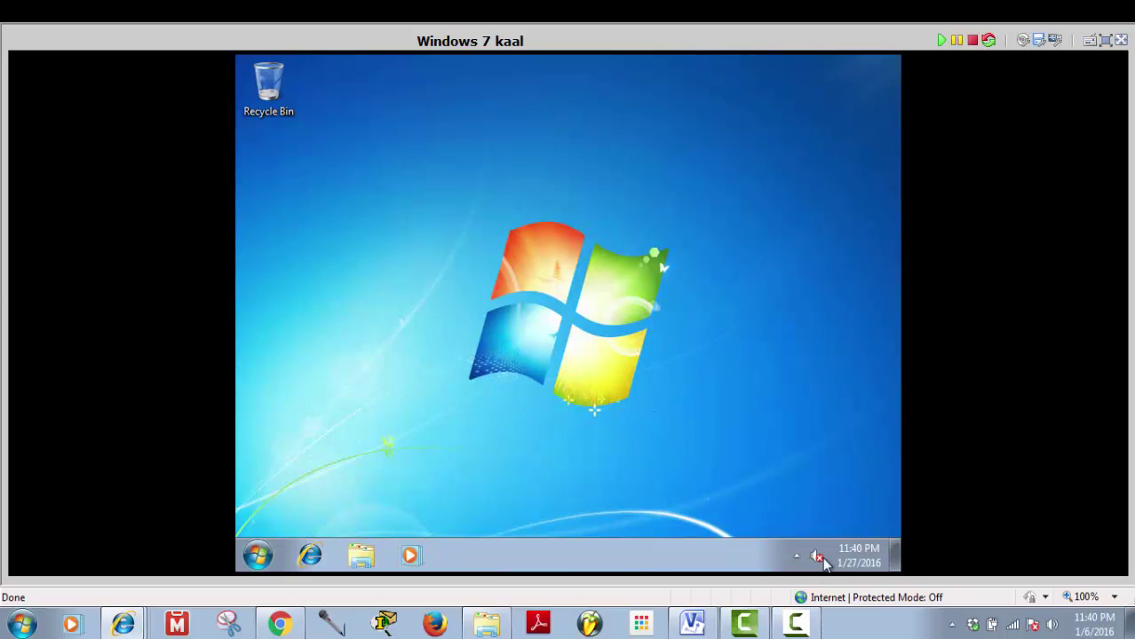
click(796, 556)
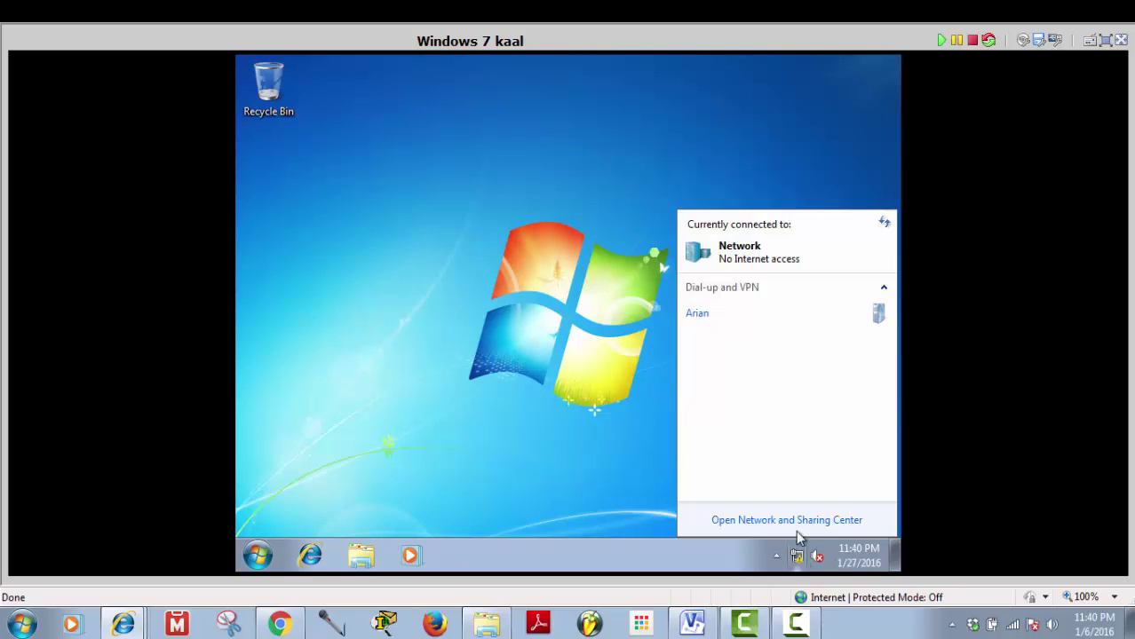
right_click(791, 317)
click(808, 349)
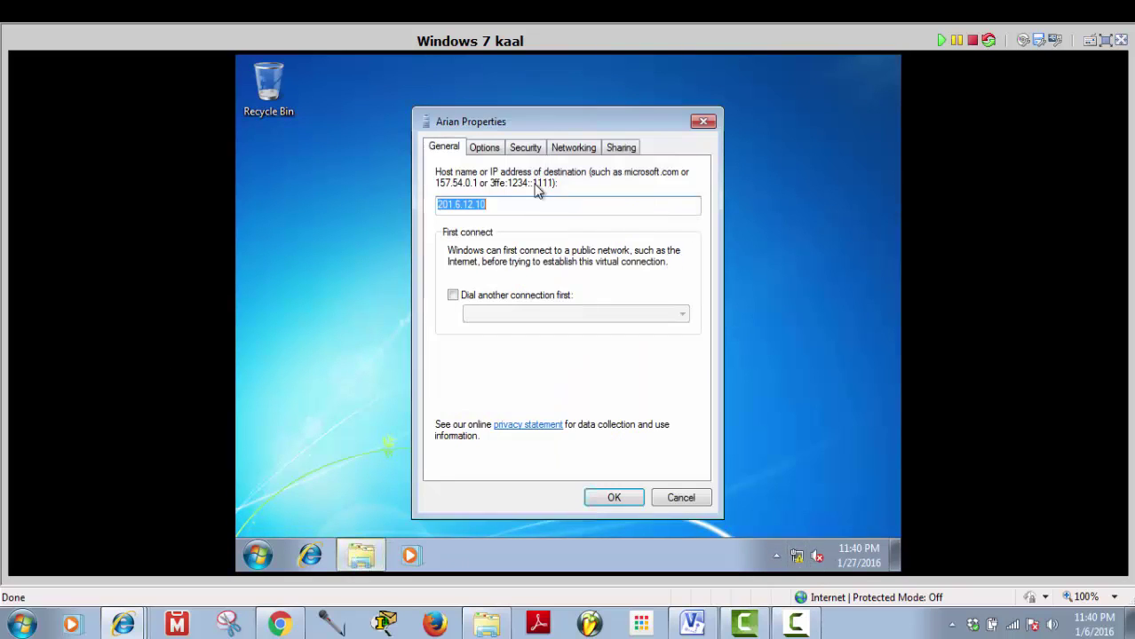
click(536, 149)
click(593, 185)
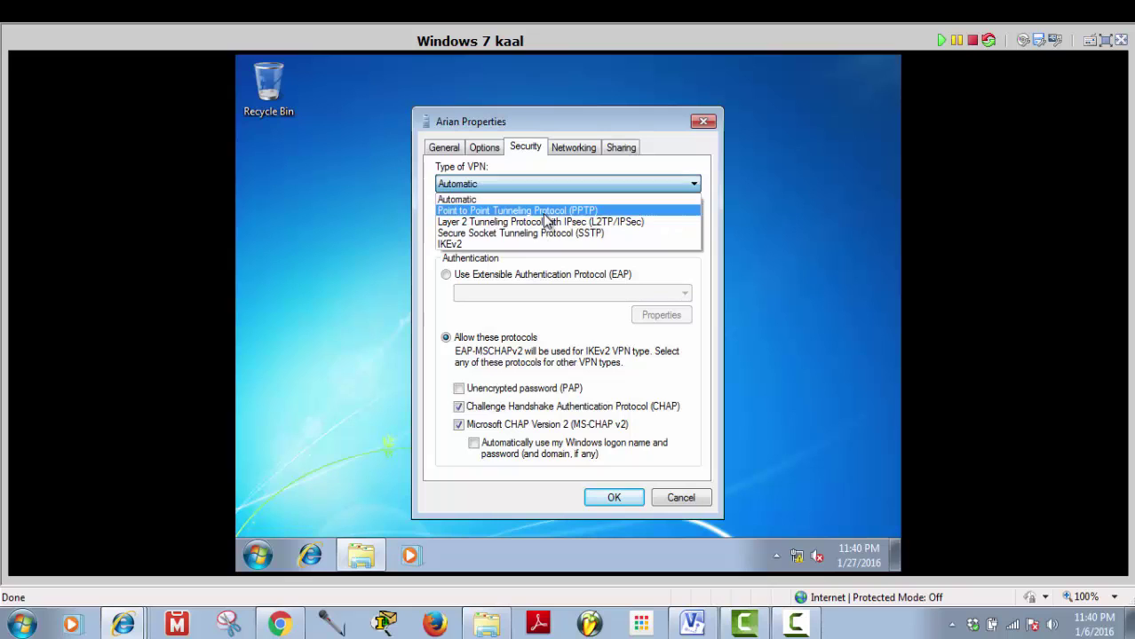
click(561, 222)
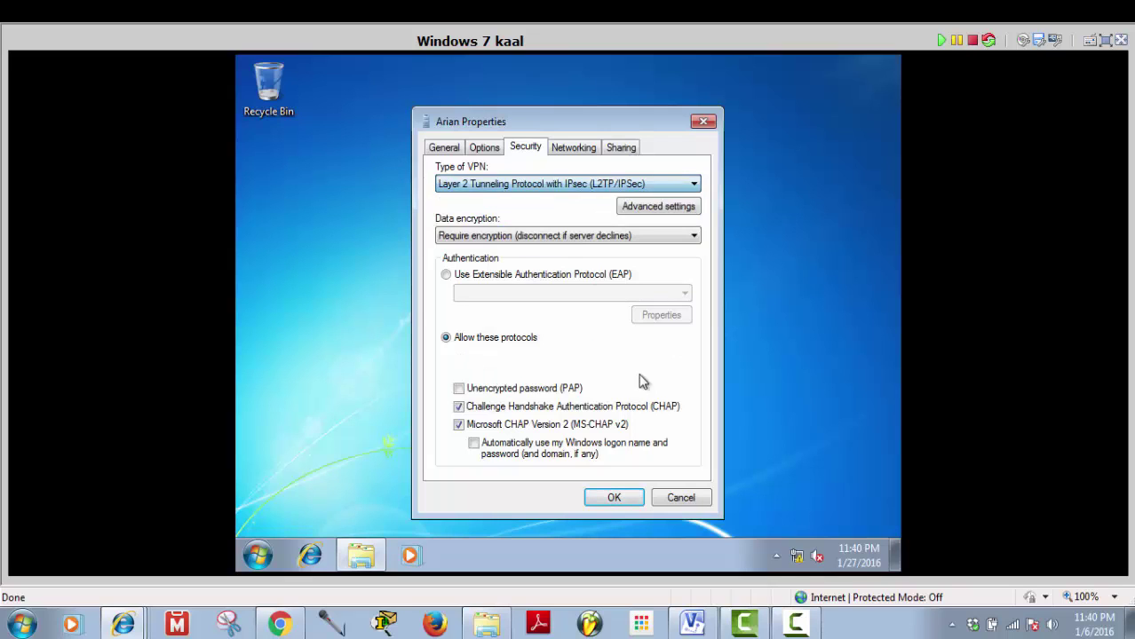
click(655, 206)
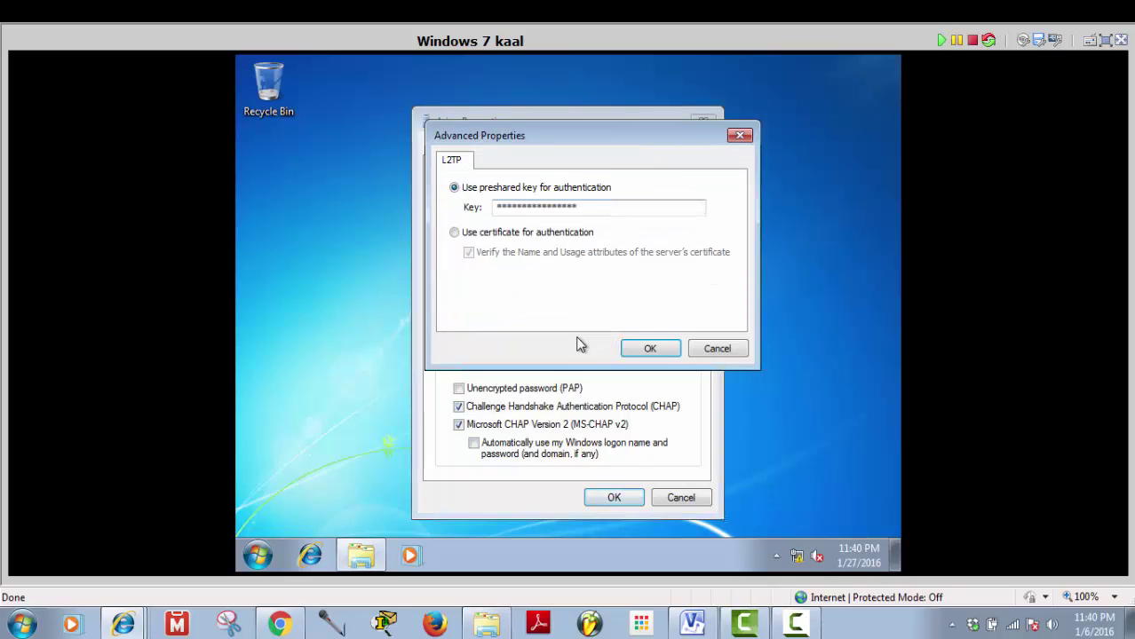
click(471, 236)
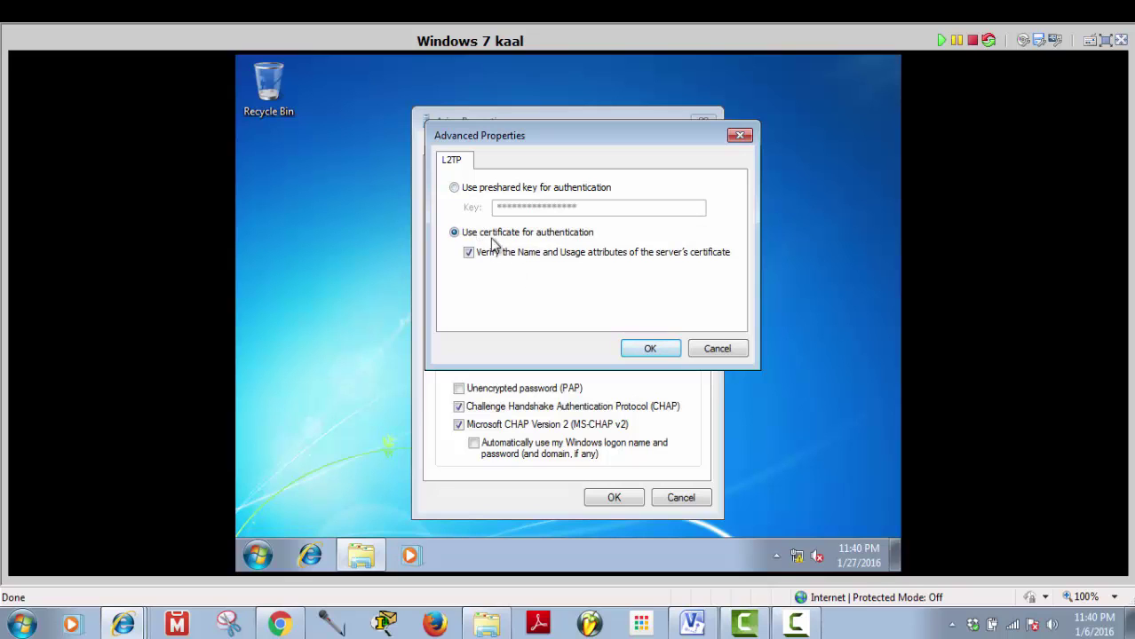
click(649, 350)
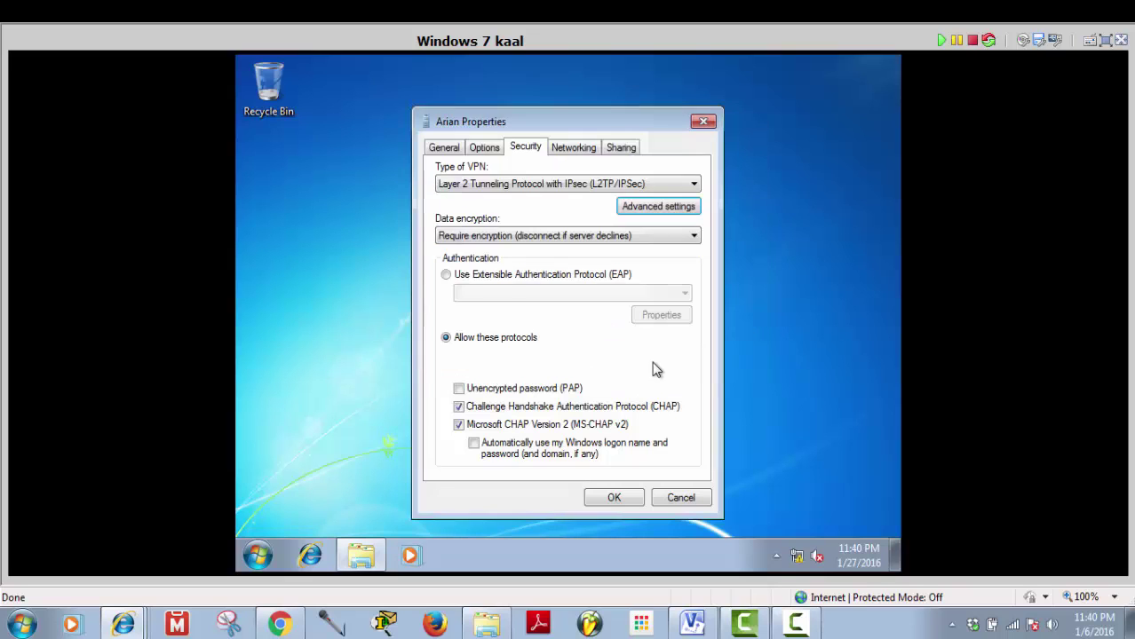
click(614, 498)
Connect the second user's VPN to 201.6.12.10 from the network flyout.
click(793, 556)
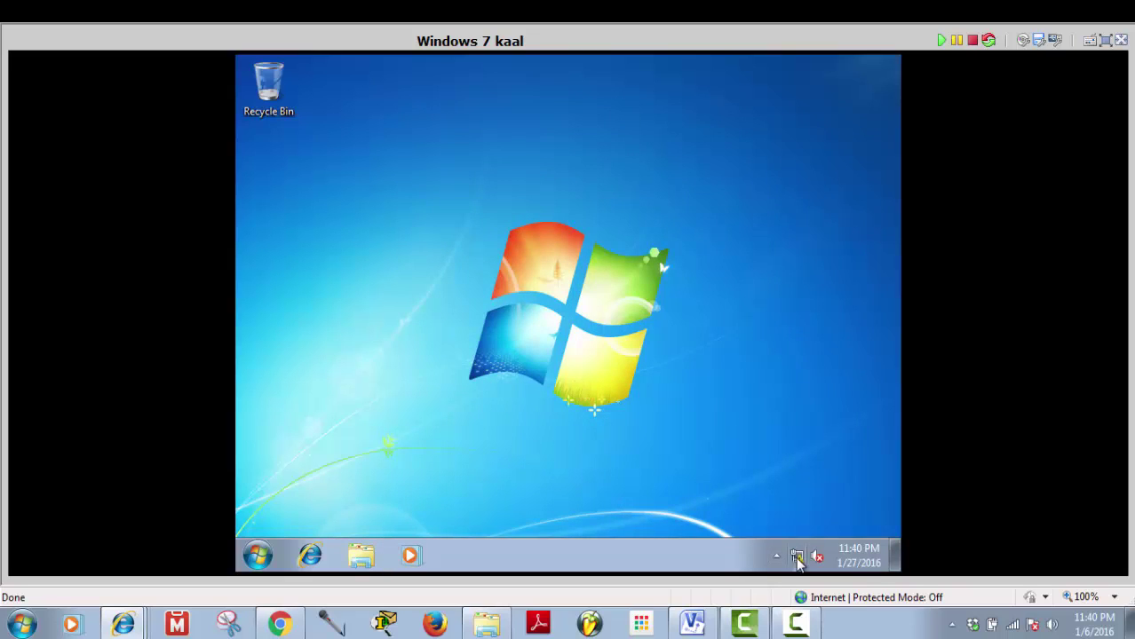
right_click(722, 314)
click(742, 321)
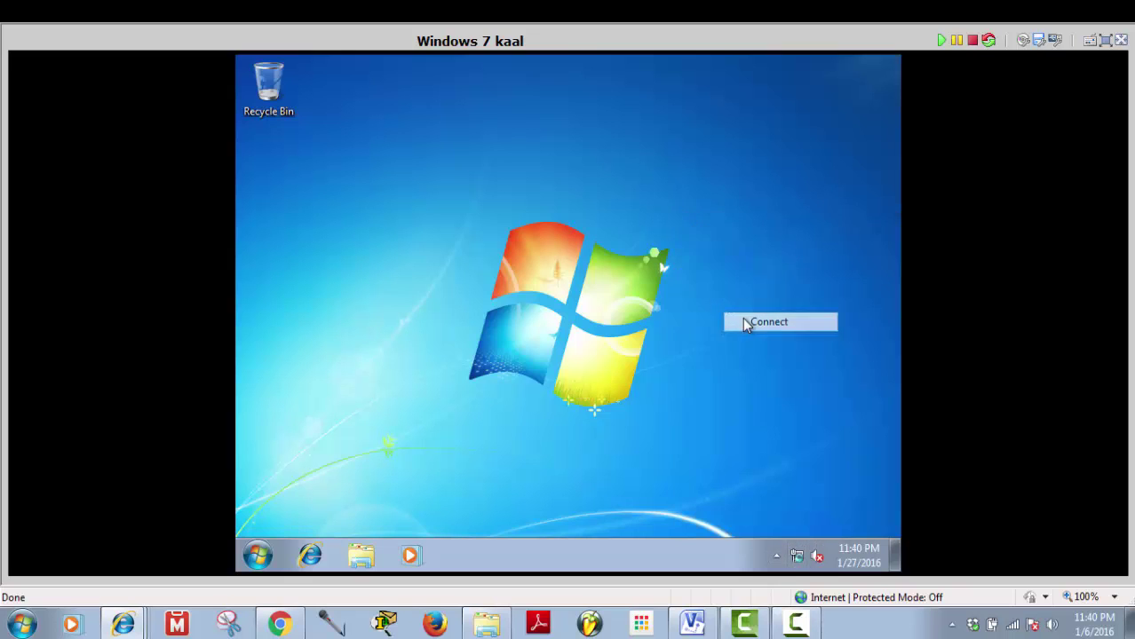
click(483, 465)
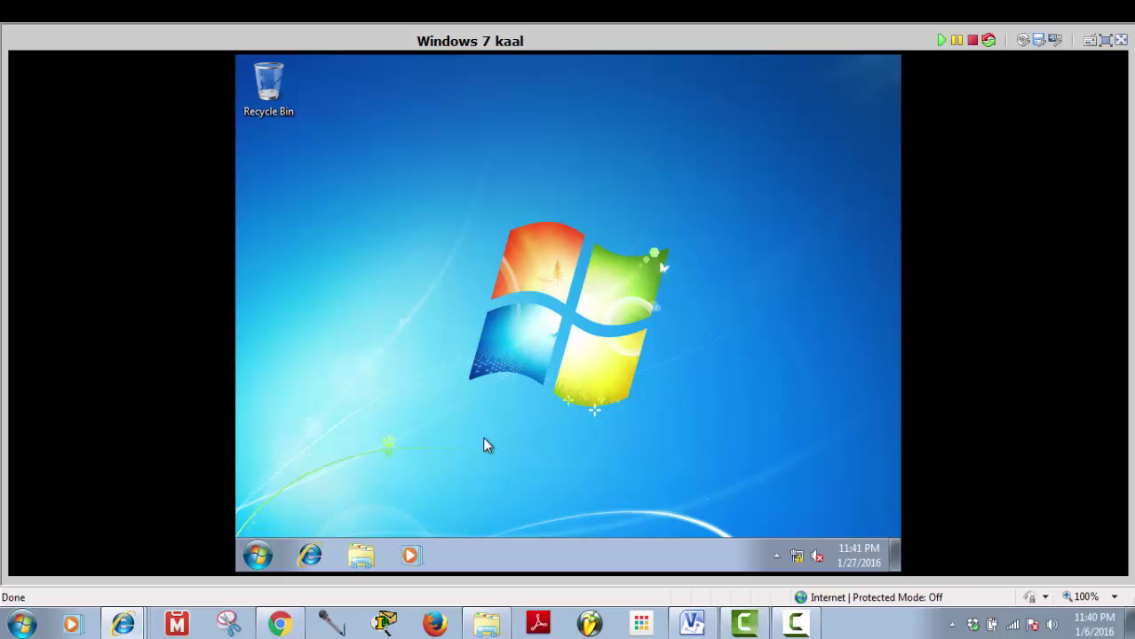
Reopen the connected VPN's advanced L2TP security settings to confirm certificate authentication.
click(794, 555)
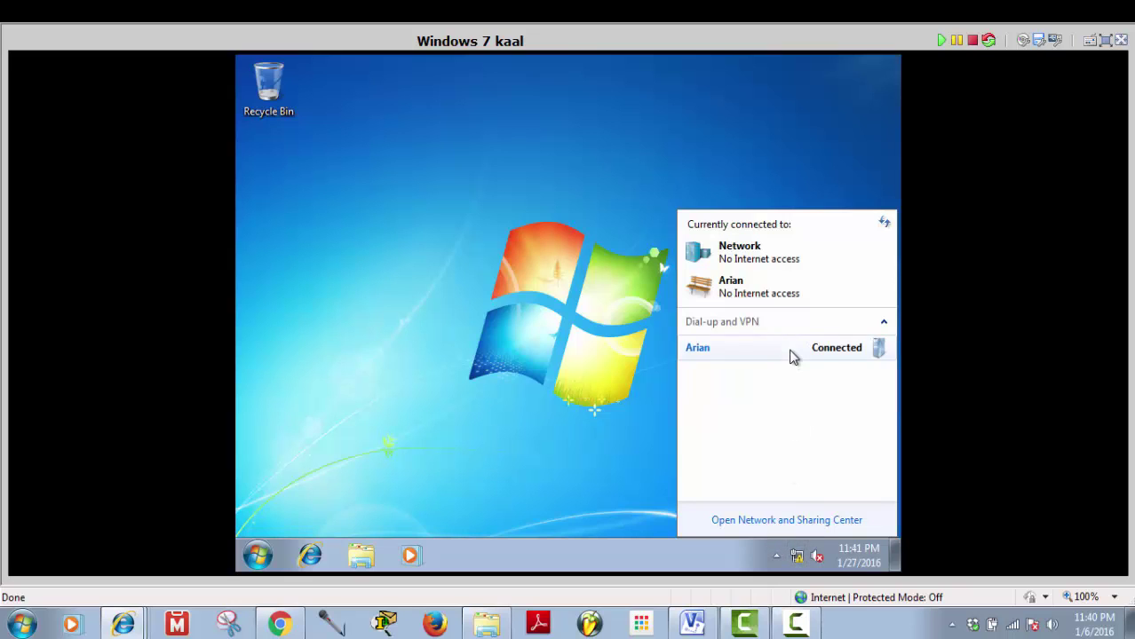
right_click(793, 350)
click(815, 400)
click(536, 148)
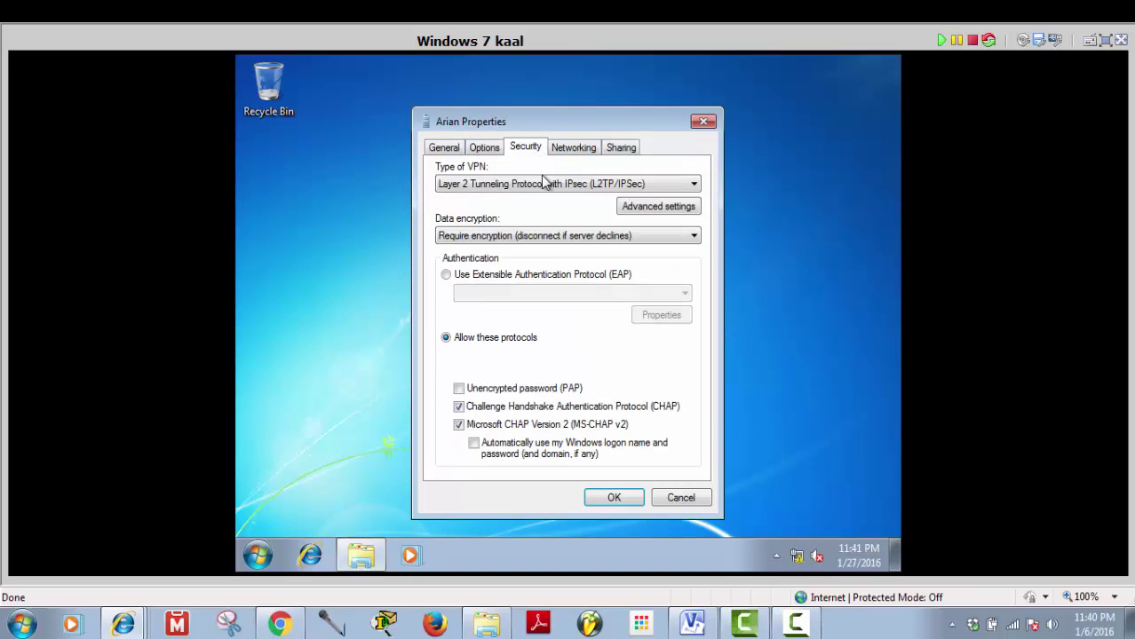
click(652, 211)
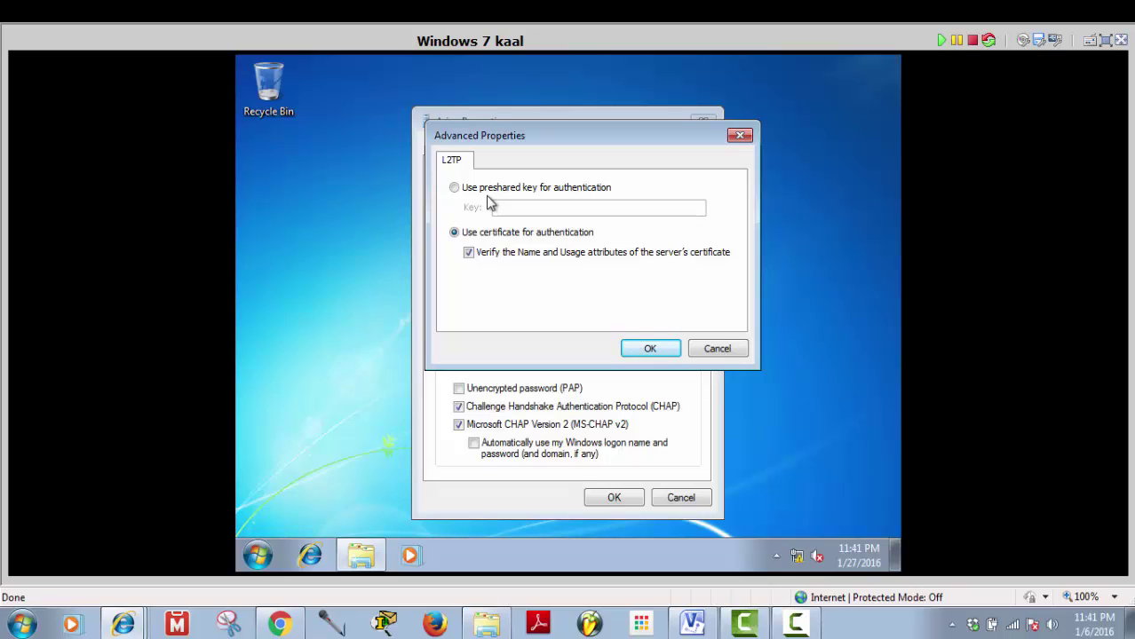
Confirm the L2TP authentication settings, check the server address, and close the Arian properties.
click(651, 349)
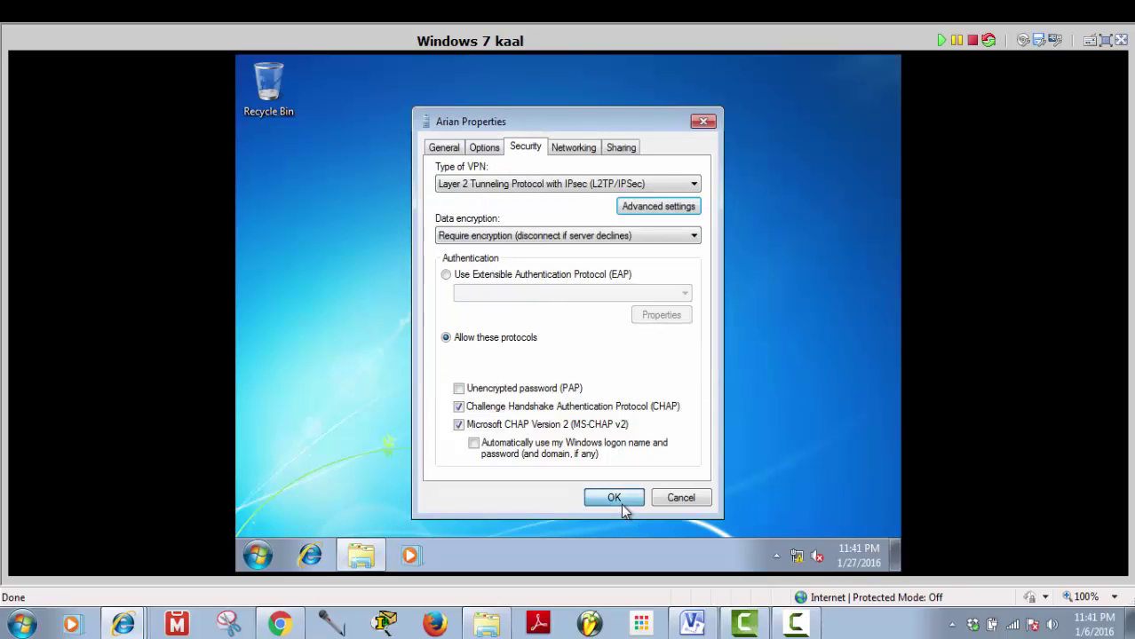
click(452, 149)
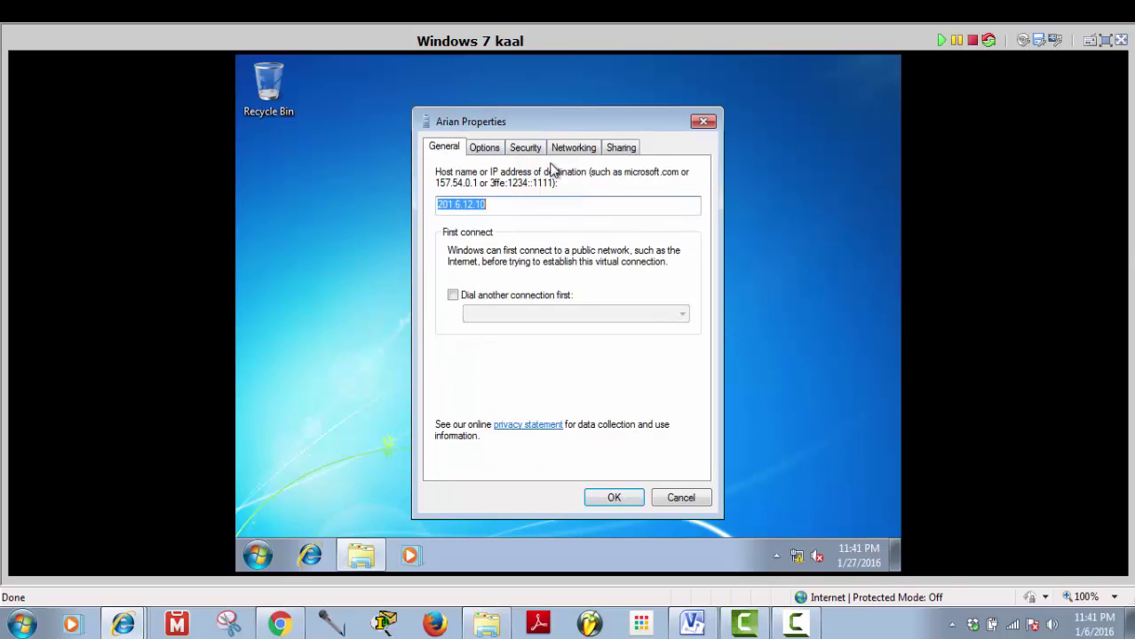
click(704, 121)
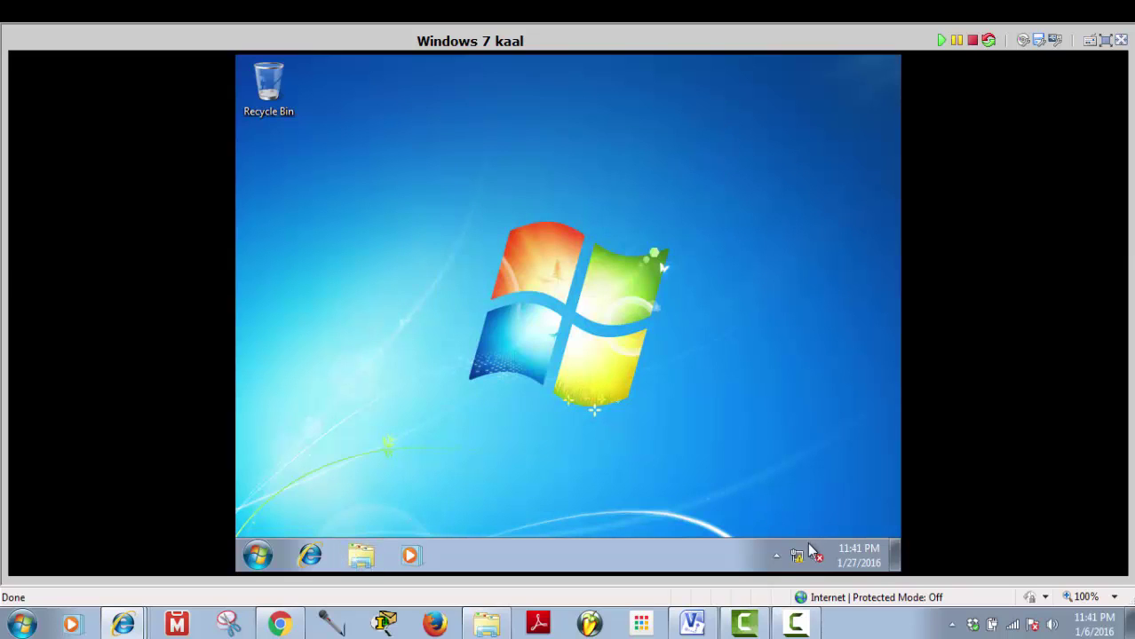
Review the Arian VPN status details showing L2TP with IPsec AES 128, then close it.
click(800, 551)
right_click(795, 353)
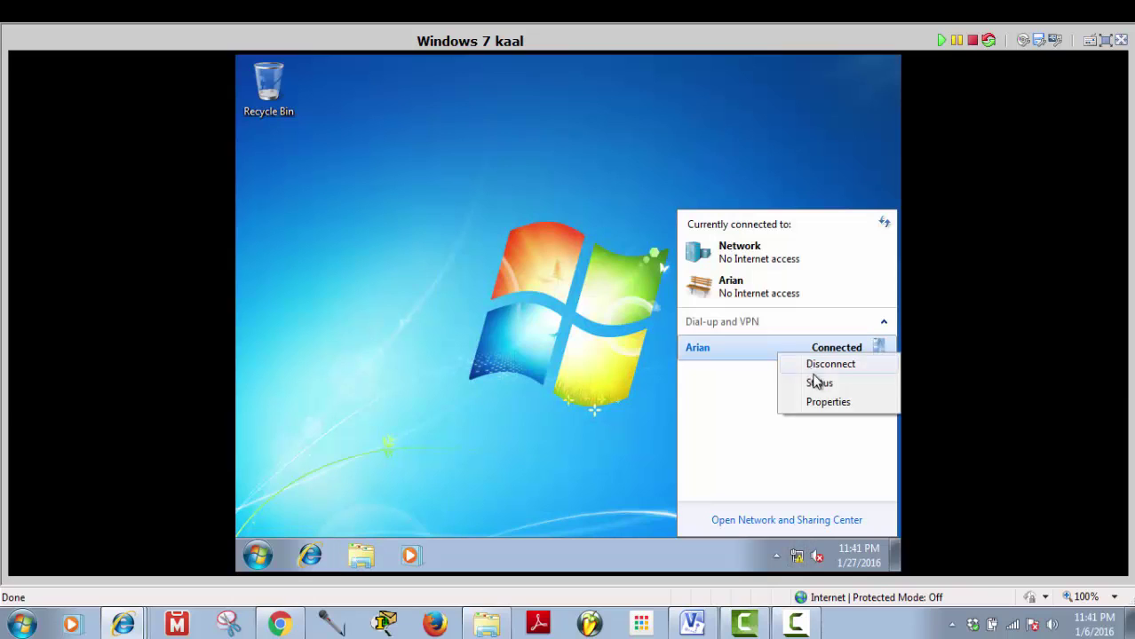
click(819, 382)
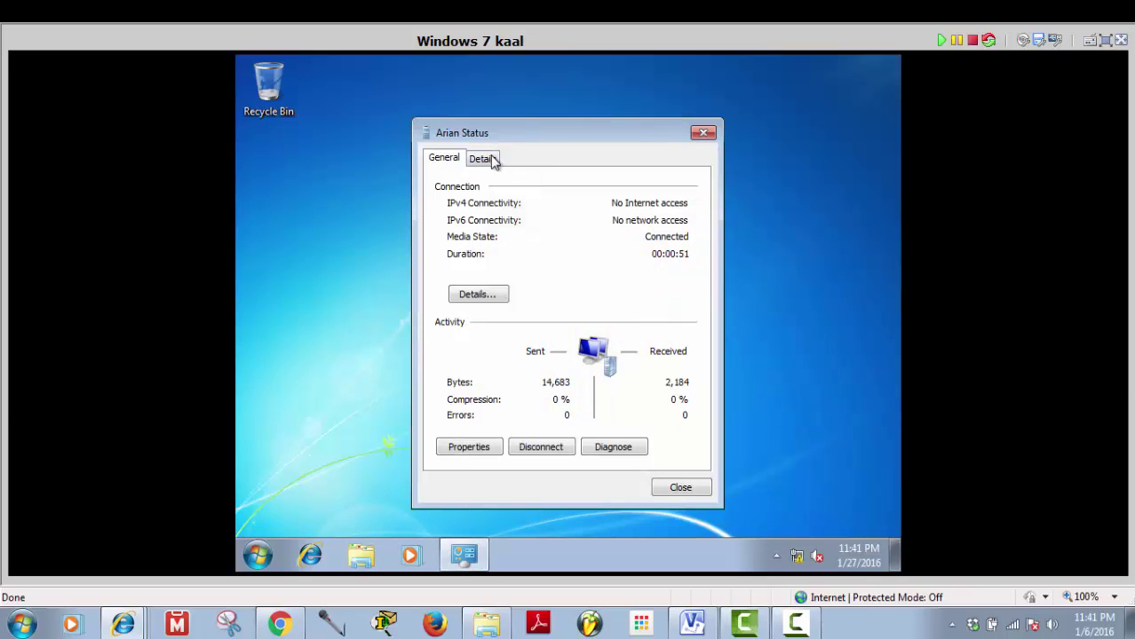
click(489, 165)
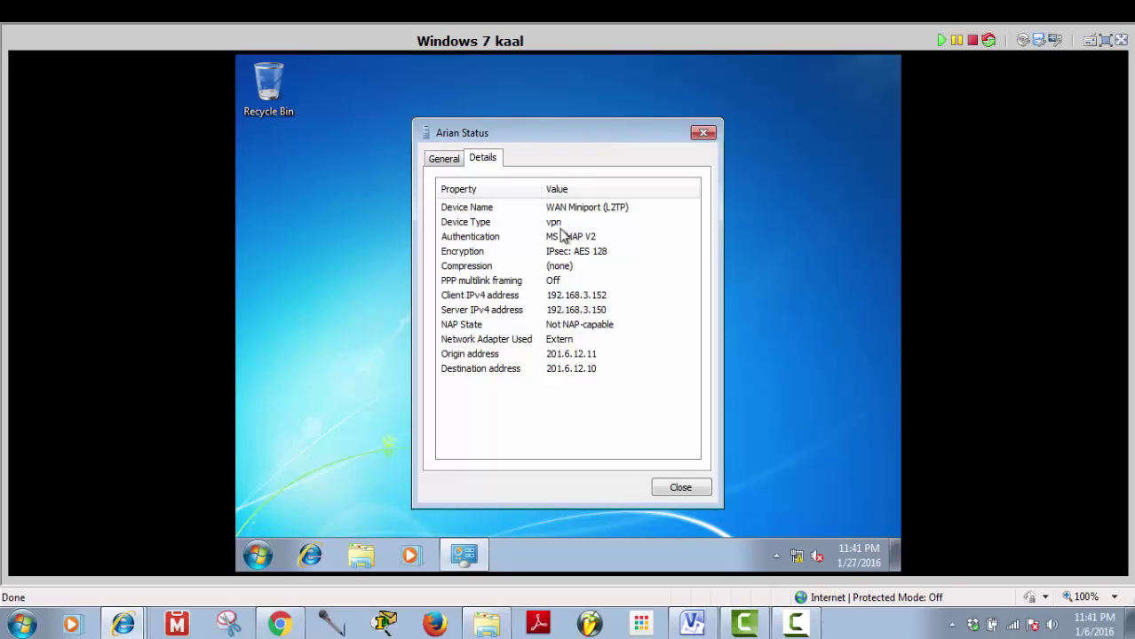
click(681, 487)
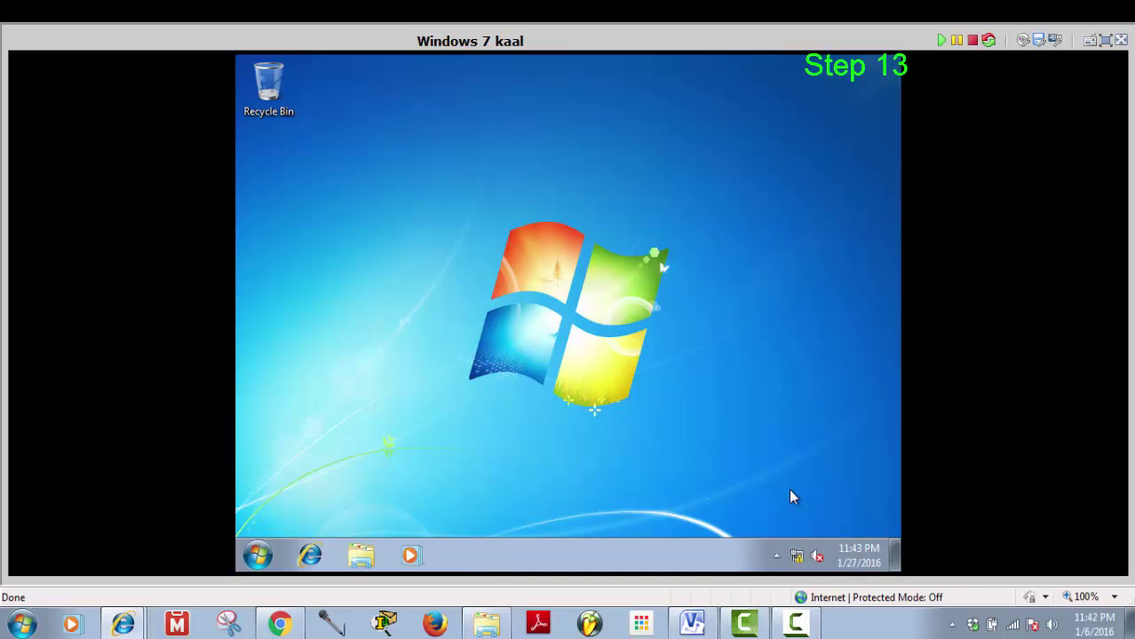
click(792, 546)
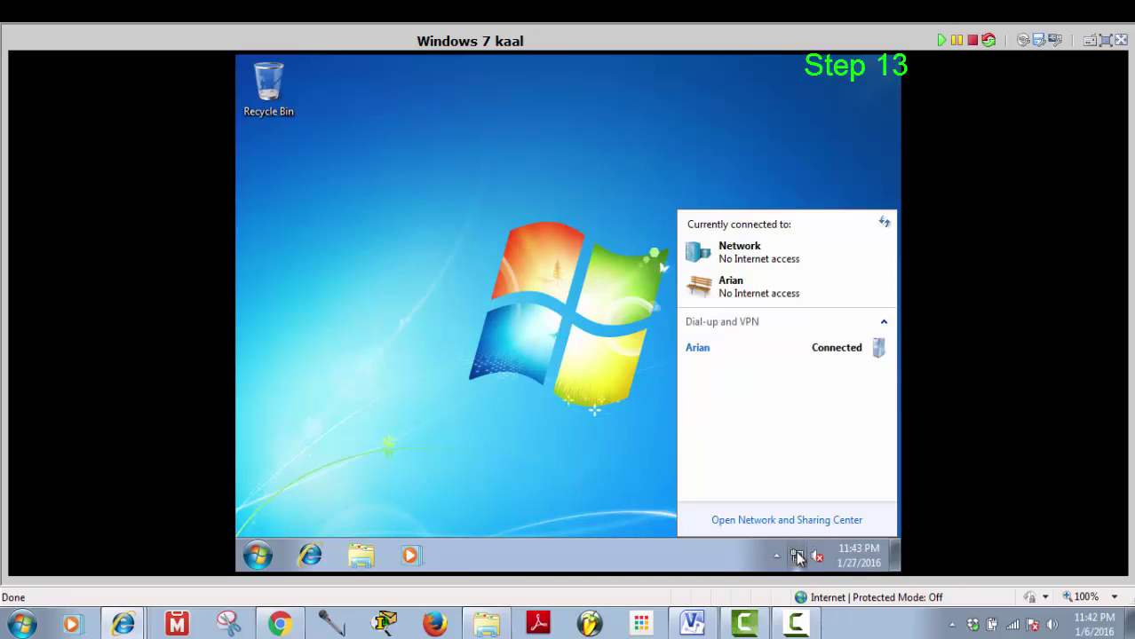
right_click(769, 357)
click(806, 401)
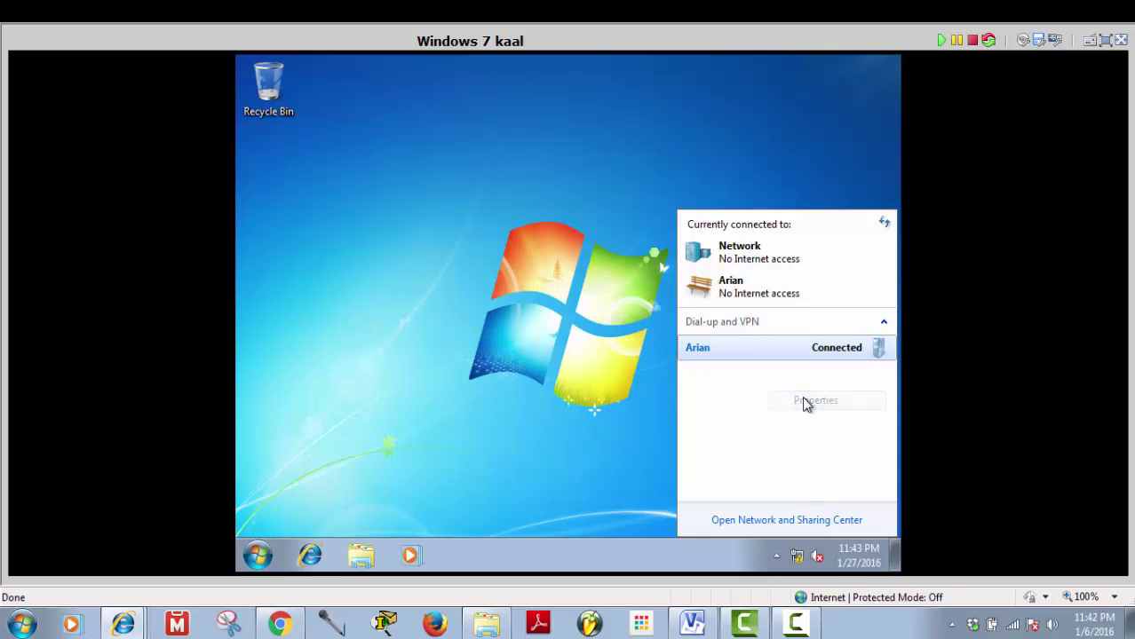
click(570, 149)
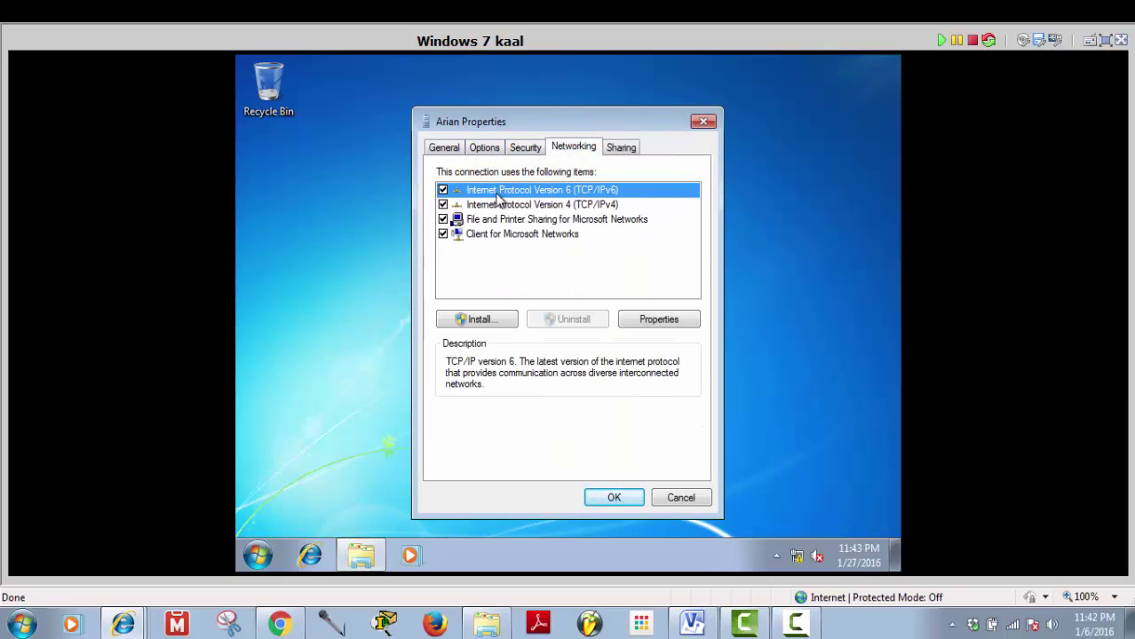
click(522, 149)
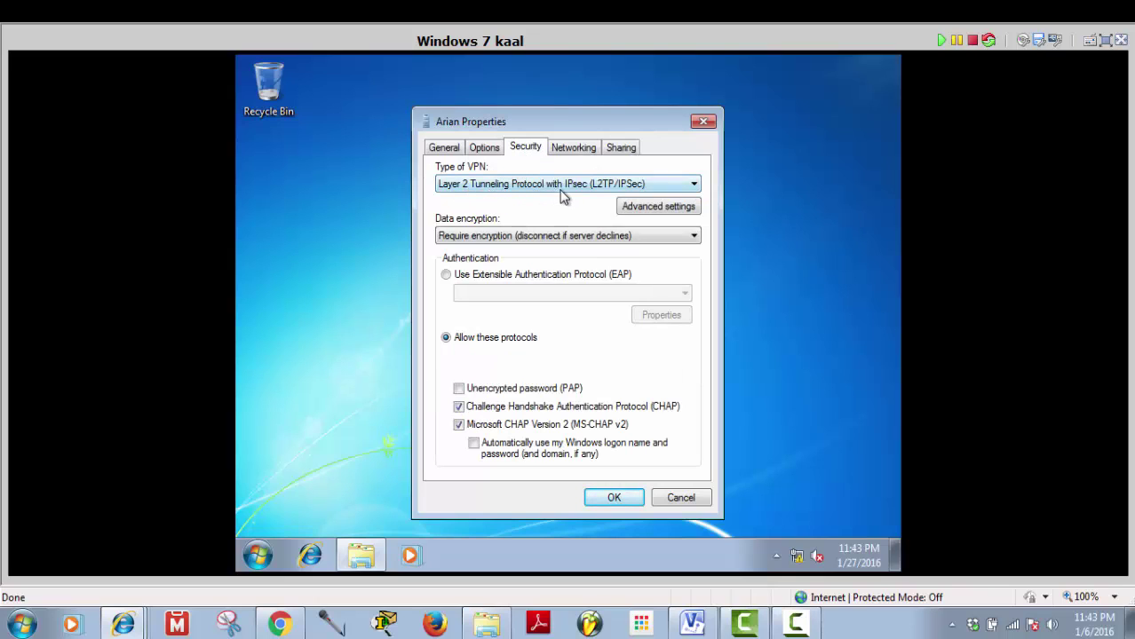
click(597, 185)
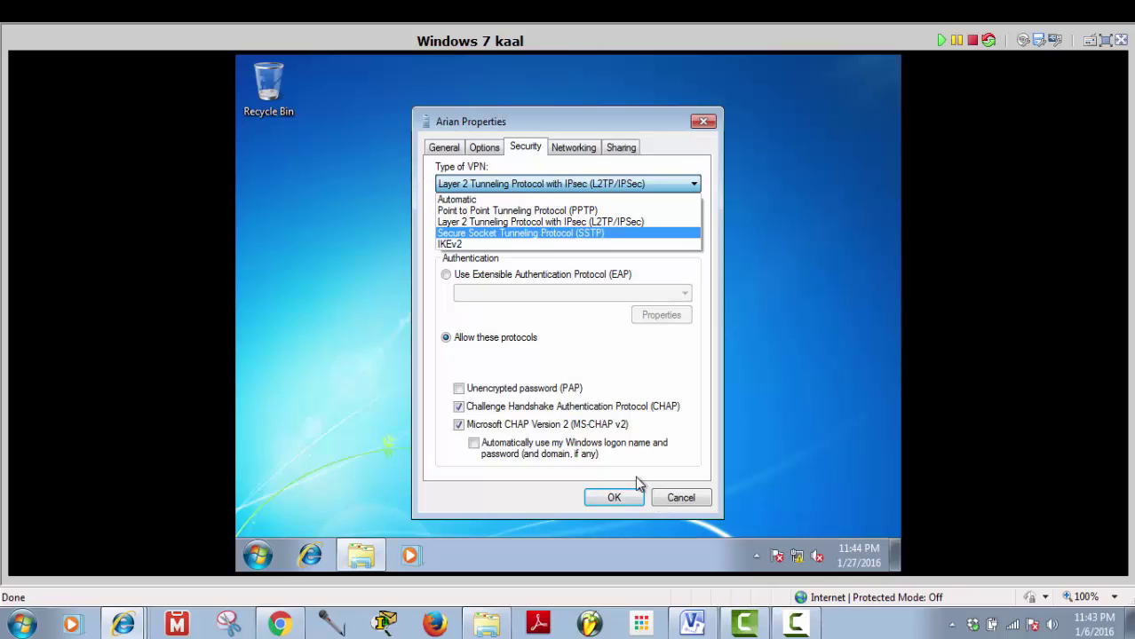
click(690, 498)
Discard the open properties, switch to the X86-1Win2008 console and log on as Administrator.
click(691, 498)
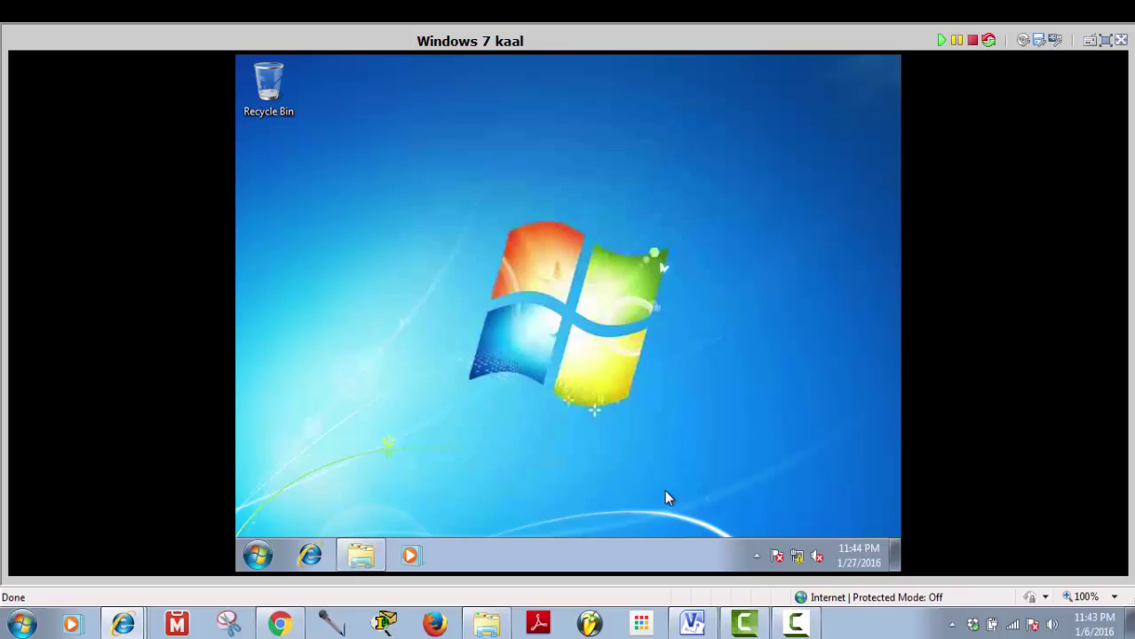
mouse_move(128, 626)
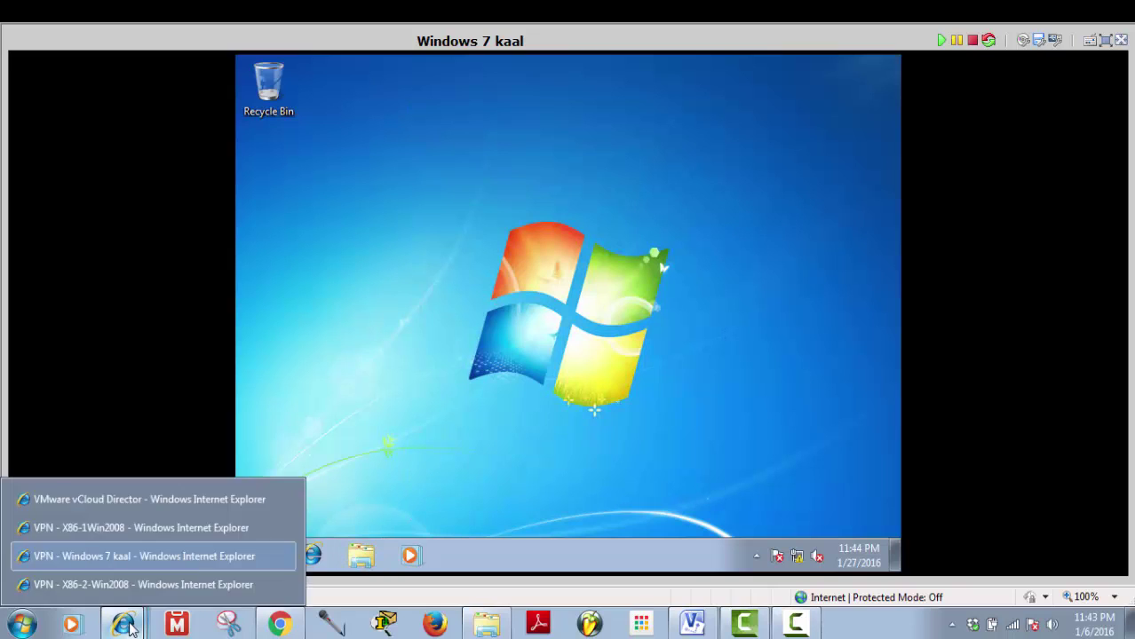
click(128, 529)
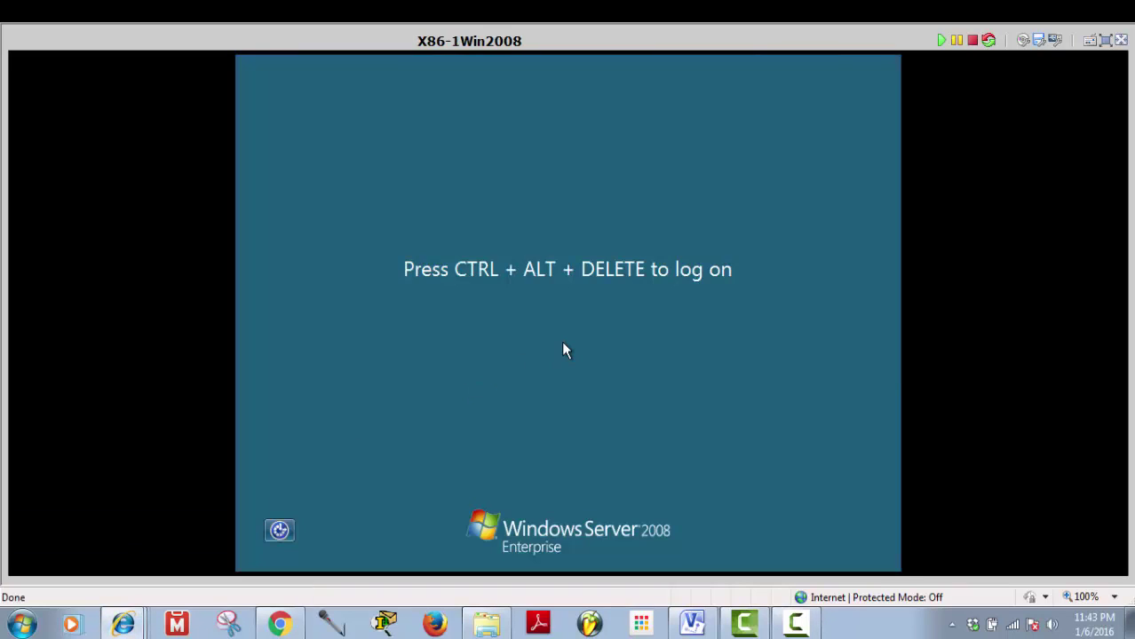
key(ctrl+alt+Delete)
text(••••)
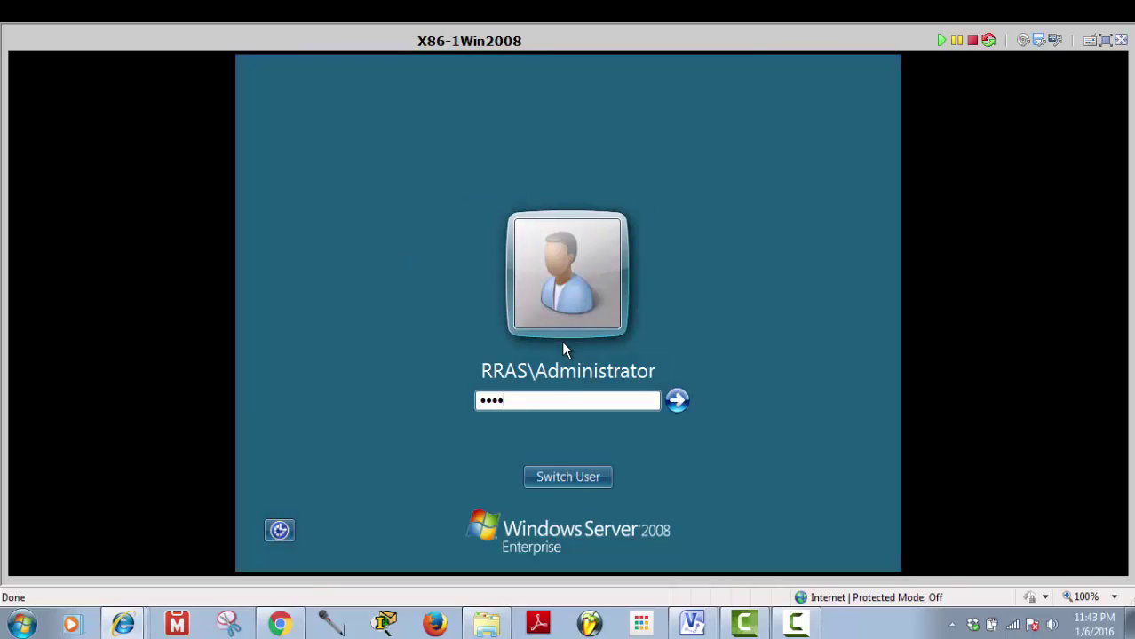
text(••••)
key(Return)
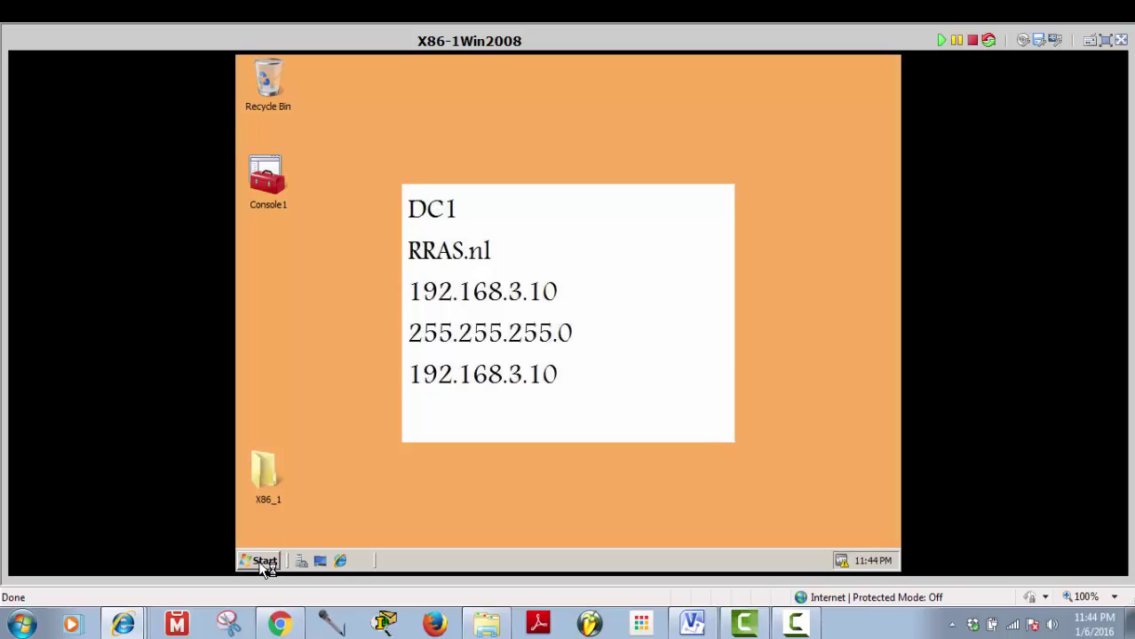
Launch Network Policy Server from Administrative Tools and close the stray Local Security Policy window.
click(266, 560)
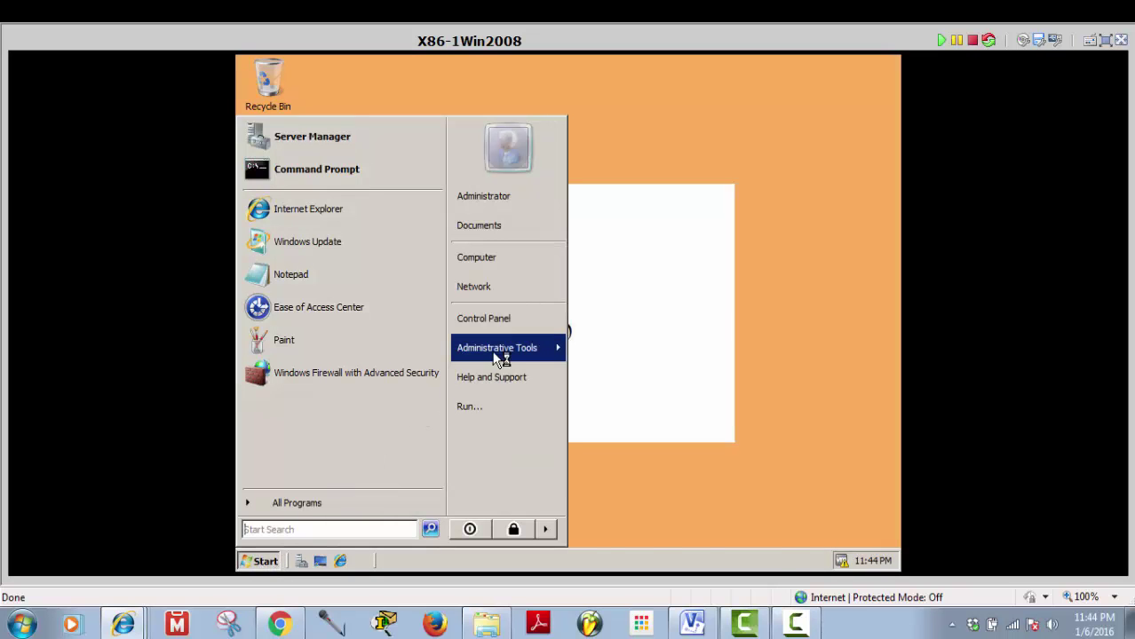
mouse_move(499, 350)
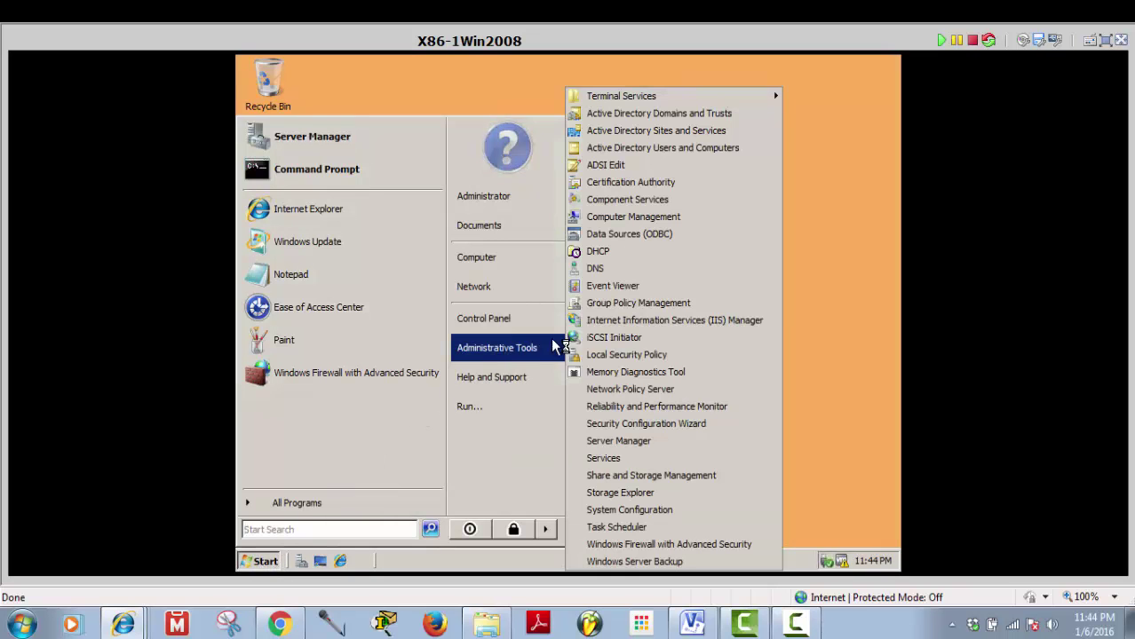
click(625, 354)
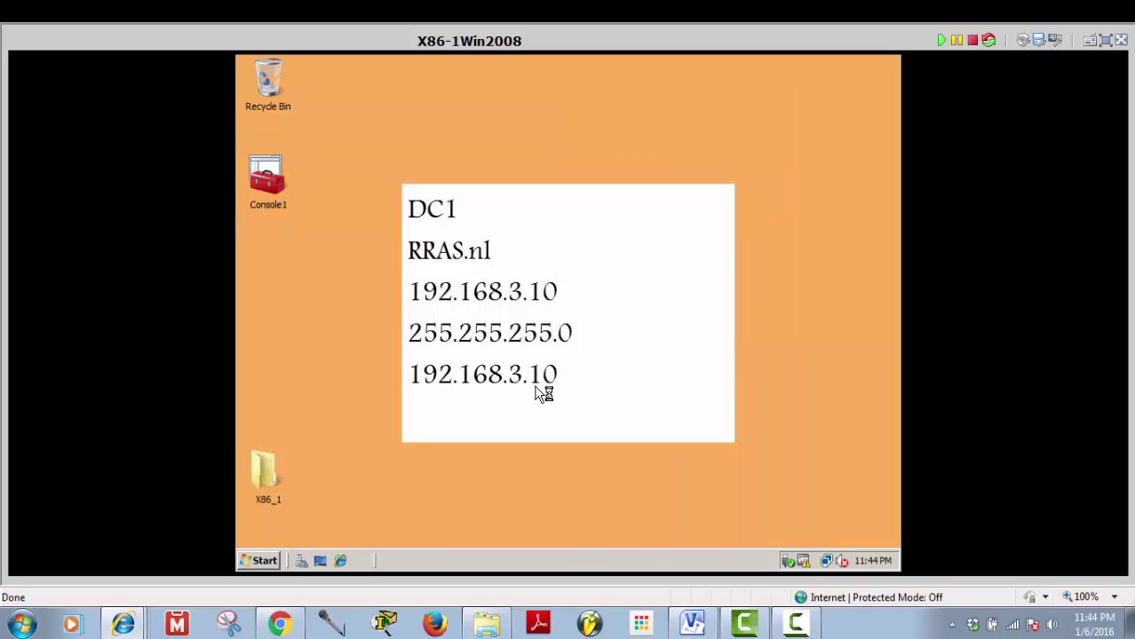
click(264, 561)
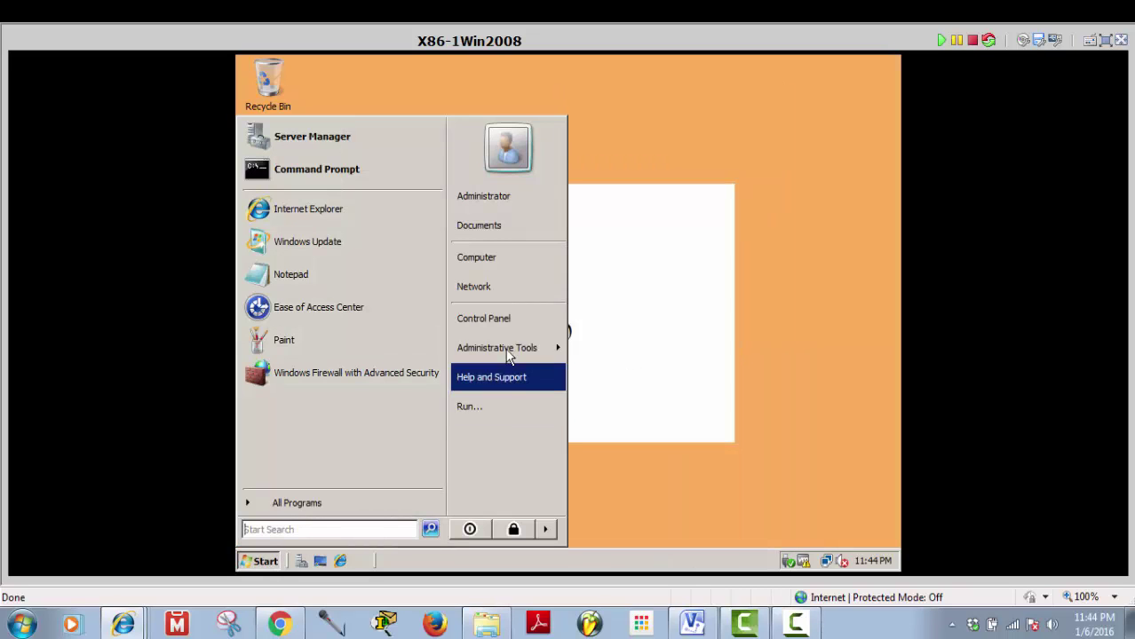
mouse_move(502, 347)
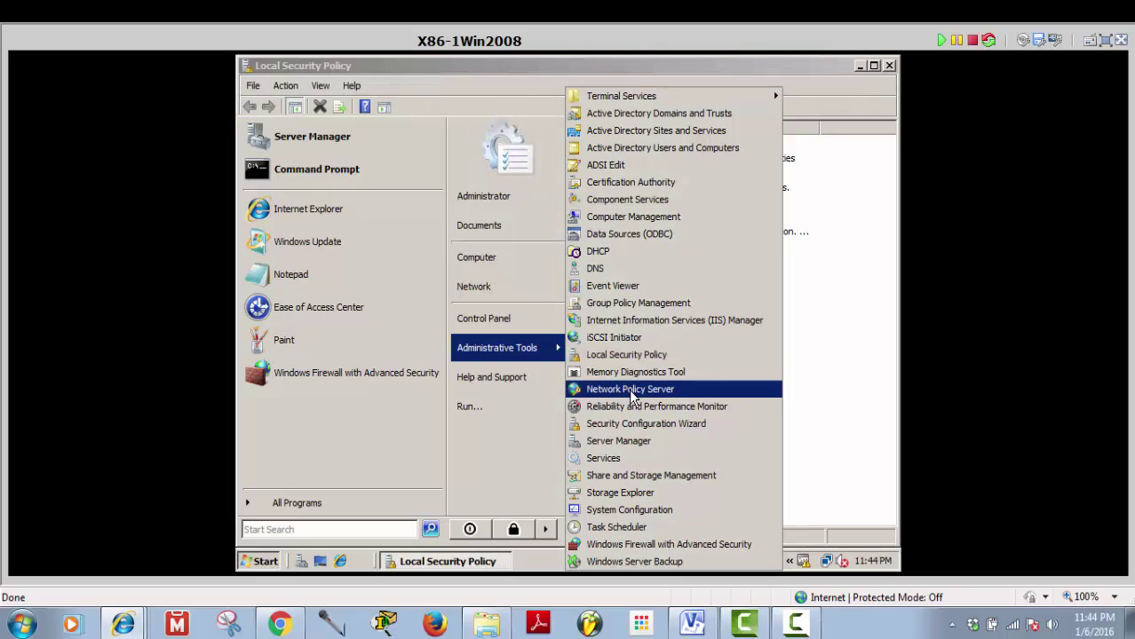
click(629, 390)
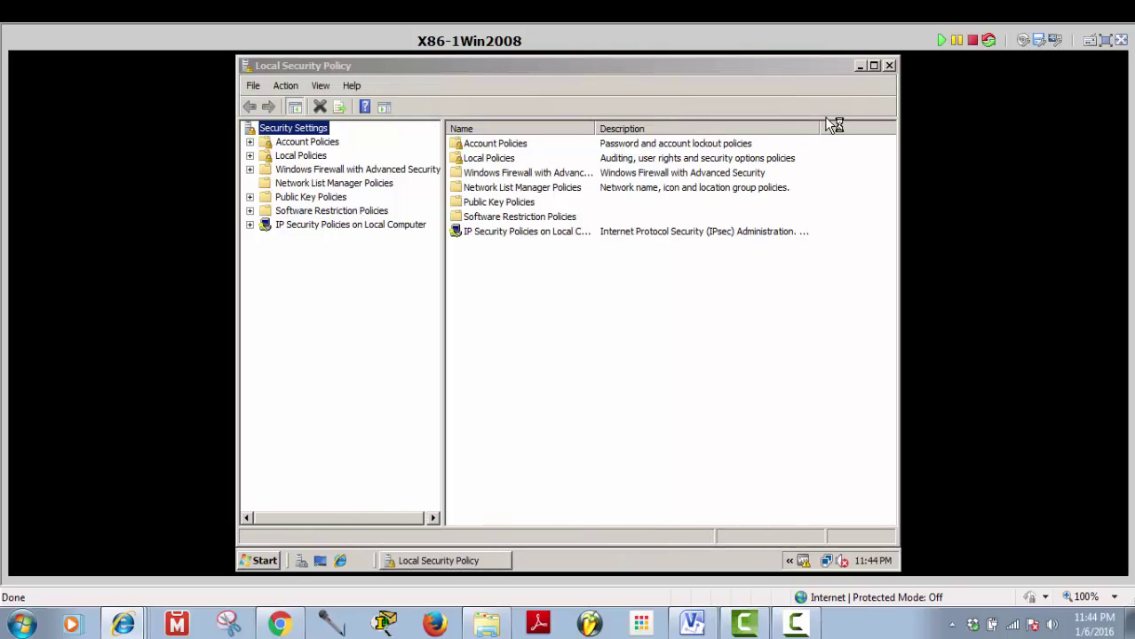
click(889, 66)
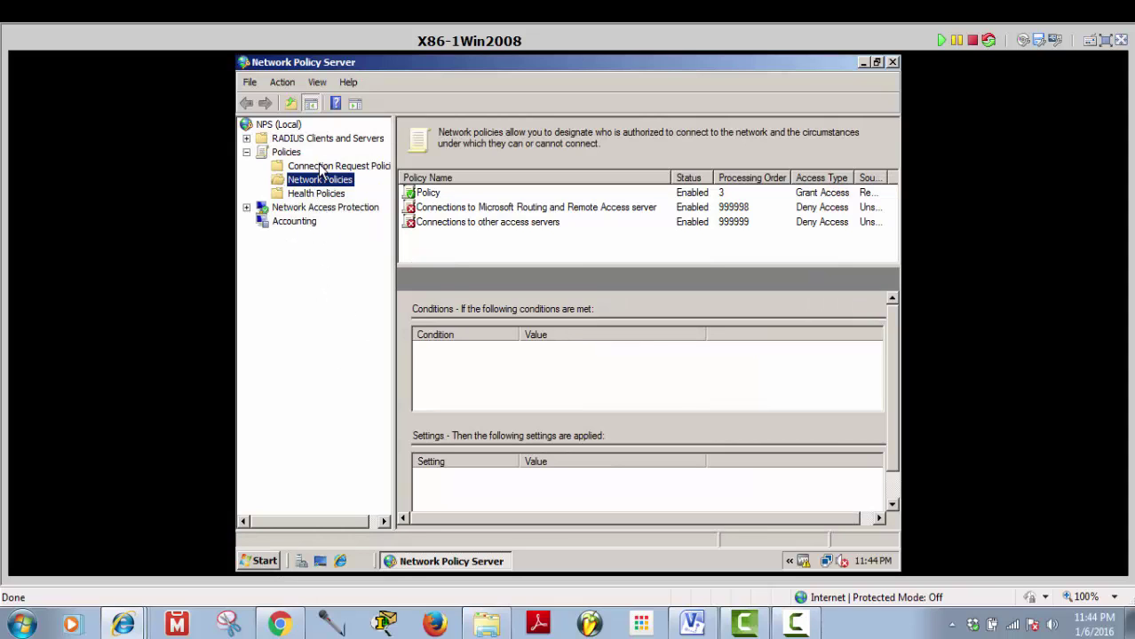
Browse Connection Request Policies, then Network Policies, and bring up its context menu.
click(321, 166)
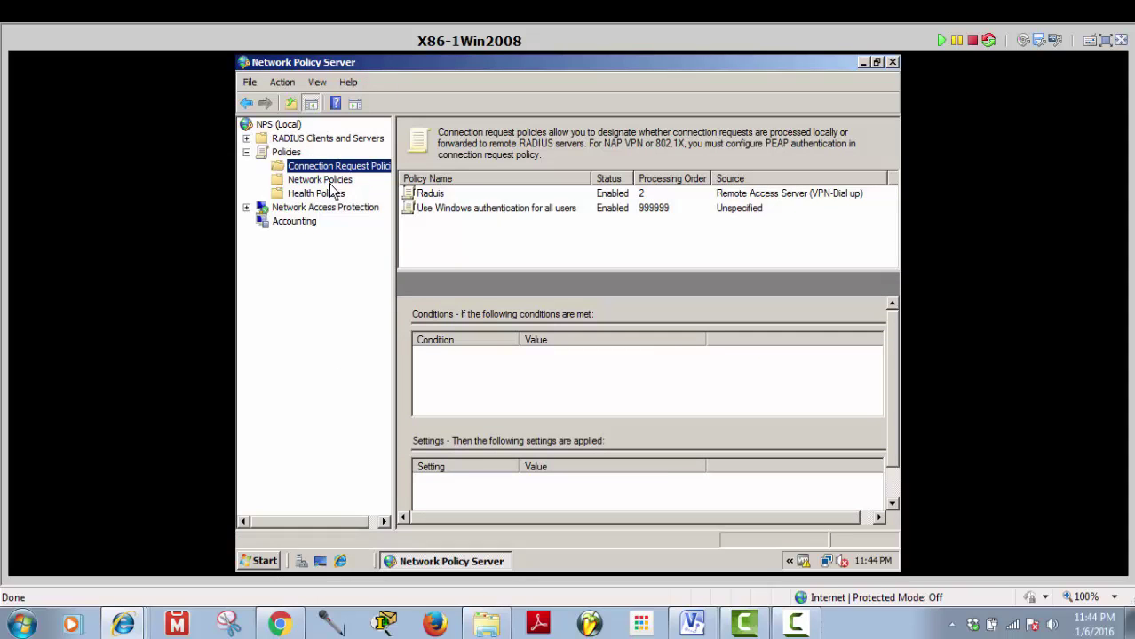
click(327, 180)
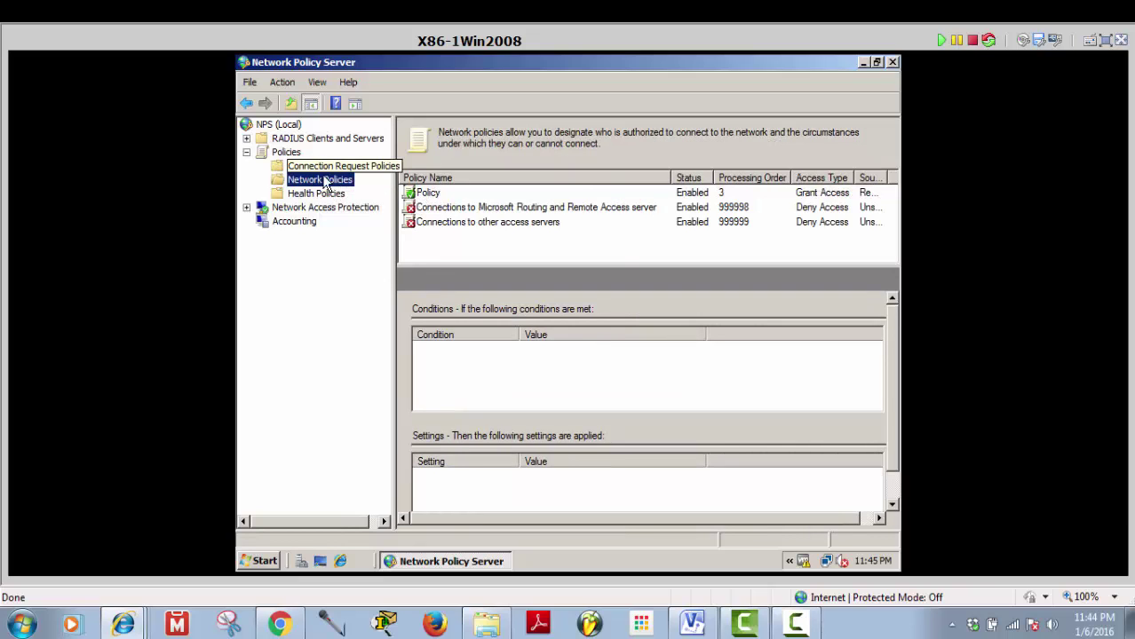
right_click(335, 182)
Begin a new network policy, name it, and set server type to Remote Access Server (VPN-Dial up).
click(361, 194)
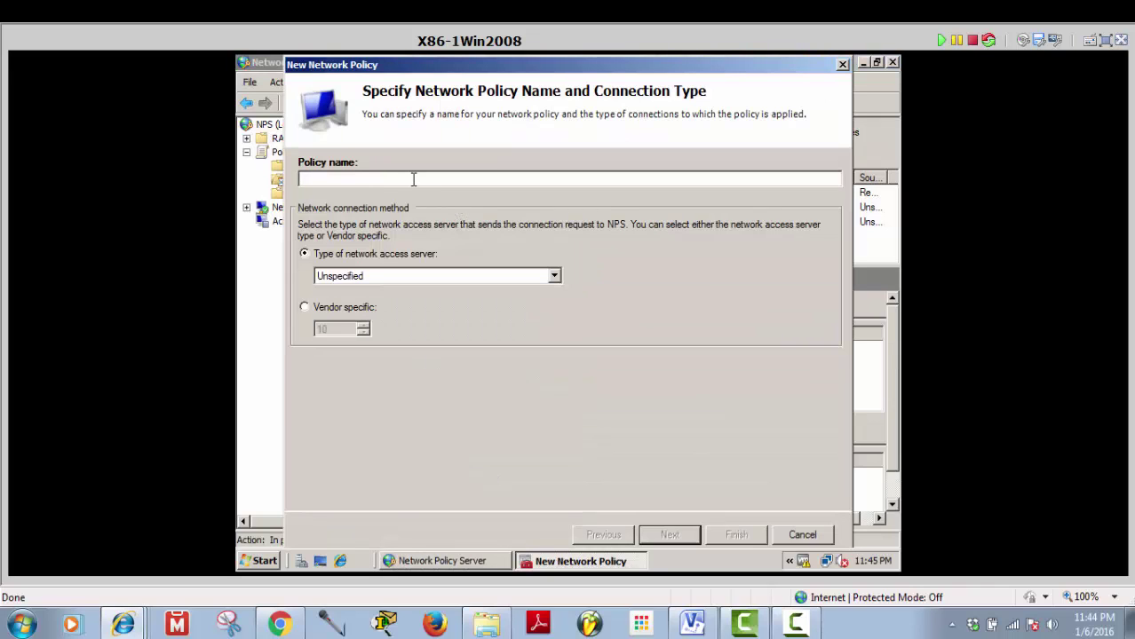
text(polcy 2 only for L2TP)
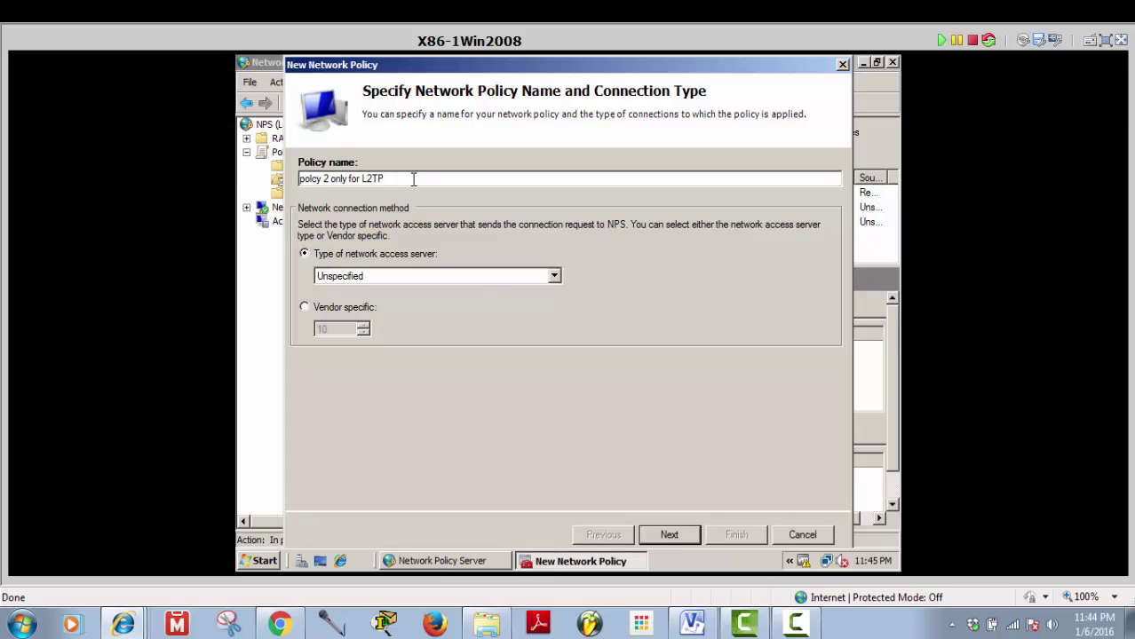
click(474, 275)
click(428, 311)
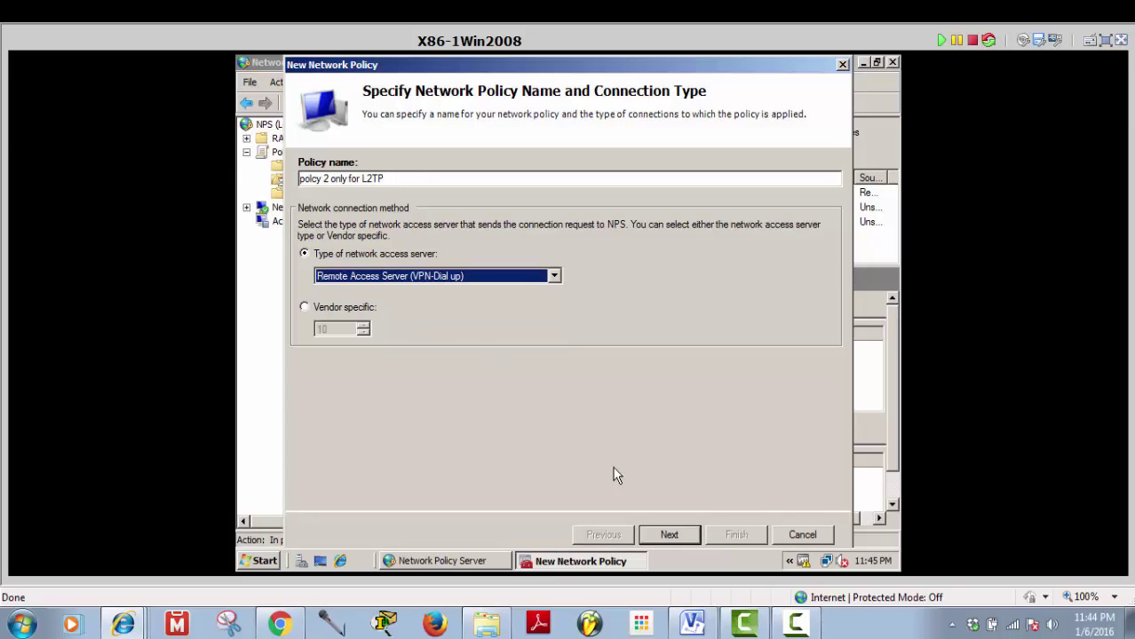
click(668, 534)
Add a Day and Time Restrictions condition permitting access on all days and hours.
click(671, 463)
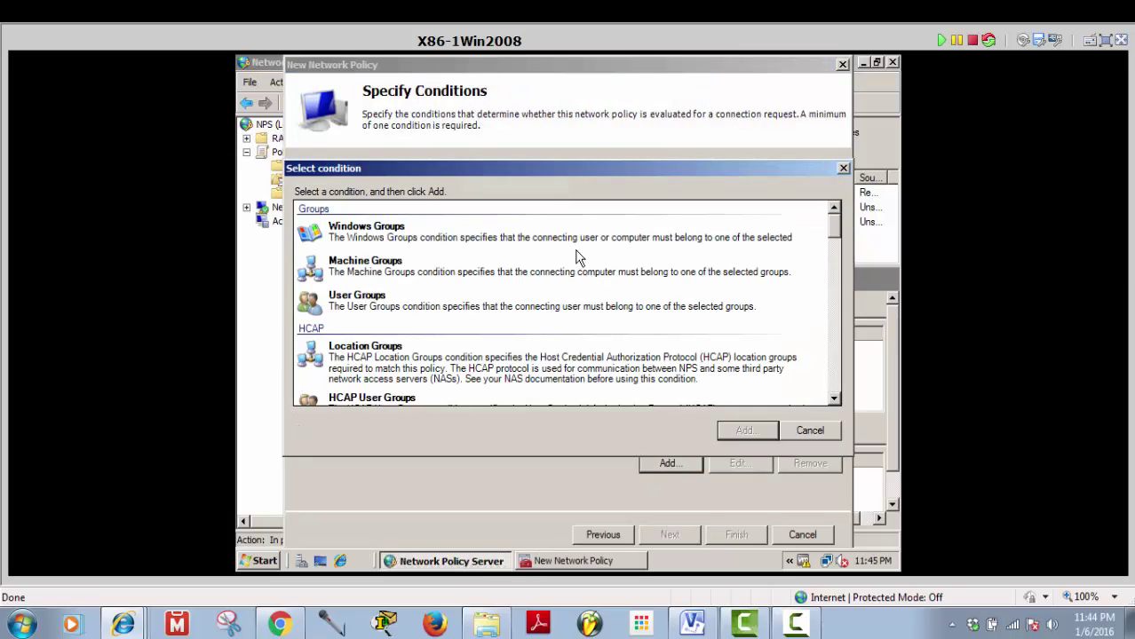
scroll(829, 263, down, 5)
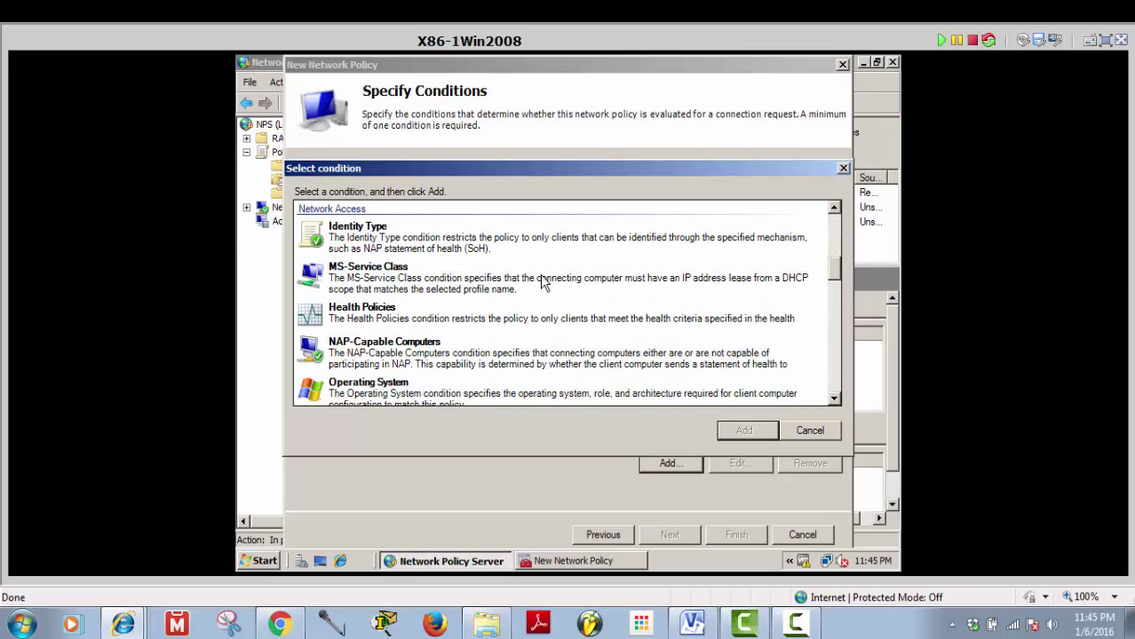
scroll(557, 296, up, 2)
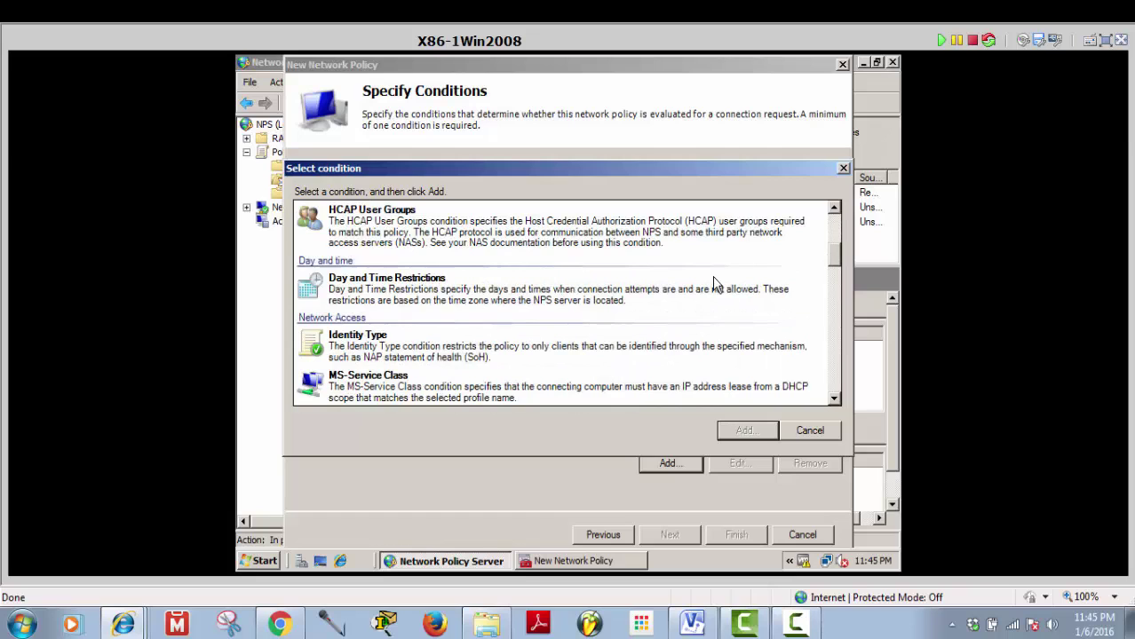
click(411, 291)
click(744, 431)
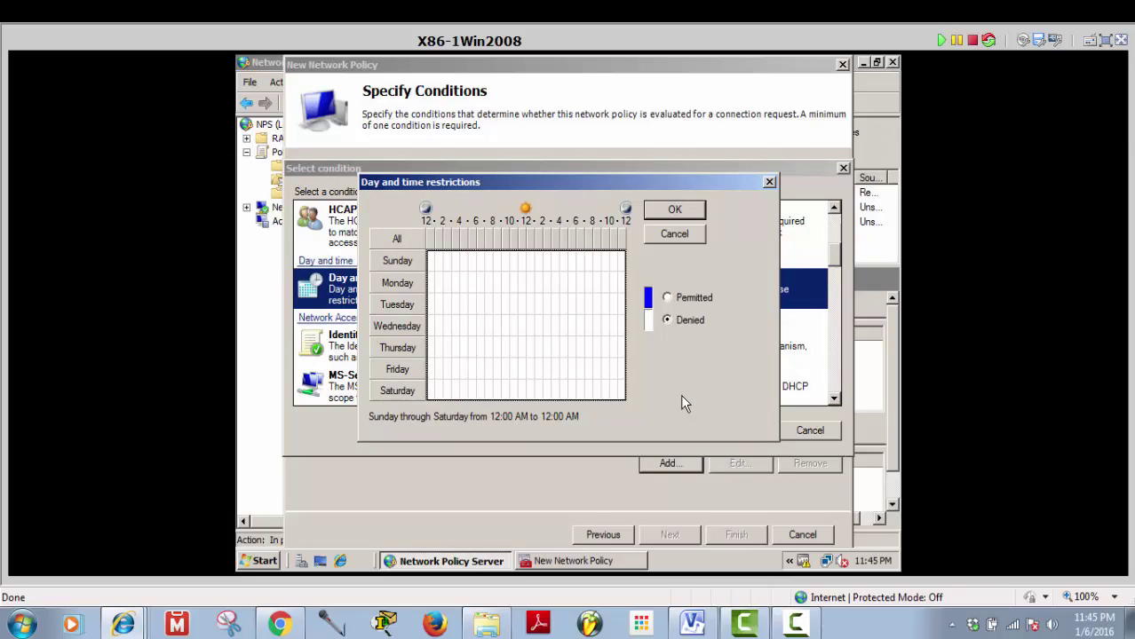
click(682, 302)
click(673, 213)
click(742, 431)
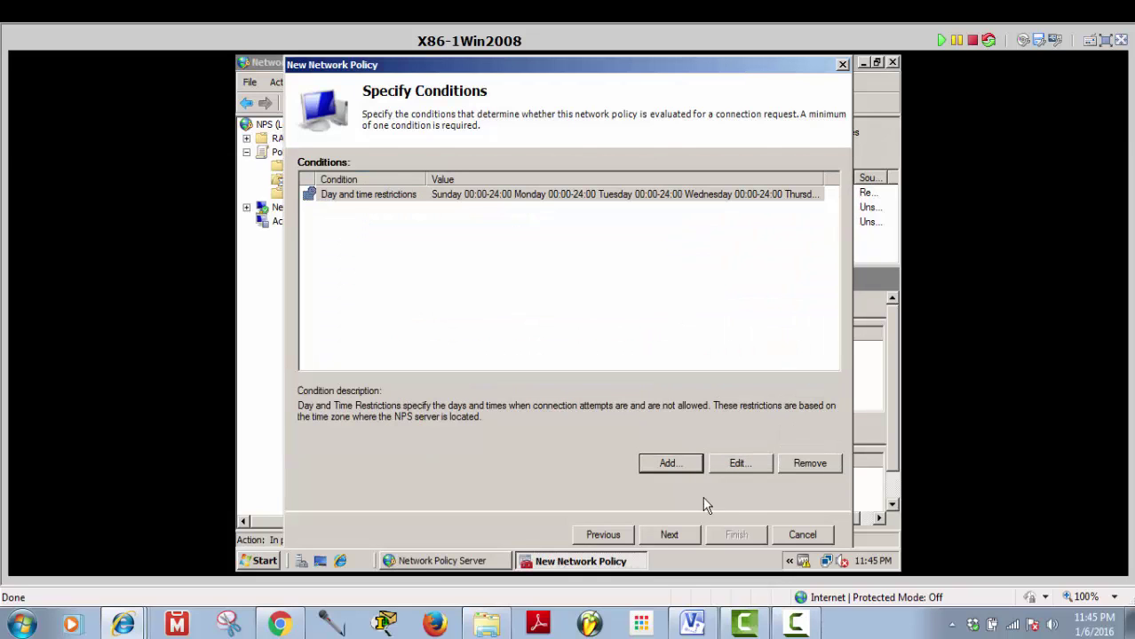
Keep access granted, accept default authentication, constraints and settings, and finish the policy.
click(687, 532)
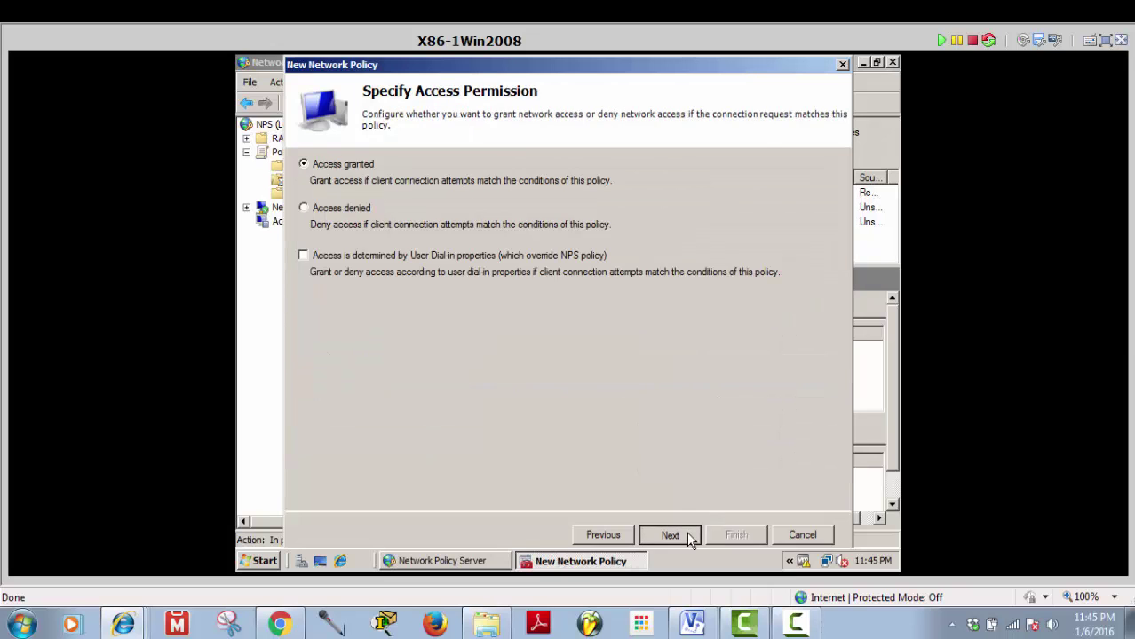
click(687, 532)
click(686, 532)
click(686, 532)
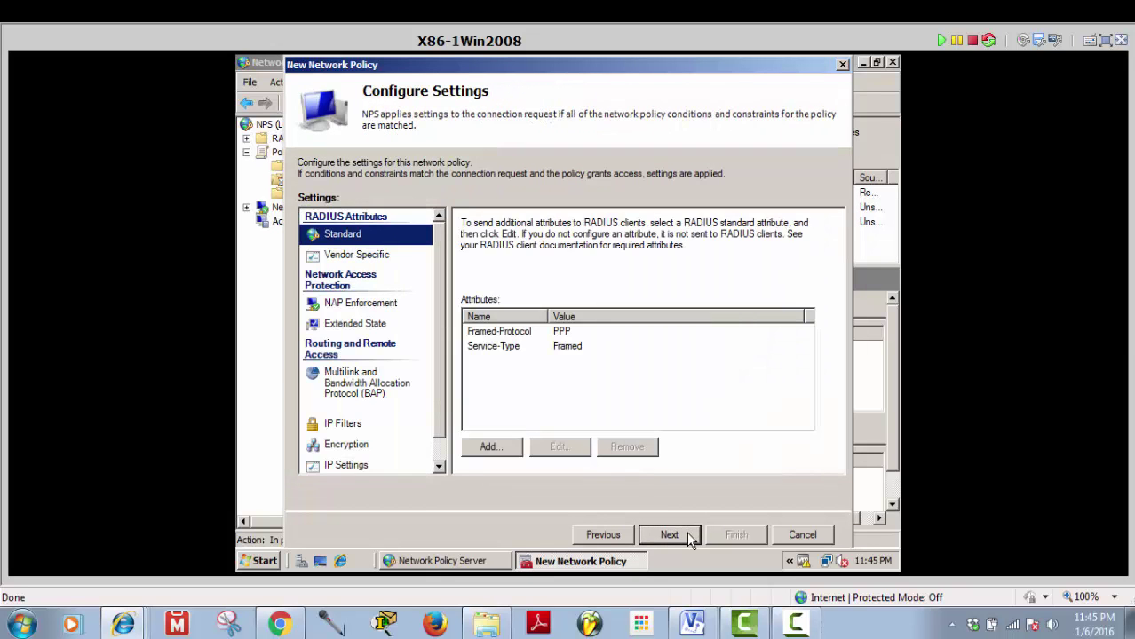
click(686, 532)
click(734, 535)
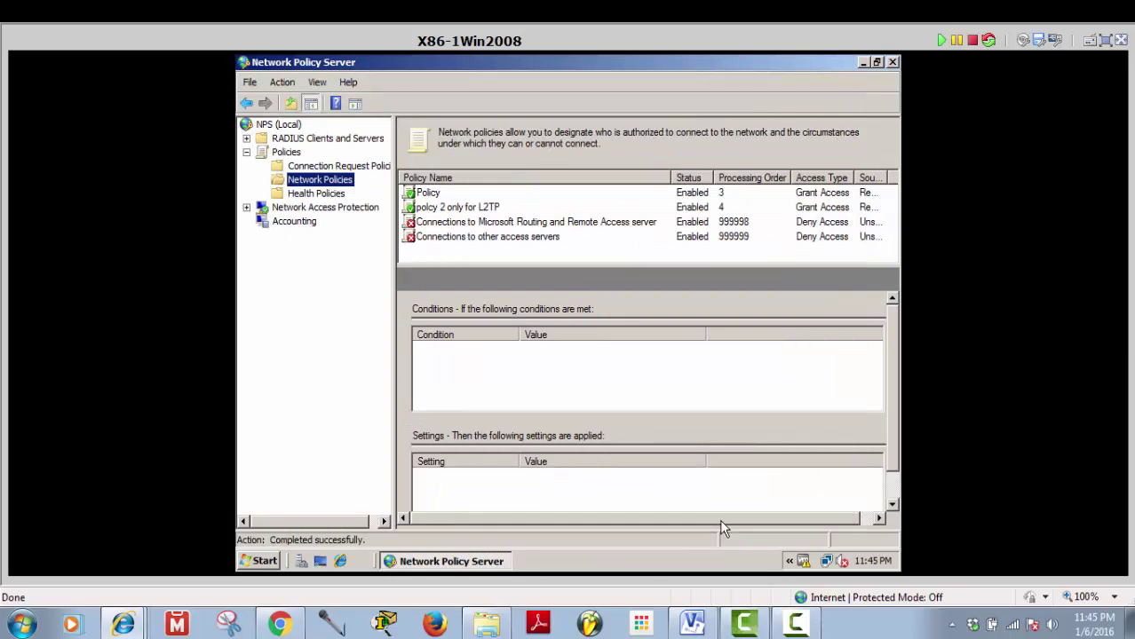
Disable the old 'Policy' network policy.
click(430, 194)
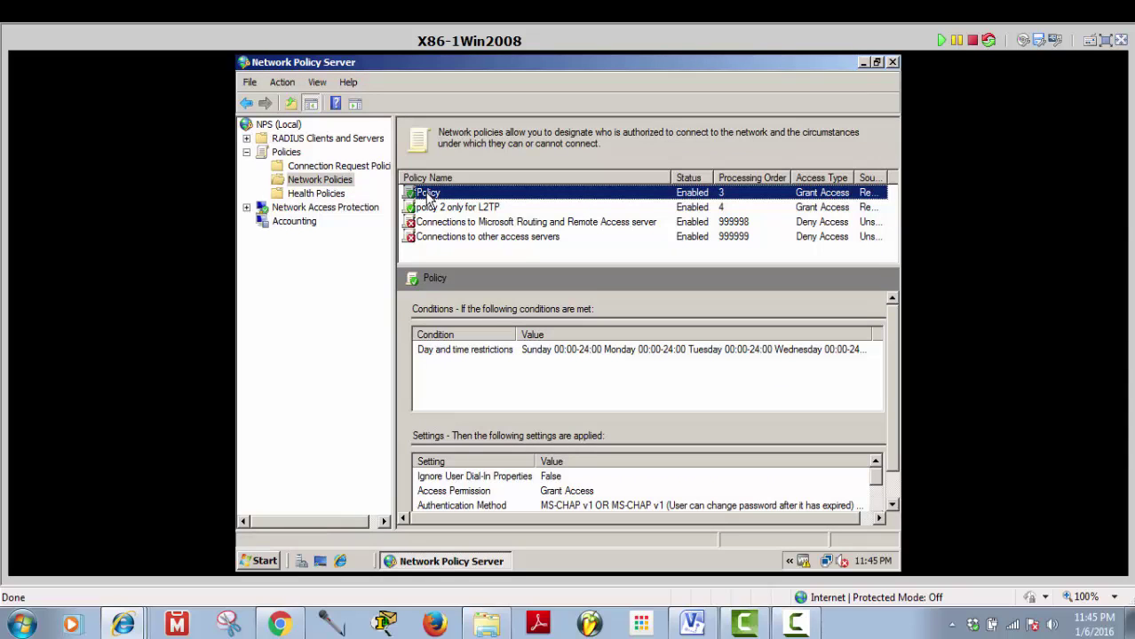
right_click(427, 193)
click(469, 179)
Open the properties of 'polcy 2 only for L2TP' and review its conditions and constraints.
click(446, 211)
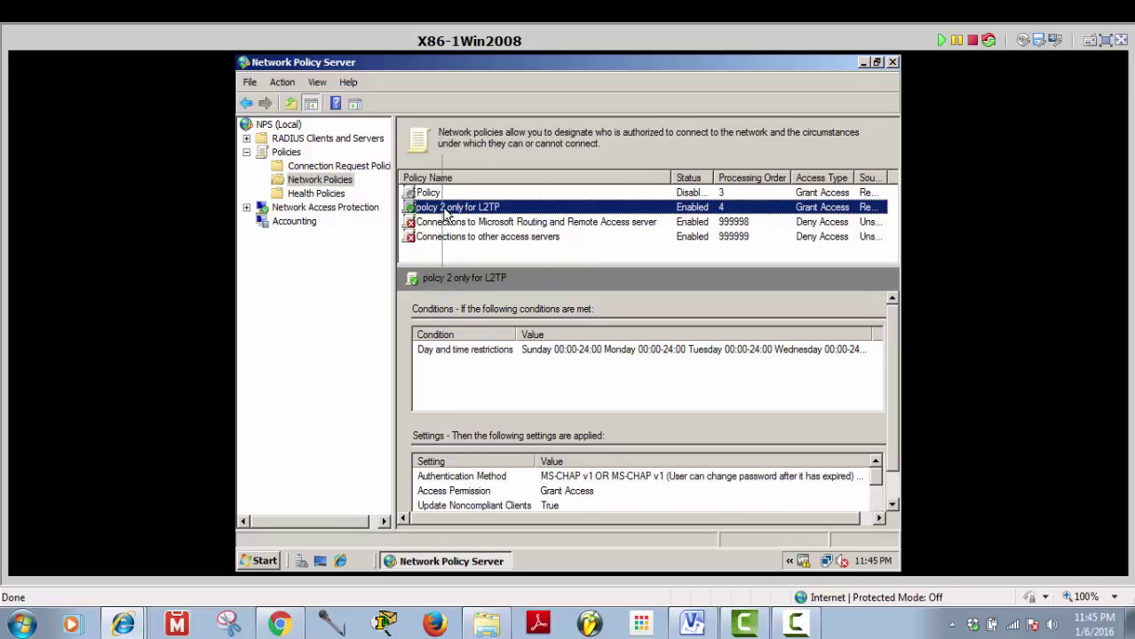
right_click(444, 213)
click(476, 255)
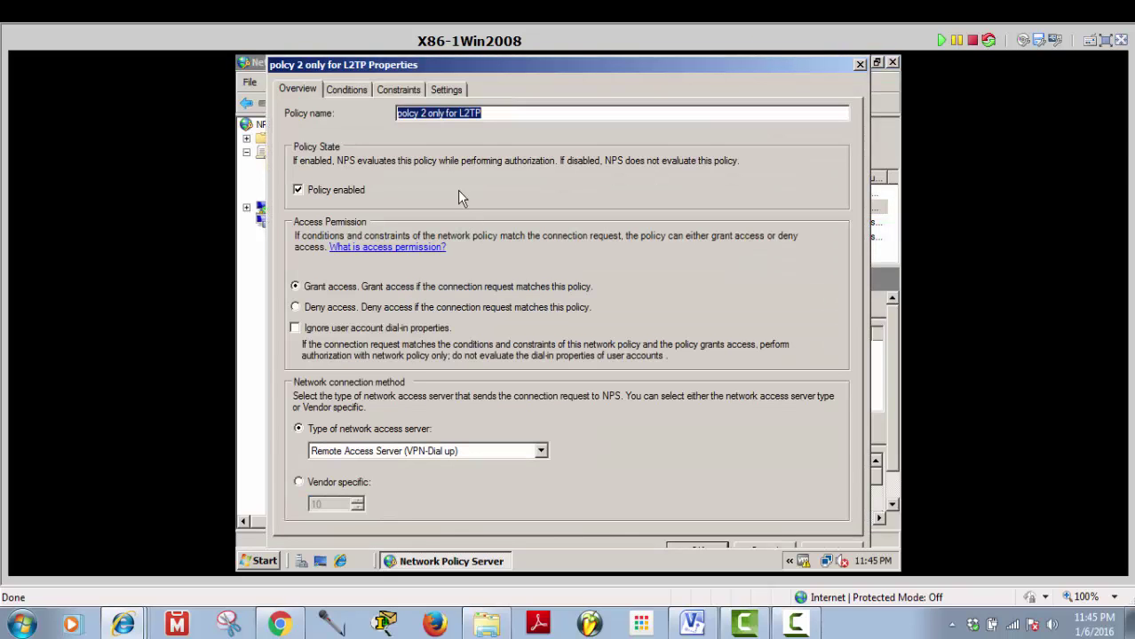
click(348, 91)
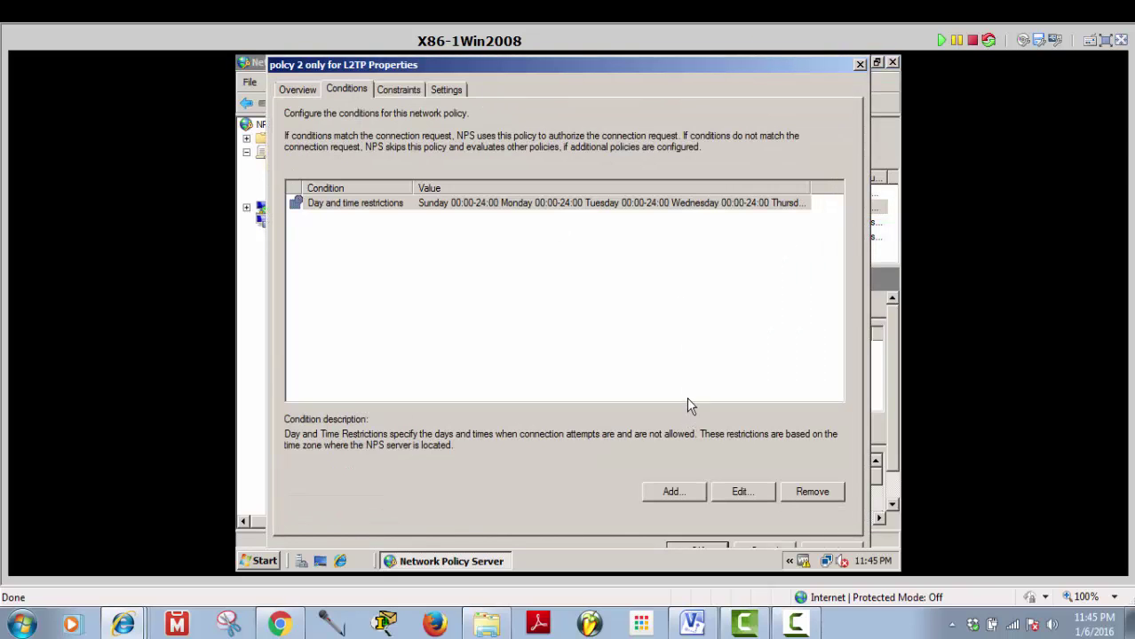
click(393, 92)
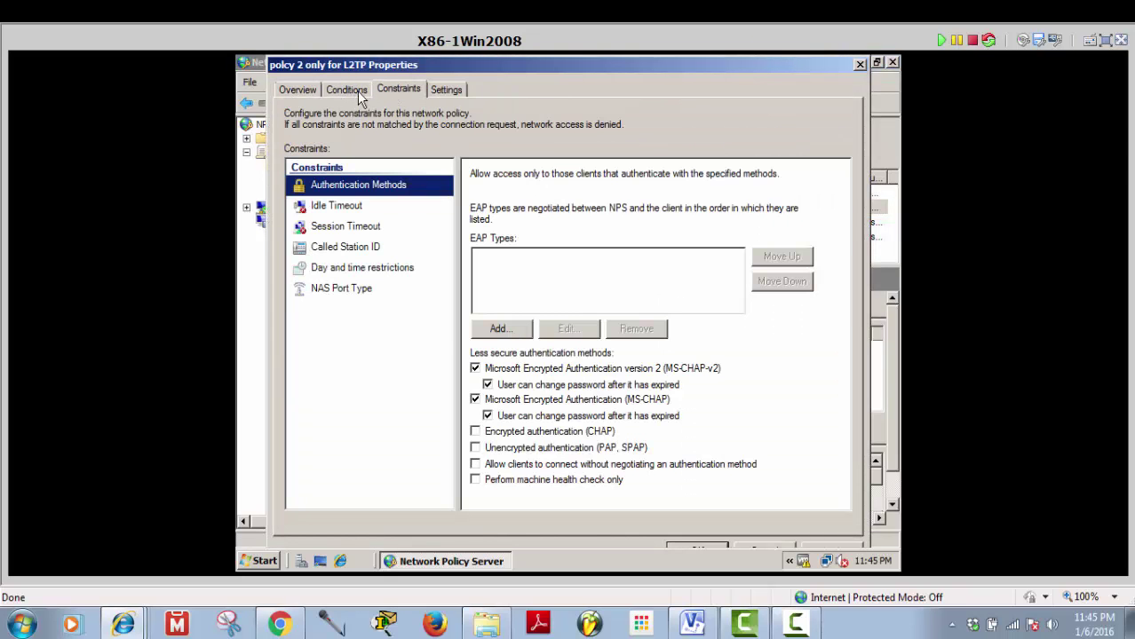
click(357, 92)
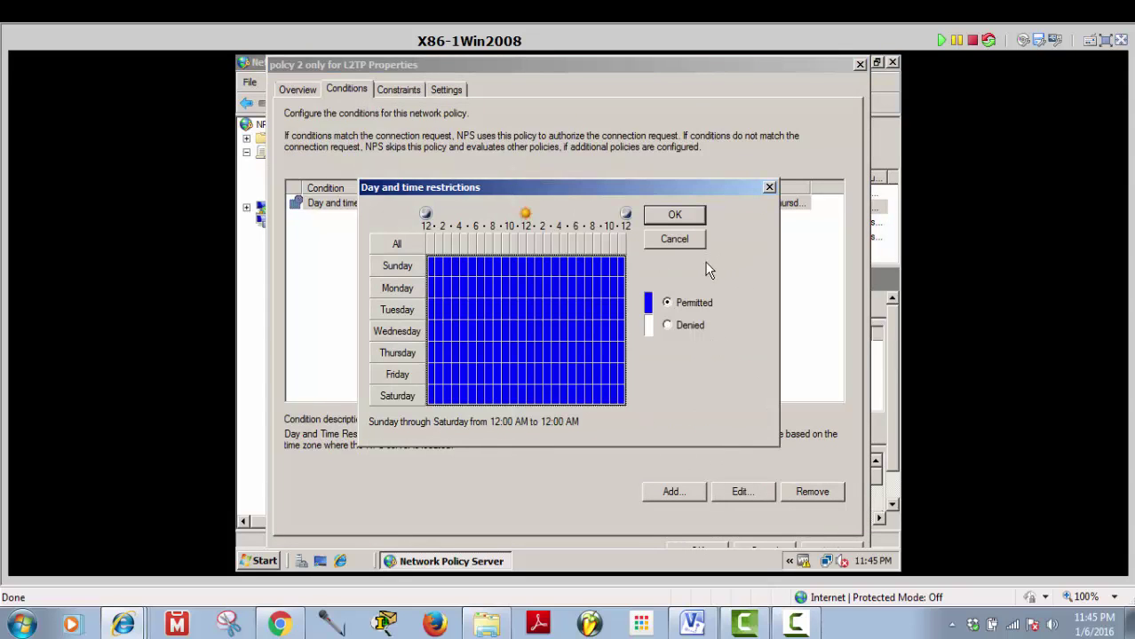
click(675, 239)
Add a Tunnel Type condition requiring L2TP and save the policy.
click(674, 491)
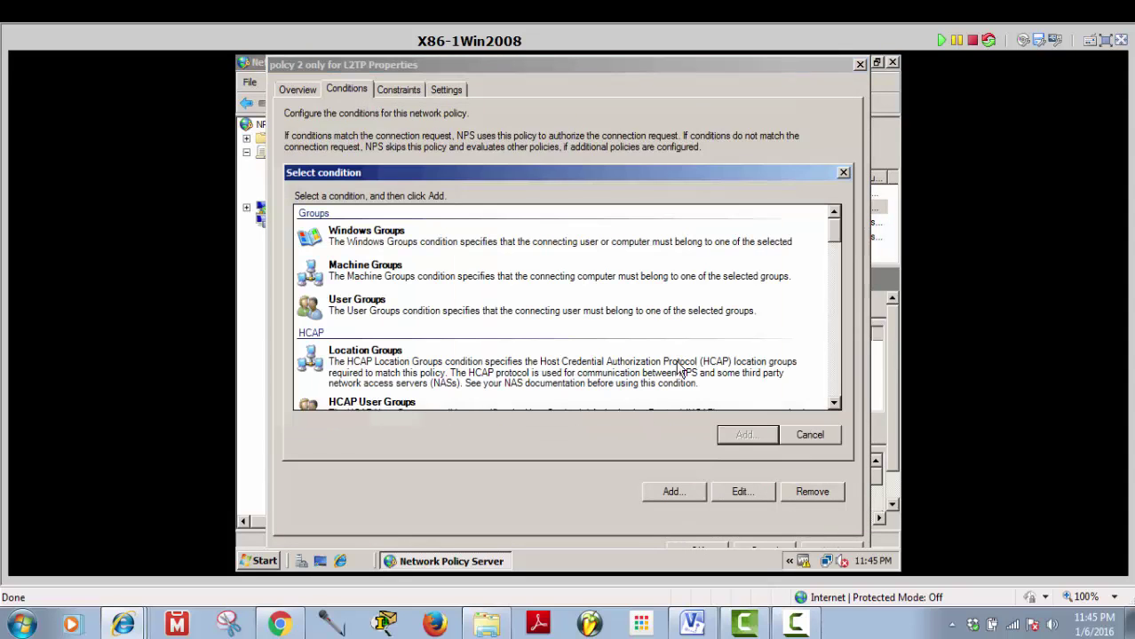
drag(833, 249, 822, 337)
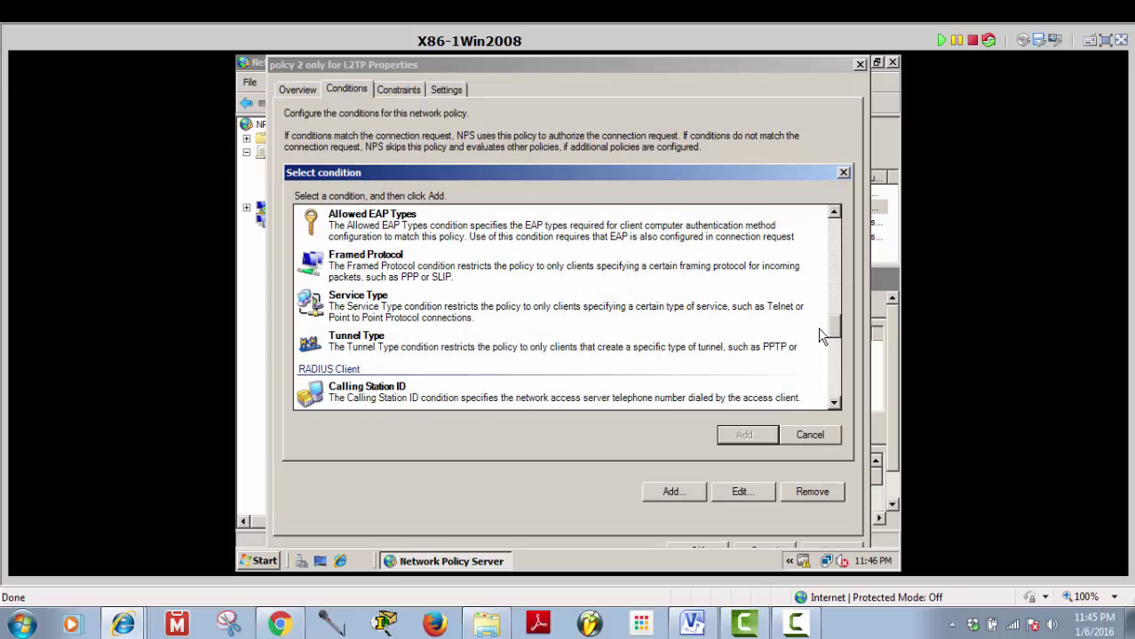
click(385, 347)
click(749, 436)
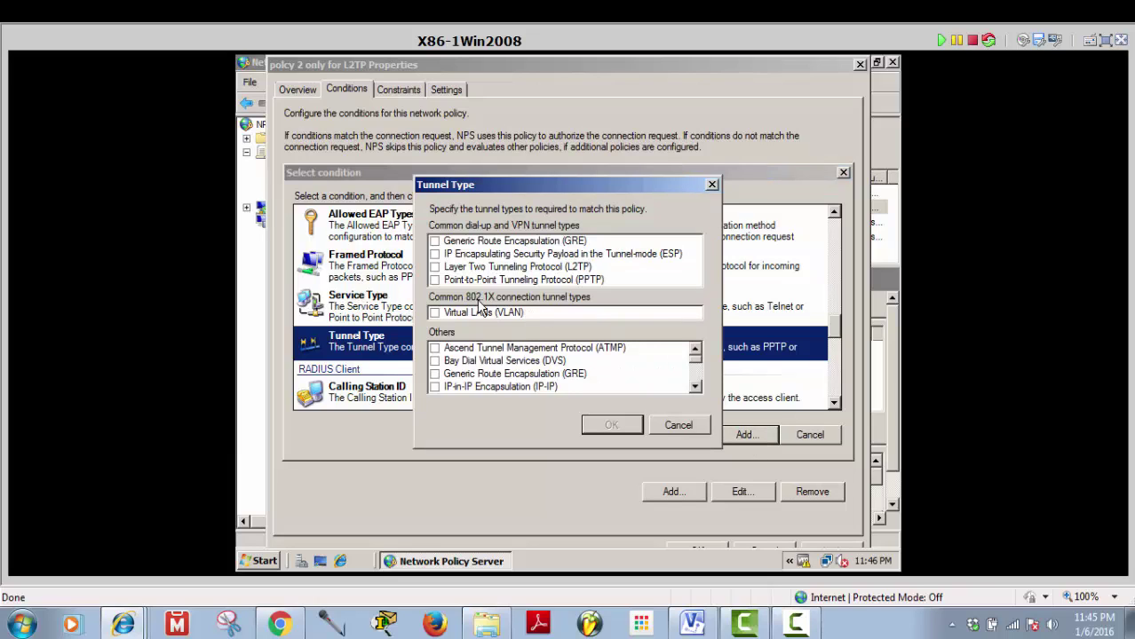
click(436, 269)
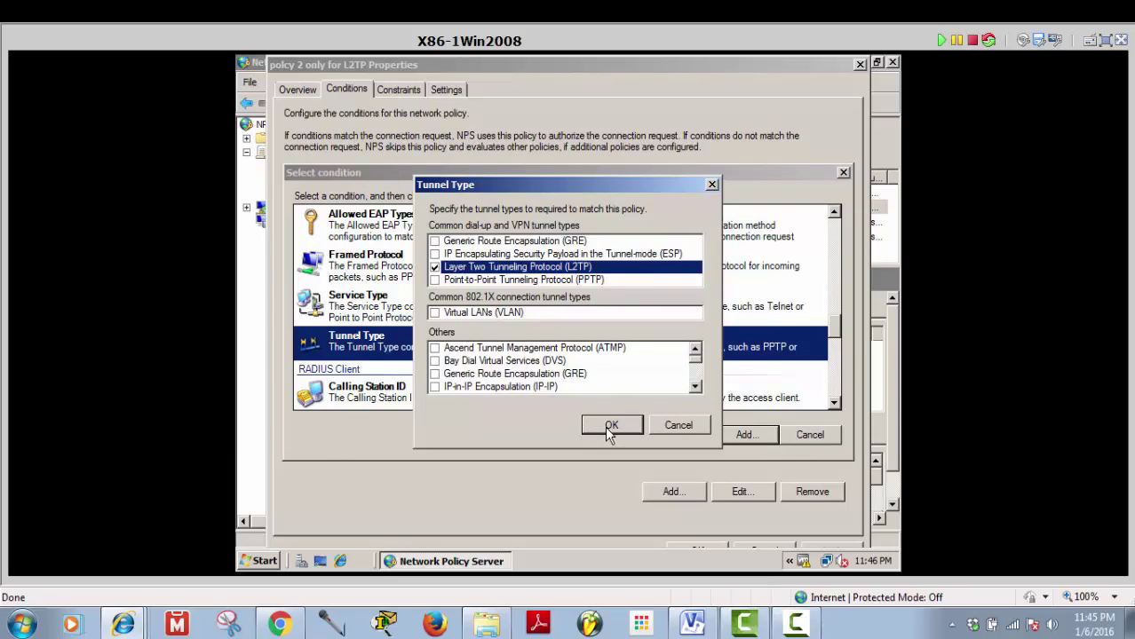
click(695, 388)
click(695, 388)
click(695, 388)
click(695, 388)
click(695, 388)
click(695, 388)
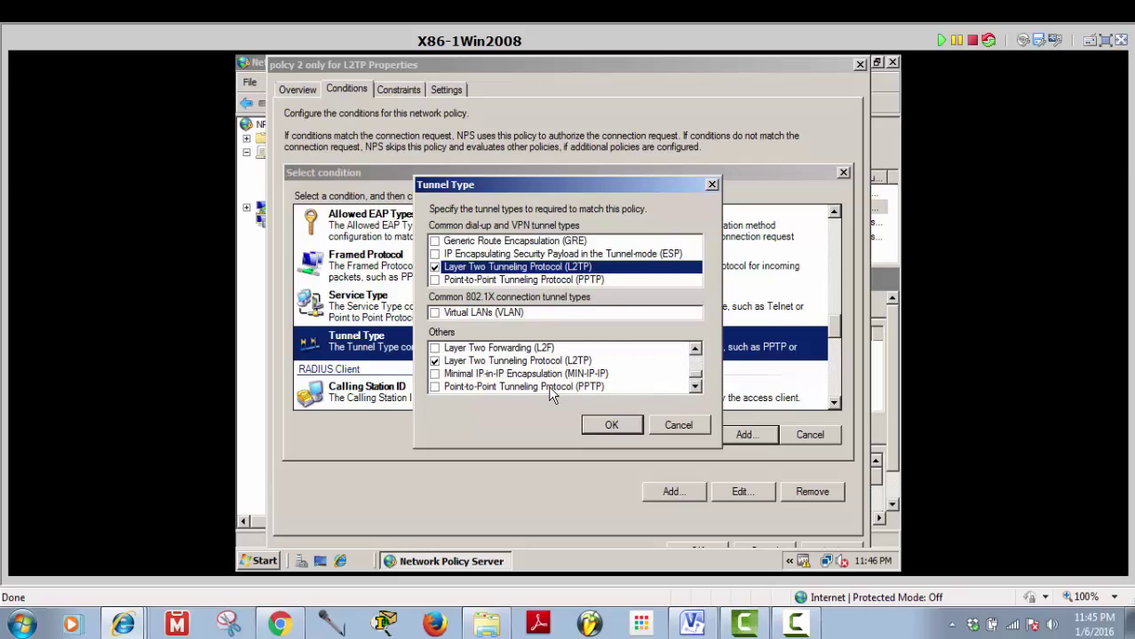
click(603, 422)
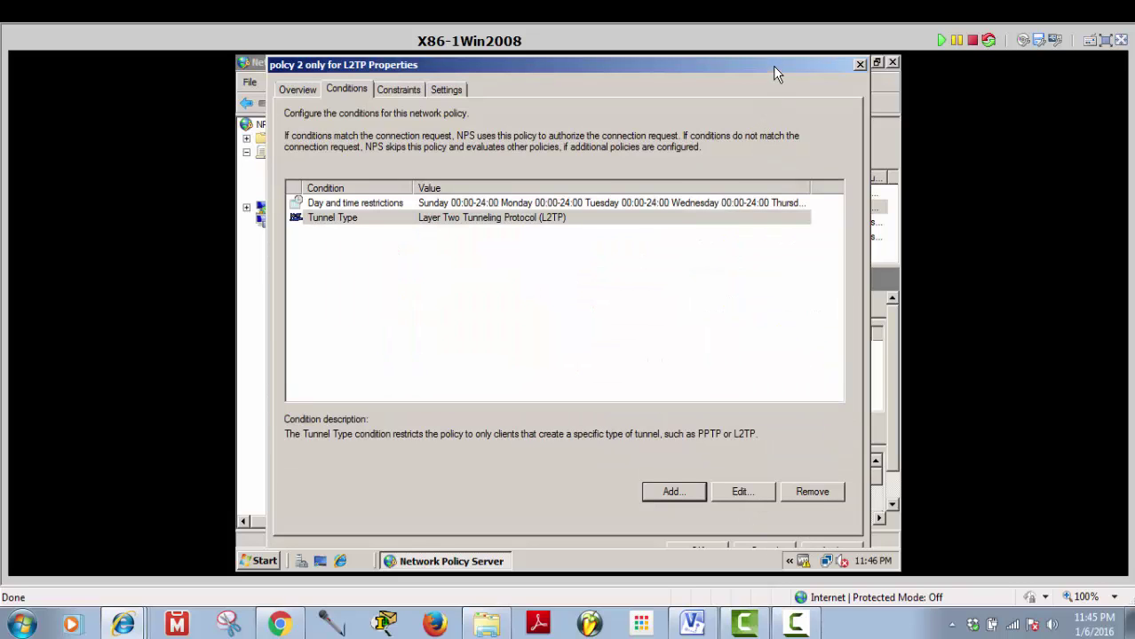
drag(772, 65, 771, 55)
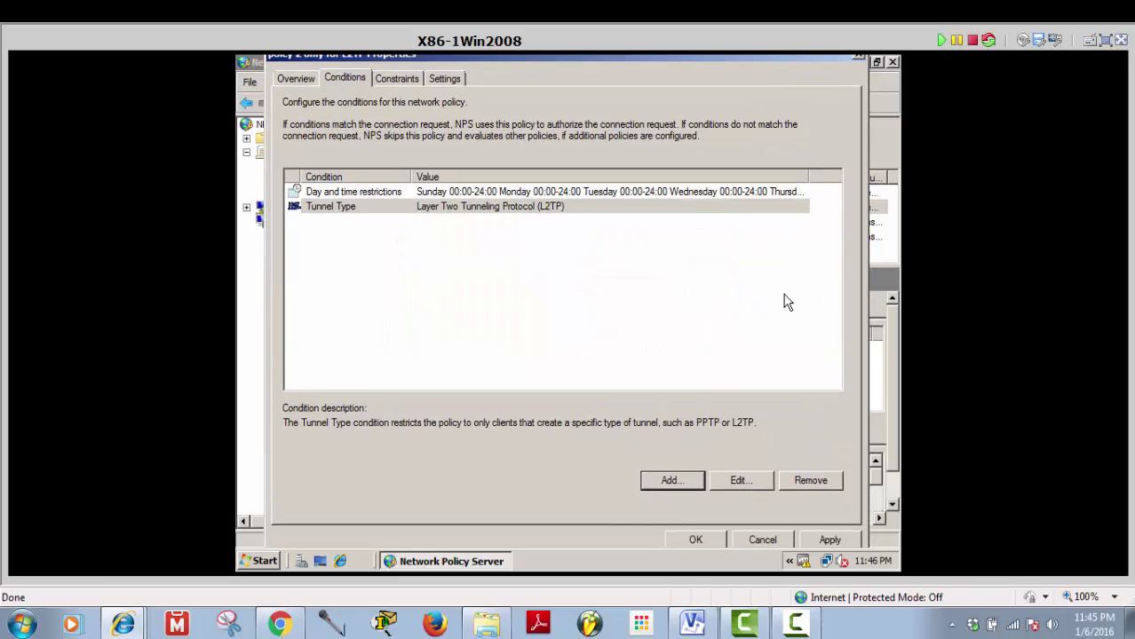
click(695, 539)
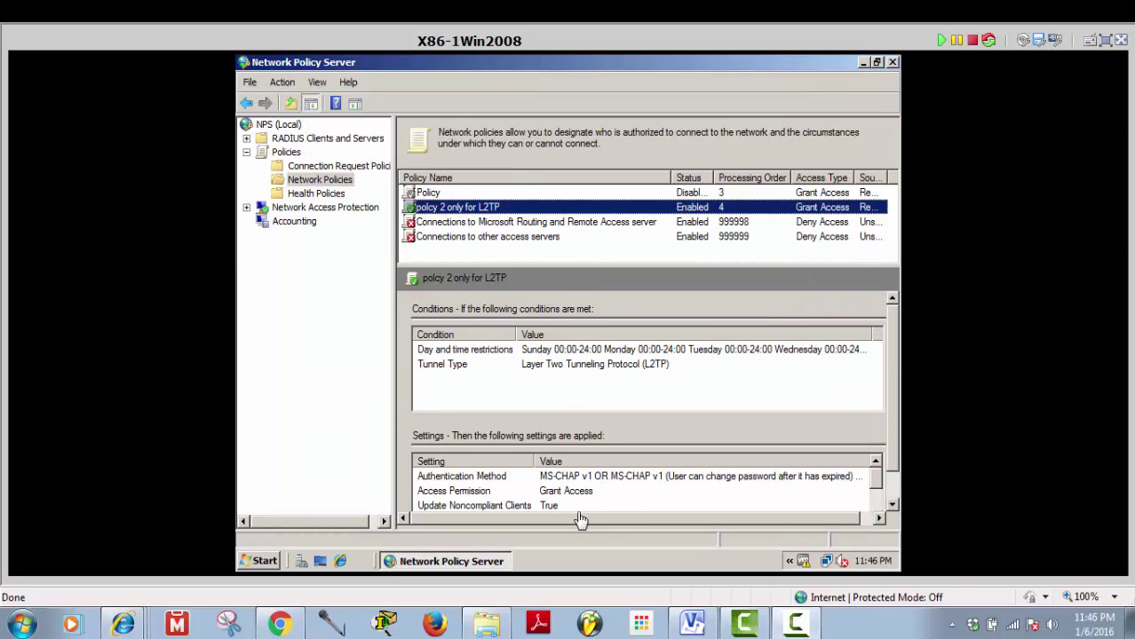
Close Network Policy Server, switch to the Windows 7 console and sign in as administrator.
click(893, 63)
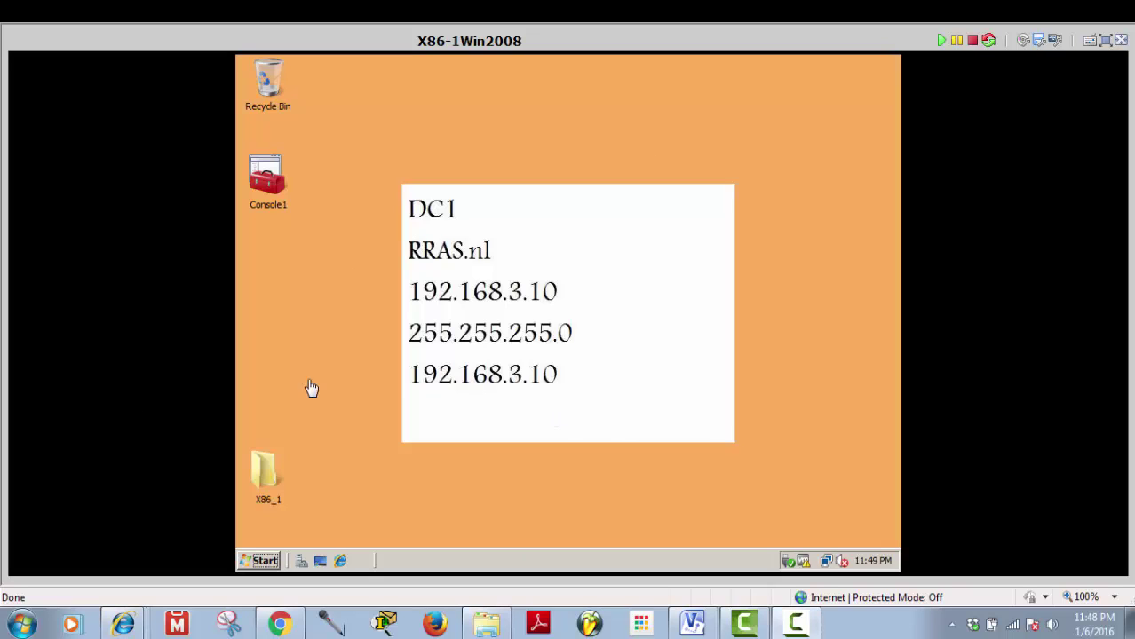
mouse_move(124, 626)
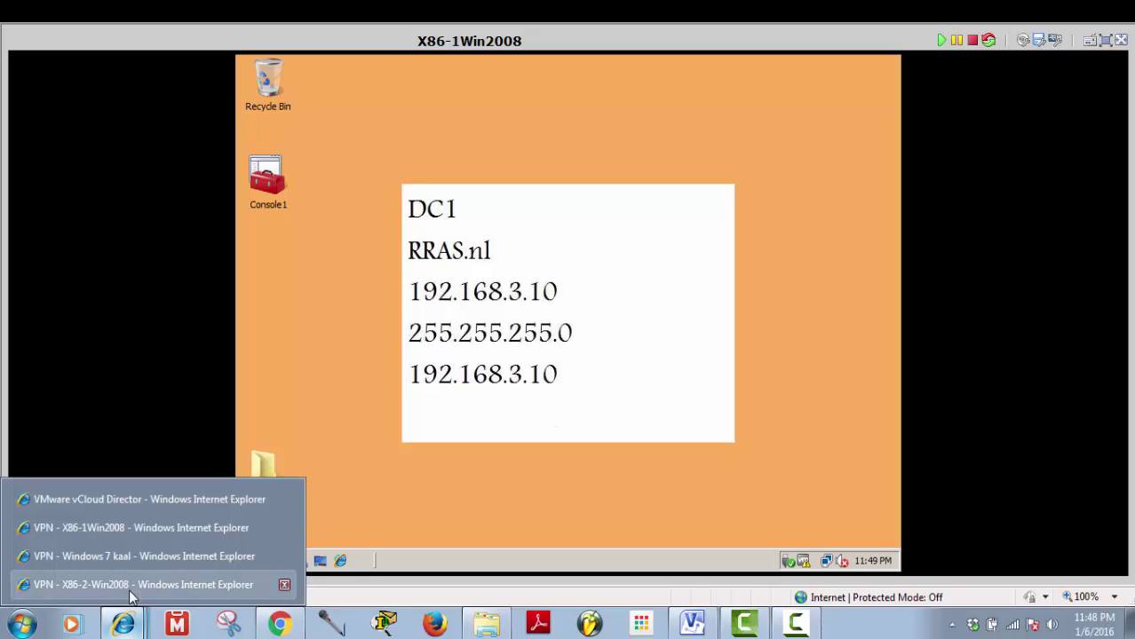
click(129, 583)
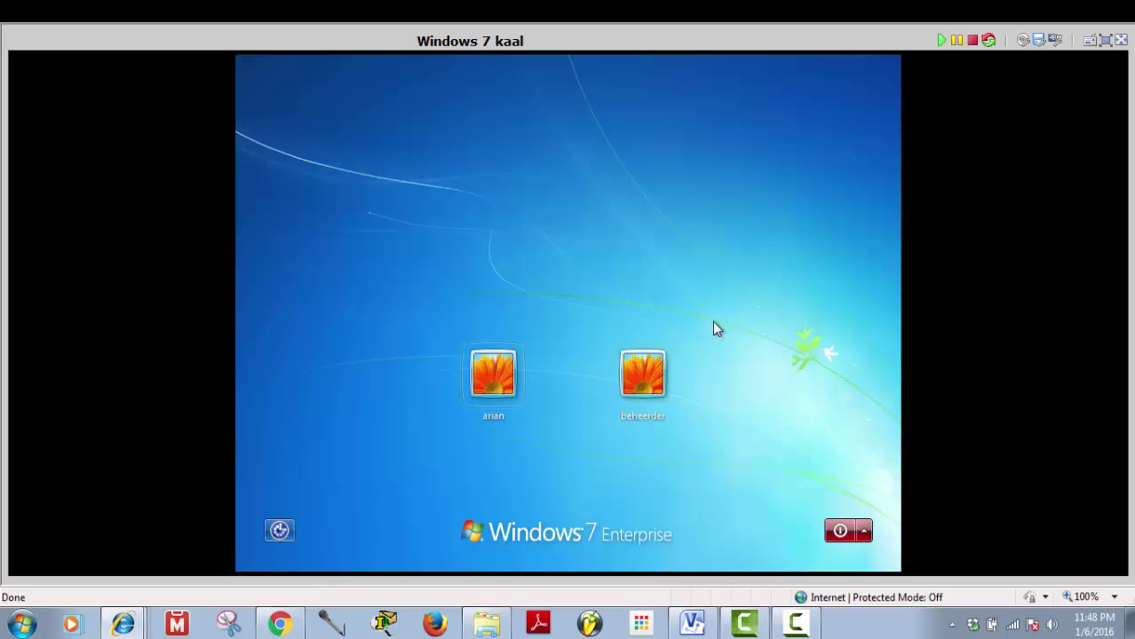
click(659, 380)
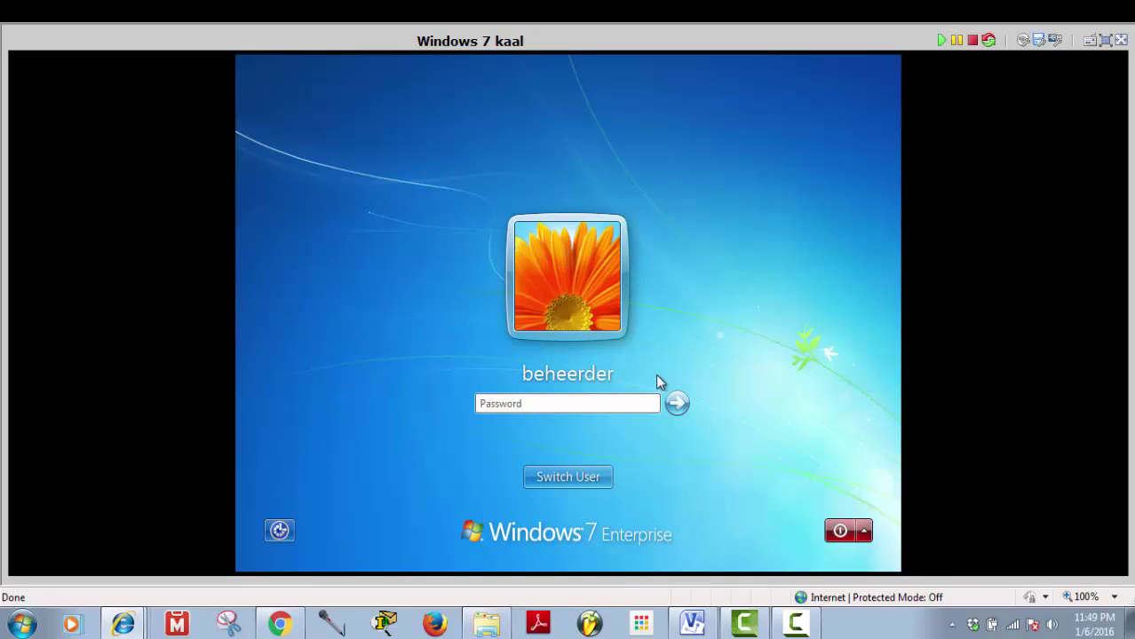
text(********)
key(Return)
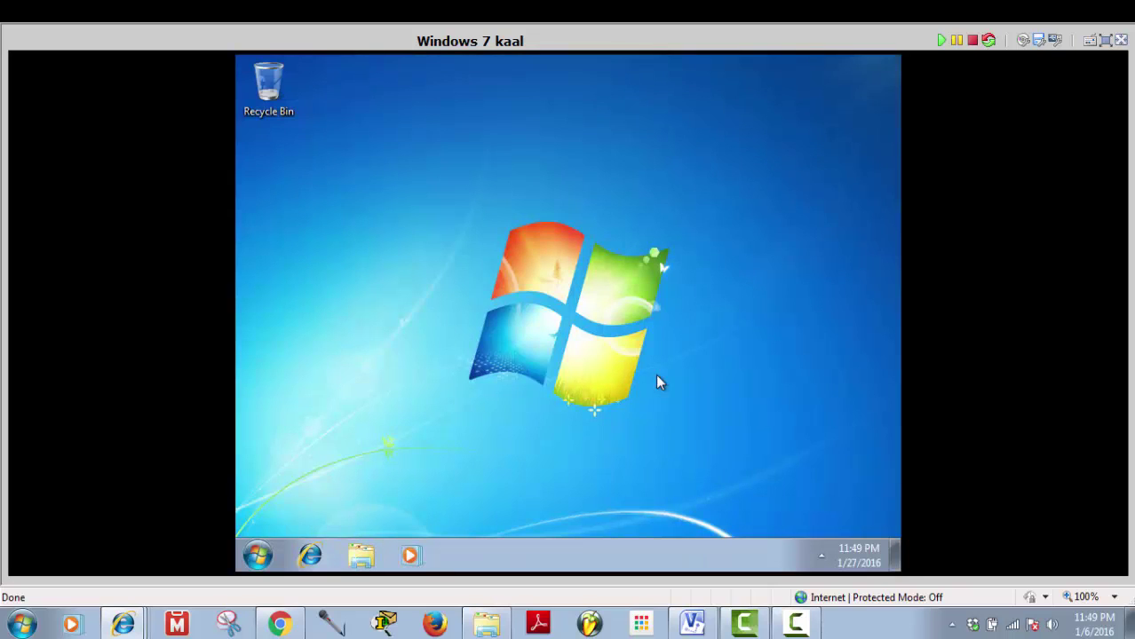
Check the tray's hidden icons, then show the network connections list with the VPN.
click(819, 557)
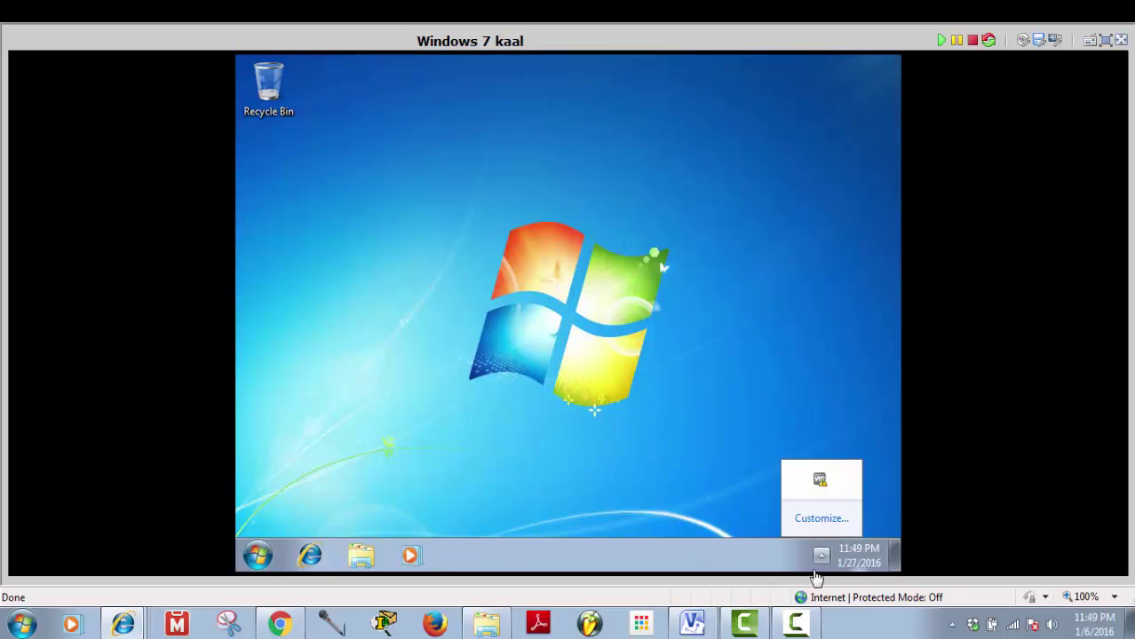
click(660, 371)
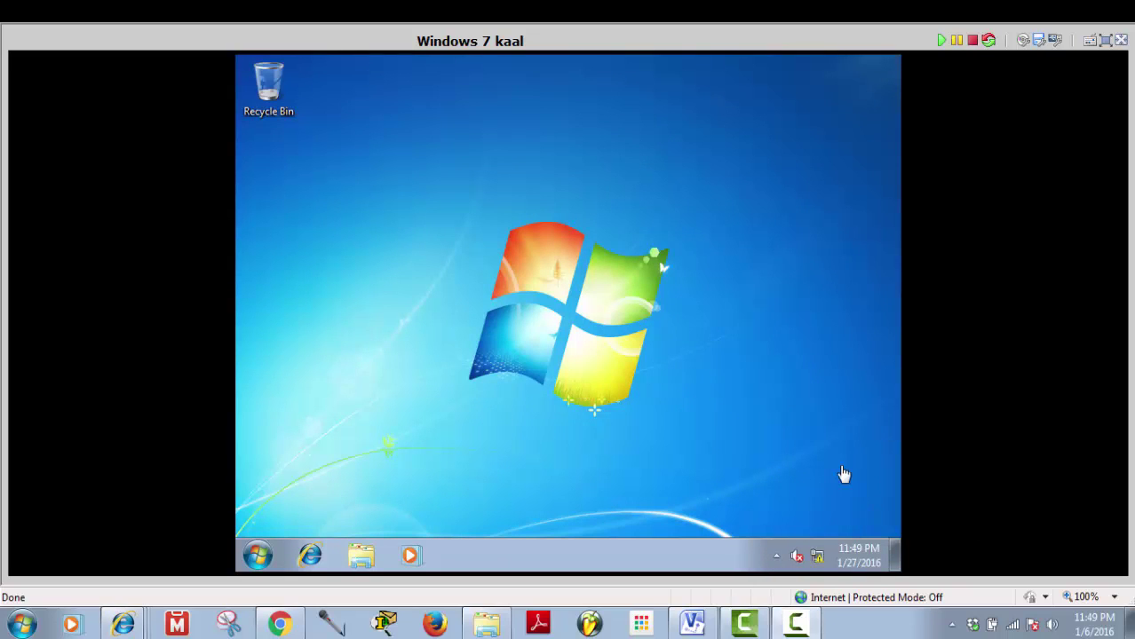
click(821, 557)
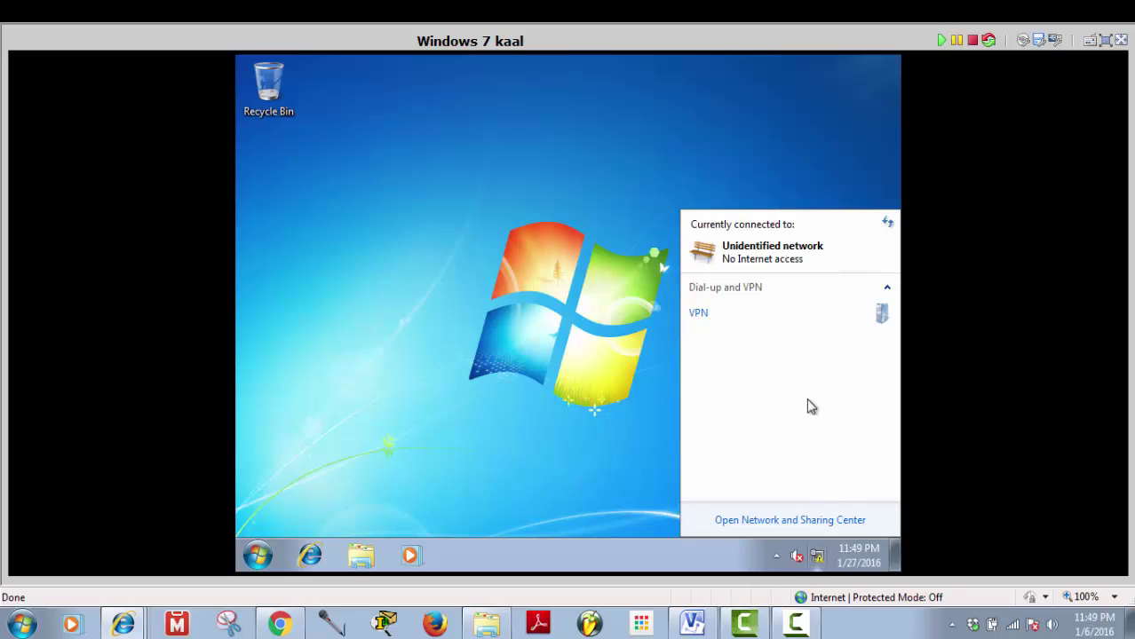
Set the VPN connection's security type to Automatic.
right_click(770, 314)
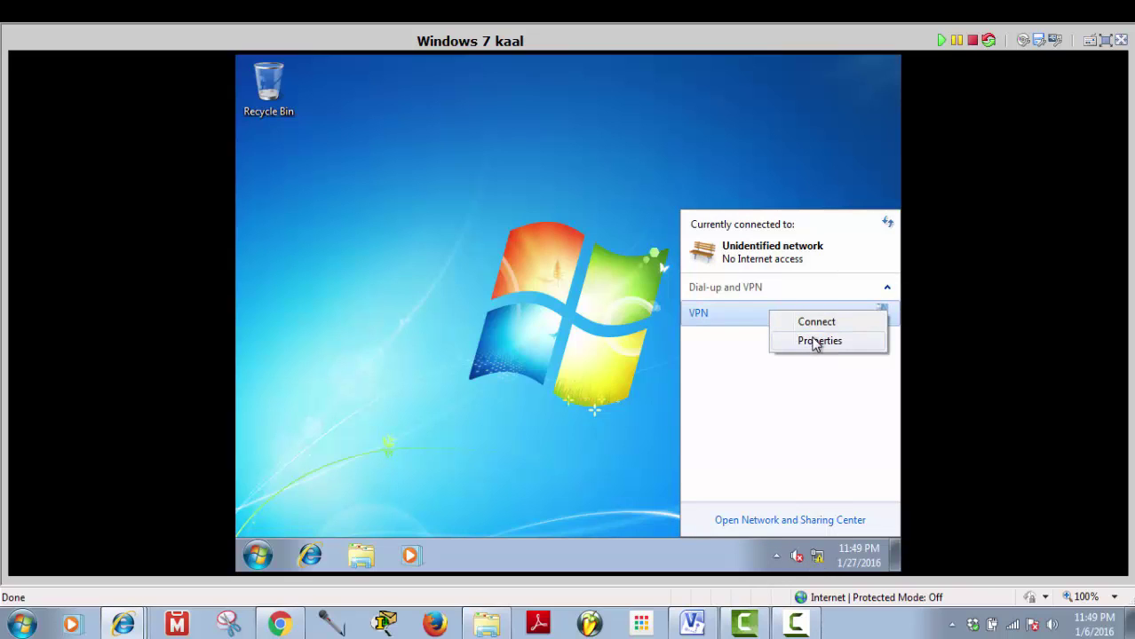
click(817, 341)
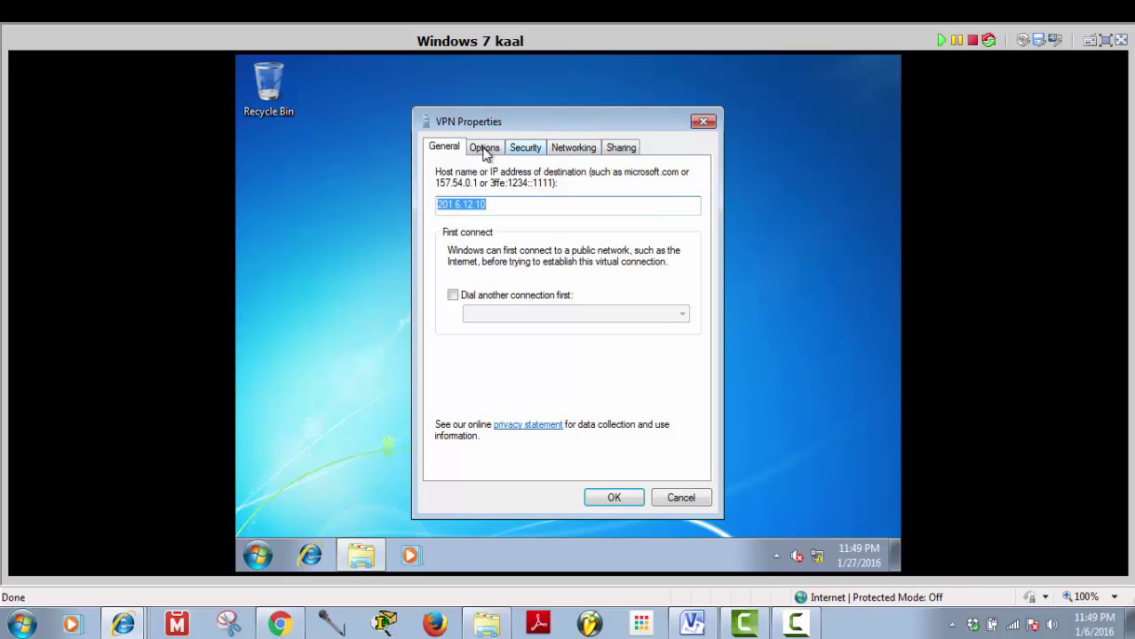
click(537, 148)
click(548, 186)
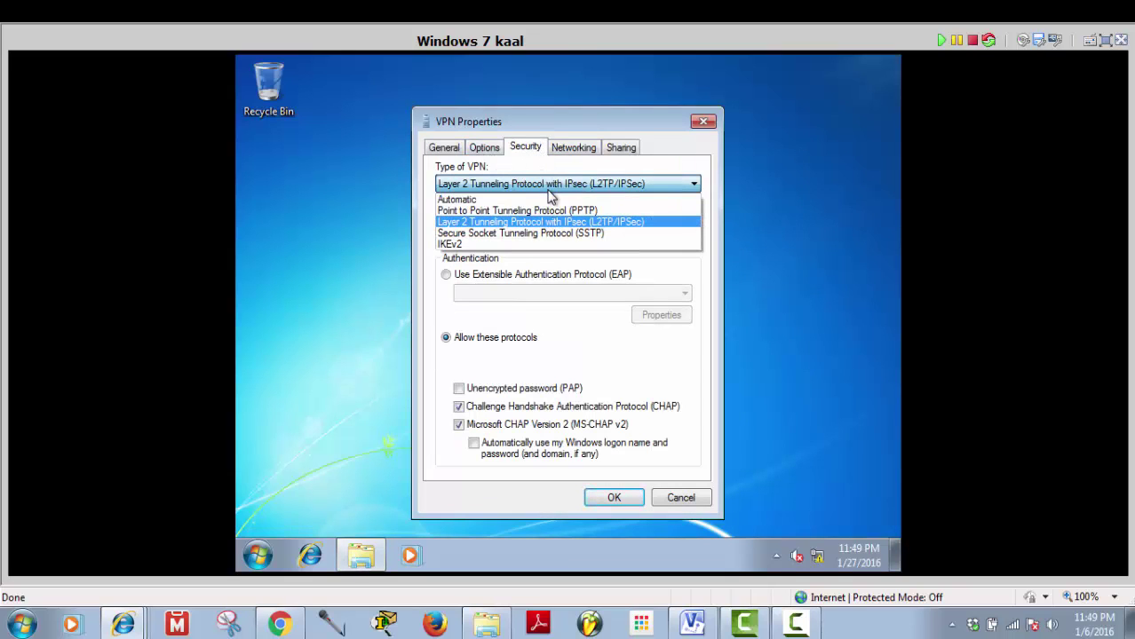
click(472, 201)
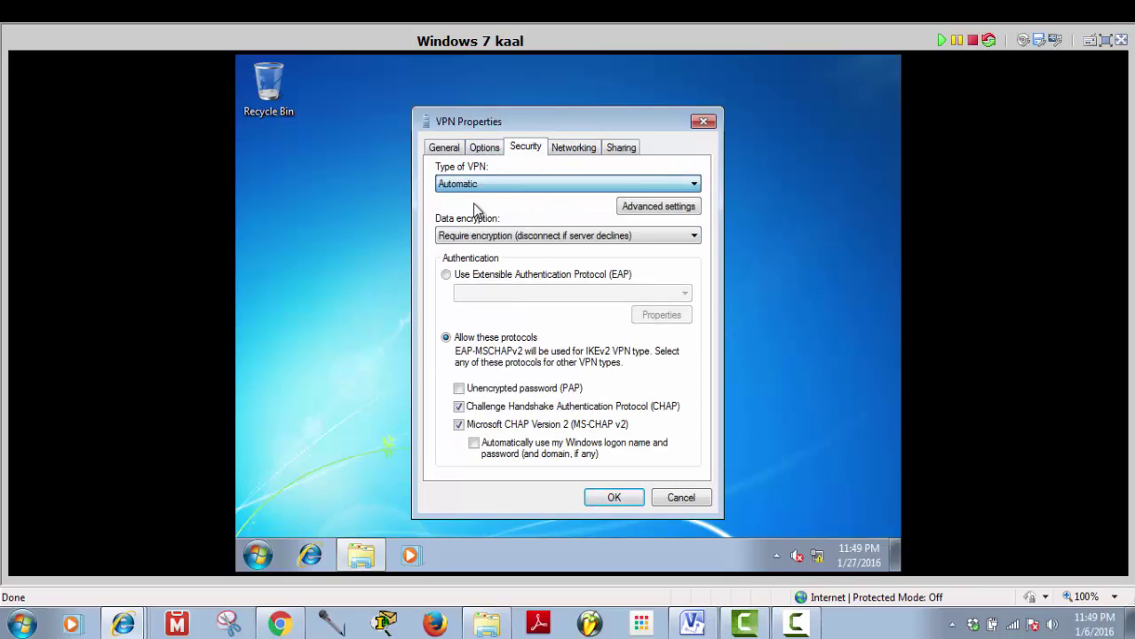
click(615, 497)
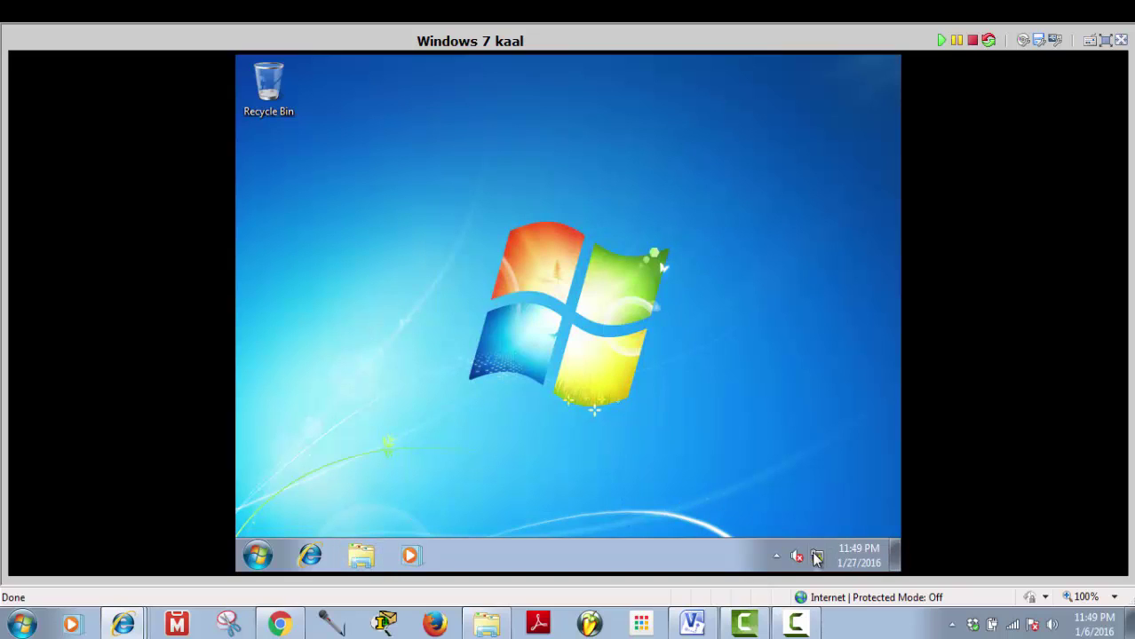
Connect the VPN with saved credentials, which fails with Error 800.
click(817, 557)
click(822, 320)
click(855, 341)
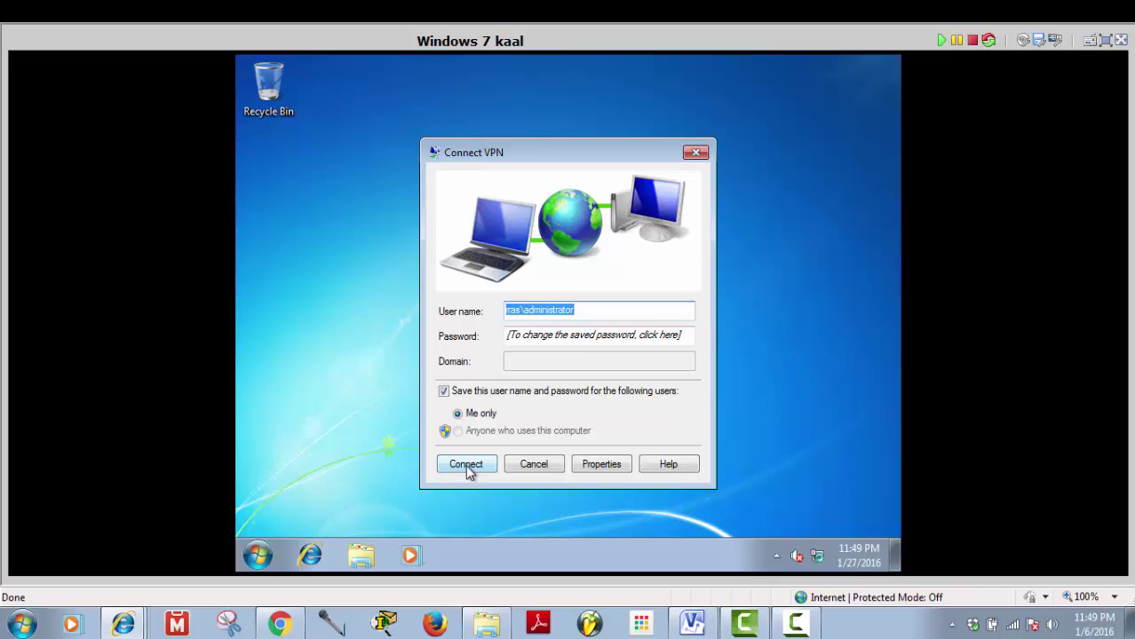
click(466, 465)
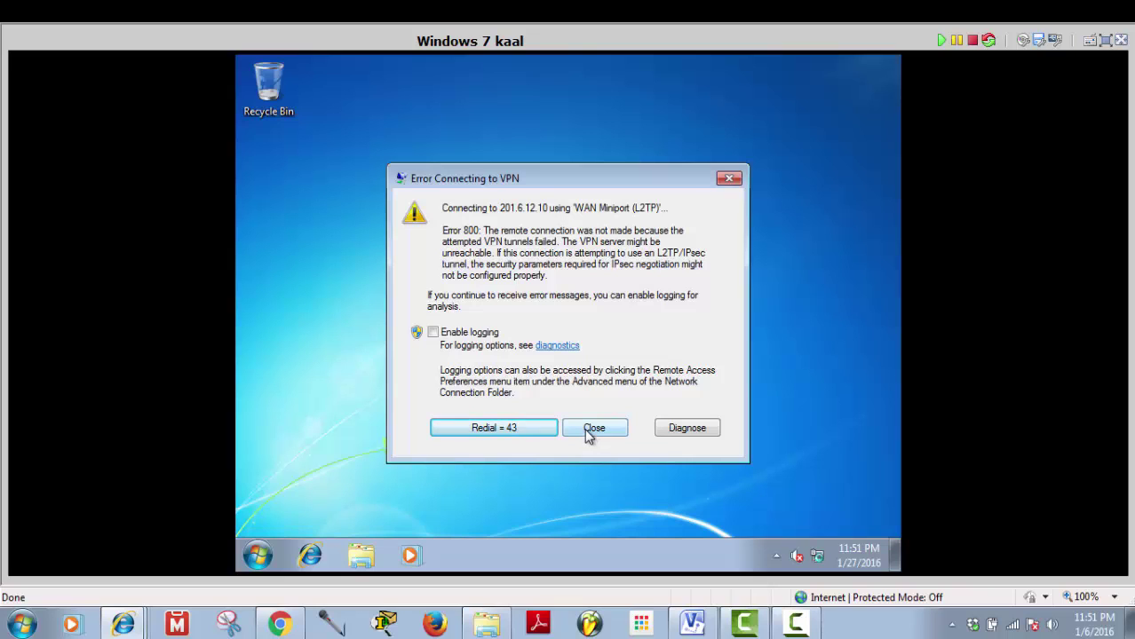
Dismiss the Error 800 message and change the VPN type to PPTP.
click(586, 428)
click(817, 557)
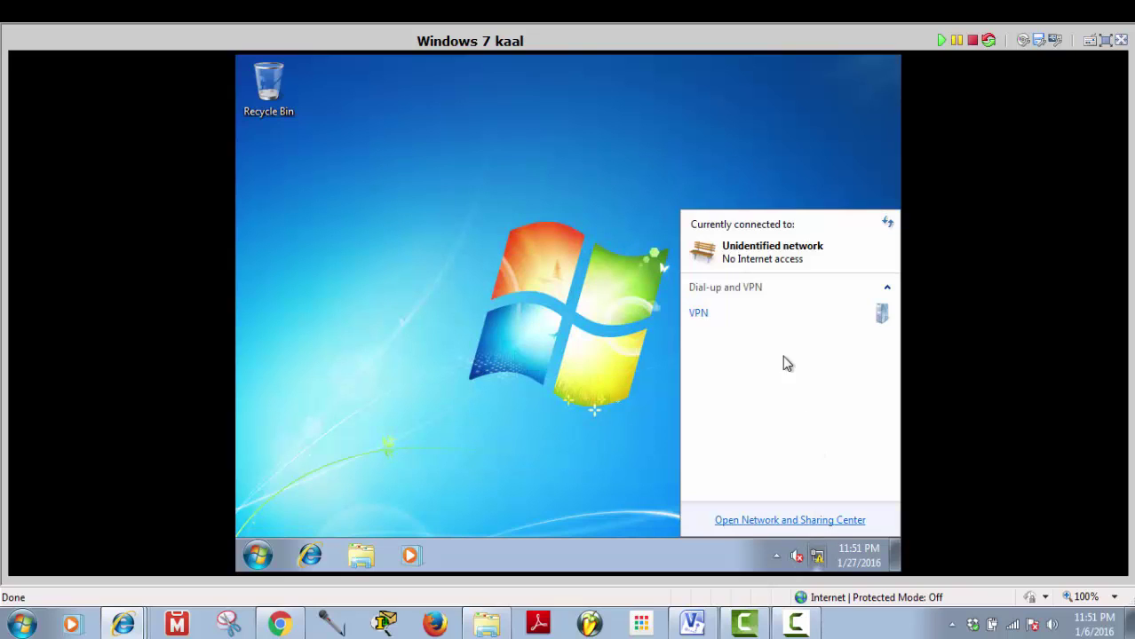
right_click(734, 313)
click(759, 343)
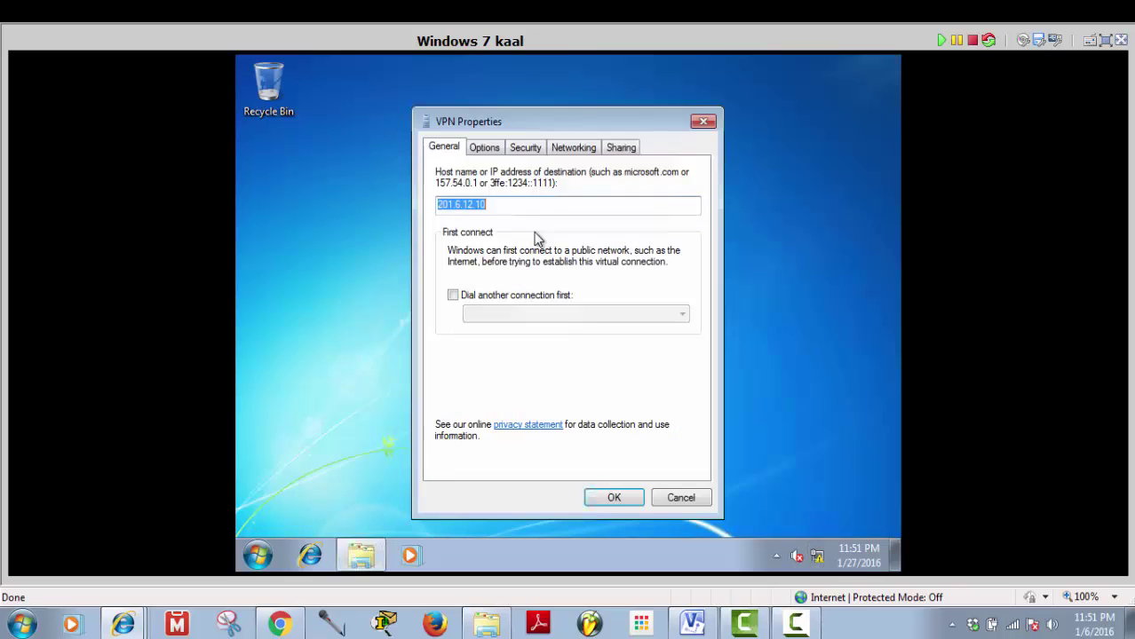
click(536, 149)
click(558, 185)
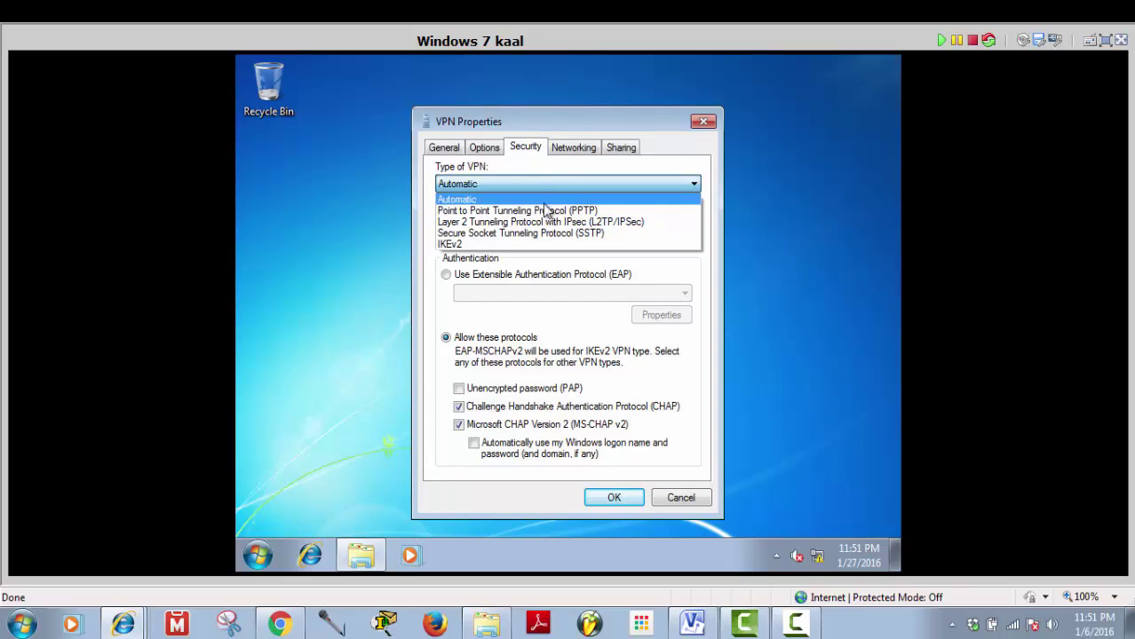
click(544, 214)
click(612, 500)
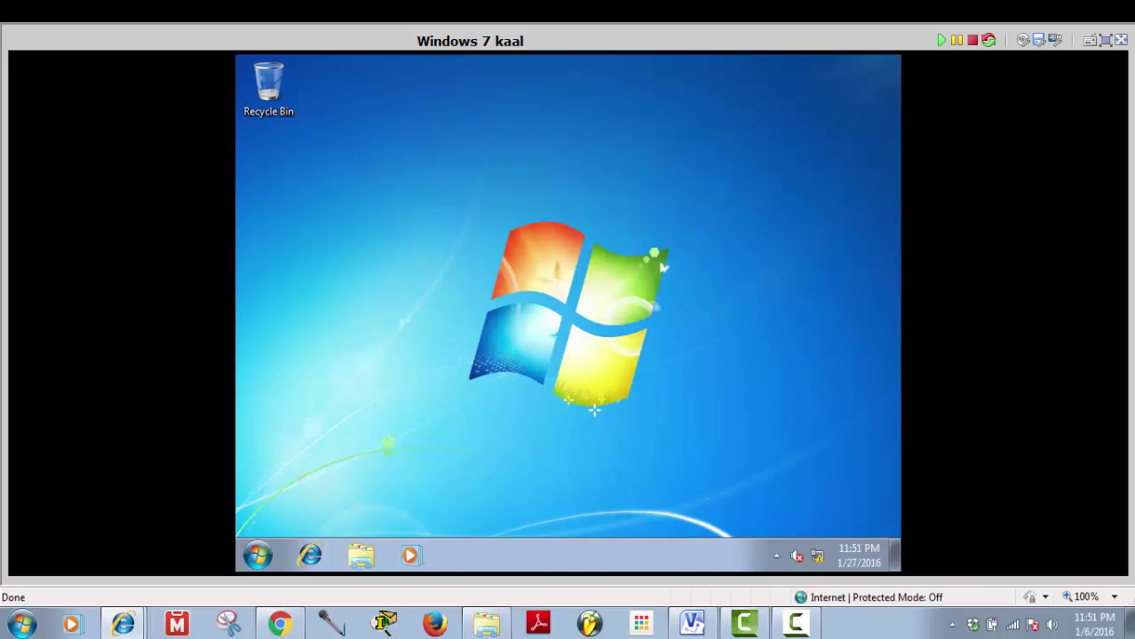
Retry the VPN connection over PPTP, which is refused with Error 812.
click(817, 557)
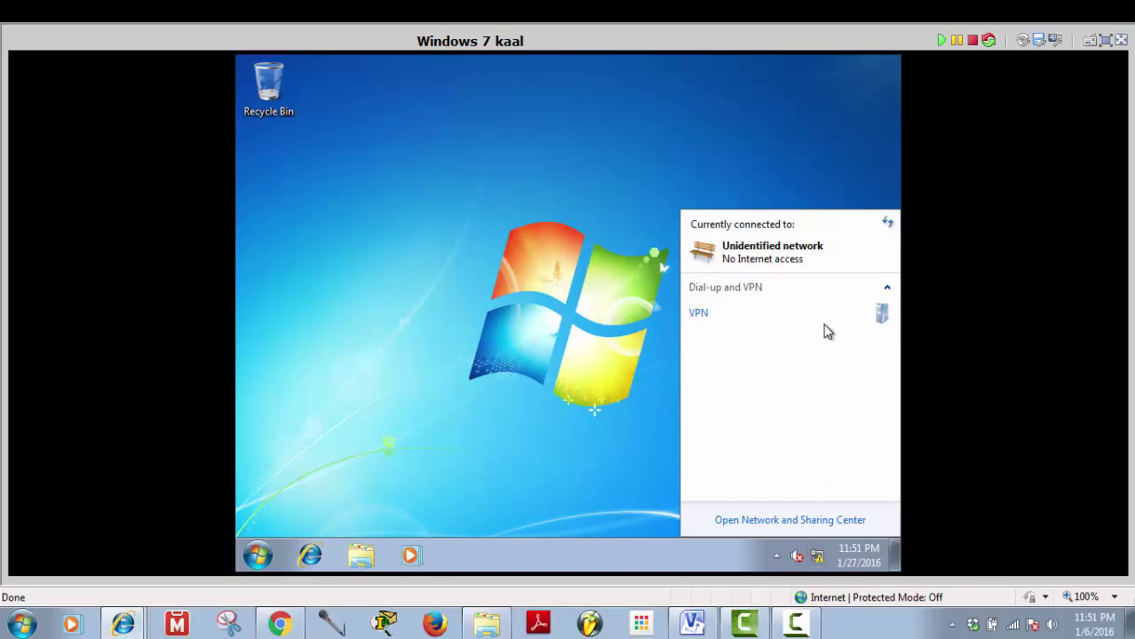
click(824, 326)
click(859, 337)
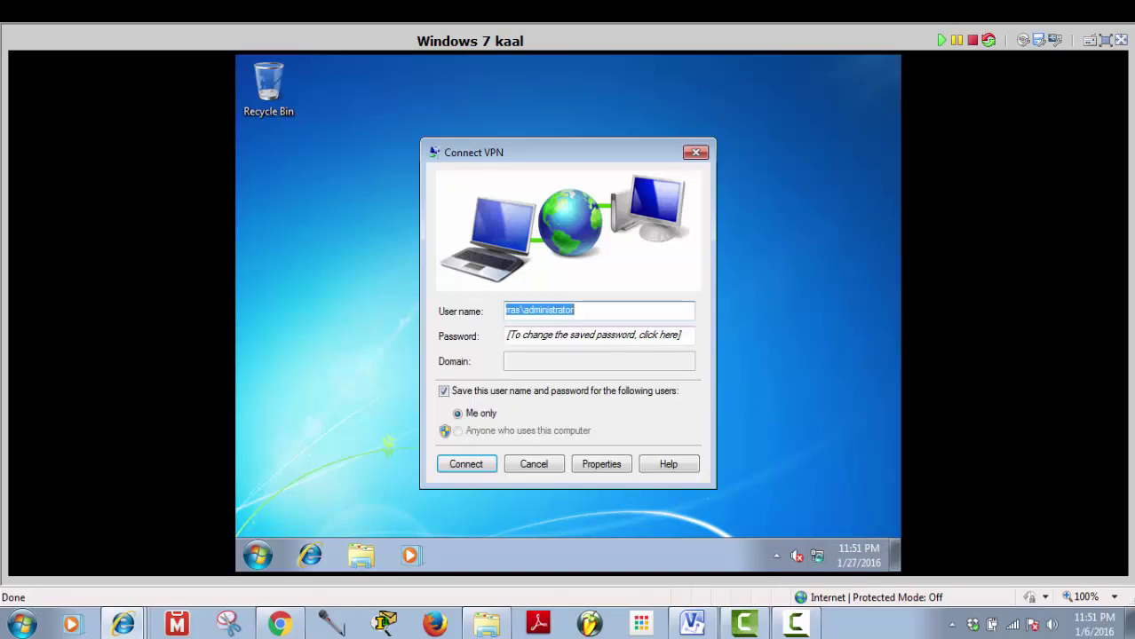
click(486, 468)
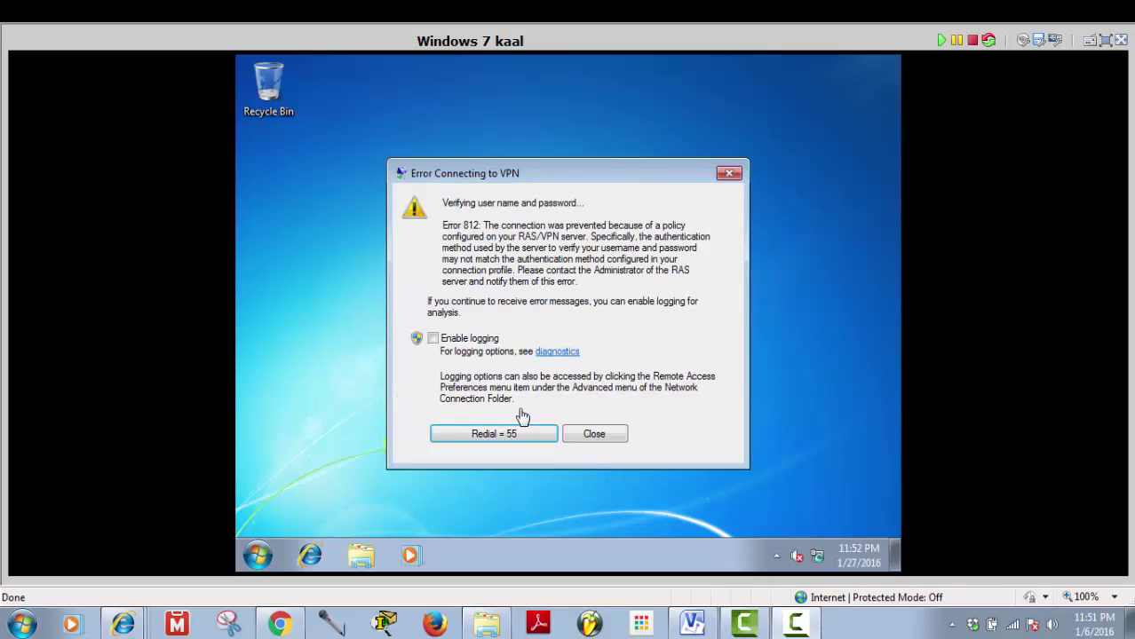
Dismiss the Error 812 message and briefly open and close the Network and Sharing Center.
click(598, 435)
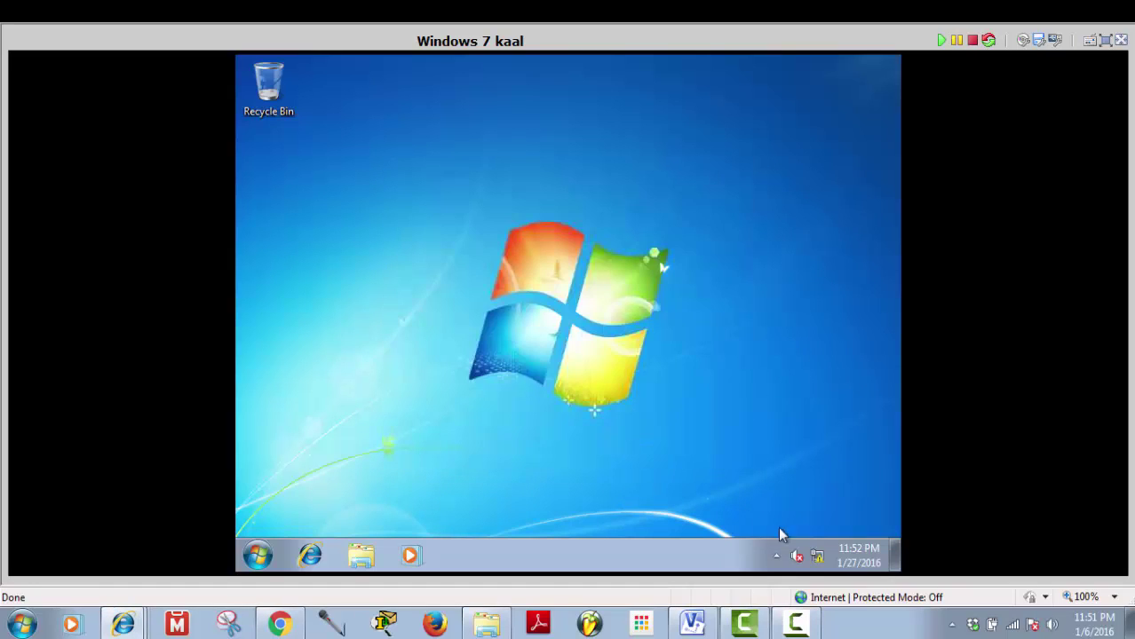
click(821, 556)
click(778, 523)
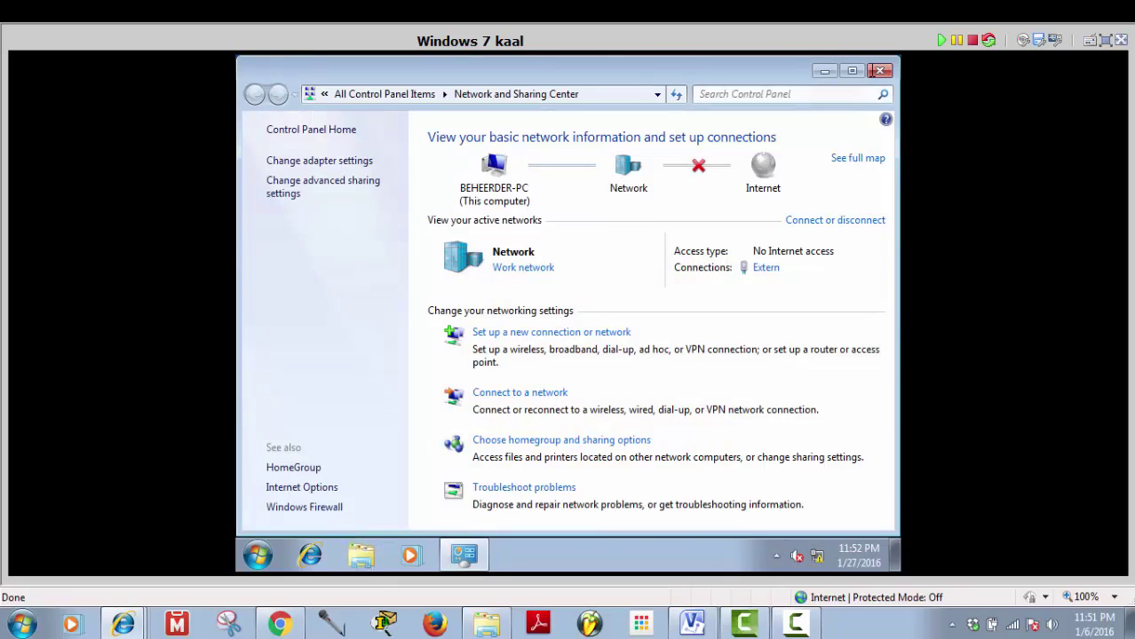
click(879, 70)
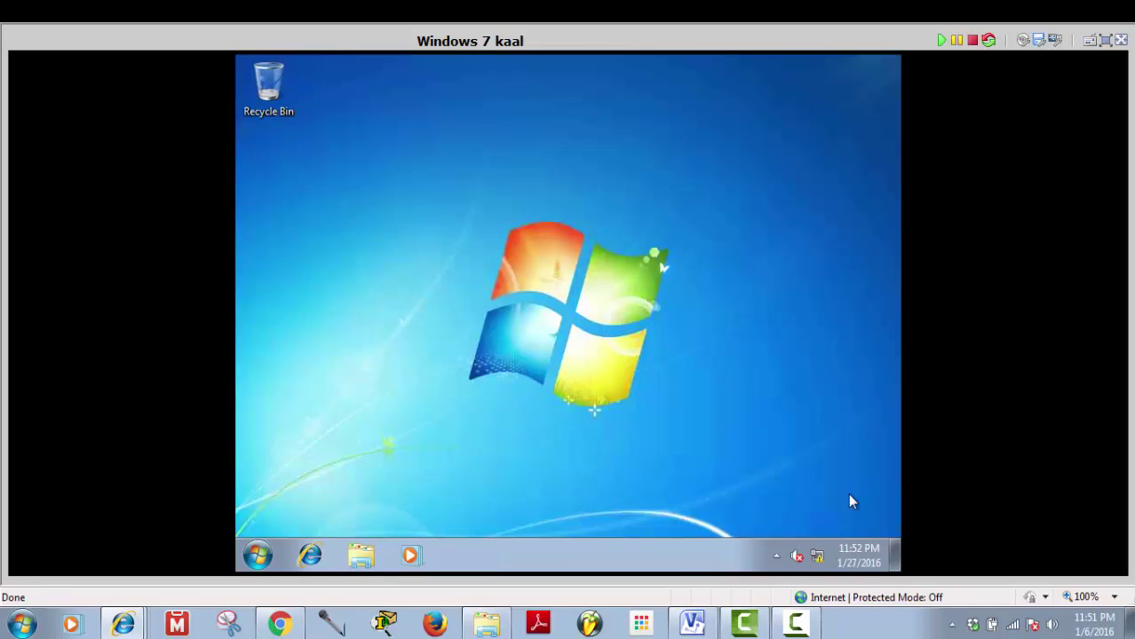
Change the VPN type to Layer 2 Tunneling Protocol with IPsec (L2TP/IPSec).
right_click(816, 556)
click(816, 557)
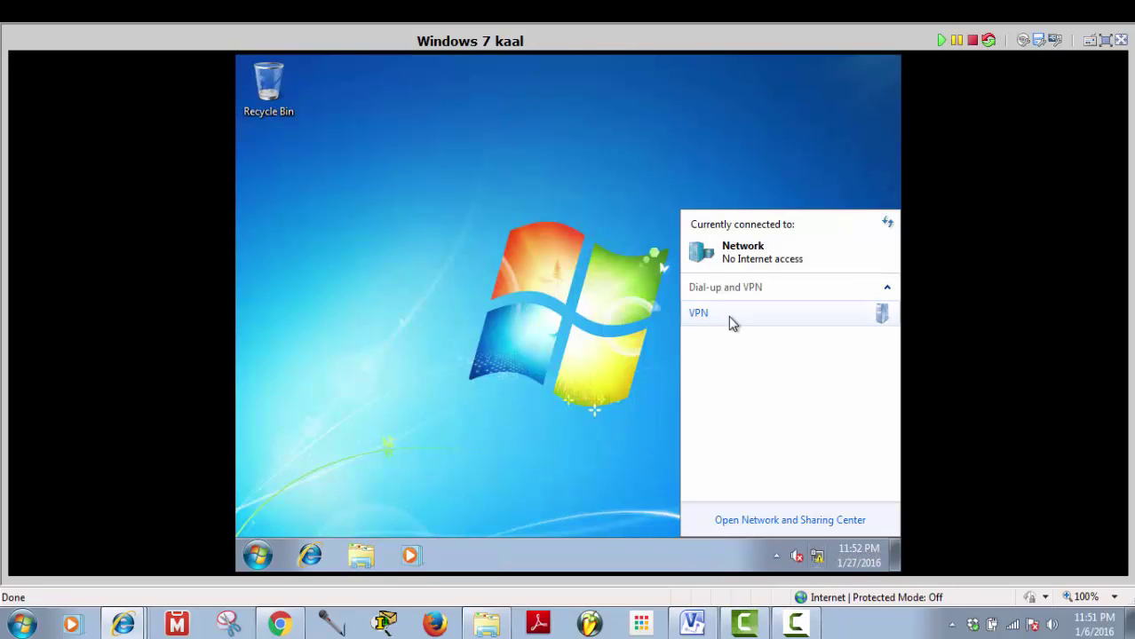
right_click(728, 315)
click(759, 348)
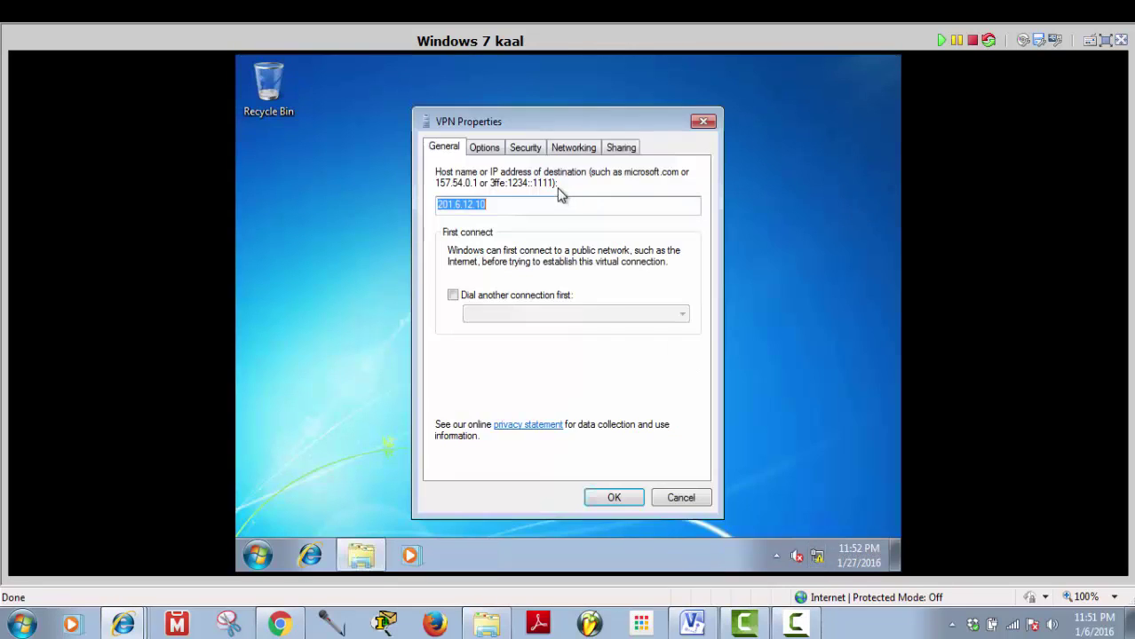
click(521, 147)
click(494, 185)
click(497, 218)
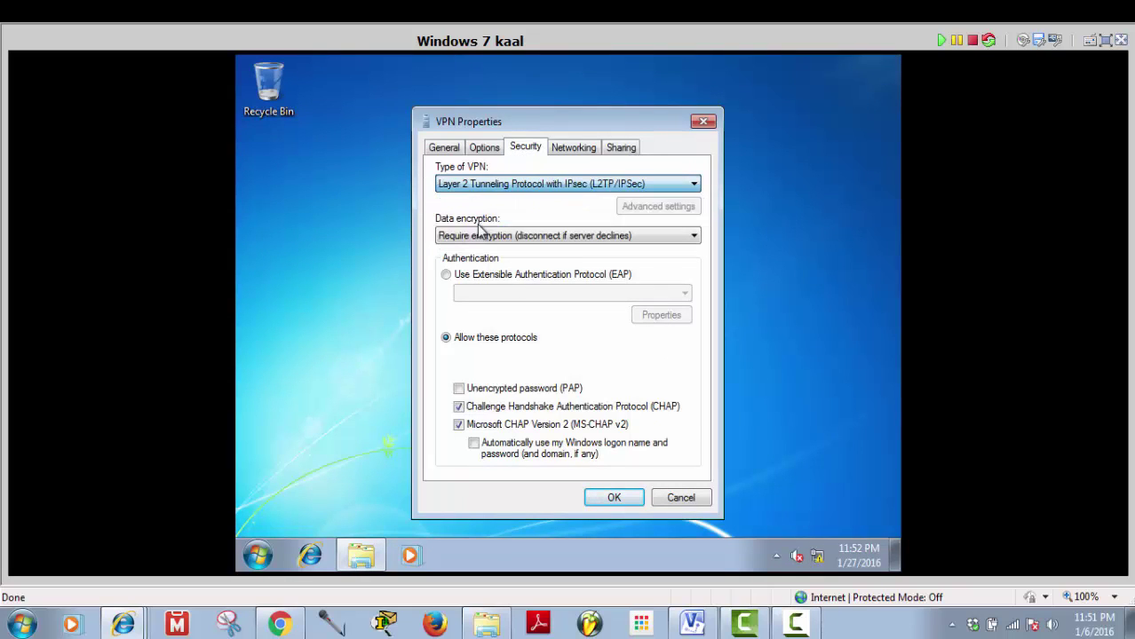
click(611, 498)
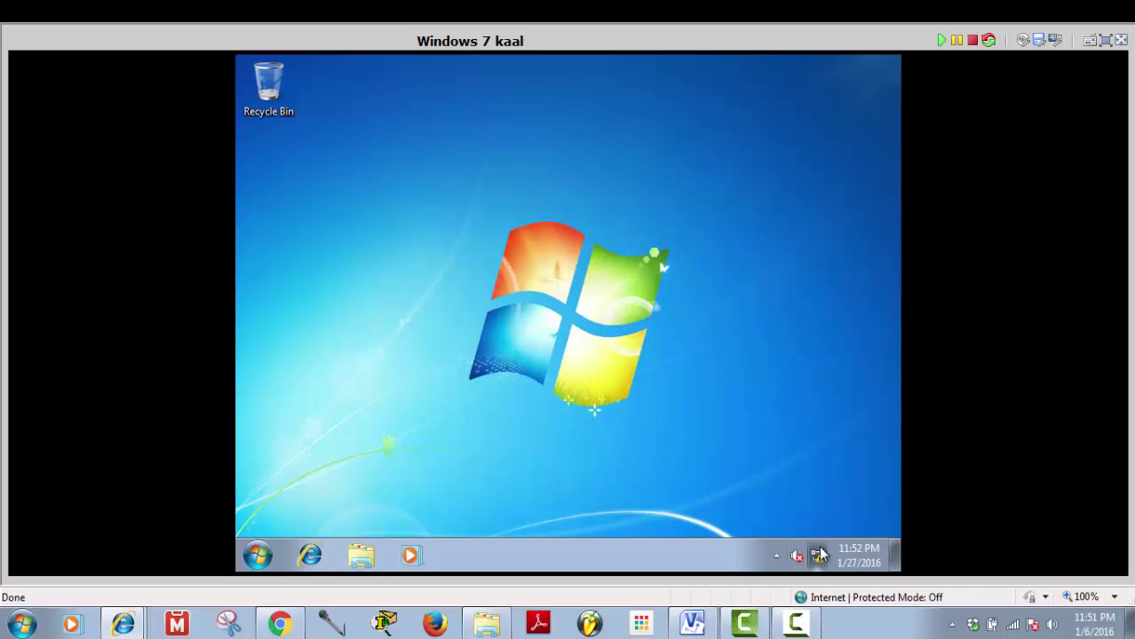
Connect the VPN over L2TP/IPSec until it shows Connected.
click(816, 555)
click(850, 327)
click(856, 339)
click(468, 464)
Review the connected VPN's status details: L2TP, MS CHAP V2, IPsec AES 128.
click(816, 557)
right_click(693, 318)
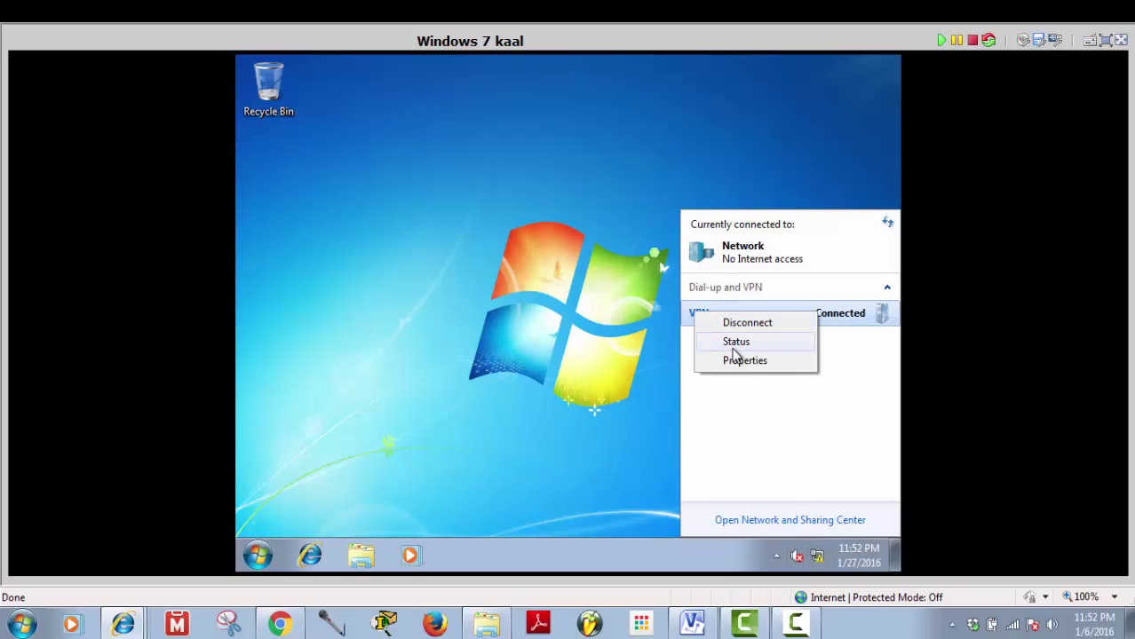
click(735, 348)
click(482, 159)
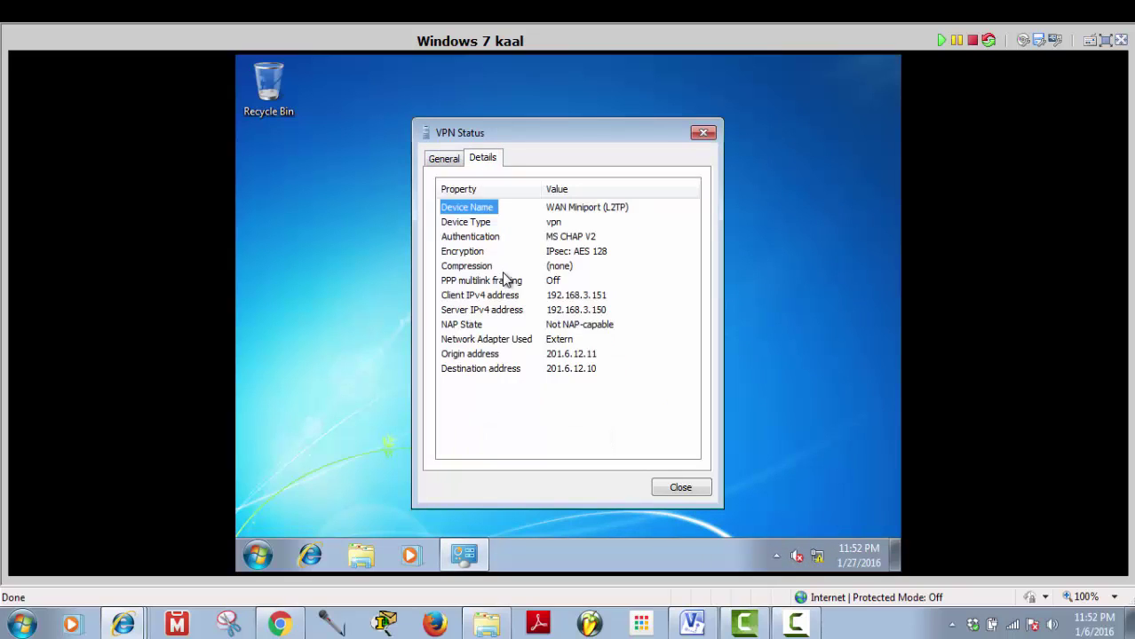
click(677, 488)
Check the VPN type in the connection's security settings and close without changes.
click(814, 559)
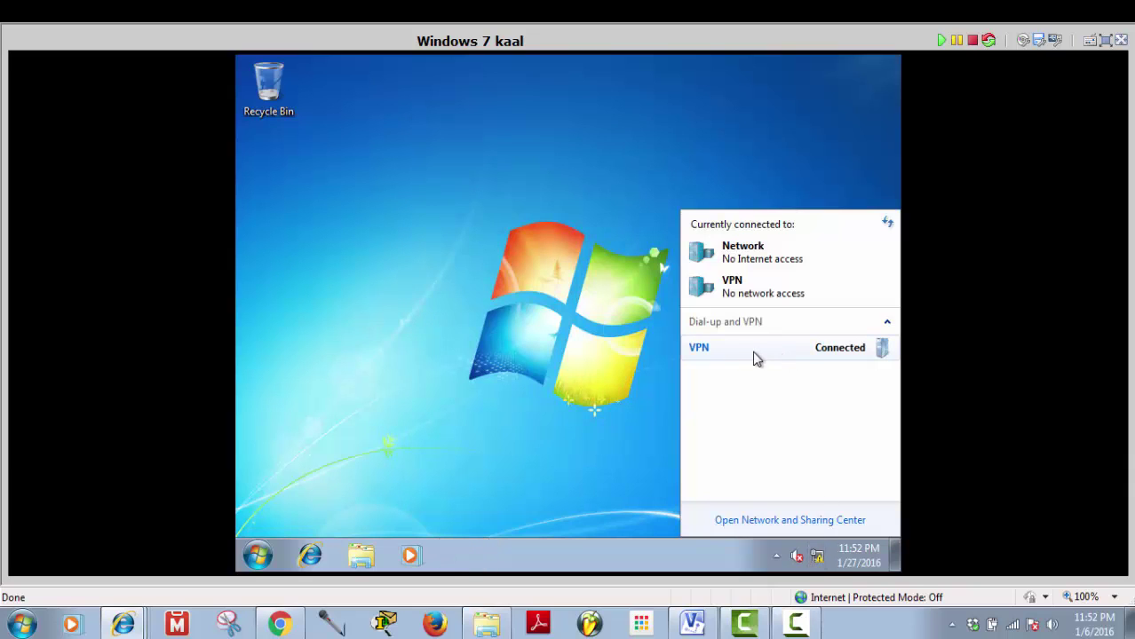
right_click(748, 359)
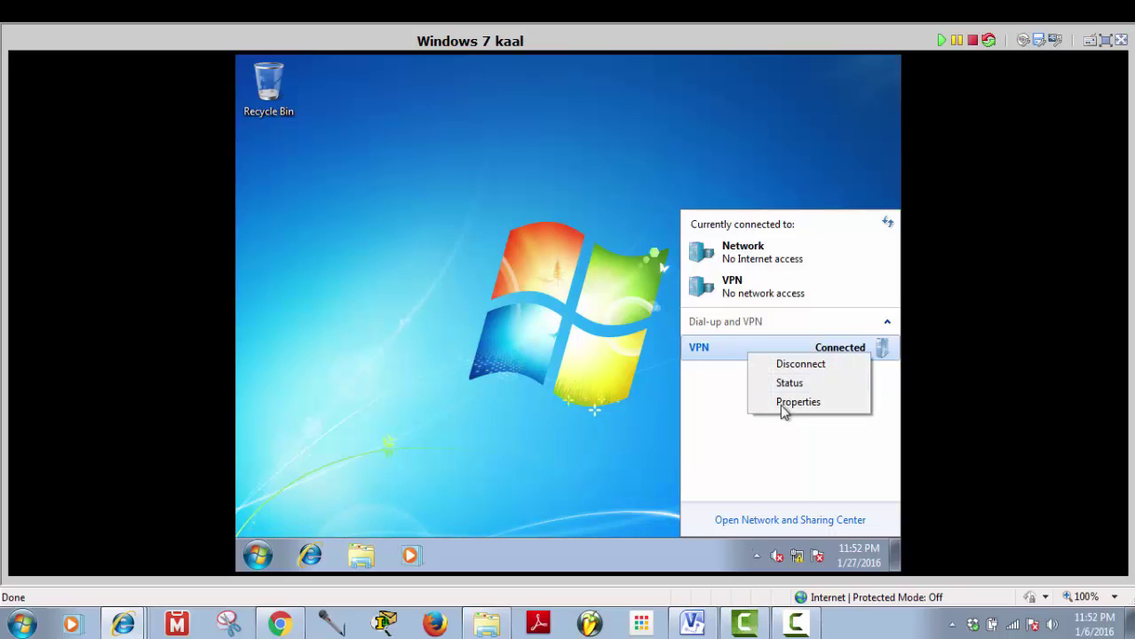
click(779, 401)
click(535, 151)
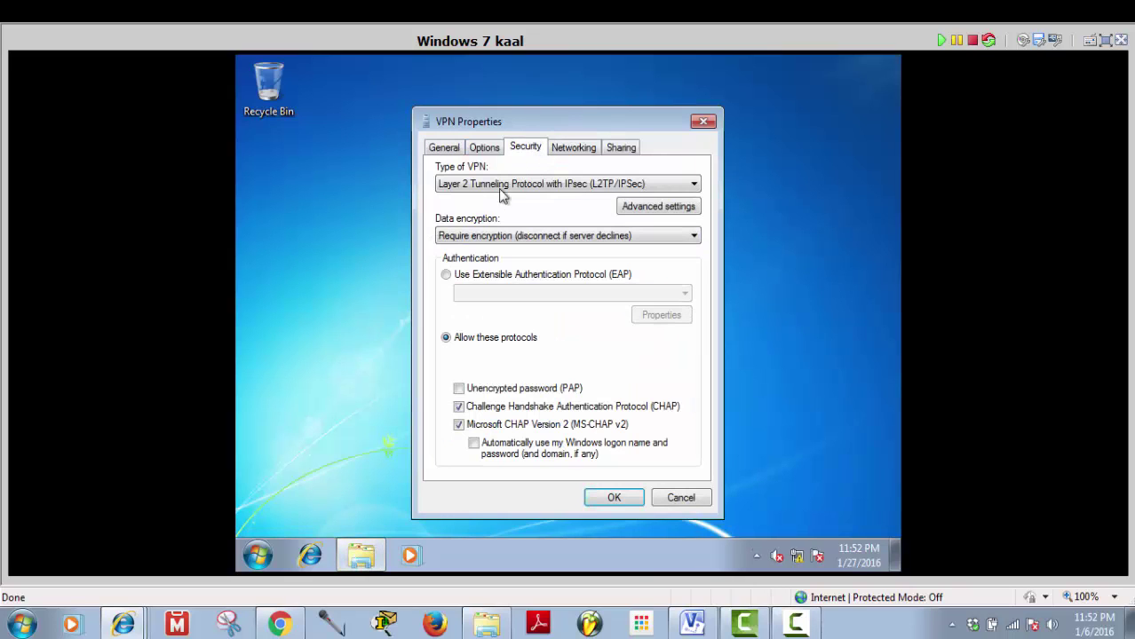
click(530, 186)
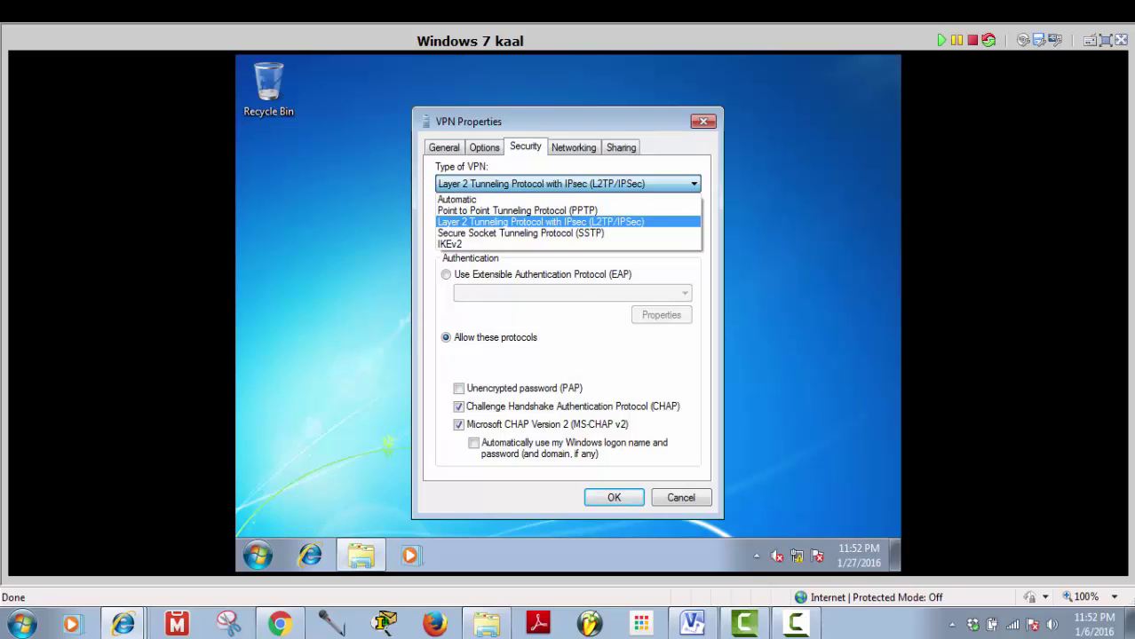
key(Escape)
key(Escape)
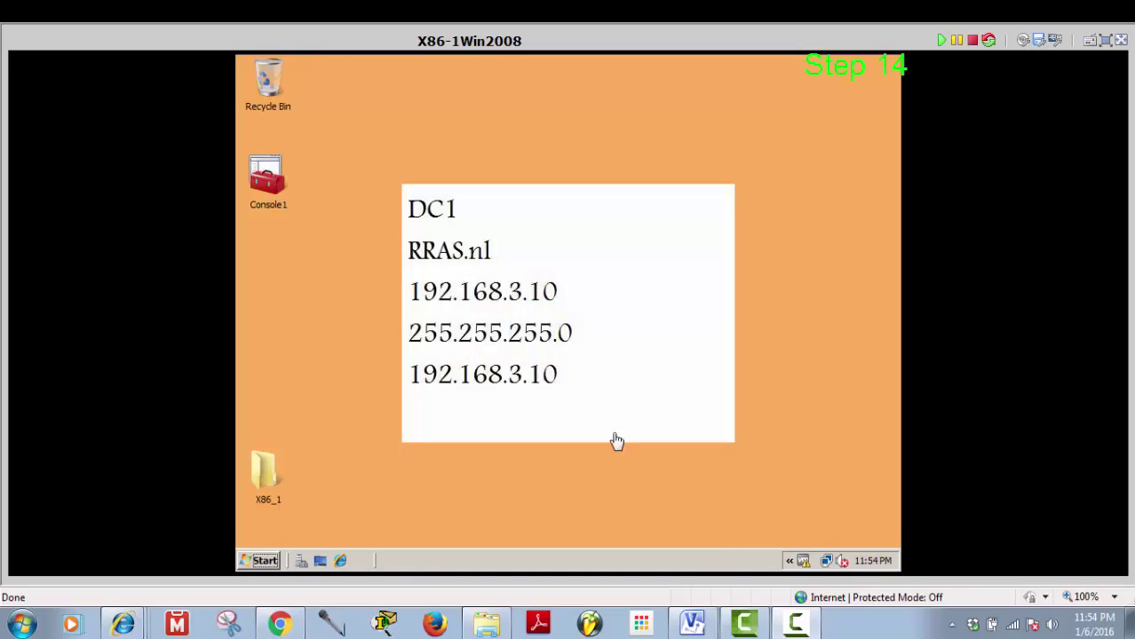
In Server Manager's Add Features wizard, install the Connection Manager Administration Kit feature on DC1.
click(300, 560)
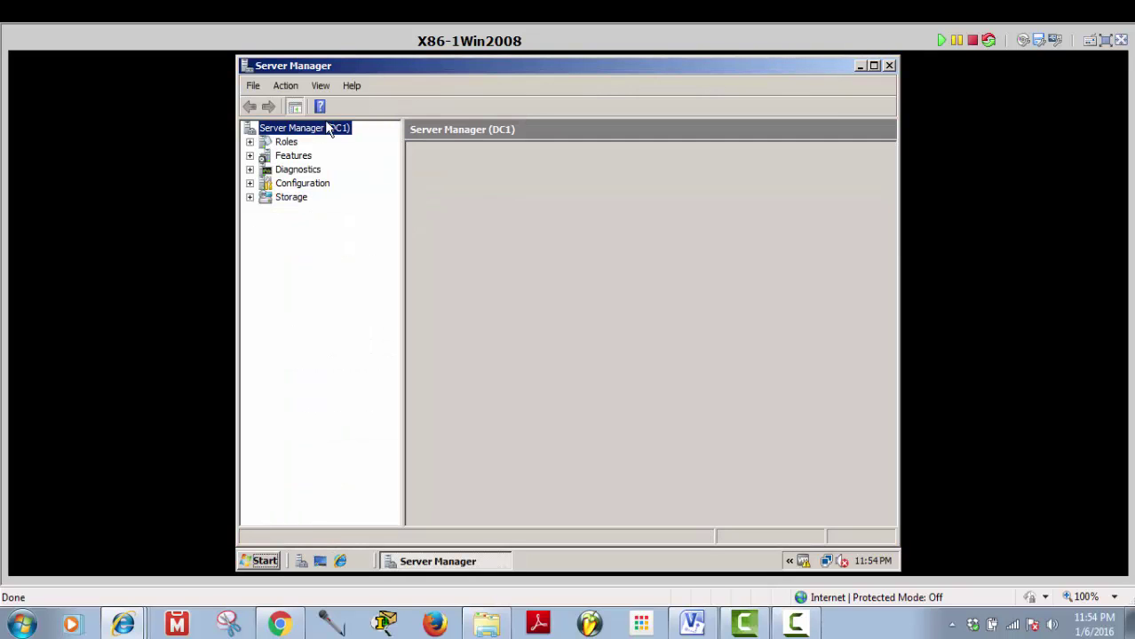
click(281, 157)
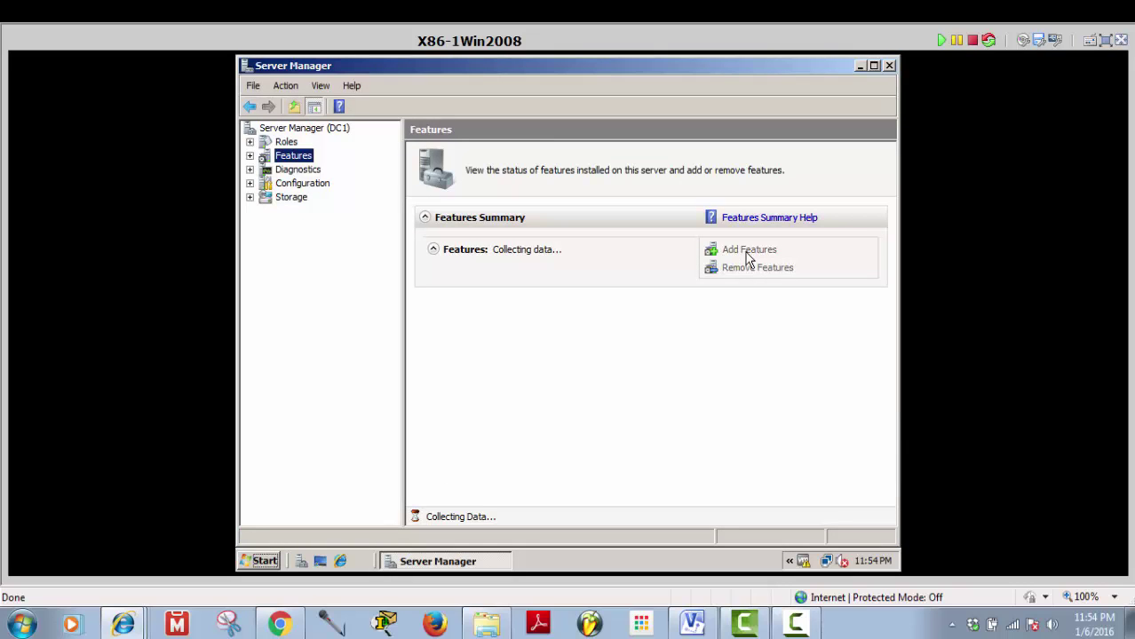
key(alt+Left)
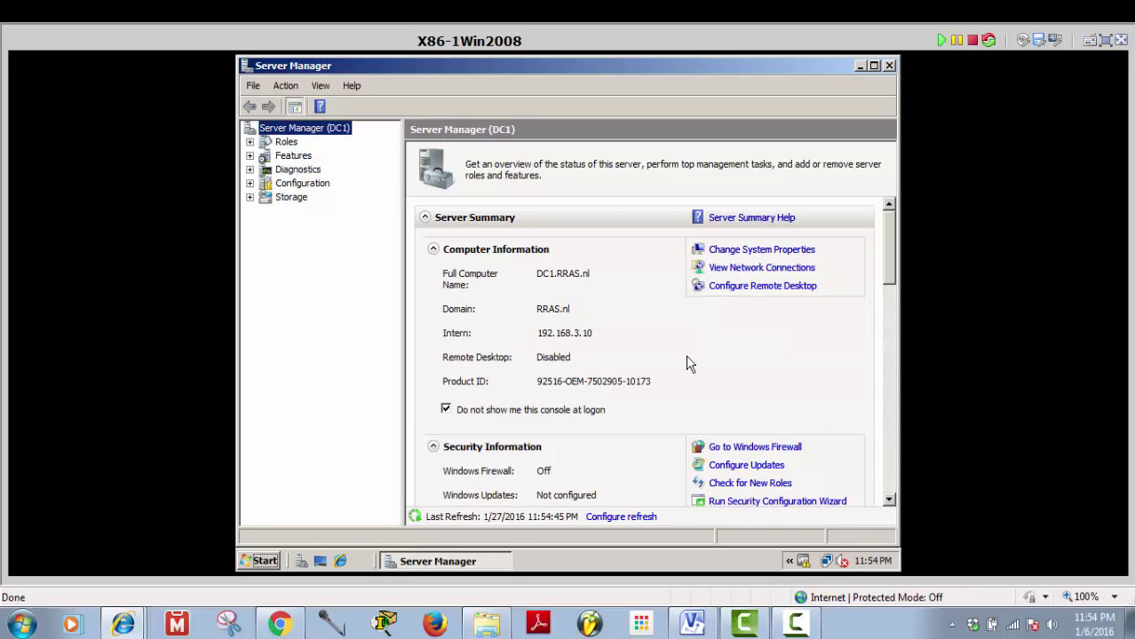
click(296, 156)
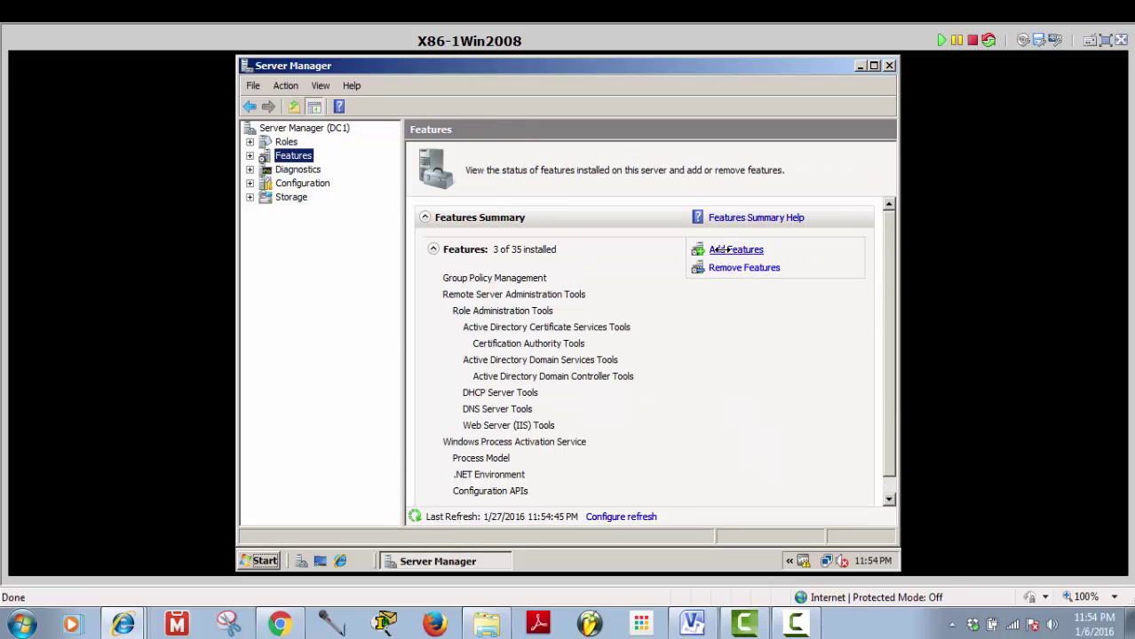
click(723, 252)
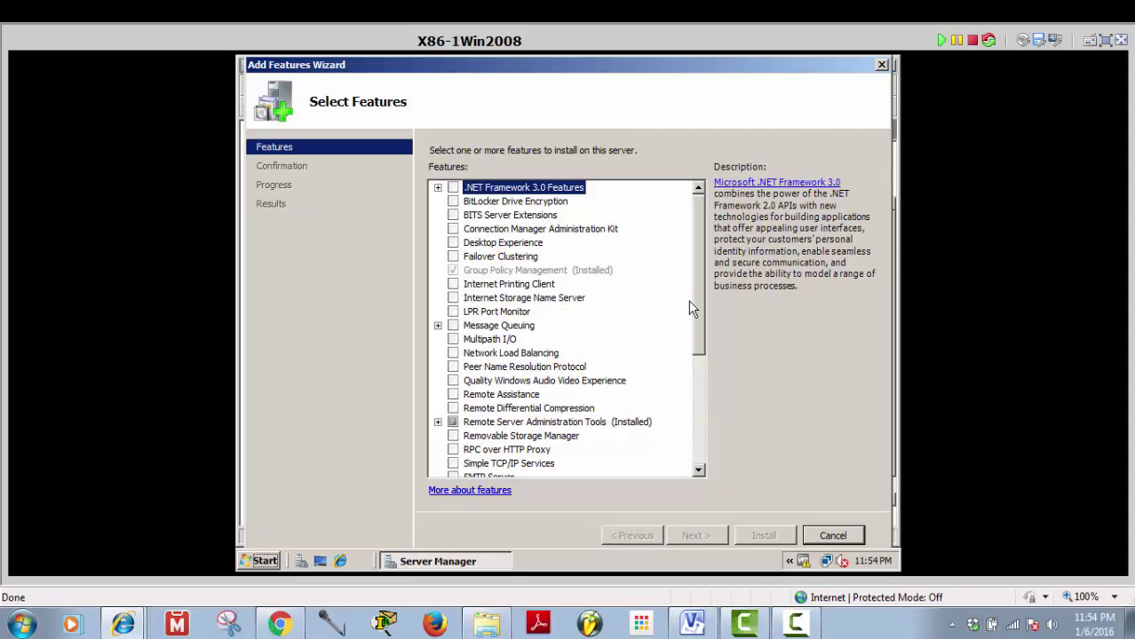
click(453, 229)
click(696, 535)
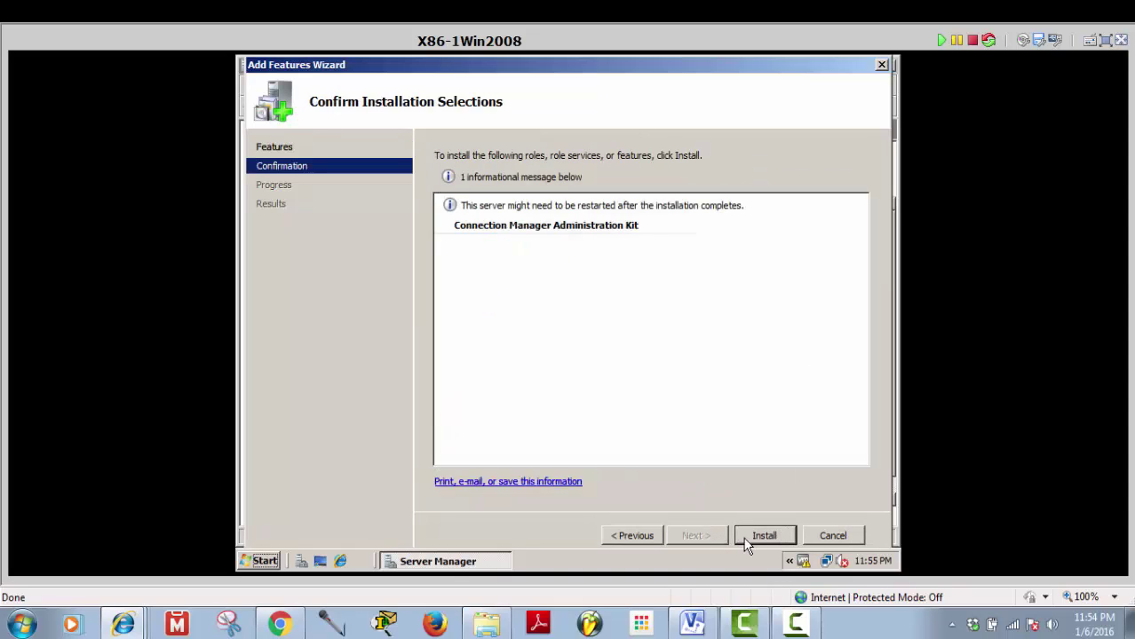
click(746, 540)
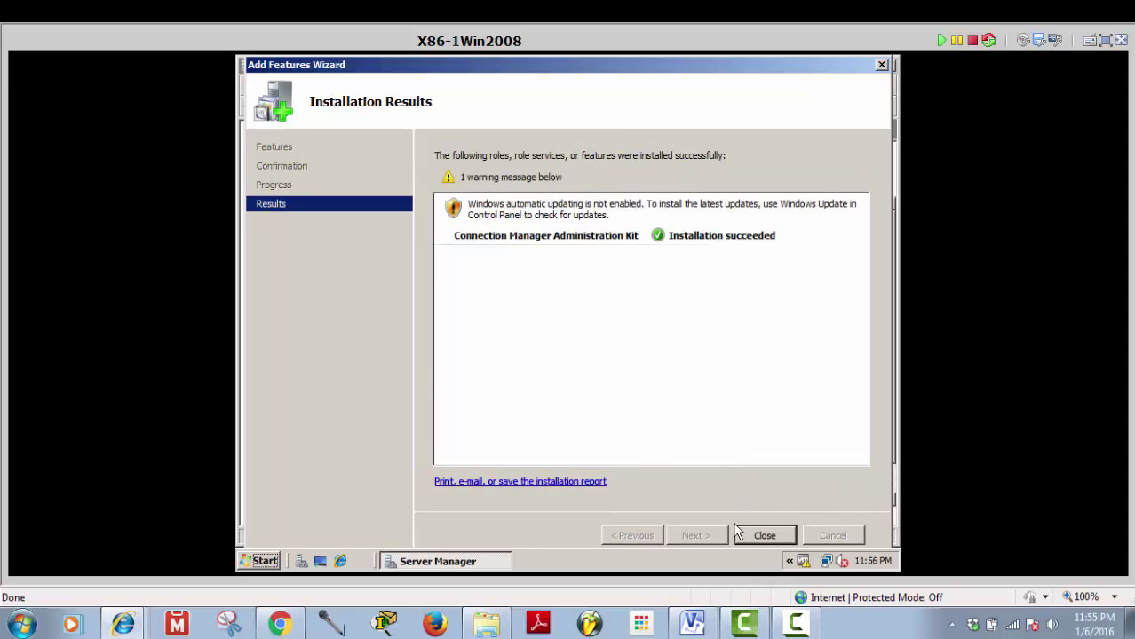
click(762, 537)
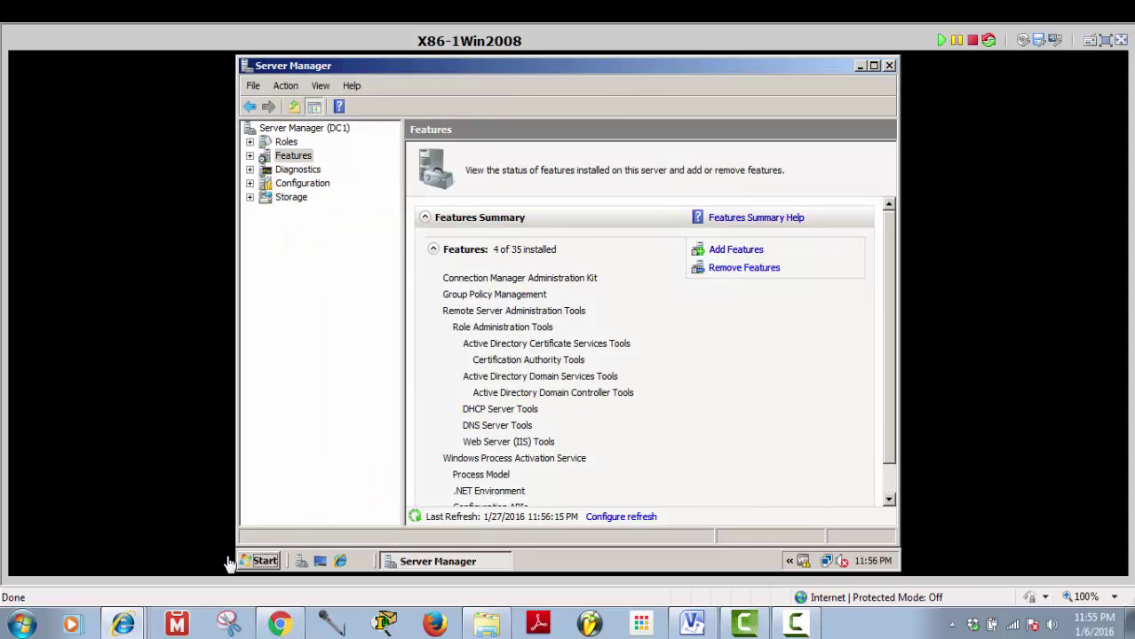
Launch the Connection Manager Administration Kit and start a new Windows Vista profile.
click(253, 563)
click(279, 501)
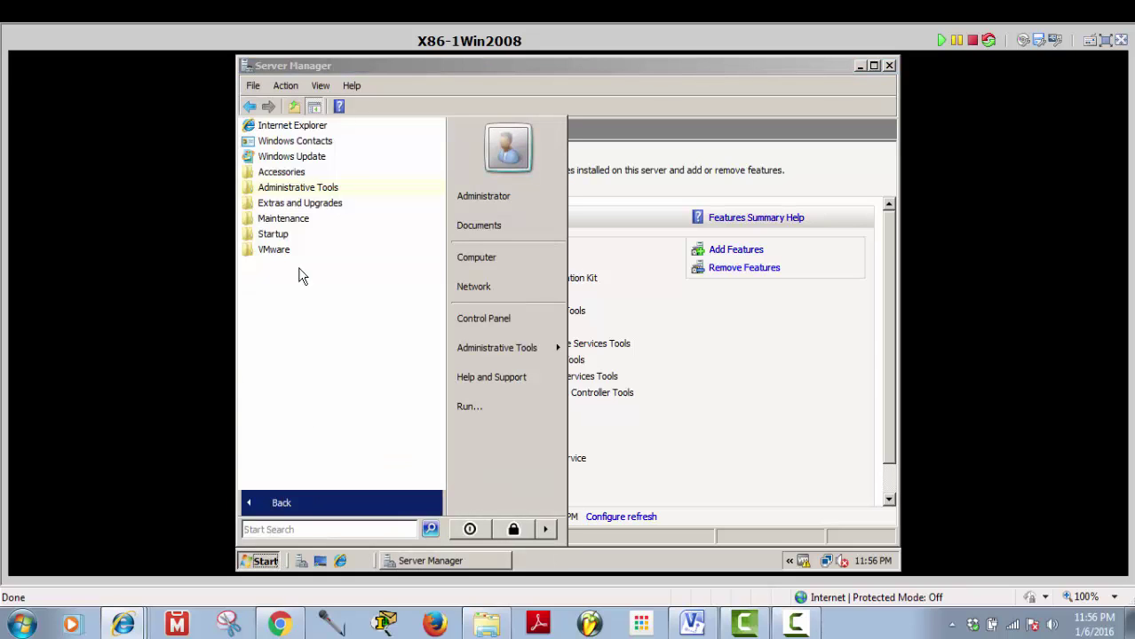
click(323, 193)
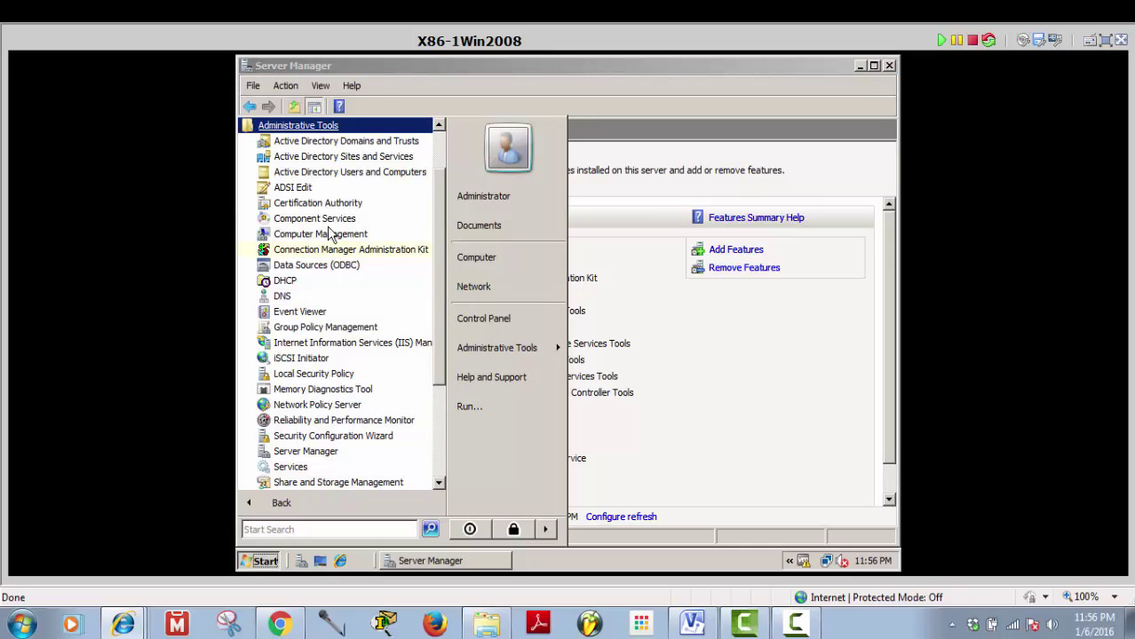
click(331, 256)
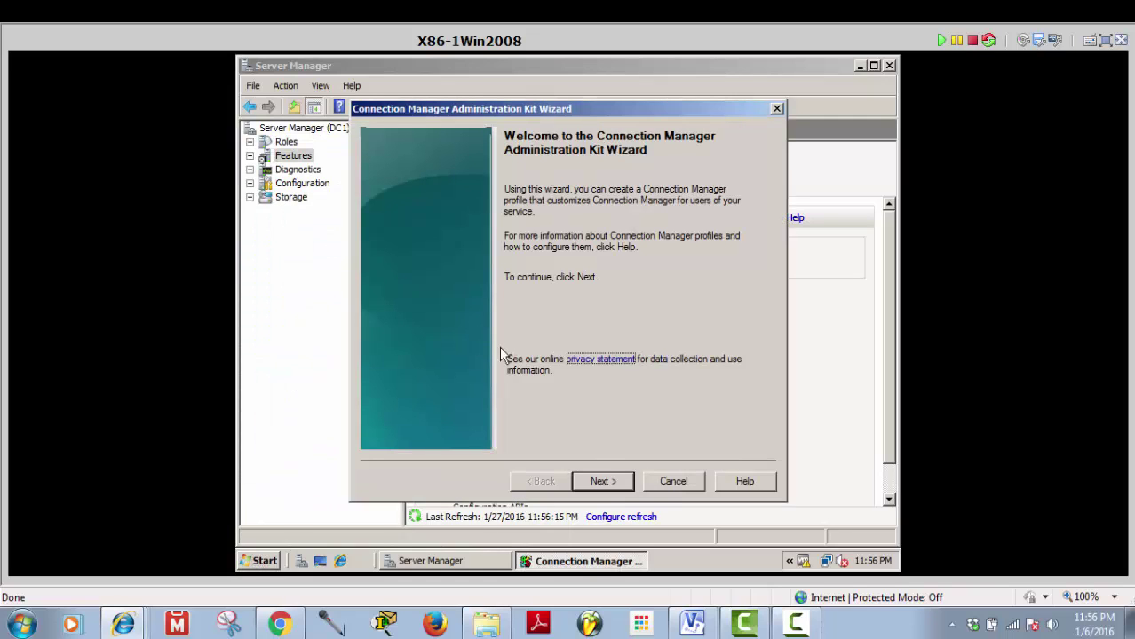
click(606, 482)
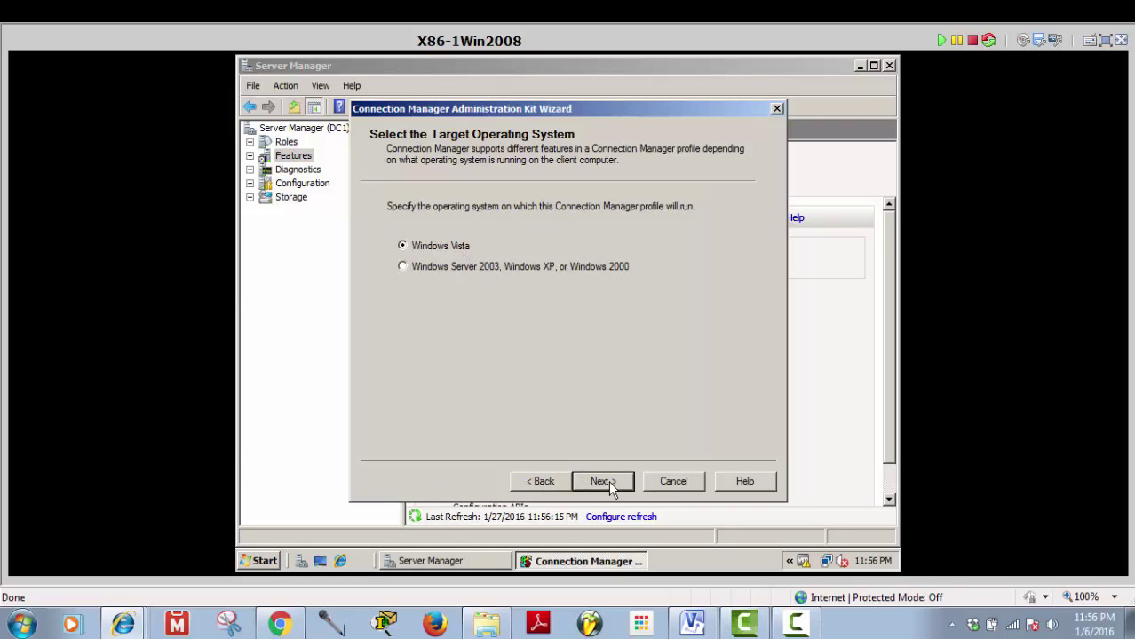
click(608, 480)
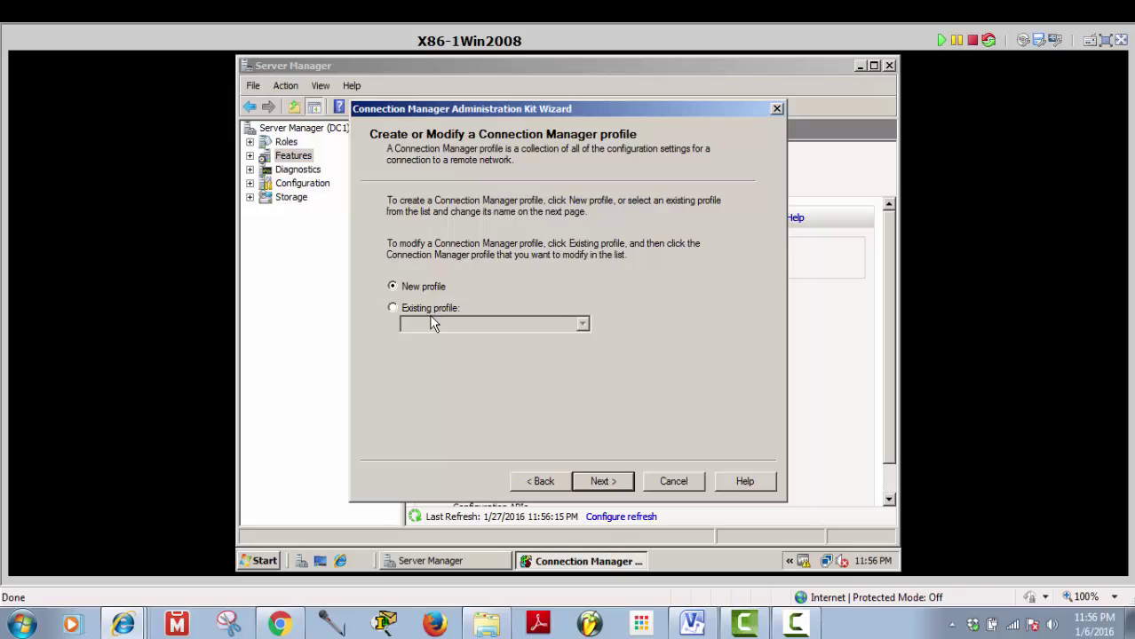
click(598, 481)
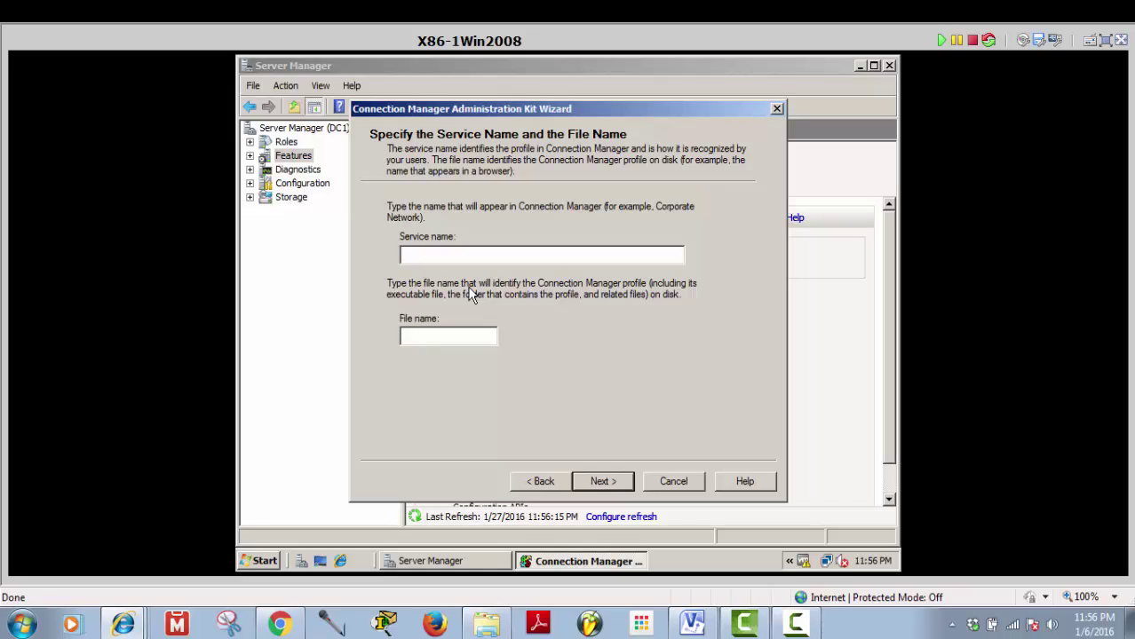
Give the profile service name rras.nl and file name rrasvpn.
text(dc1)
key(BackSpace)
key(BackSpace)
key(BackSpace)
text(ras.nl)
text(rasvpn)
click(624, 483)
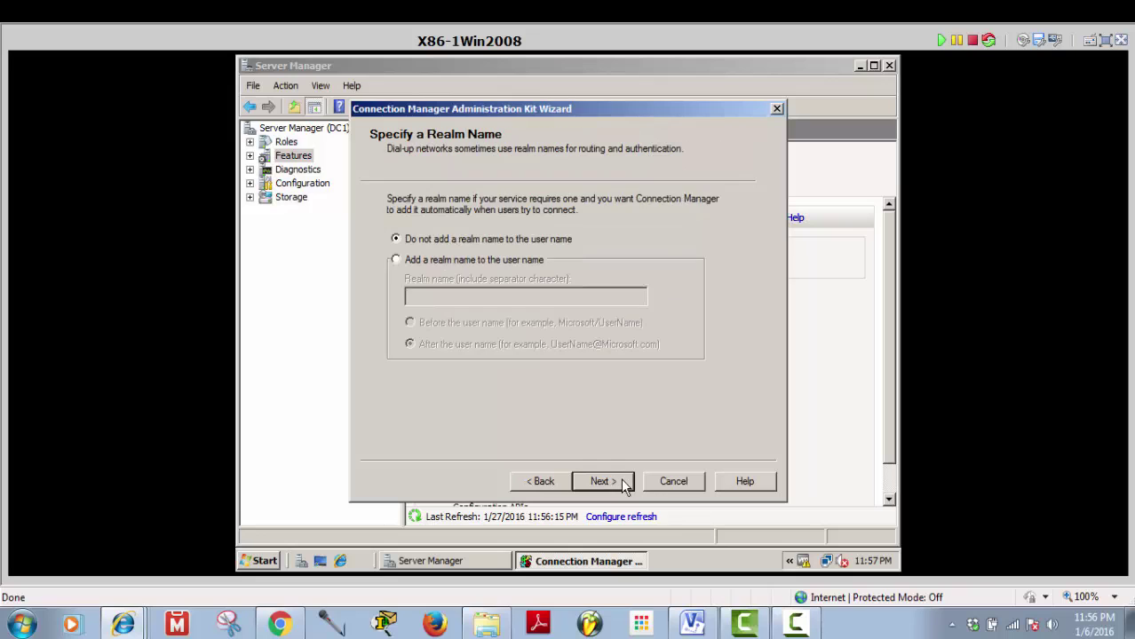
Add the realm name rras.nl after the user name.
click(475, 262)
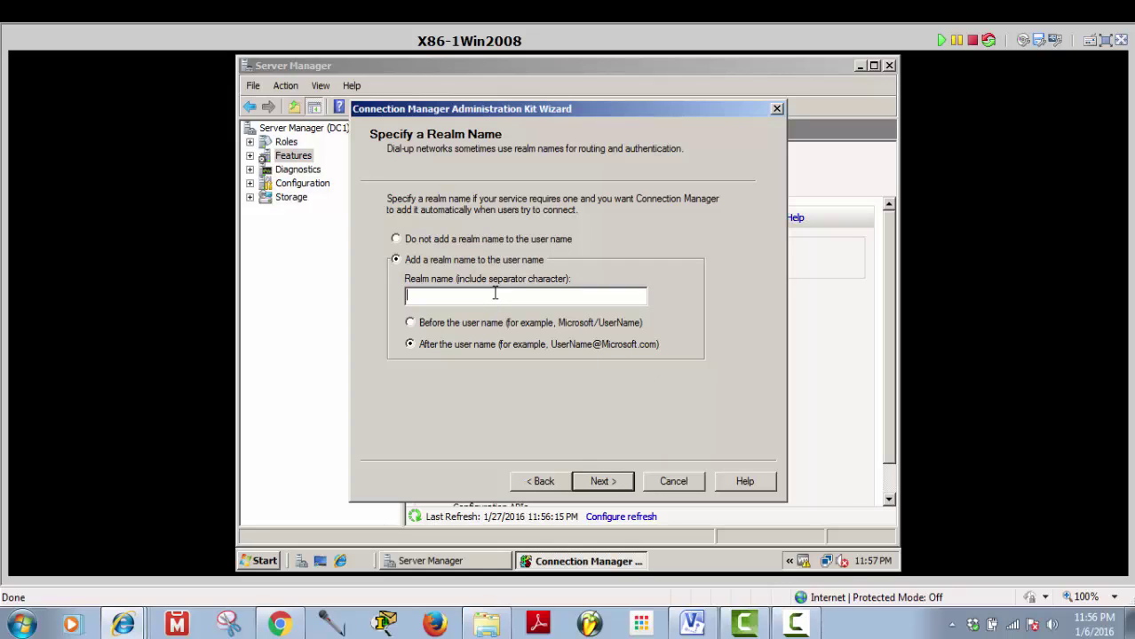
text(ras.nl)
click(619, 480)
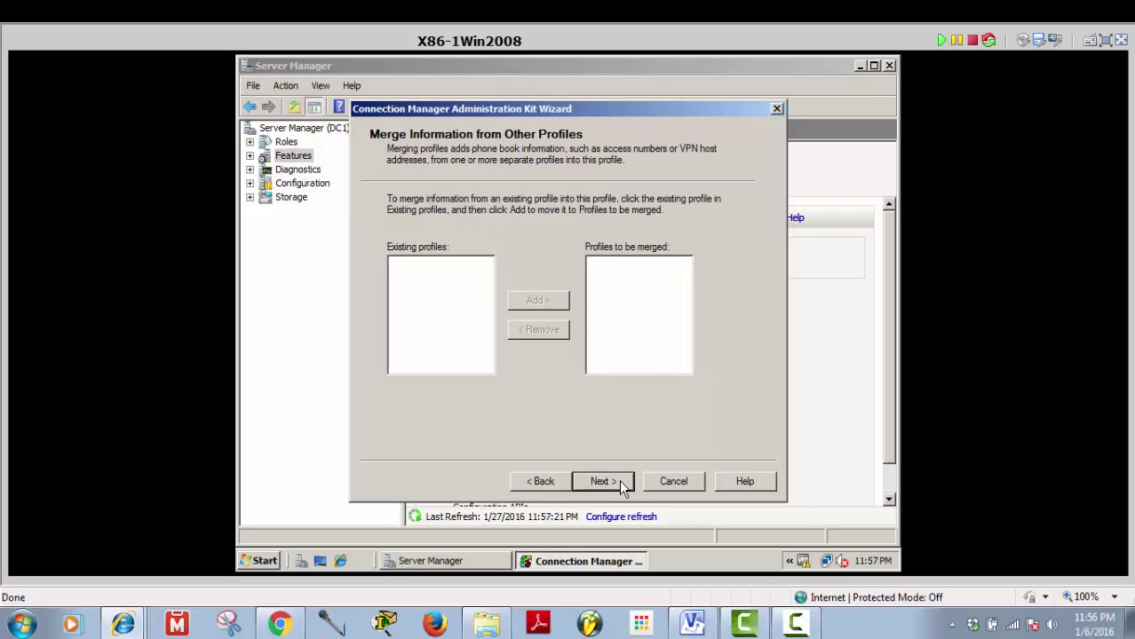
click(539, 480)
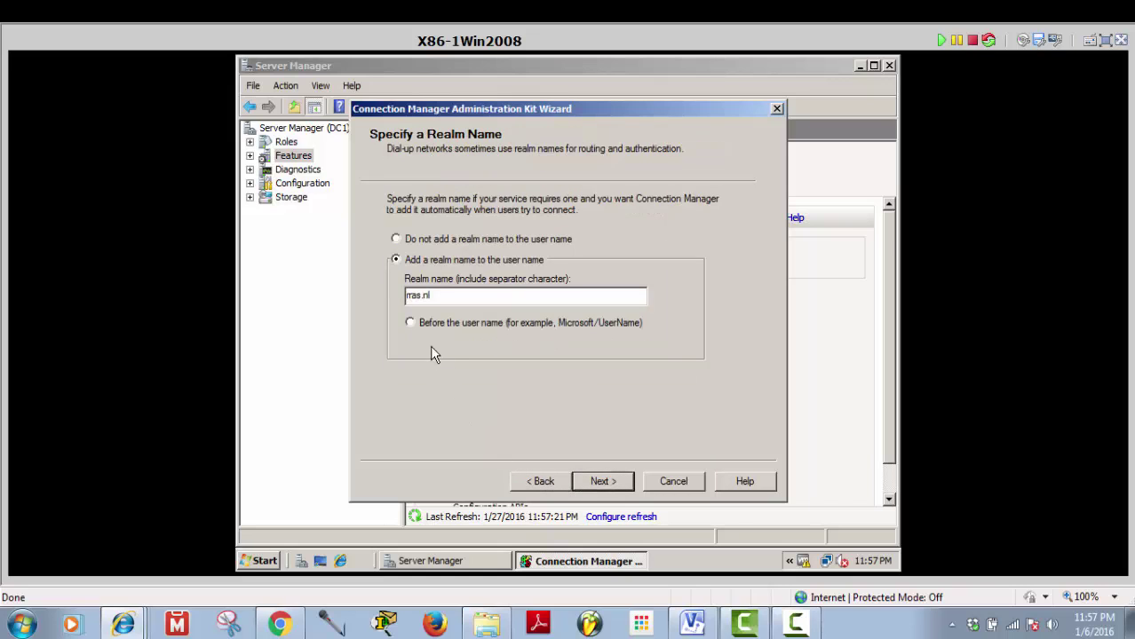
click(611, 482)
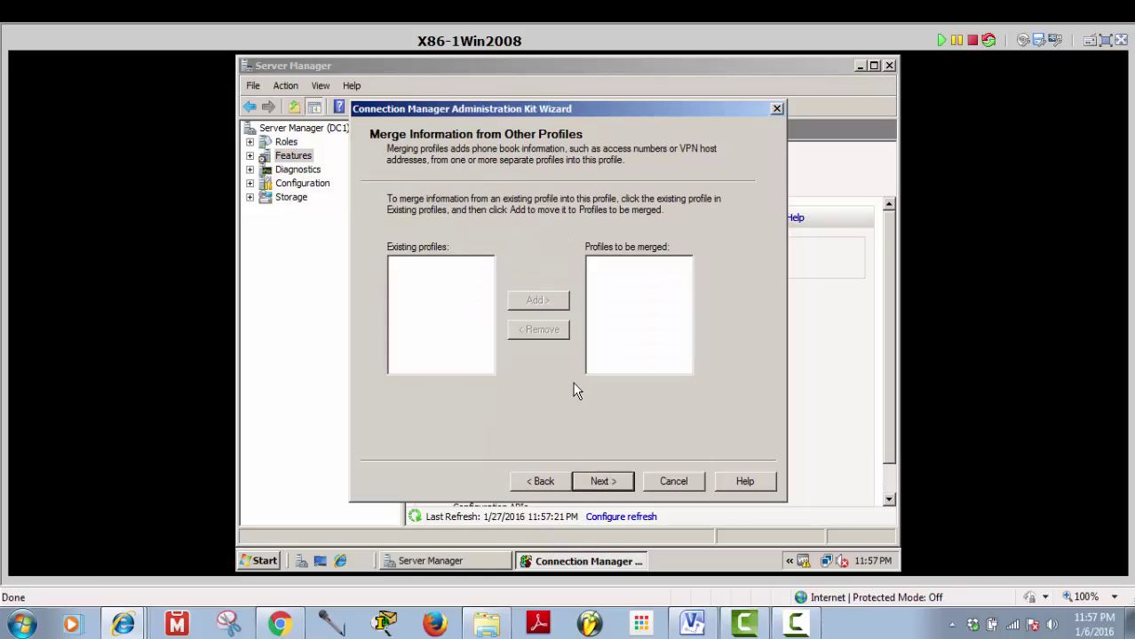
Skip profile merging and enable phone-book VPN support with fixed server 201.6.12.10.
click(601, 482)
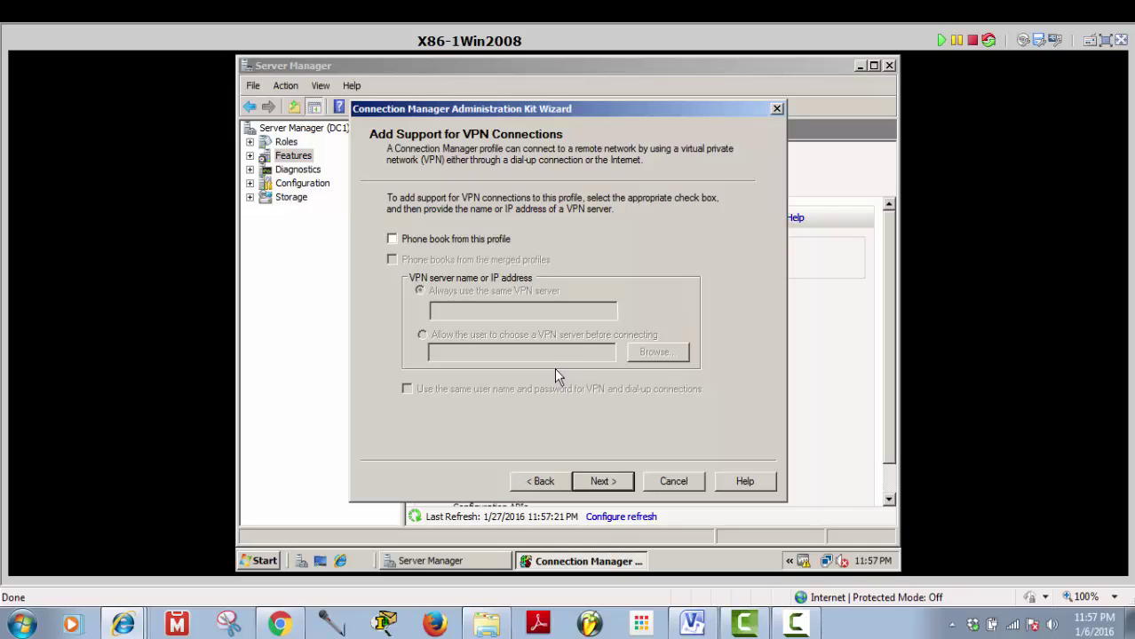
click(422, 240)
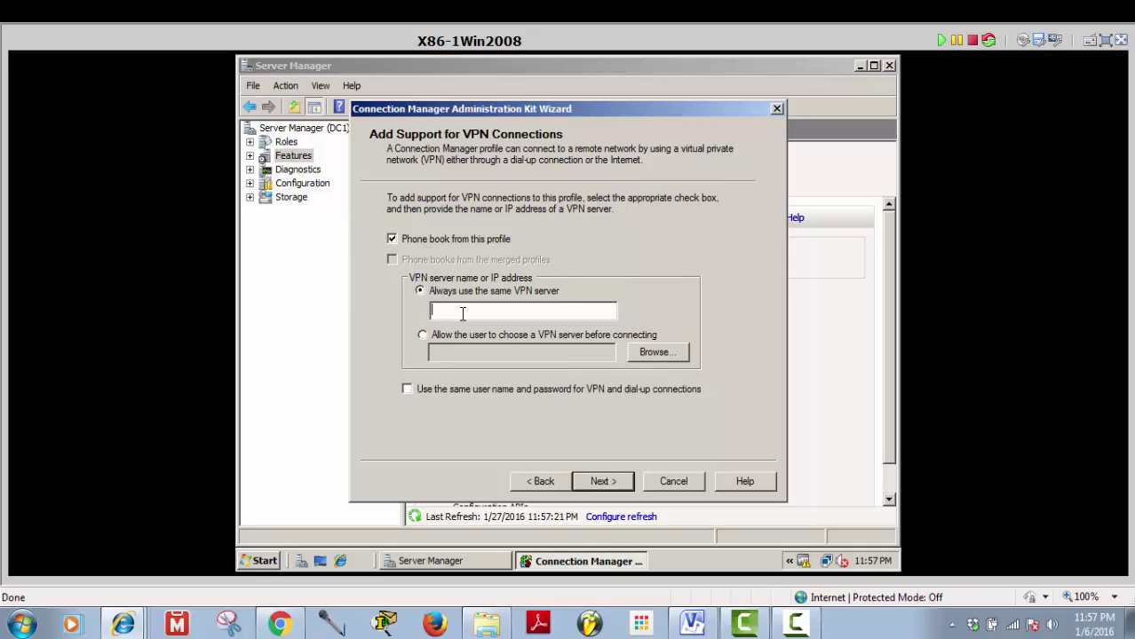
text(201.6.12.10)
click(603, 482)
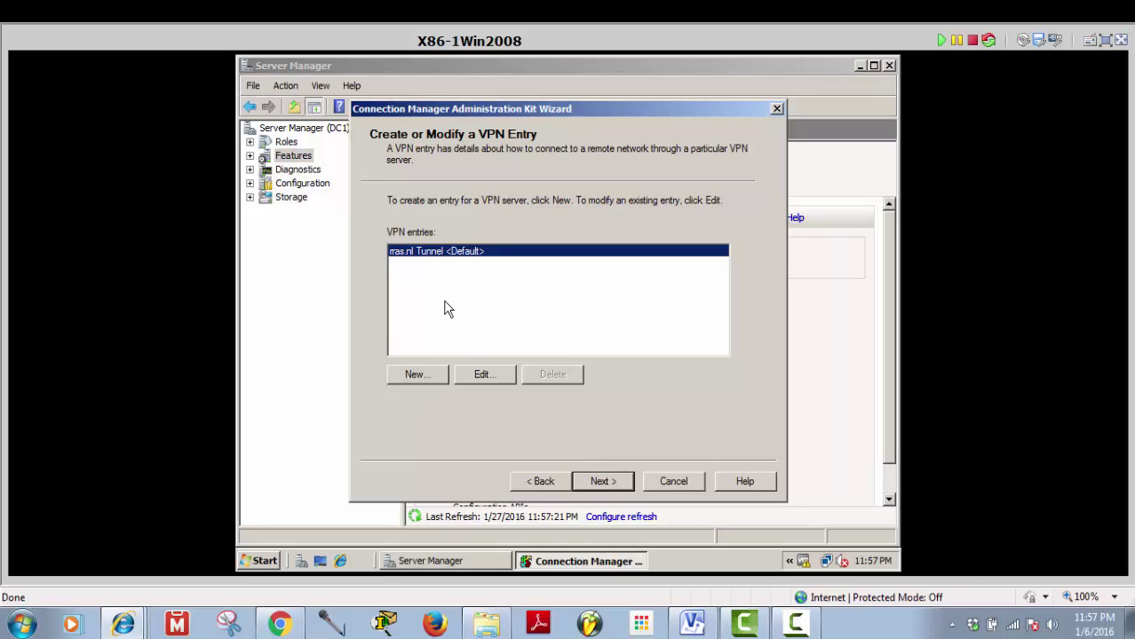
Edit the rras.nl Tunnel entry so clients get only IPv4 addresses.
click(482, 375)
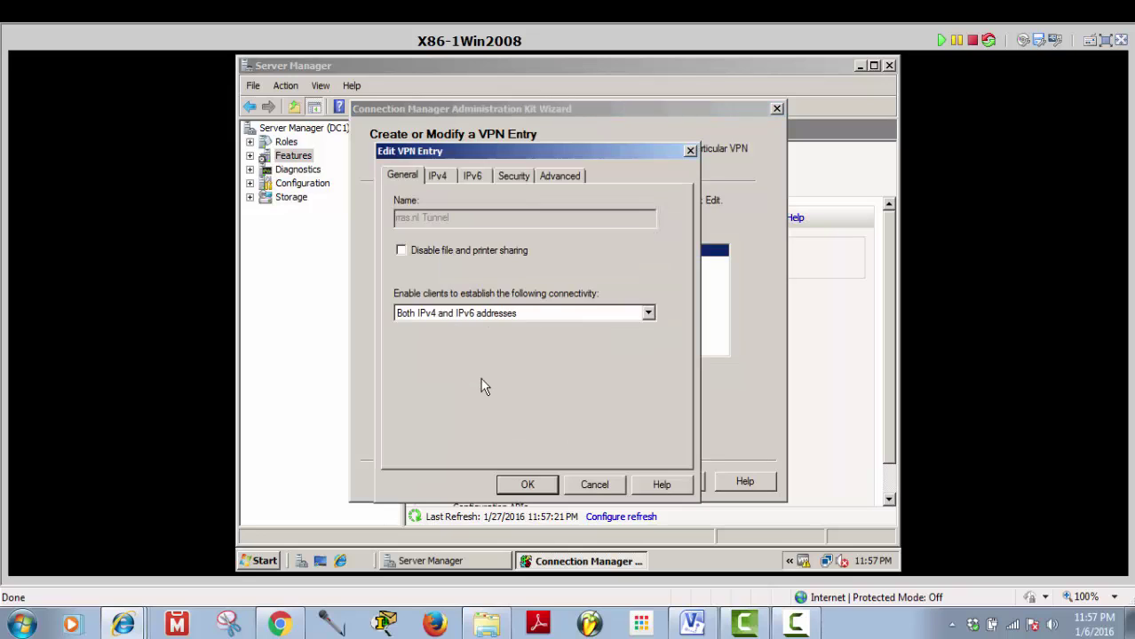
click(442, 177)
click(404, 176)
click(471, 318)
click(472, 319)
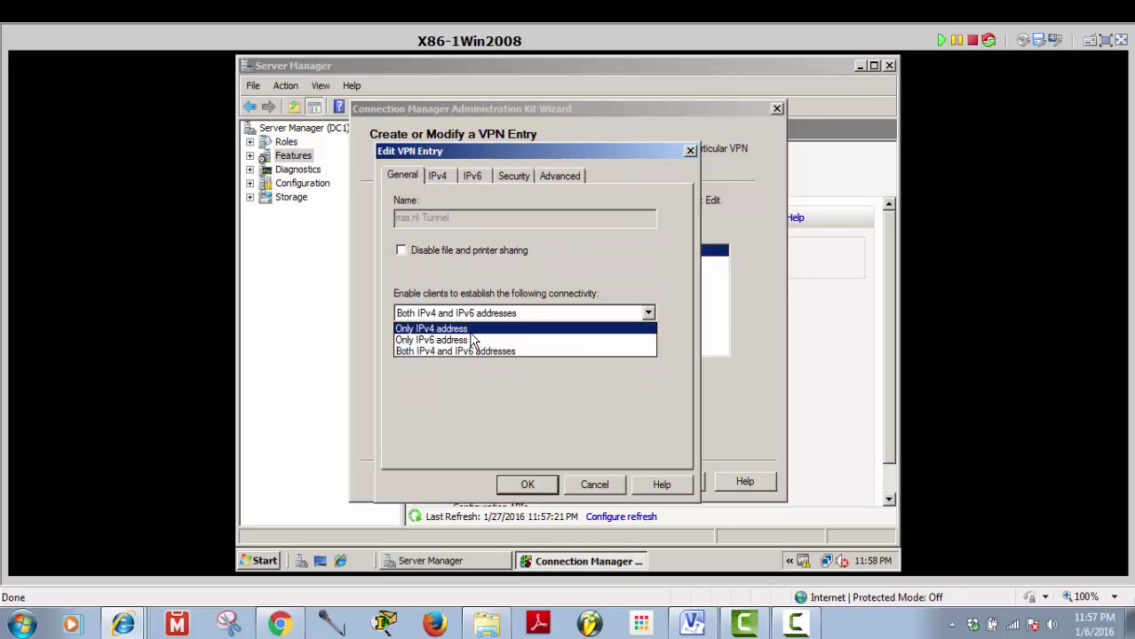
click(472, 326)
click(444, 177)
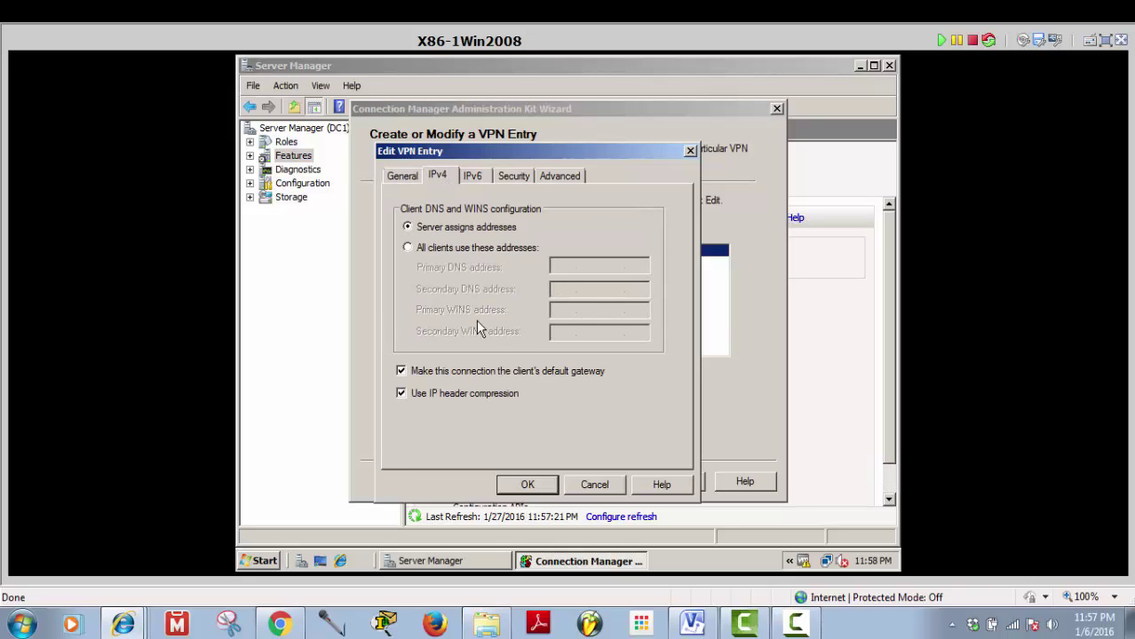
click(478, 180)
Set the entry's VPN strategy to Only use L2TP and save the entry.
click(510, 178)
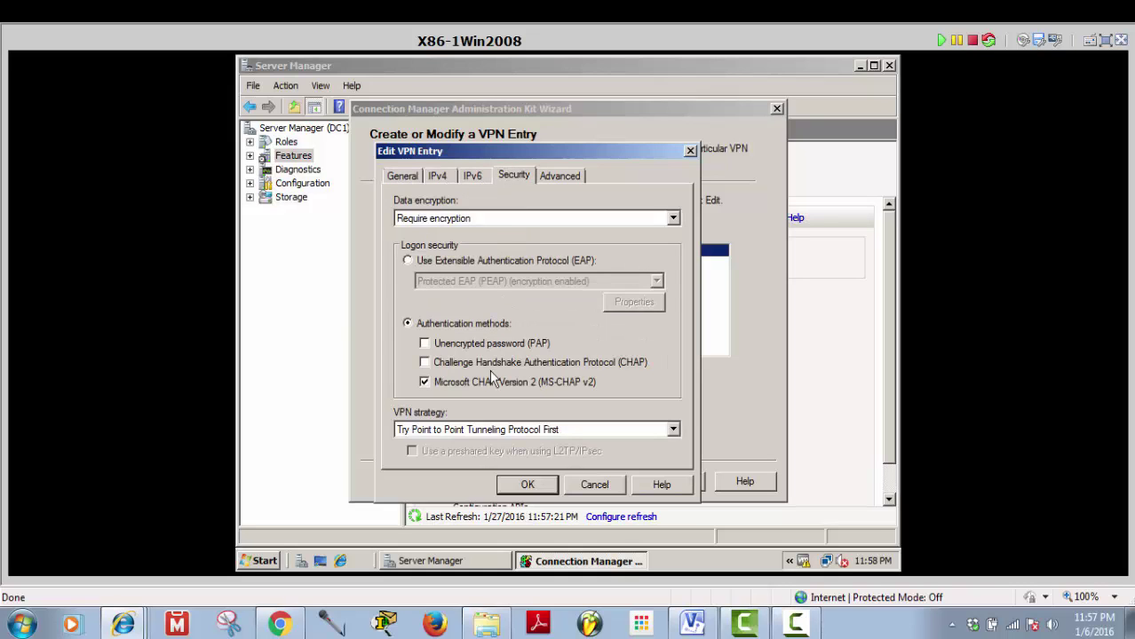
click(493, 434)
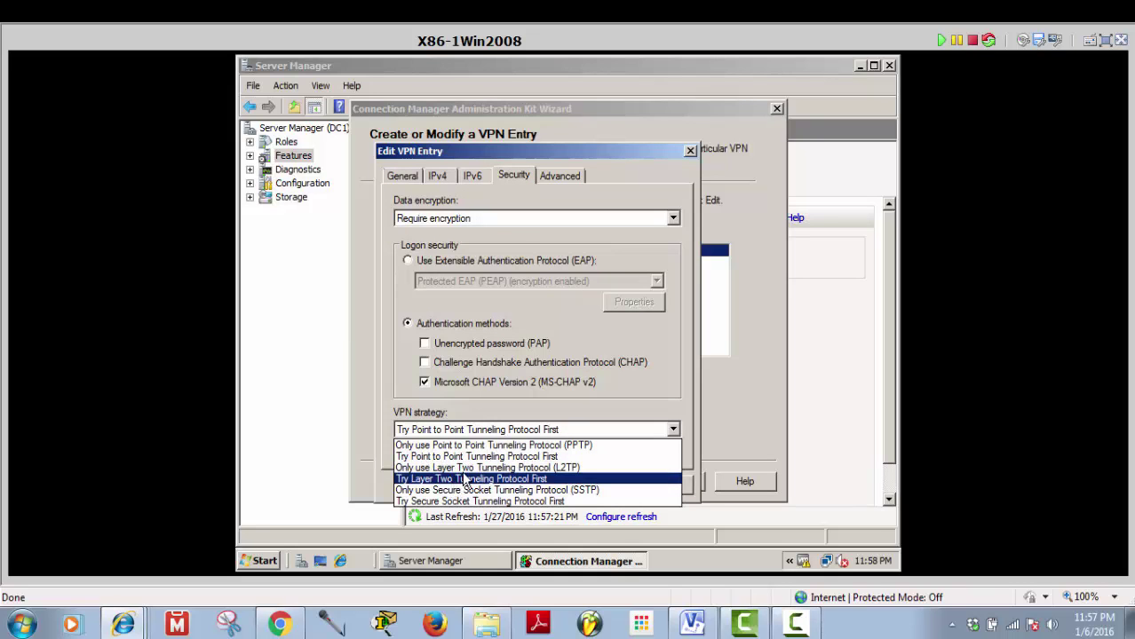
click(572, 468)
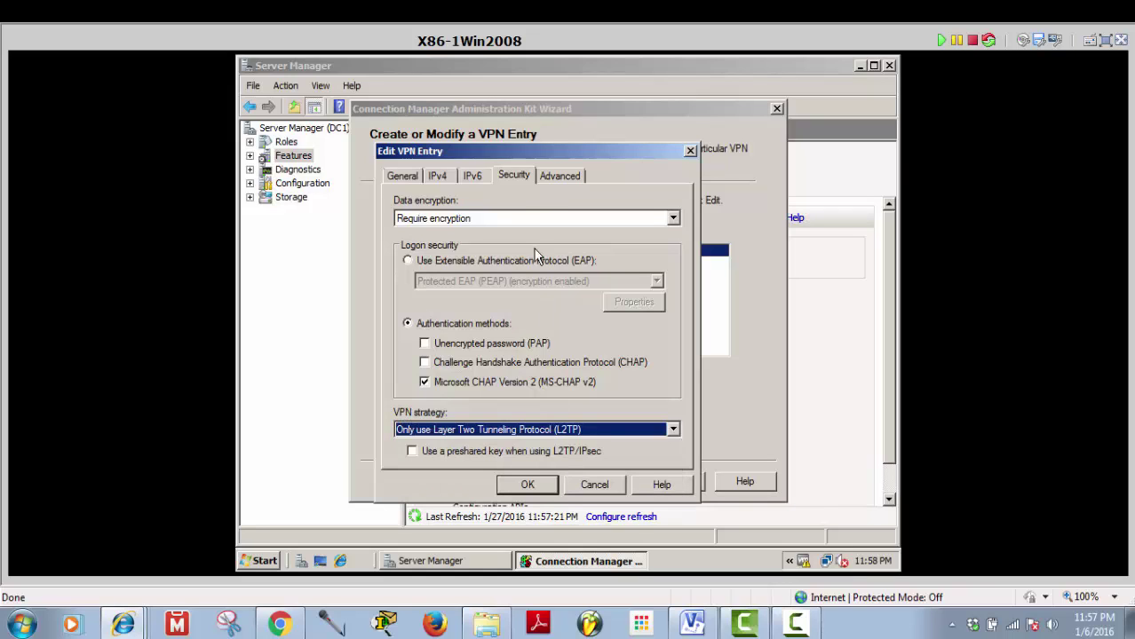
click(548, 175)
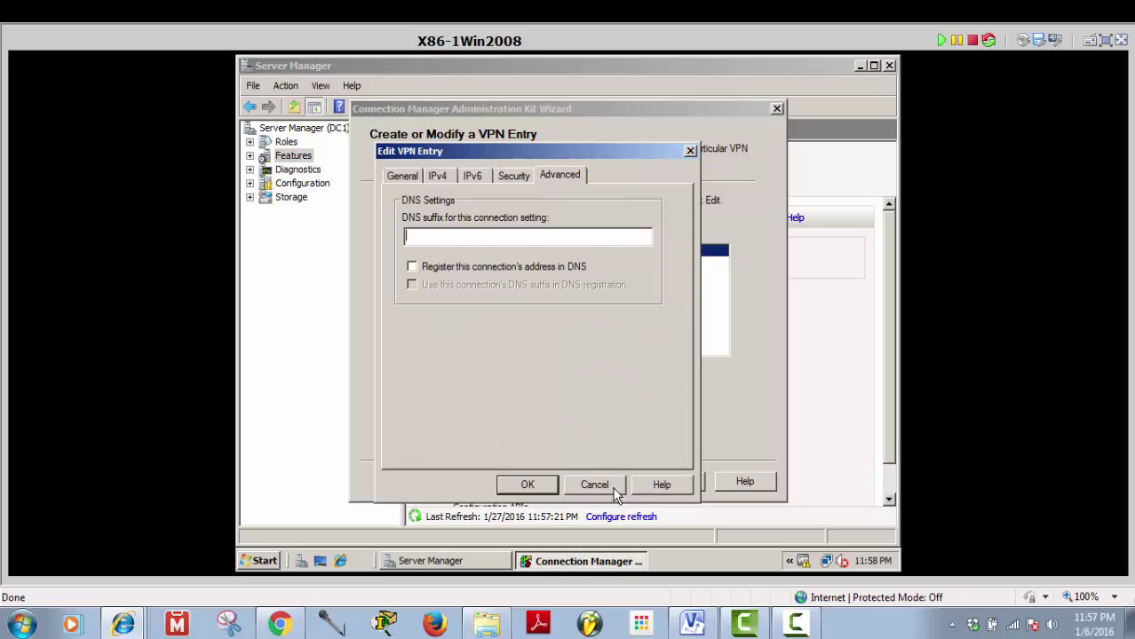
click(553, 486)
click(600, 484)
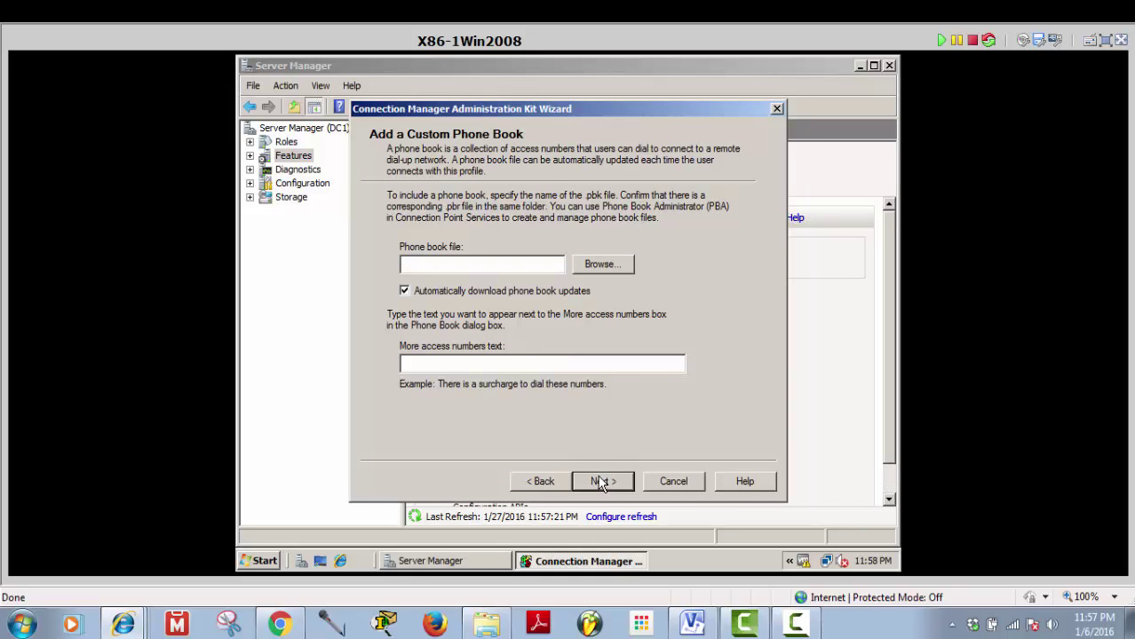
Disable automatic phone book updates and keep the default dial-up, routing and proxy settings.
click(428, 291)
click(602, 483)
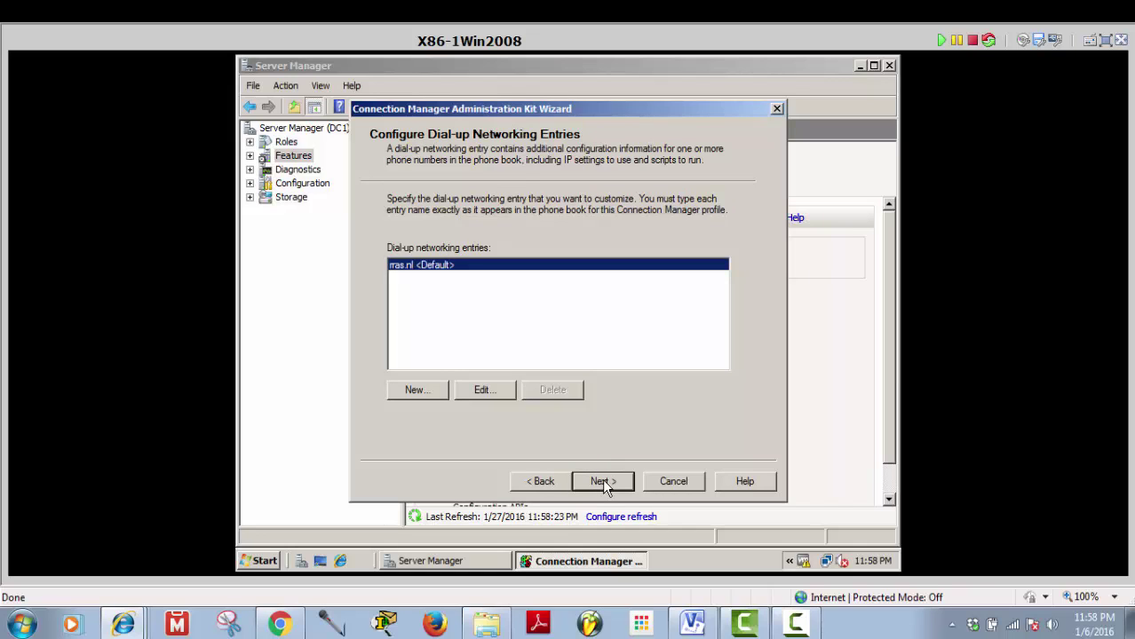
click(602, 482)
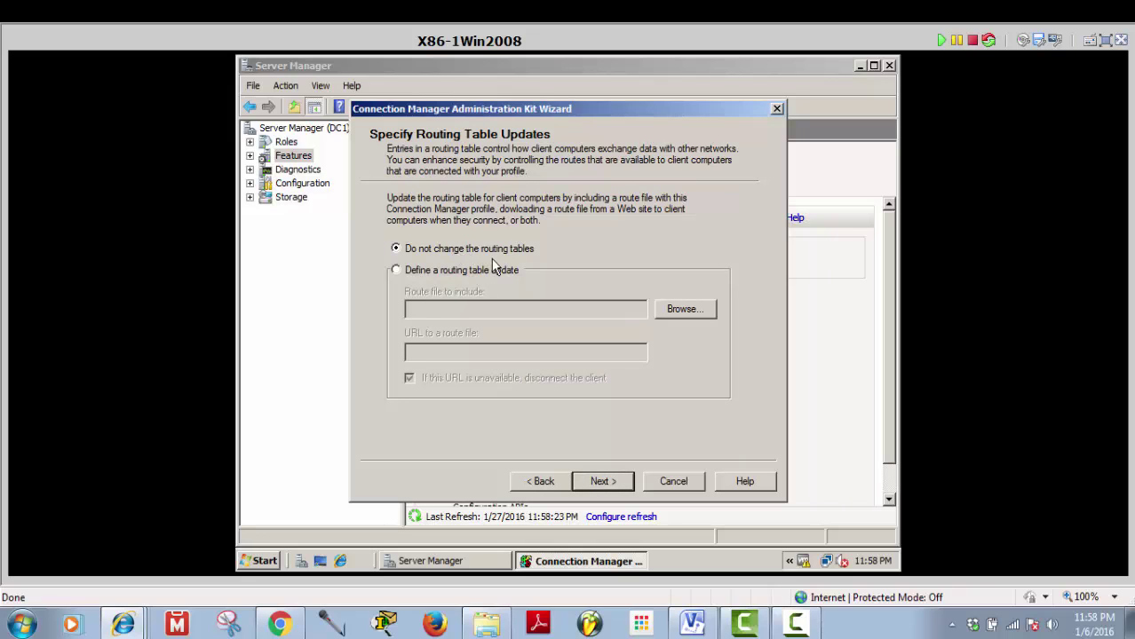
click(614, 481)
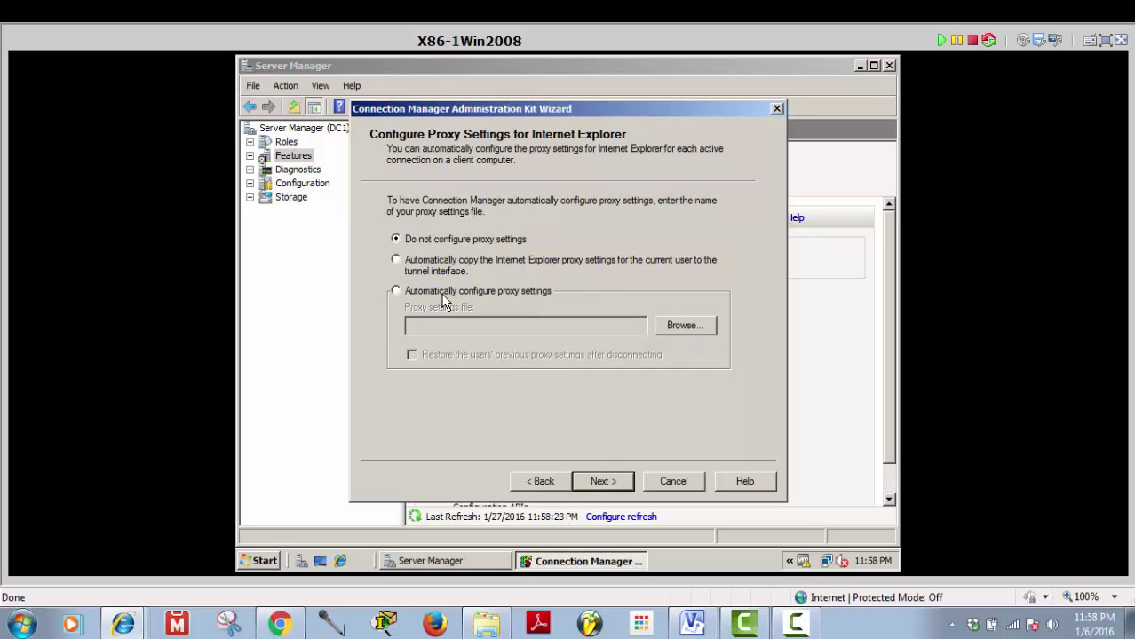
click(593, 481)
Keep default customisation pages, build the profile into rrasvpn.exe, and copy its file path.
click(593, 480)
click(593, 480)
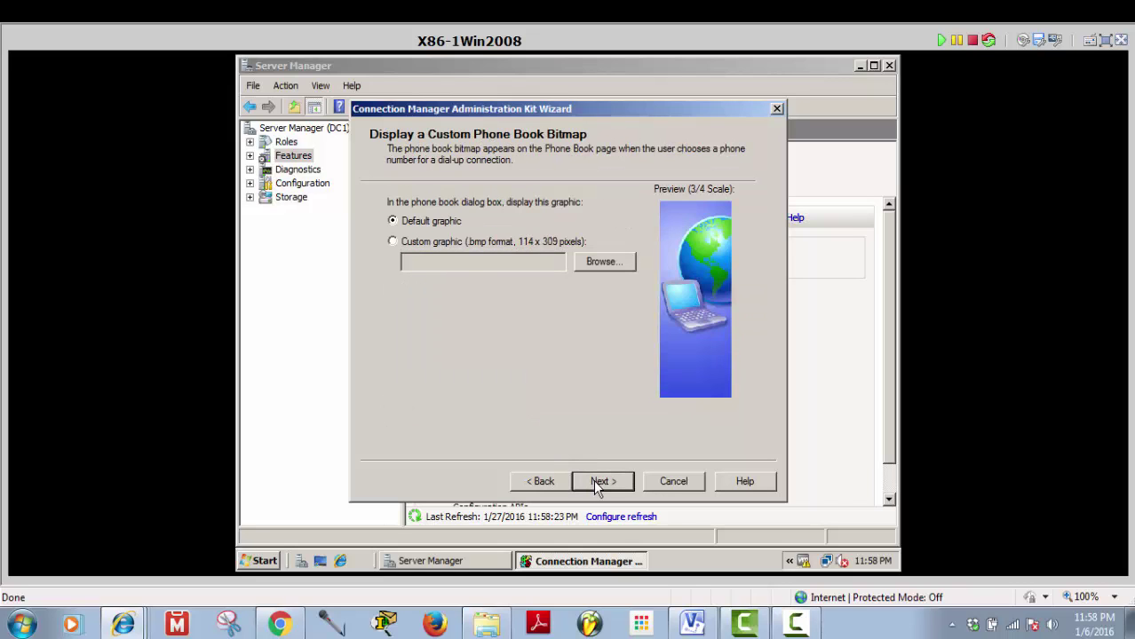
click(593, 480)
click(593, 481)
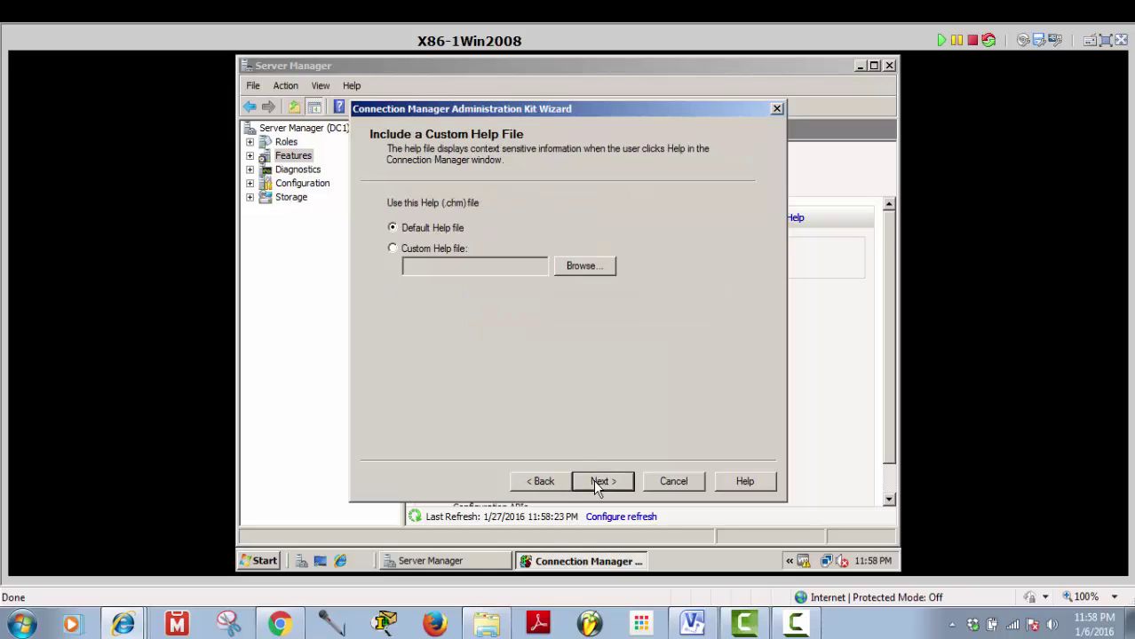
click(593, 481)
click(593, 481)
click(593, 480)
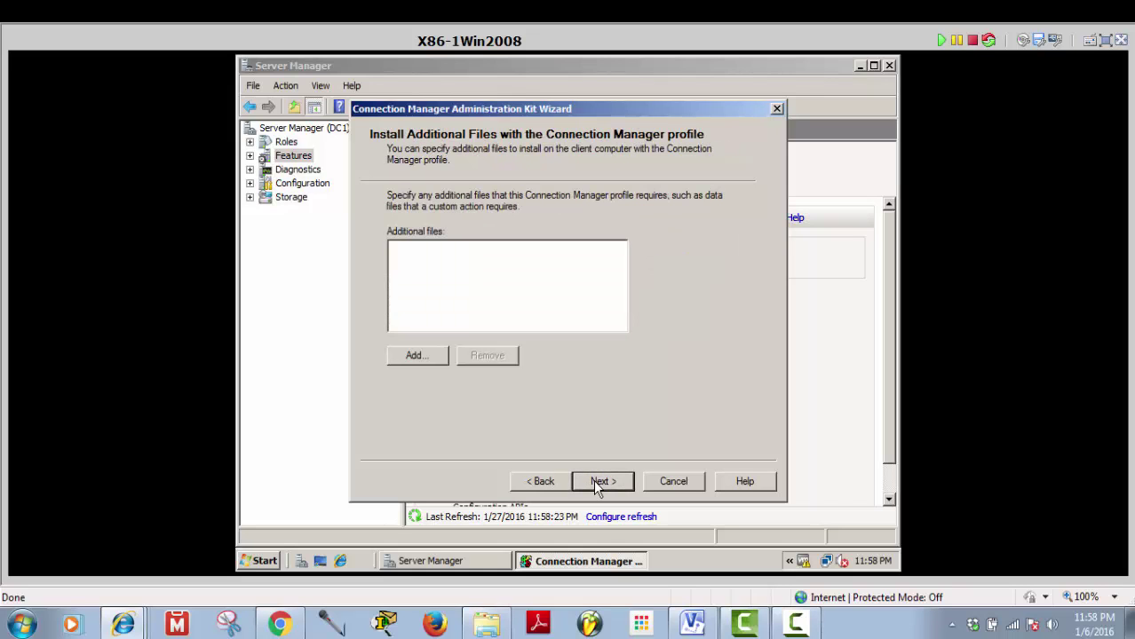
click(593, 480)
click(593, 480)
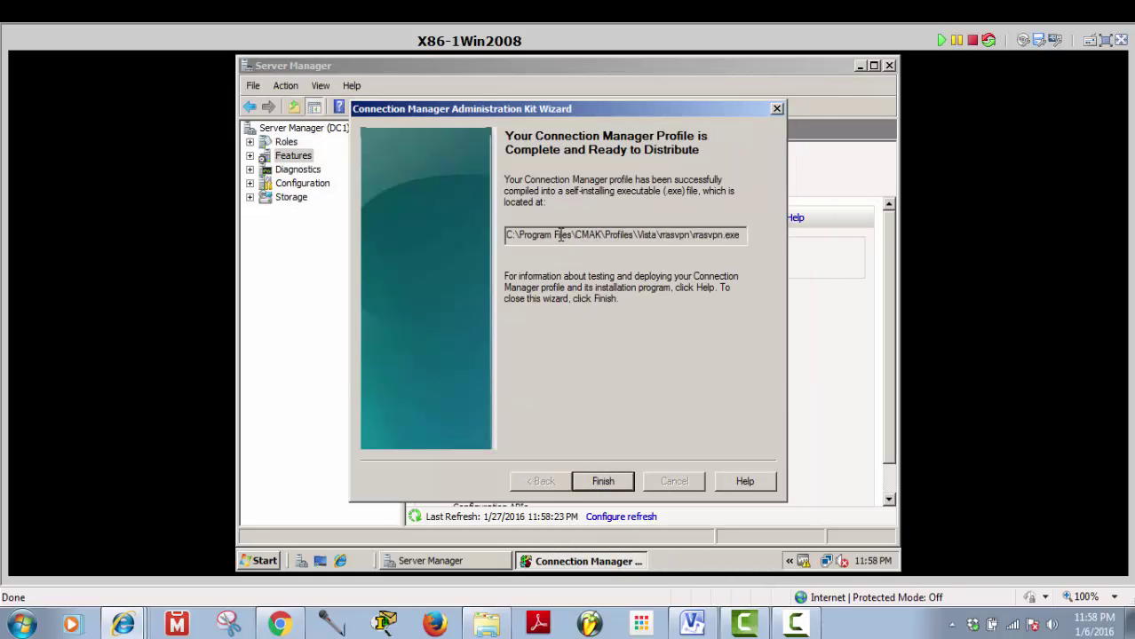
drag(561, 234, 819, 262)
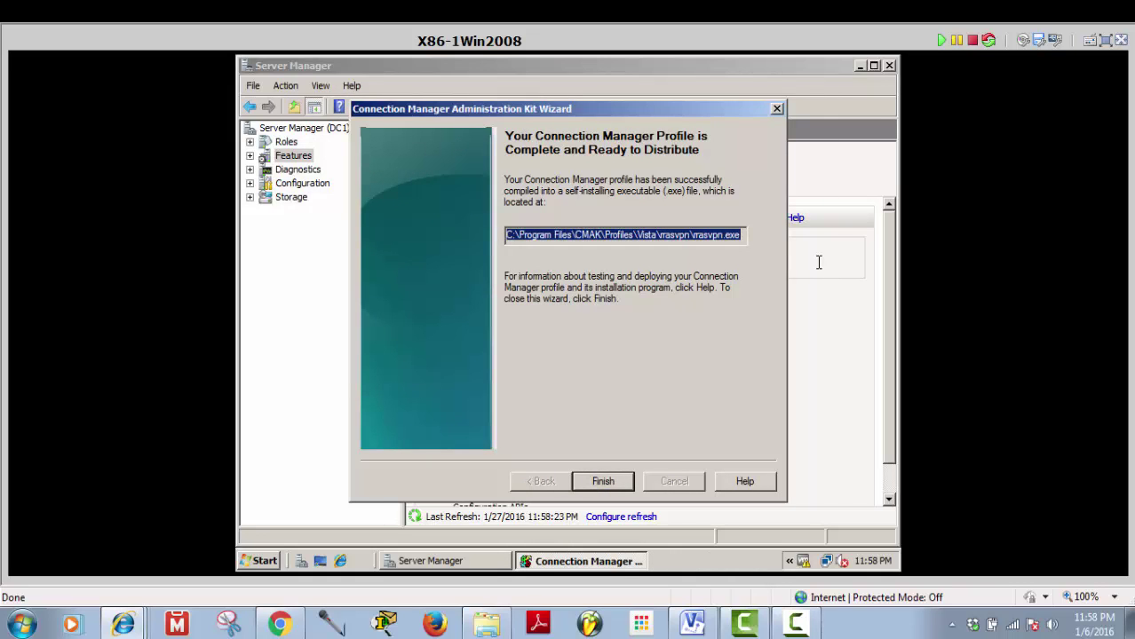
click(607, 482)
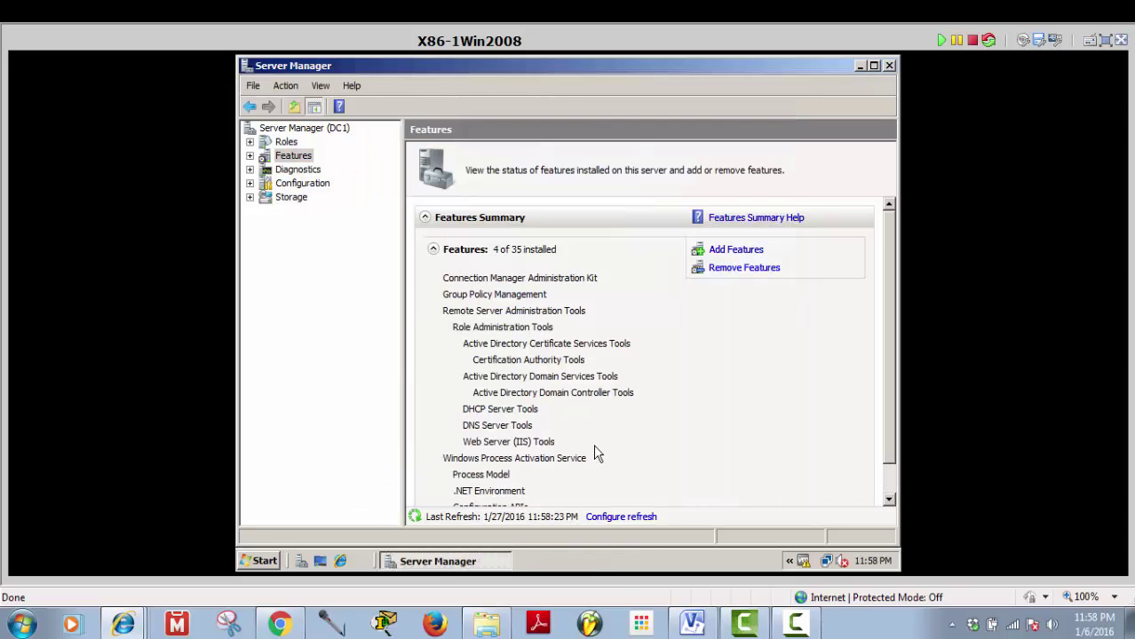
Copy rrasvpn.exe from the C:\Program Files\CMAK\Profiles\Vista\rrasvpn output folder.
click(265, 561)
click(498, 253)
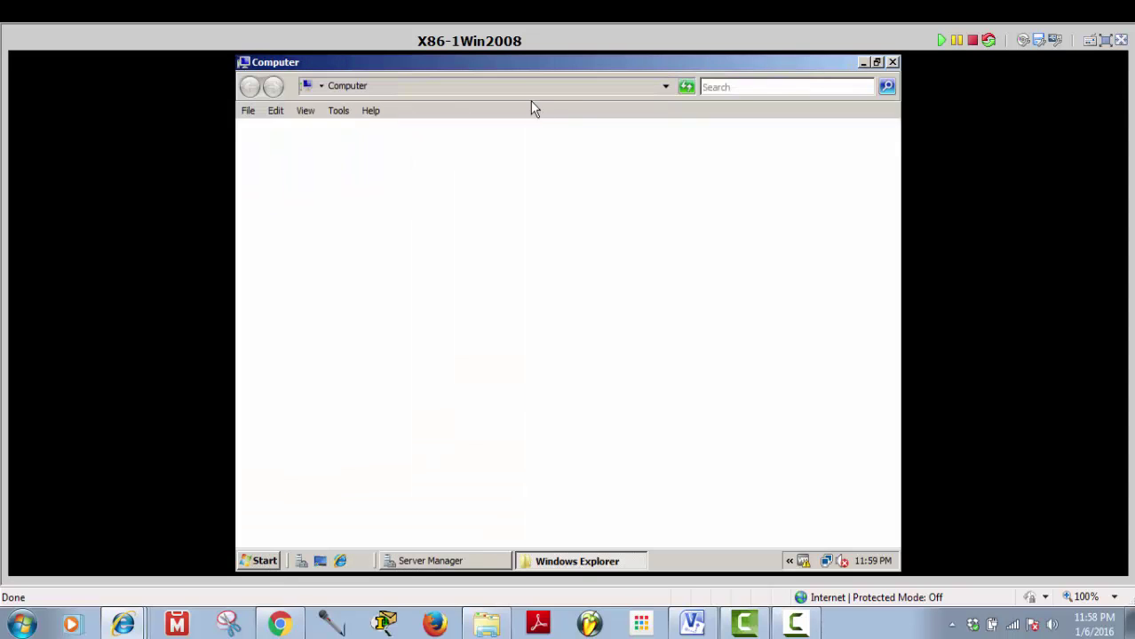
click(524, 87)
text(C:\Program Files\CMAK\Profiles\Vista\rasvpn\rasvpn.exe)
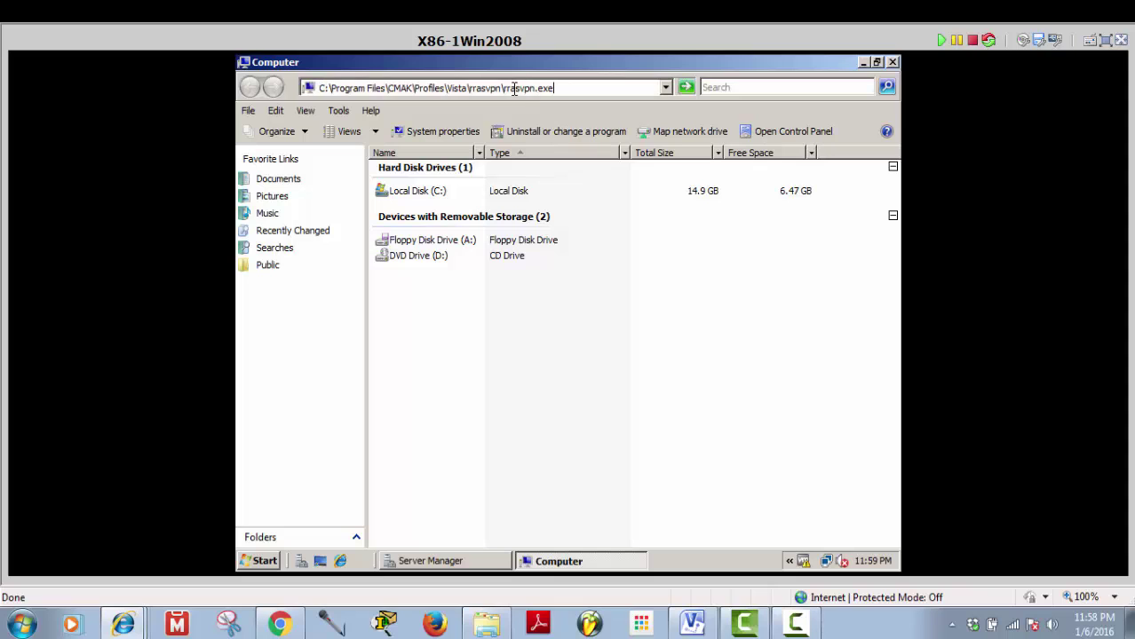
drag(503, 89, 563, 92)
key(BackSpace)
key(BackSpace)
key(Return)
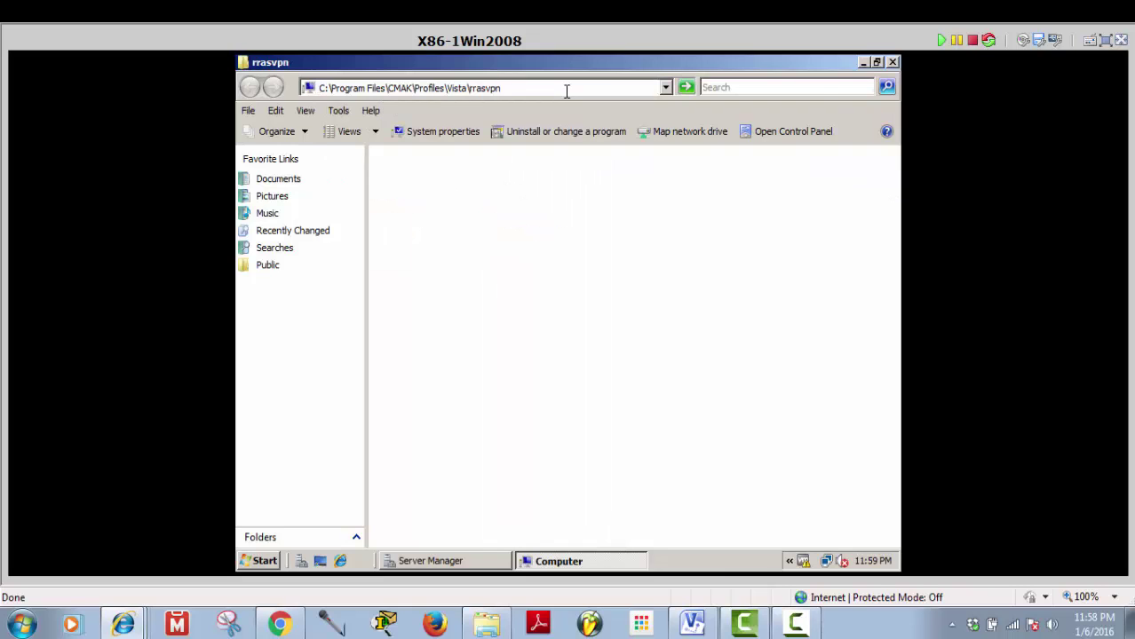
click(407, 197)
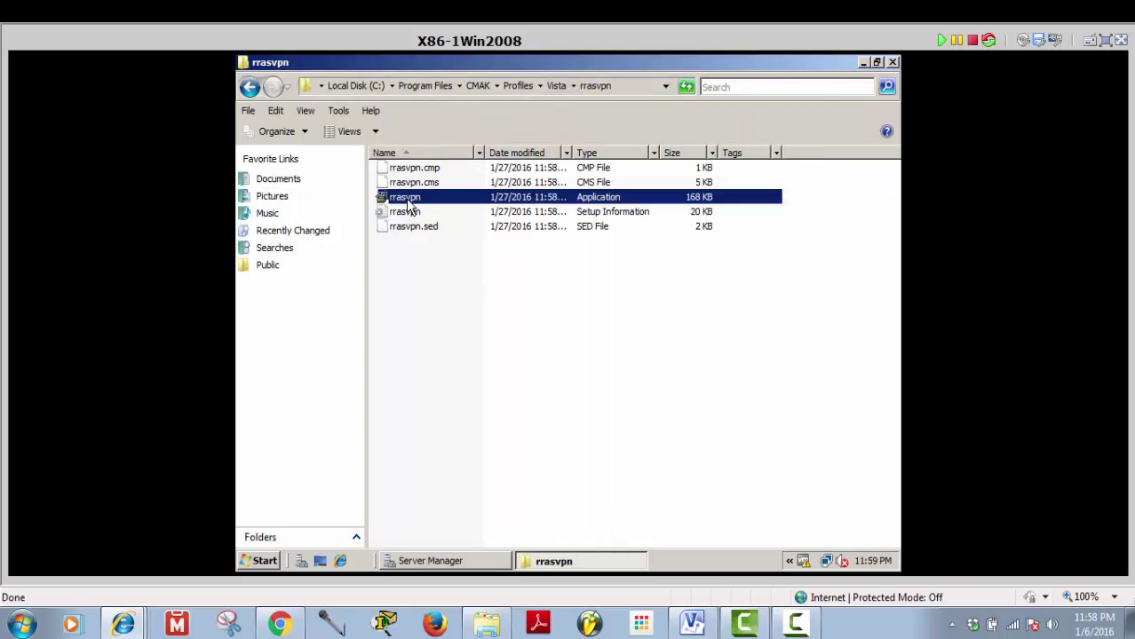
right_click(406, 198)
click(464, 326)
click(892, 62)
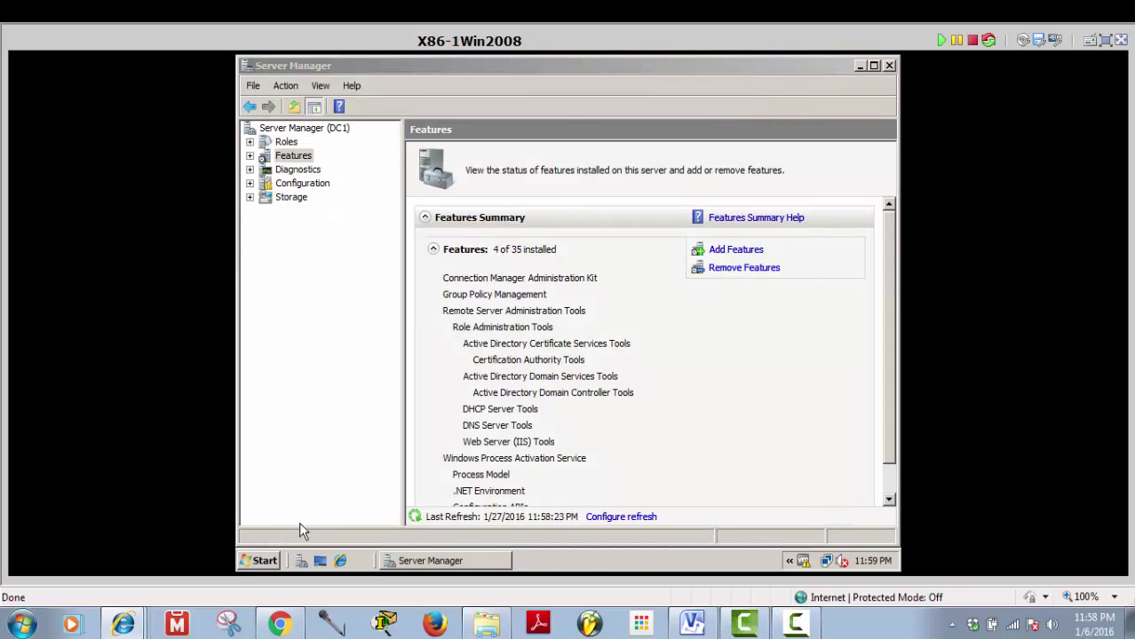
Paste the rrasvpn installer into the C:\key folder.
click(263, 560)
click(501, 257)
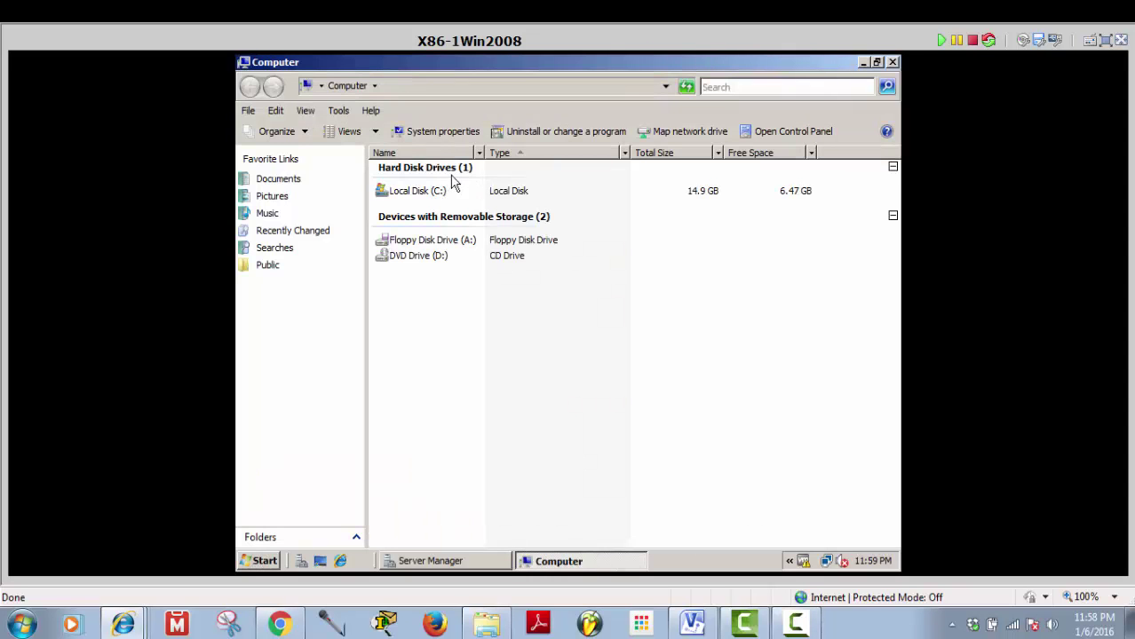
double_click(427, 192)
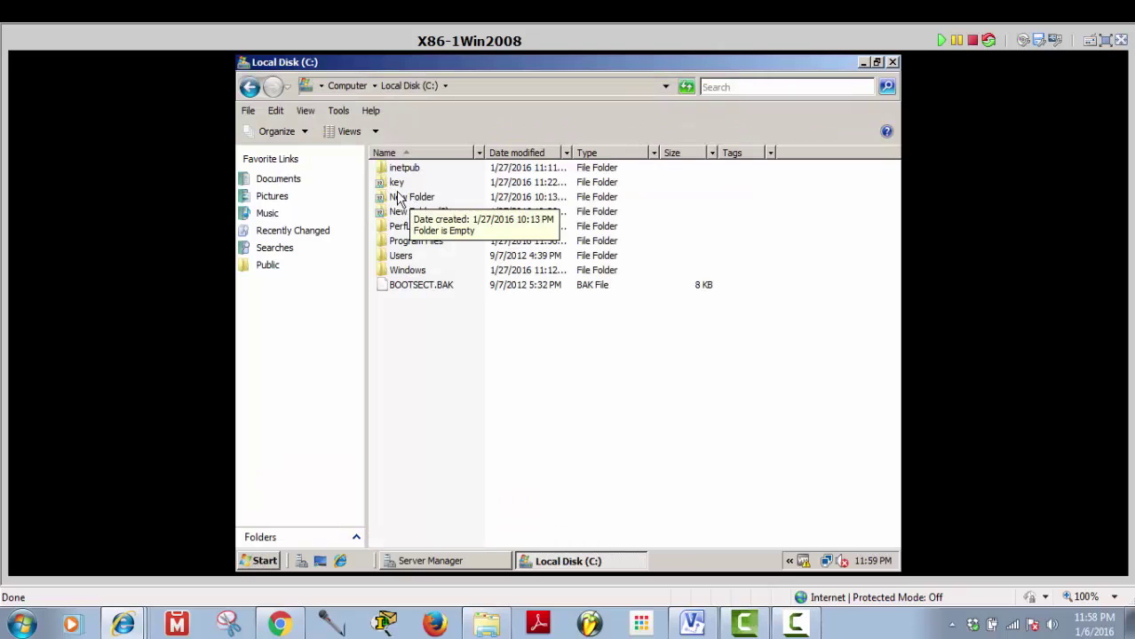
double_click(396, 182)
right_click(415, 231)
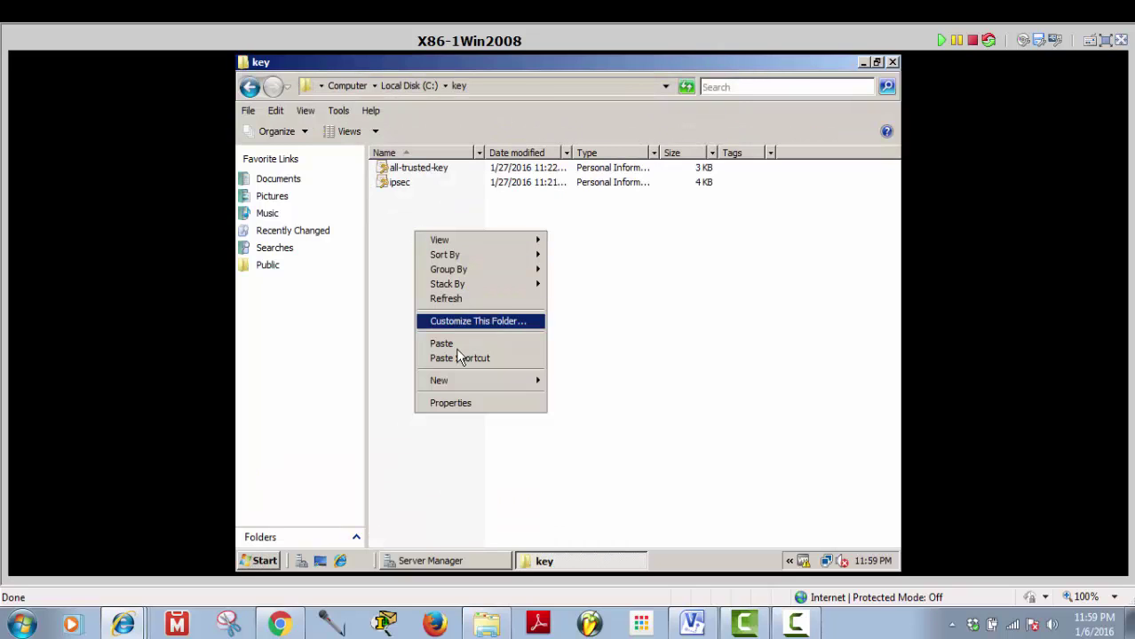
click(459, 342)
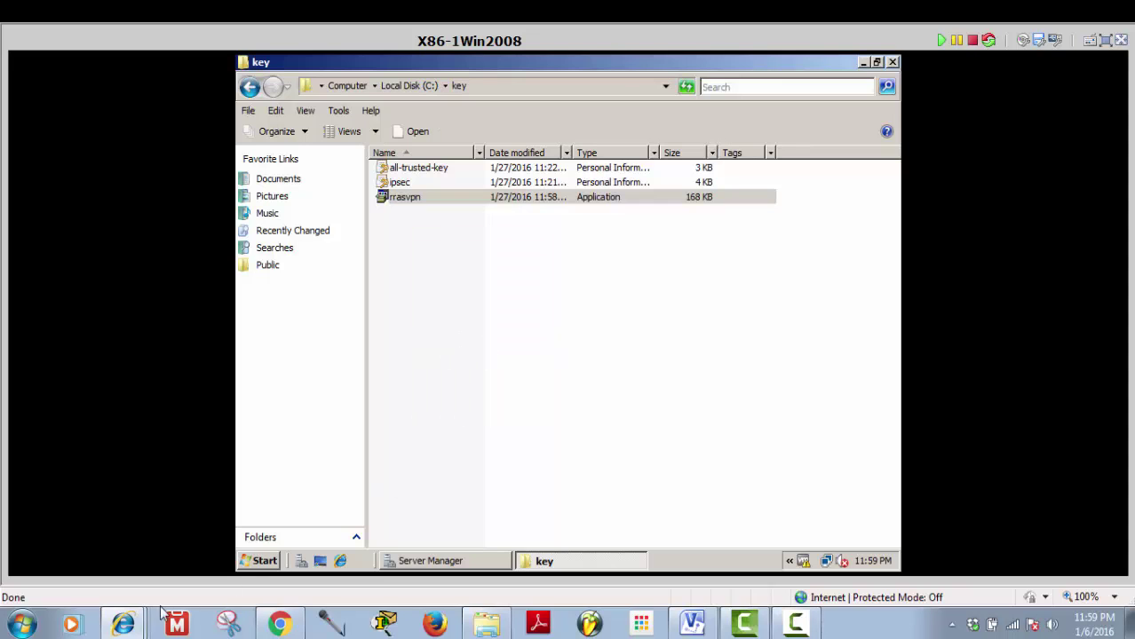
Switch to the Windows 7 VM and choose Switch user from the shutdown options.
mouse_move(118, 627)
click(145, 556)
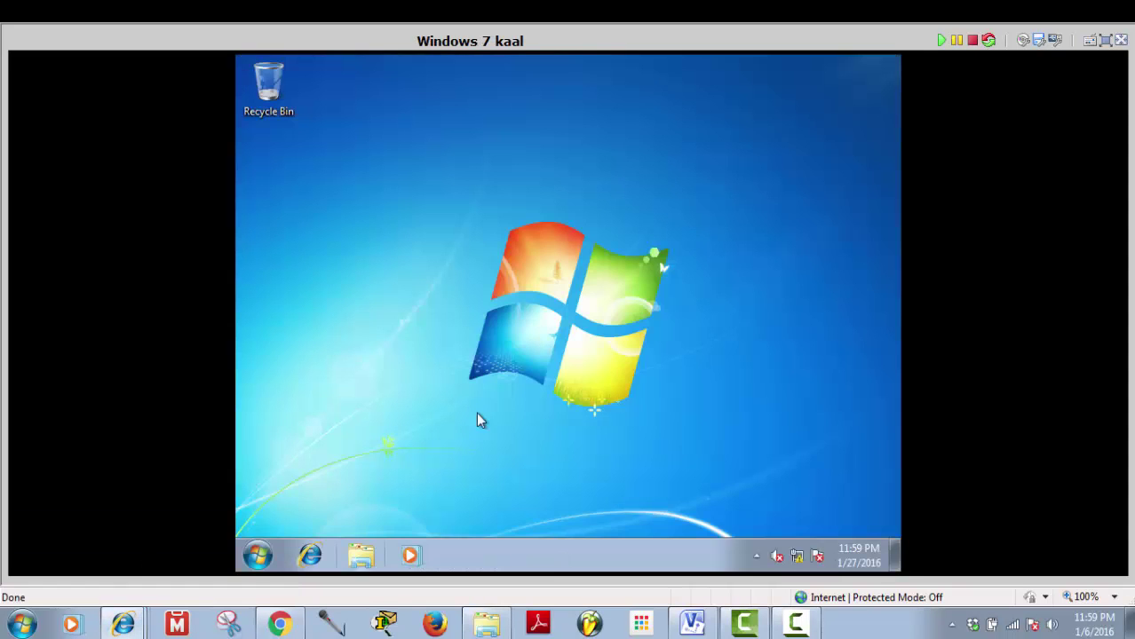
click(259, 555)
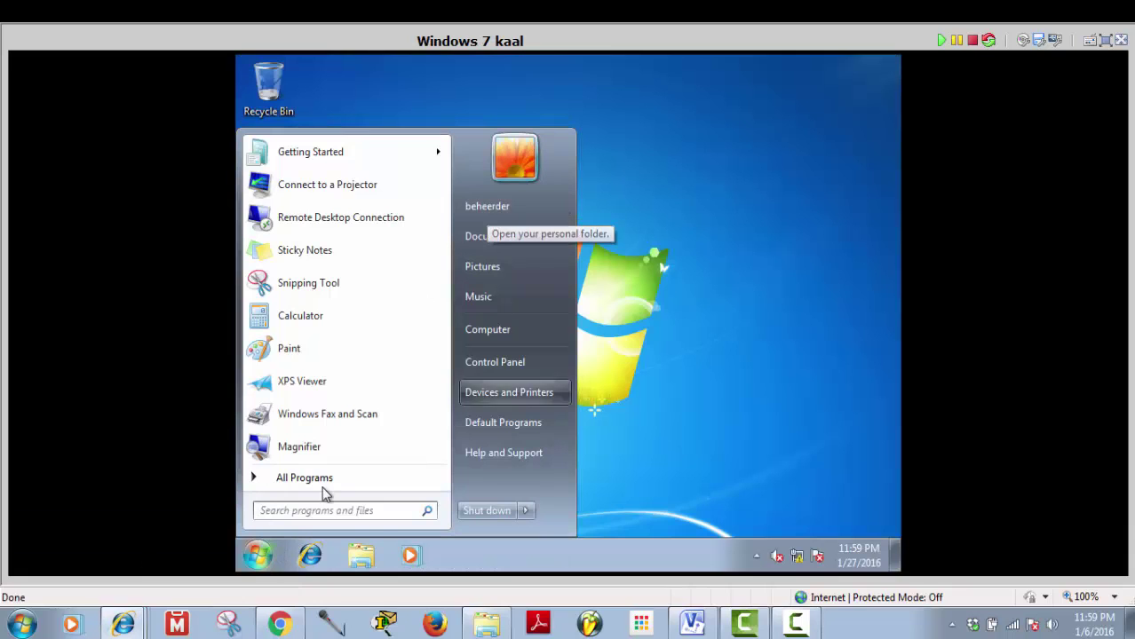
click(260, 558)
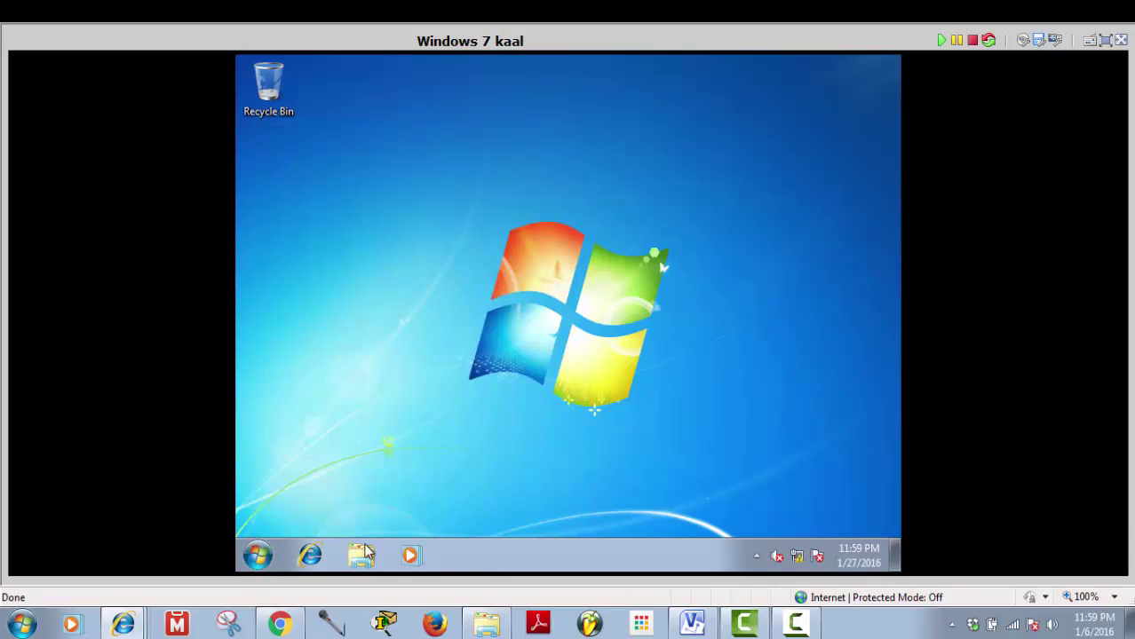
click(259, 560)
click(526, 510)
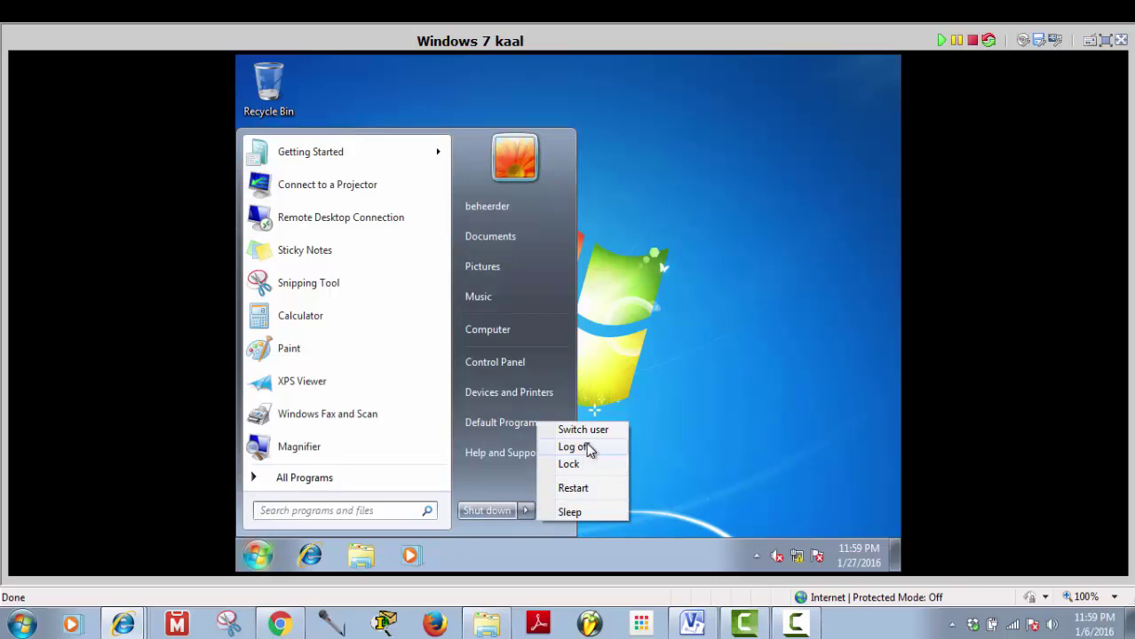
click(590, 430)
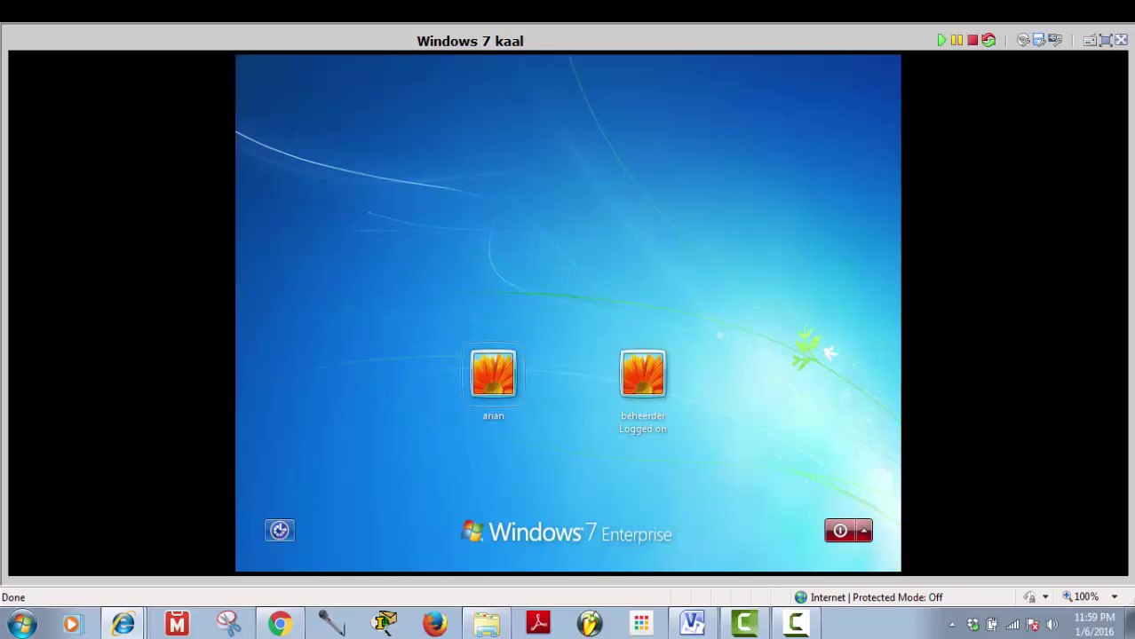
Sign in as the second user with the account password, retrying after a wrong entry.
click(483, 382)
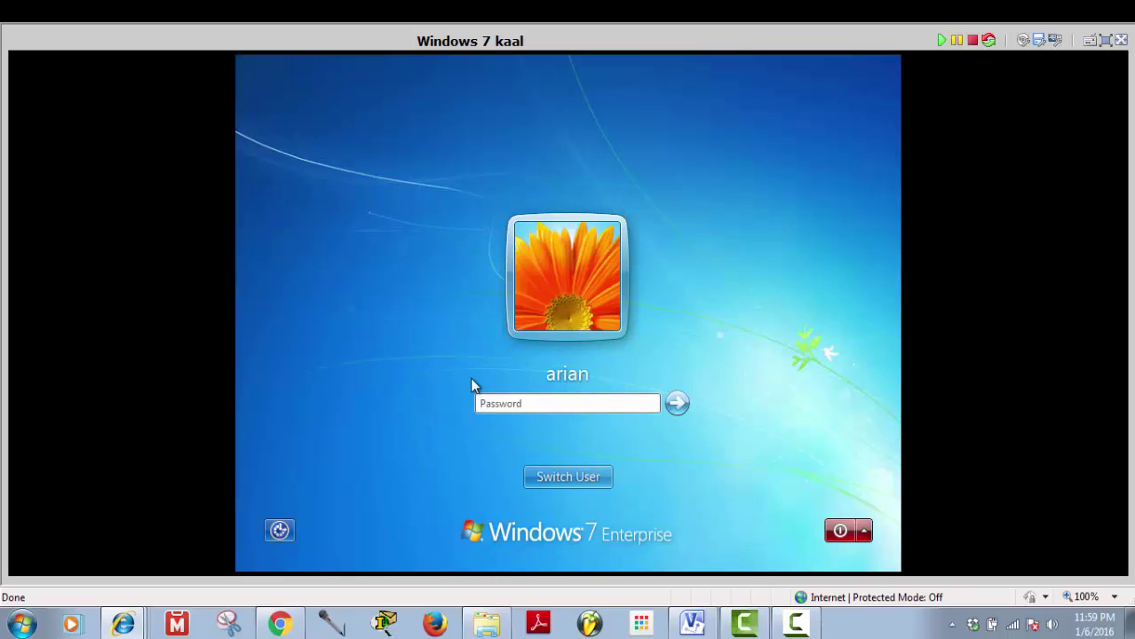
text(••••••••)
key(Return)
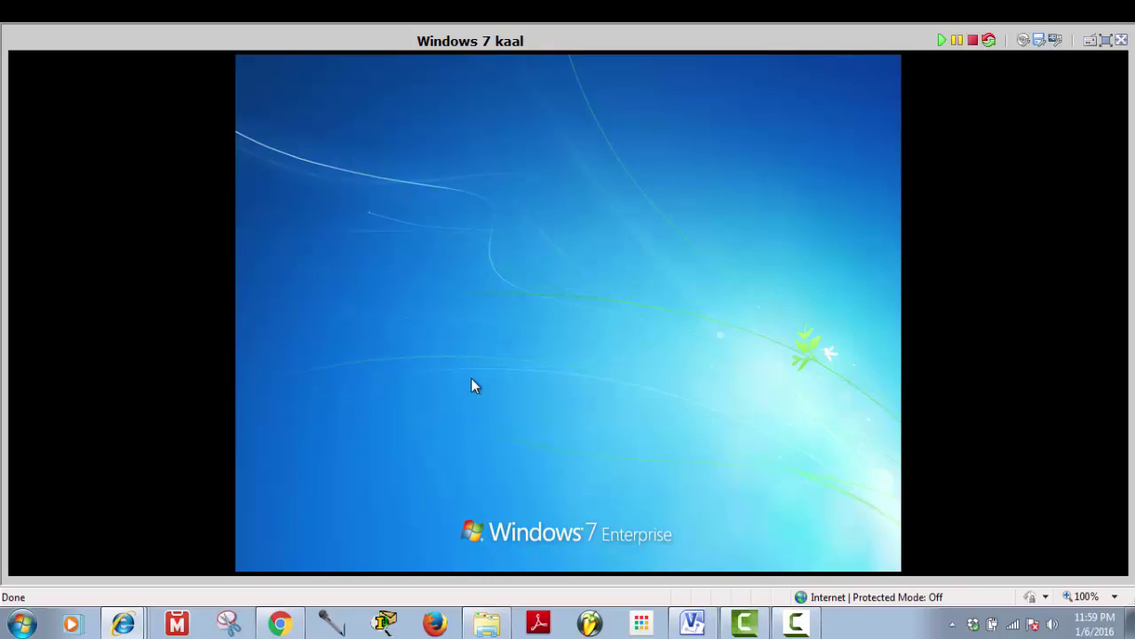
click(580, 476)
text(••••••••••)
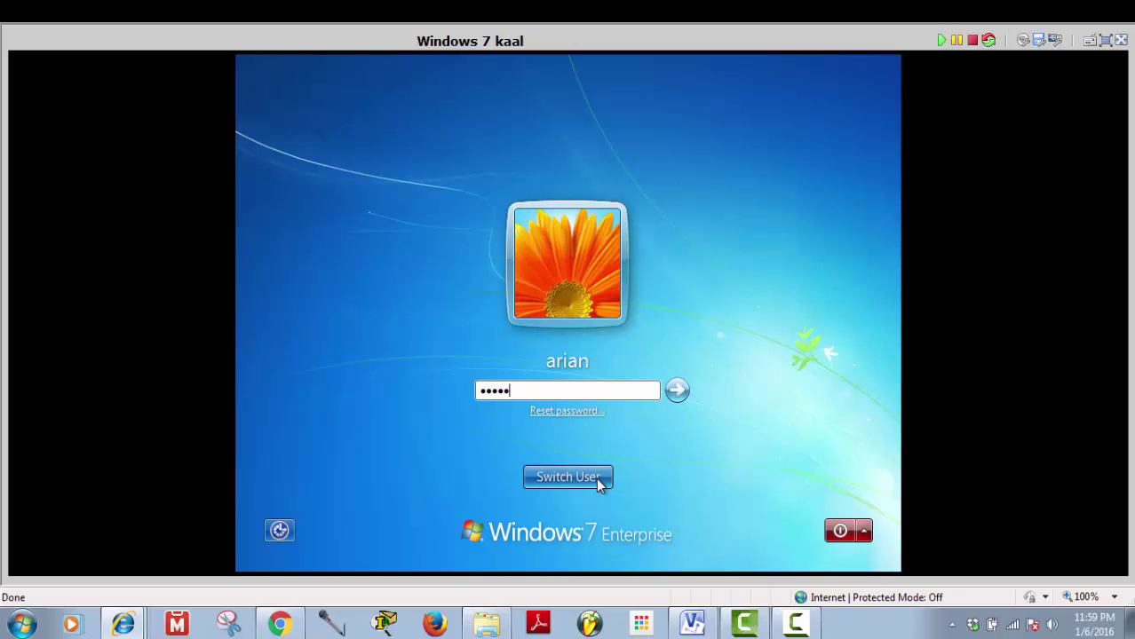
key(Return)
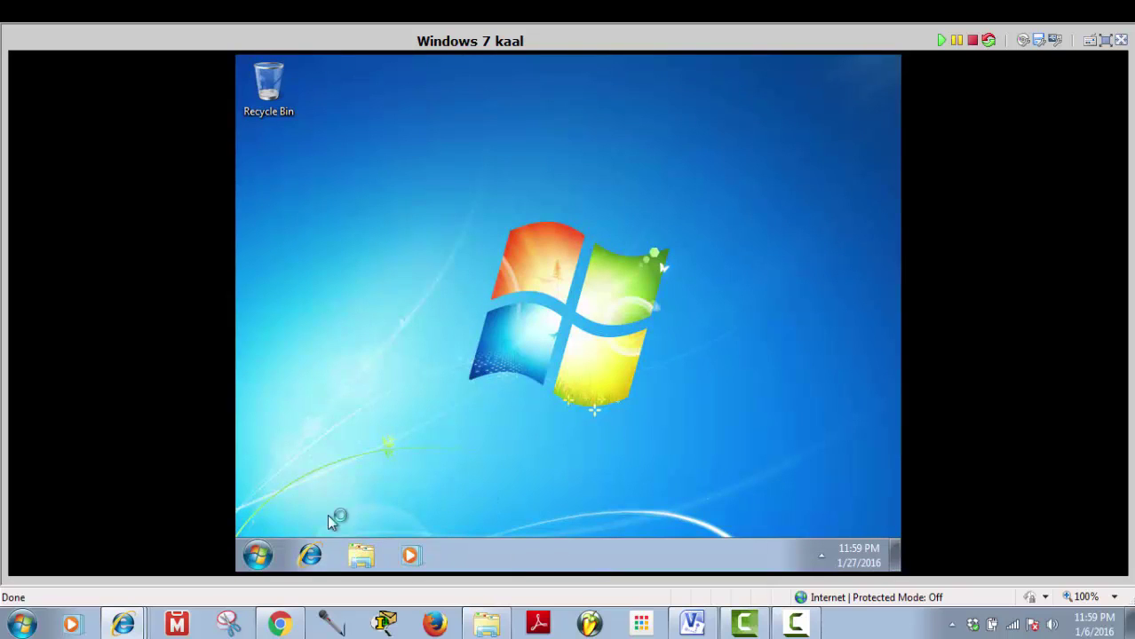
Connect the VPN connection from the tray network list using the saved credentials.
click(255, 551)
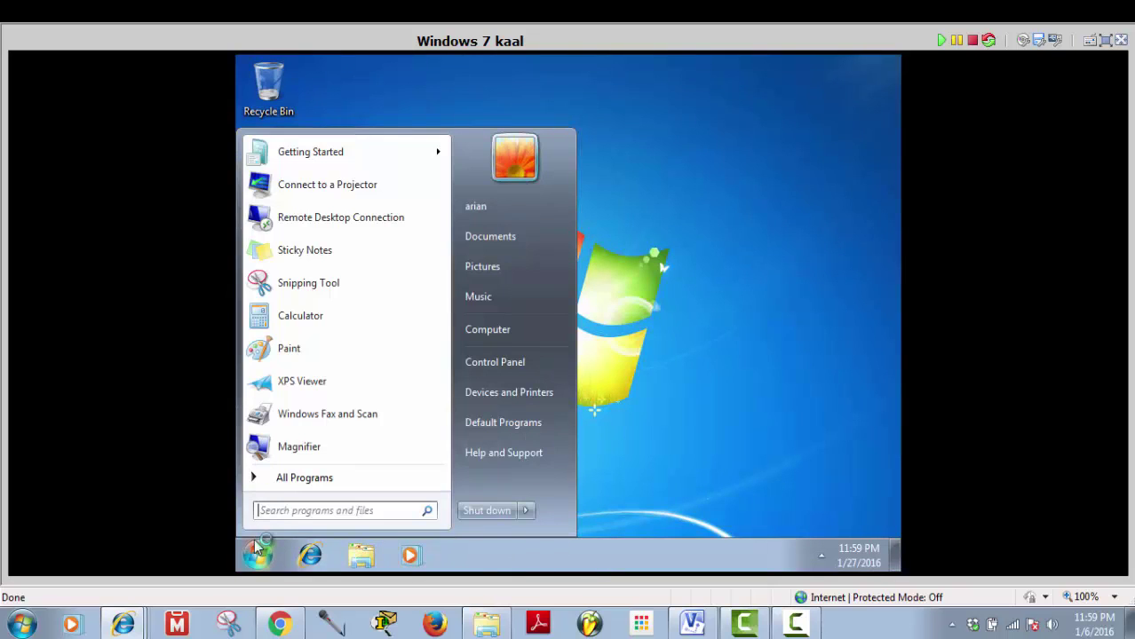
key(super+r)
key(Return)
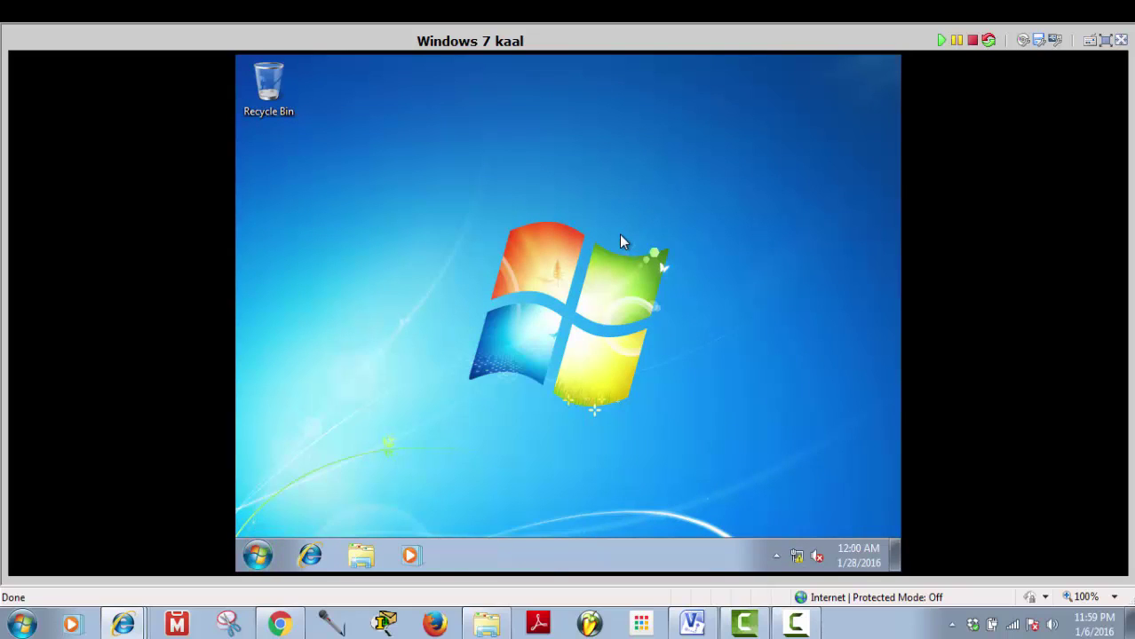
click(796, 556)
right_click(785, 316)
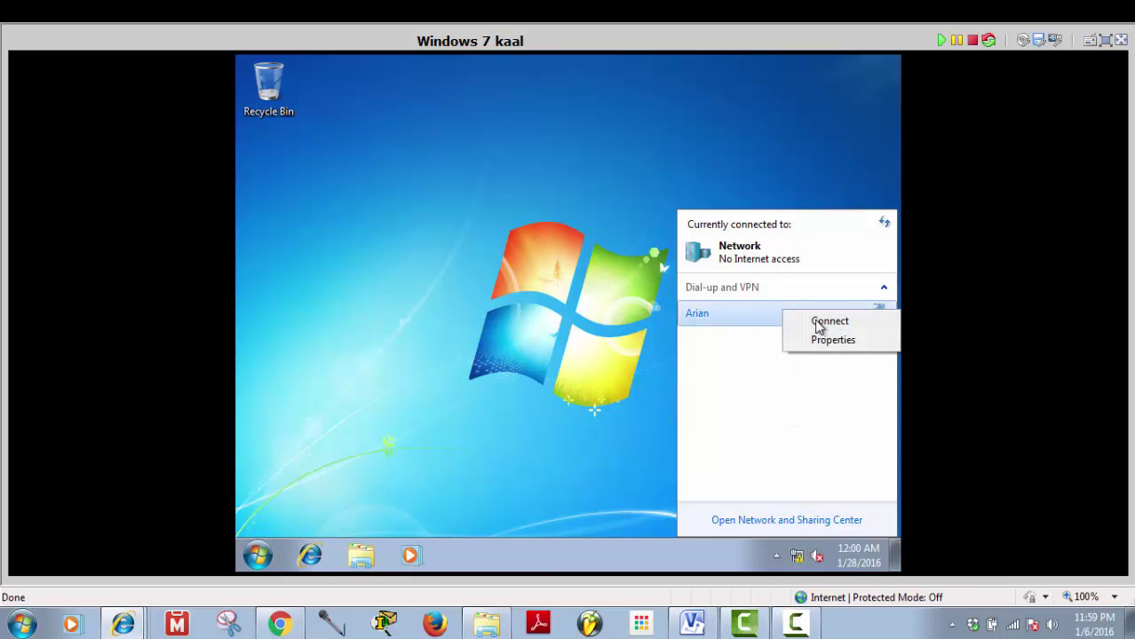
click(826, 324)
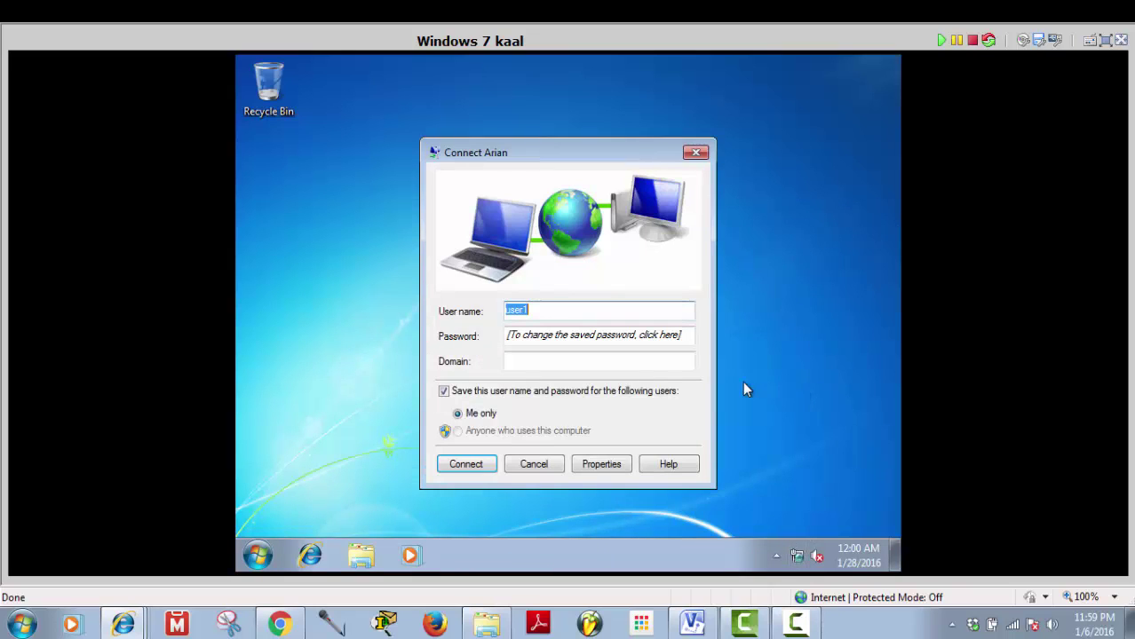
click(487, 468)
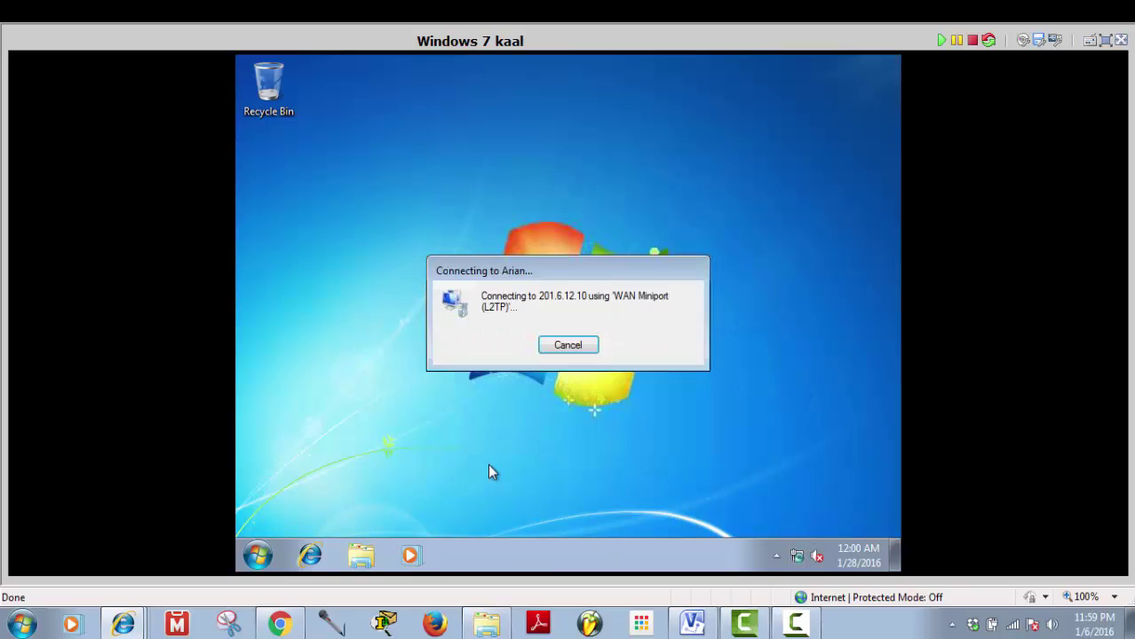
Try opening \\dc1.rras.nl\ twice from Run, dismissing the Network Error each time.
click(259, 556)
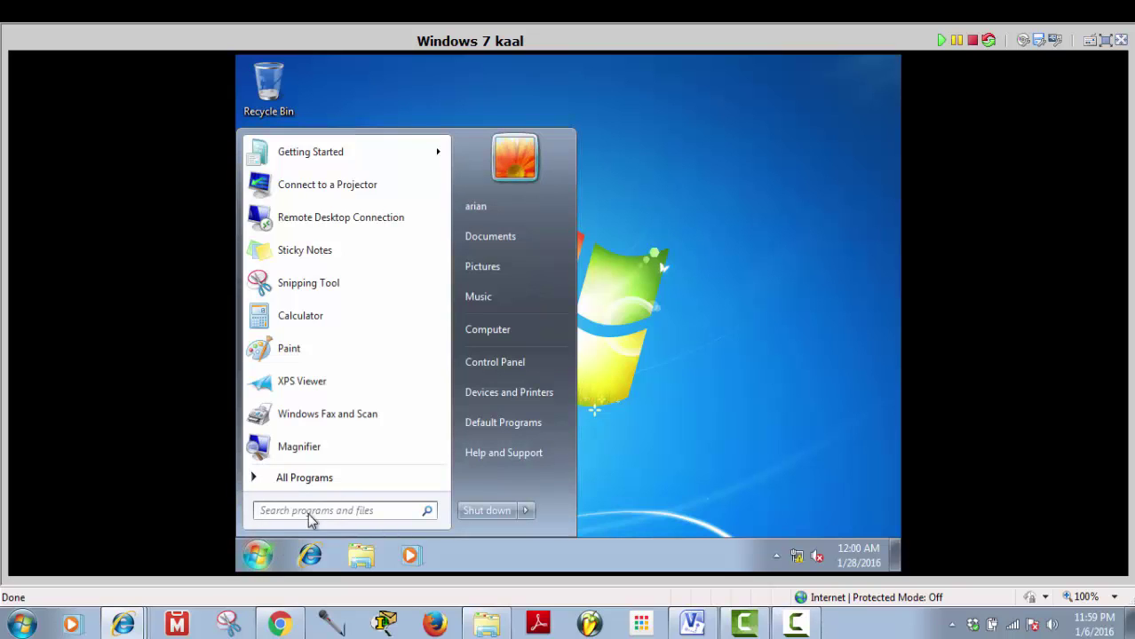
key(Escape)
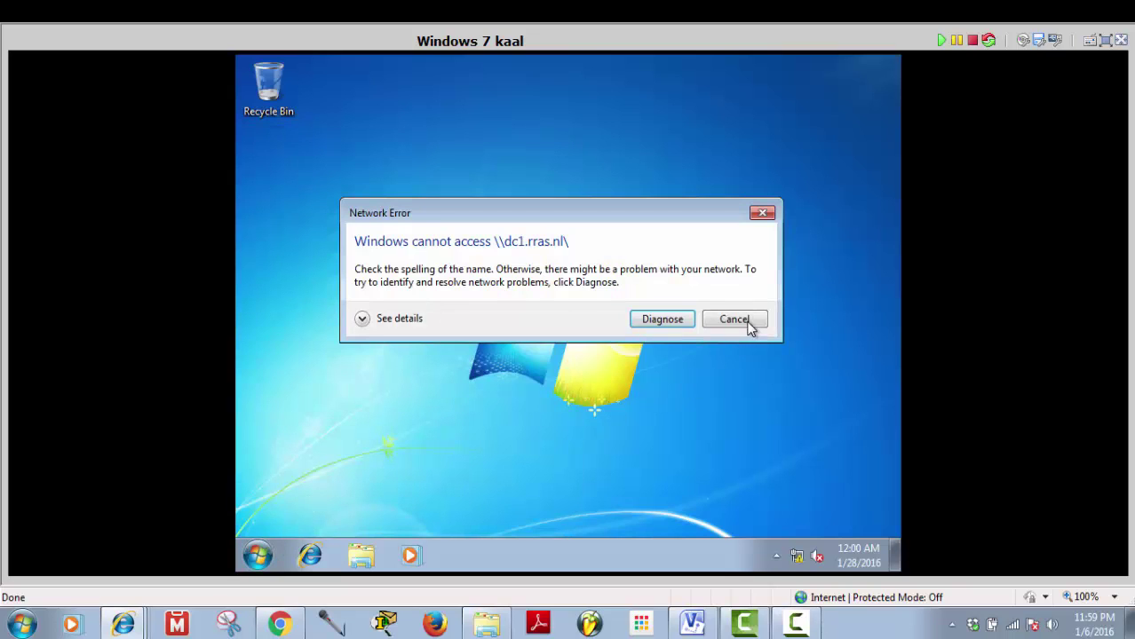
click(748, 323)
key(super)
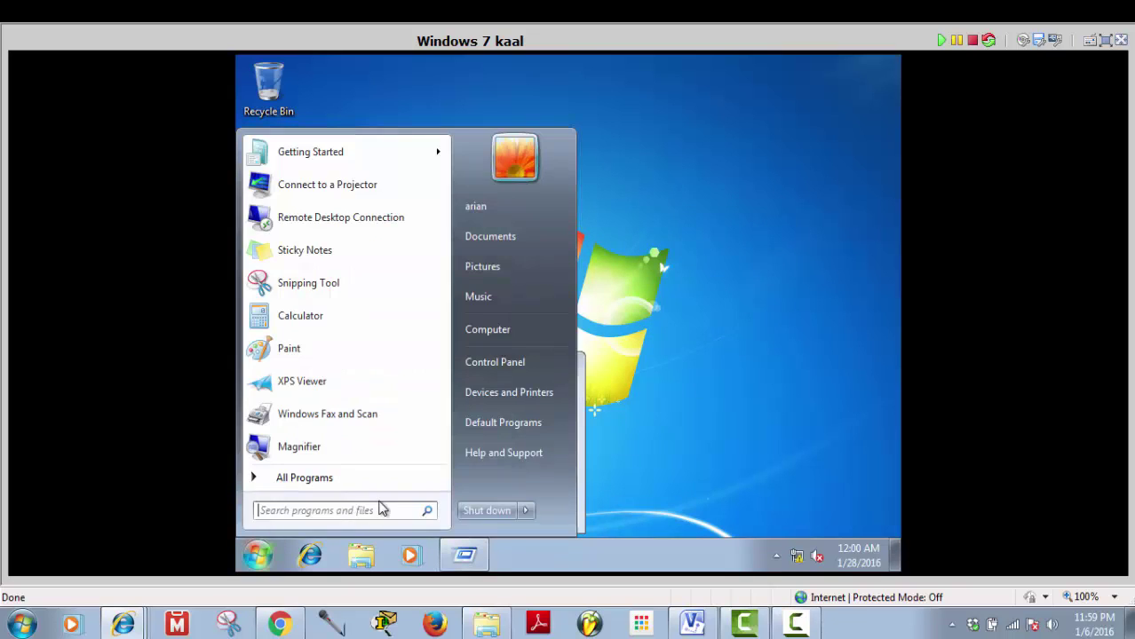
key(Escape)
click(382, 503)
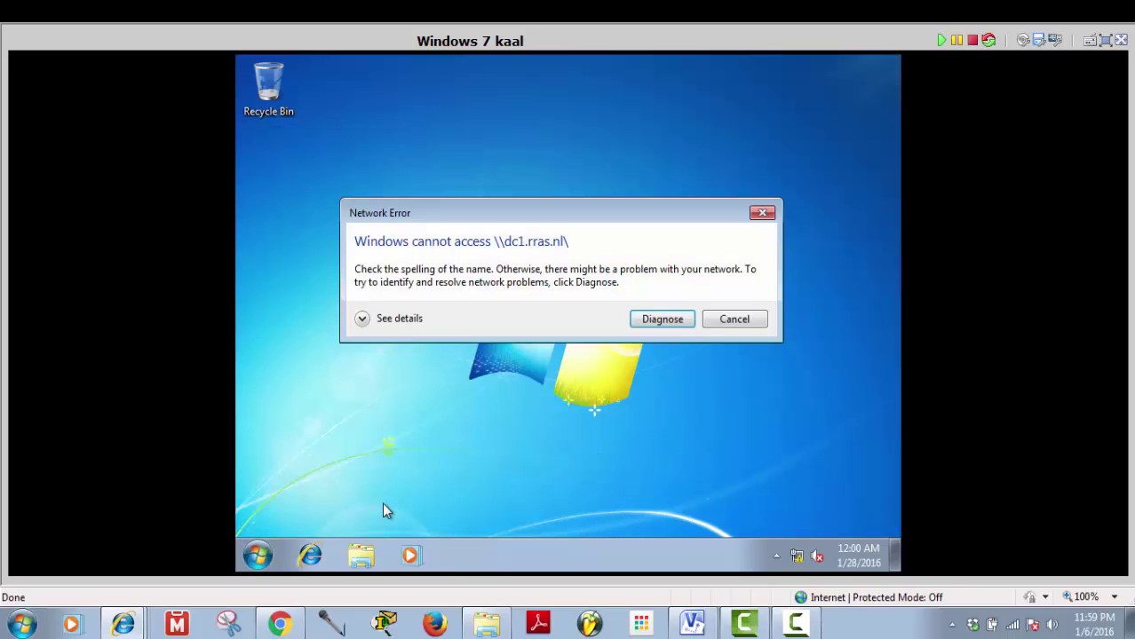
click(730, 322)
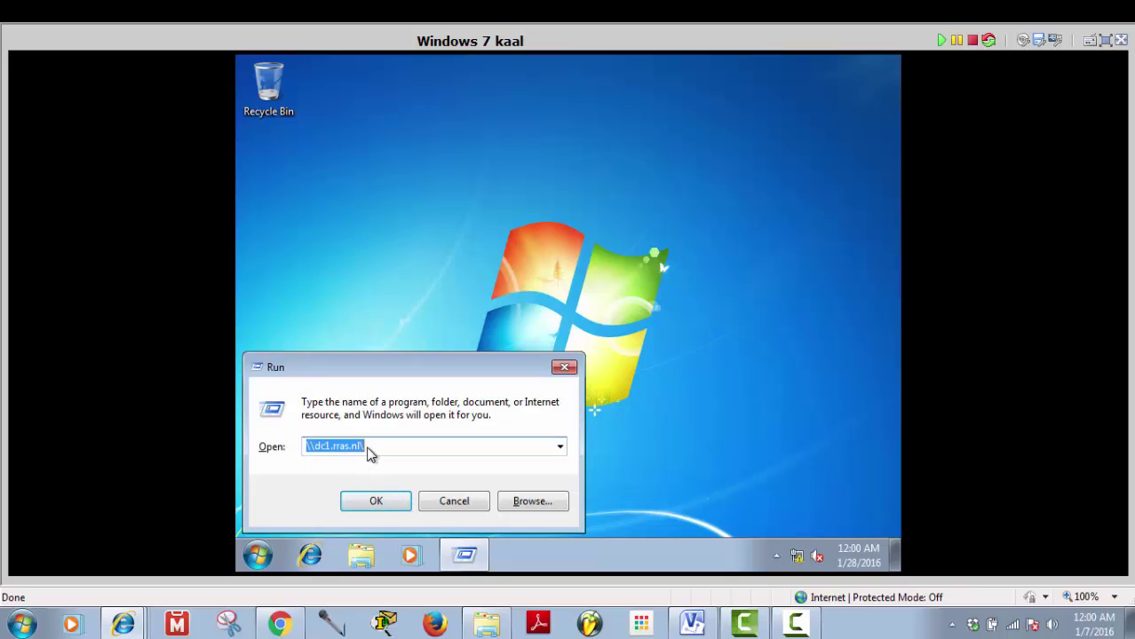
click(445, 505)
click(776, 555)
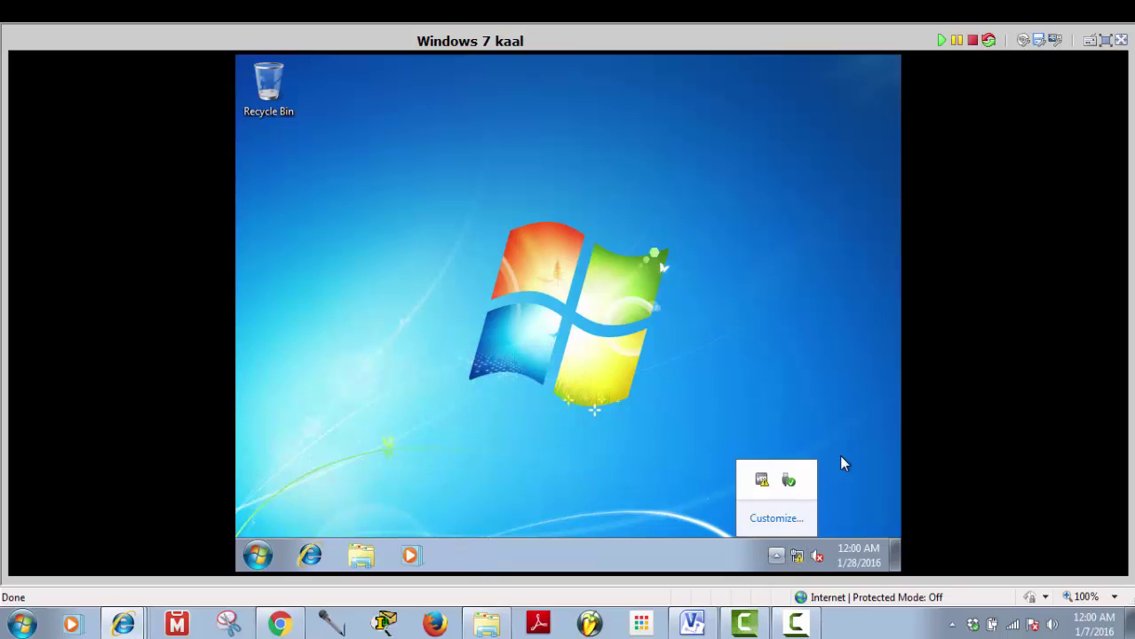
Check the connected VPN's security properties, keeping L2TP/IPSec as its type, and apply.
click(796, 557)
right_click(811, 355)
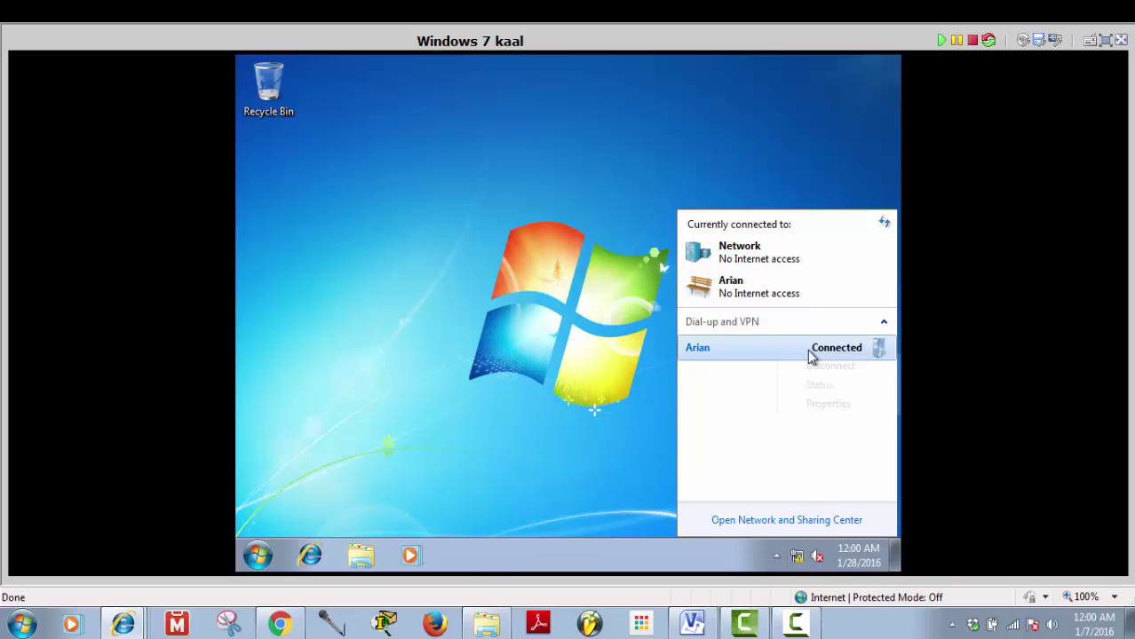
click(827, 403)
click(538, 148)
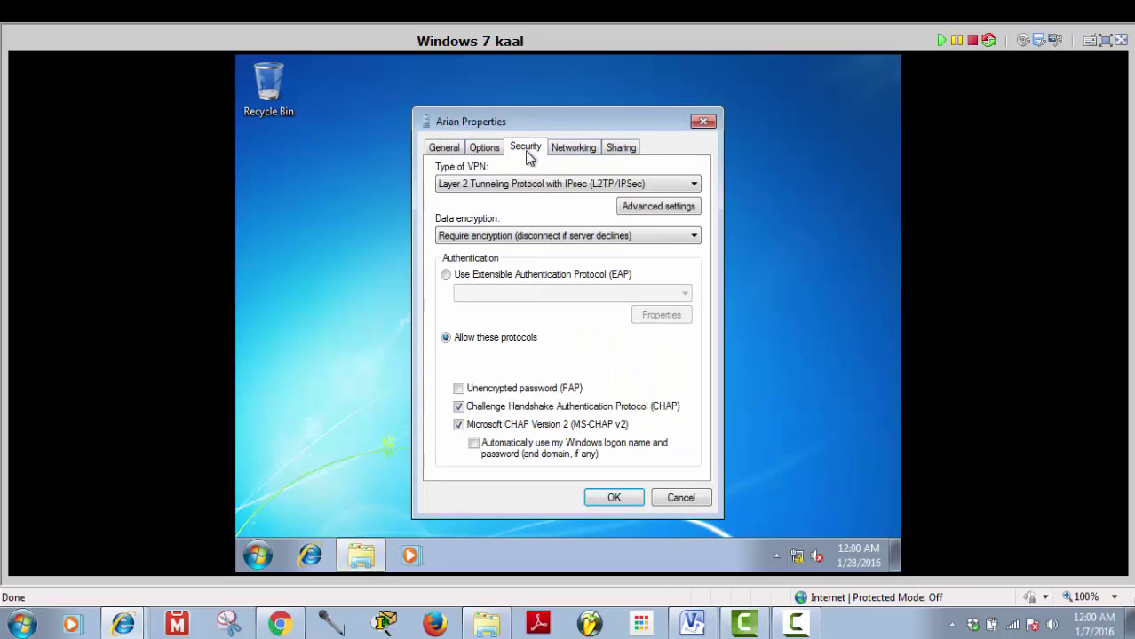
click(551, 184)
click(566, 186)
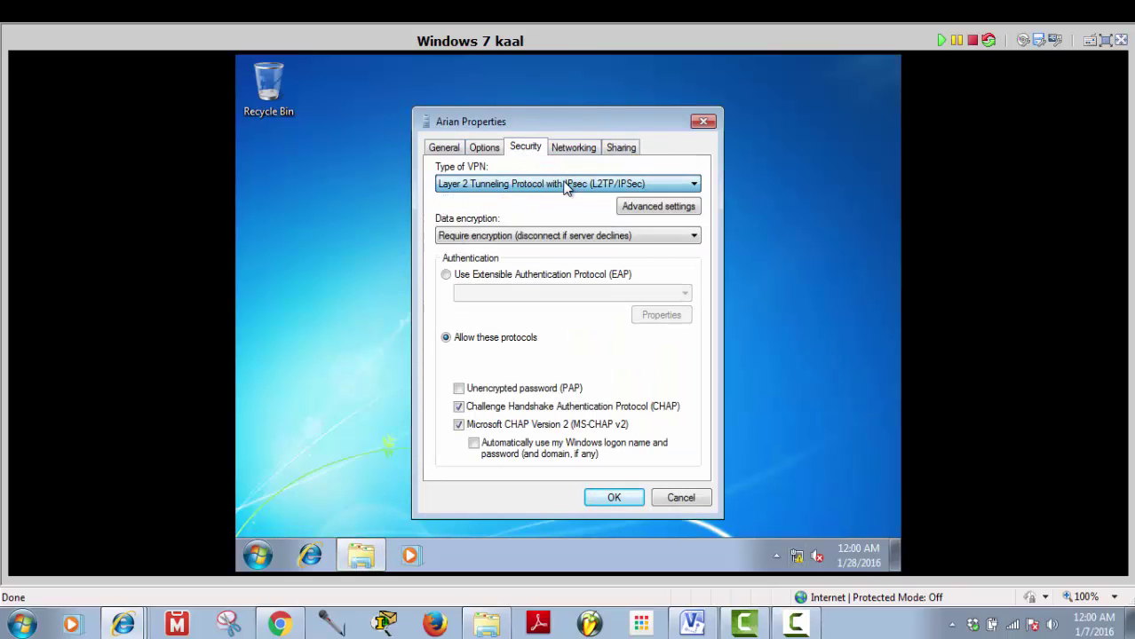
click(626, 210)
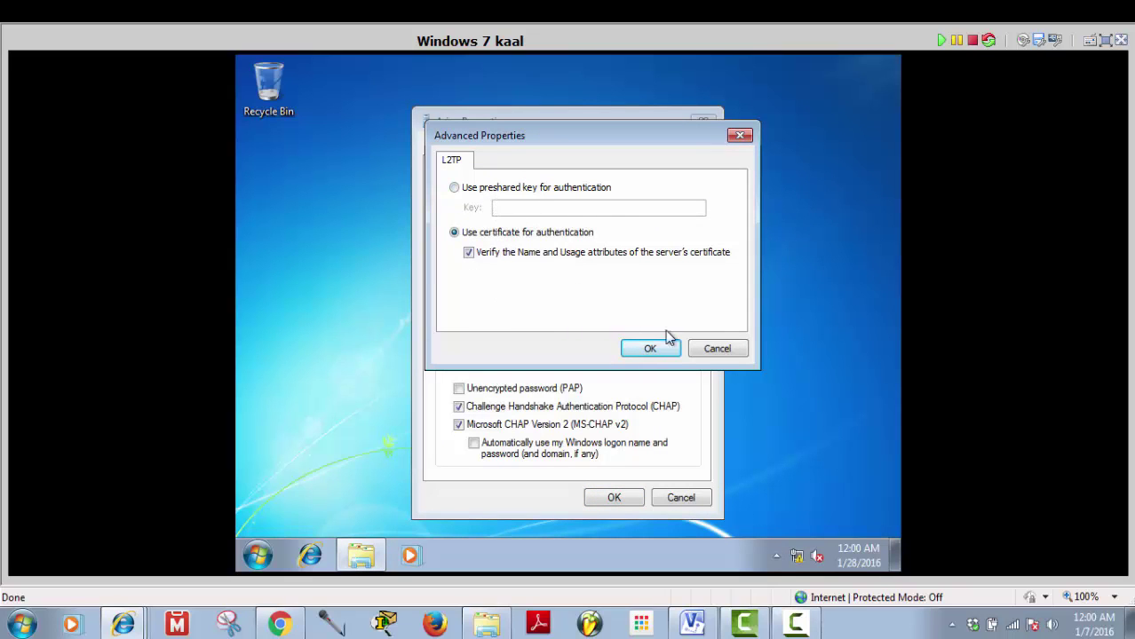
click(714, 351)
click(573, 185)
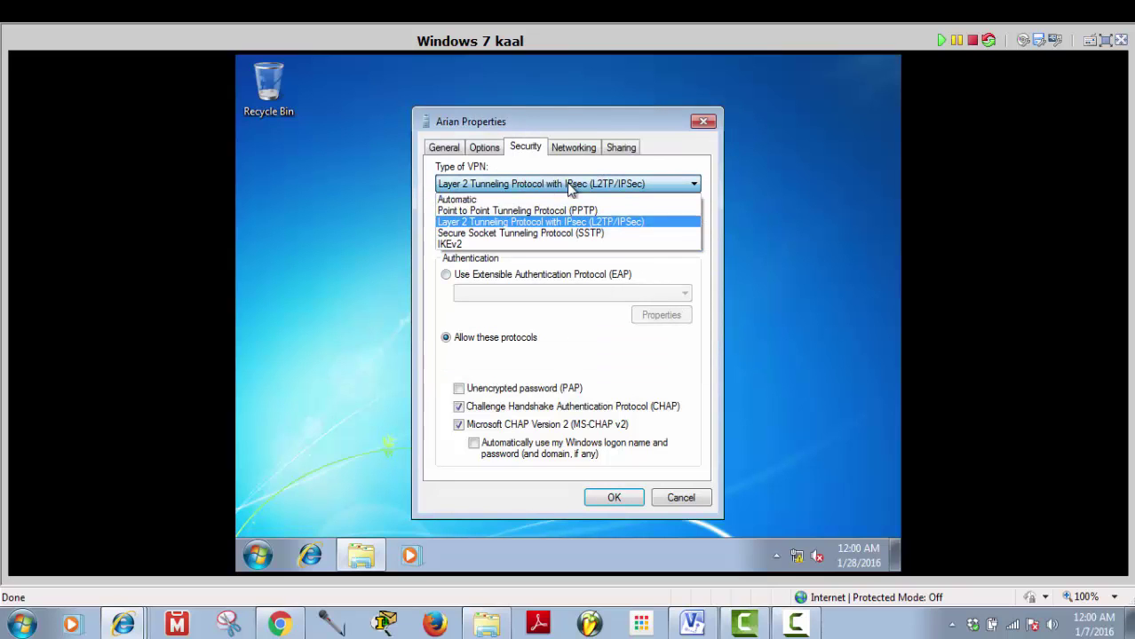
click(495, 222)
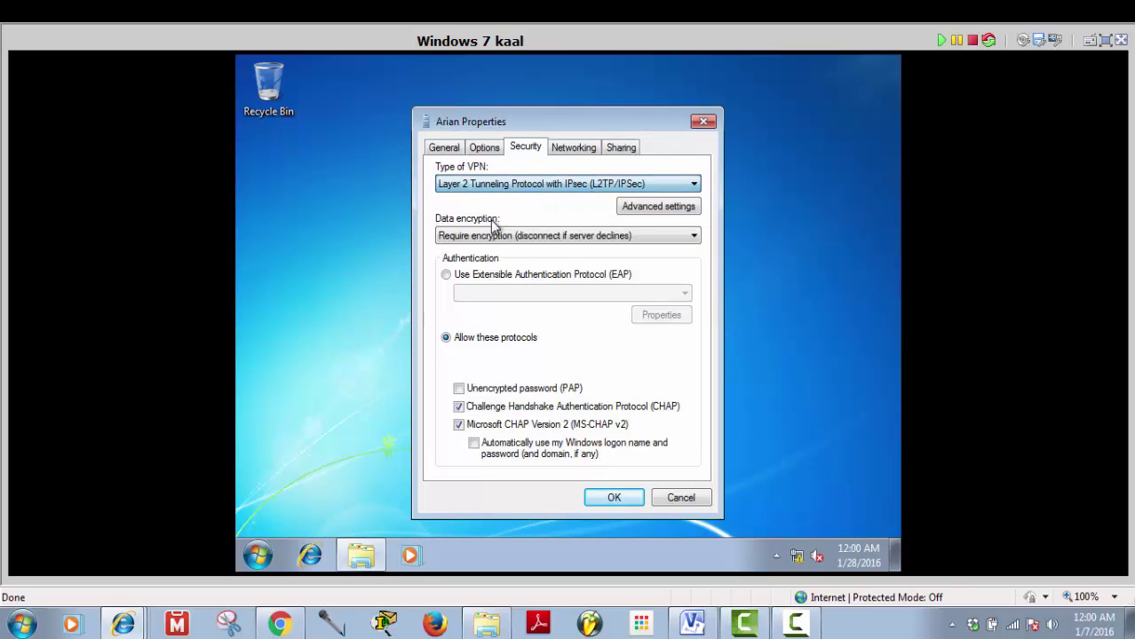
click(622, 497)
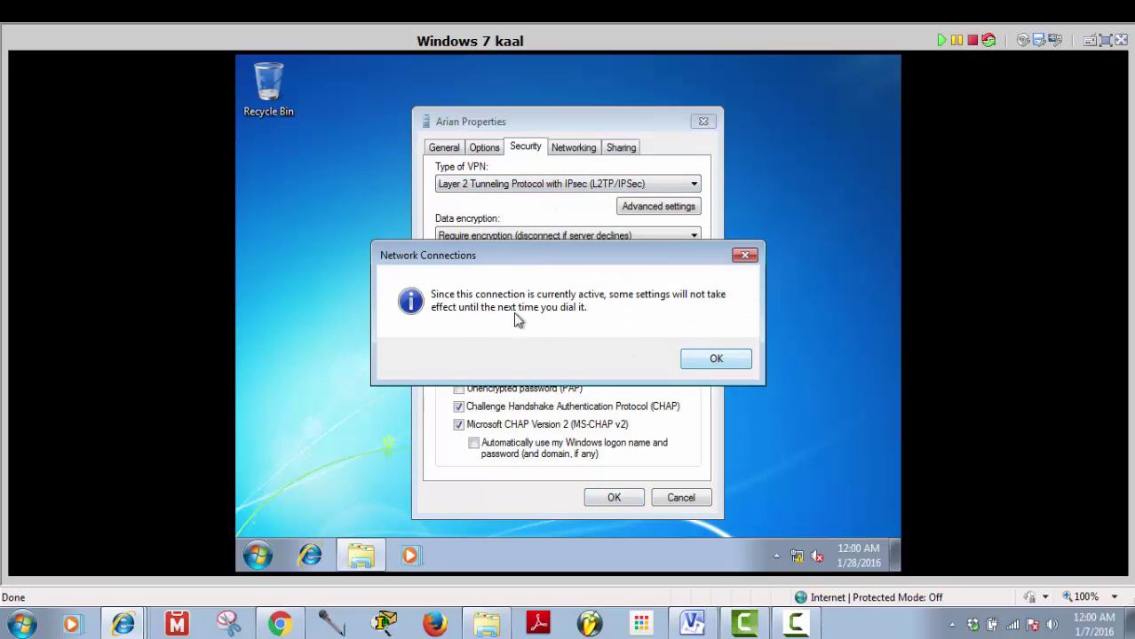
click(715, 360)
Disconnect the Arian VPN and recheck that its type is L2TP/IPSec.
click(798, 556)
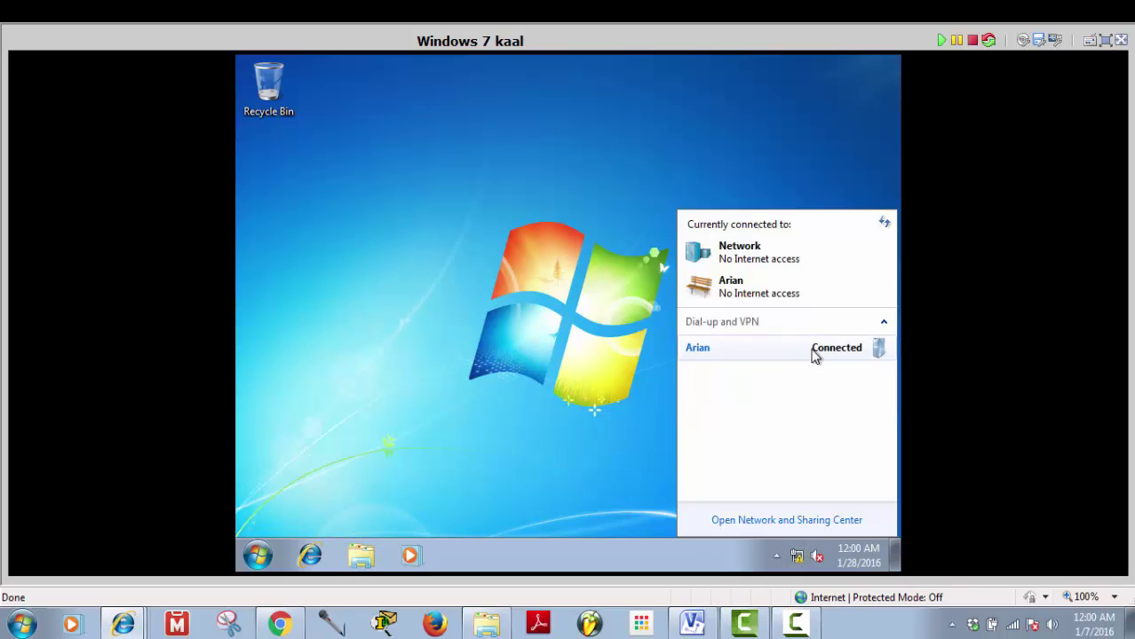
right_click(815, 354)
click(843, 360)
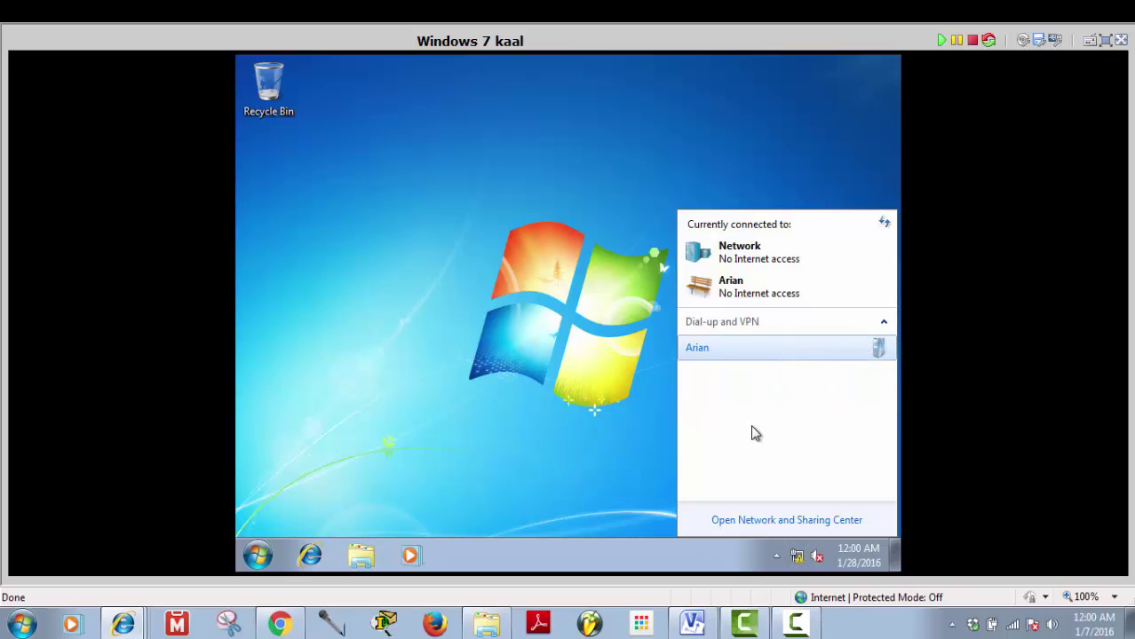
right_click(774, 320)
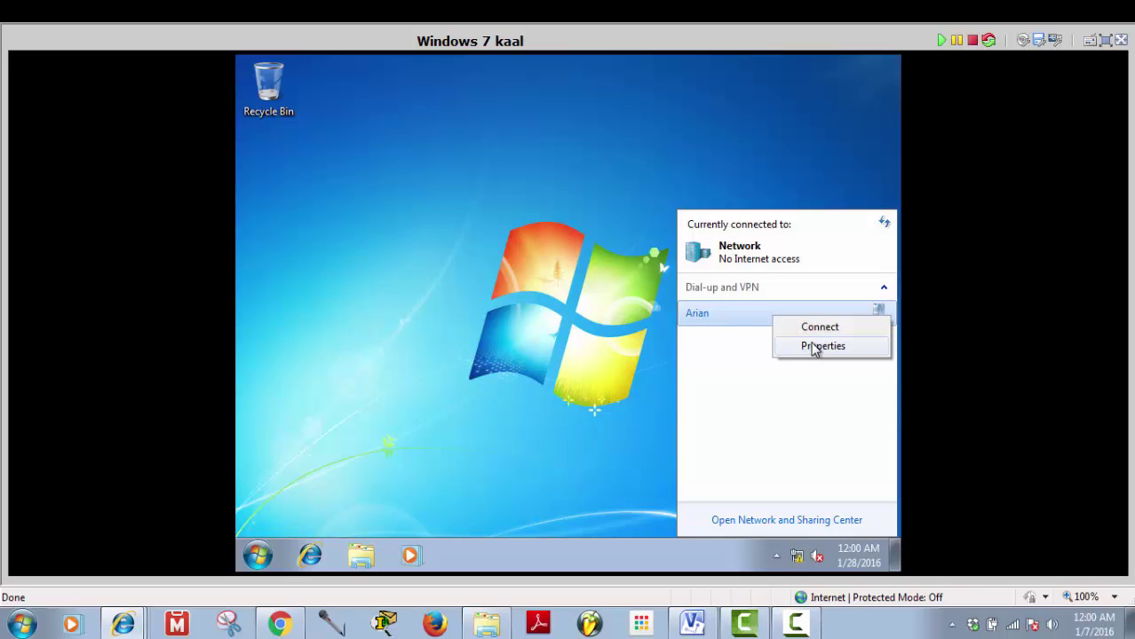
click(815, 346)
click(525, 147)
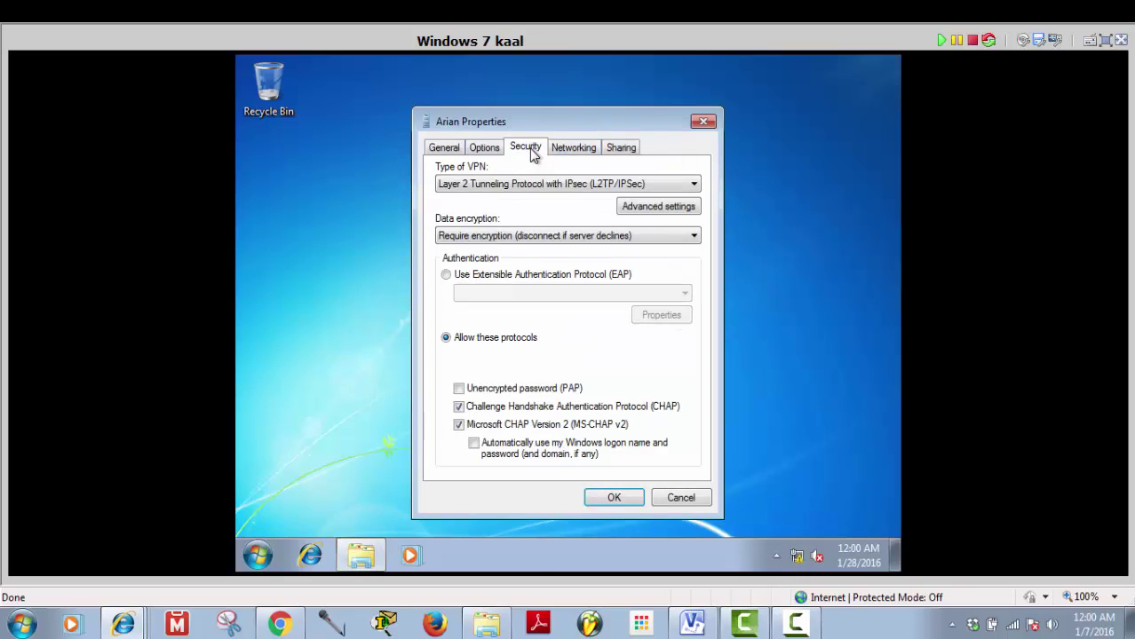
click(561, 186)
click(524, 220)
click(614, 497)
Reconnect the Arian VPN using the saved credentials.
click(796, 558)
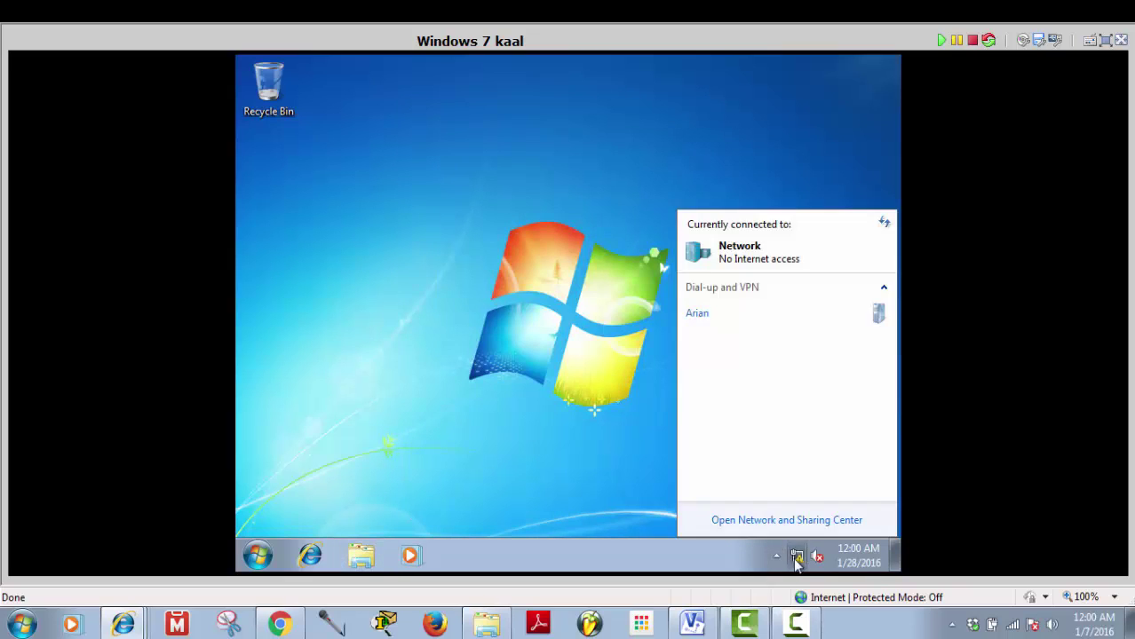
click(796, 559)
click(797, 557)
right_click(800, 324)
click(826, 331)
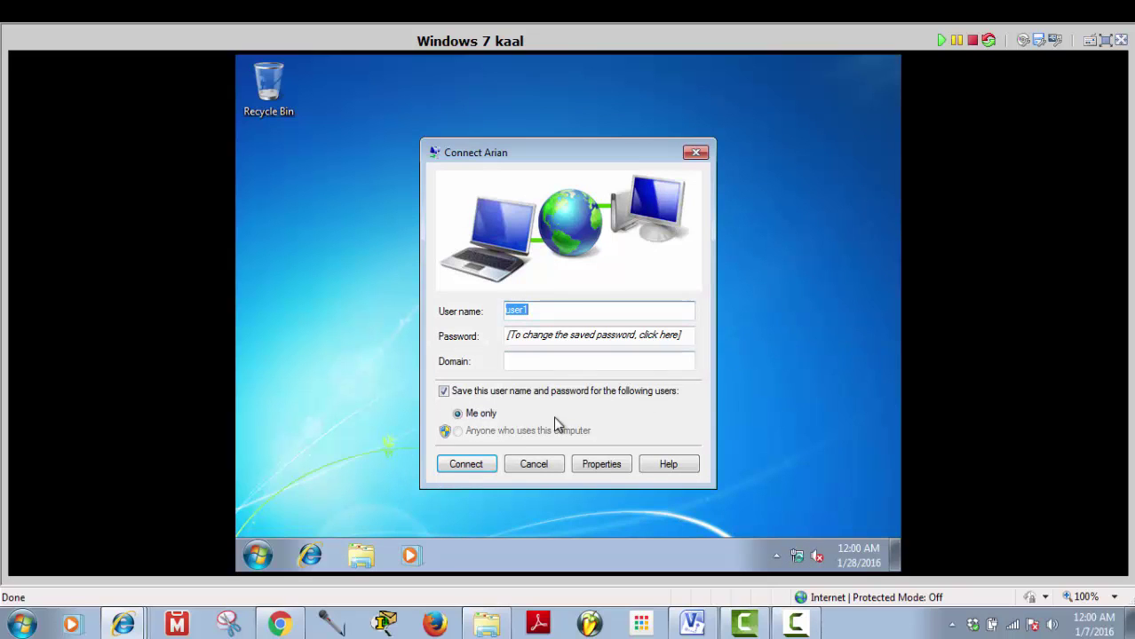
click(466, 464)
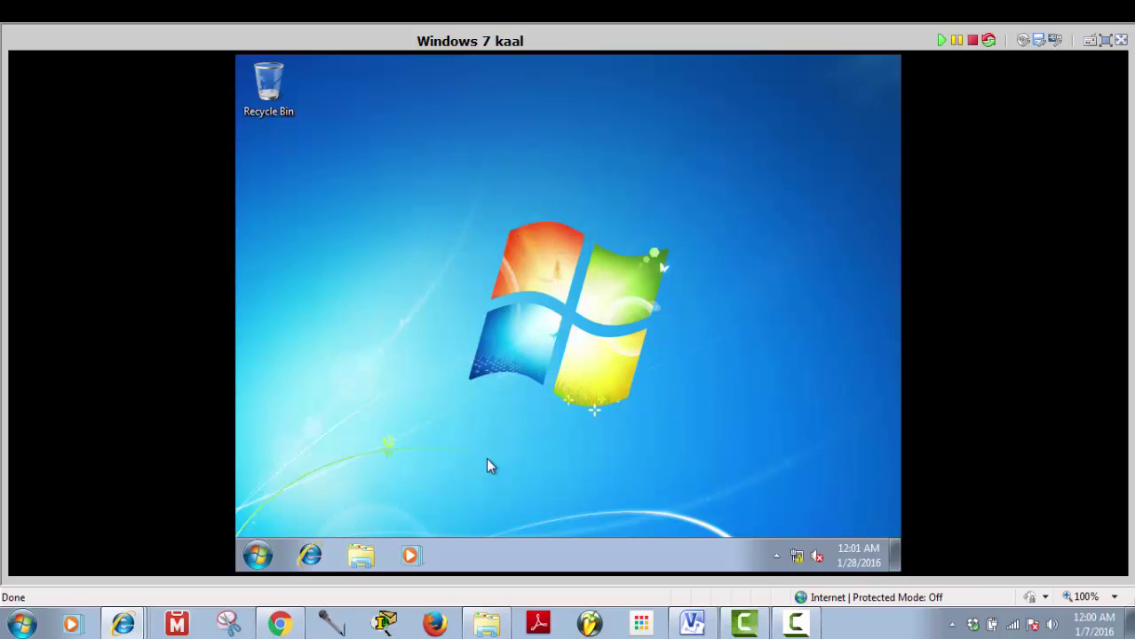
Browse \\dc1.rras.nl from Run and try opening the key share.
click(258, 555)
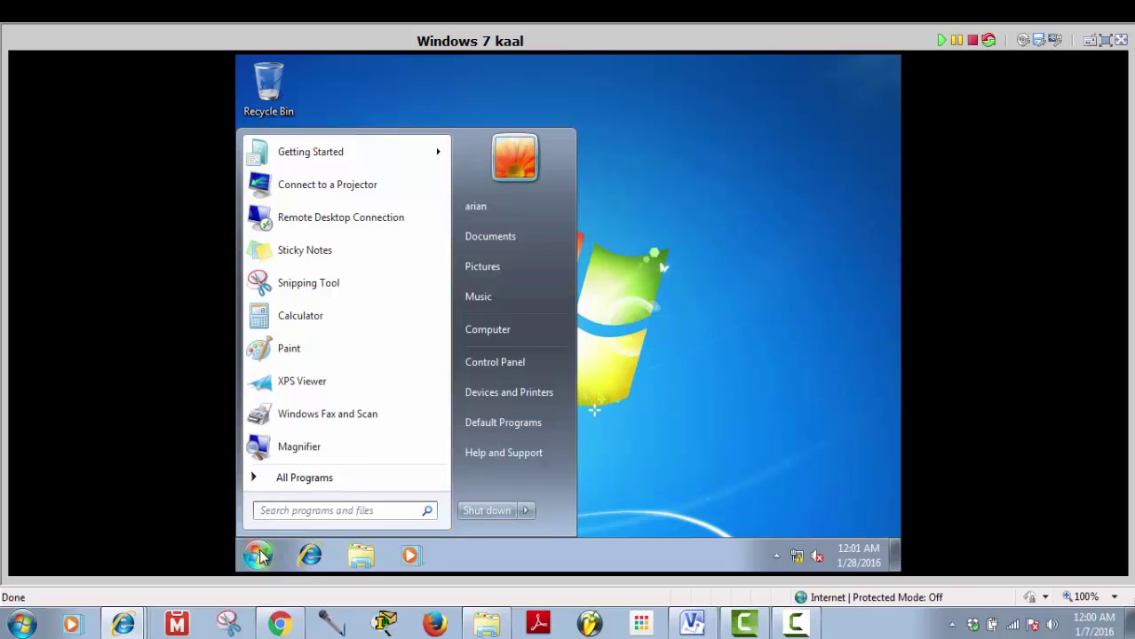
key(super+r)
click(373, 500)
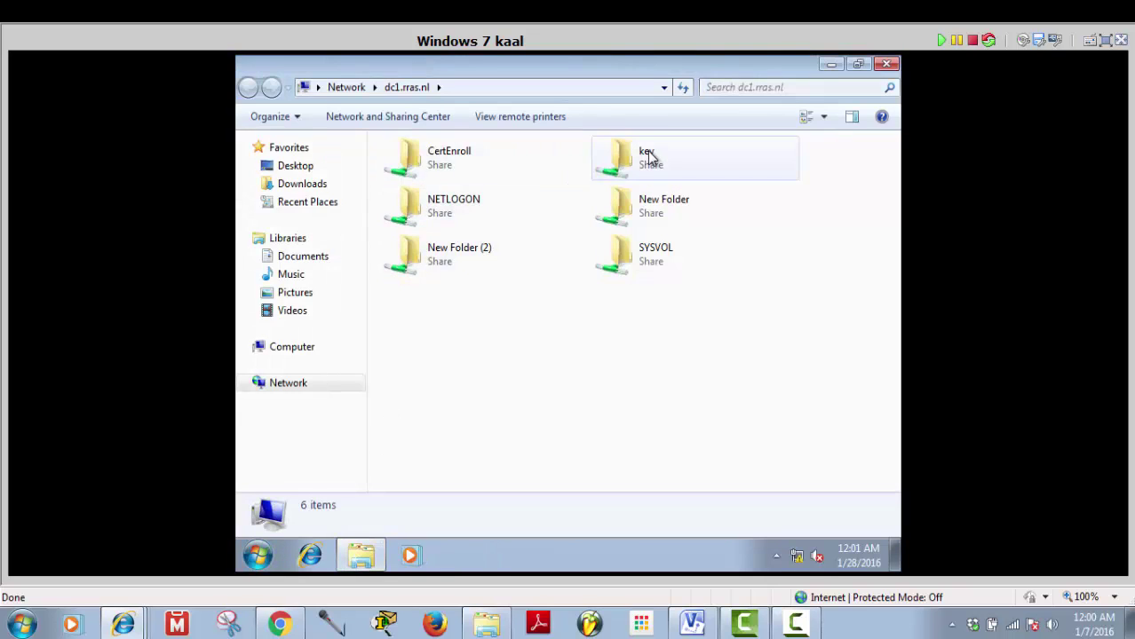
click(647, 153)
double_click(648, 153)
Retry the key share, dismiss the access-denied error, and switch to the X86-2-Win2008 console.
click(735, 335)
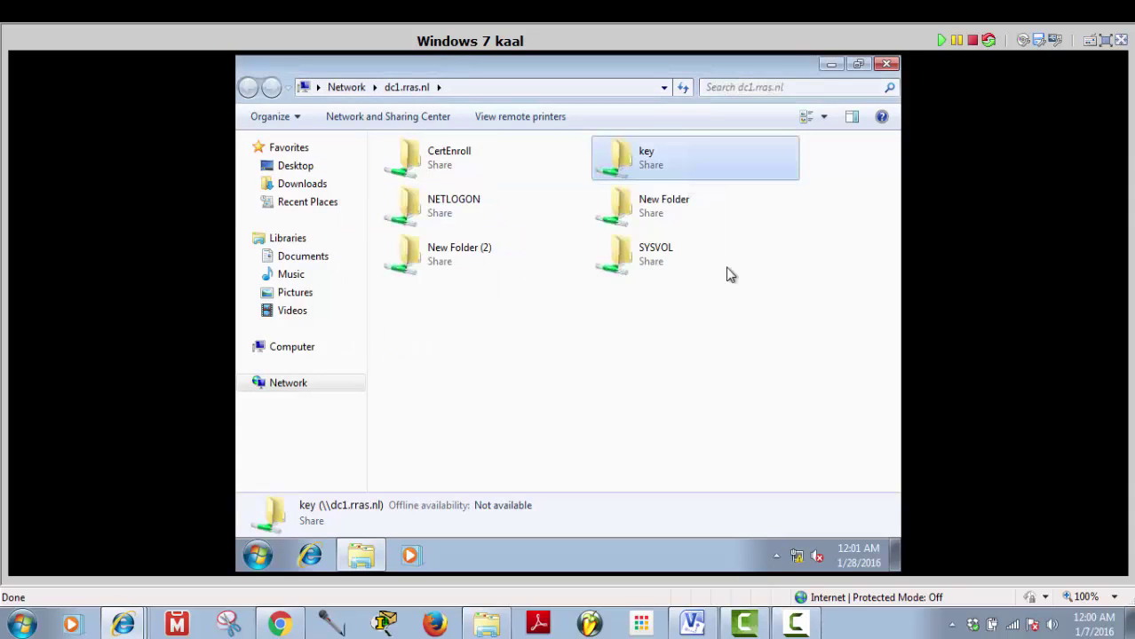
click(685, 88)
double_click(666, 167)
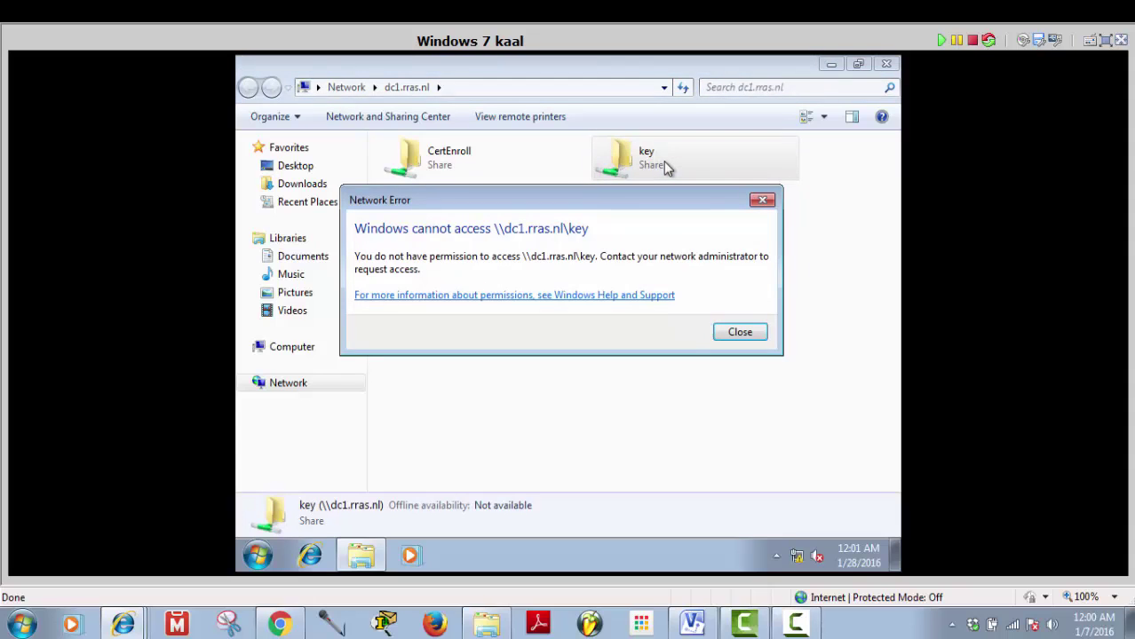
click(734, 342)
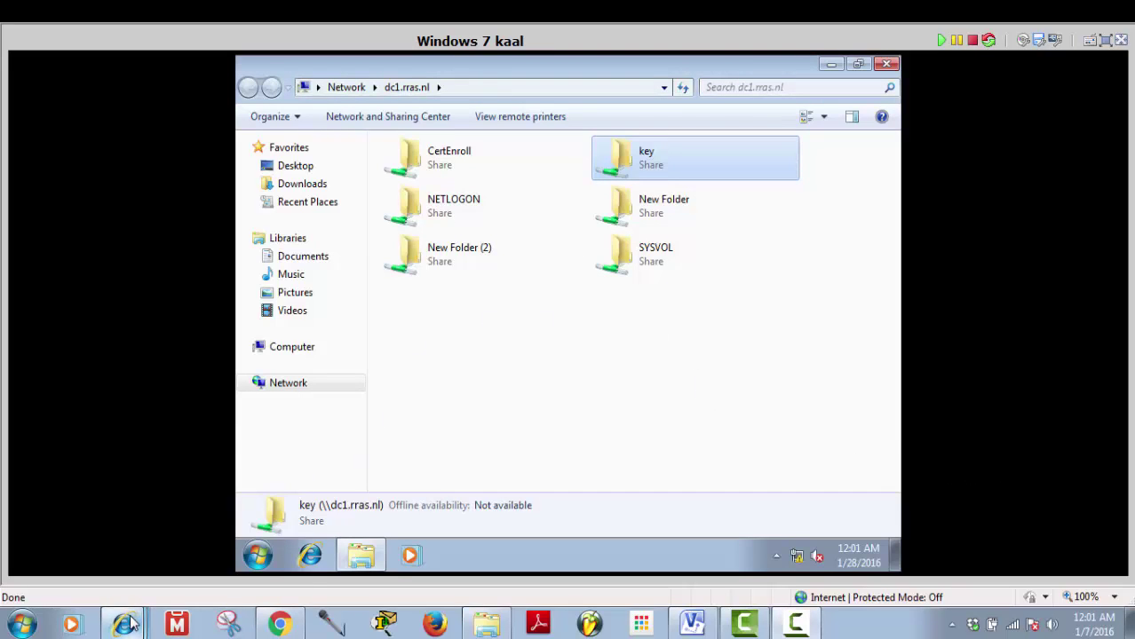
mouse_move(124, 621)
click(135, 585)
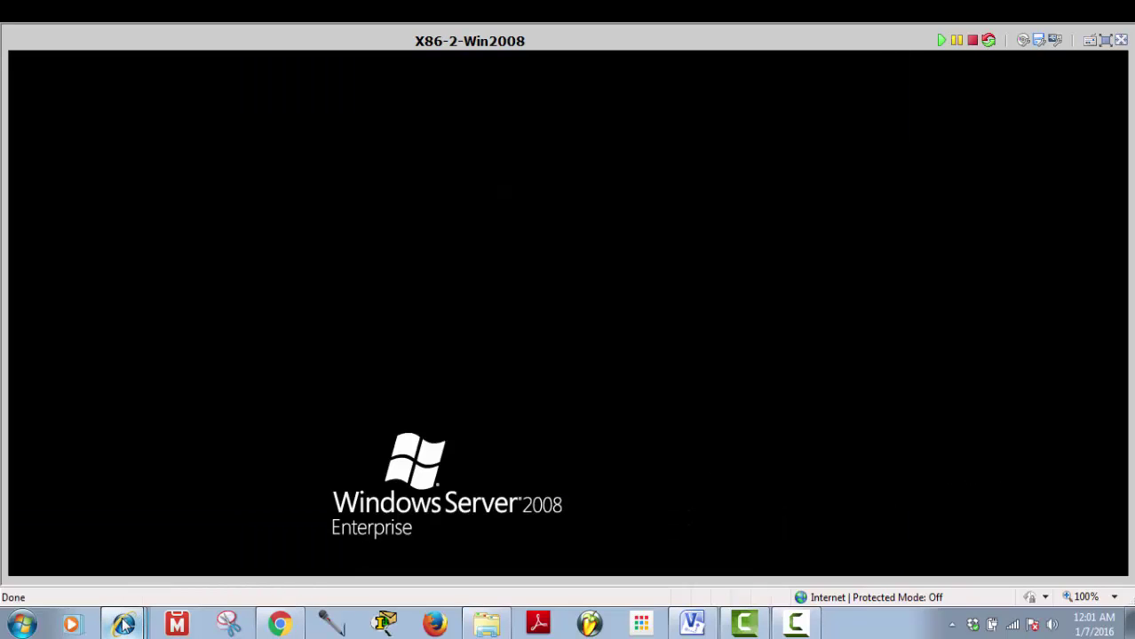
On the X86-1Win2008 console, inspect the C: key folder's sharing settings without changing them.
click(120, 527)
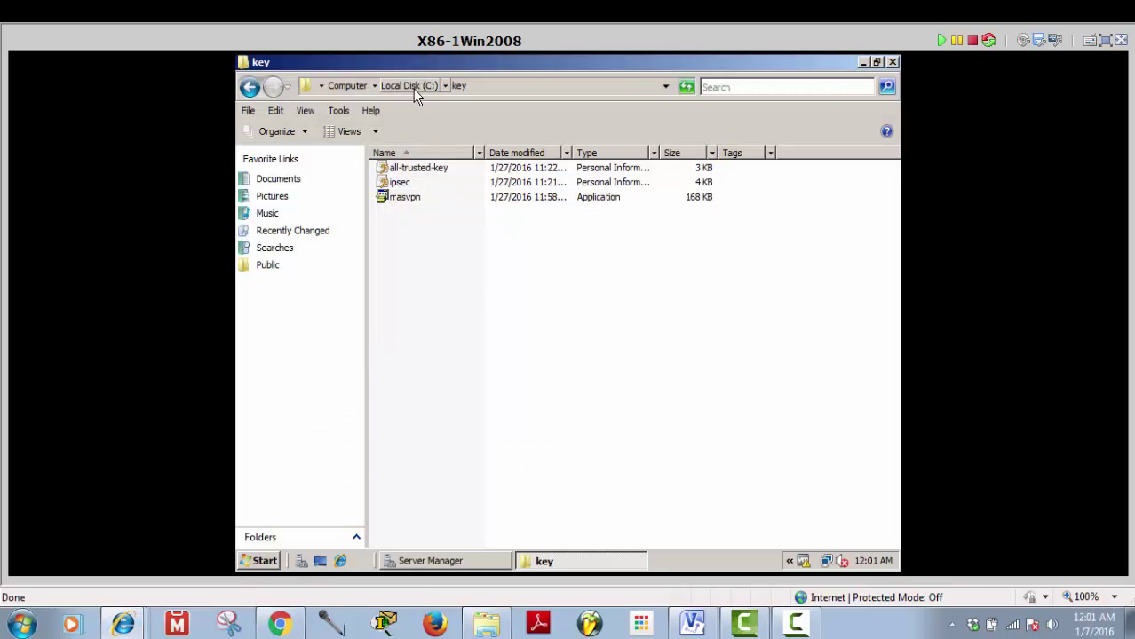
key(BackSpace)
right_click(457, 182)
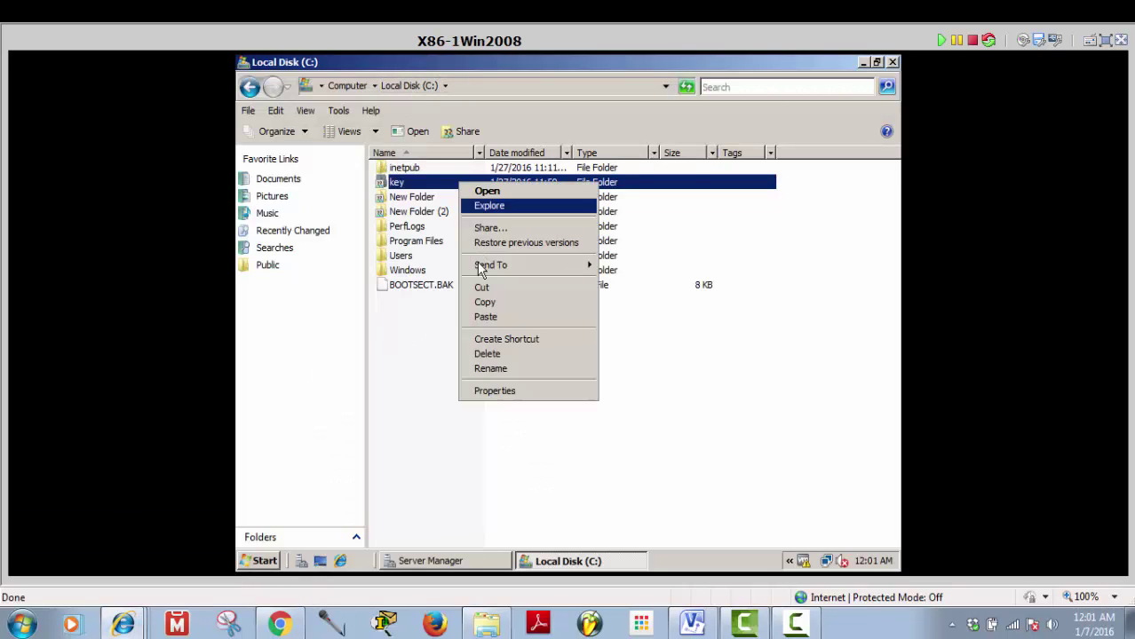
click(493, 393)
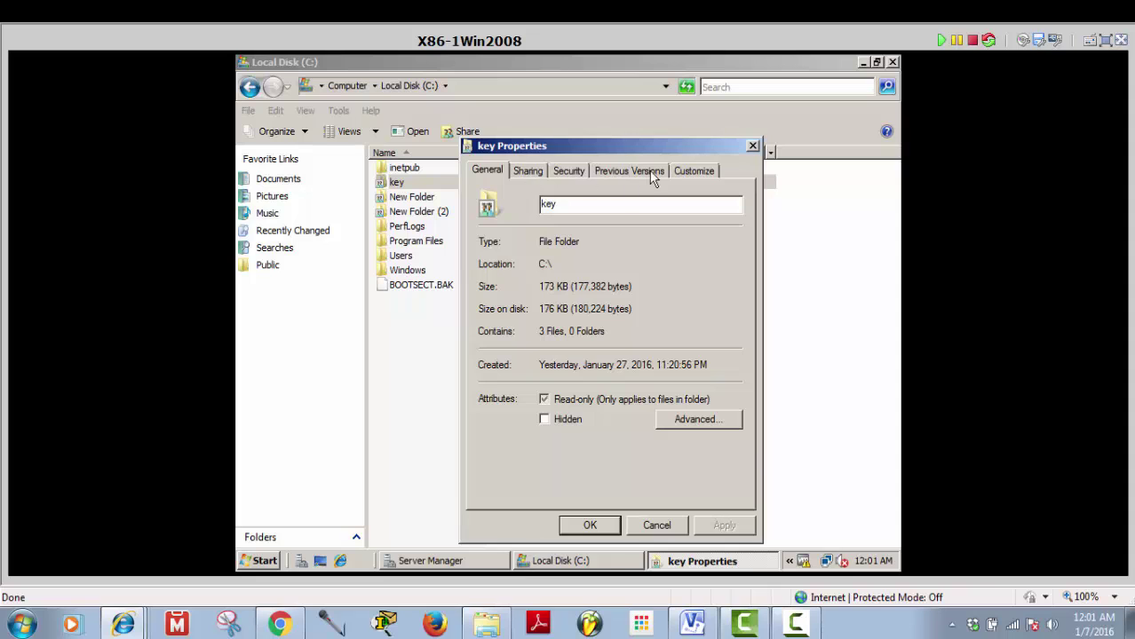
click(541, 178)
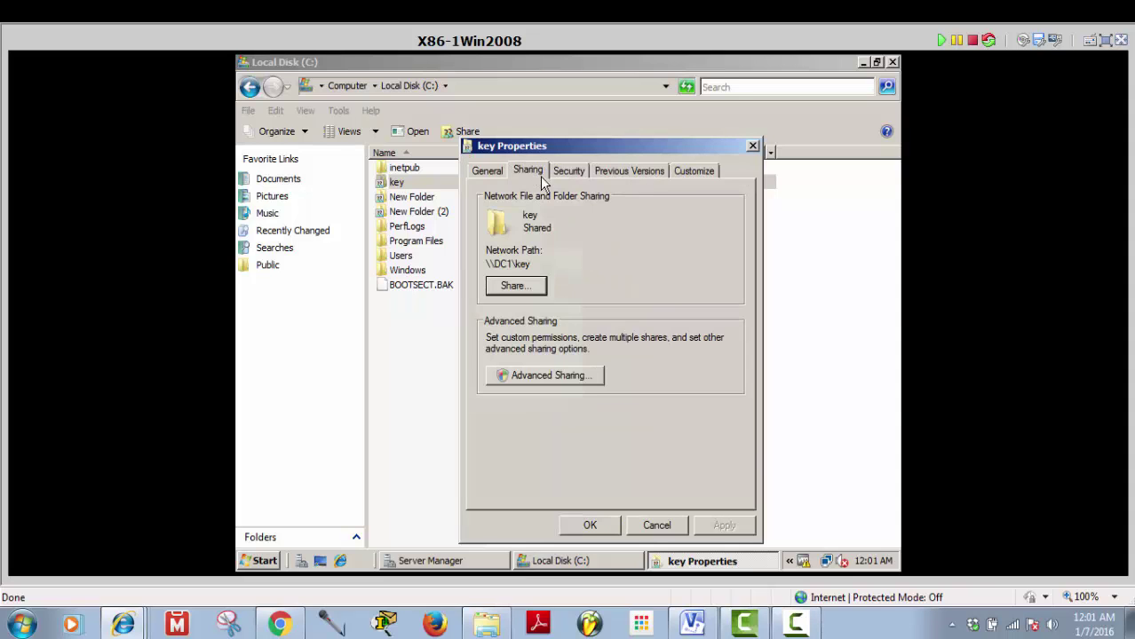
click(545, 376)
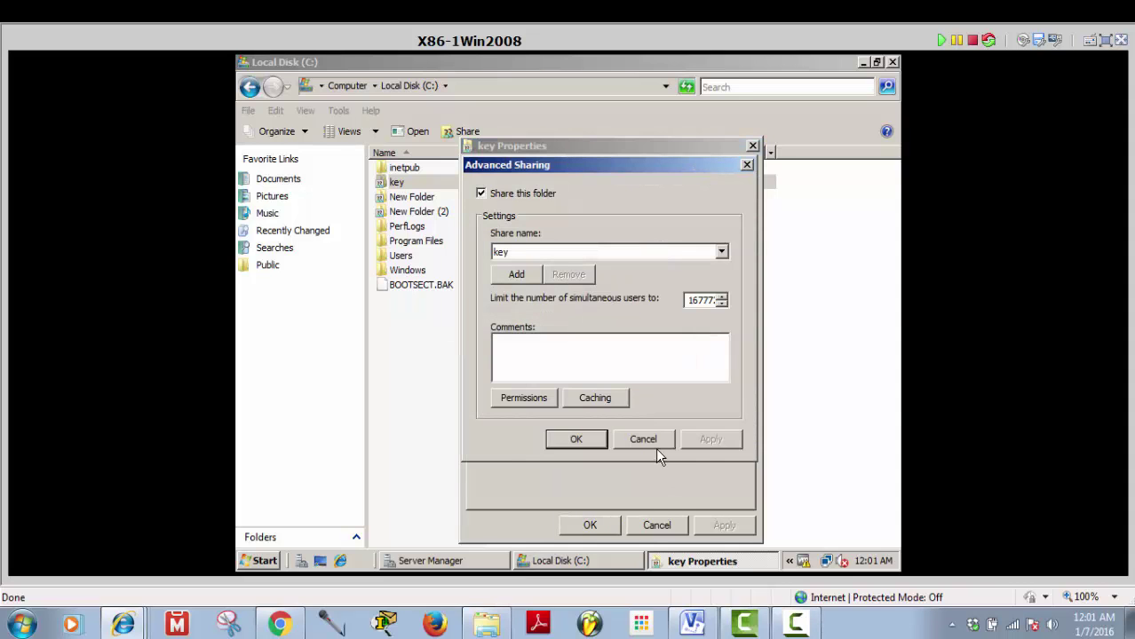
click(657, 446)
click(608, 526)
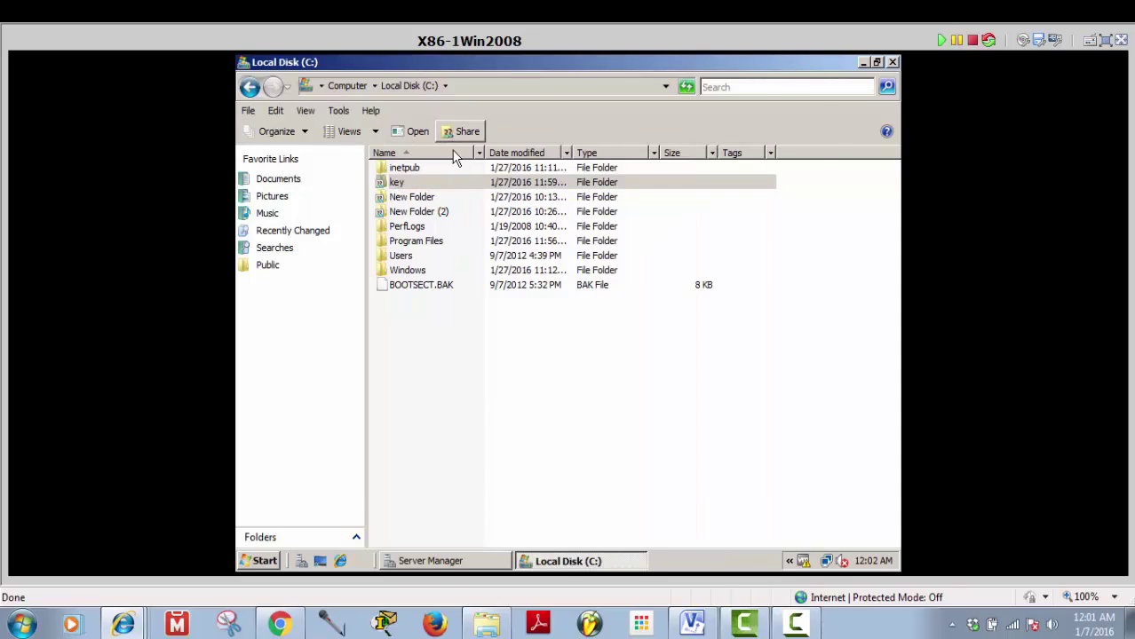
Stop sharing the key folder, then re-share it with Everyone as Contributor.
click(458, 133)
click(435, 290)
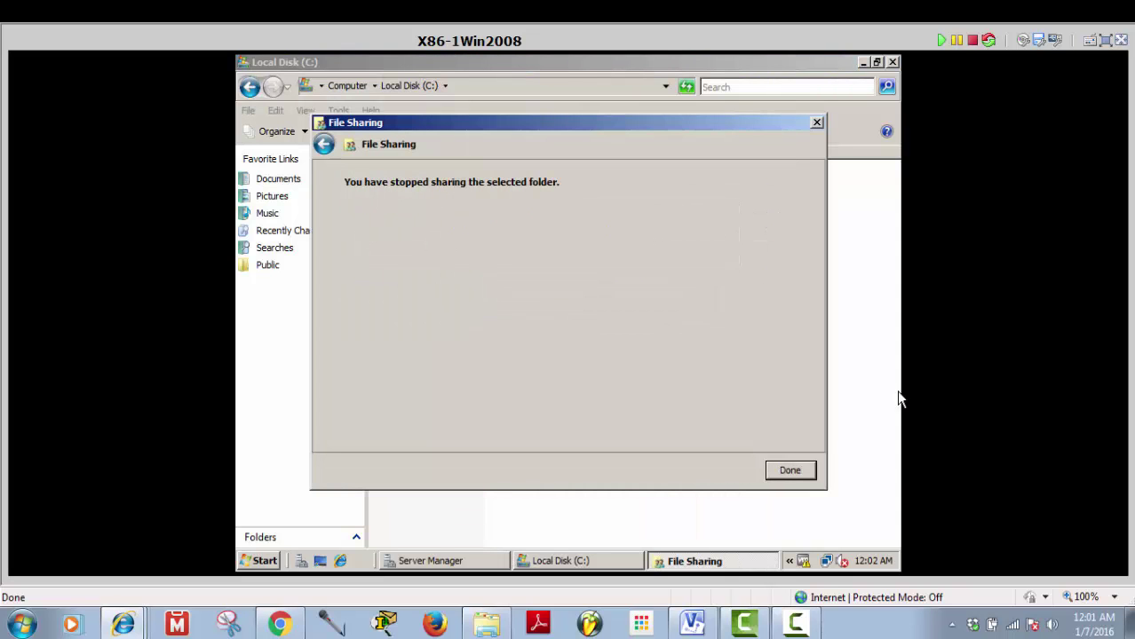
click(790, 471)
click(461, 133)
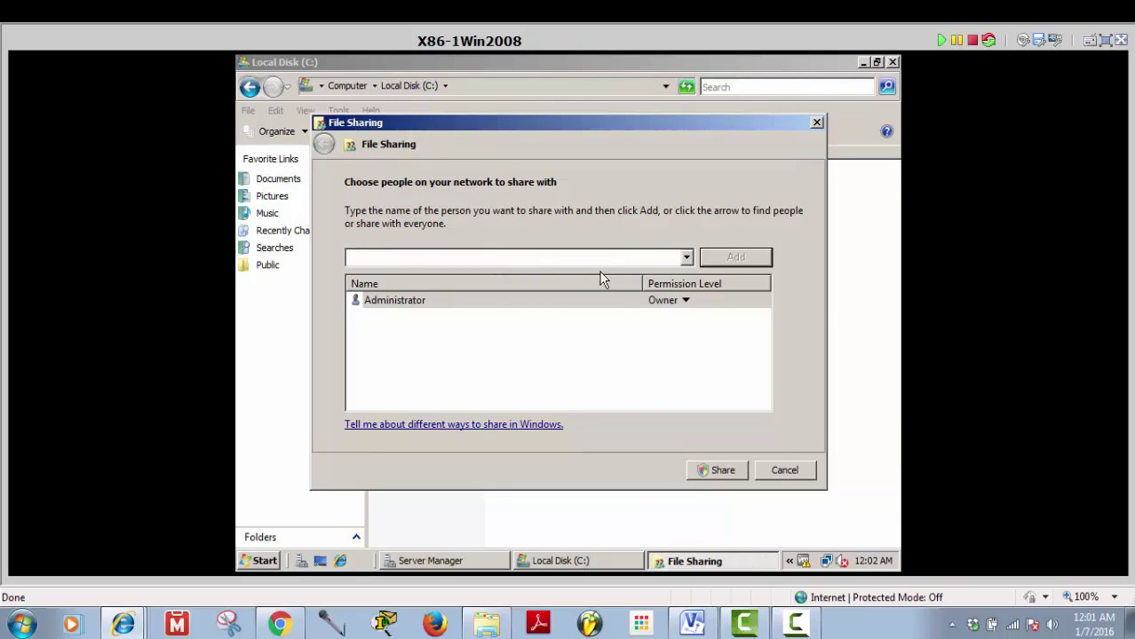
click(686, 258)
click(484, 274)
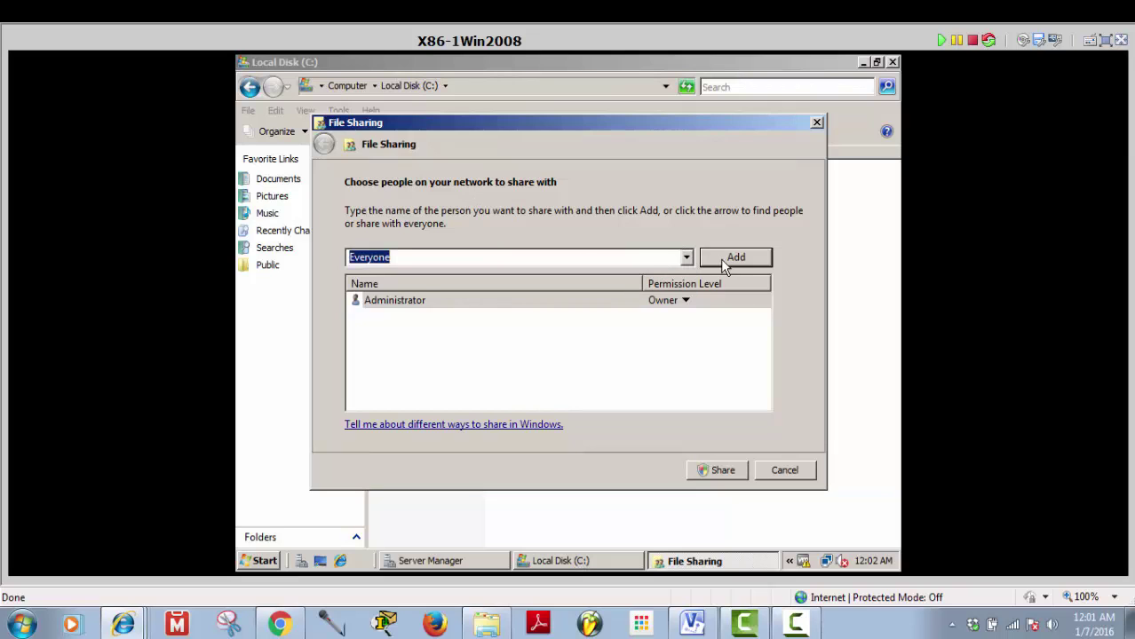
click(724, 259)
click(684, 317)
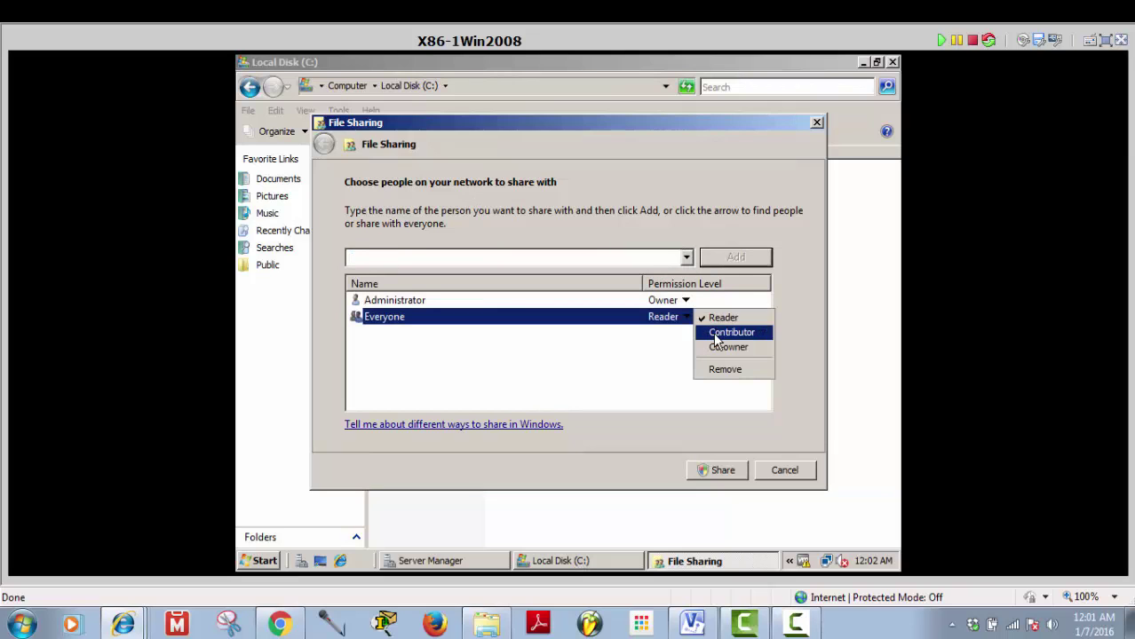
click(710, 333)
click(717, 472)
click(792, 473)
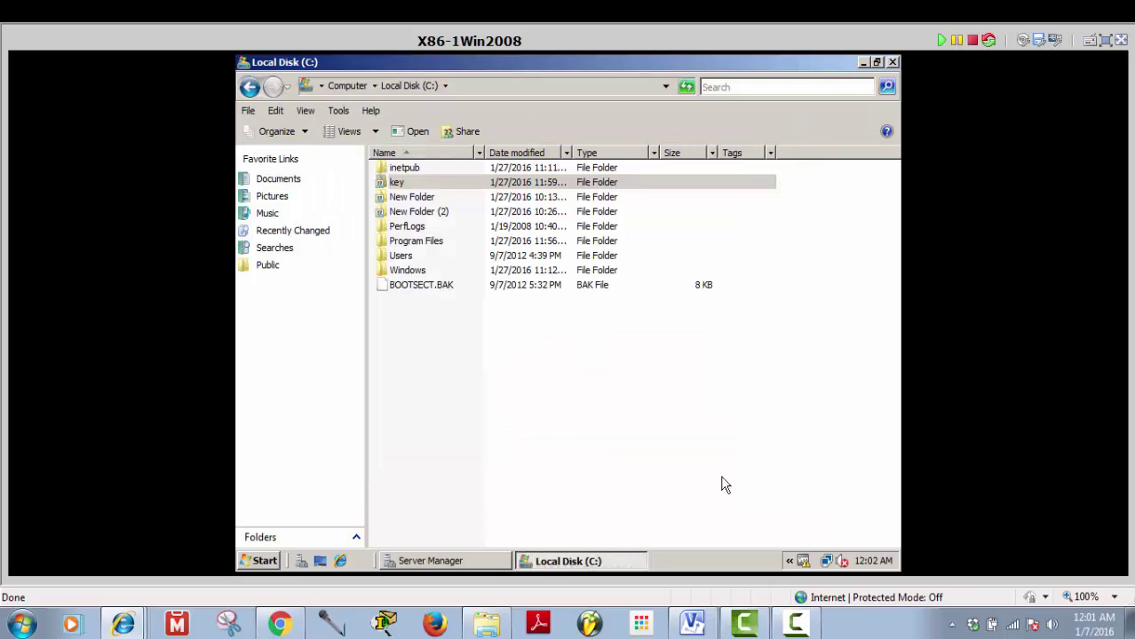
On the Windows 7 console, copy the rrasvpn installer from the key share to the desktop.
mouse_move(138, 622)
click(150, 556)
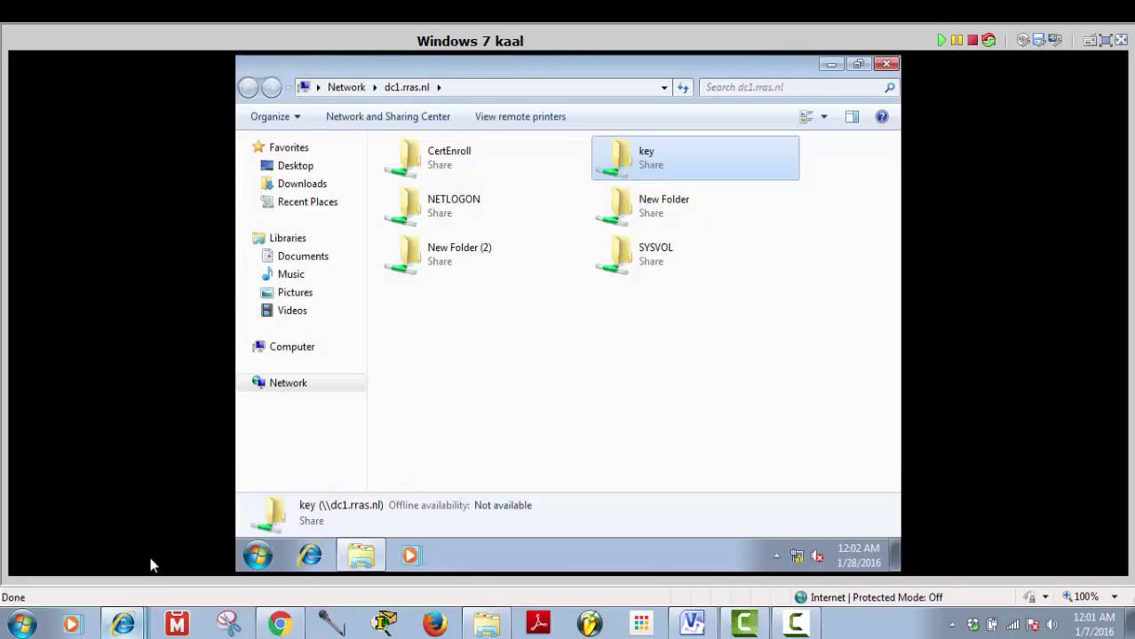
double_click(664, 167)
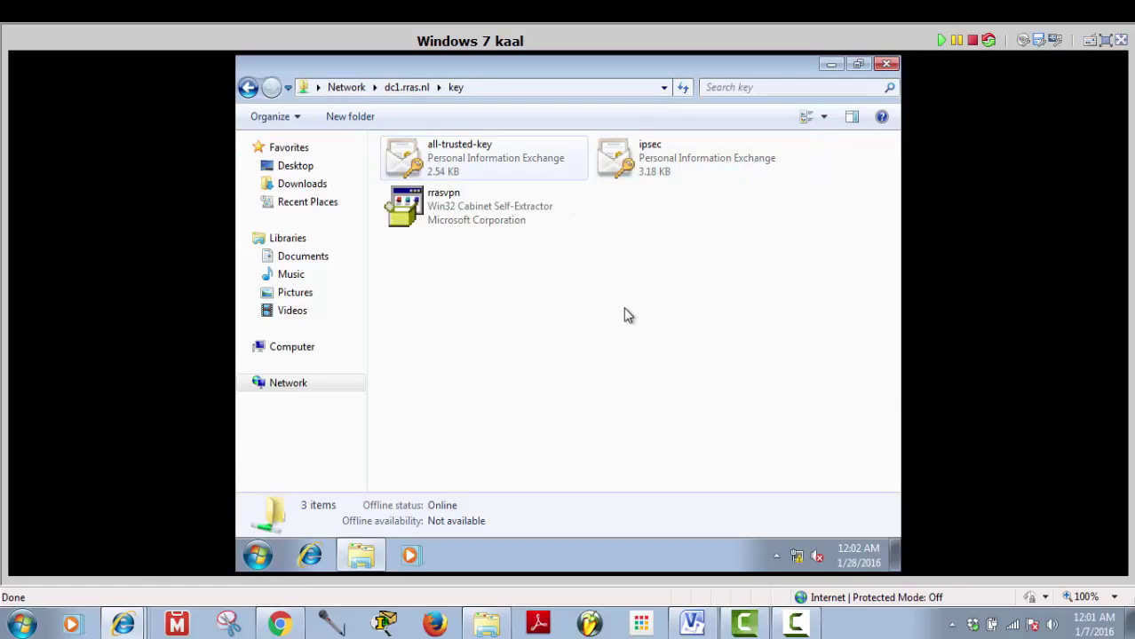
right_click(473, 215)
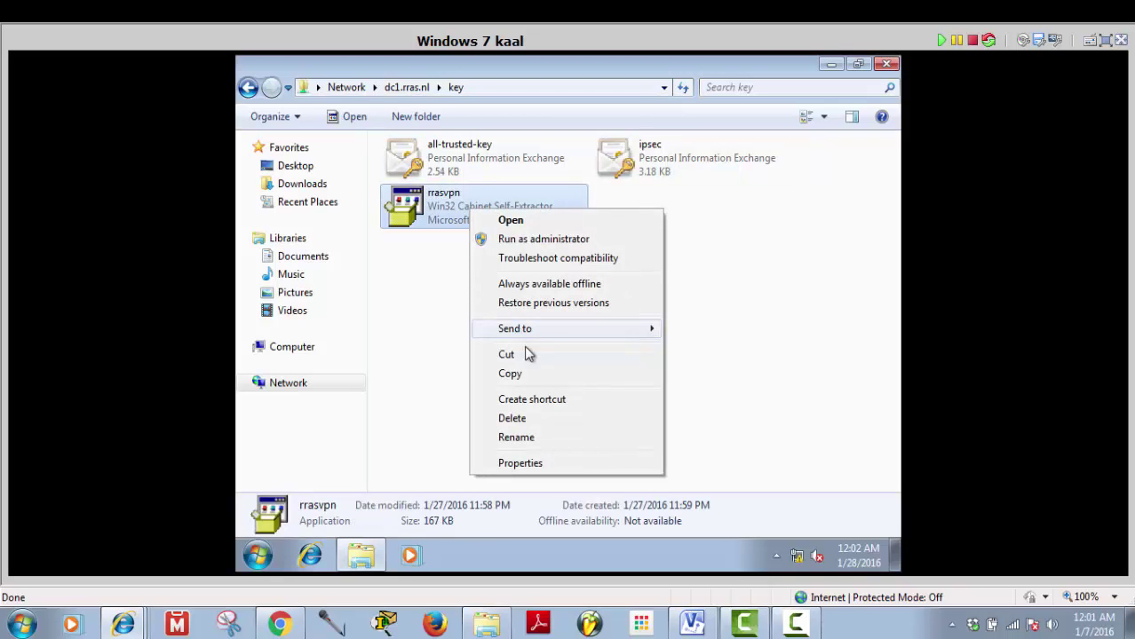
click(519, 377)
click(886, 64)
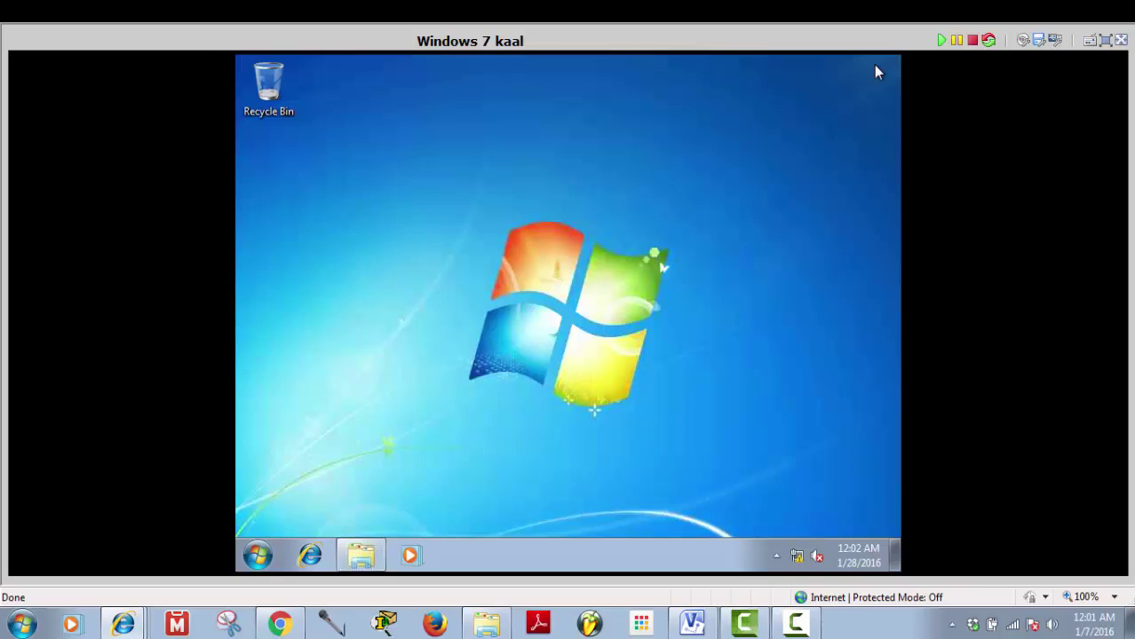
right_click(571, 180)
click(597, 255)
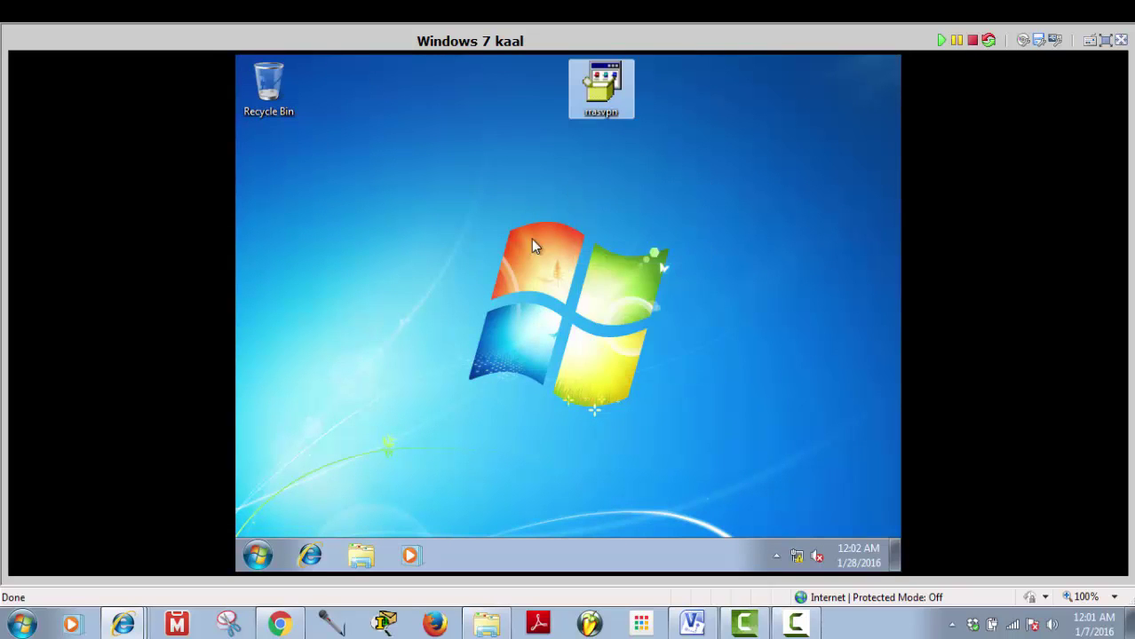
Disconnect the Arian VPN and open the Network and Sharing Center.
click(797, 558)
right_click(834, 351)
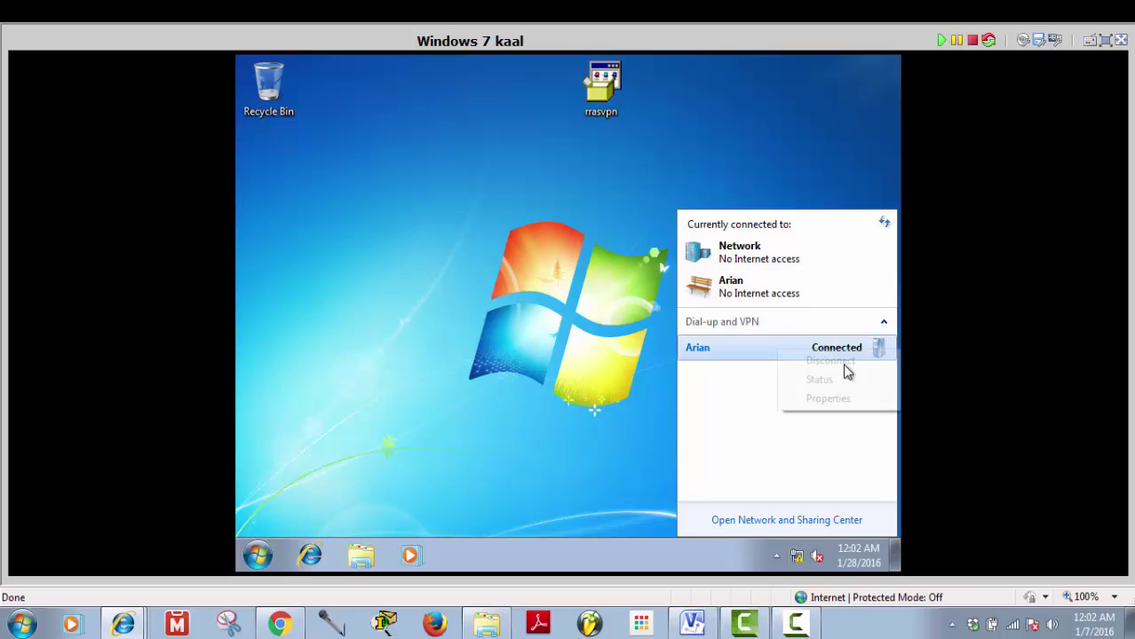
click(857, 362)
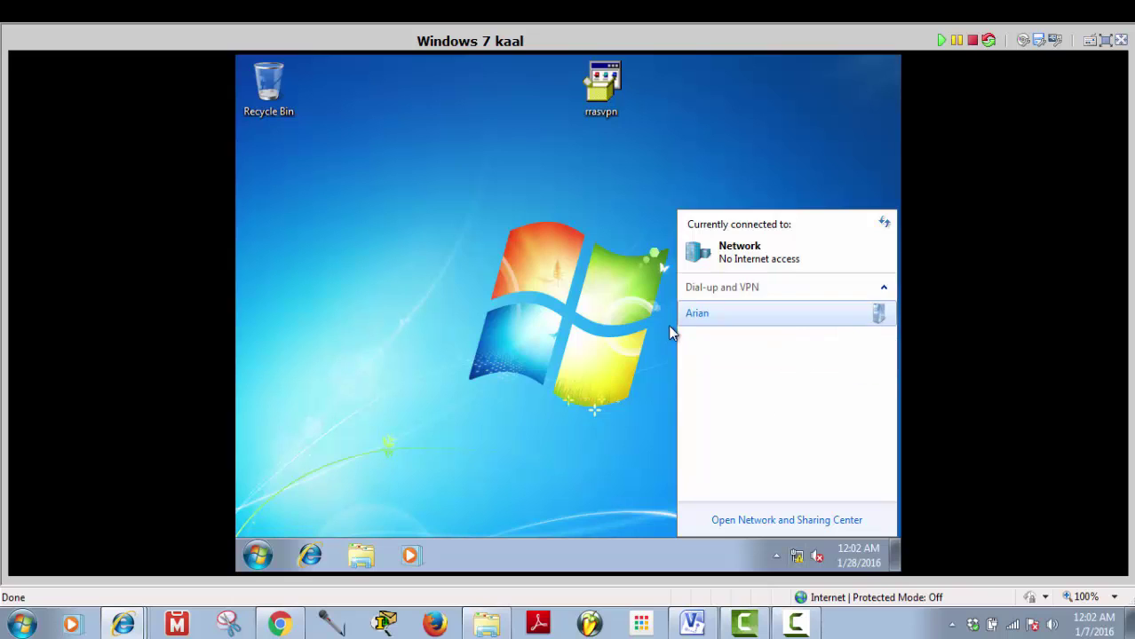
click(620, 311)
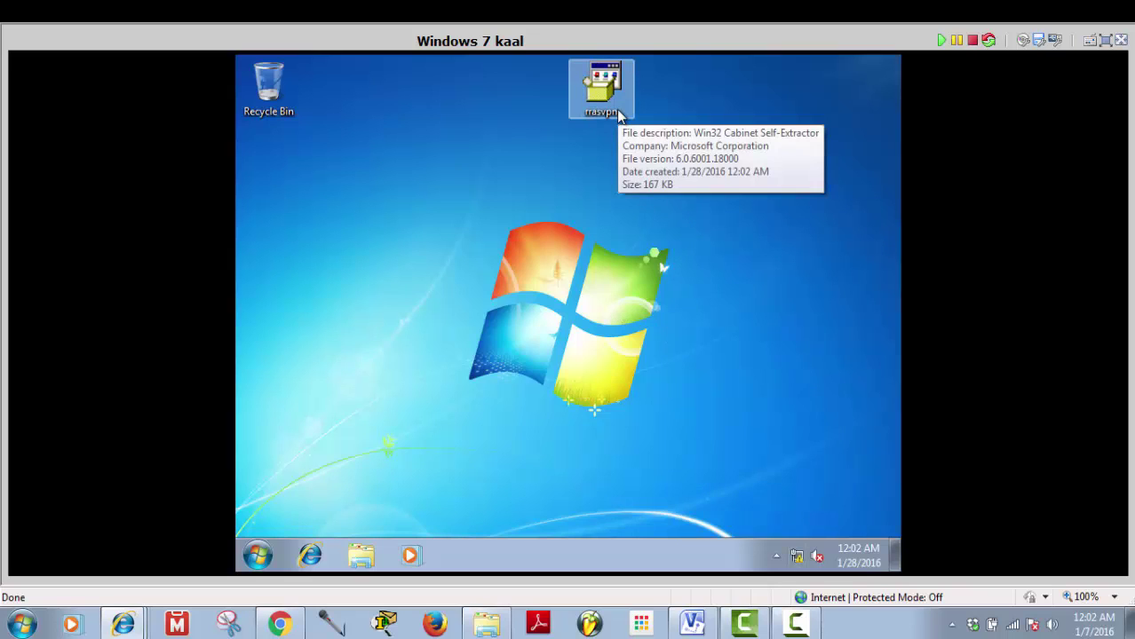
click(803, 561)
click(806, 522)
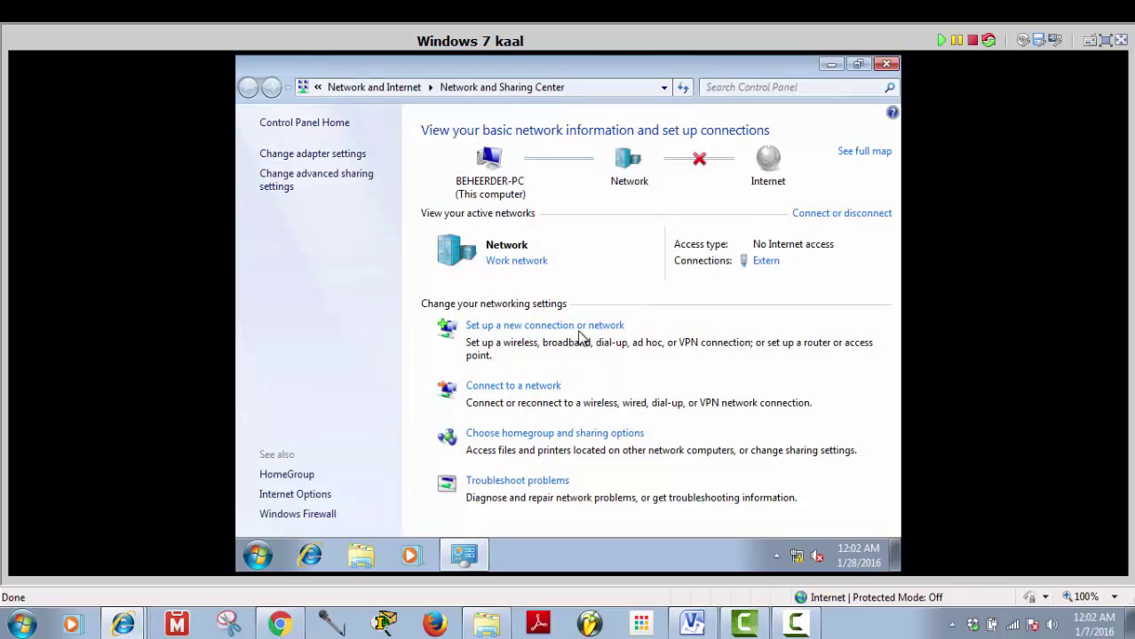
Install the rras.nl connection from rrasvpn for my use only, then cancel the sign-in.
click(886, 66)
double_click(614, 92)
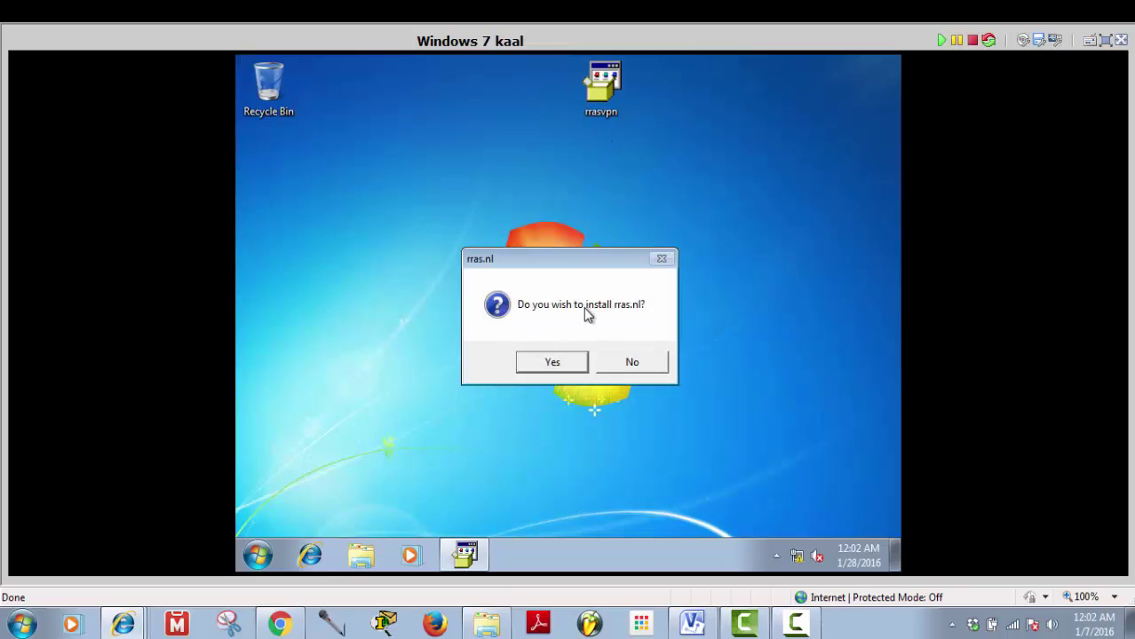
click(553, 363)
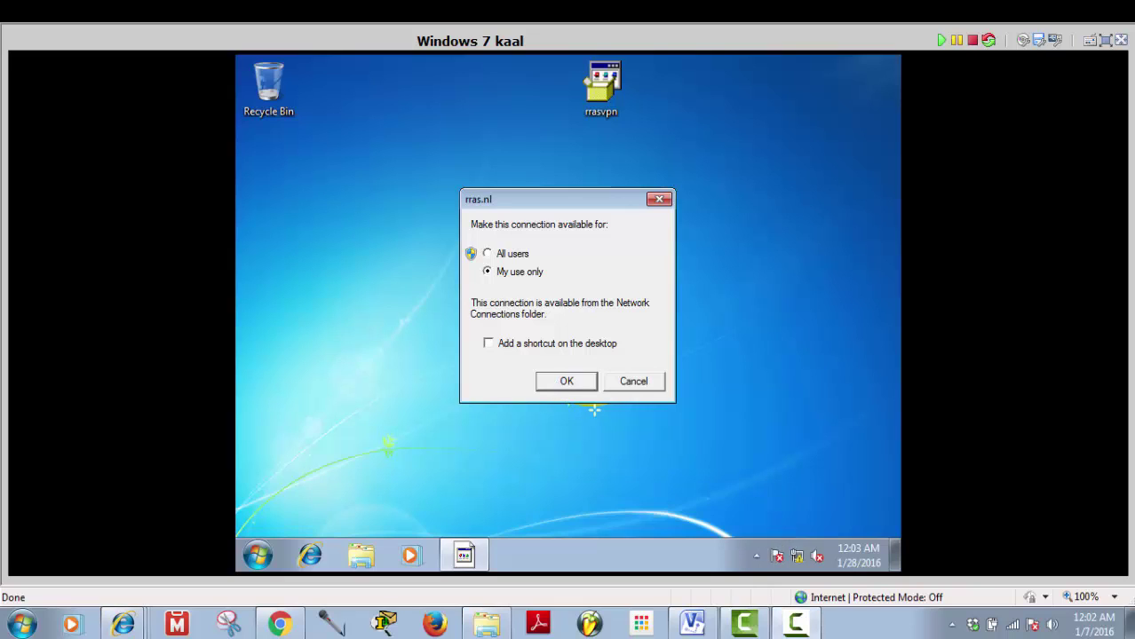
click(563, 384)
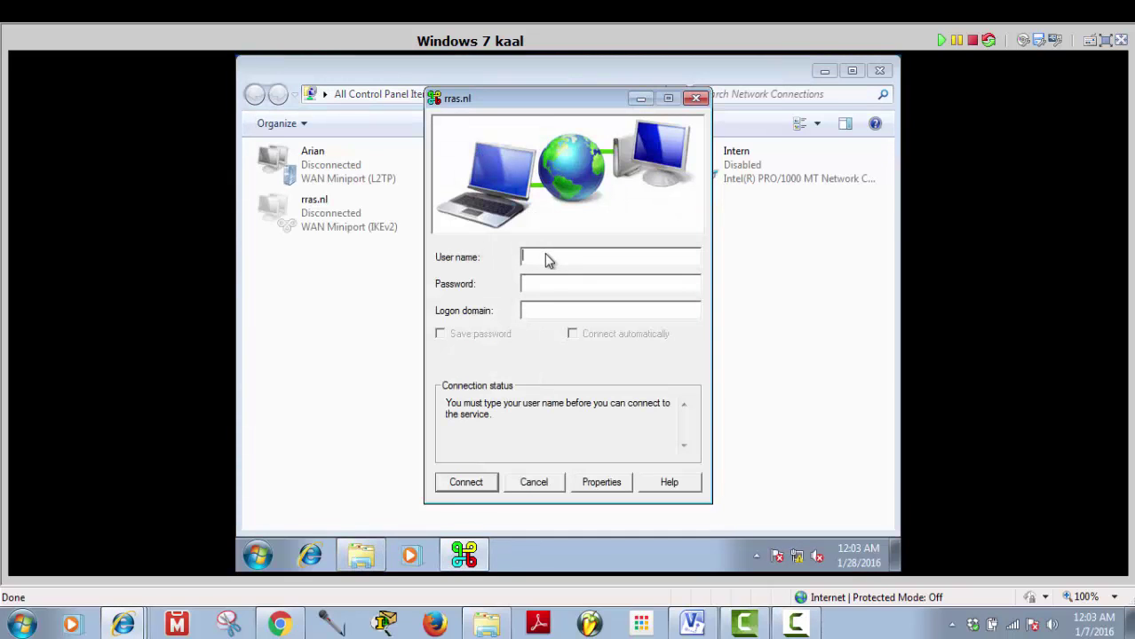
text(user1)
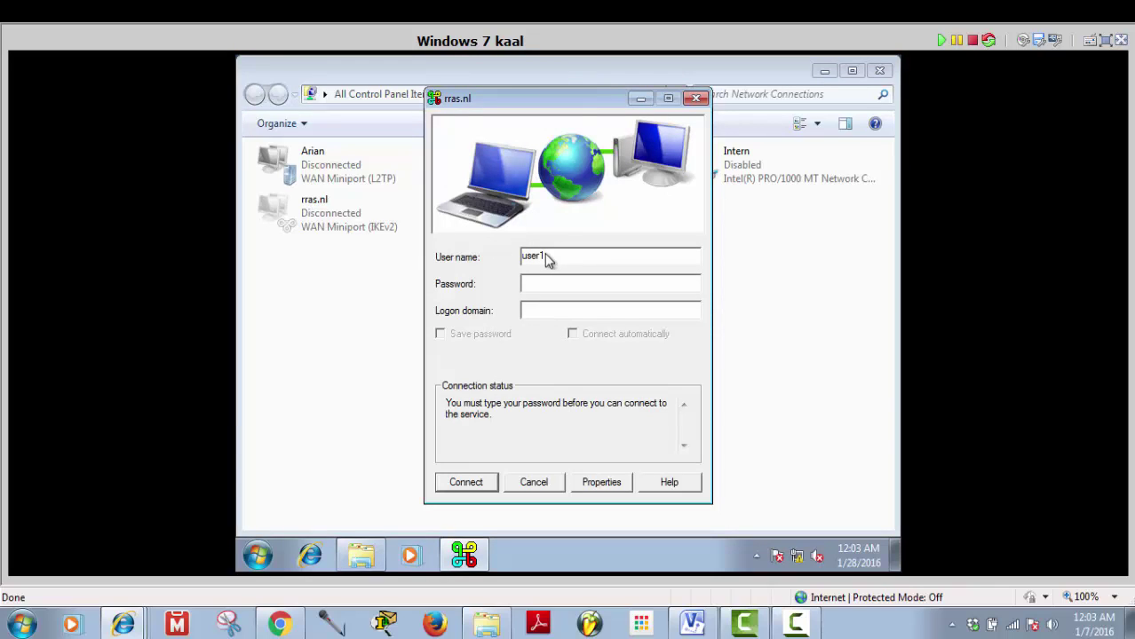
key(Tab)
text(P)
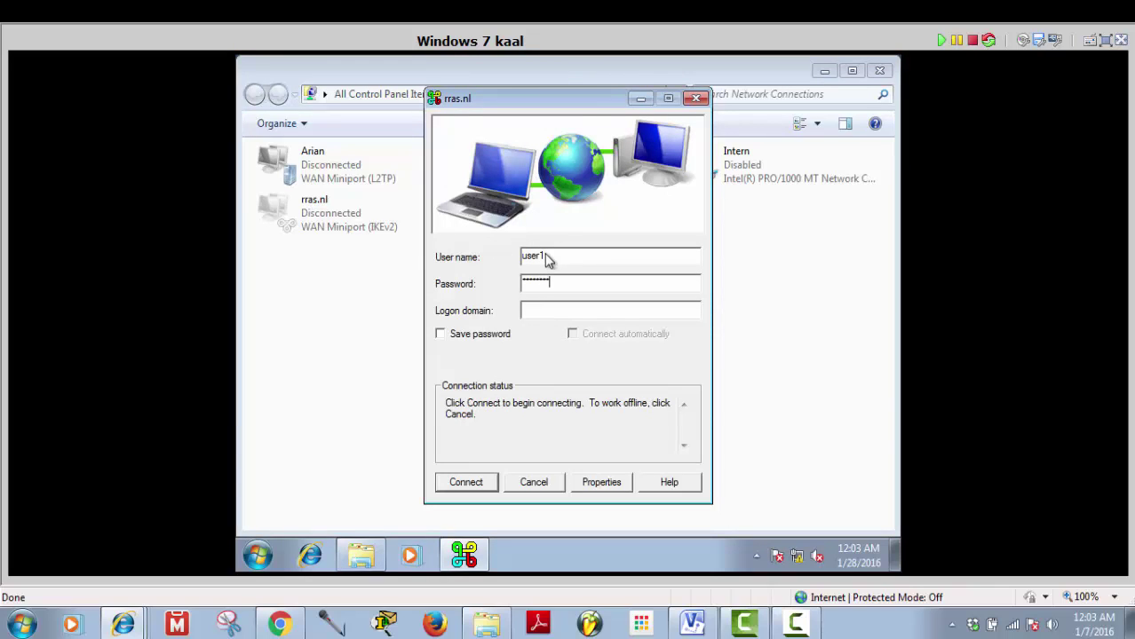
click(529, 310)
click(553, 484)
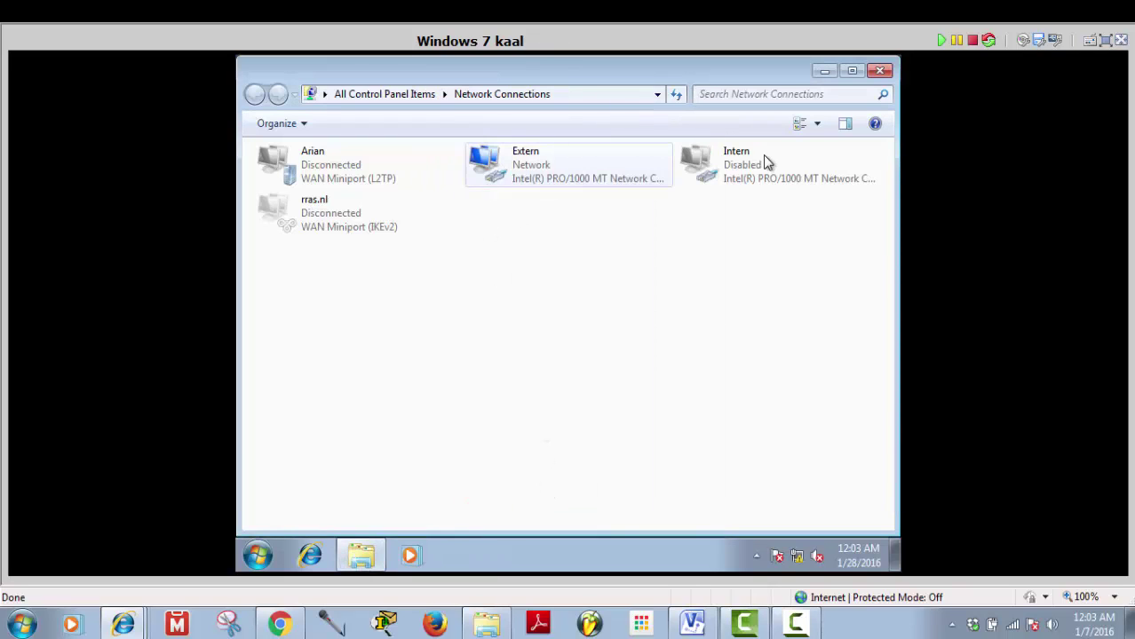
Delete the rras.nl connection from Network Connections and launch rrasvpn again.
right_click(365, 218)
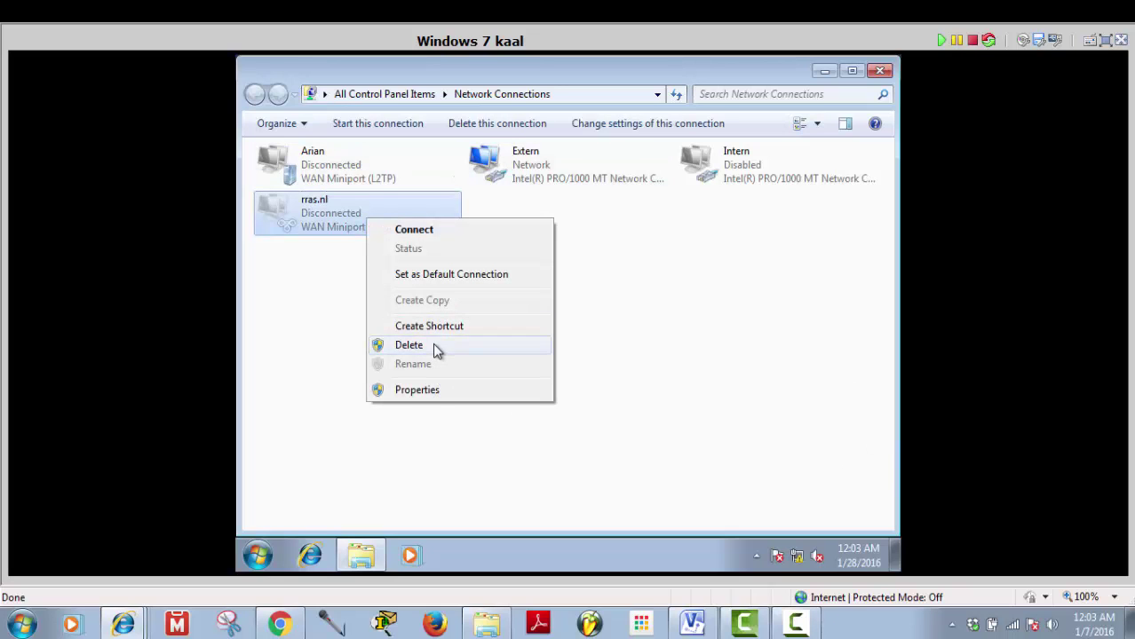
click(432, 345)
click(584, 362)
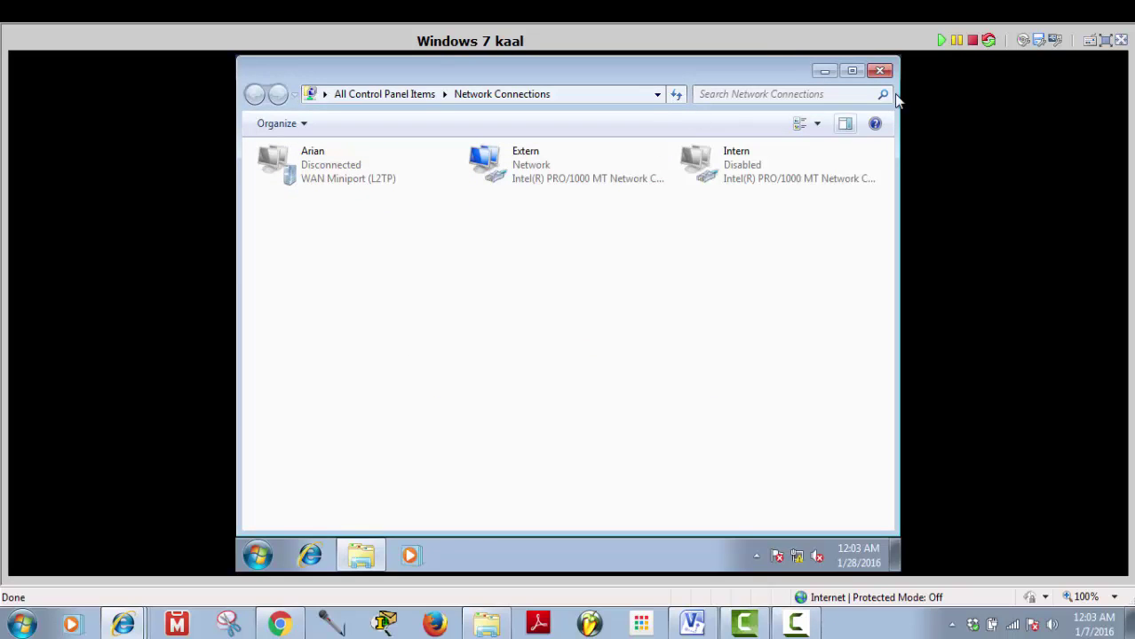
click(880, 70)
double_click(613, 91)
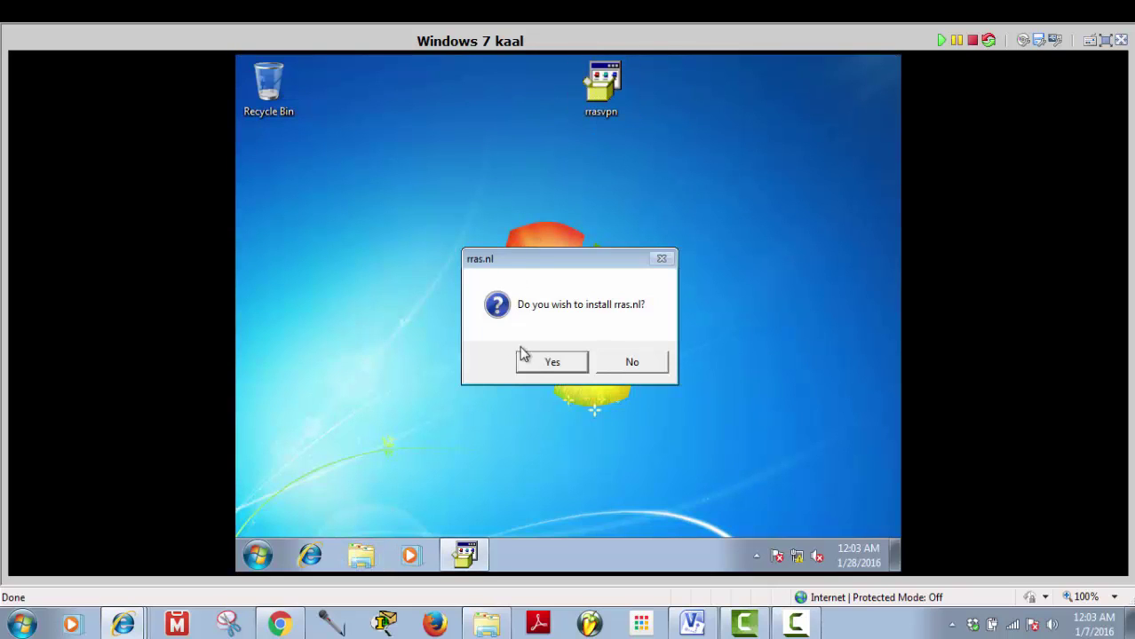
Install rras.nl for my use only and try connecting without credentials.
click(542, 368)
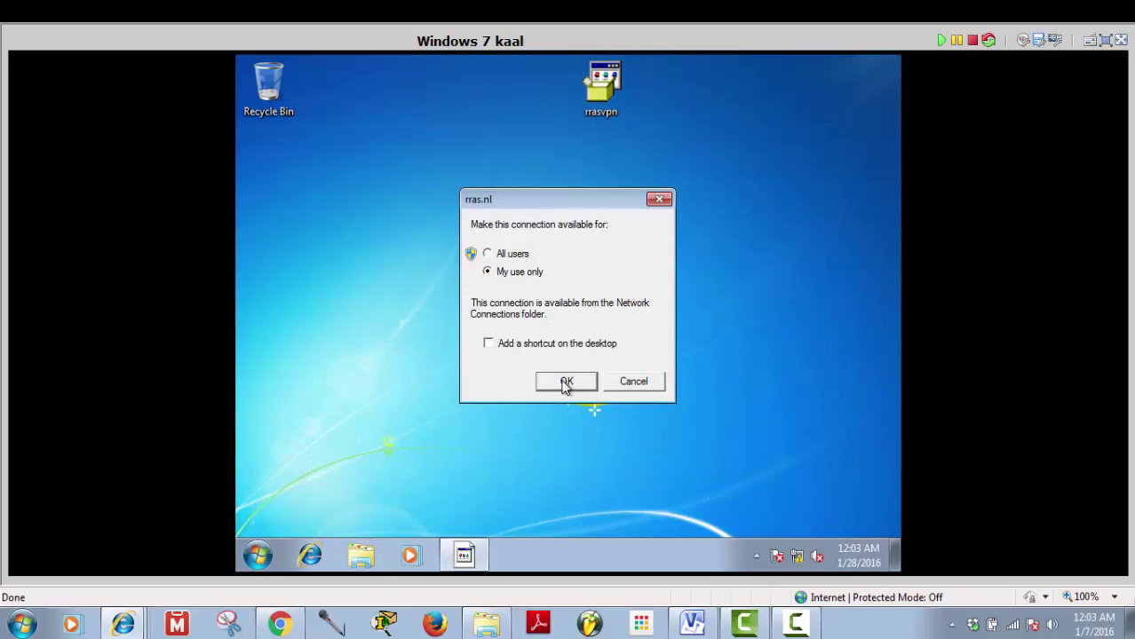
click(565, 383)
right_click(362, 222)
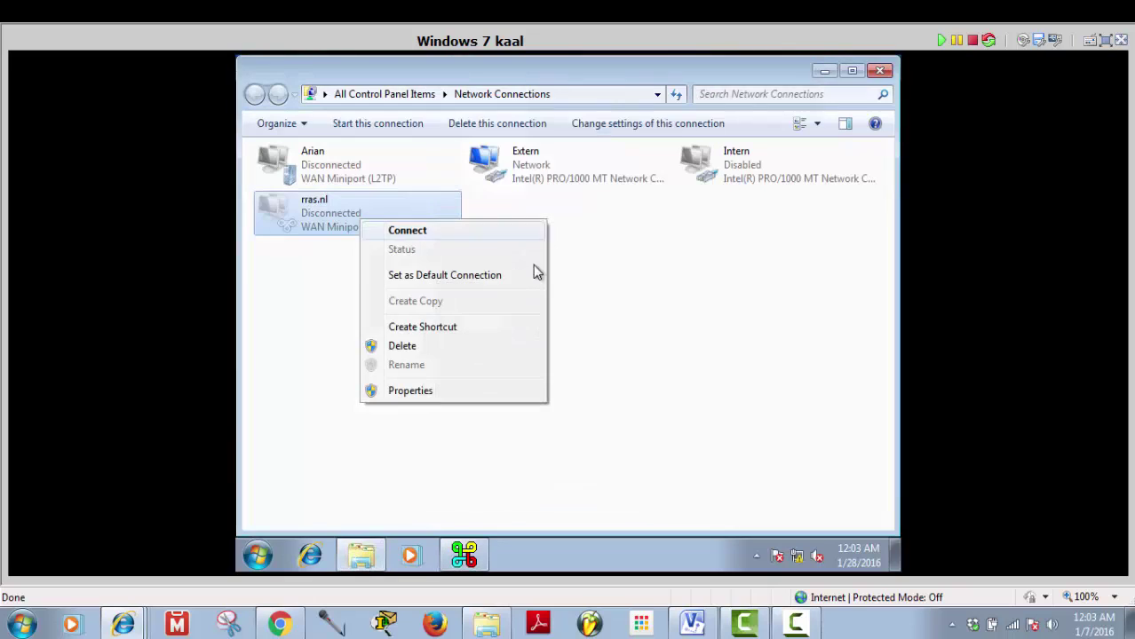
click(463, 555)
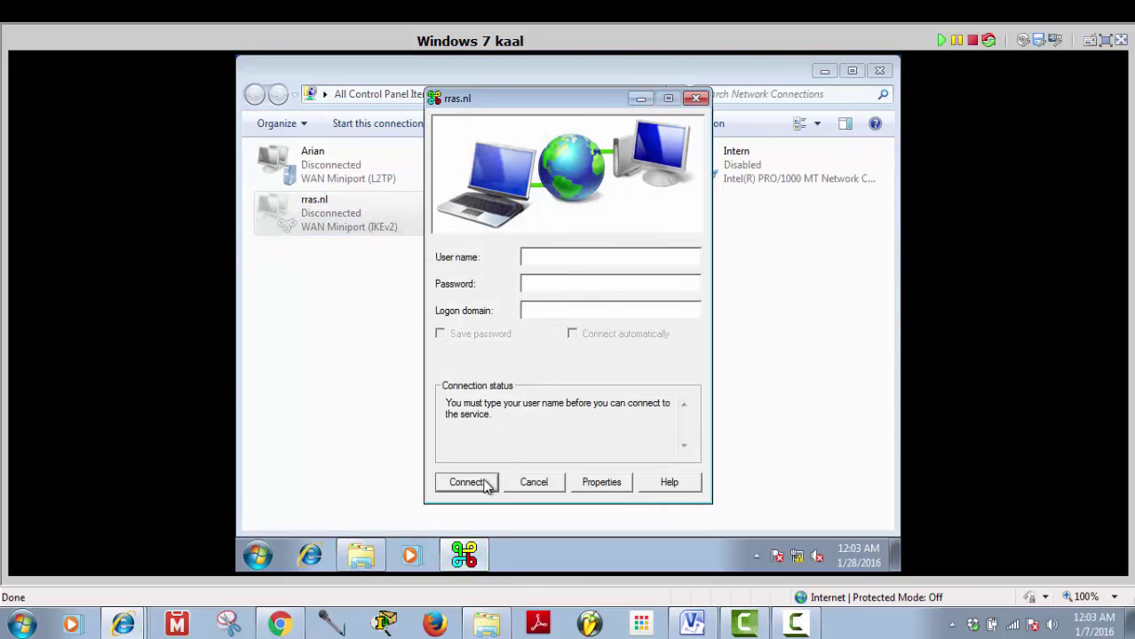
click(484, 484)
click(717, 360)
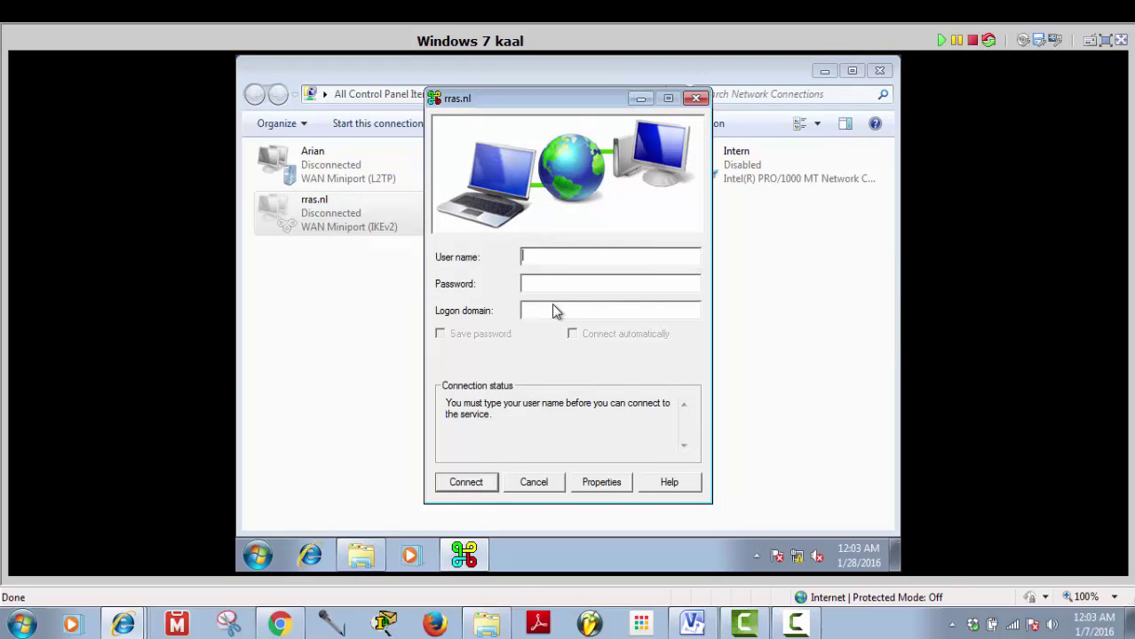
Enter a user name and password, clear the rras logon domain, and attempt the connection.
click(540, 259)
text(us)
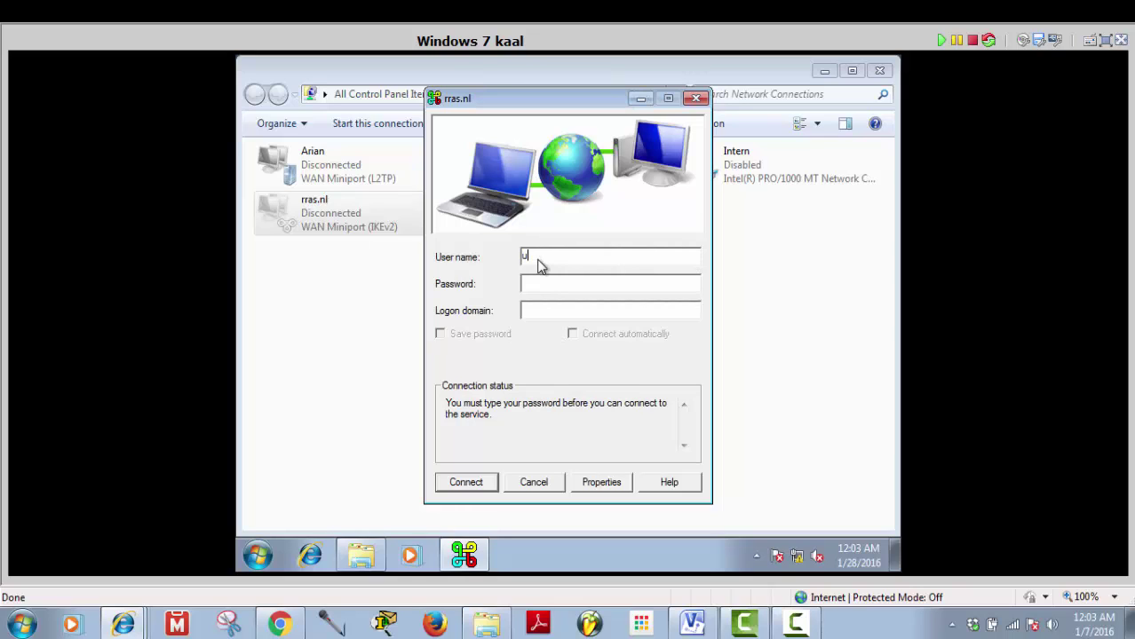
key(BackSpace)
text(ar•)
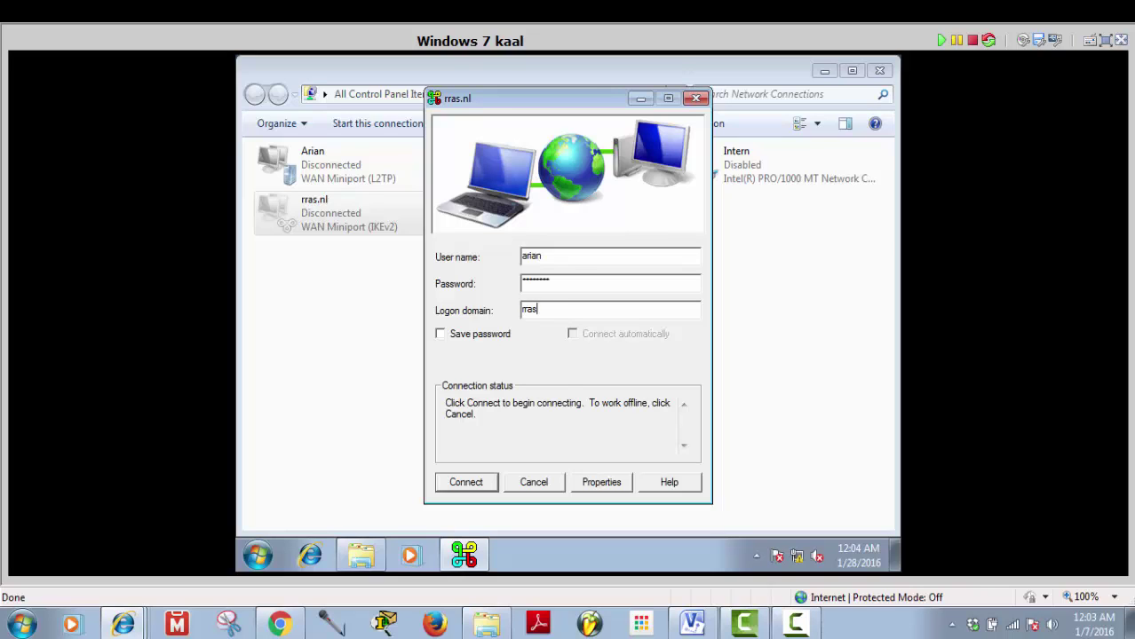
key(shift+Tab)
key(shift+Tab)
key(Tab)
key(Tab)
key(BackSpace)
click(475, 485)
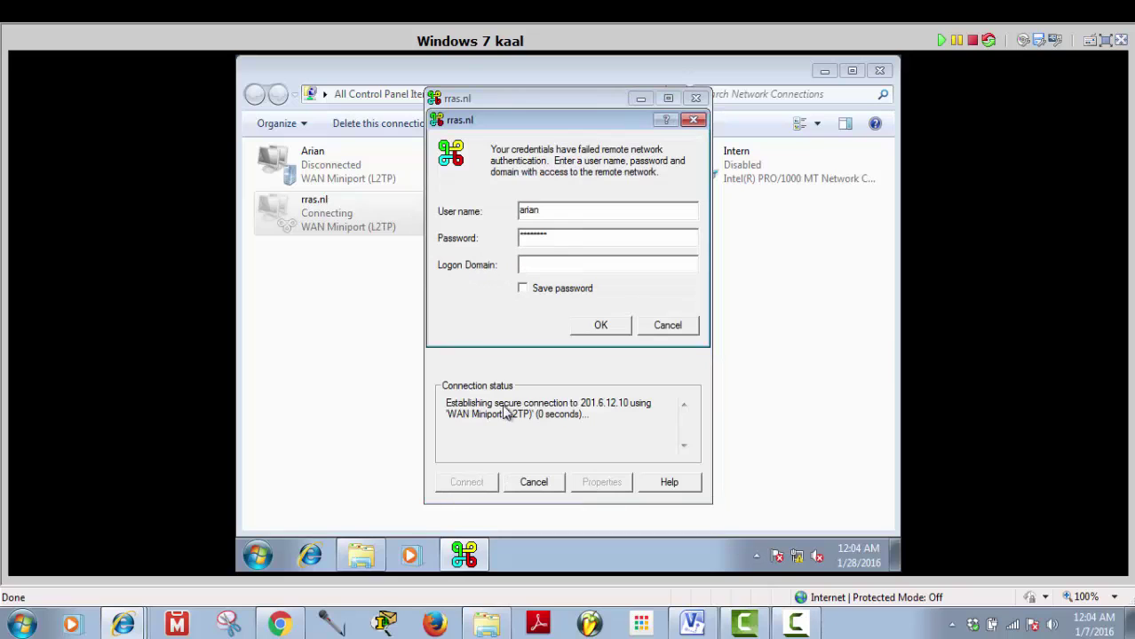
Retry with user1 in the logon domain field, then close the sign-in window after failure.
click(658, 326)
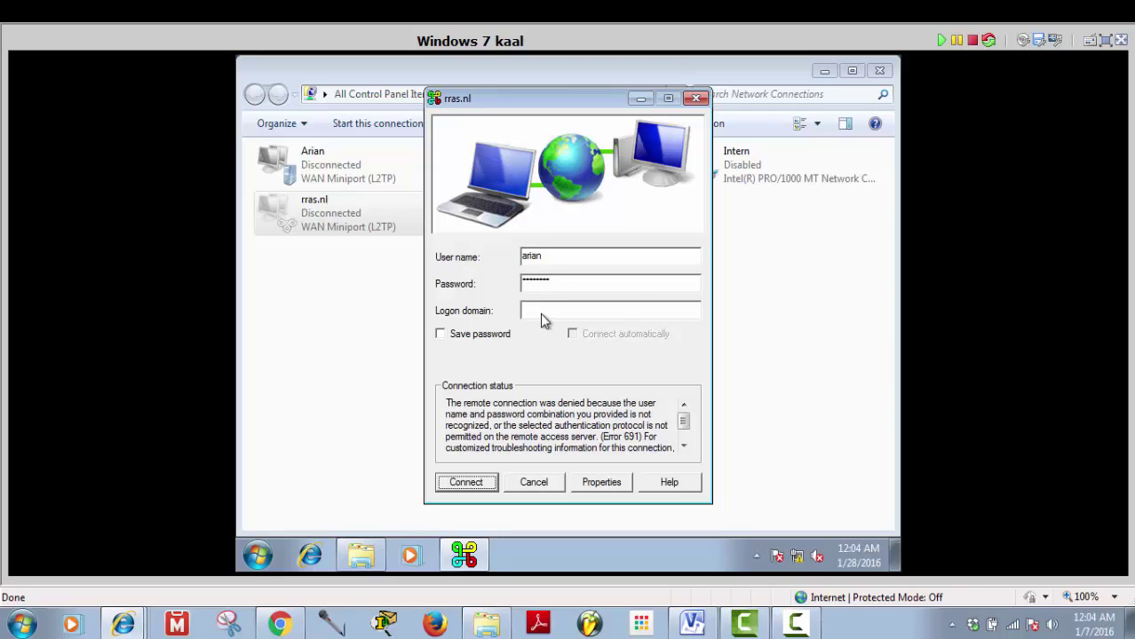
click(544, 312)
text(user1)
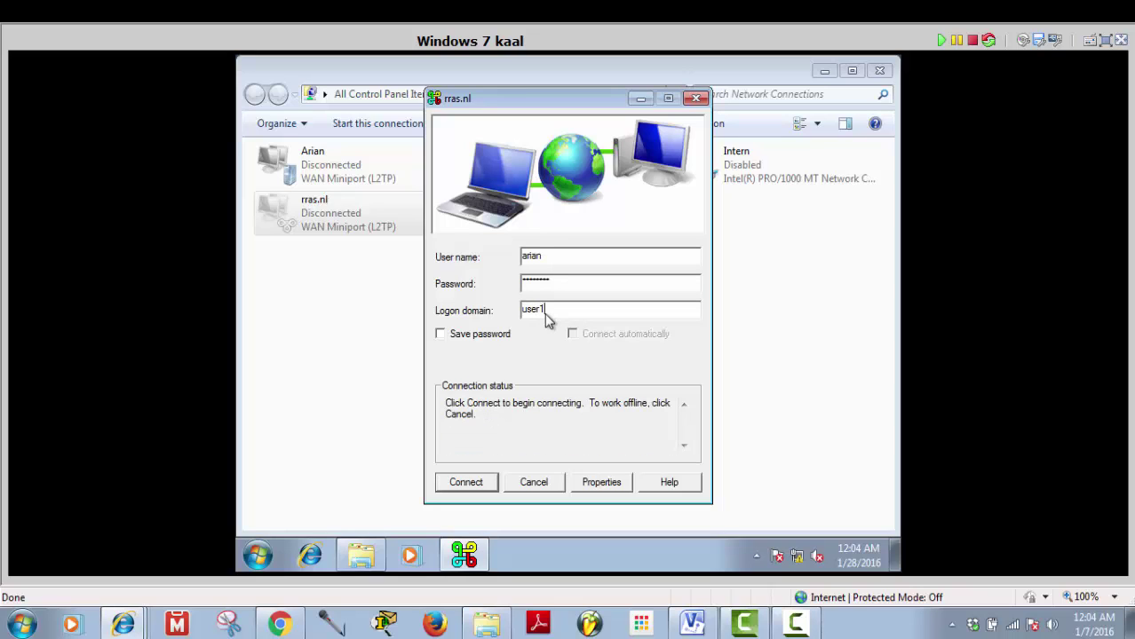
click(467, 482)
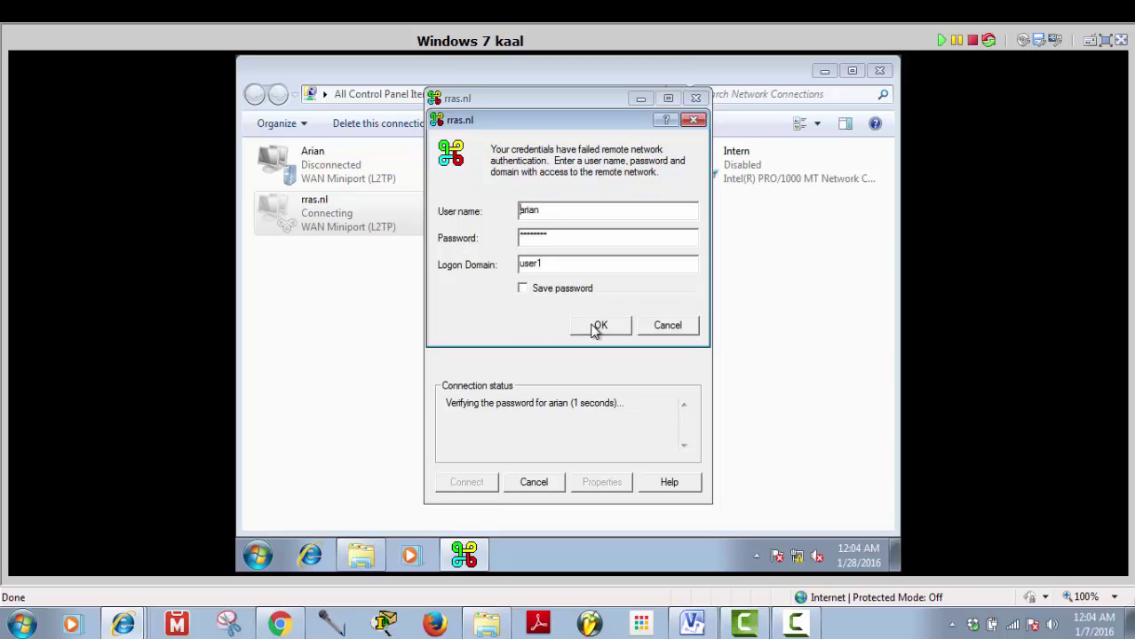
click(654, 324)
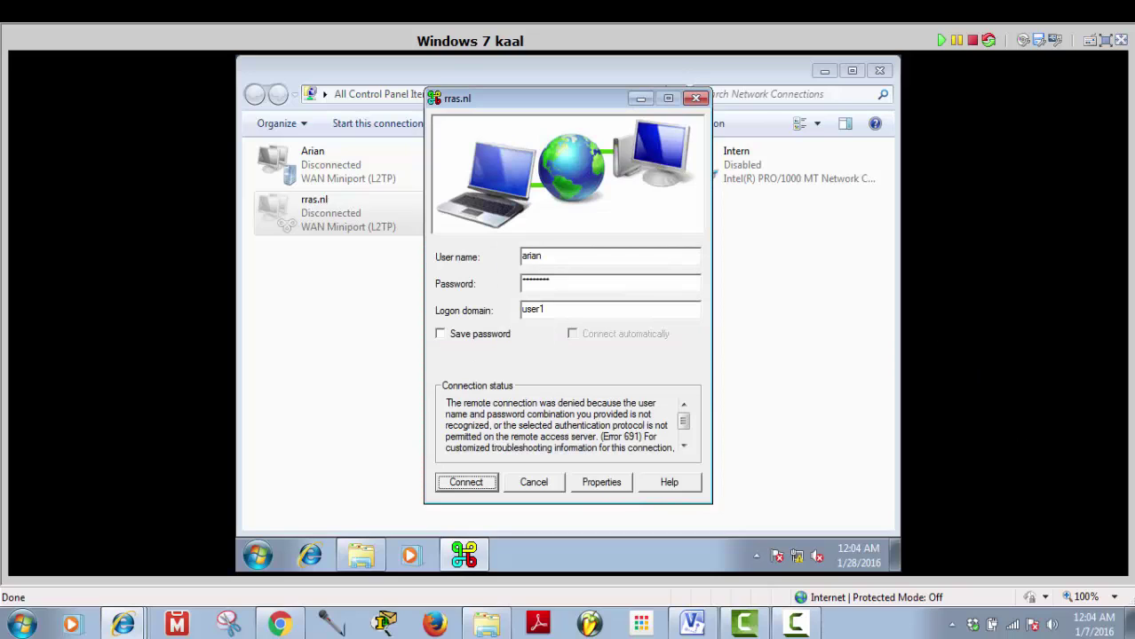
key(Escape)
Reopen the rras.nl connect prompt and re-enter the test account's user name and password.
right_click(337, 214)
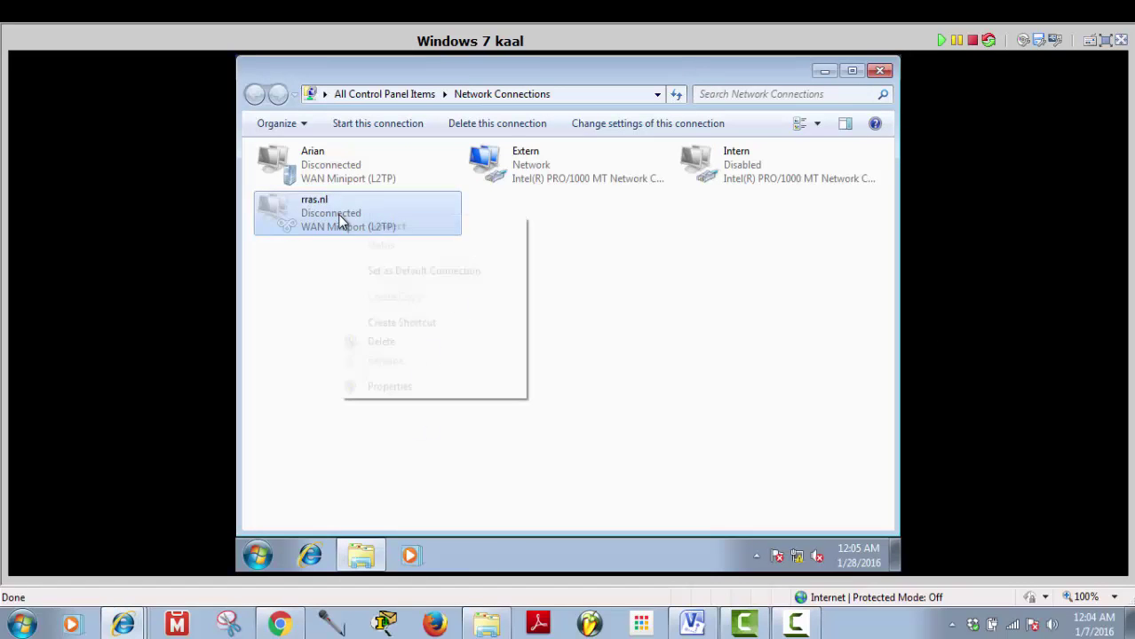
click(386, 226)
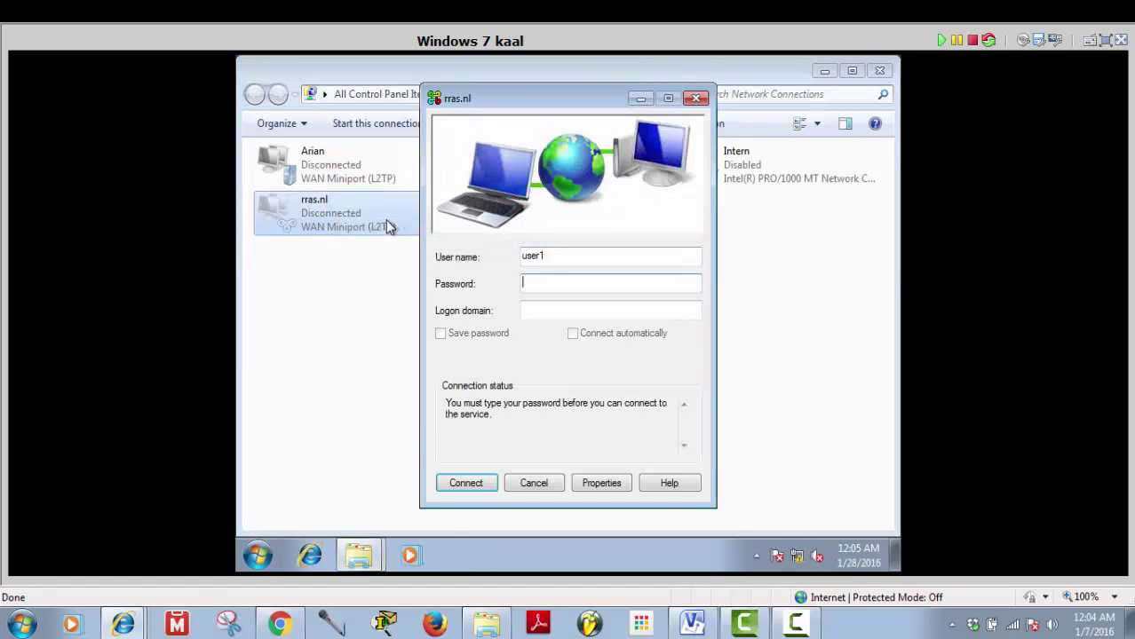
double_click(547, 259)
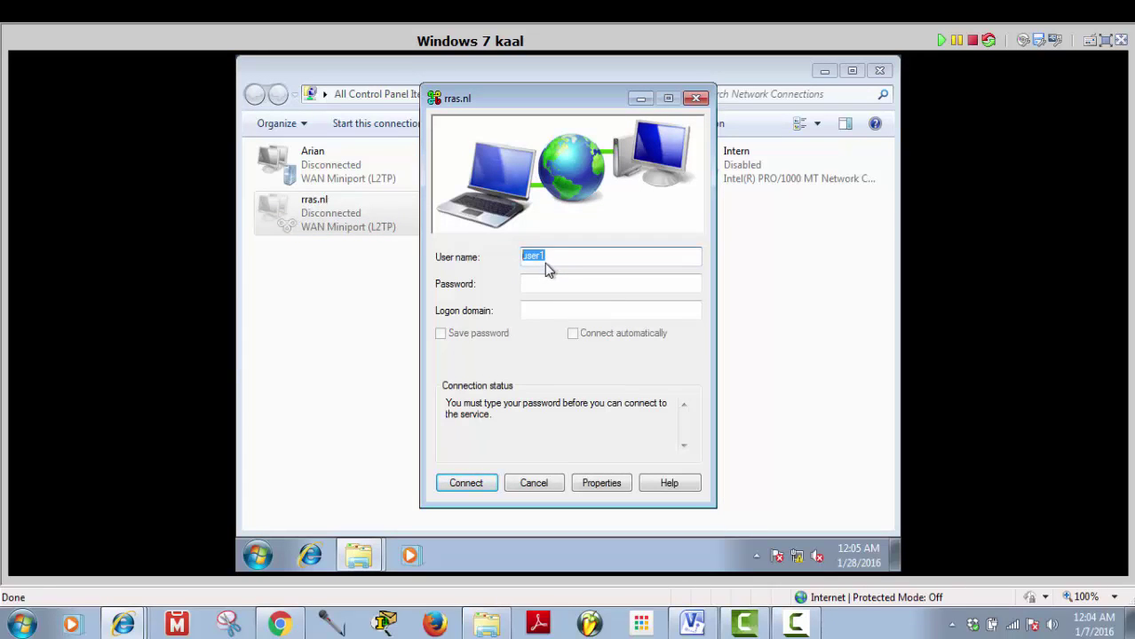
click(545, 280)
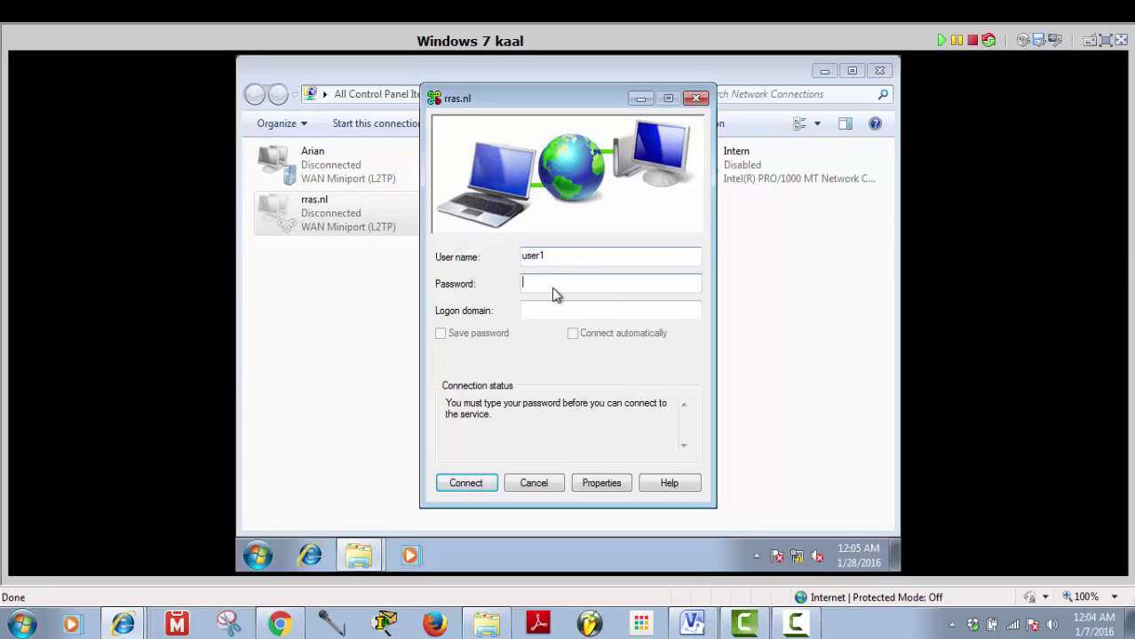
text(••)
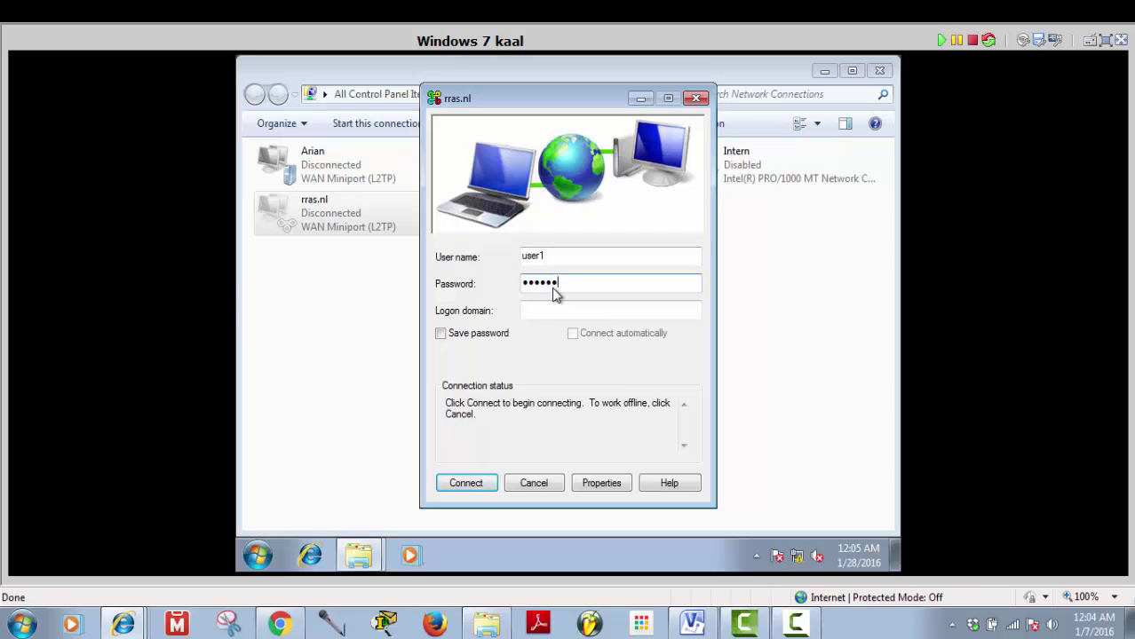
Connect to the rras.nl VPN and minimize the Network Connections window.
click(455, 486)
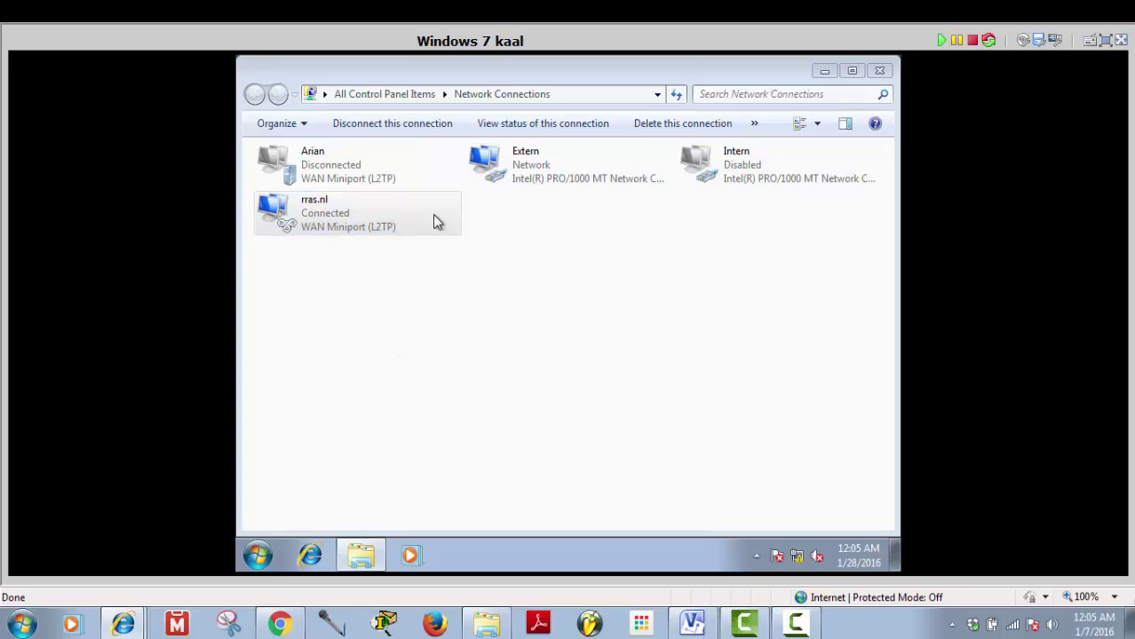
click(346, 234)
click(823, 71)
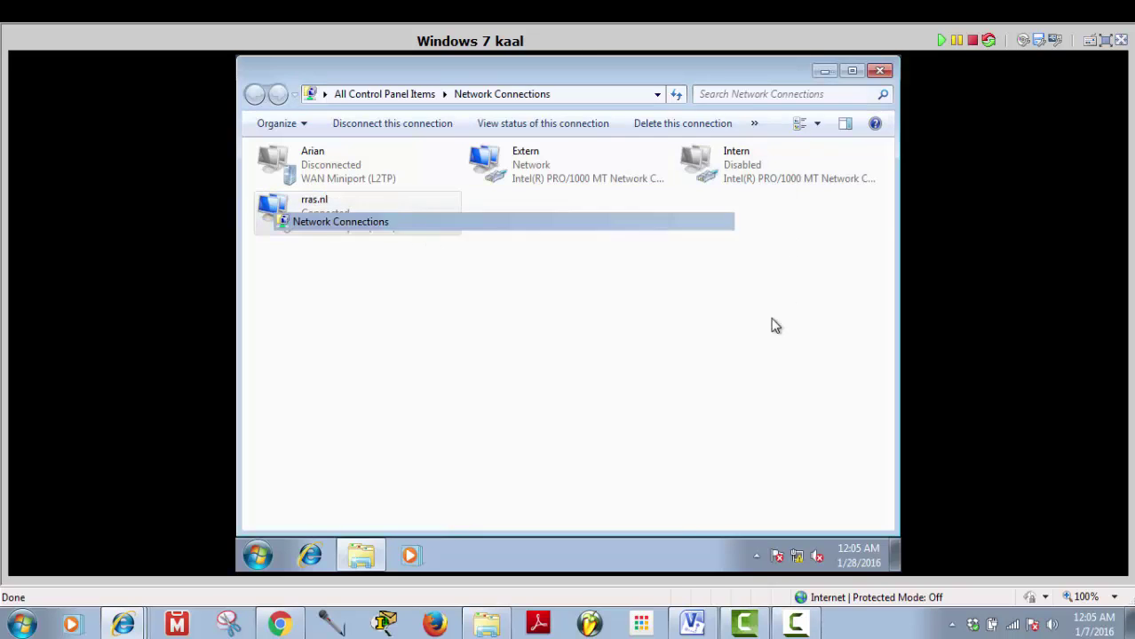
View the rras.nl status details (L2TP, IPsec AES 128, client 192.168.3.155), then close.
click(797, 556)
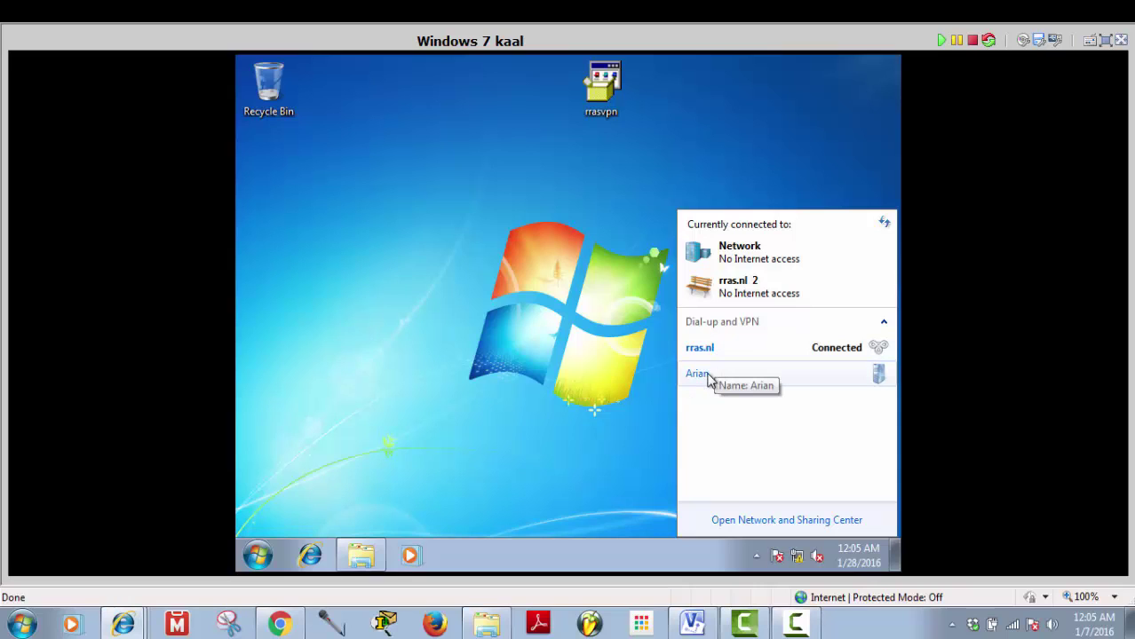
right_click(743, 351)
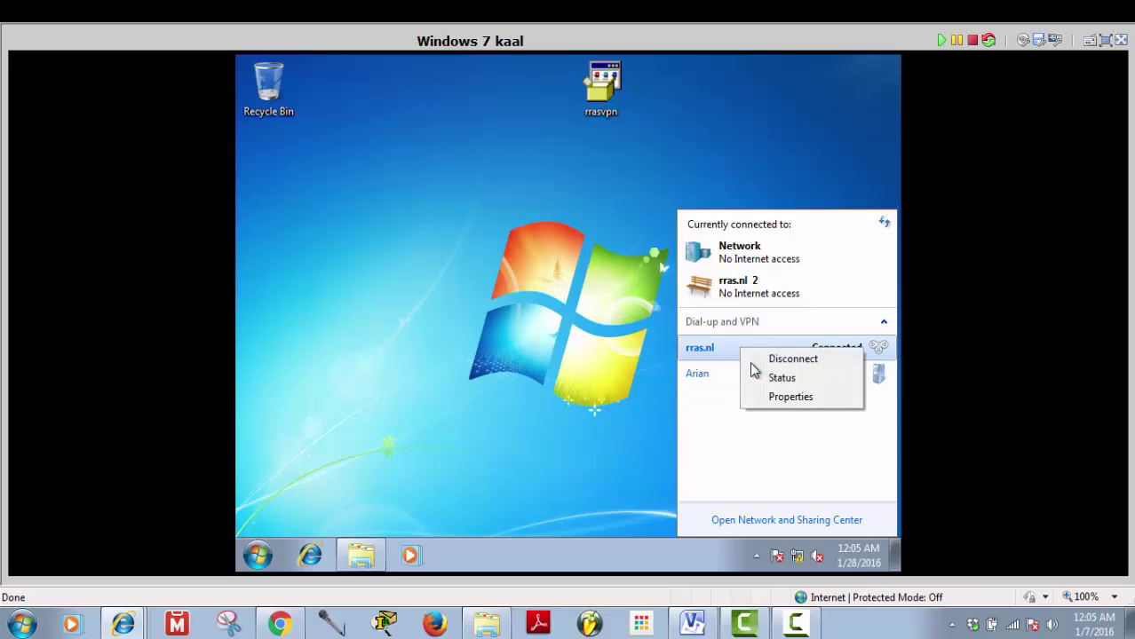
click(781, 381)
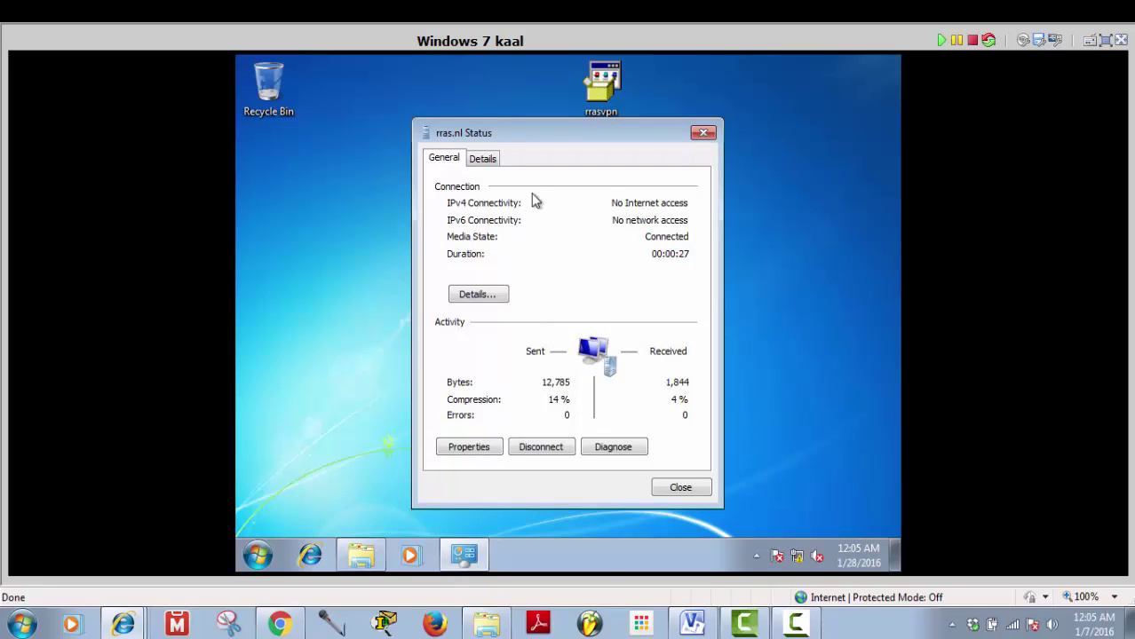
click(482, 158)
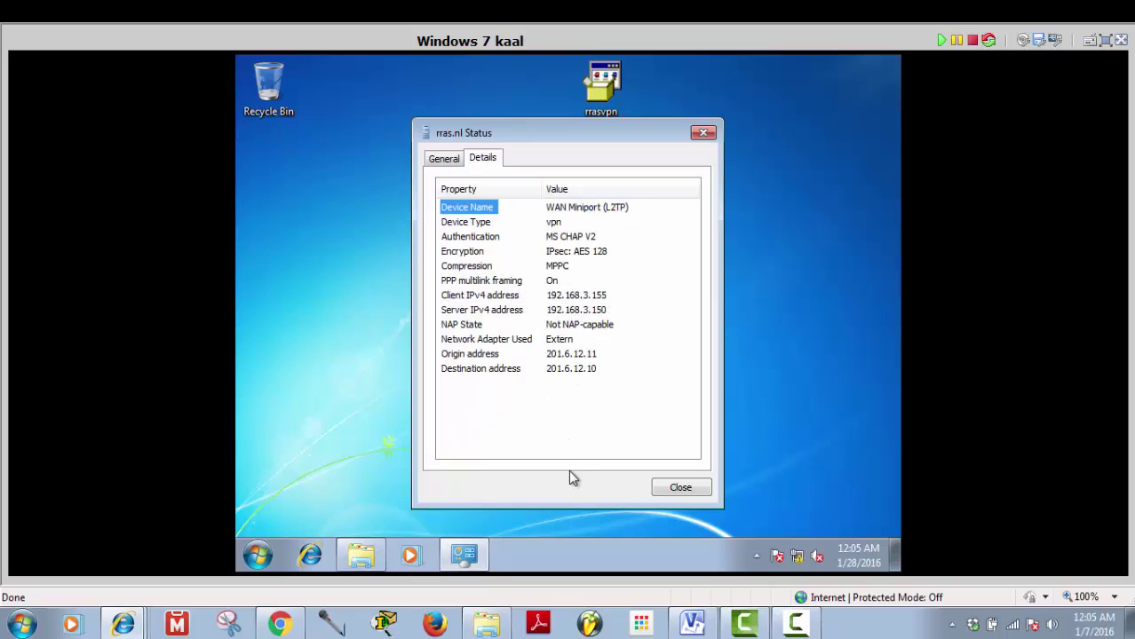
click(680, 489)
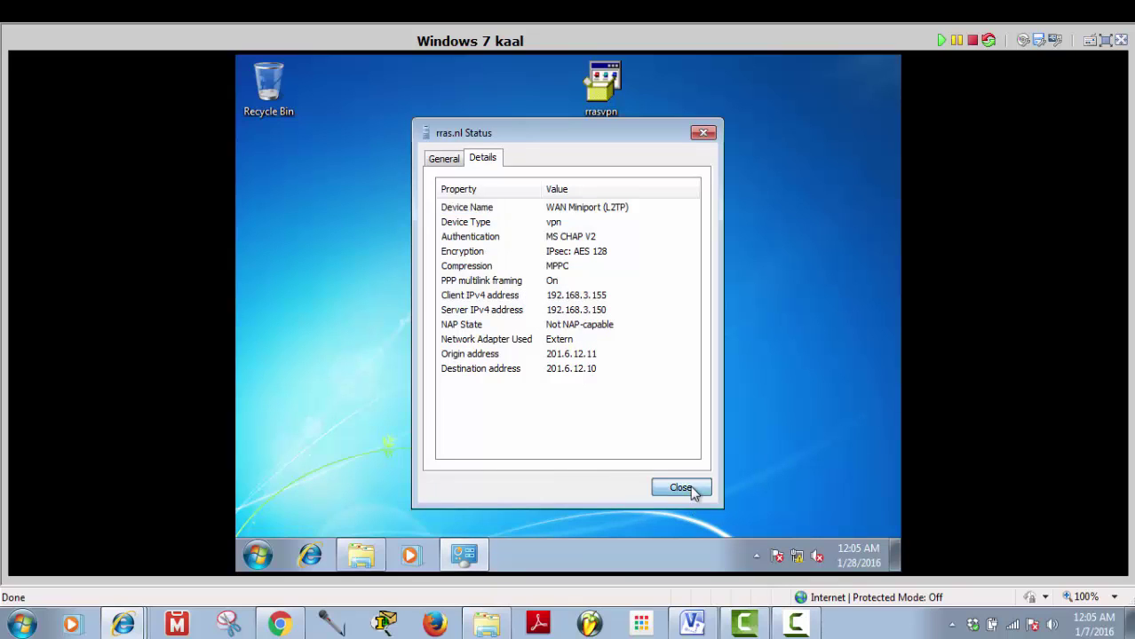